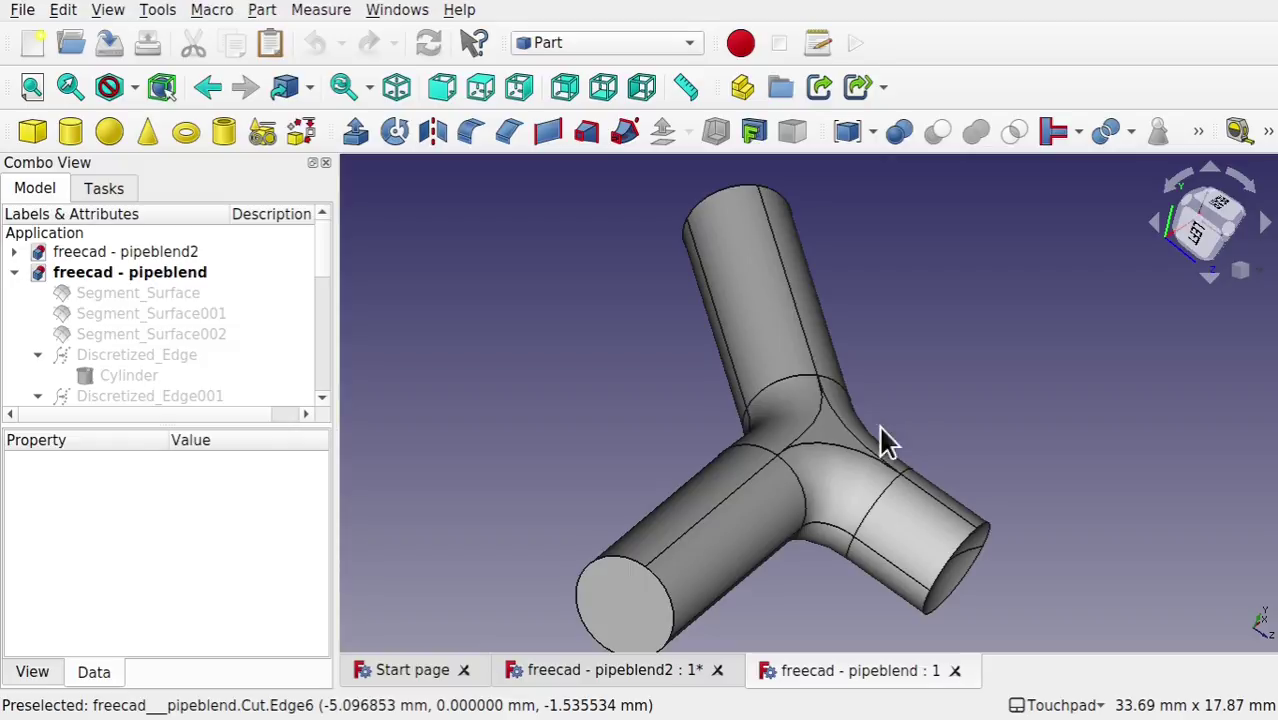
# Step: Orbit the Y-pipe, then view the pipeblend2 model from below and other angles
pyautogui.keyDown('alt'); pyautogui.moveTo(879, 428); pyautogui.dragTo(670, 408); pyautogui.keyUp('alt')
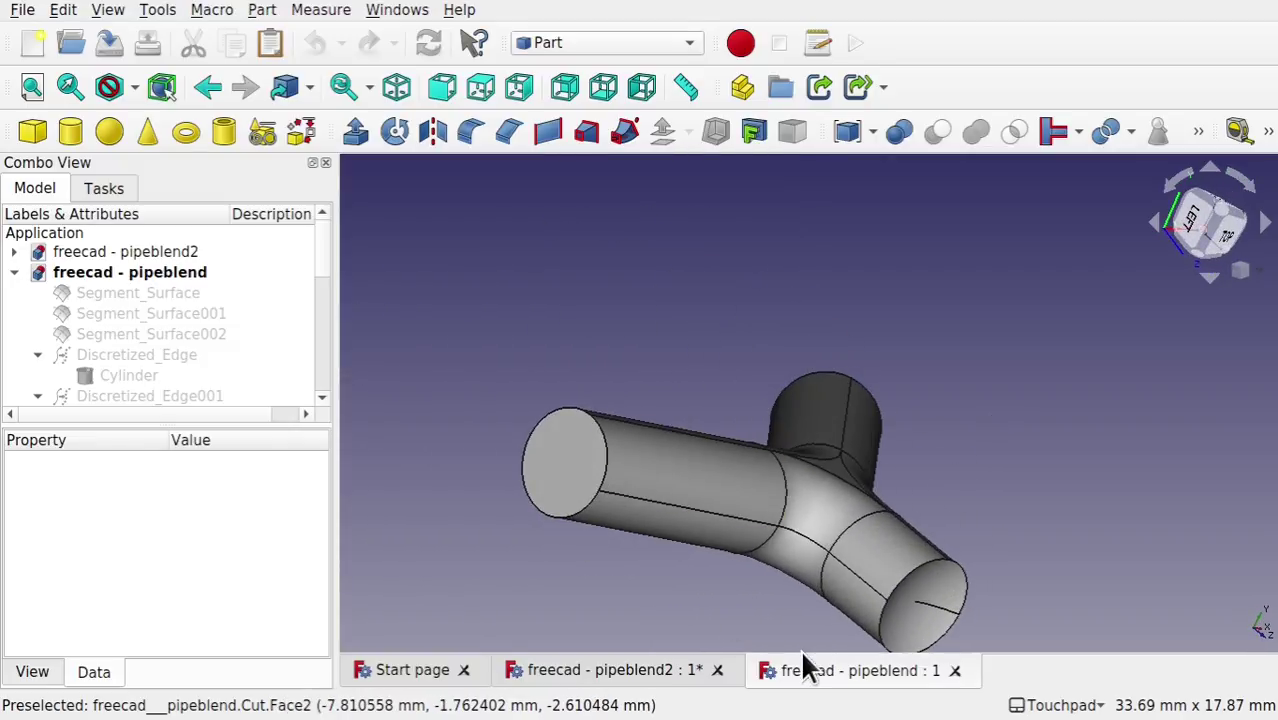
pyautogui.click(676, 672)
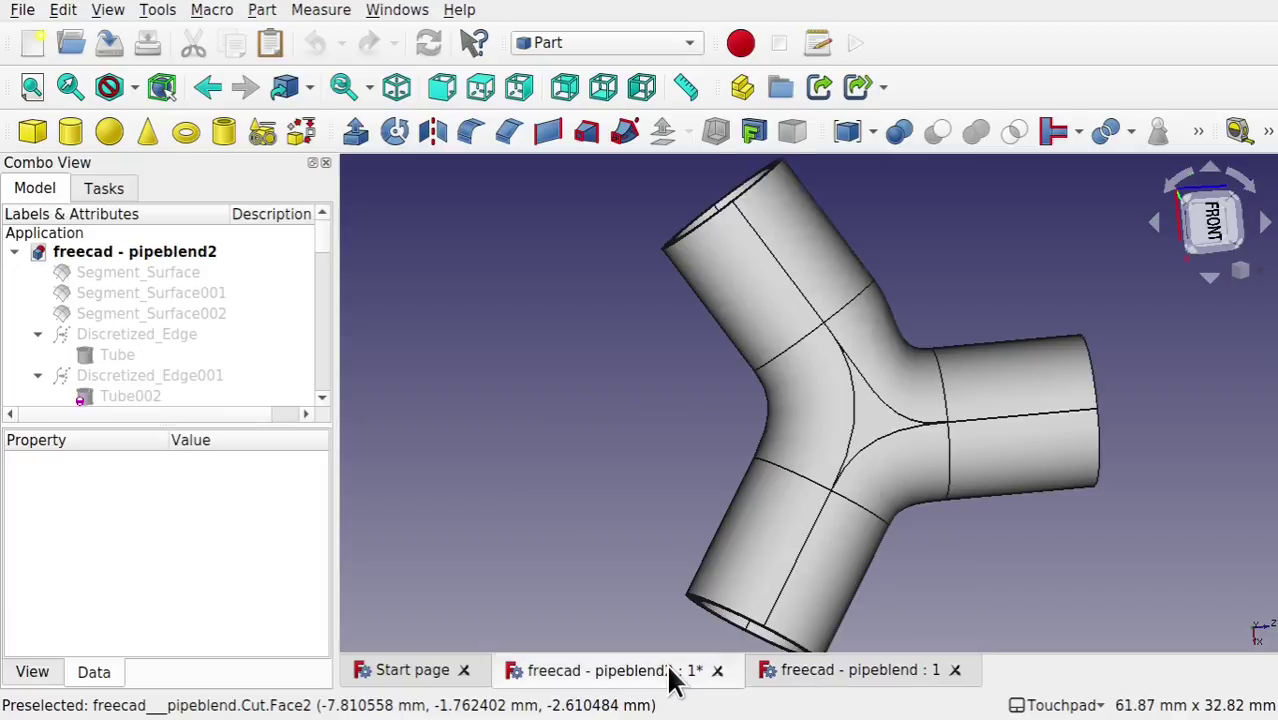
pyautogui.keyDown('alt'); pyautogui.moveTo(630, 565); pyautogui.dragTo(688, 563); pyautogui.keyUp('alt')
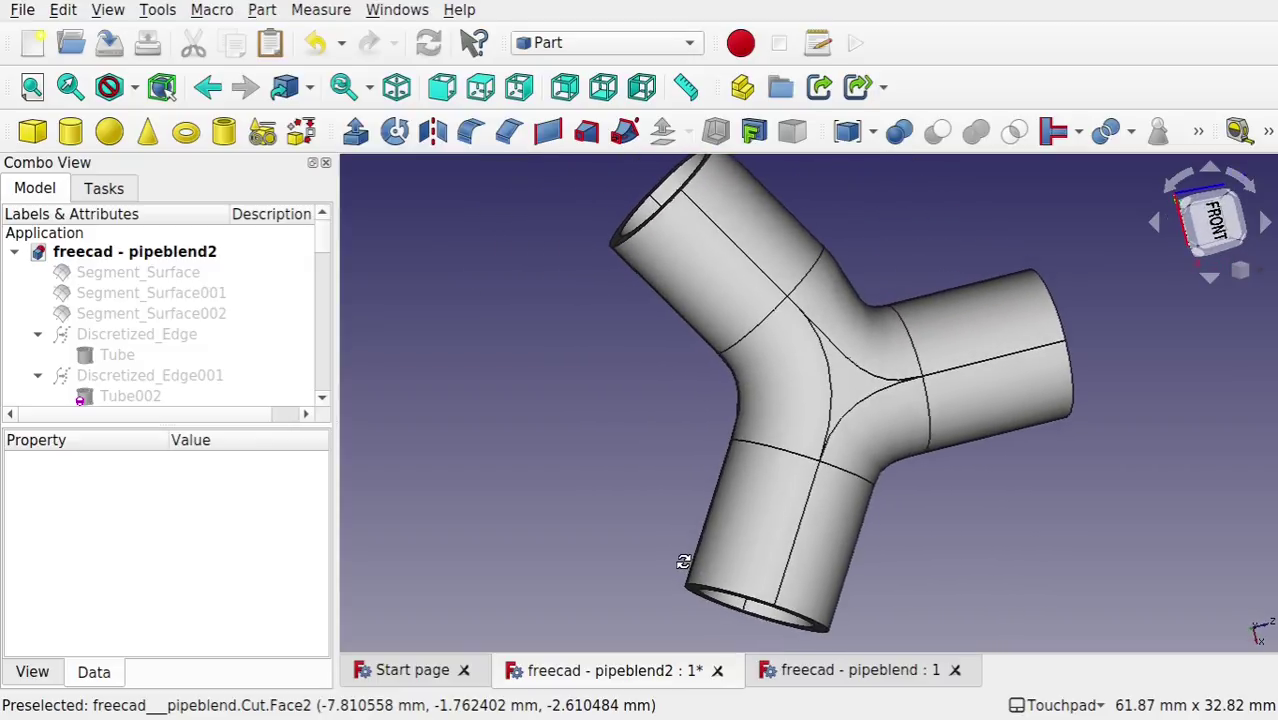
pyautogui.keyDown('alt'); pyautogui.moveTo(800, 490); pyautogui.dragTo(1067, 605); pyautogui.keyUp('alt')
pyautogui.keyDown('alt'); pyautogui.moveTo(782, 462); pyautogui.dragTo(707, 551); pyautogui.keyUp('alt')
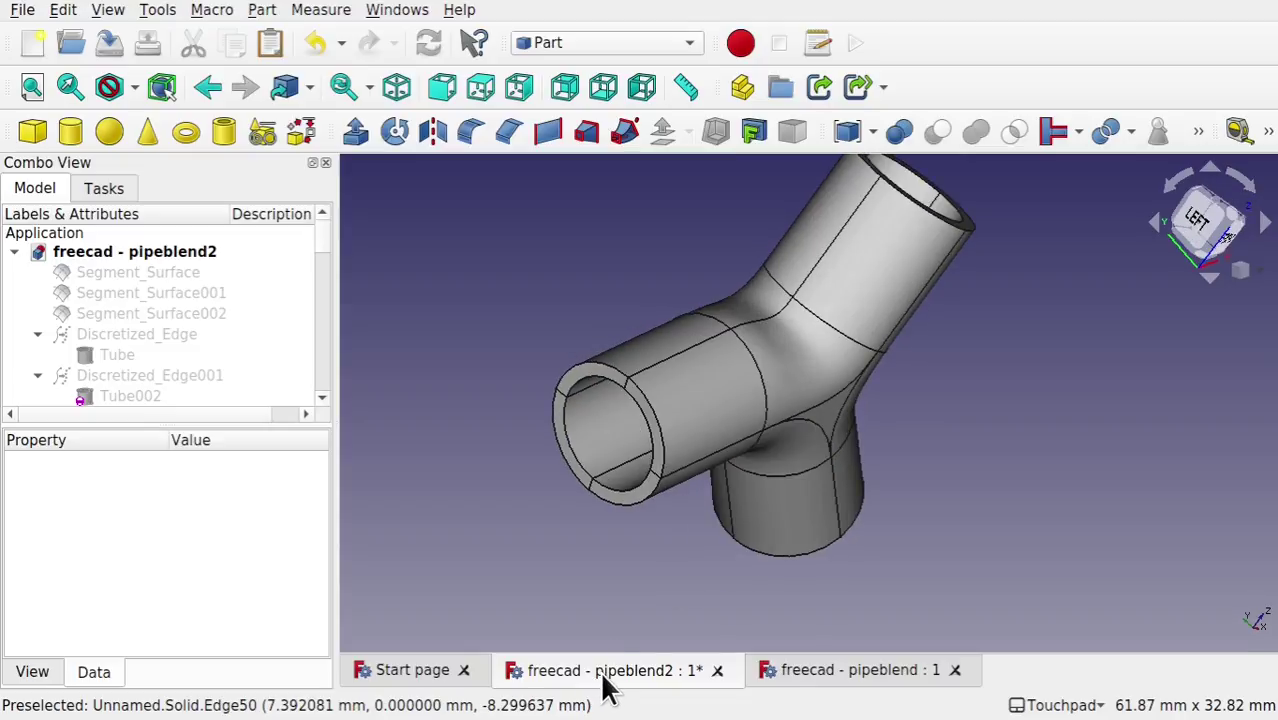
# Step: Compare the pipeblend and pipeblend2 junctions and look into the open pipe end
pyautogui.click(813, 670)
pyautogui.keyDown('alt'); pyautogui.moveTo(813, 673); pyautogui.dragTo(673, 591); pyautogui.keyUp('alt')
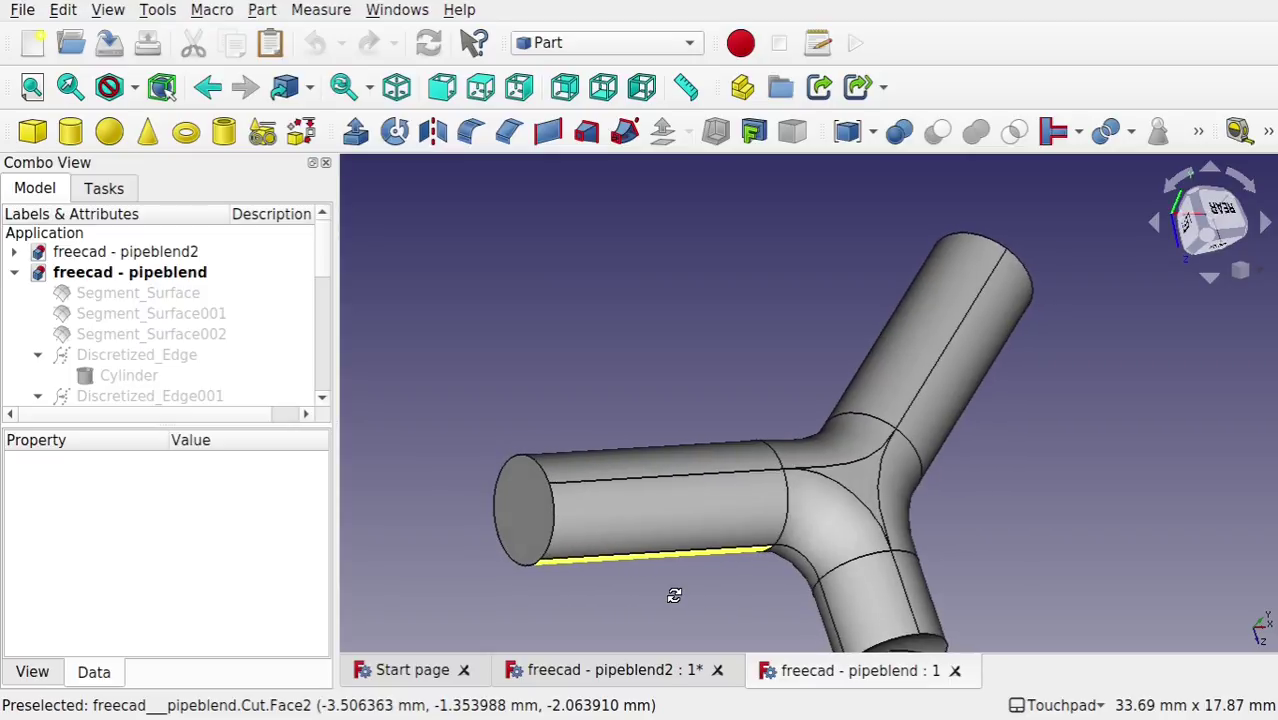
pyautogui.click(686, 680)
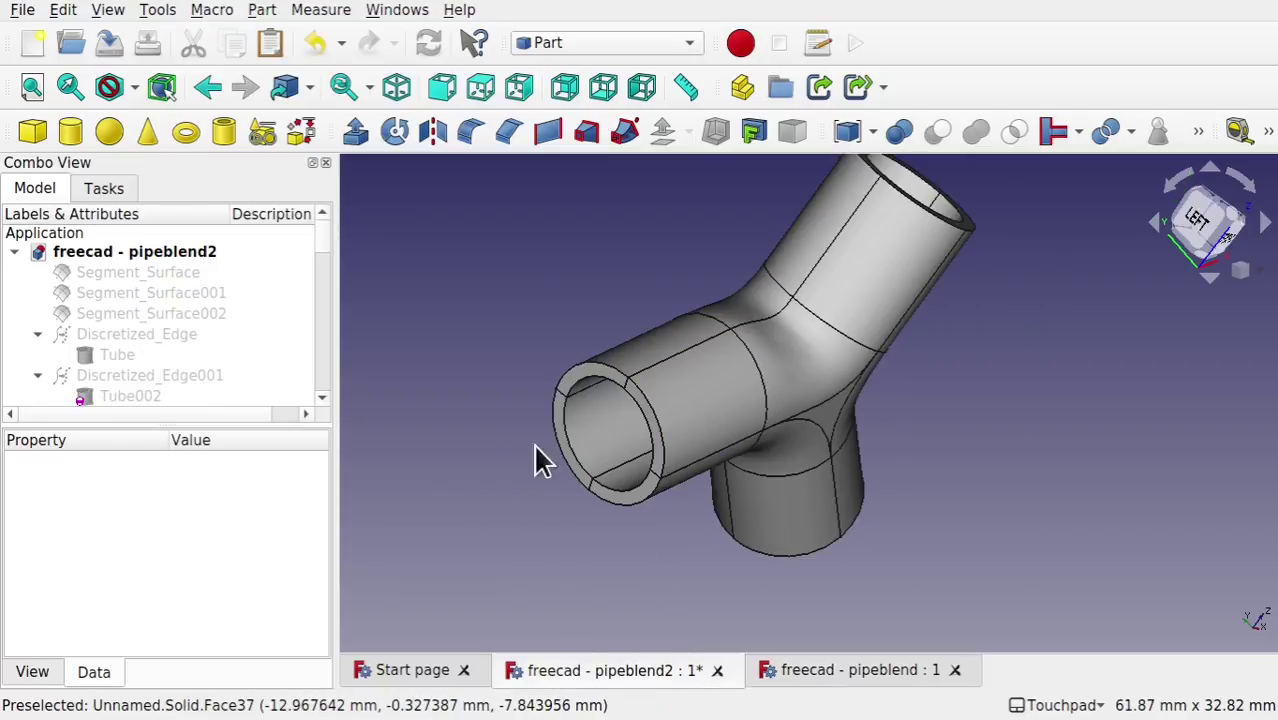
pyautogui.keyDown('alt'); pyautogui.moveTo(540, 460); pyautogui.dragTo(607, 440); pyautogui.keyUp('alt')
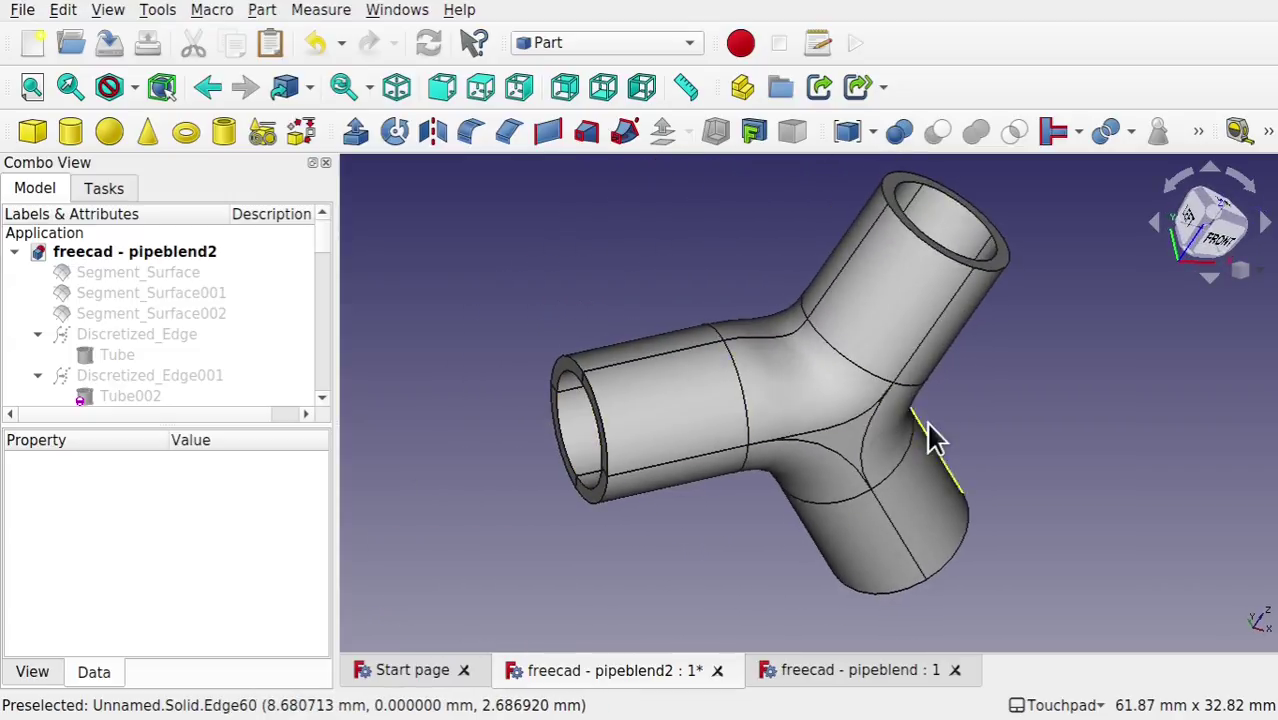
pyautogui.keyDown('alt'); pyautogui.moveTo(927, 434); pyautogui.dragTo(818, 487); pyautogui.keyUp('alt')
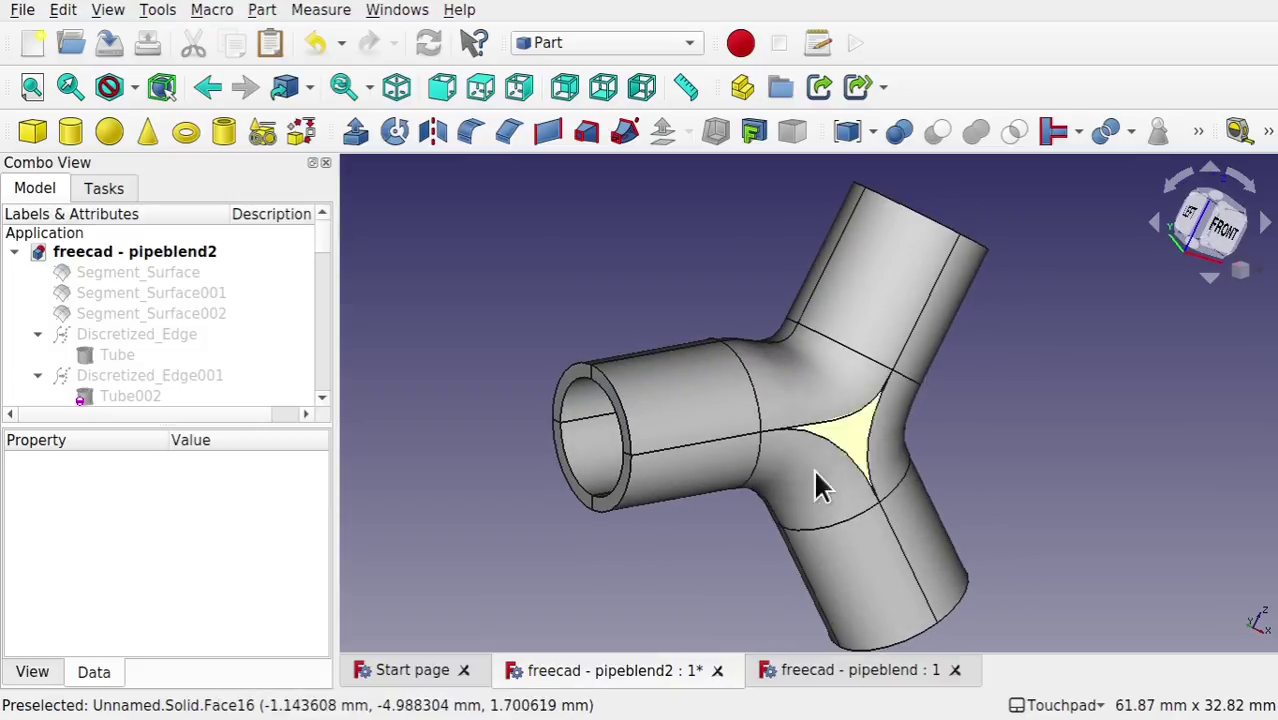
# Step: Orbit the pipeblend model to look down its arms at the central gap
pyautogui.click(818, 680)
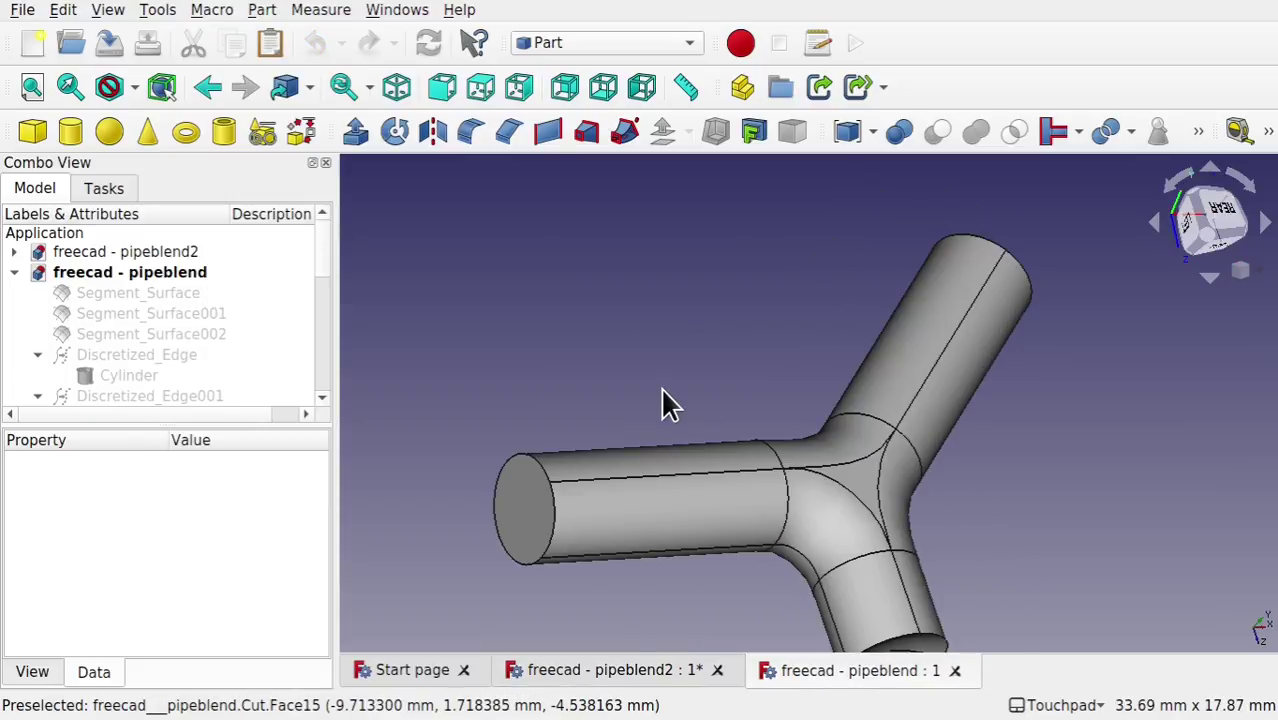
pyautogui.keyDown('alt'); pyautogui.moveTo(665, 402); pyautogui.dragTo(800, 465); pyautogui.keyUp('alt')
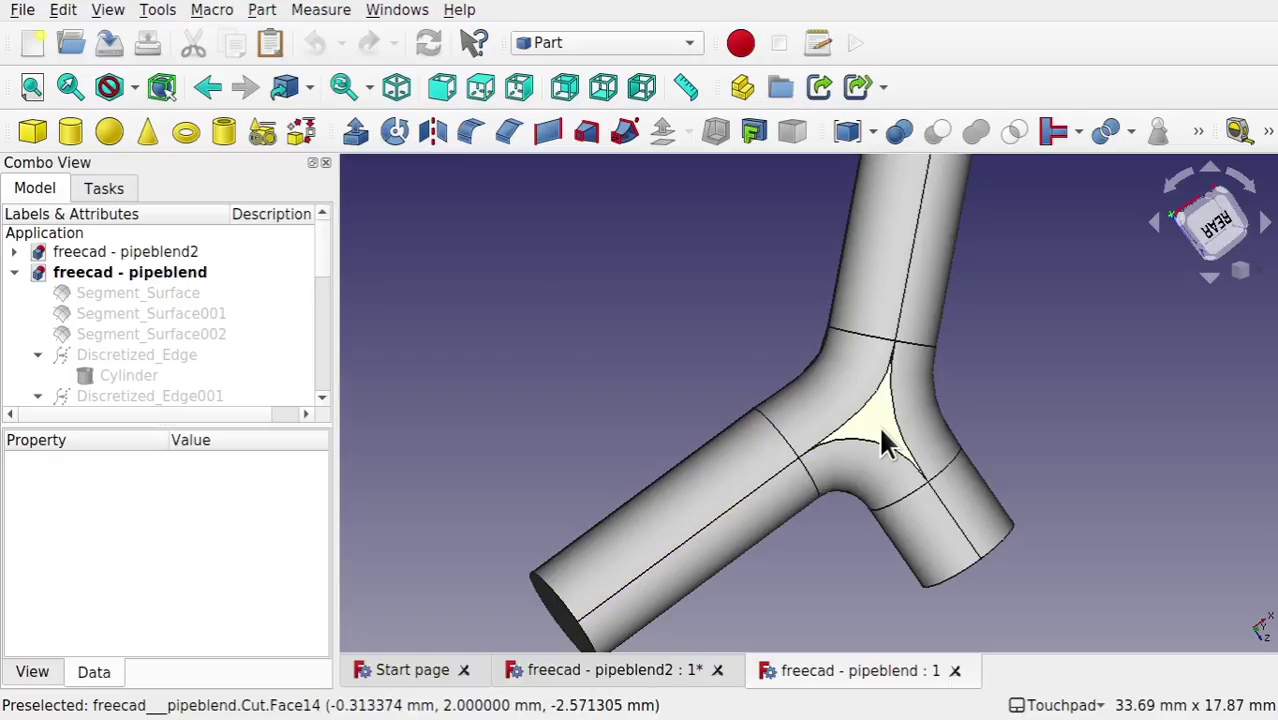
pyautogui.keyDown('alt'); pyautogui.moveTo(633, 380); pyautogui.dragTo(961, 394); pyautogui.keyUp('alt')
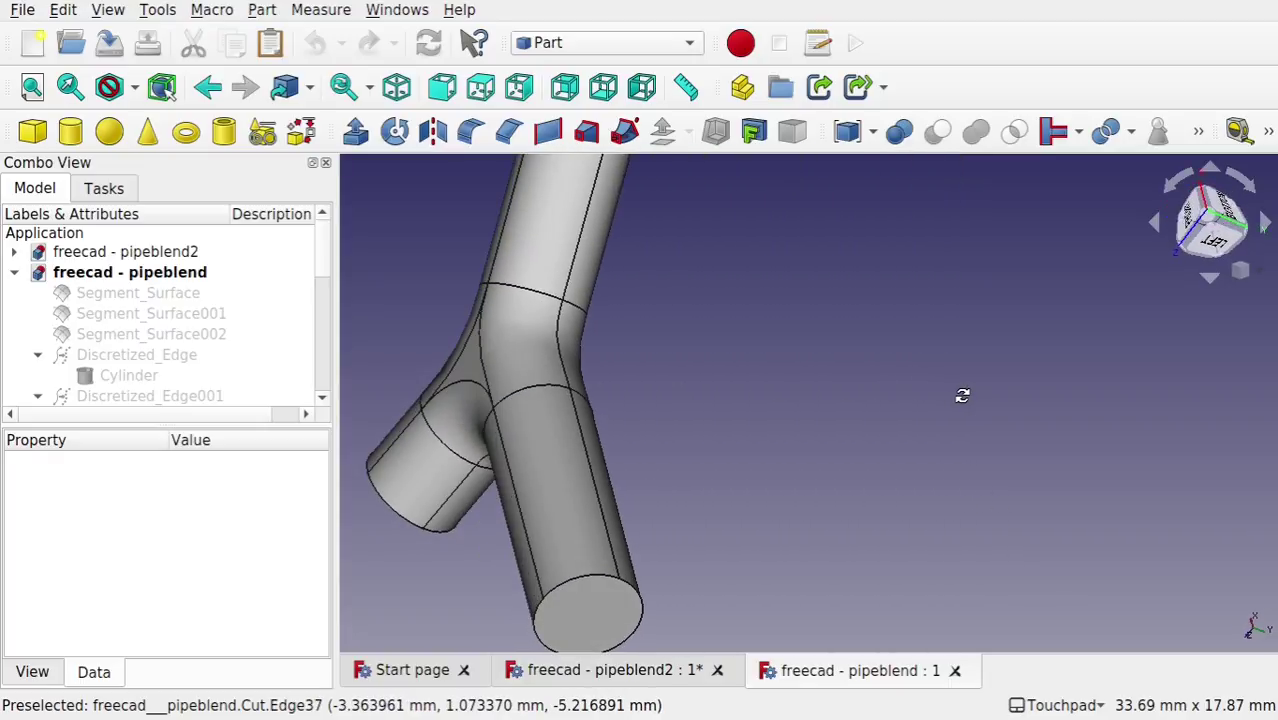
pyautogui.keyDown('alt'); pyautogui.moveTo(465, 391); pyautogui.dragTo(551, 408); pyautogui.keyUp('alt')
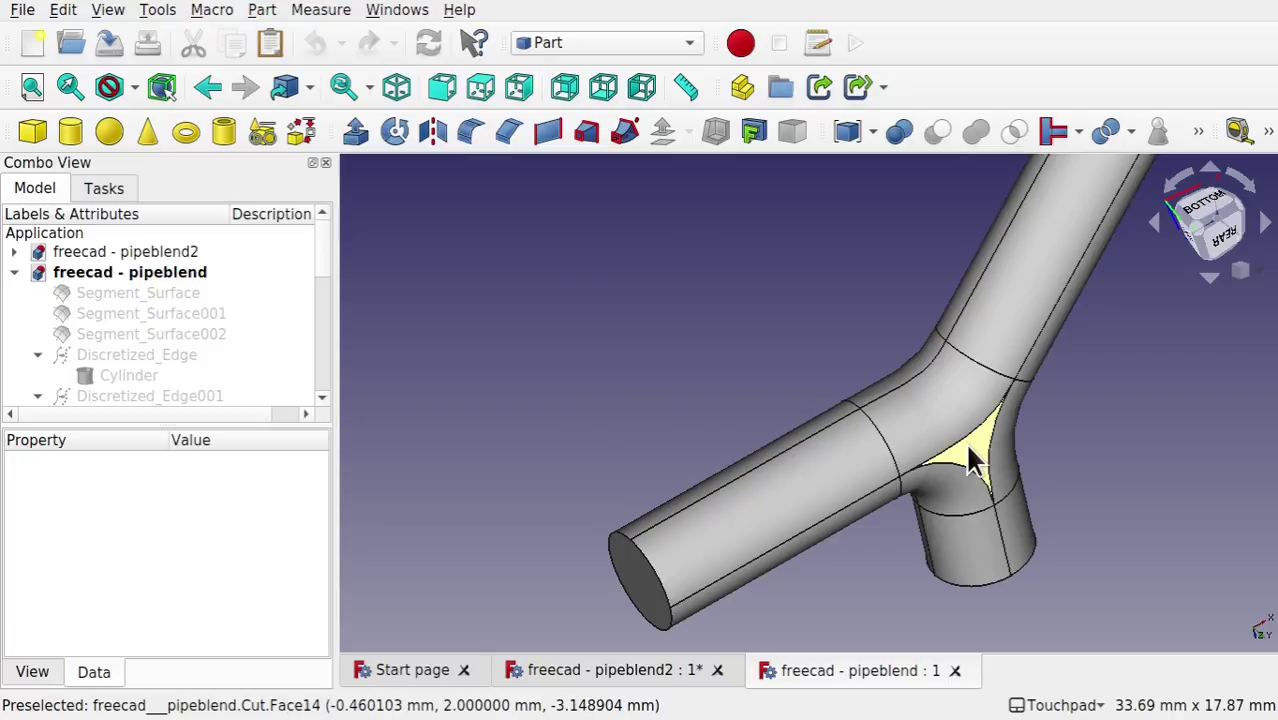
pyautogui.keyDown('alt'); pyautogui.moveTo(968, 460); pyautogui.dragTo(1140, 464); pyautogui.keyUp('alt')
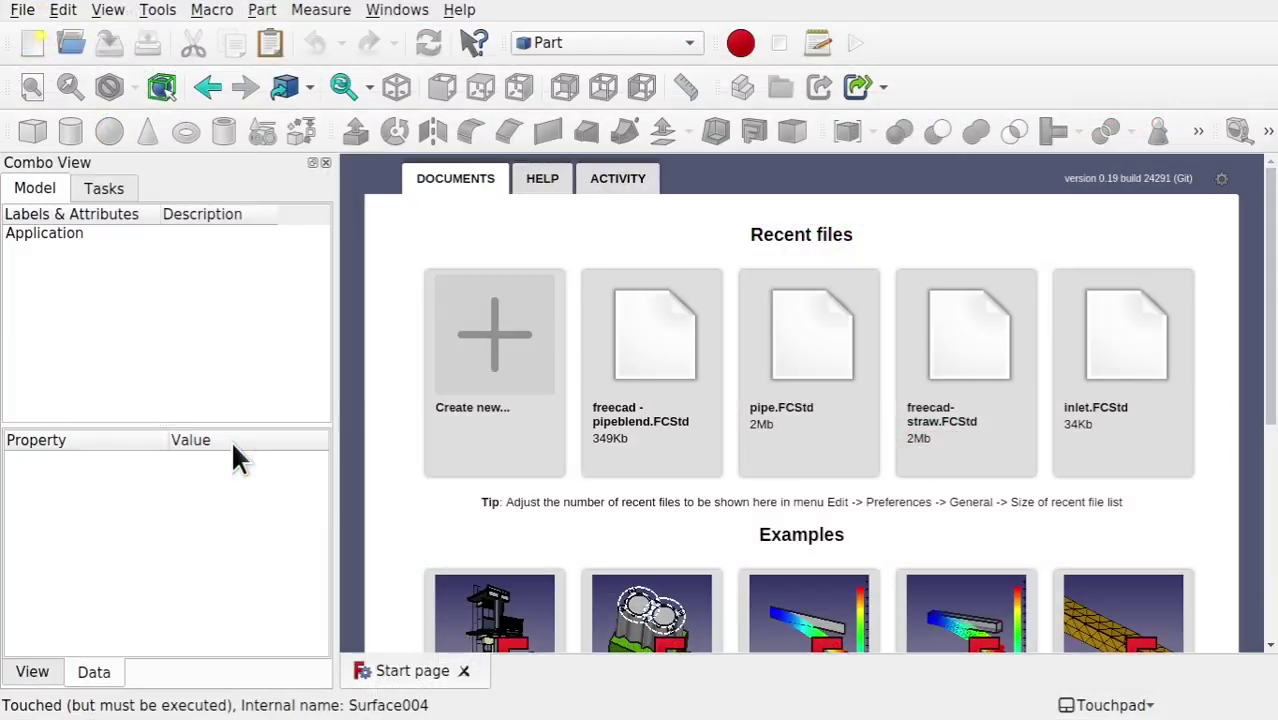
# Step: Create a new empty document, switch to the Curves workbench, then return to Part
pyautogui.click(492, 370)
pyautogui.click(594, 42)
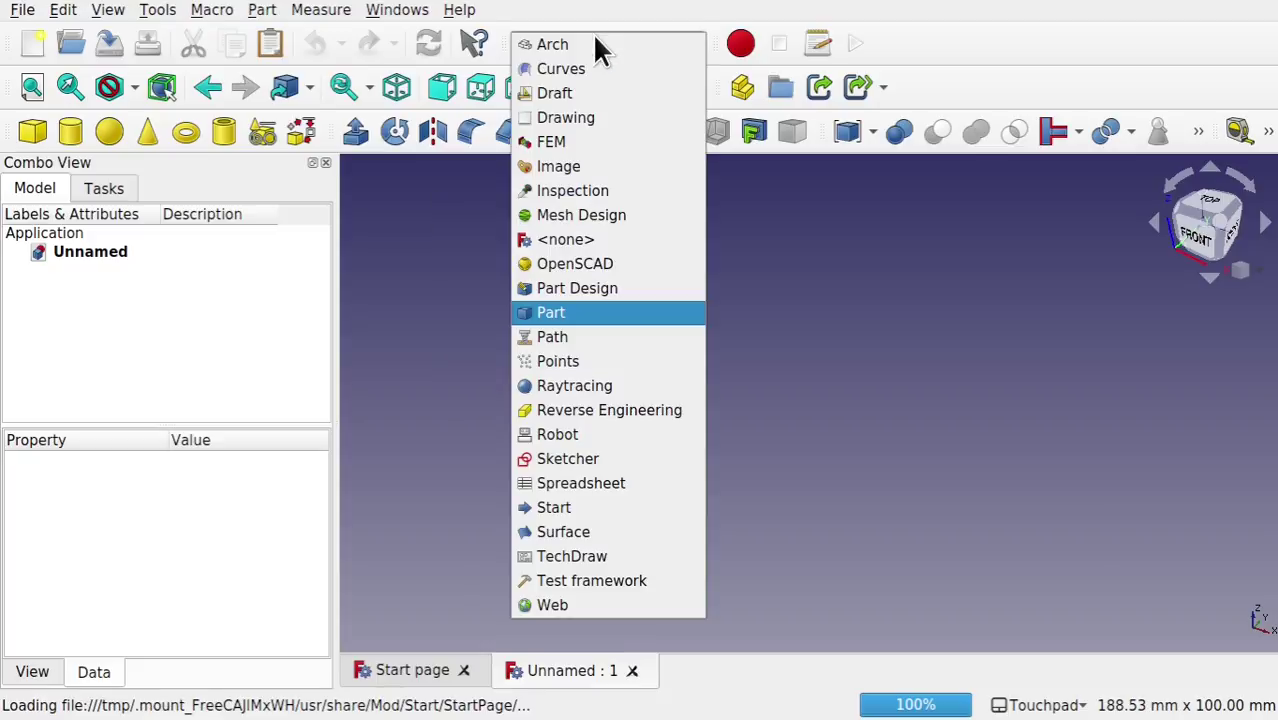
pyautogui.click(600, 70)
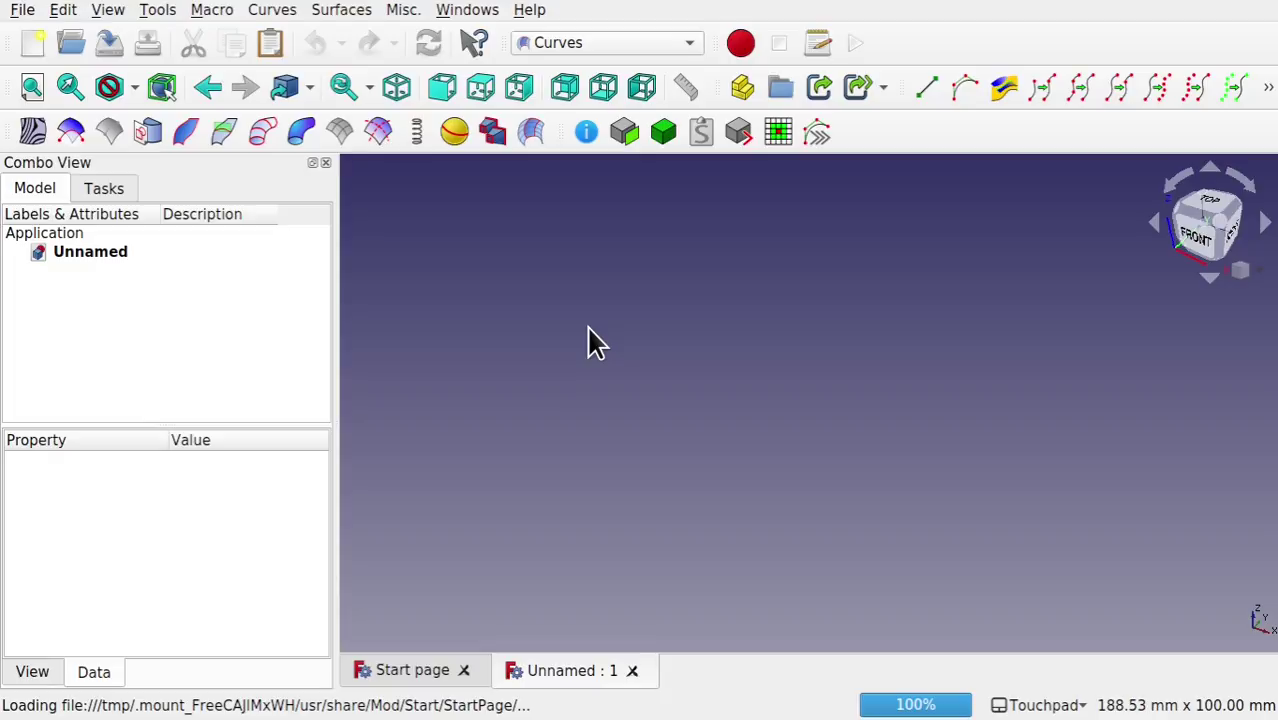
pyautogui.click(547, 43)
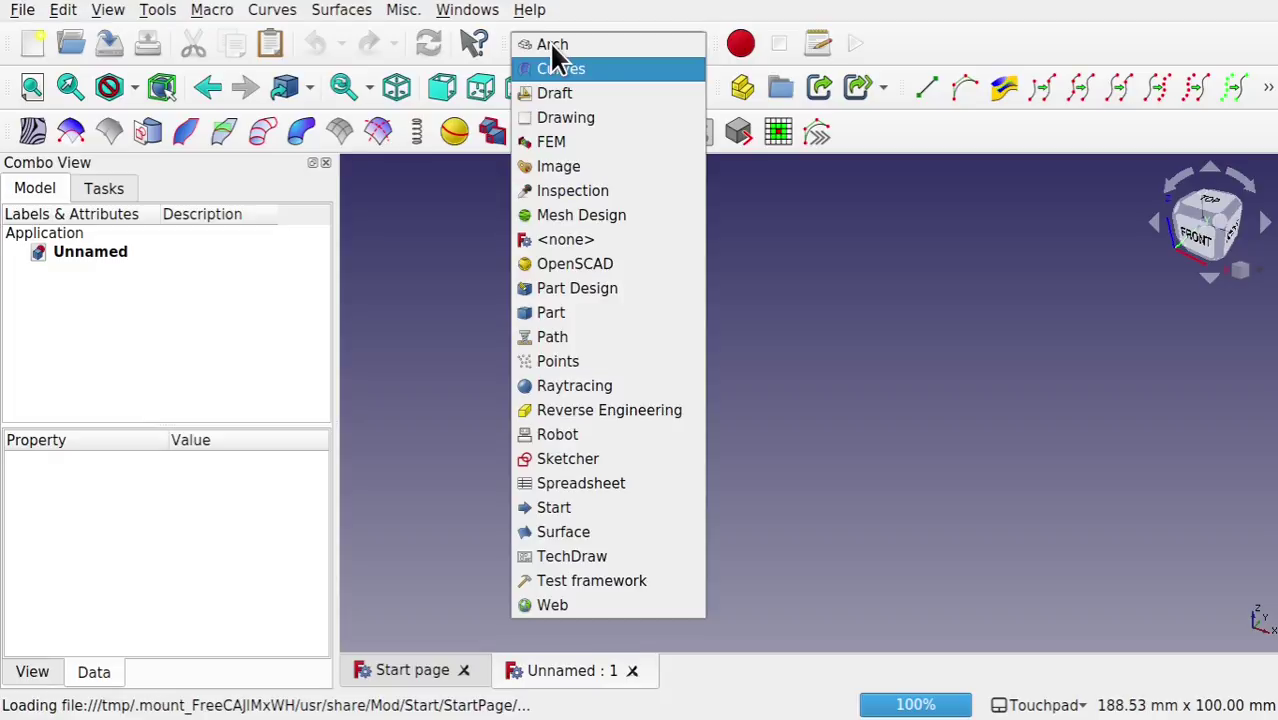
pyautogui.click(535, 313)
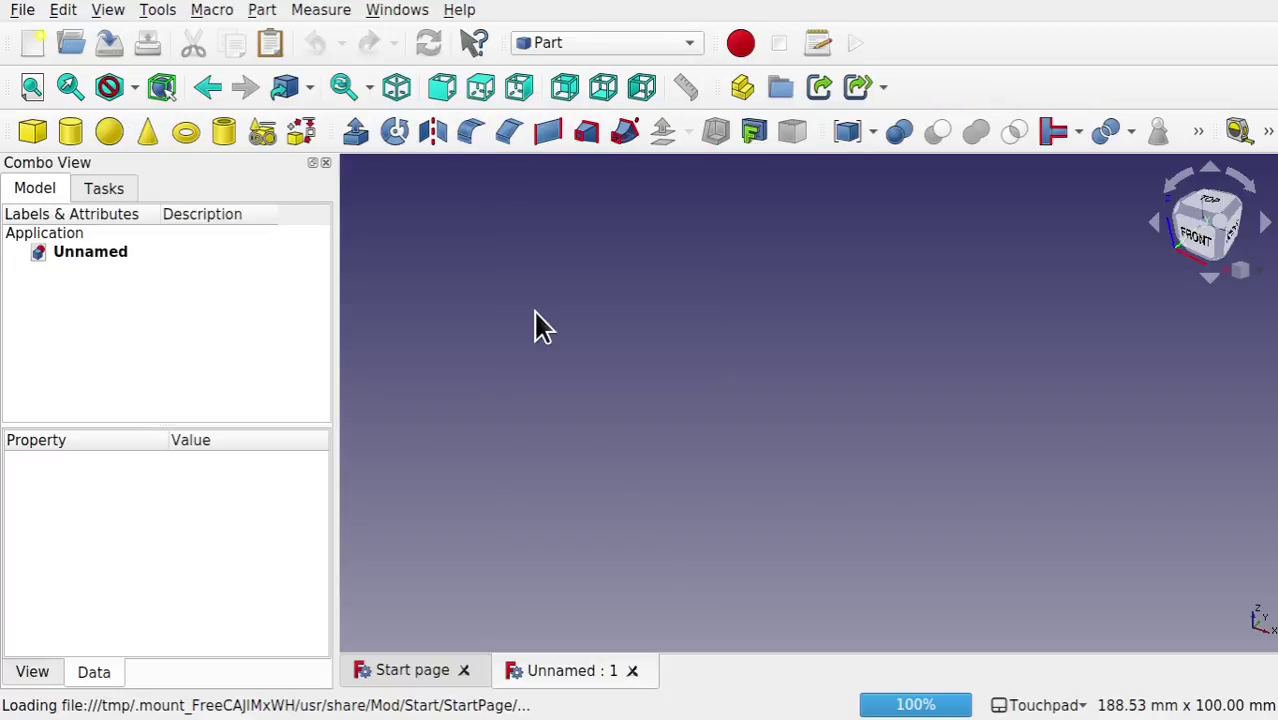
# Step: Create 10 mm × 10 mm planes Plane, Plane001 and Plane002 with the Primitives tool, then close it
pyautogui.click(262, 130)
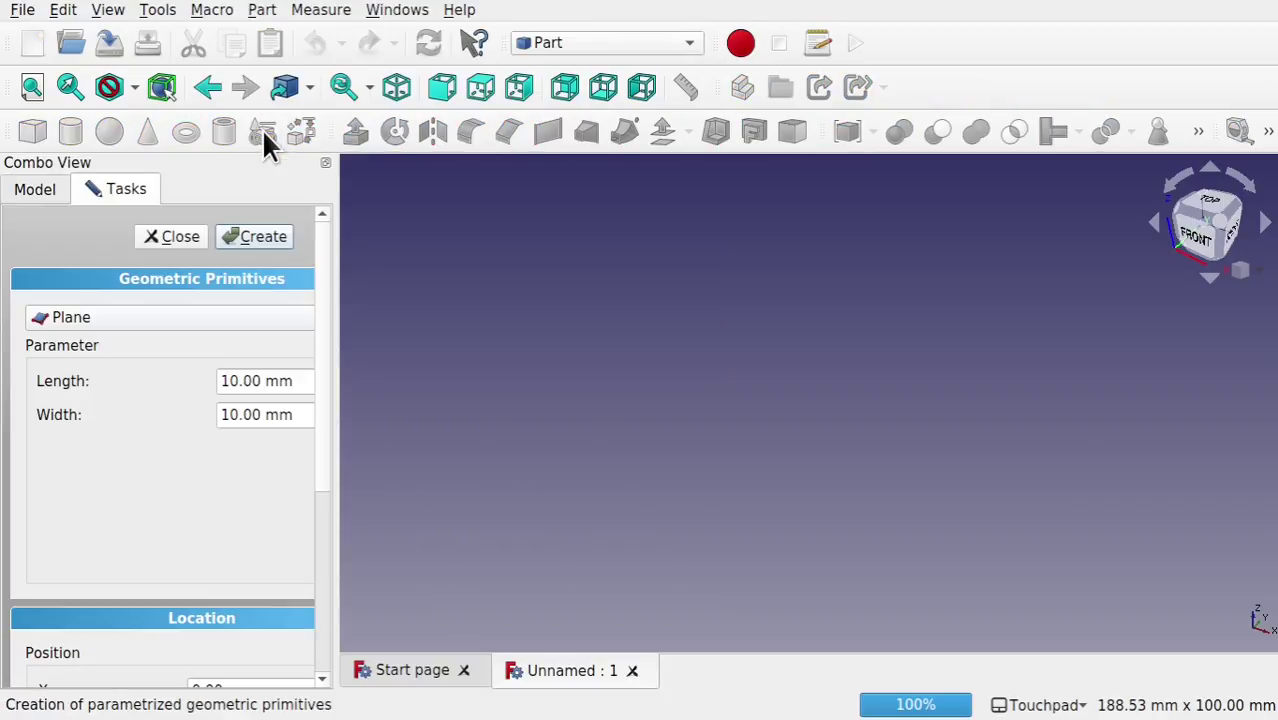
pyautogui.click(255, 240)
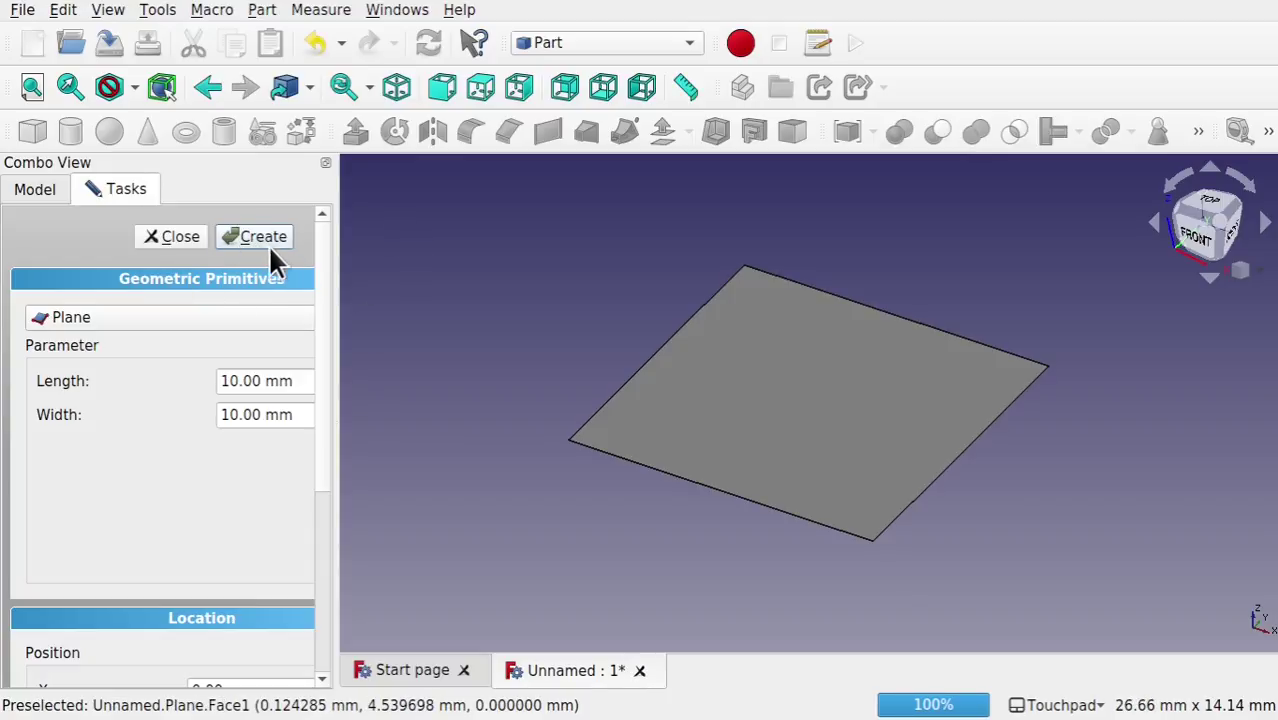
pyautogui.click(265, 239)
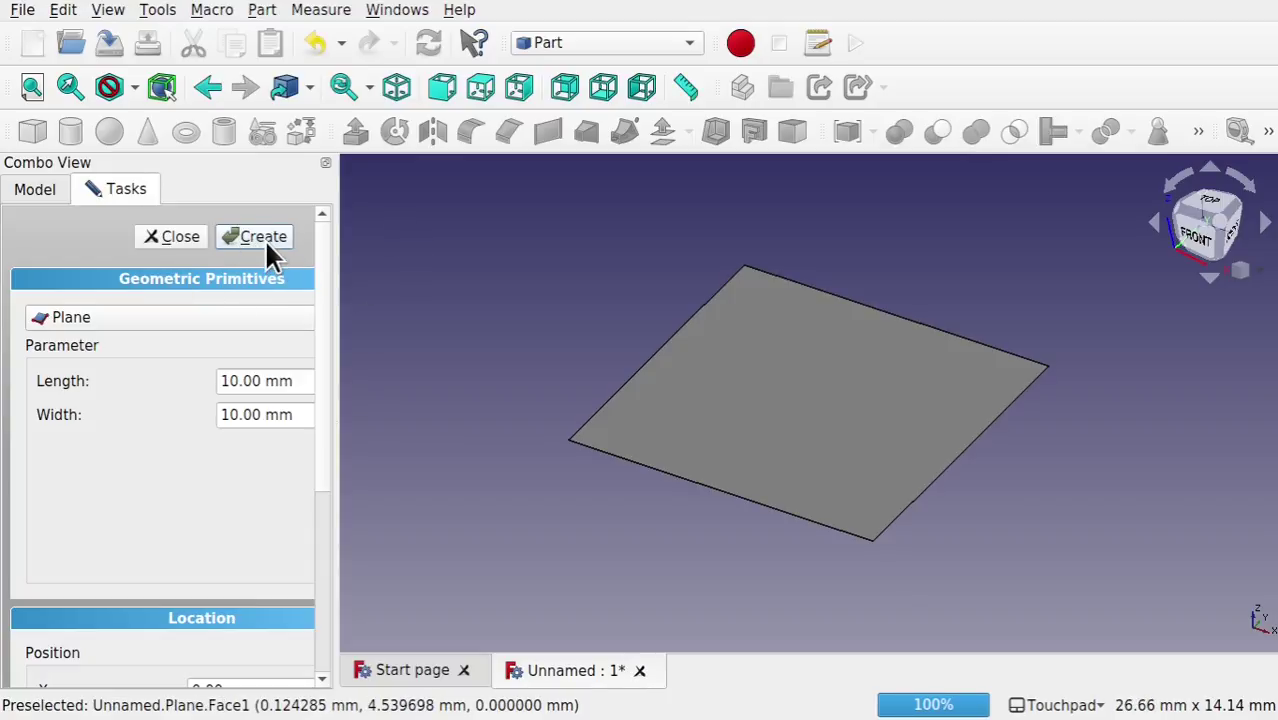
pyautogui.click(176, 236)
pyautogui.scroll(-4, 526, 340)
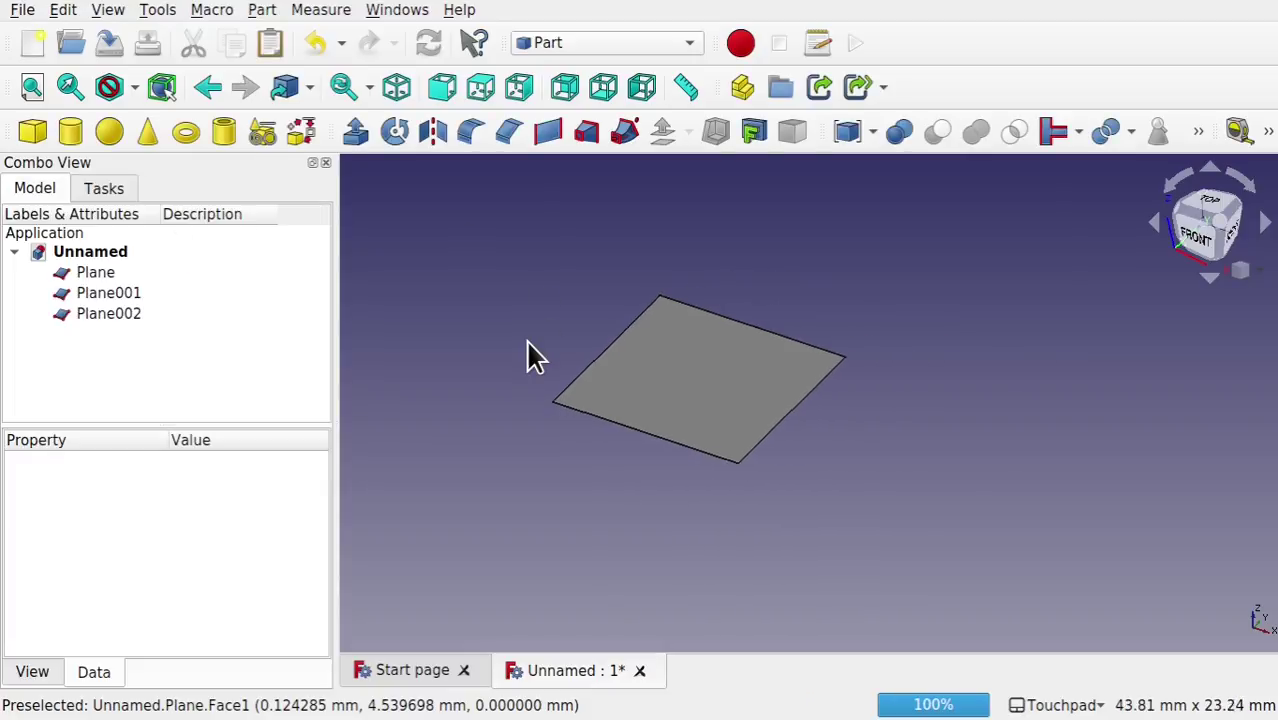
# Step: Check each plane's properties in turn and make Plane002 visible again
pyautogui.click(100, 293)
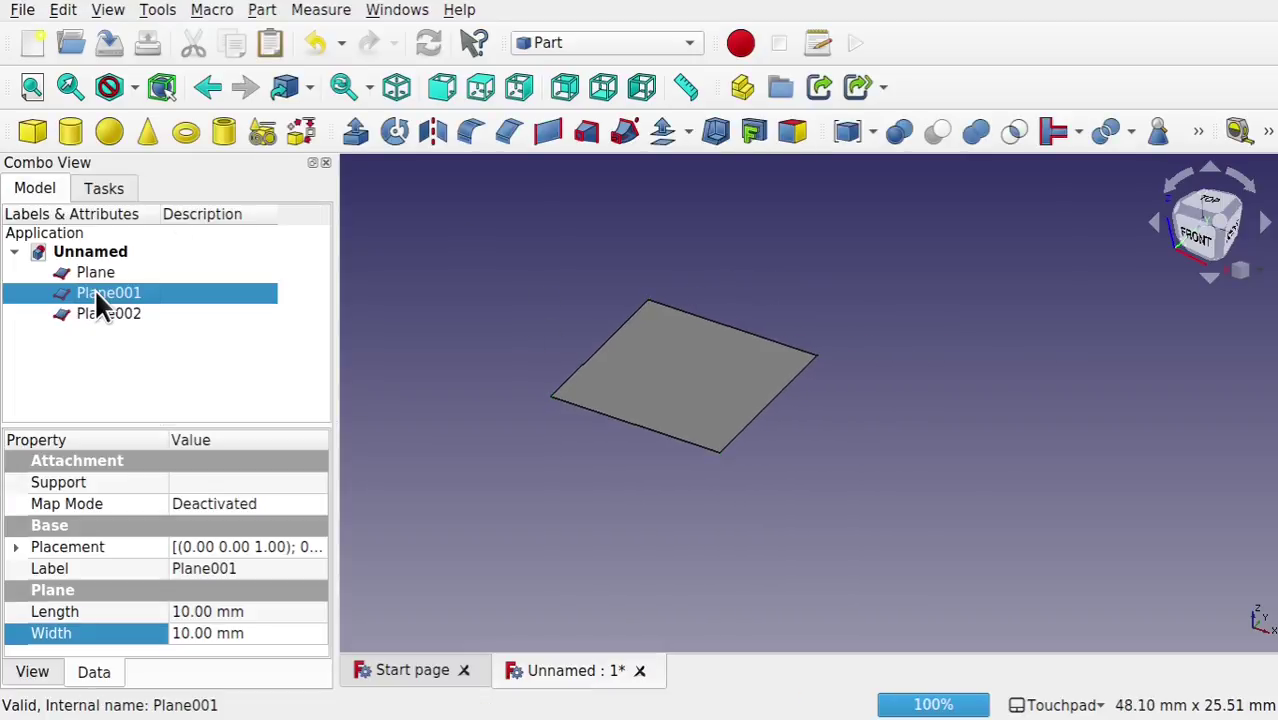
pyautogui.click(104, 314)
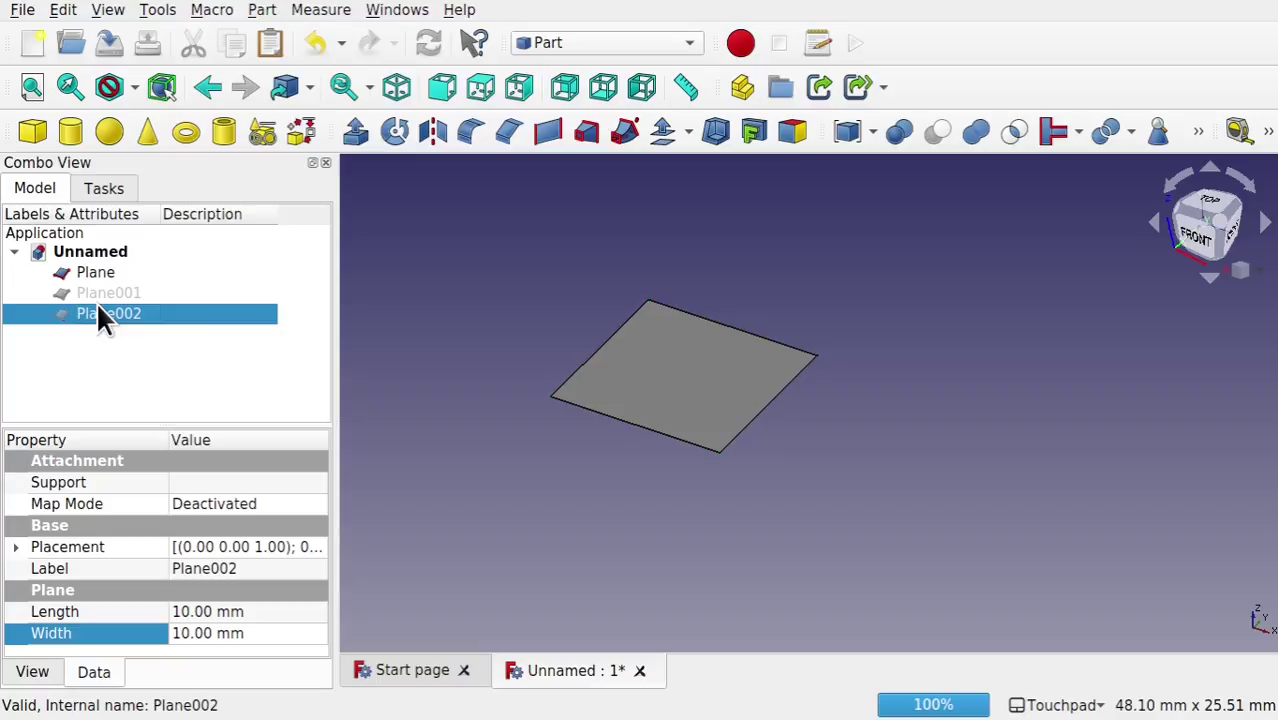
pyautogui.click(96, 273)
pyautogui.moveTo(620, 390); pyautogui.dragTo(705, 399, button='middle')
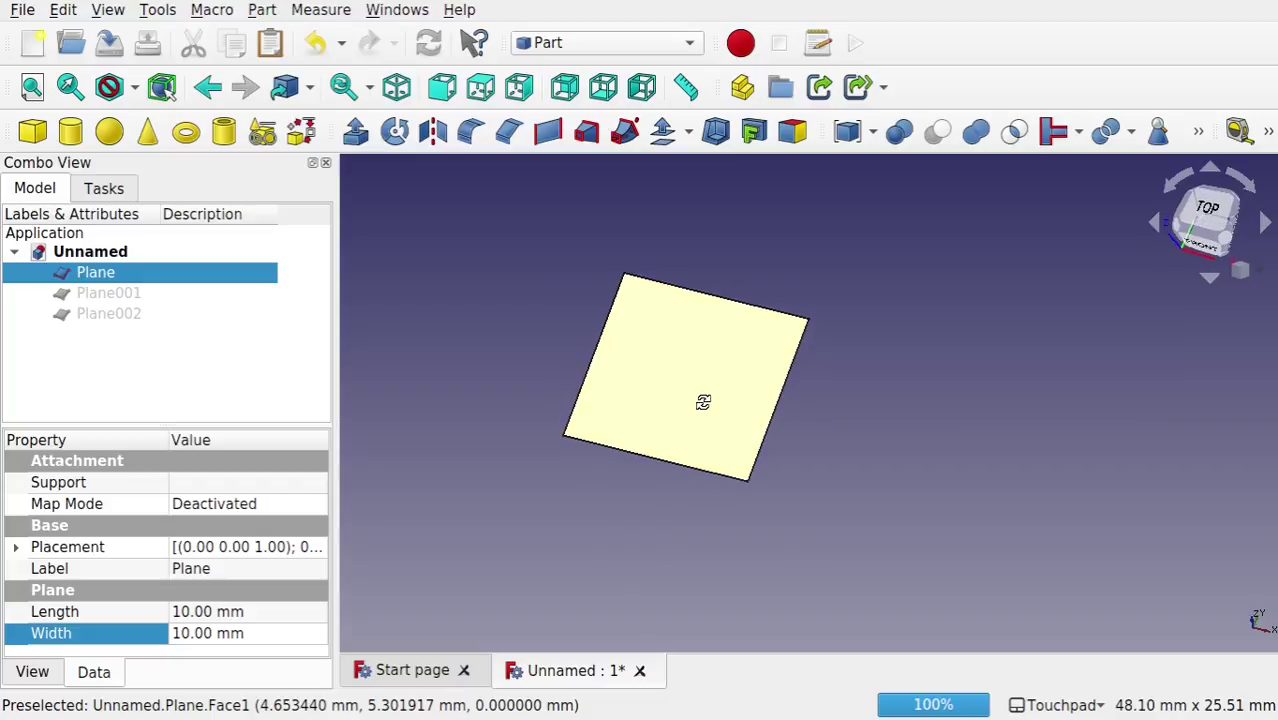
pyautogui.click(200, 293)
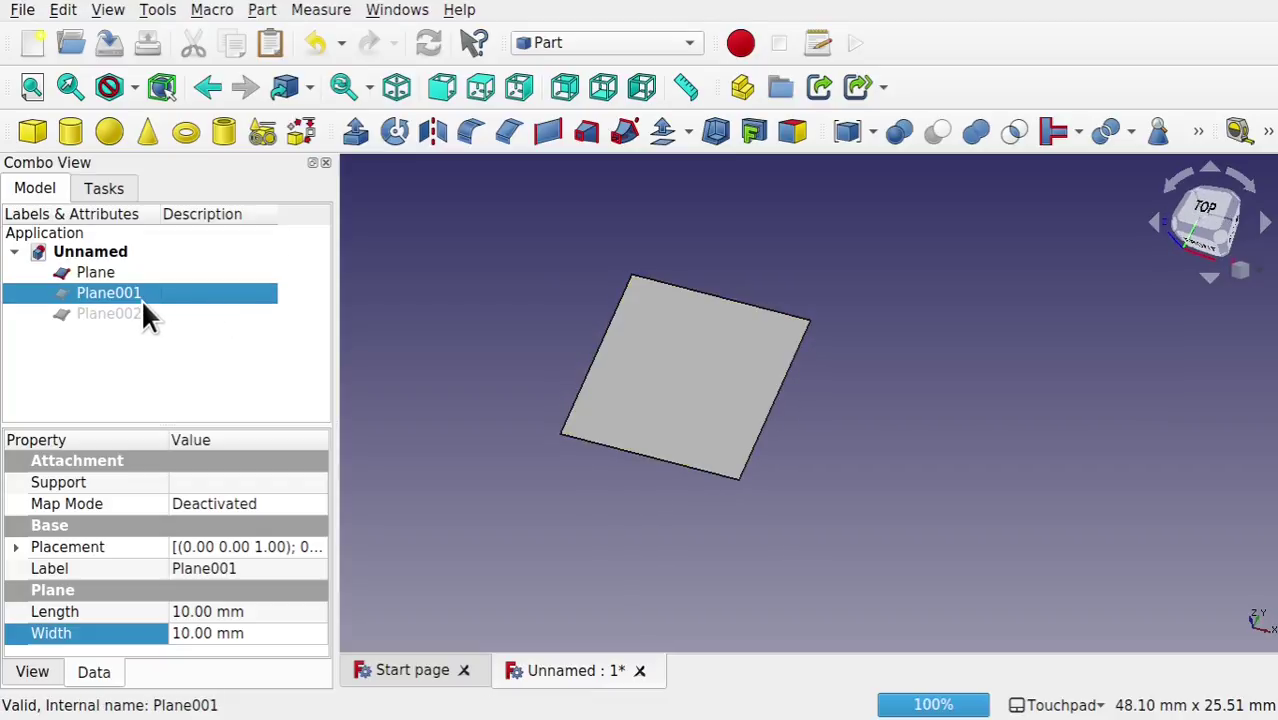
pyautogui.click(121, 313)
pyautogui.press('space')
# Step: Move Plane001 17 mm along X with the Transform tool
pyautogui.click(138, 293)
pyautogui.rightClick(140, 311)
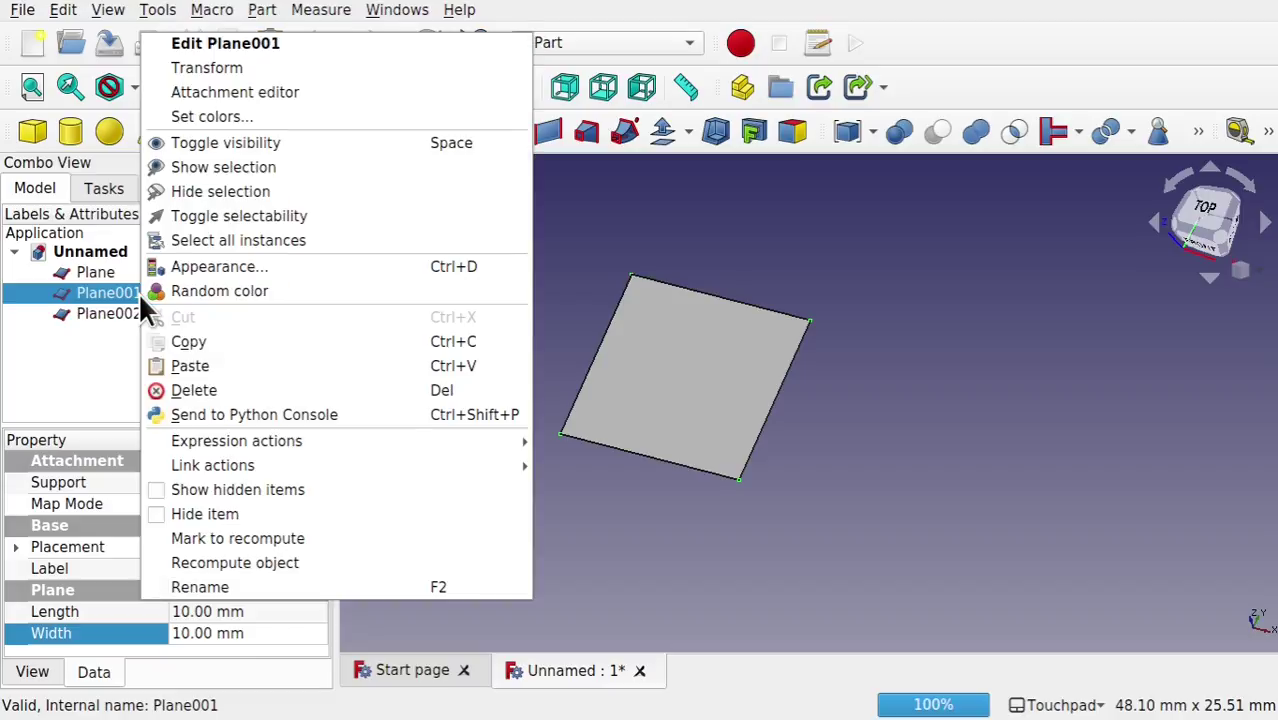
pyautogui.click(230, 68)
pyautogui.moveTo(688, 458); pyautogui.dragTo(975, 568)
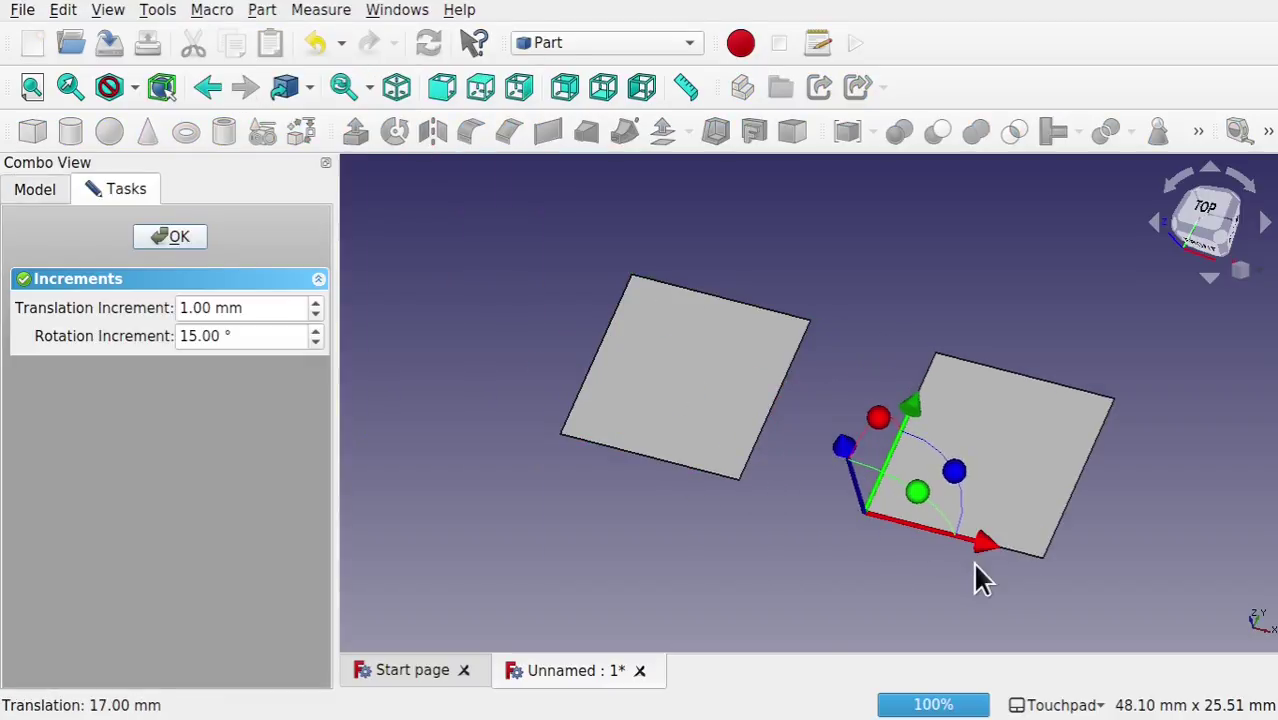
pyautogui.click(165, 238)
# Step: Shift Plane002 12 mm in negative X and 10 mm in negative Y, accept, and deselect
pyautogui.click(125, 316)
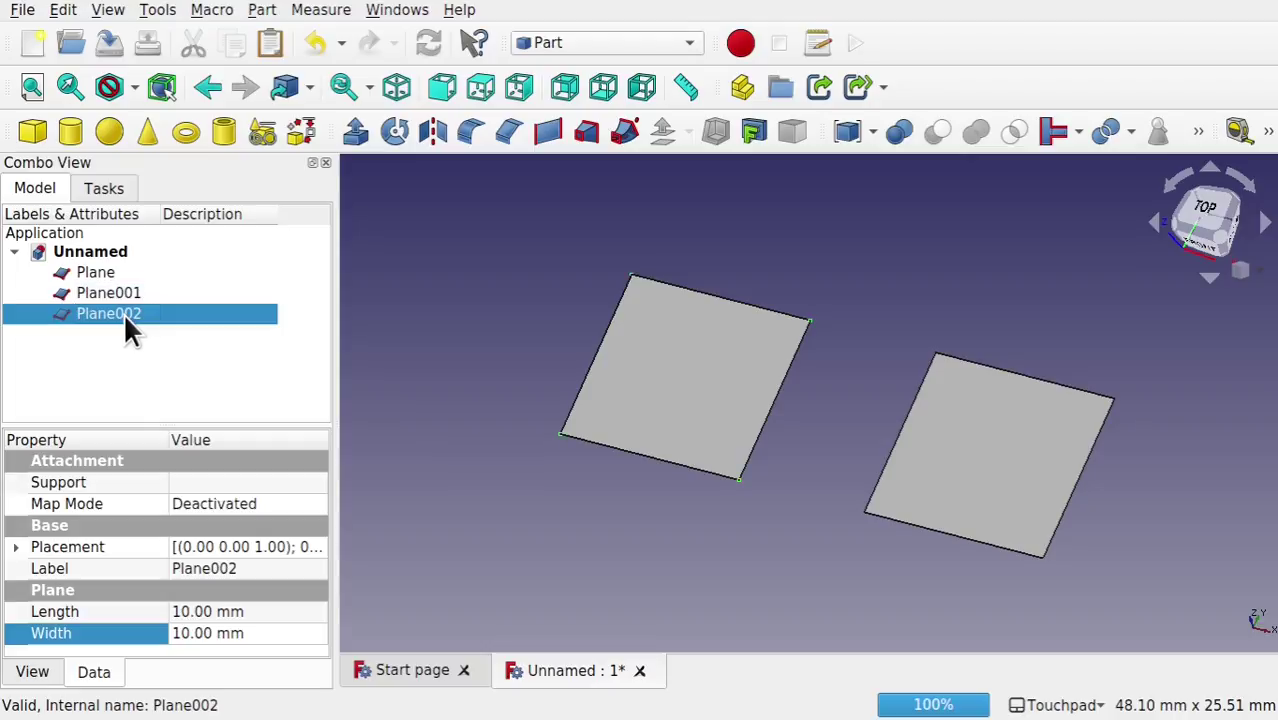
pyautogui.rightClick(123, 313)
pyautogui.click(282, 68)
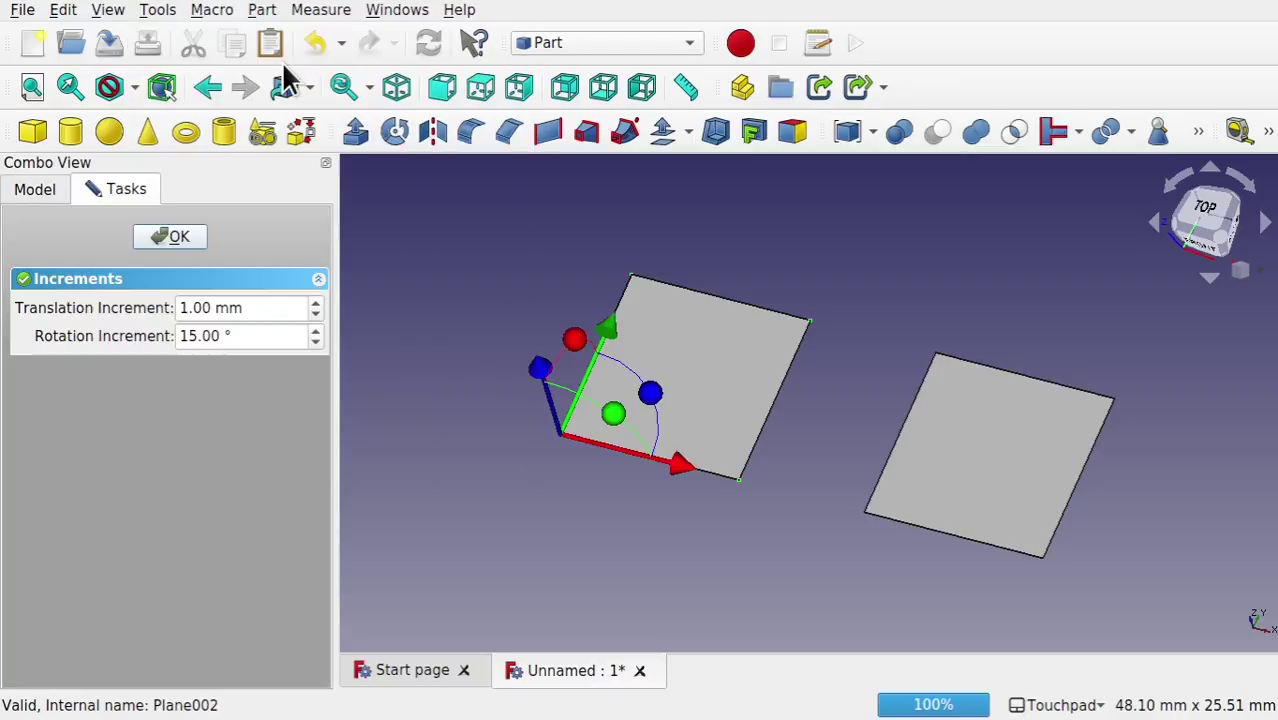
pyautogui.moveTo(679, 466); pyautogui.dragTo(471, 400)
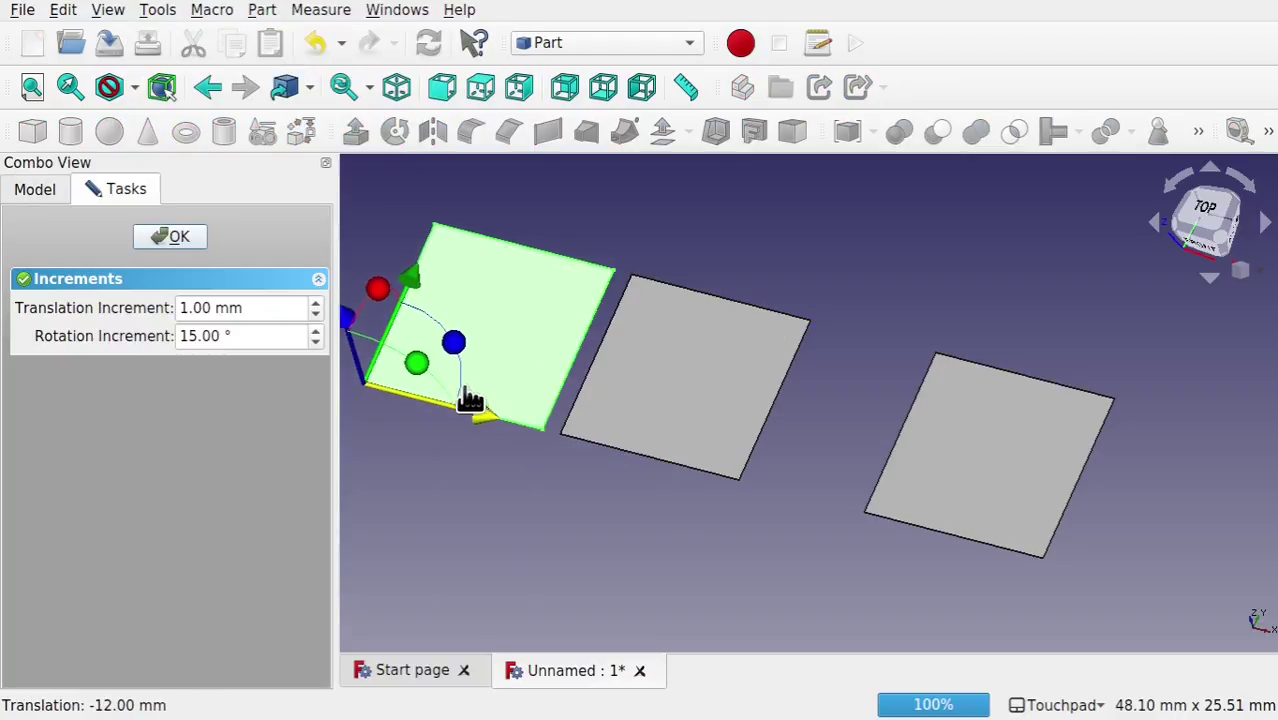
pyautogui.moveTo(392, 273); pyautogui.dragTo(353, 396)
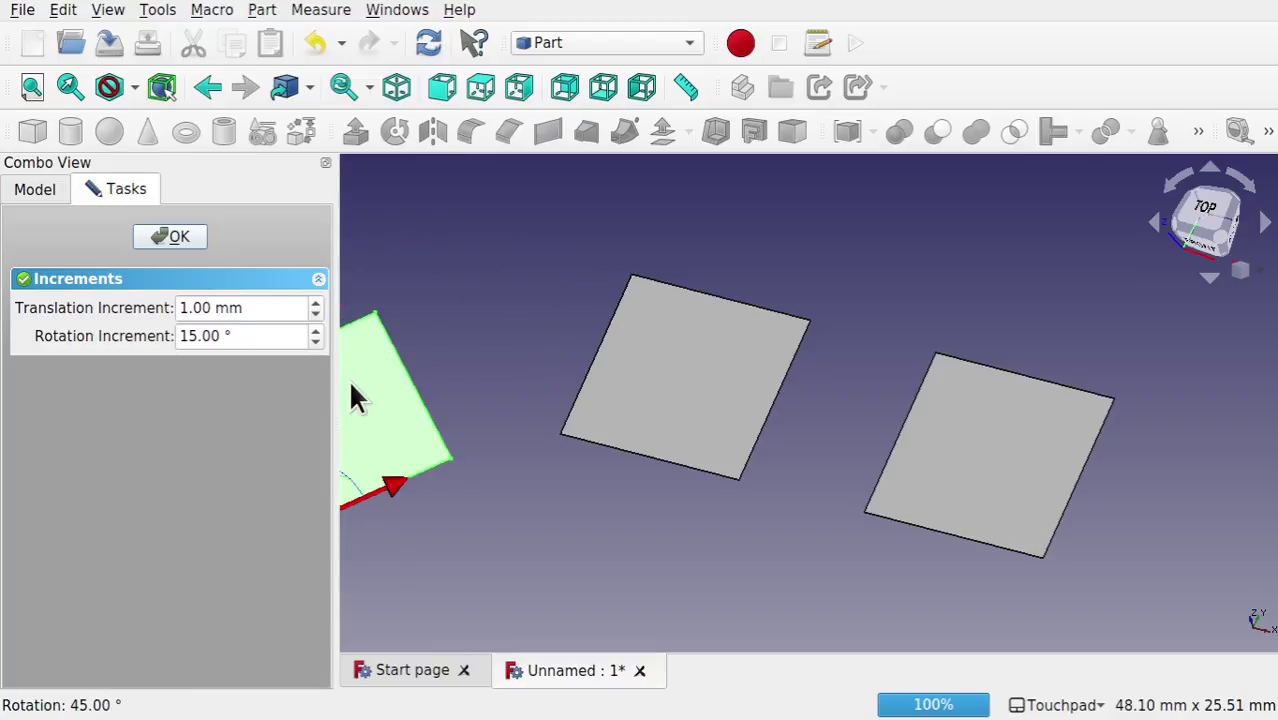
pyautogui.click(172, 237)
pyautogui.click(514, 497)
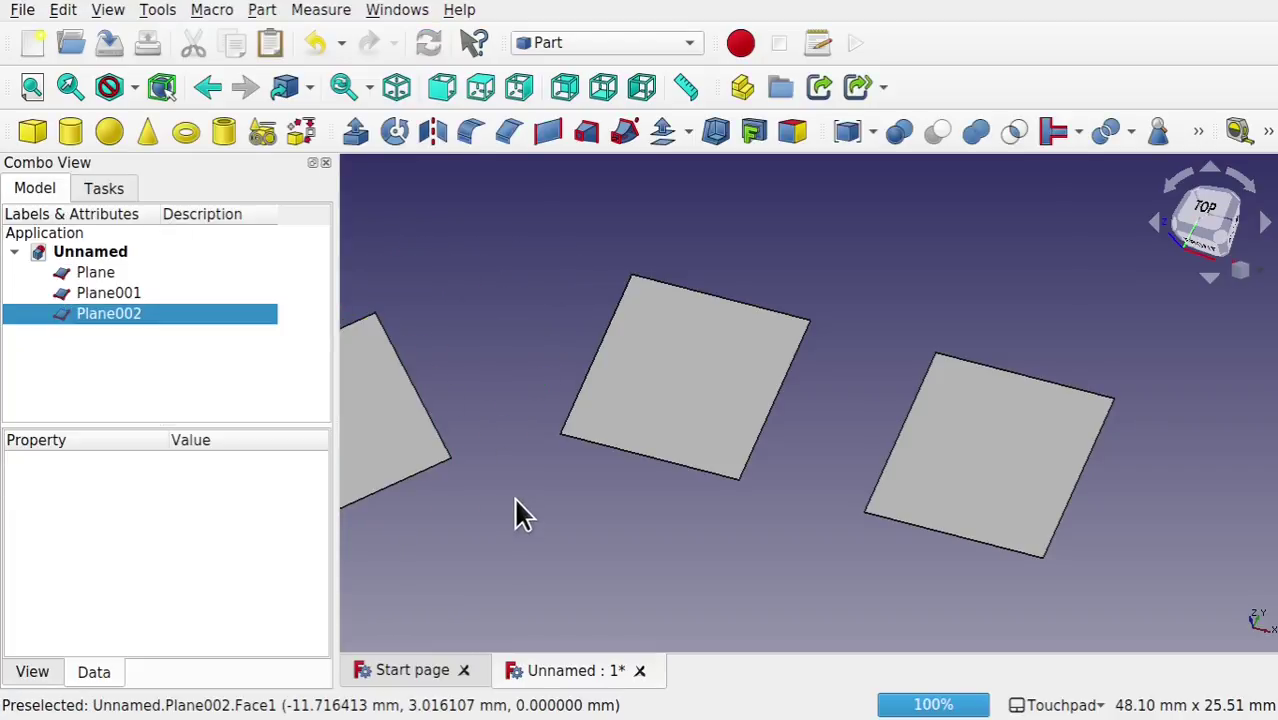
pyautogui.scroll(-5, 699, 514)
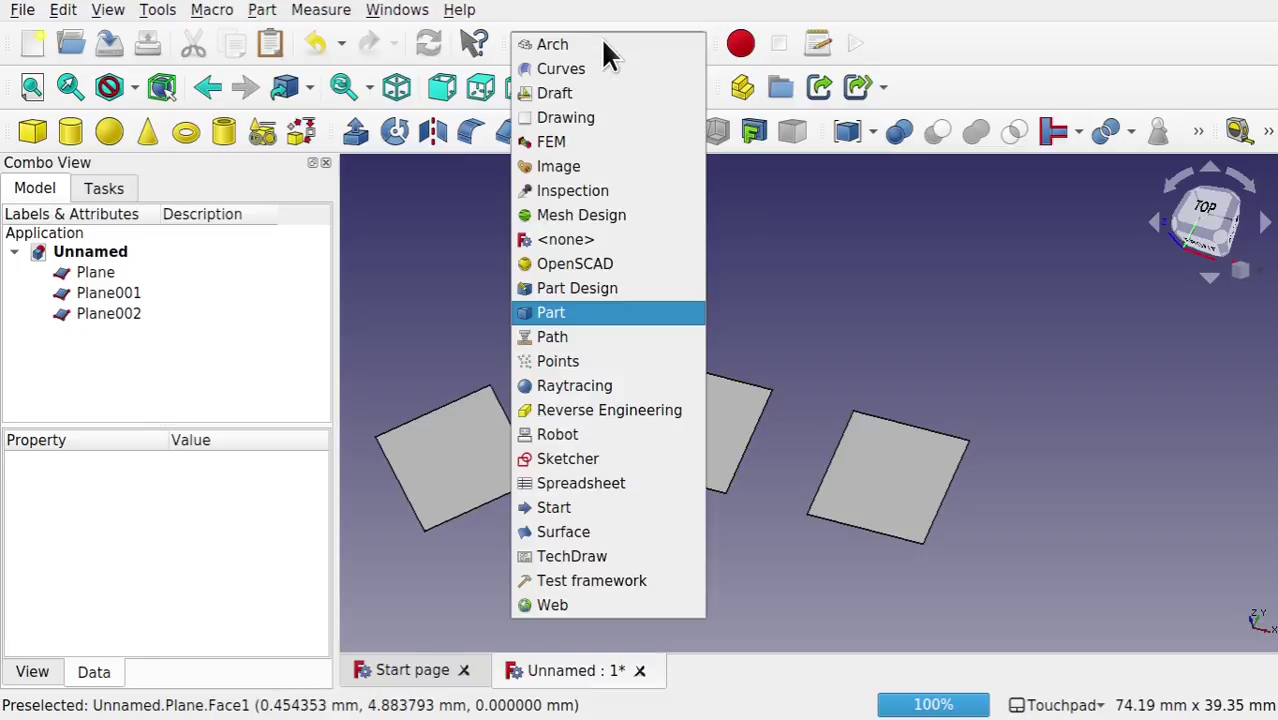
# Step: Switch to Curves and select the left plane's edge plus the middle plane's left edge and face
pyautogui.click(605, 44)
pyautogui.click(590, 69)
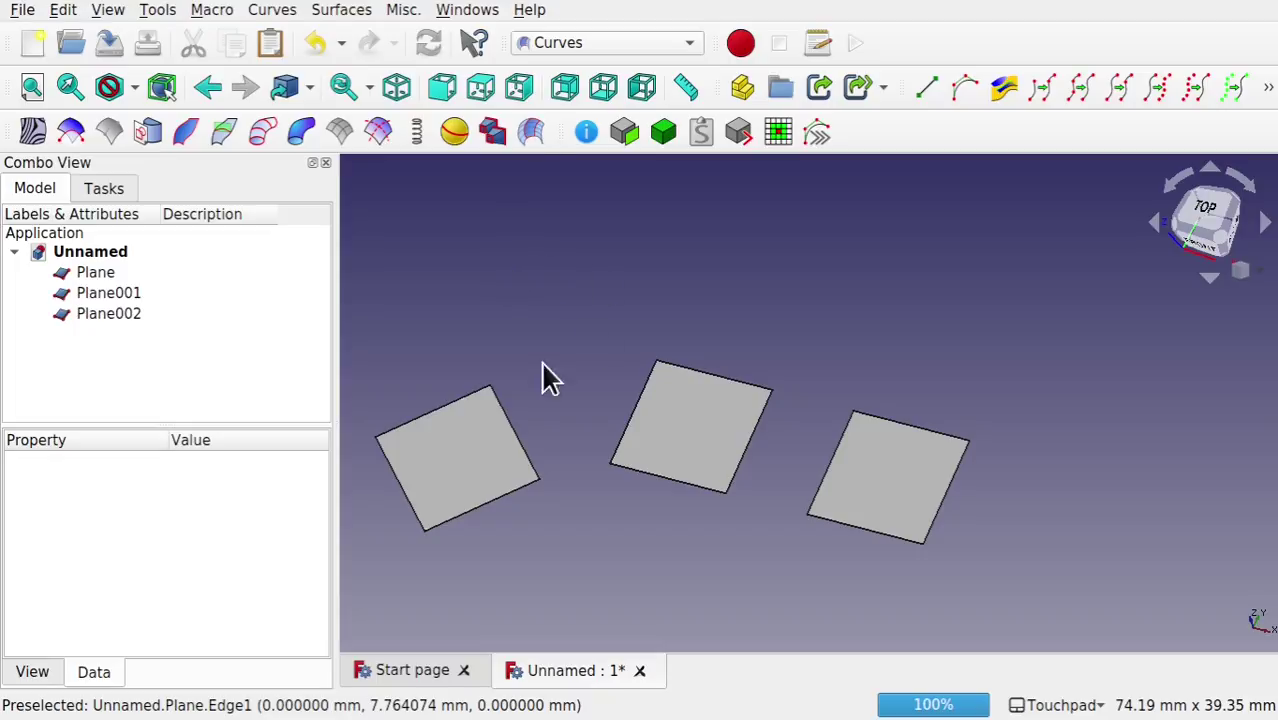
pyautogui.click(450, 460)
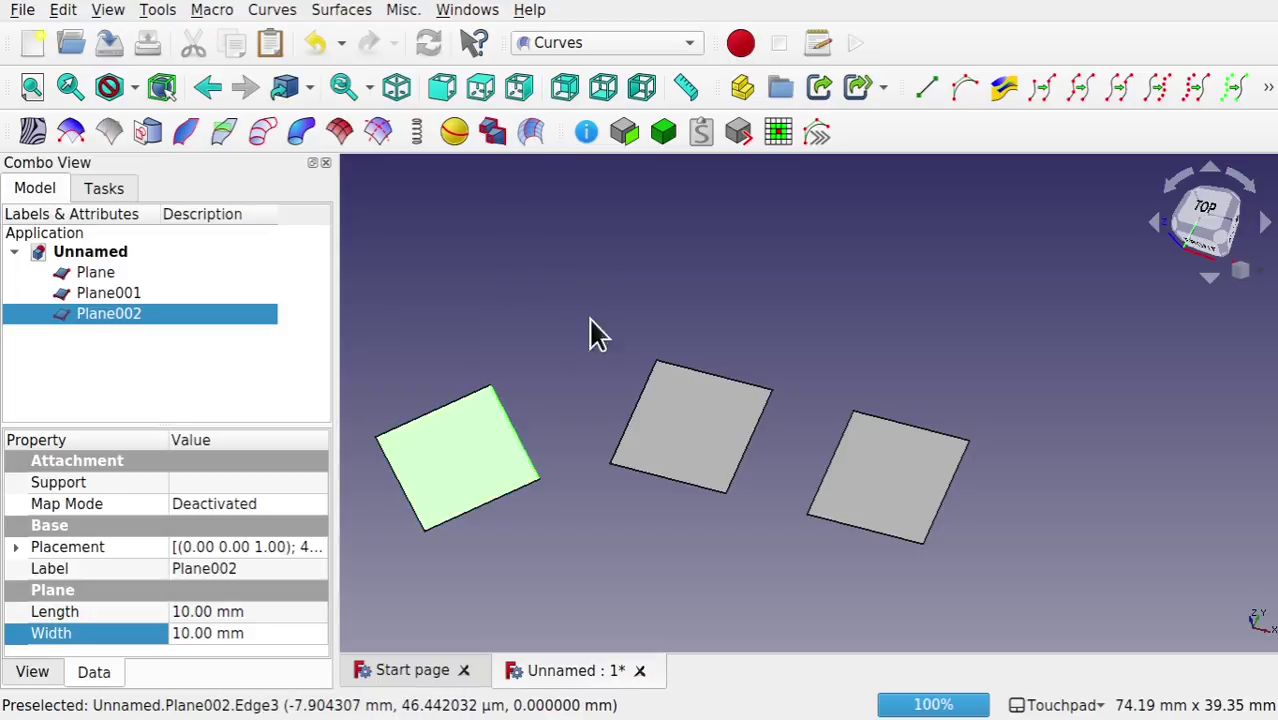
pyautogui.keyDown('ctrl'); pyautogui.click(630, 430); pyautogui.keyUp('ctrl')
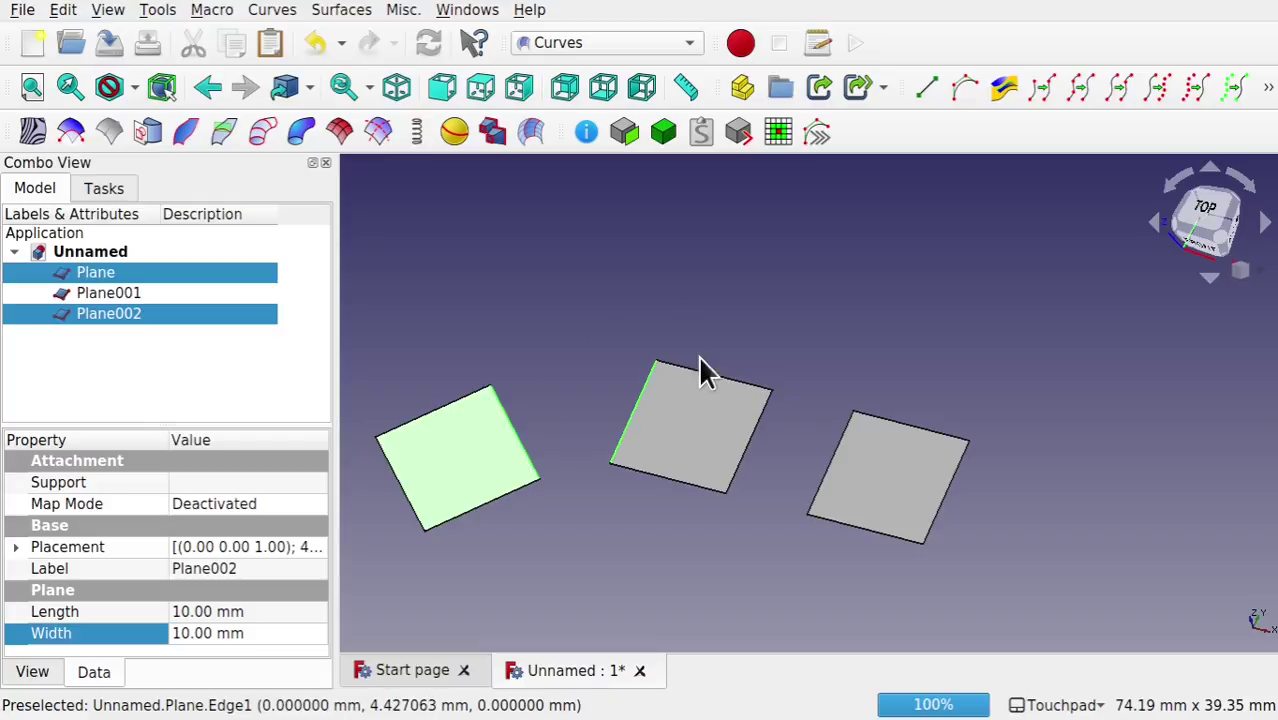
pyautogui.keyDown('ctrl'); pyautogui.click(697, 423); pyautogui.keyUp('ctrl')
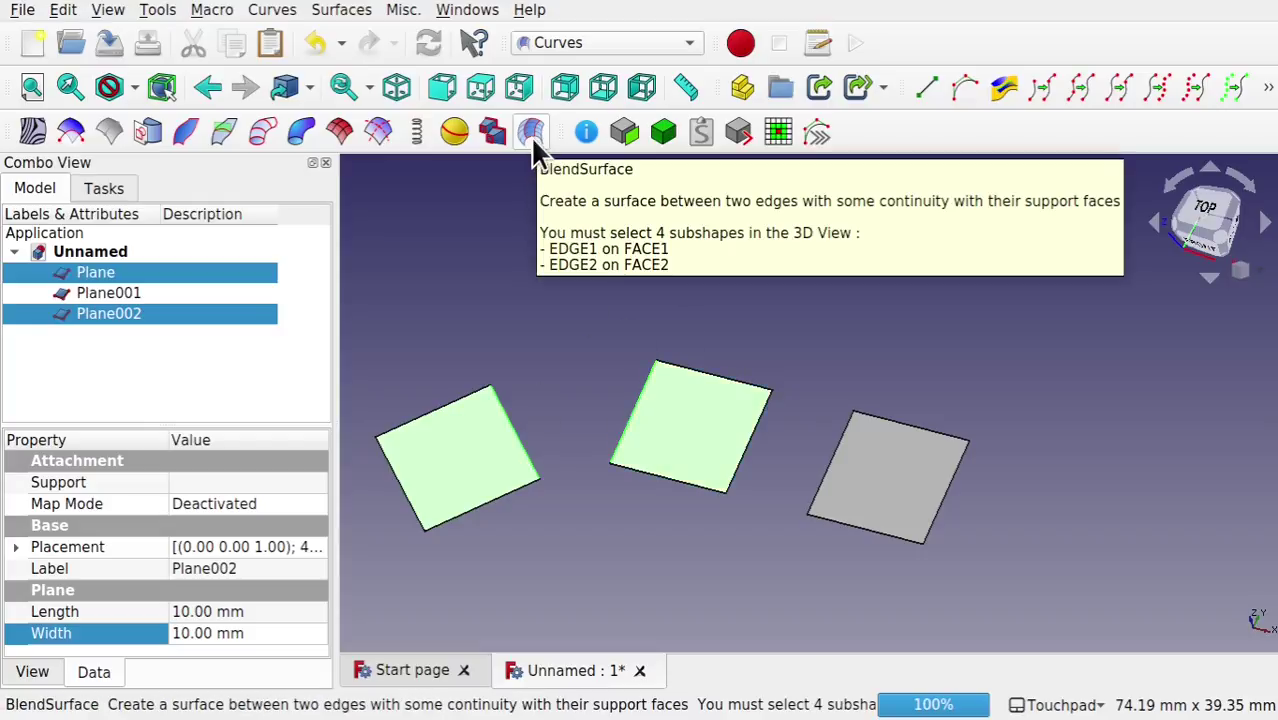
# Step: Create a Blend_Surface between the left and middle planes from the Surfaces menu
pyautogui.click(344, 12)
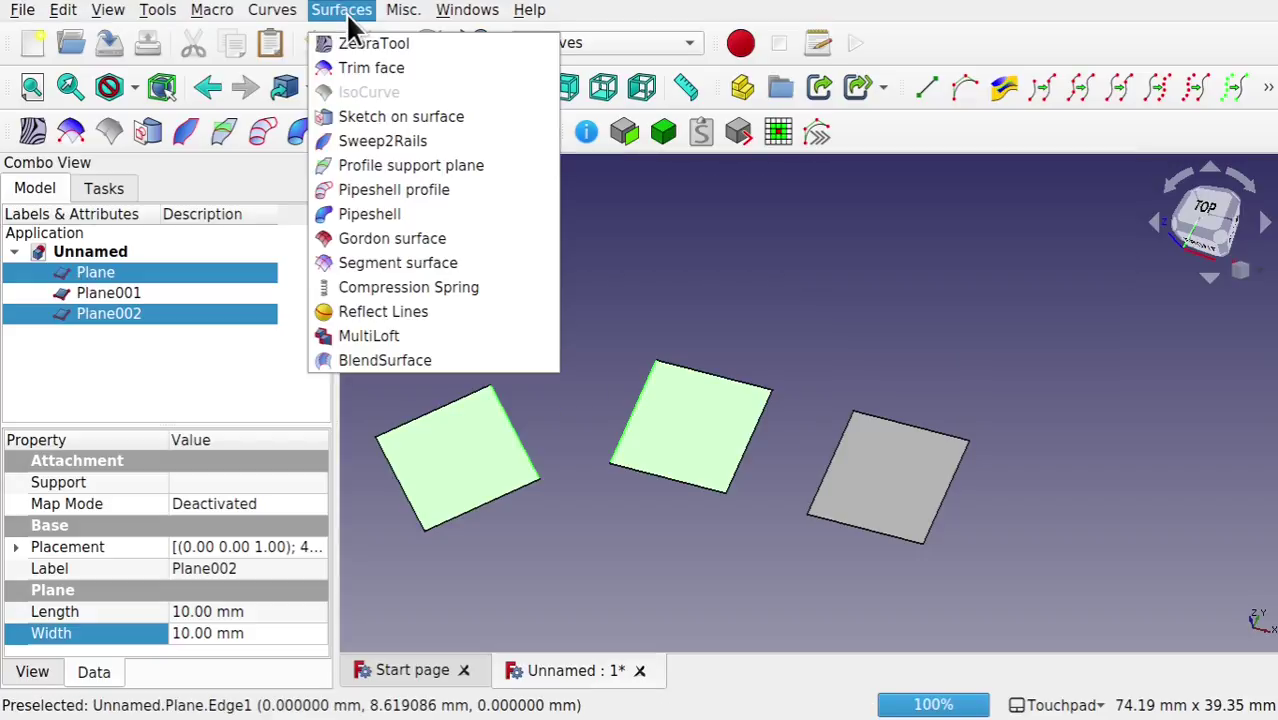
pyautogui.click(411, 360)
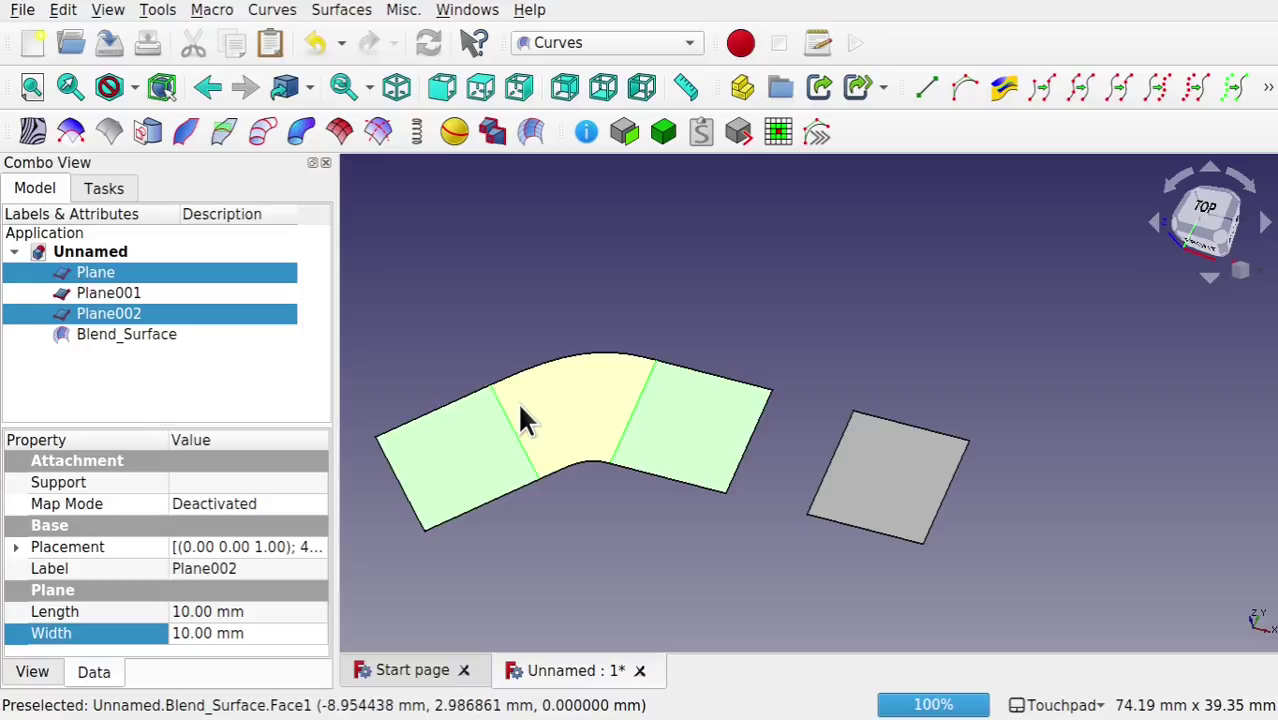
pyautogui.click(759, 571)
# Step: Blend the middle plane's right edge into the right plane as Blend_Surface001
pyautogui.click(866, 485)
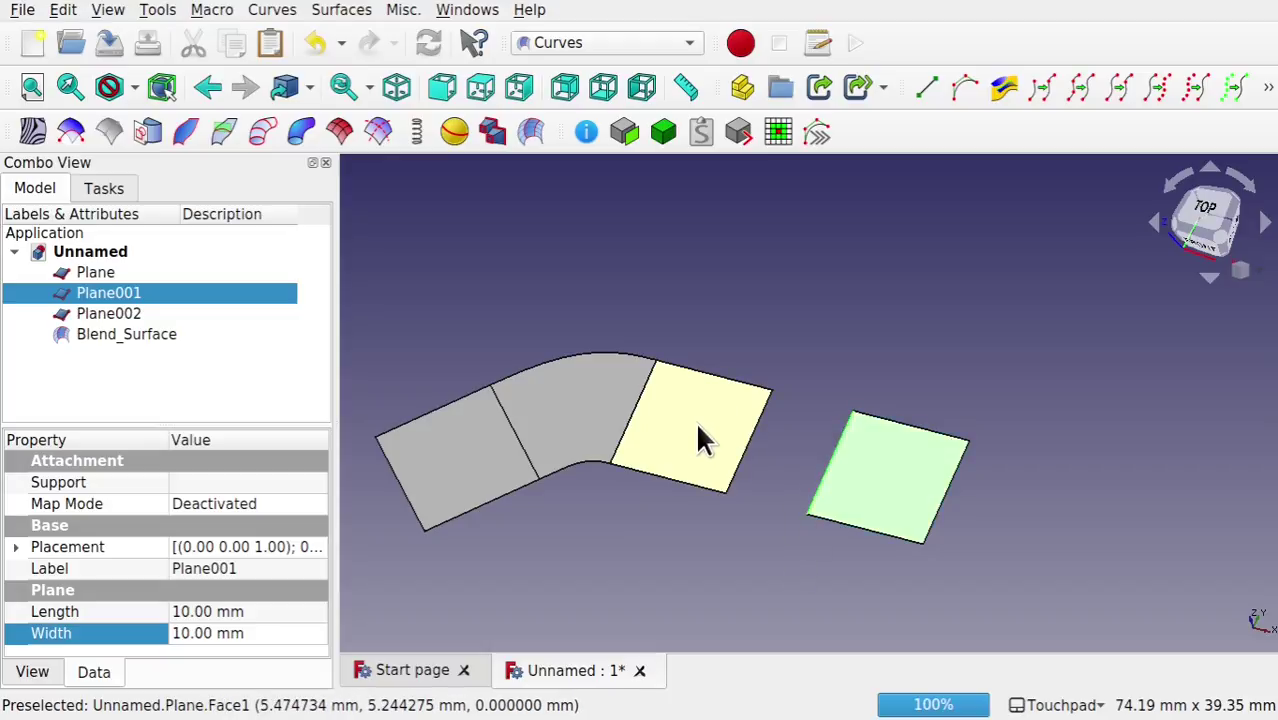
pyautogui.keyDown('ctrl'); pyautogui.click(749, 449); pyautogui.keyUp('ctrl')
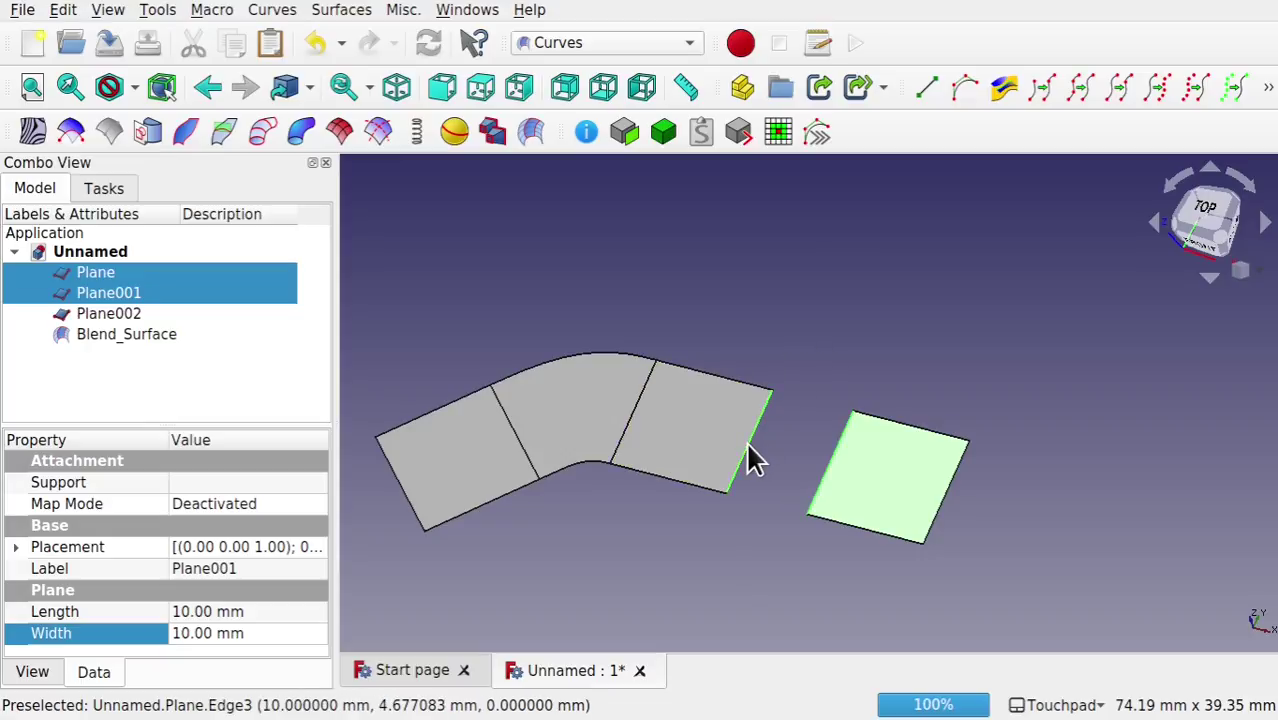
pyautogui.keyDown('ctrl'); pyautogui.click(703, 436); pyautogui.keyUp('ctrl')
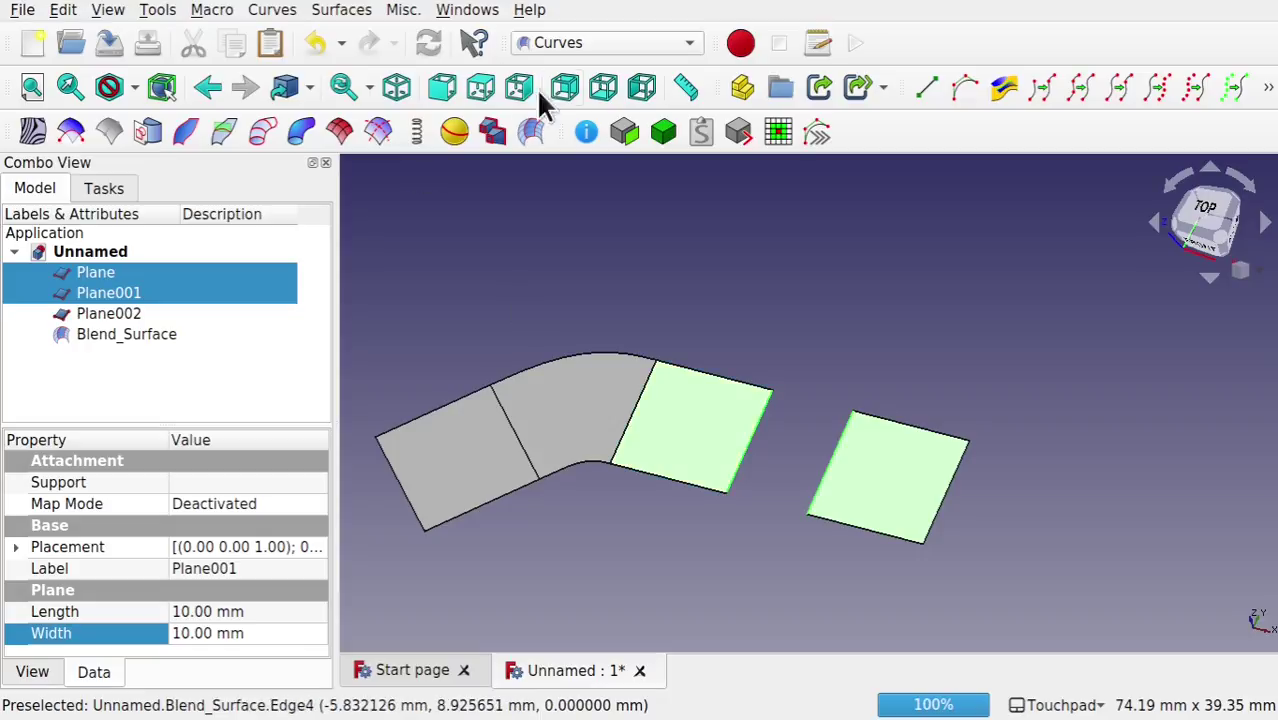
pyautogui.click(531, 133)
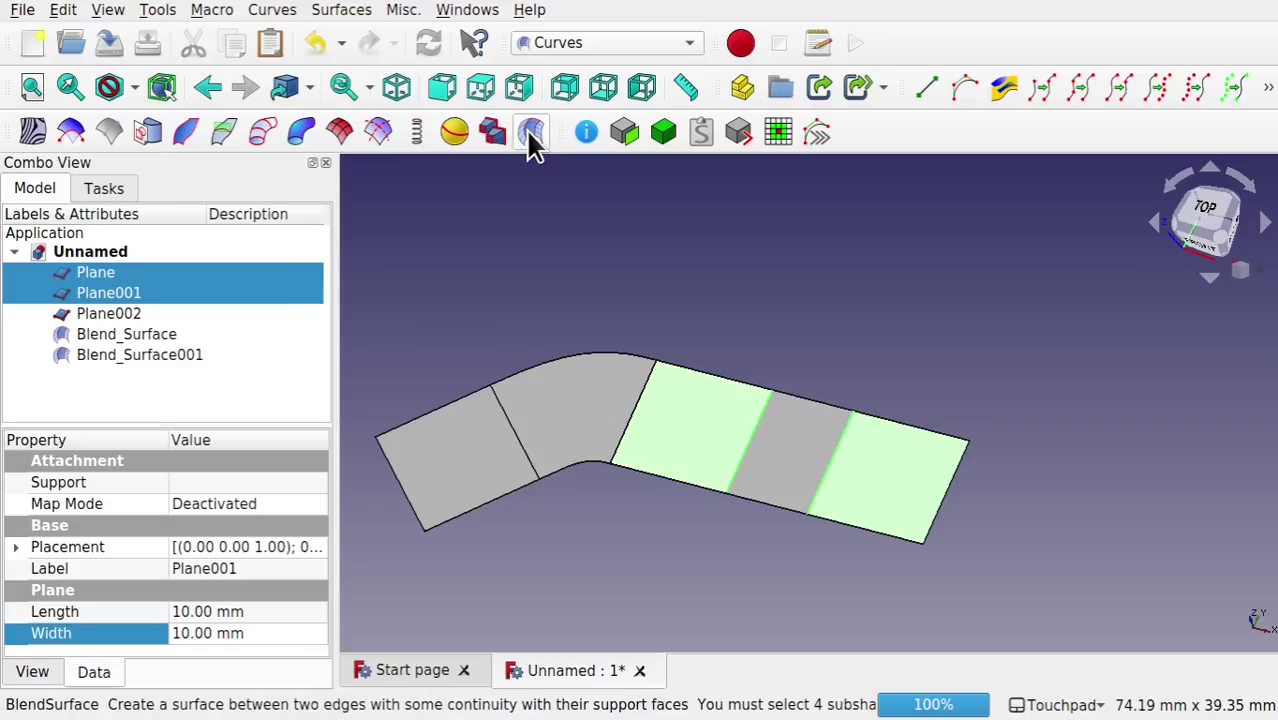
# Step: Compare the Samples and Continuity properties of Blend_Surface and Blend_Surface001
pyautogui.click(372, 328)
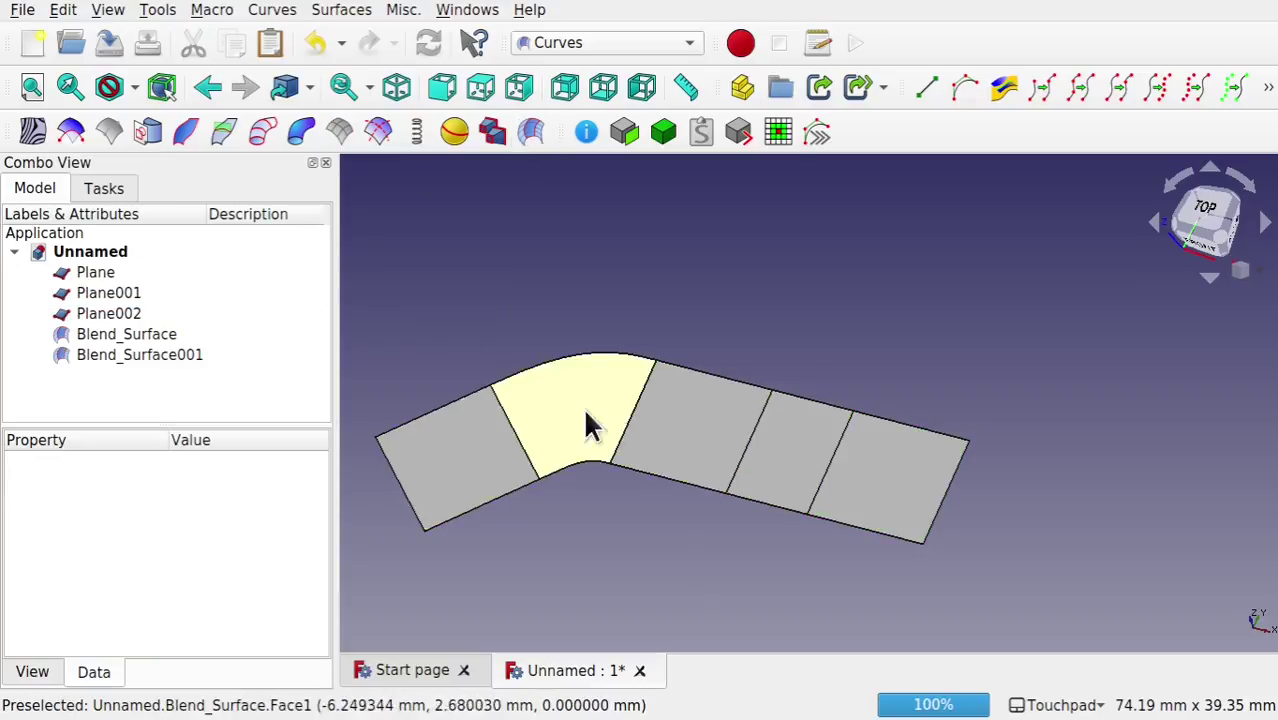
pyautogui.click(579, 439)
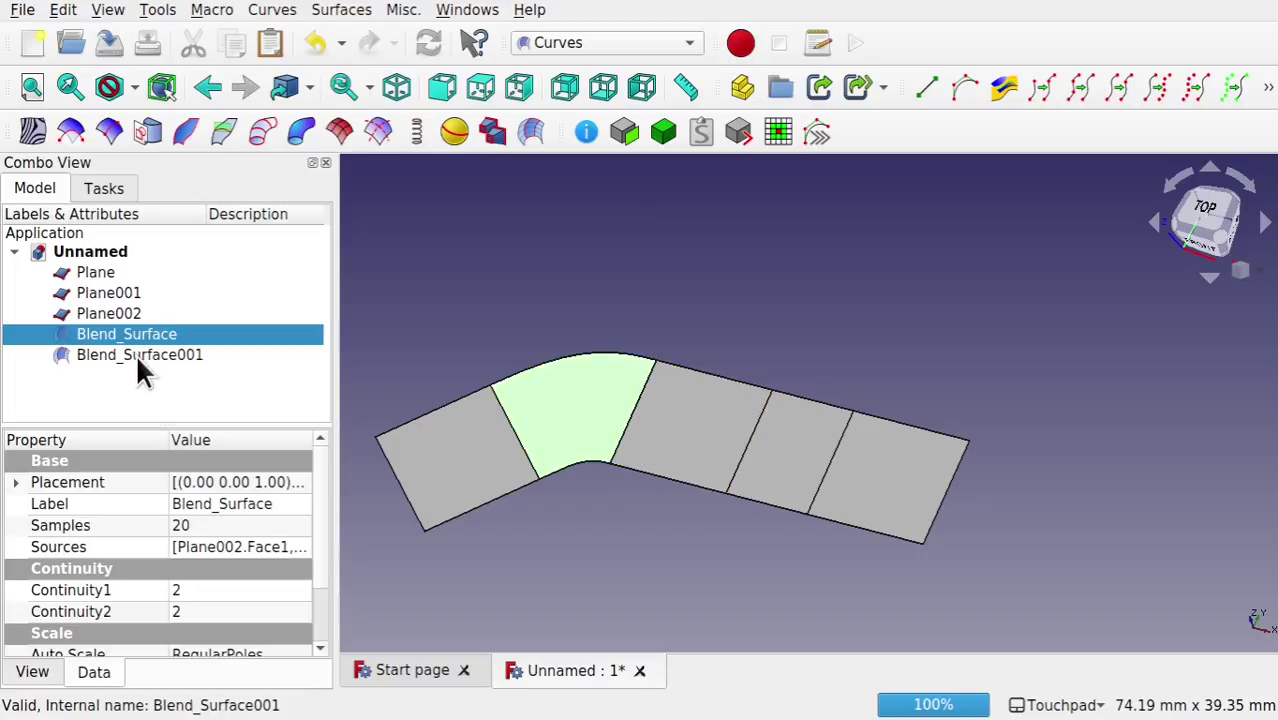
pyautogui.click(136, 358)
pyautogui.click(119, 338)
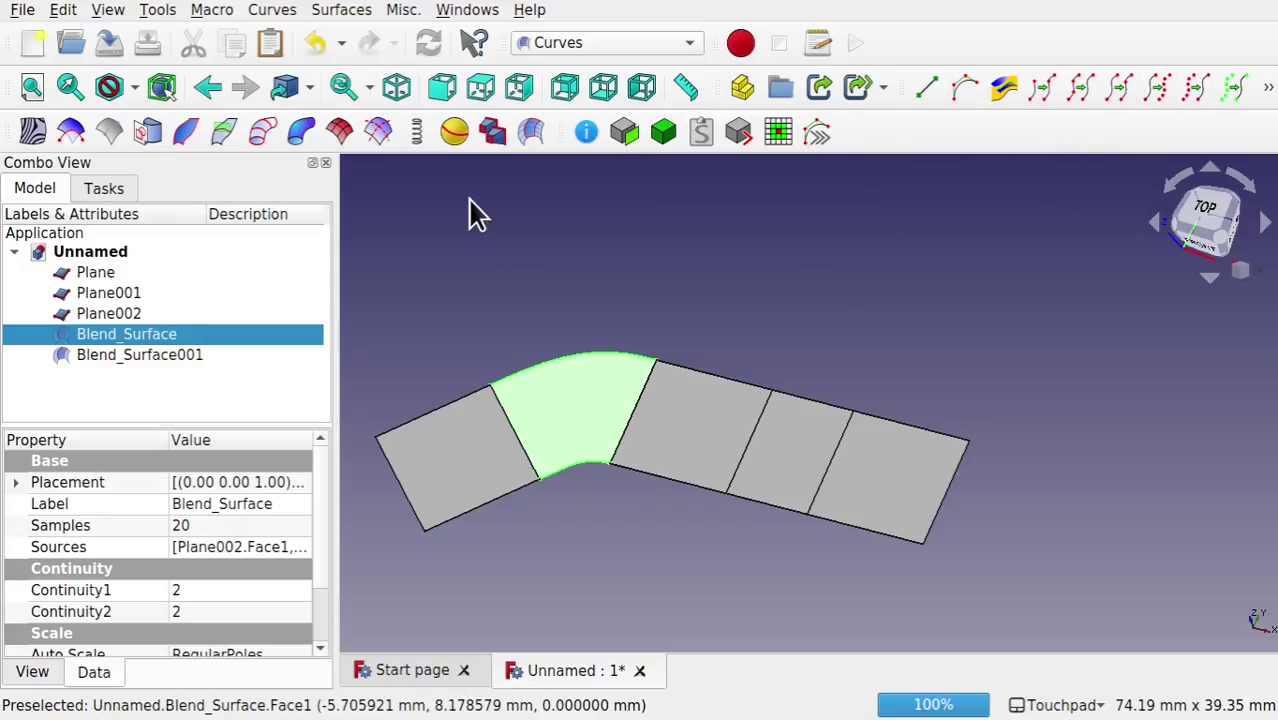
# Step: Delete Blend_Surface and select the remaining Blend_Surface001
pyautogui.click(492, 212)
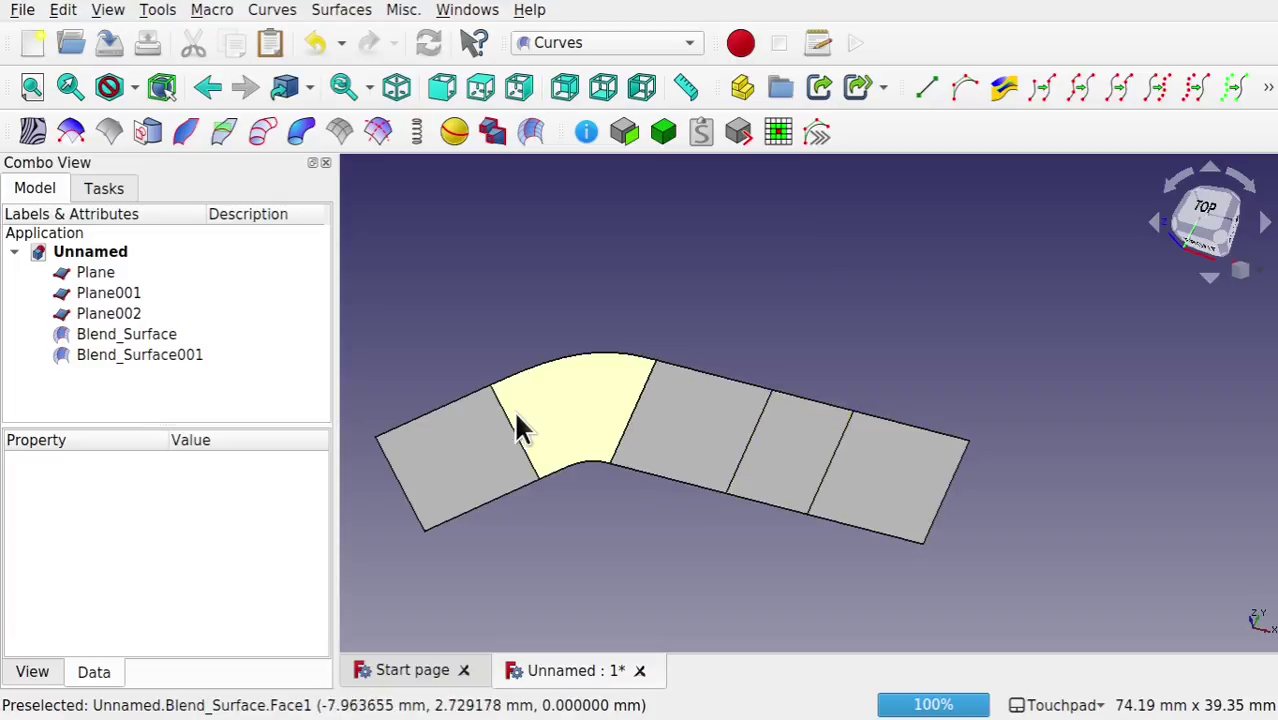
pyautogui.click(567, 400)
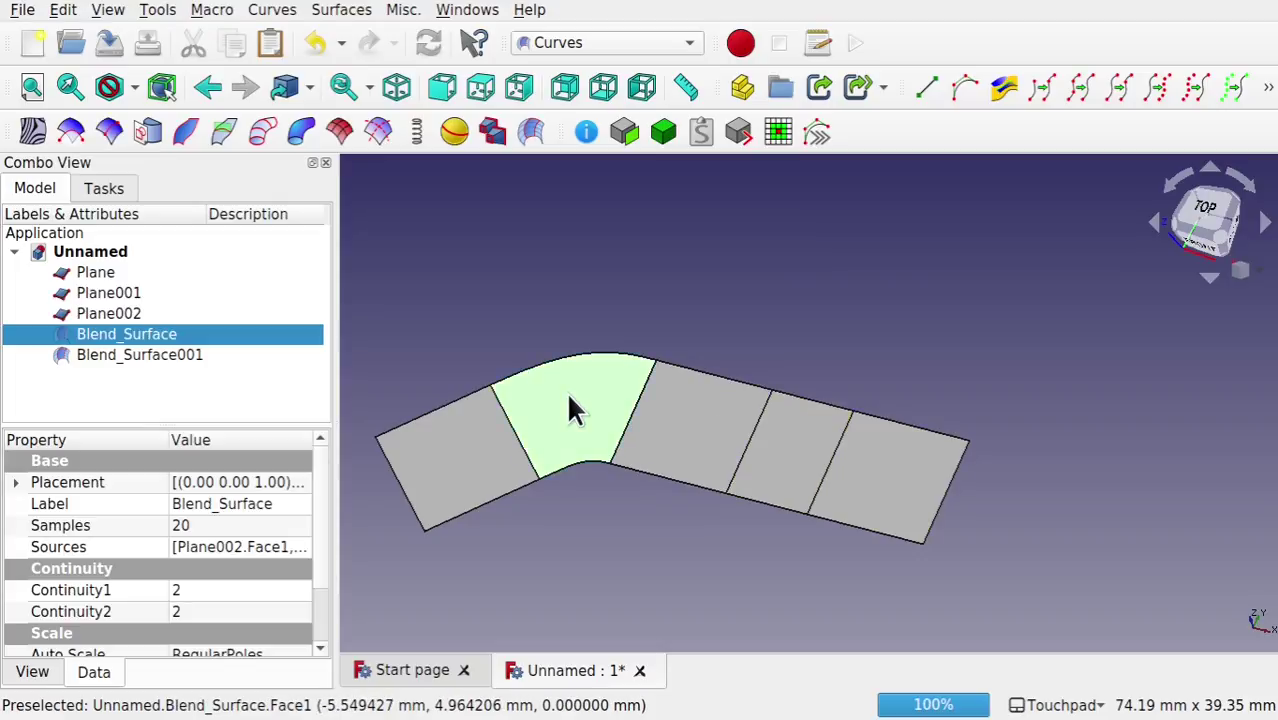
pyautogui.press('Delete')
pyautogui.click(781, 473)
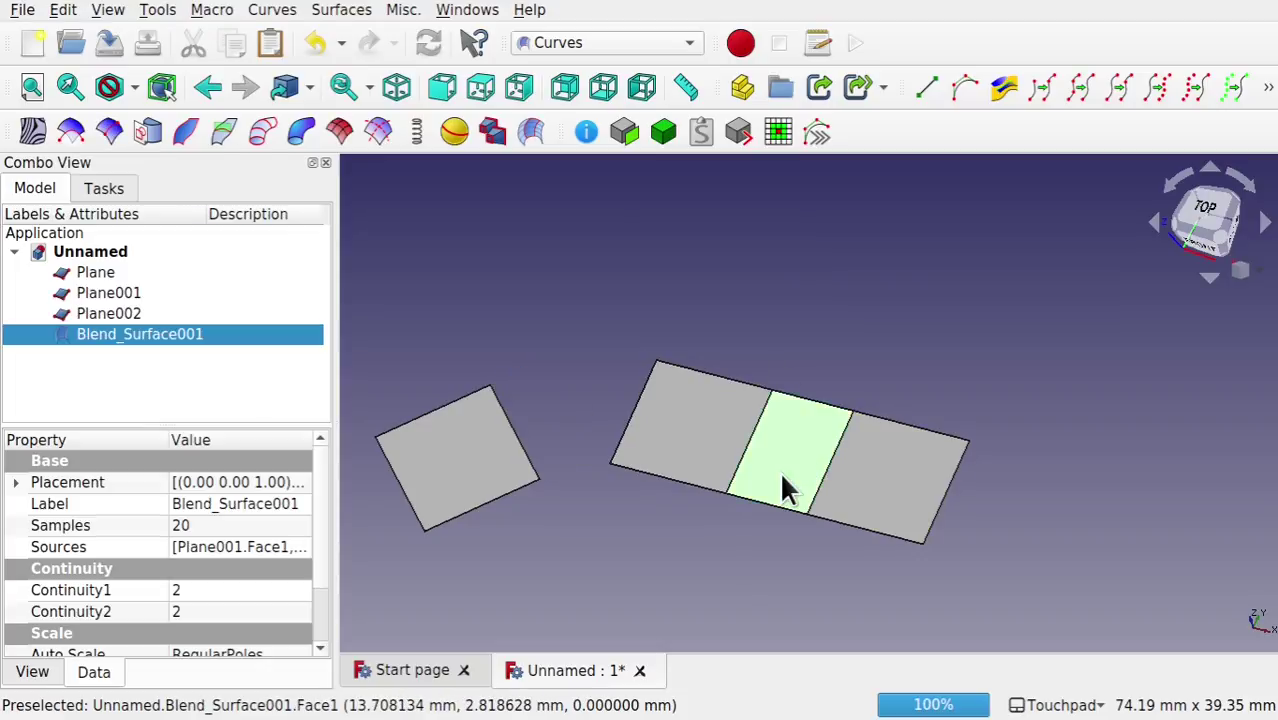
# Step: Delete Blend_Surface001 and set the left plane's Width to 5 mm
pyautogui.press('Delete')
pyautogui.click(458, 490)
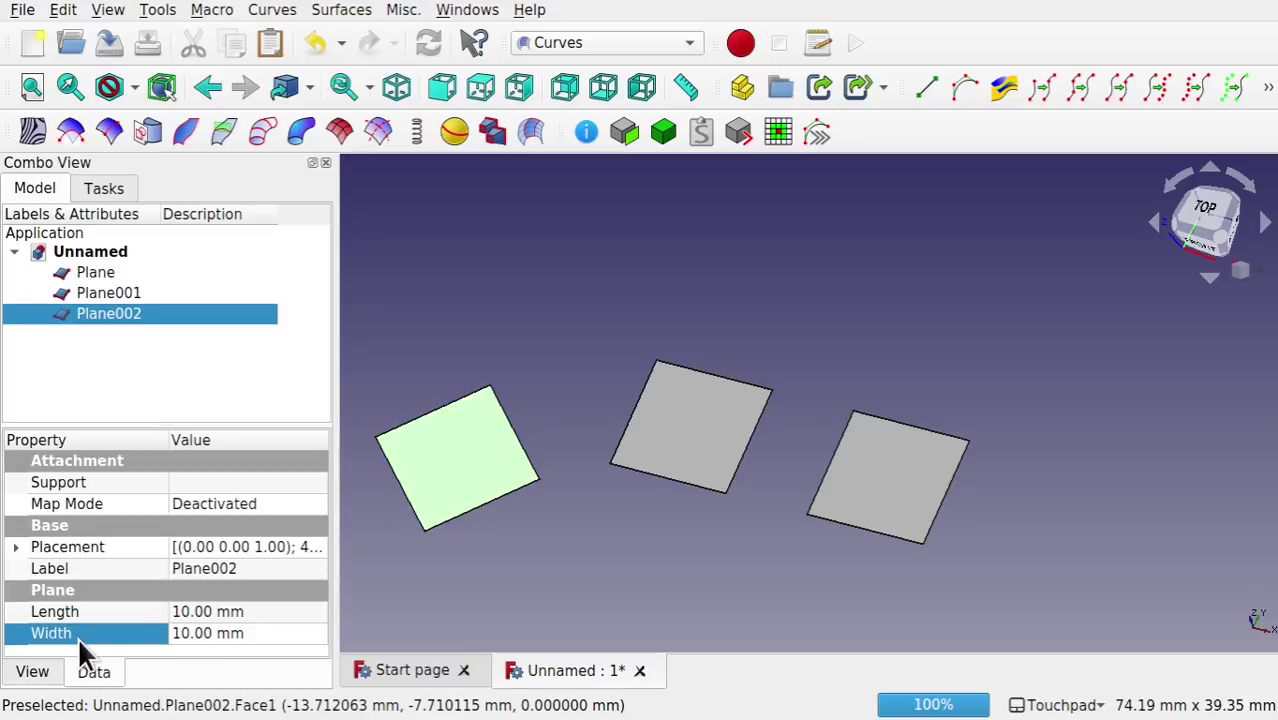
pyautogui.click(195, 634)
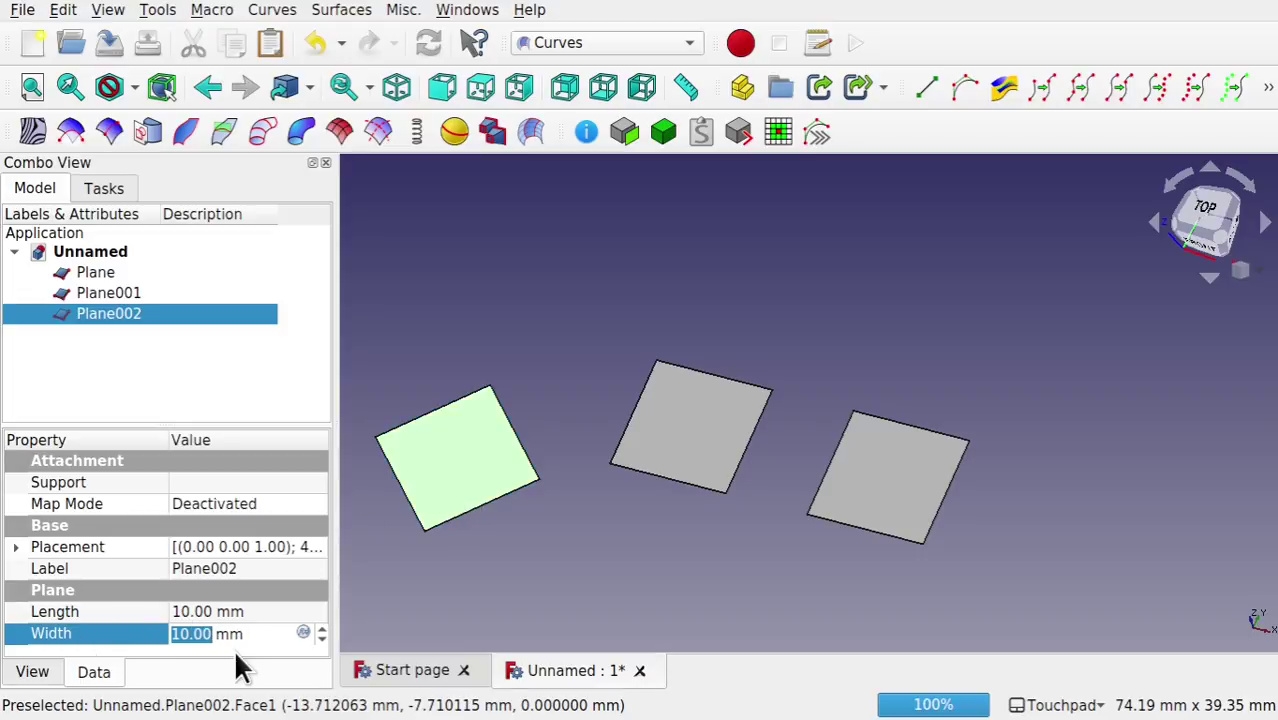
pyautogui.write('5')
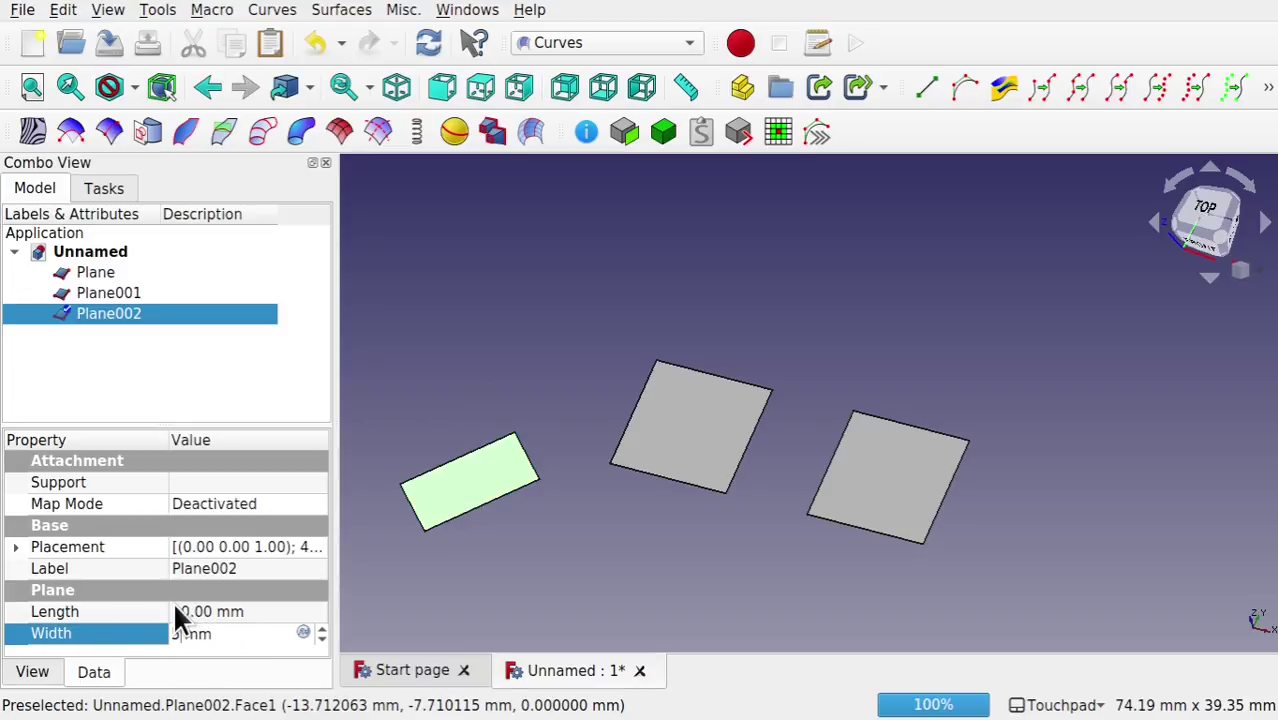
pyautogui.click(192, 613)
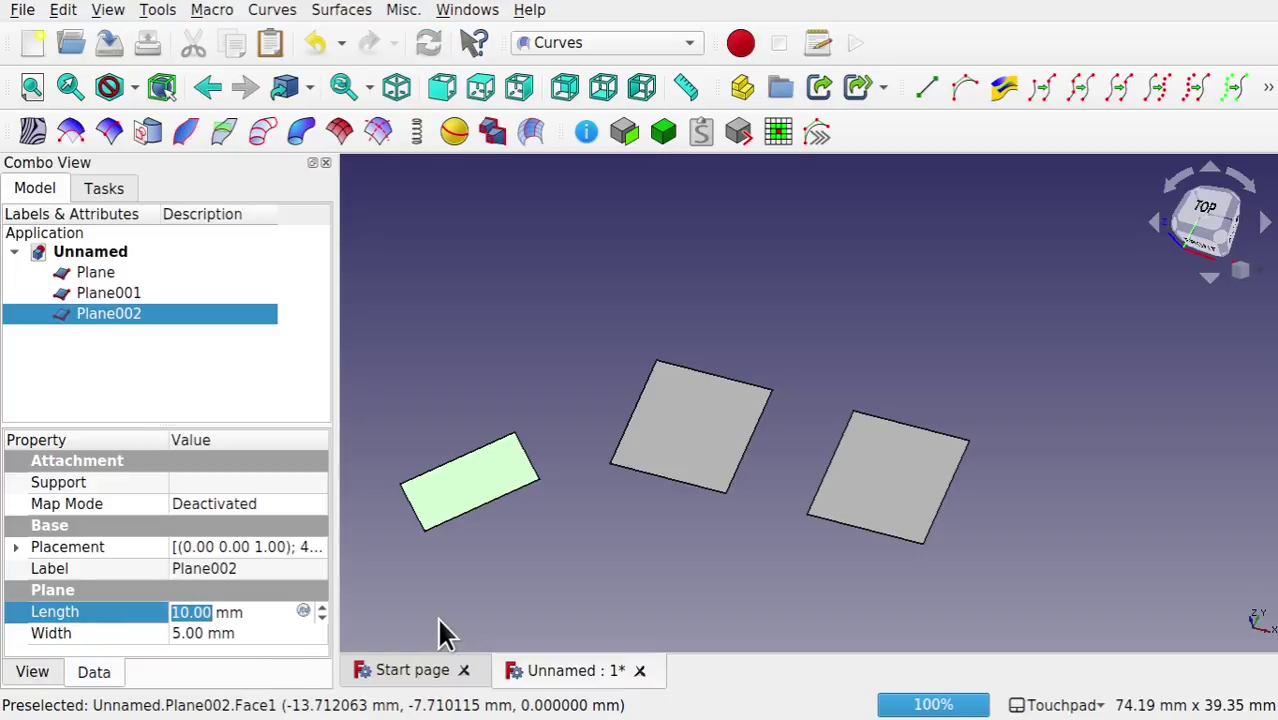
# Step: Set the right plane's Width to 5 mm as well
pyautogui.click(915, 478)
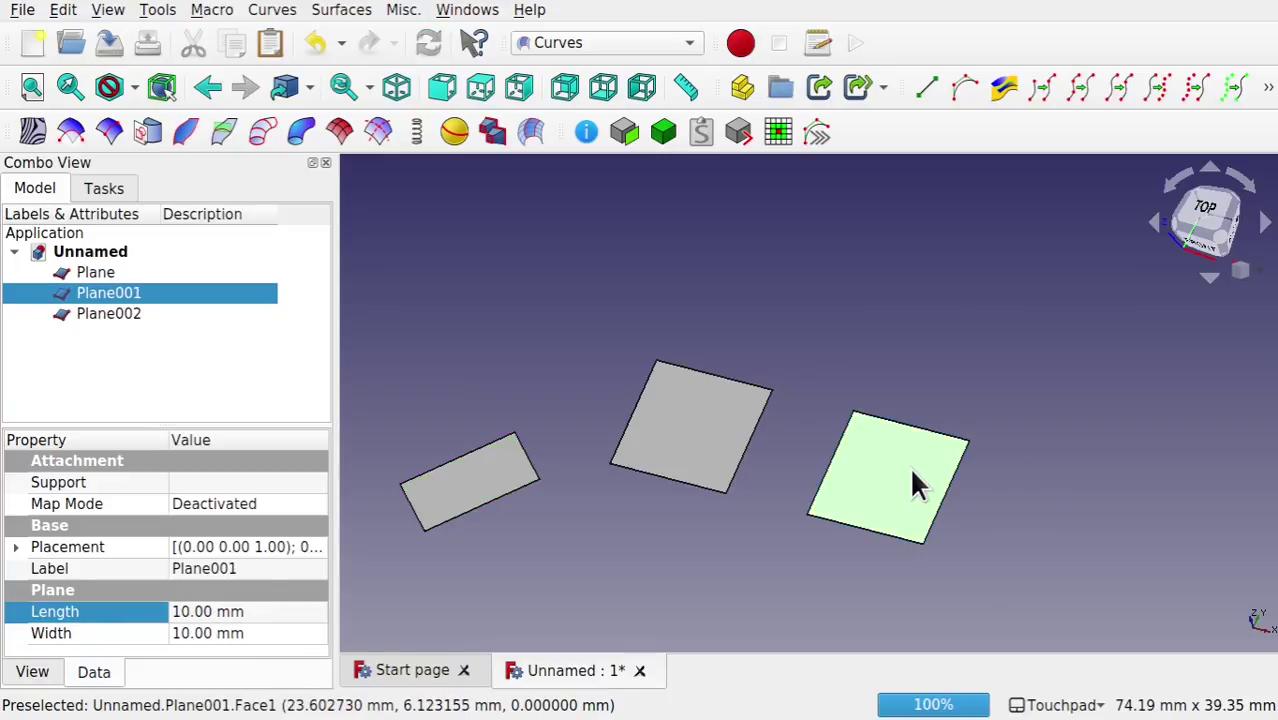
pyautogui.click(177, 633)
pyautogui.write('5')
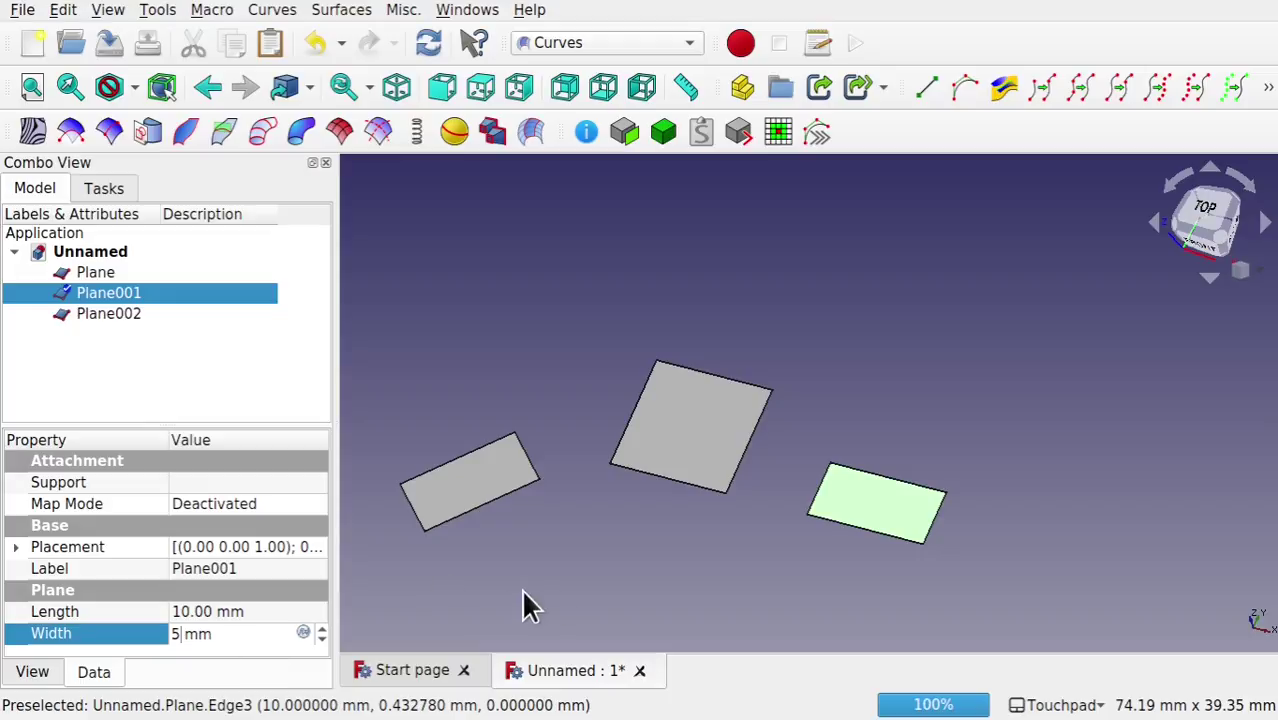
pyautogui.click(559, 599)
pyautogui.click(847, 522)
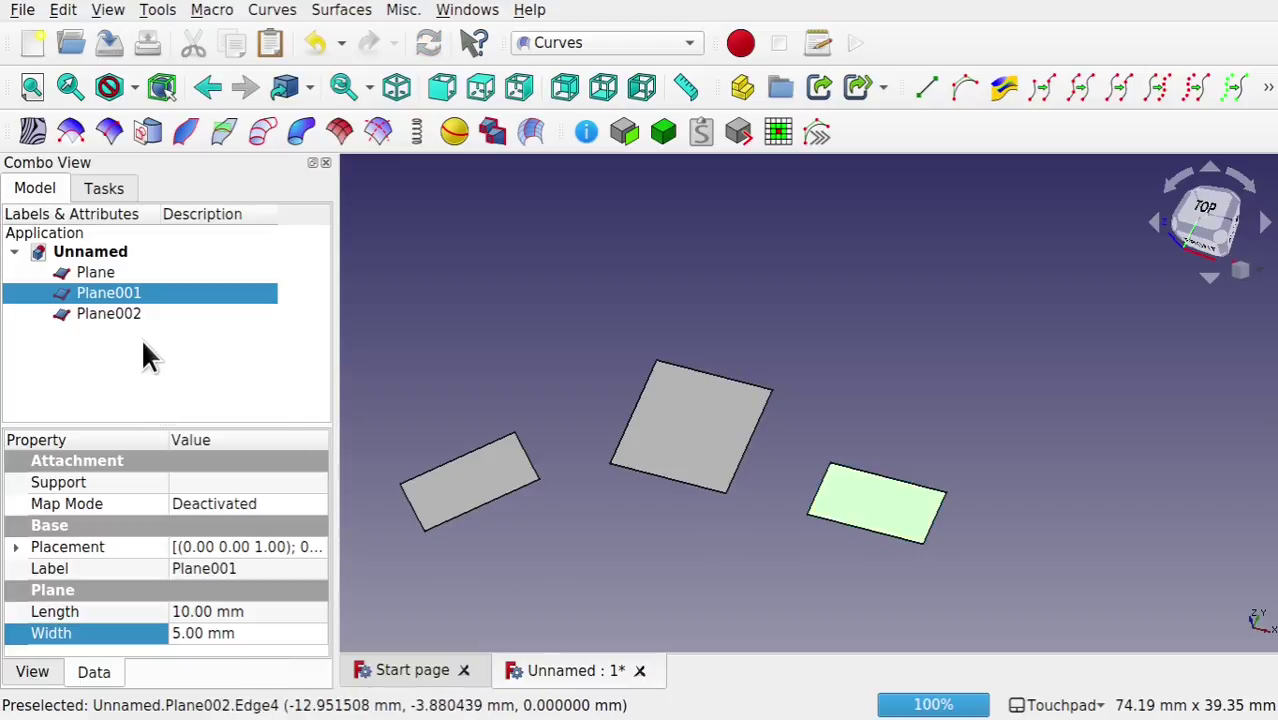
# Step: Slide Plane001 downward and rotate it 30° with the Transform tool, then accept
pyautogui.rightClick(125, 292)
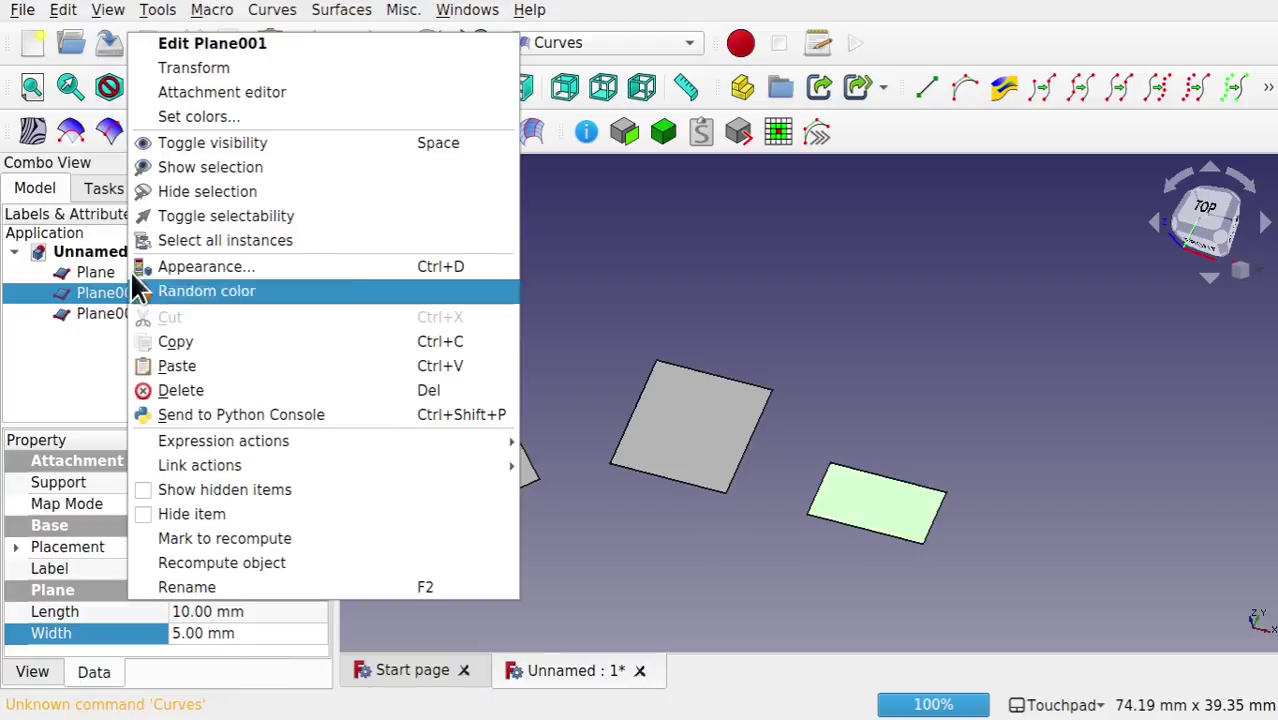
pyautogui.click(240, 63)
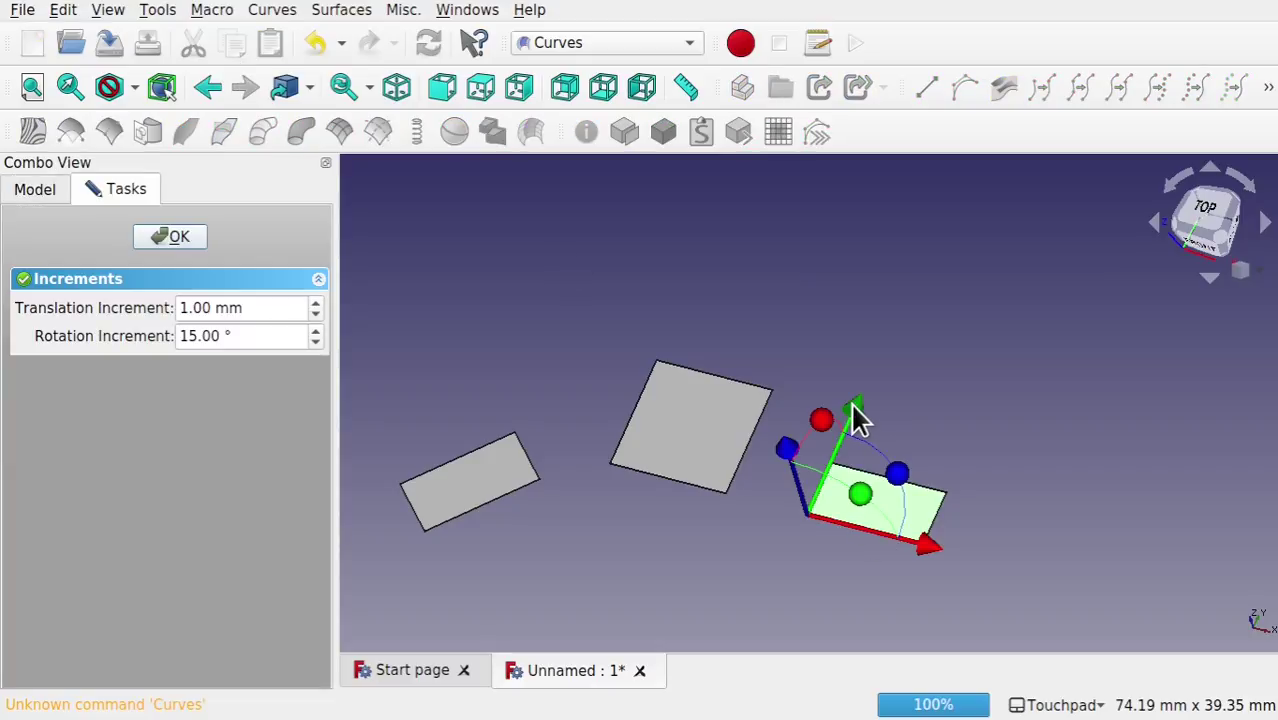
pyautogui.moveTo(858, 420); pyautogui.dragTo(745, 522)
pyautogui.moveTo(853, 610); pyautogui.dragTo(866, 664)
pyautogui.scroll(-3, 826, 527)
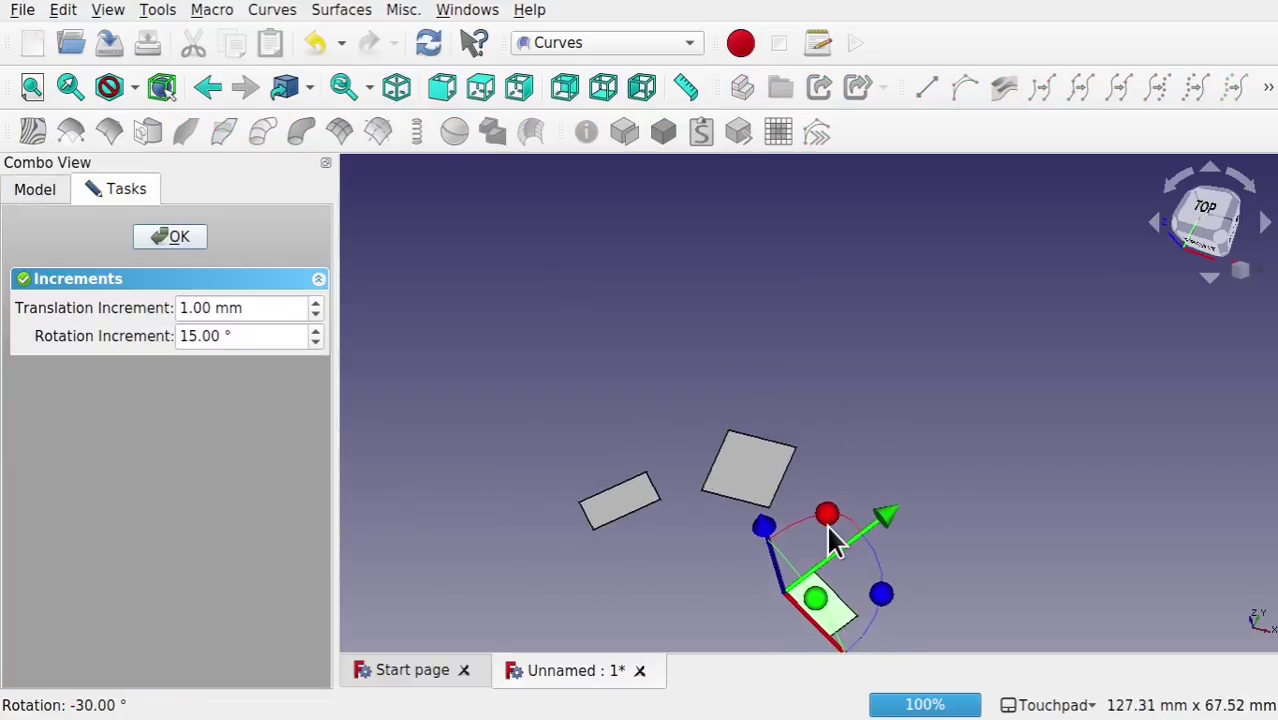
pyautogui.scroll(1, 826, 540)
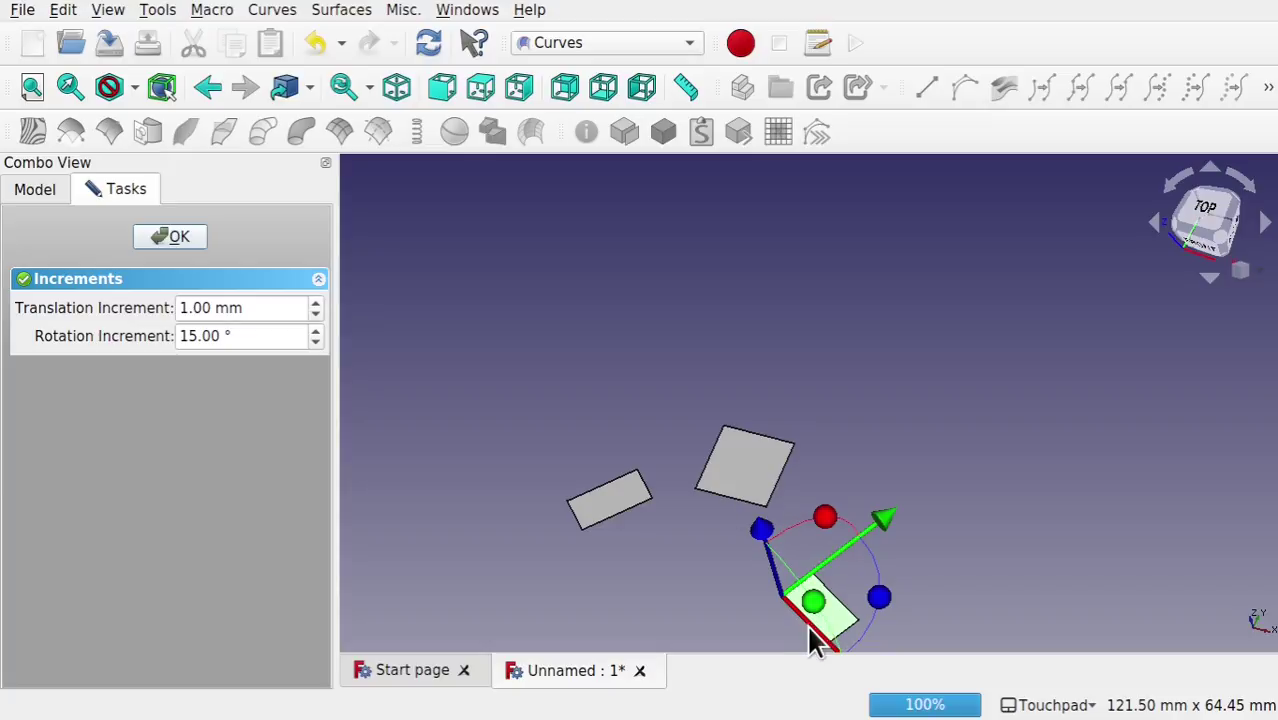
pyautogui.click(174, 237)
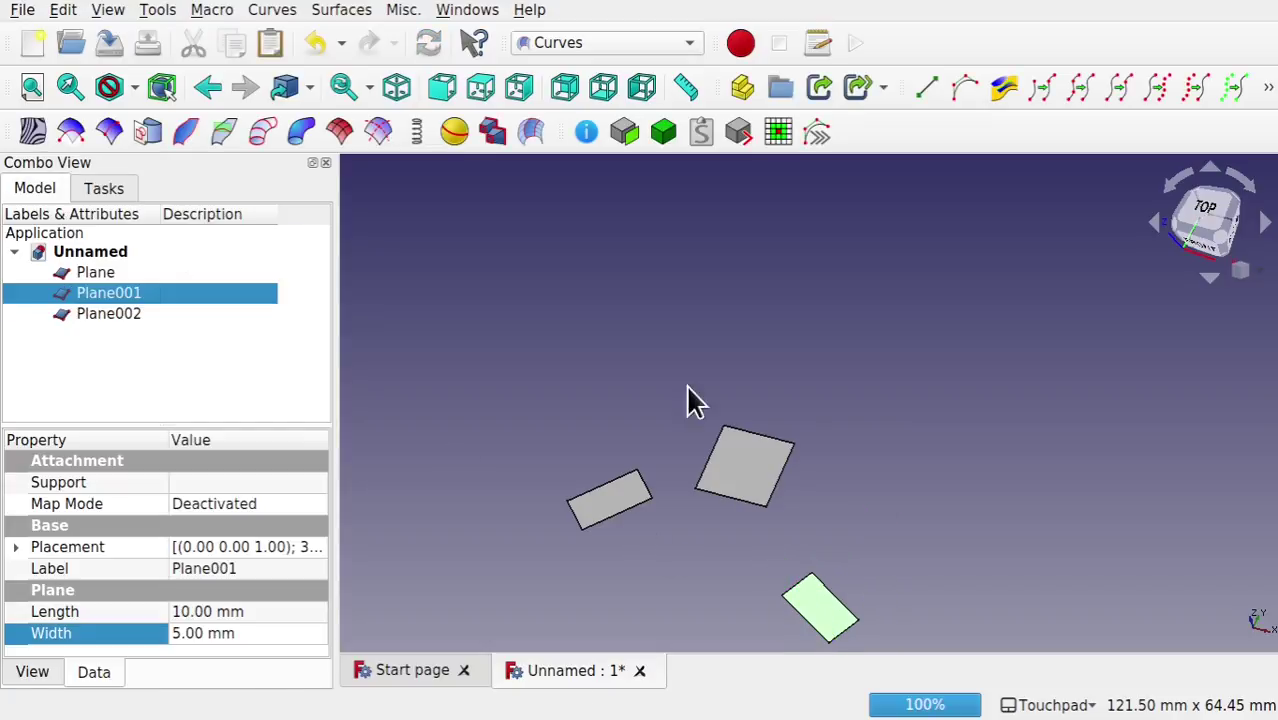
# Step: Centre the three planes in the view and select the top and lower-right planes
pyautogui.click(614, 524)
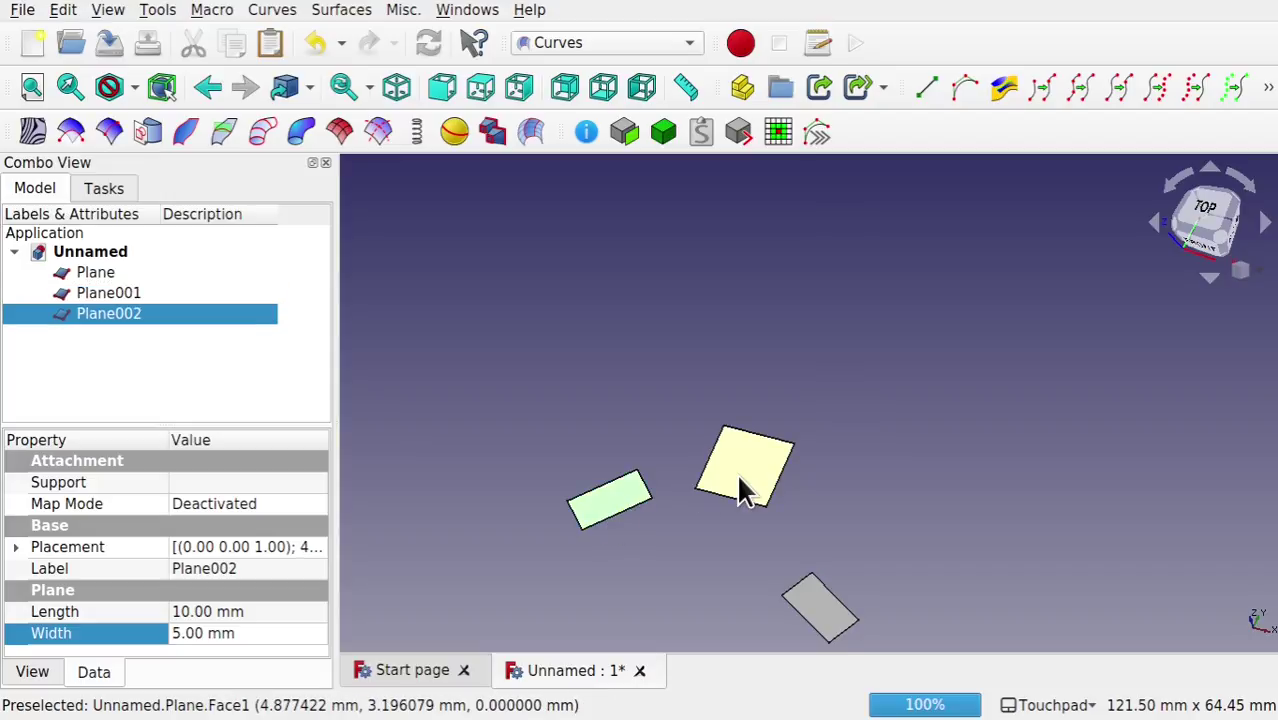
pyautogui.scroll(3, 707, 563)
pyautogui.moveTo(707, 563); pyautogui.dragTo(681, 470, button='middle')
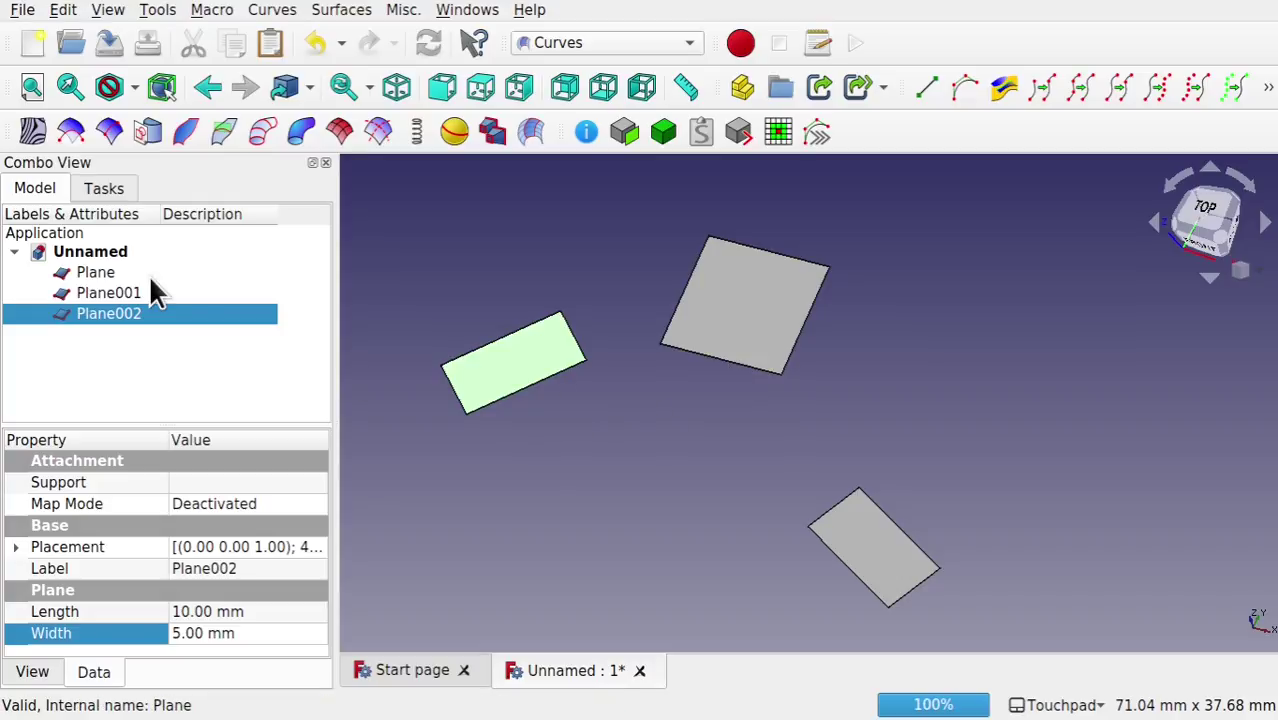
pyautogui.click(122, 292)
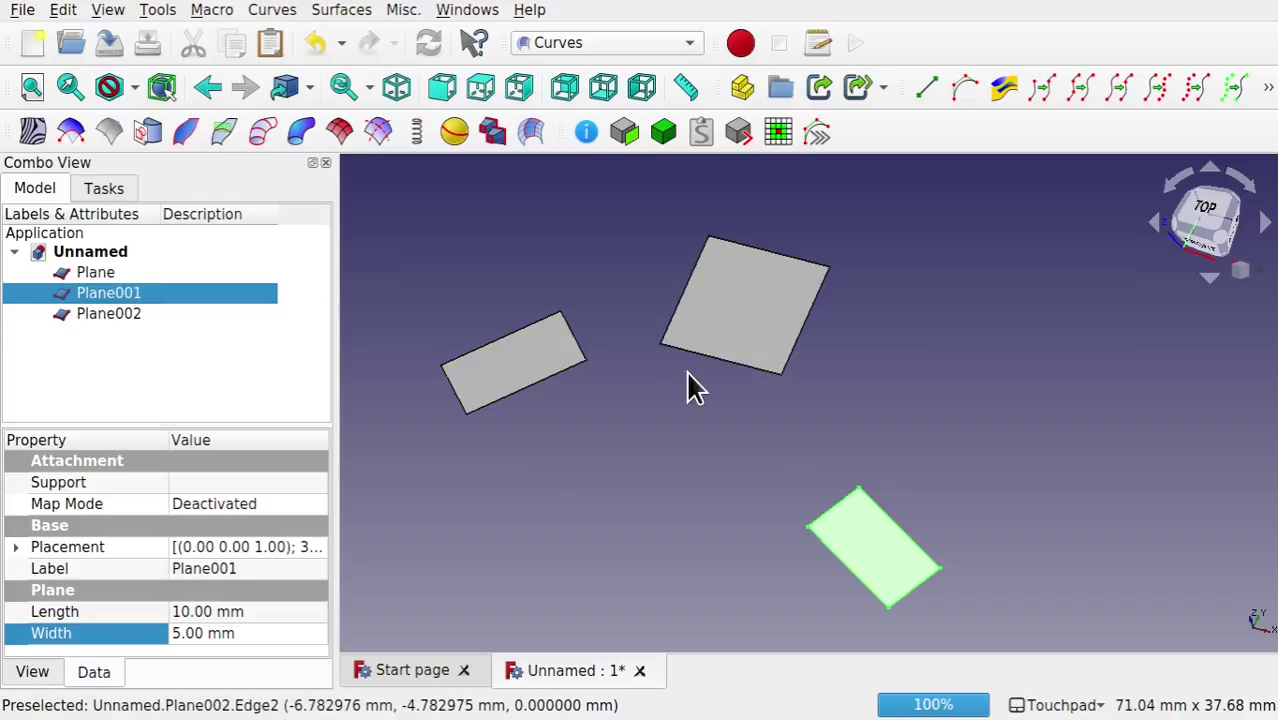
pyautogui.click(713, 358)
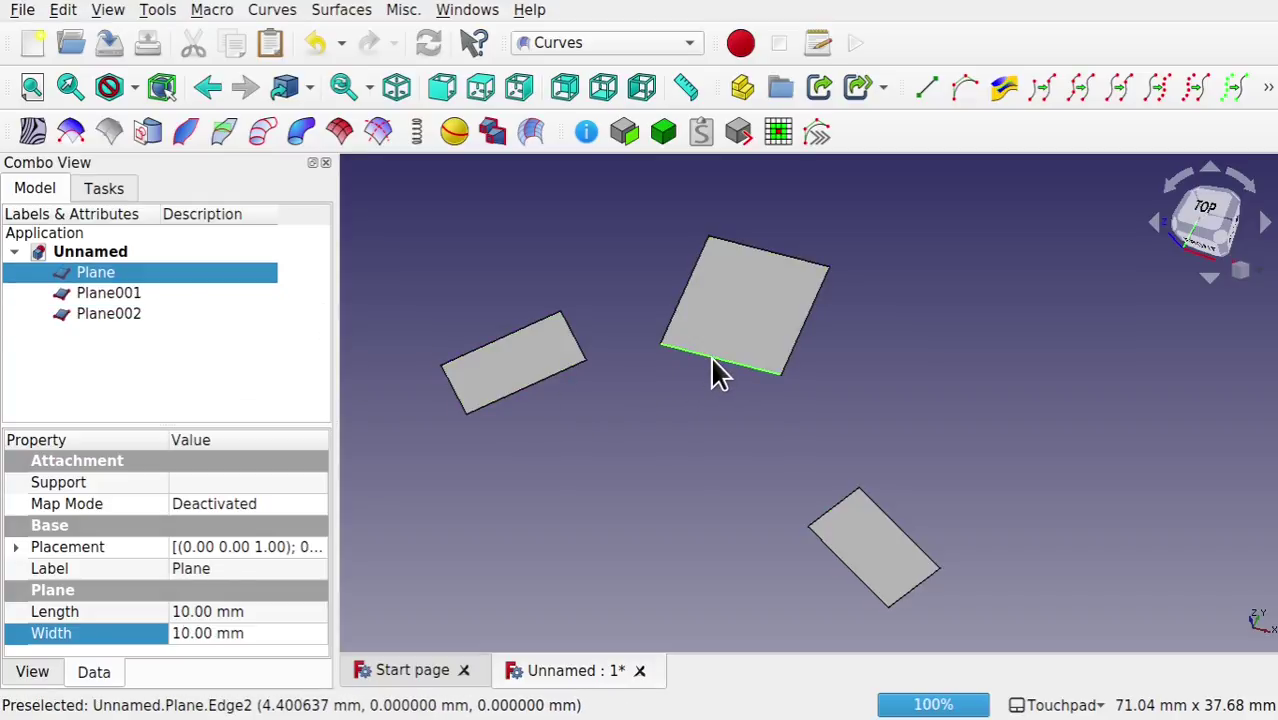
pyautogui.click(512, 358)
pyautogui.click(892, 573)
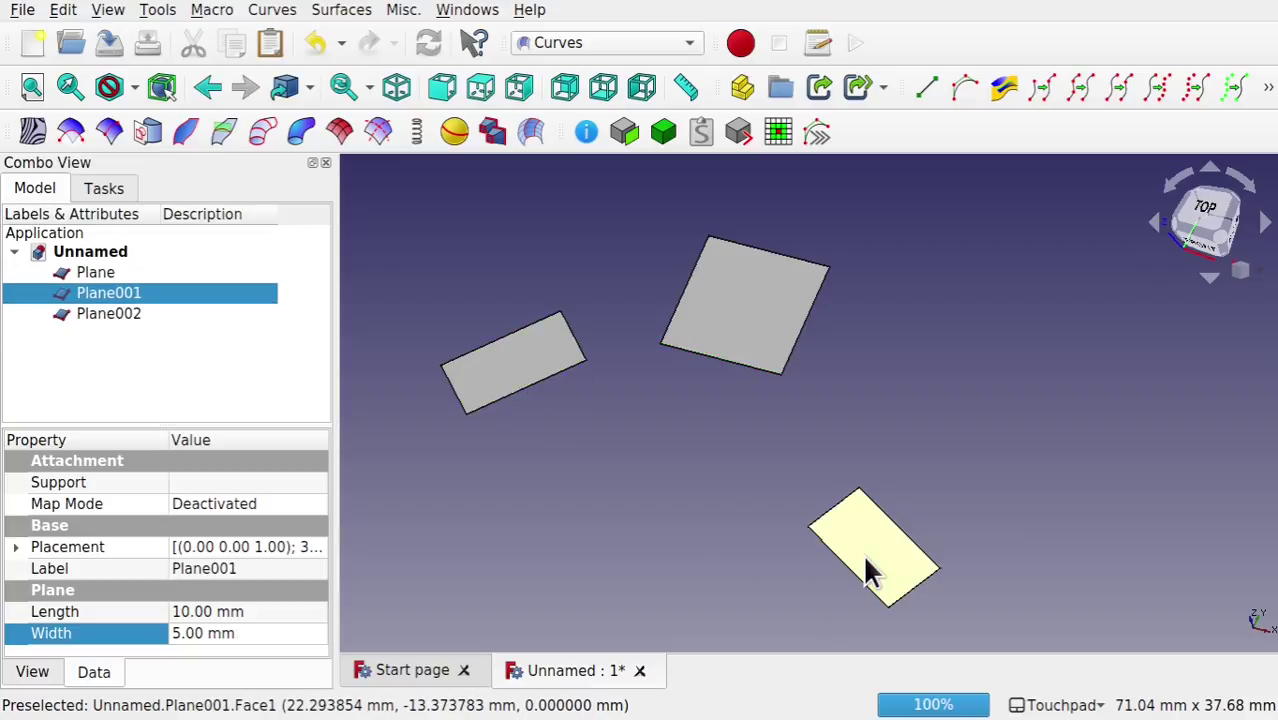
pyautogui.click(727, 602)
pyautogui.click(858, 555)
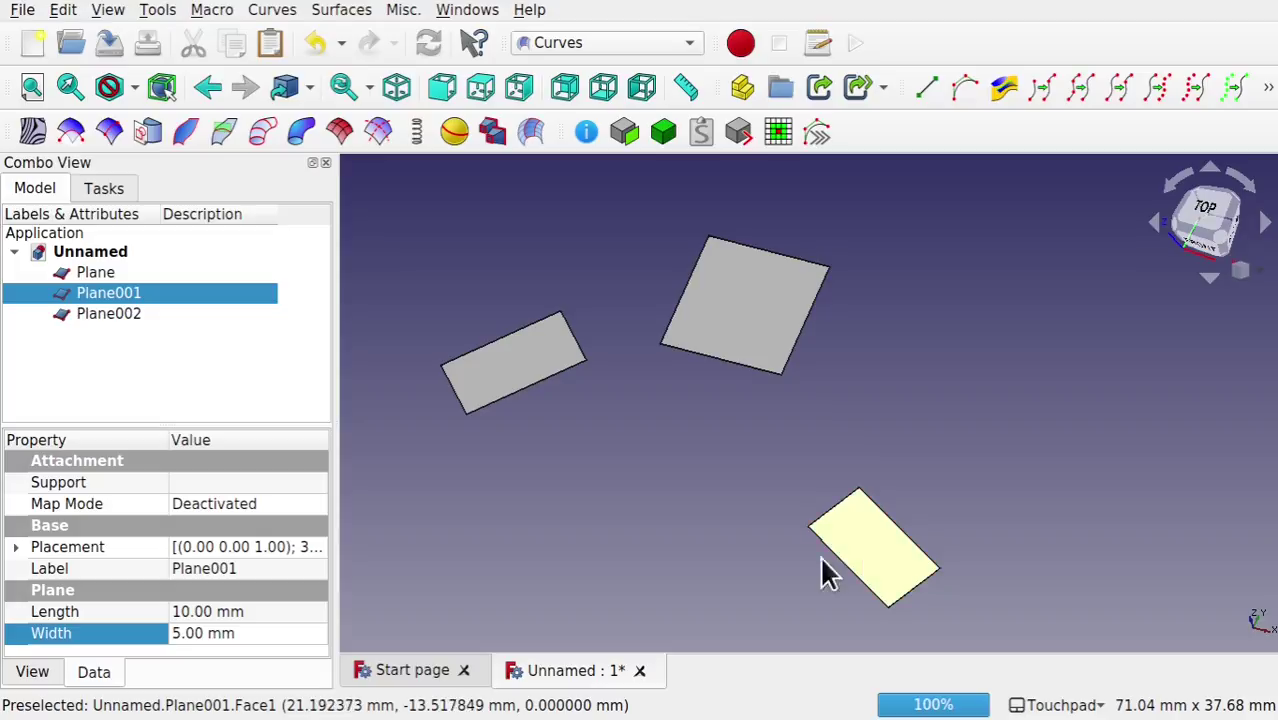
# Step: Blend the lower-right plane's upper-left edge to the top plane's lower edge, then delete it
pyautogui.keyDown('ctrl'); pyautogui.click(831, 505); pyautogui.keyUp('ctrl')
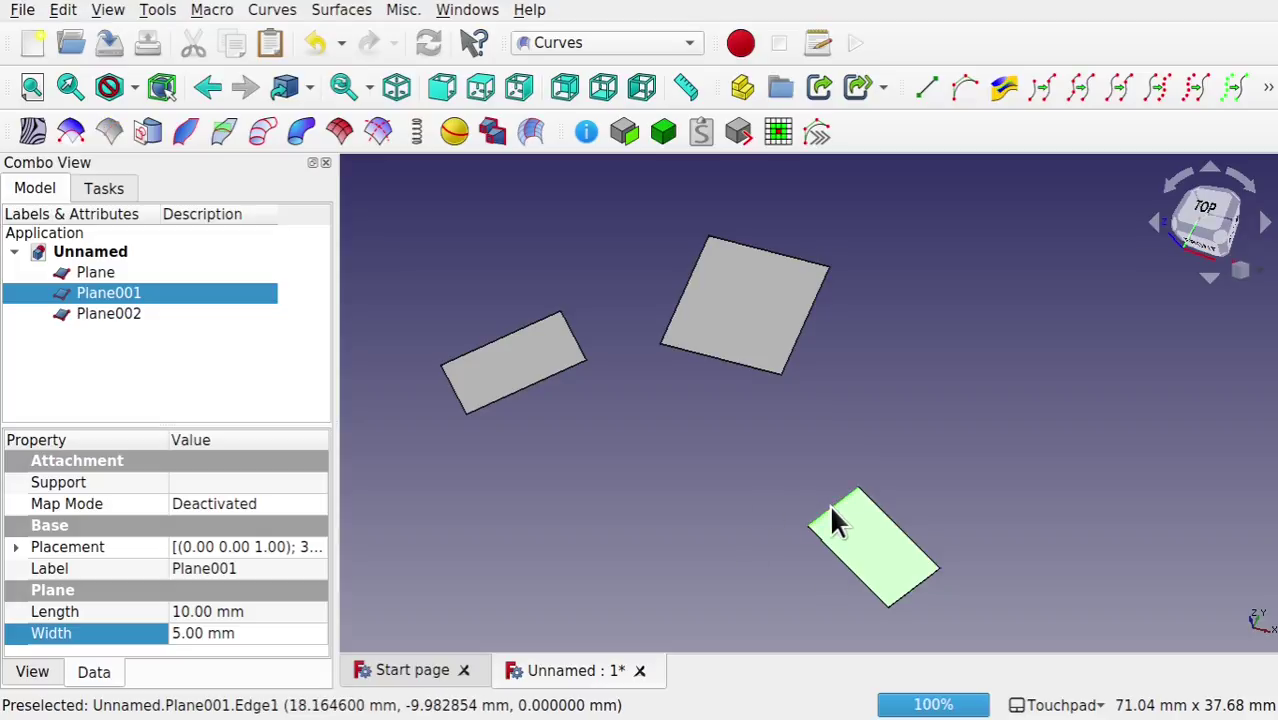
pyautogui.keyDown('ctrl'); pyautogui.click(729, 369); pyautogui.keyUp('ctrl')
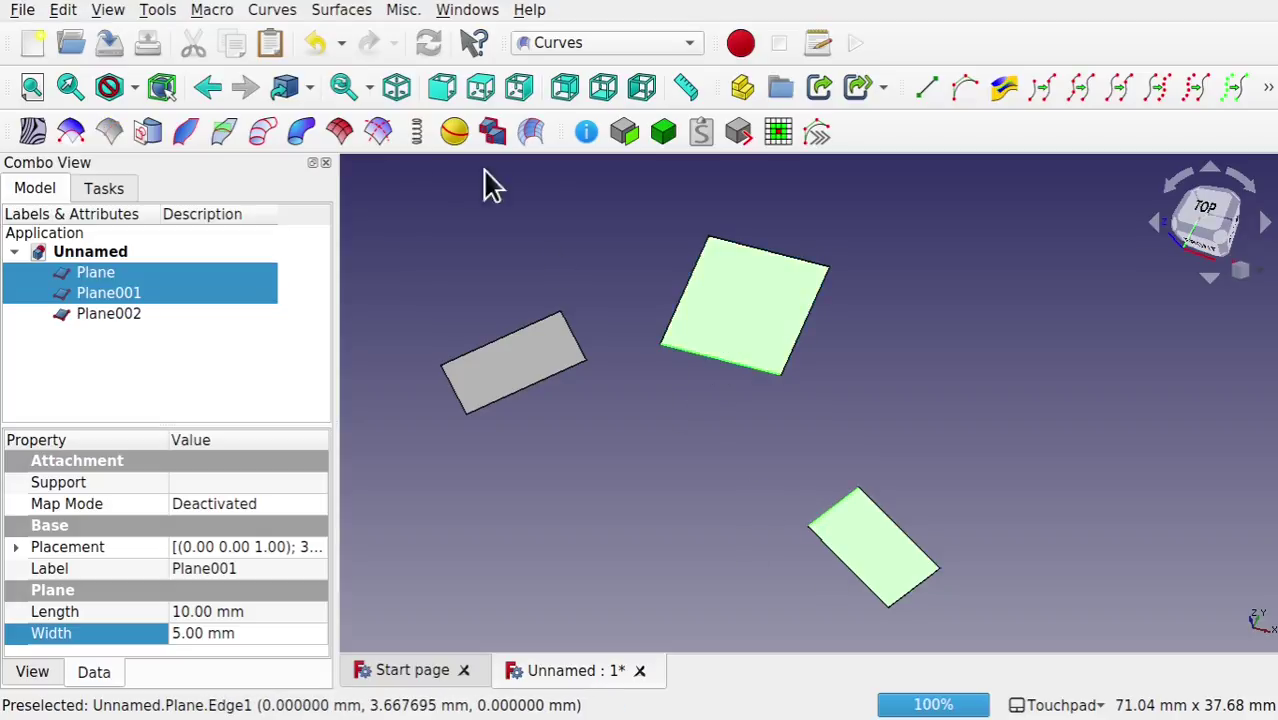
pyautogui.click(530, 132)
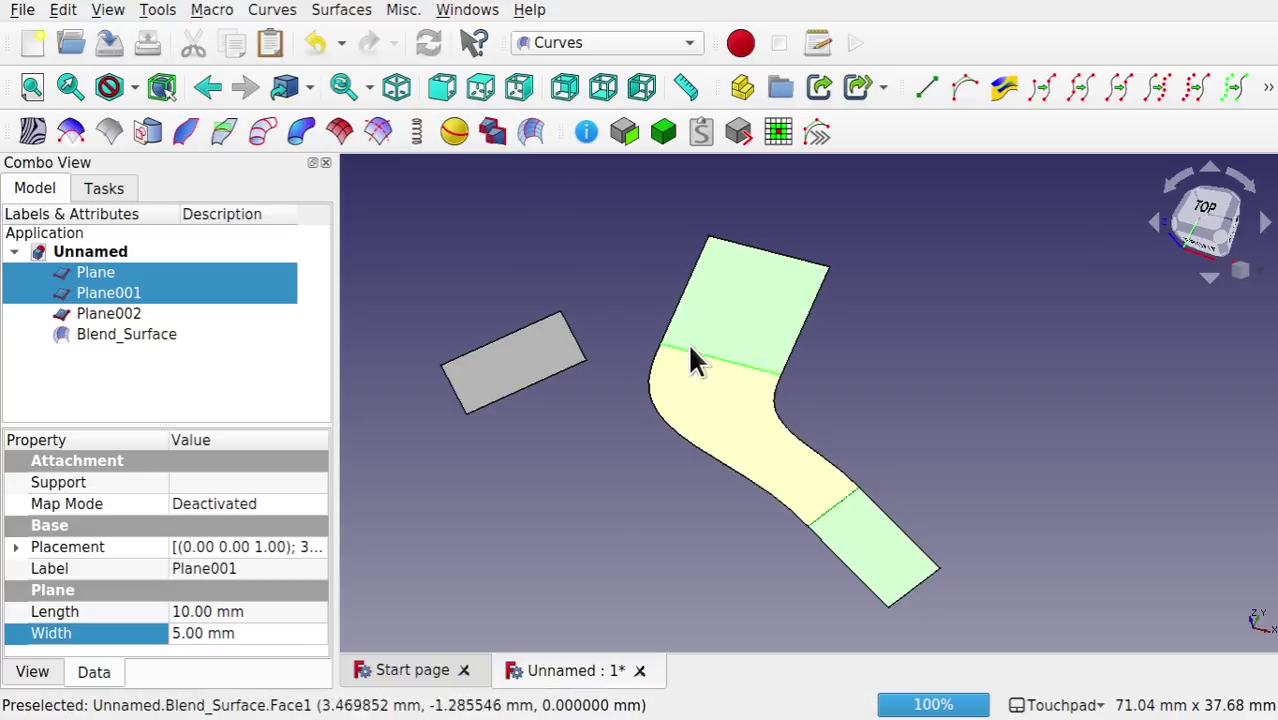
pyautogui.click(729, 427)
pyautogui.press('Delete')
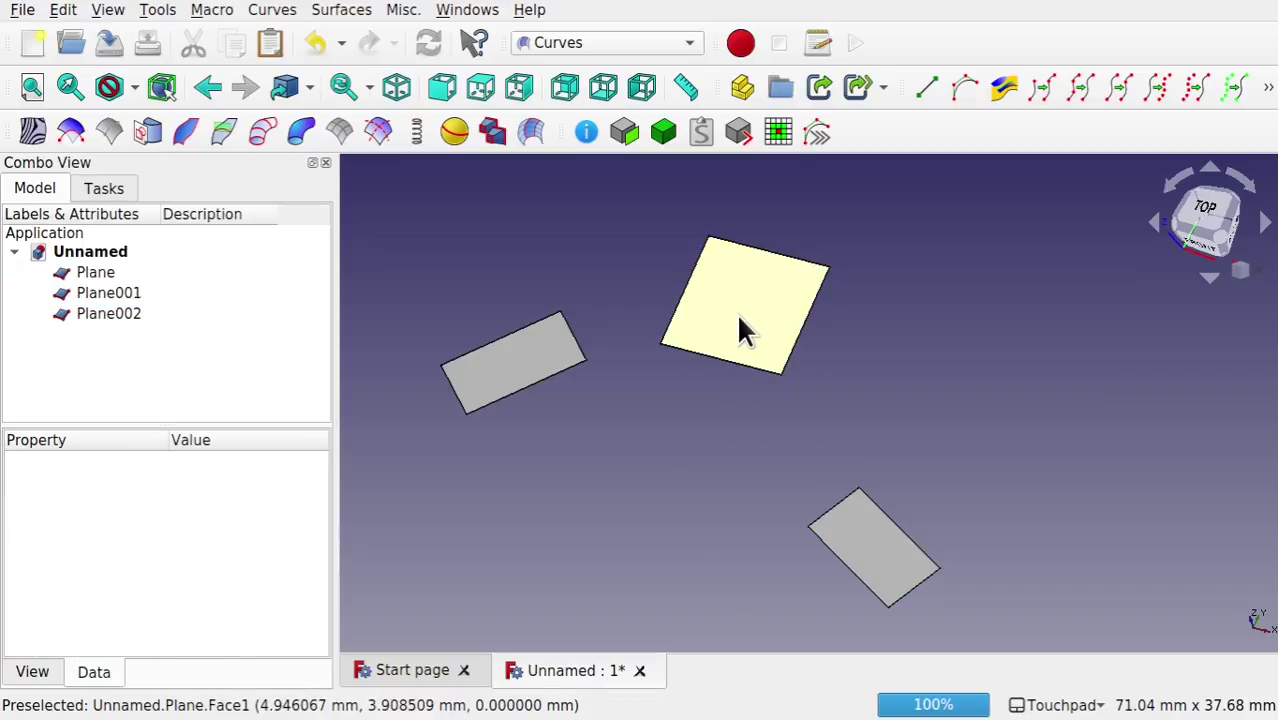
pyautogui.click(84, 298)
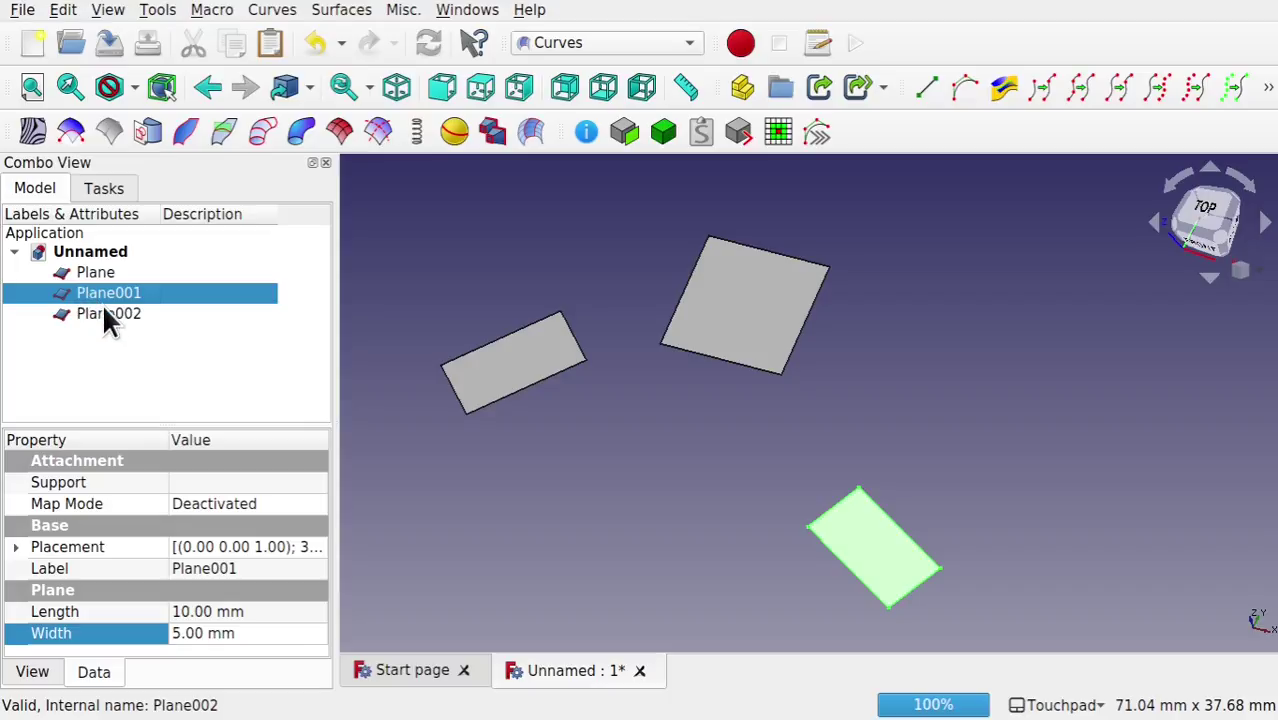
pyautogui.click(105, 313)
# Step: Rotate Plane002 and shift it -4 mm so it sits lower and angled beside the others
pyautogui.rightClick(121, 319)
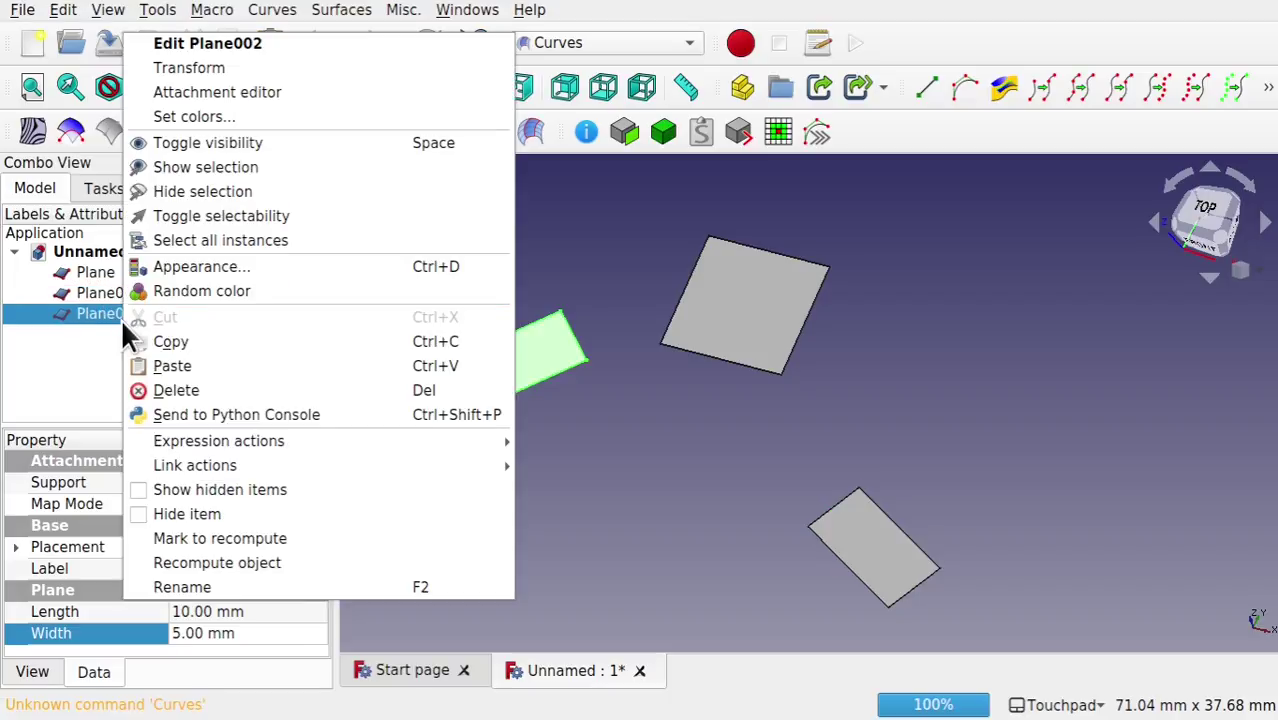
pyautogui.click(215, 66)
pyautogui.moveTo(428, 326); pyautogui.dragTo(585, 486)
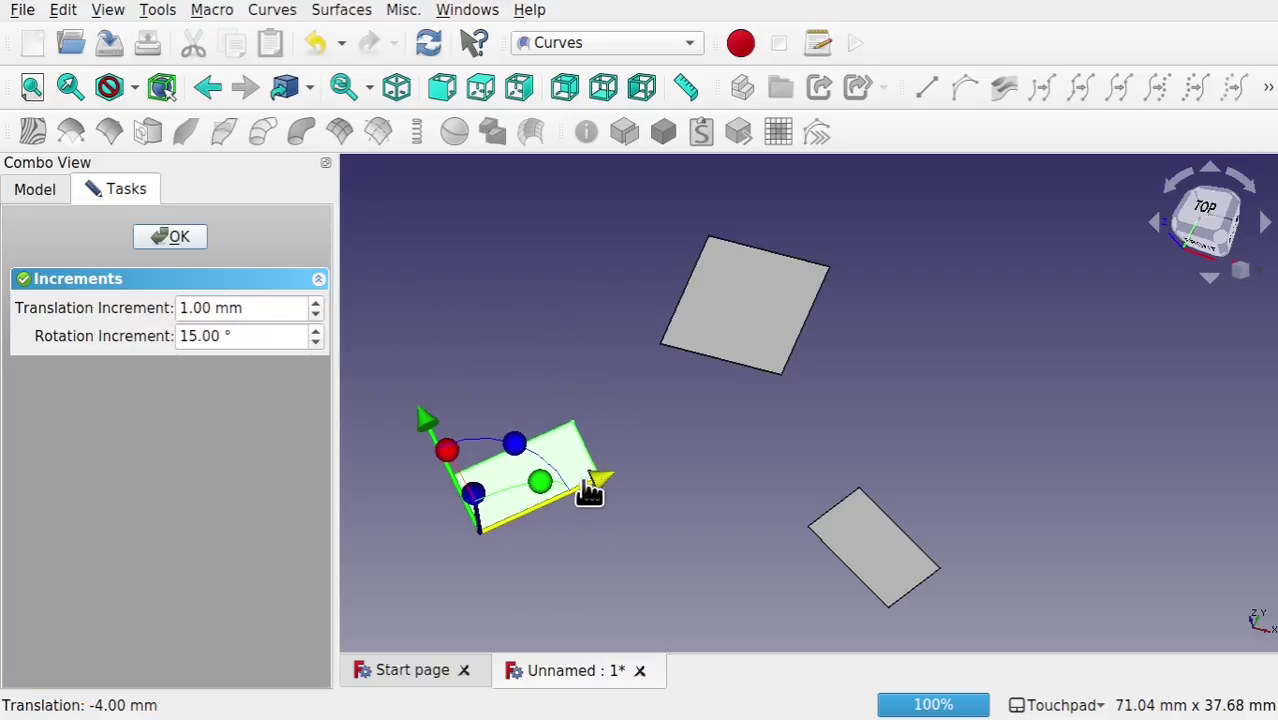
pyautogui.click(172, 237)
pyautogui.click(640, 375)
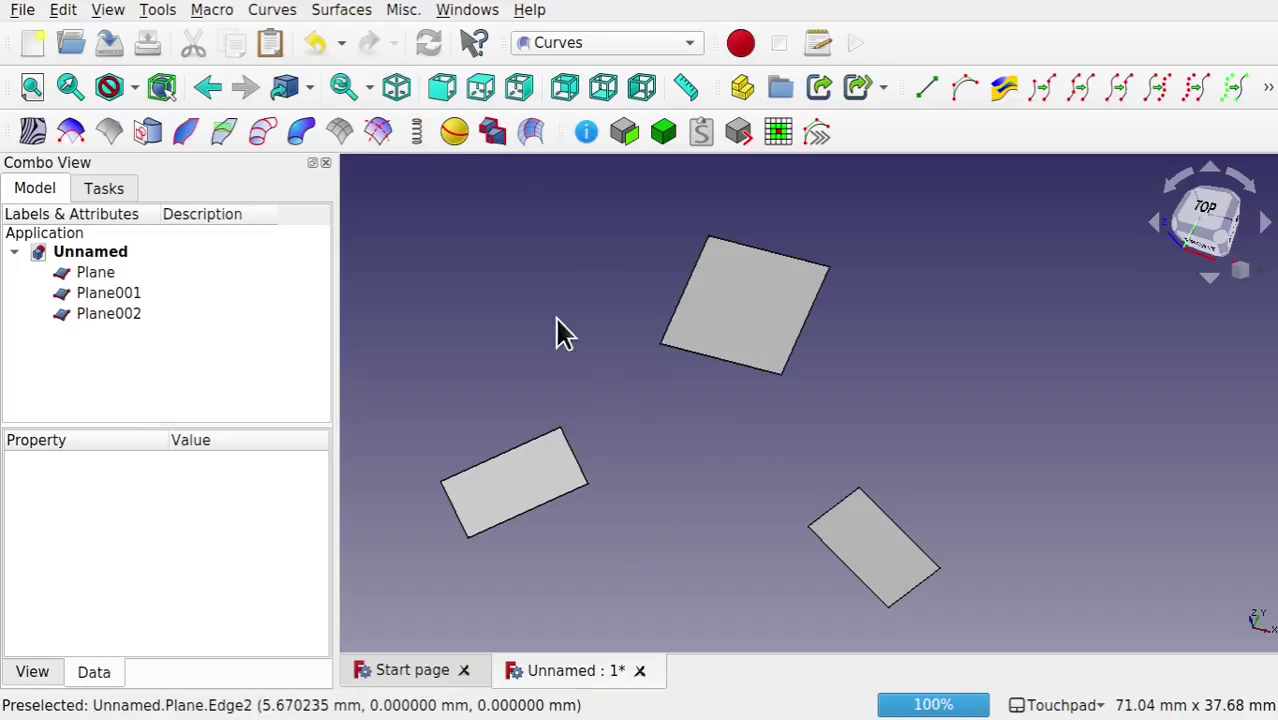
pyautogui.click(724, 360)
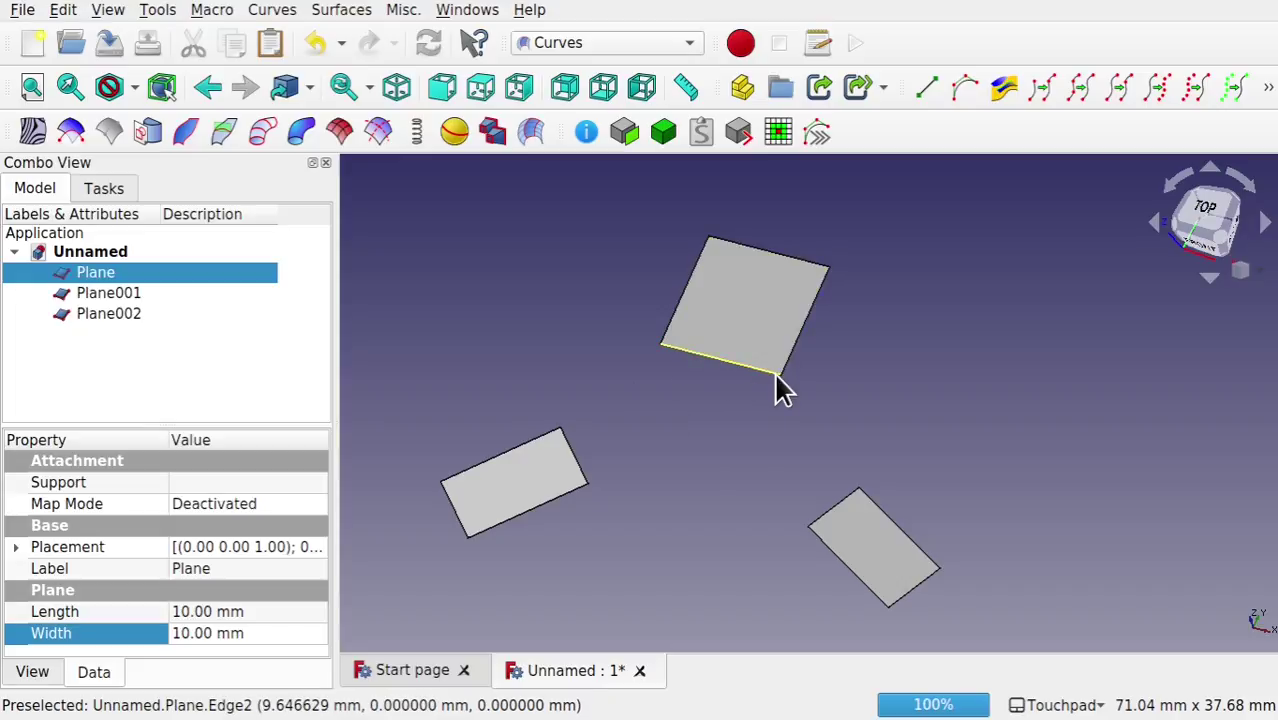
pyautogui.click(1155, 88)
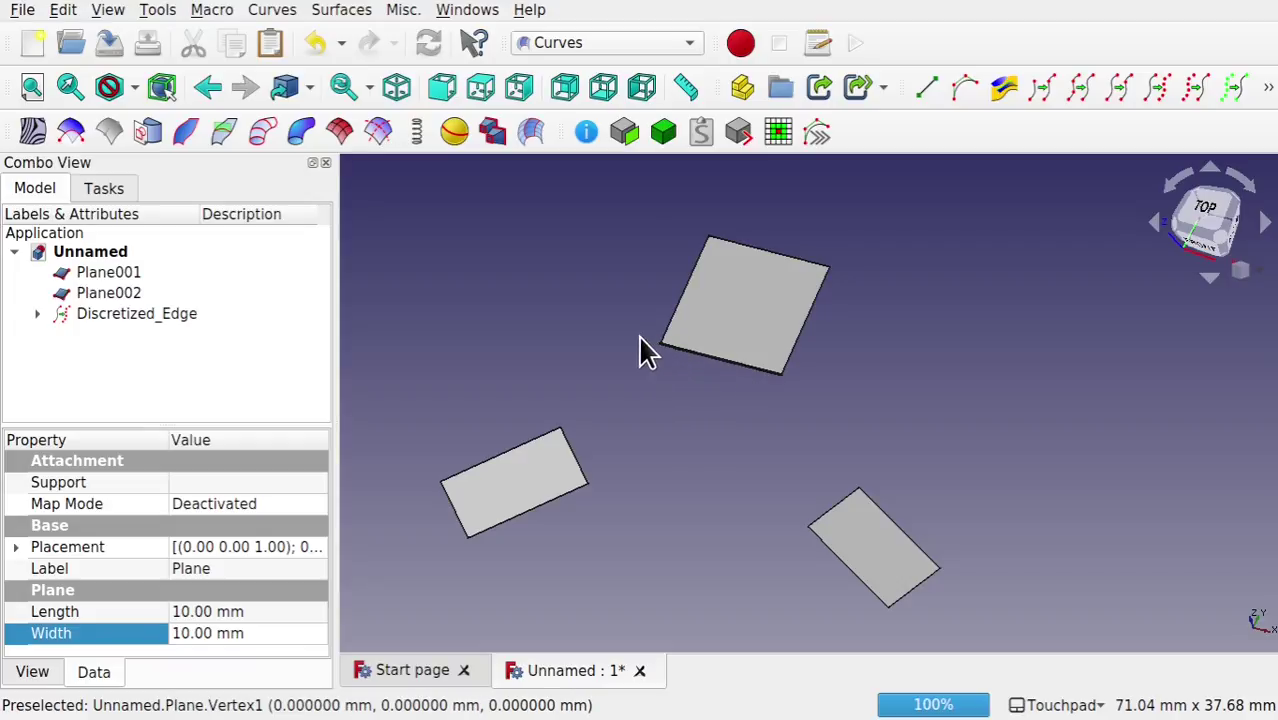
pyautogui.click(164, 316)
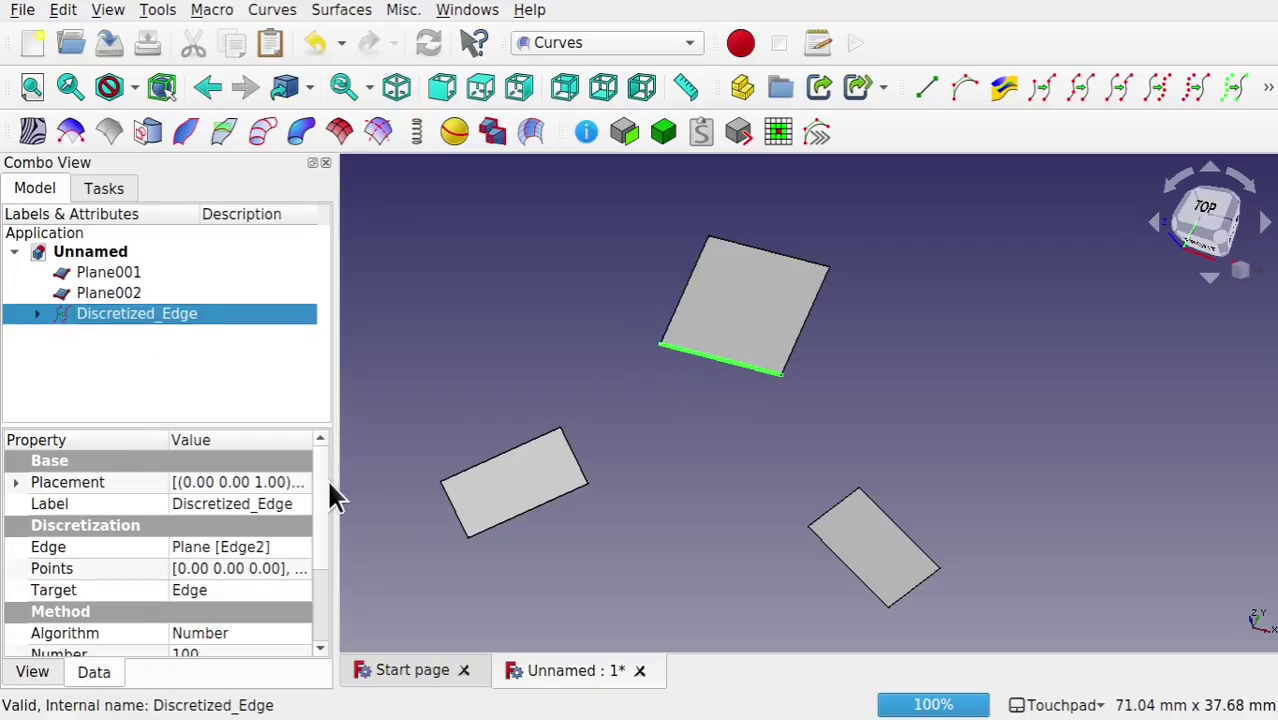
pyautogui.scroll(-2, 316, 540)
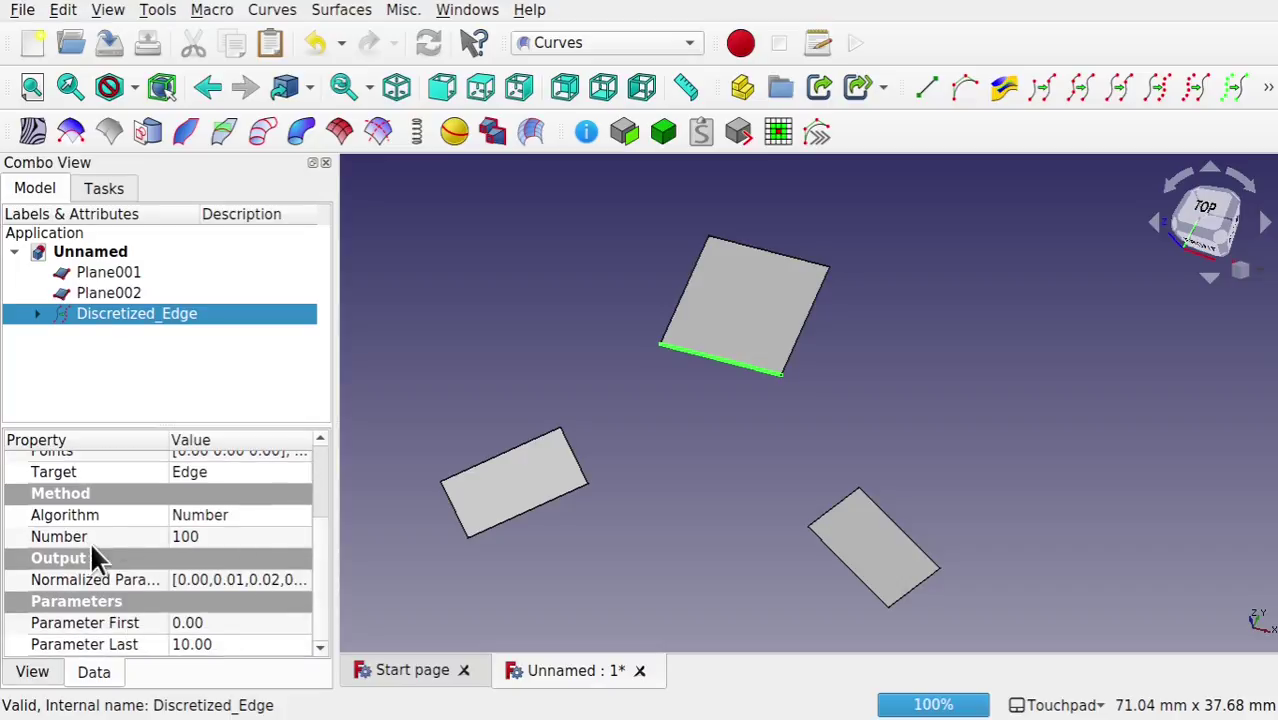
pyautogui.click(246, 537)
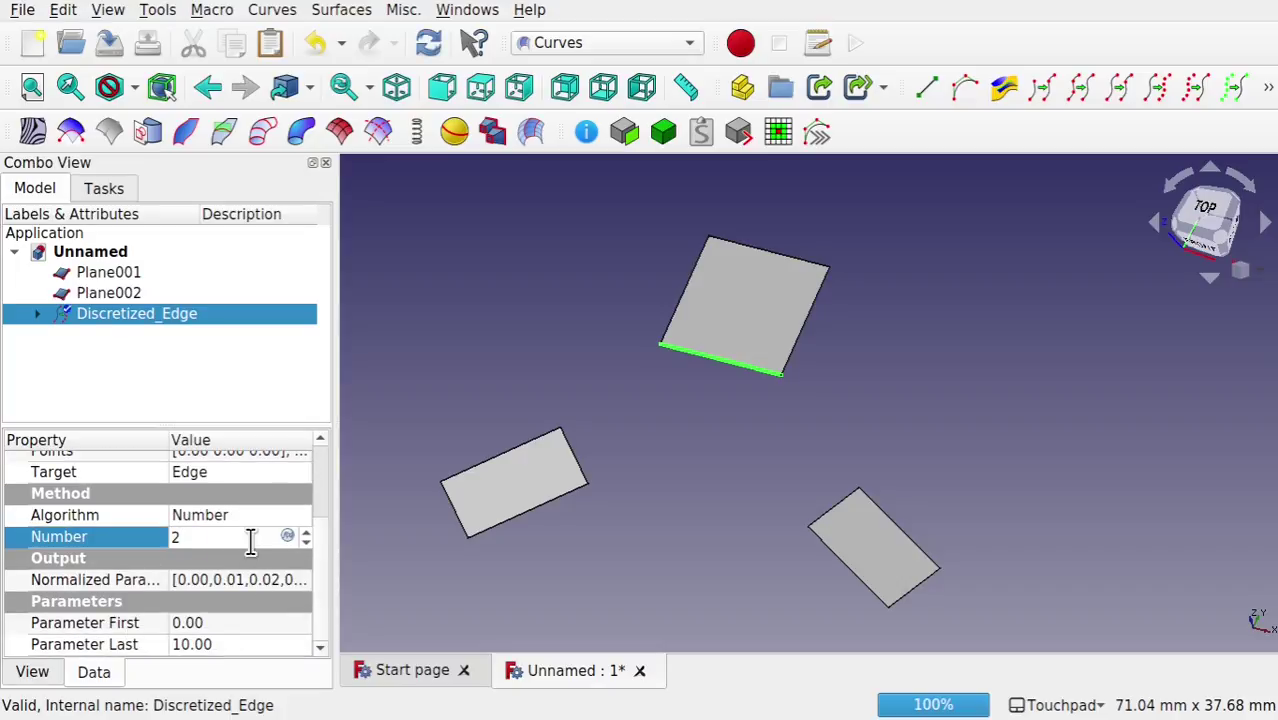
pyautogui.click(248, 514)
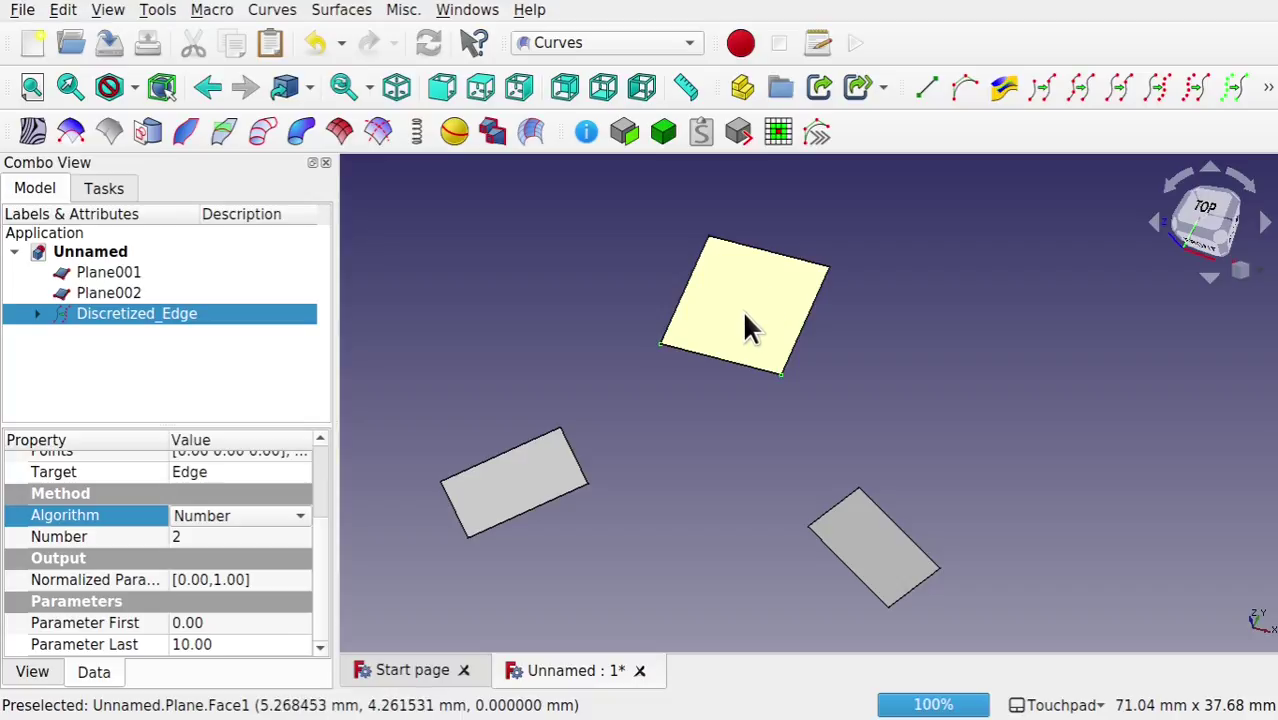
pyautogui.click(199, 538)
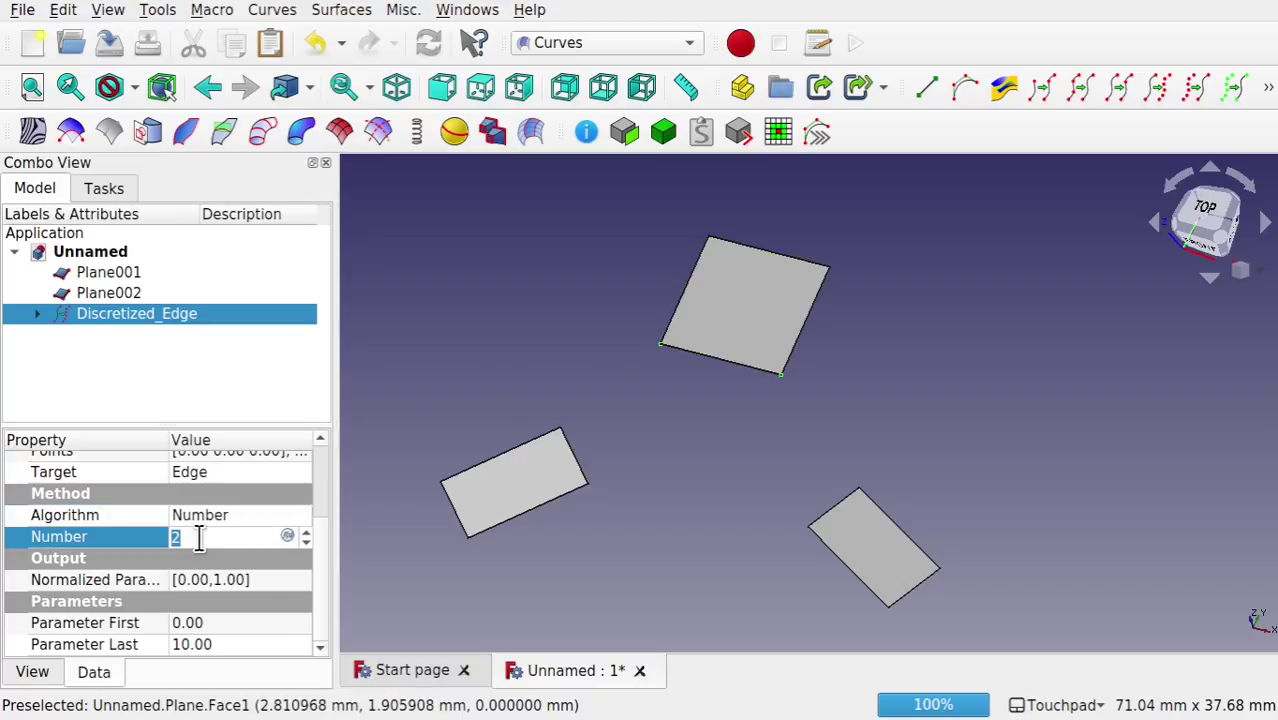
pyautogui.click(681, 428)
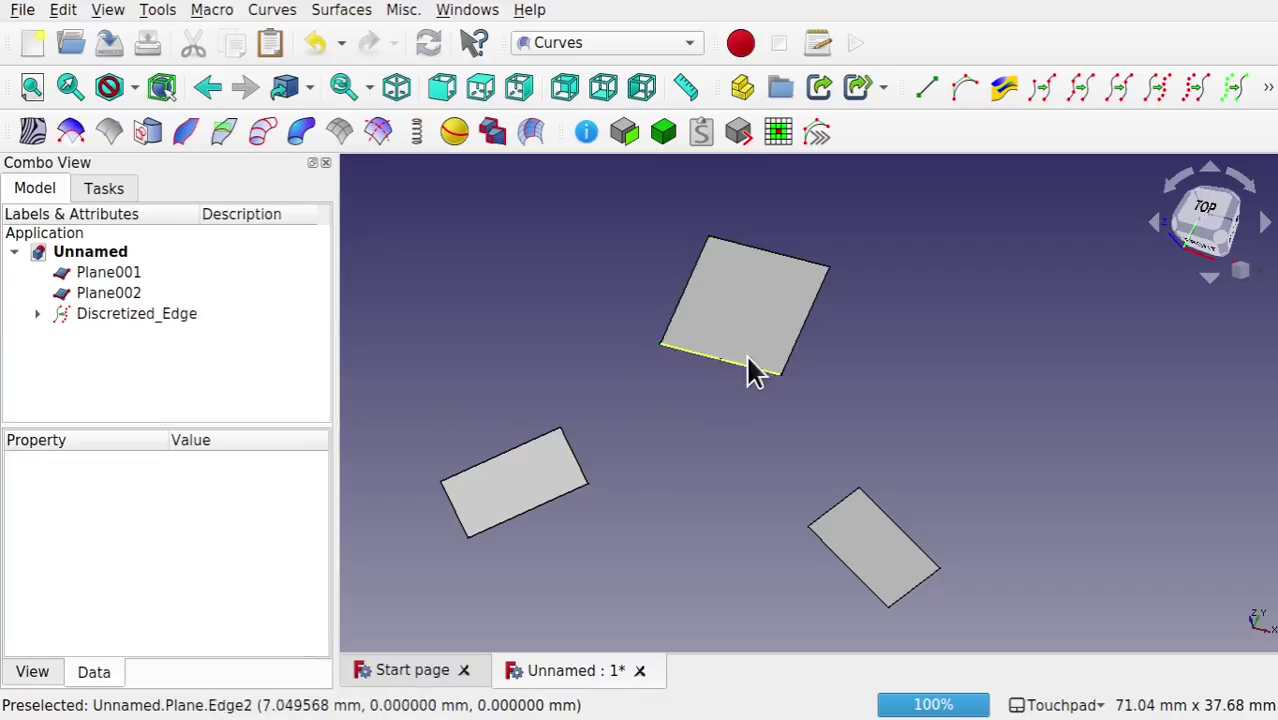
pyautogui.click(751, 323)
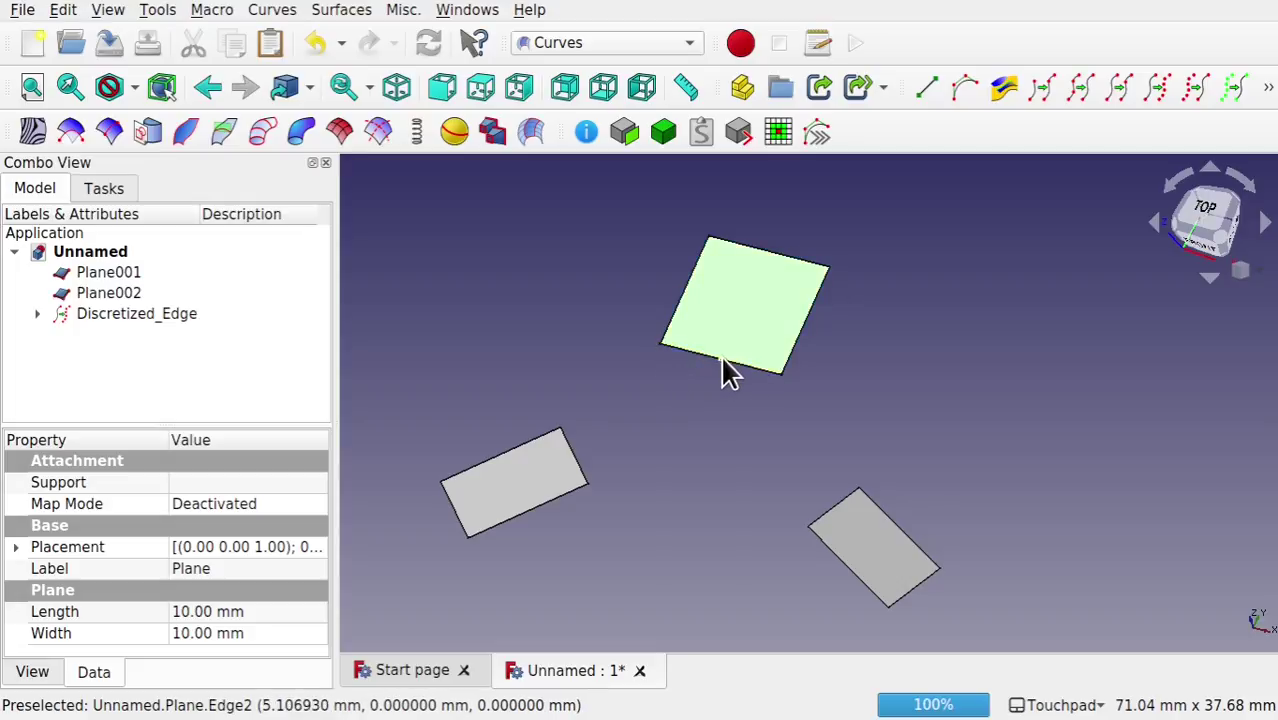
pyautogui.click(126, 316)
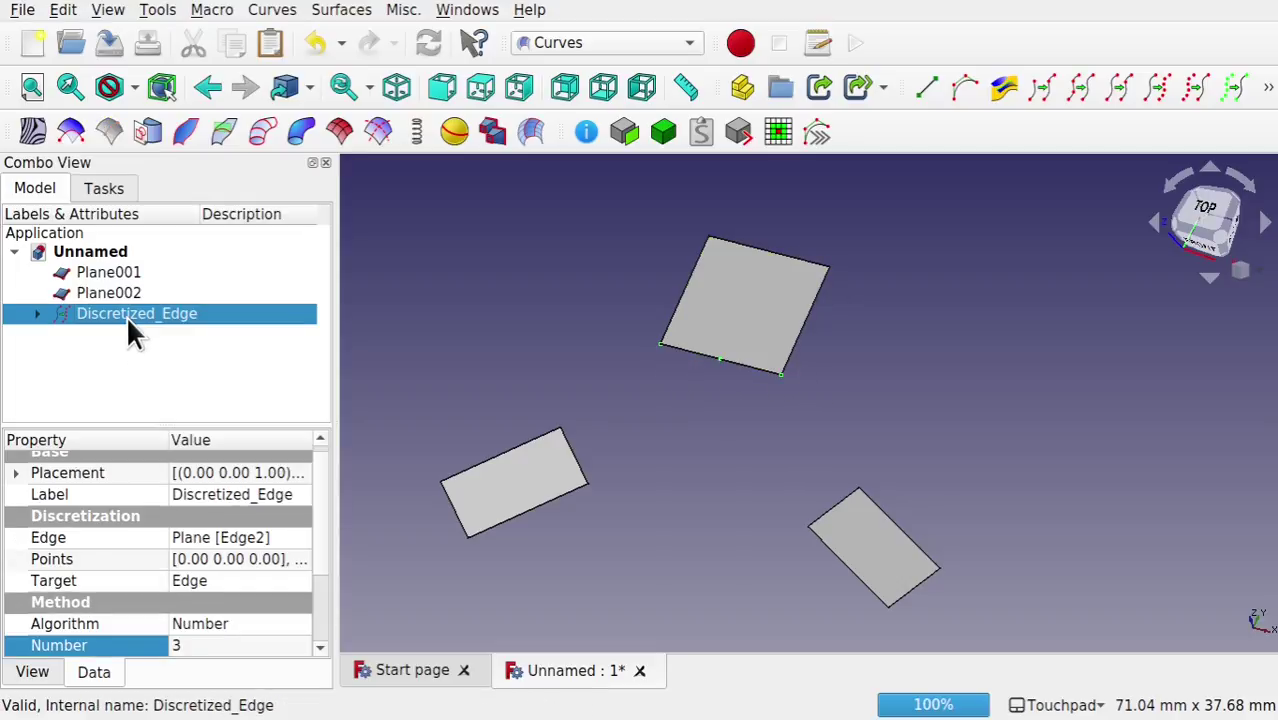
pyautogui.click(36, 670)
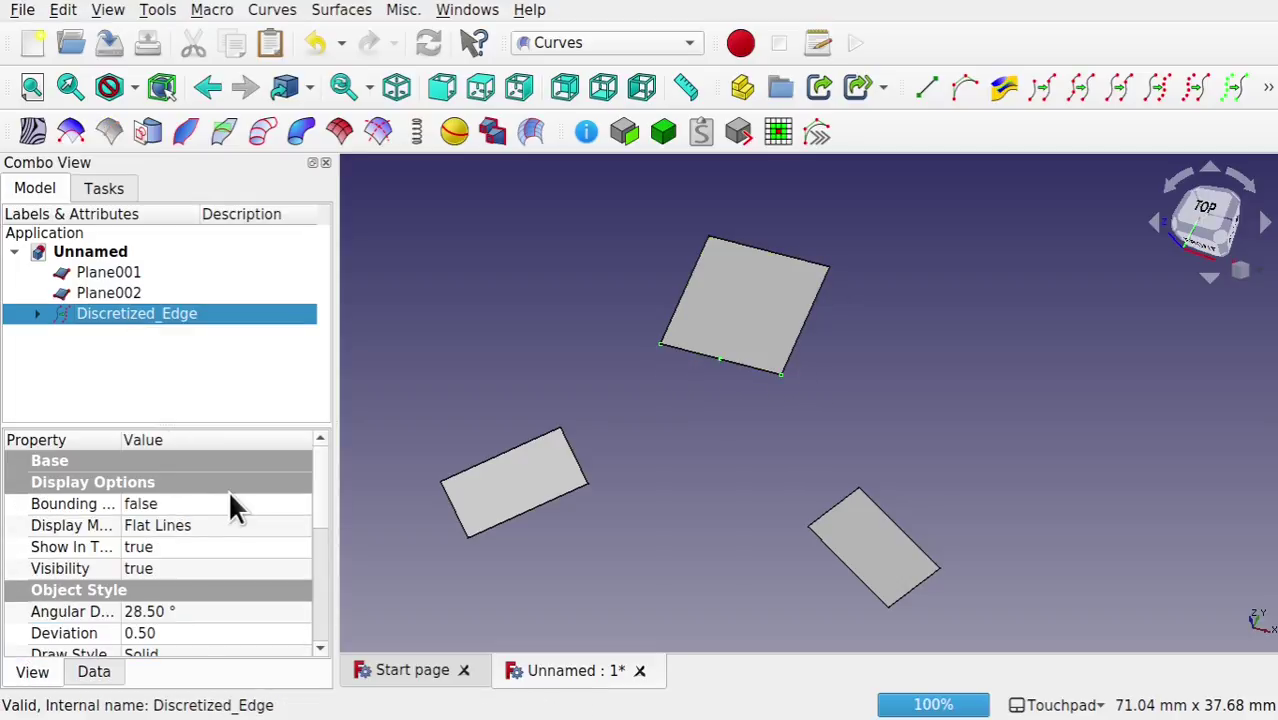
pyautogui.moveTo(327, 504); pyautogui.dragTo(321, 565)
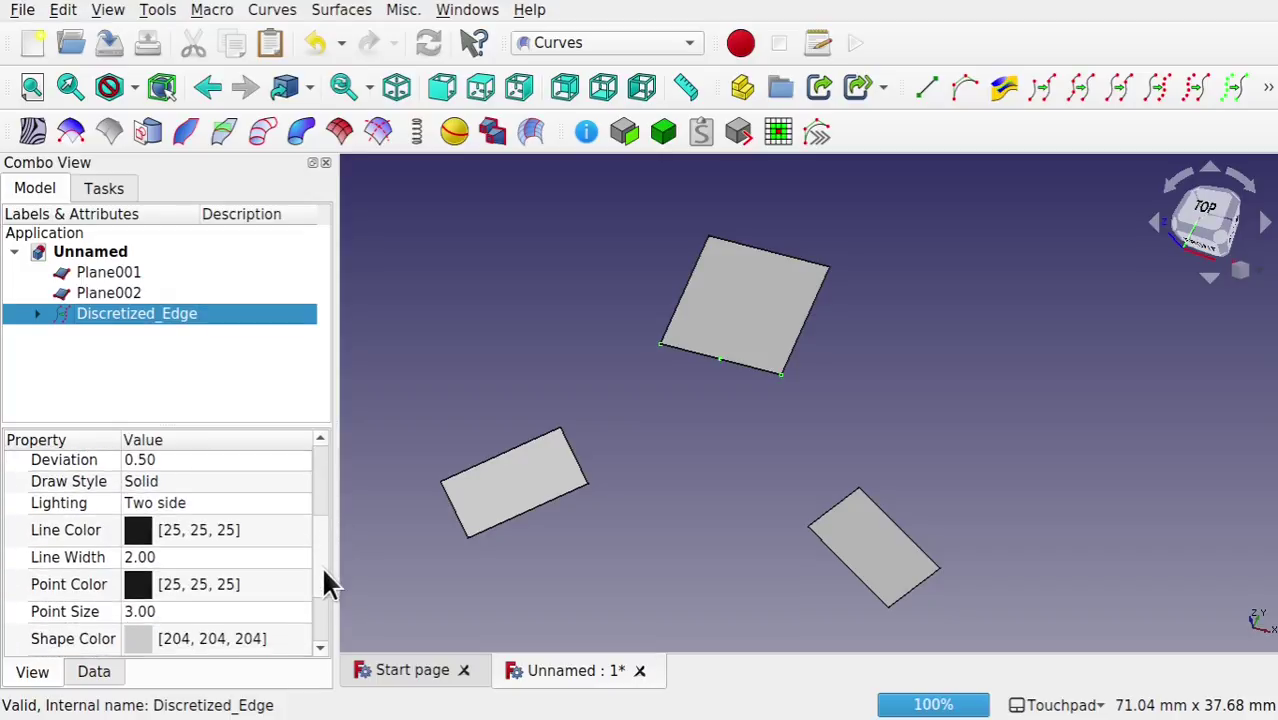
pyautogui.click(168, 616)
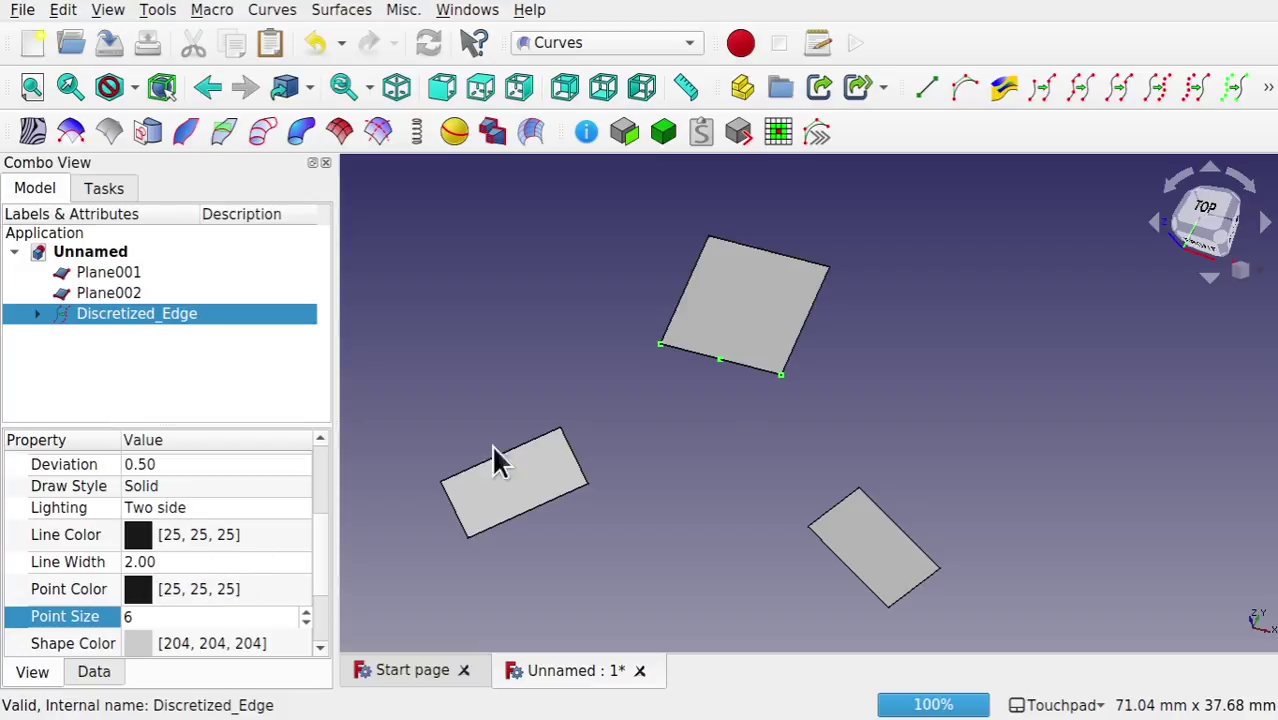
pyautogui.press('Return')
pyautogui.click(657, 381)
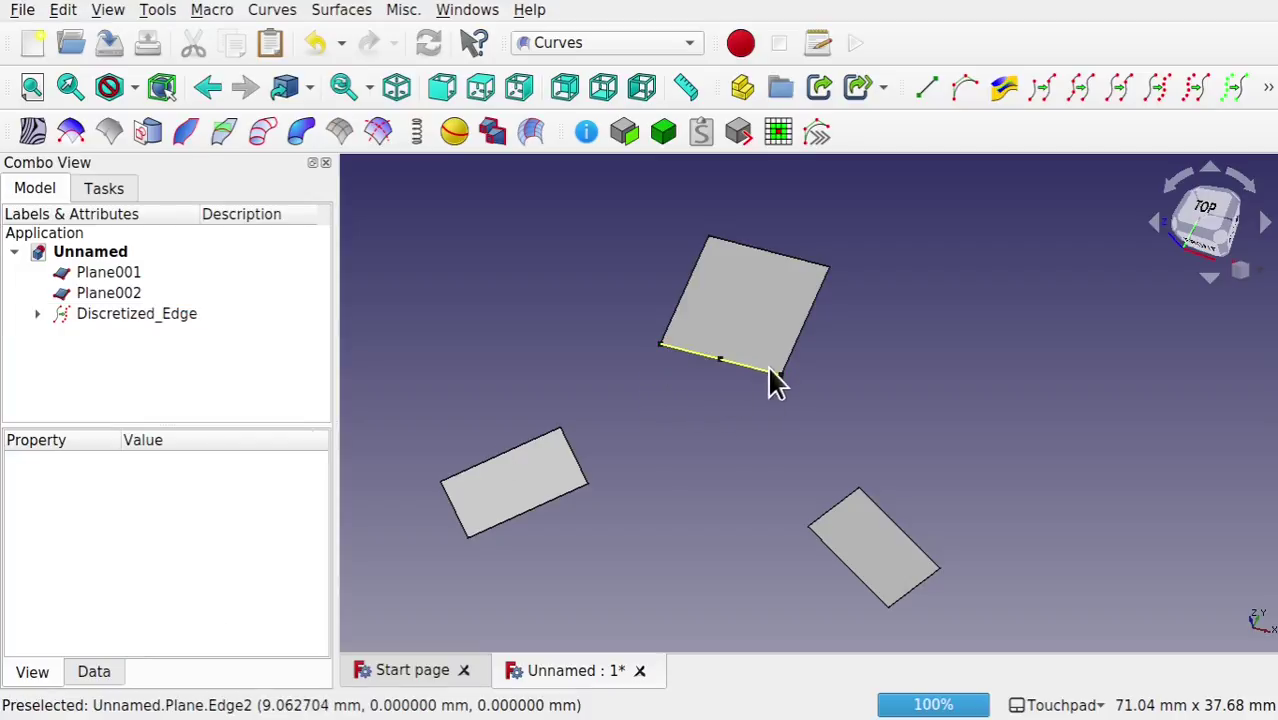
pyautogui.click(118, 312)
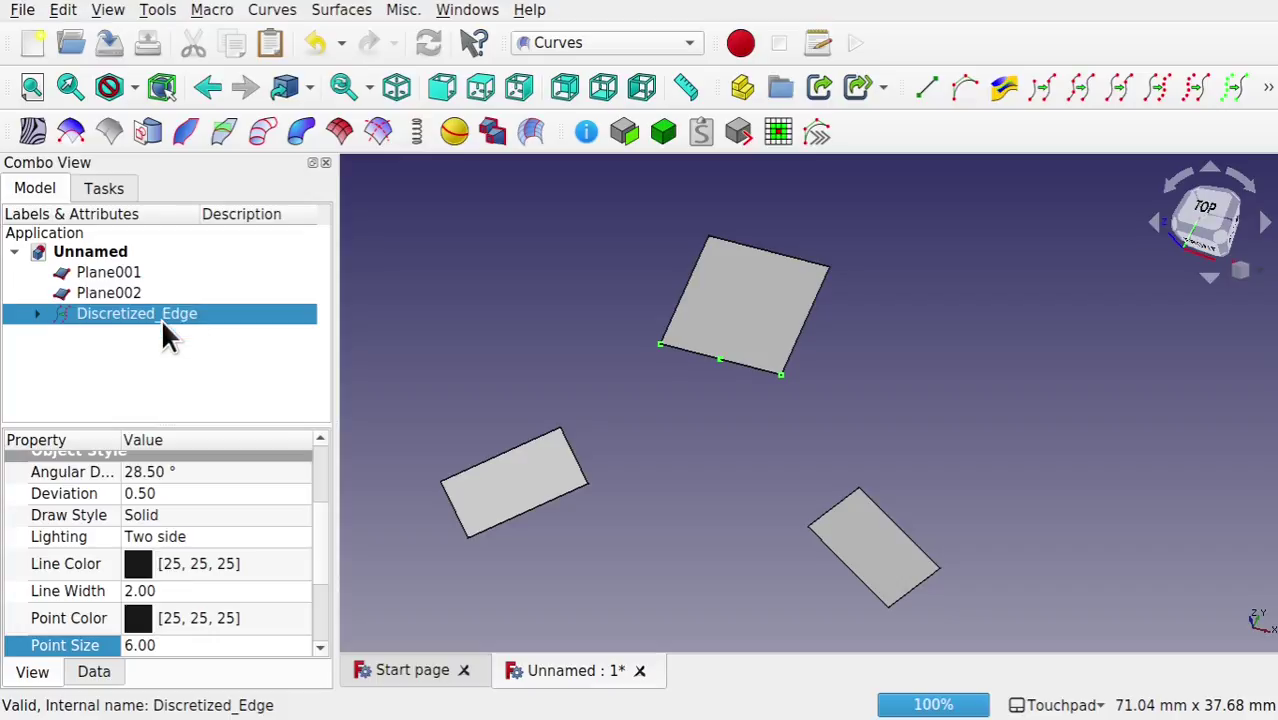
pyautogui.click(524, 274)
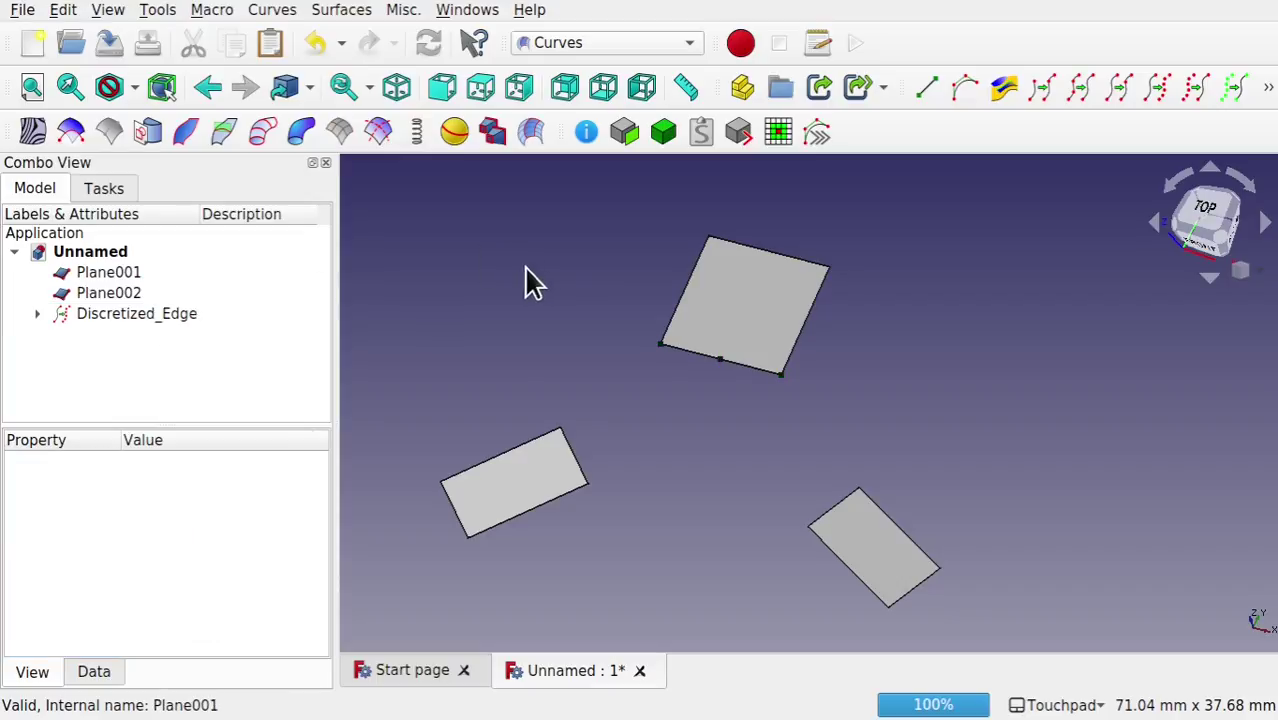
# Step: Create a Segment_Surface from the top square plane
pyautogui.click(750, 312)
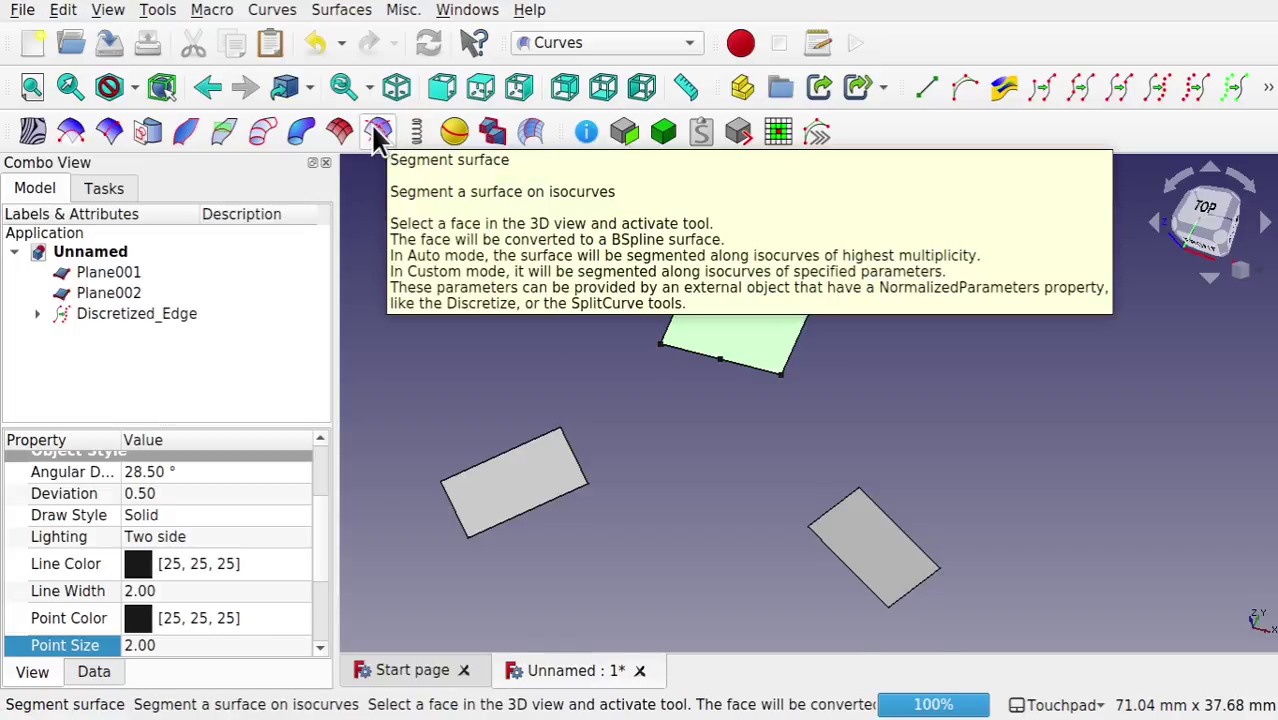
pyautogui.click(340, 12)
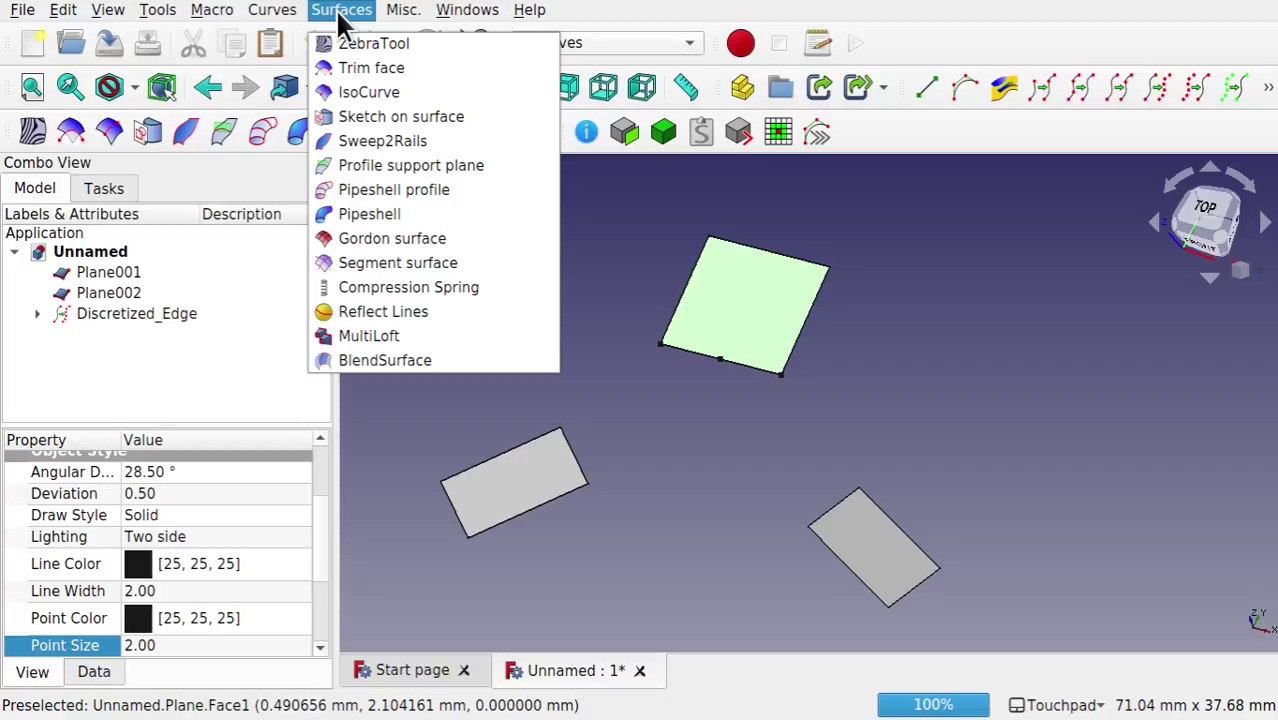
pyautogui.click(453, 262)
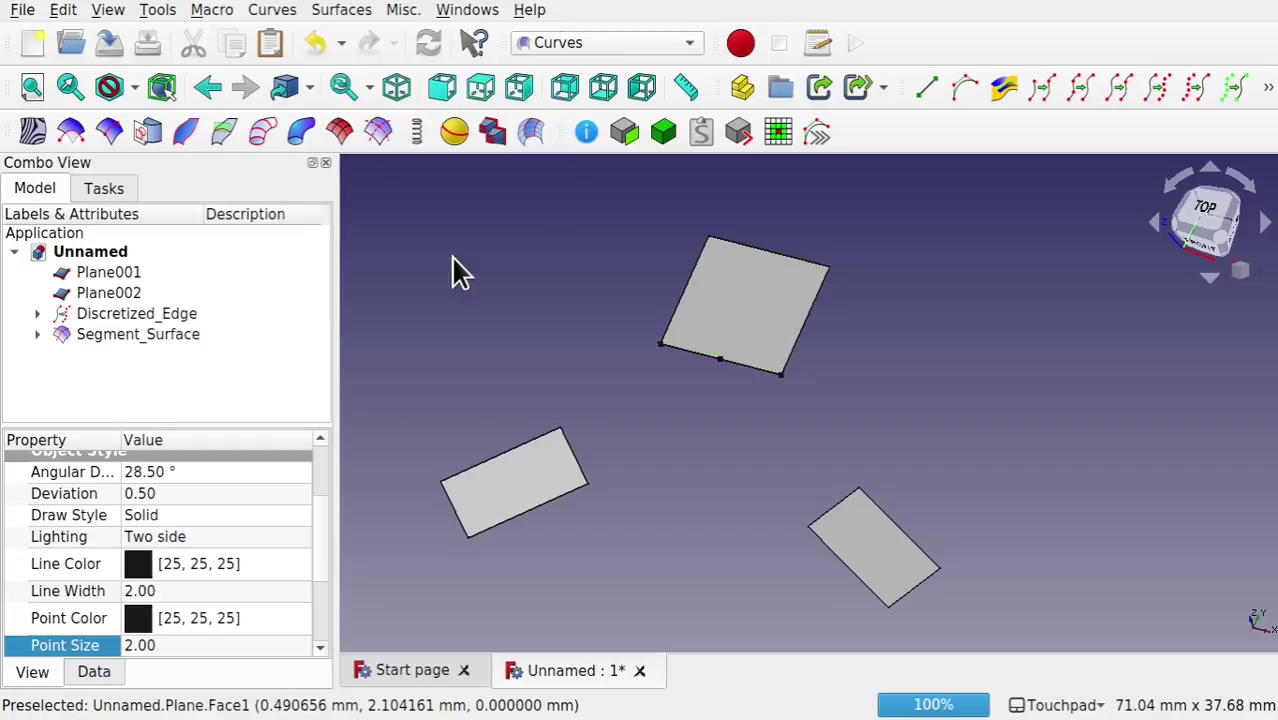
# Step: Hide the source Plane under Segment_Surface and show the surface's Data properties
pyautogui.click(505, 379)
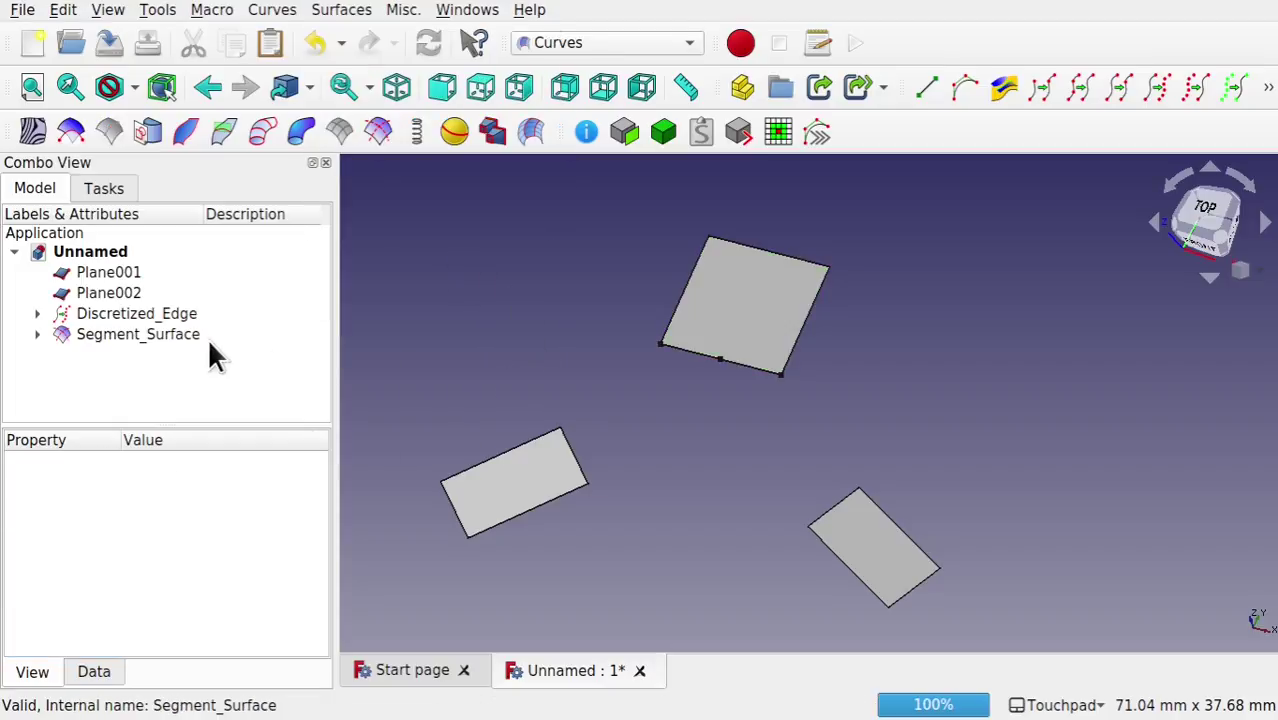
pyautogui.click(184, 340)
pyautogui.click(37, 336)
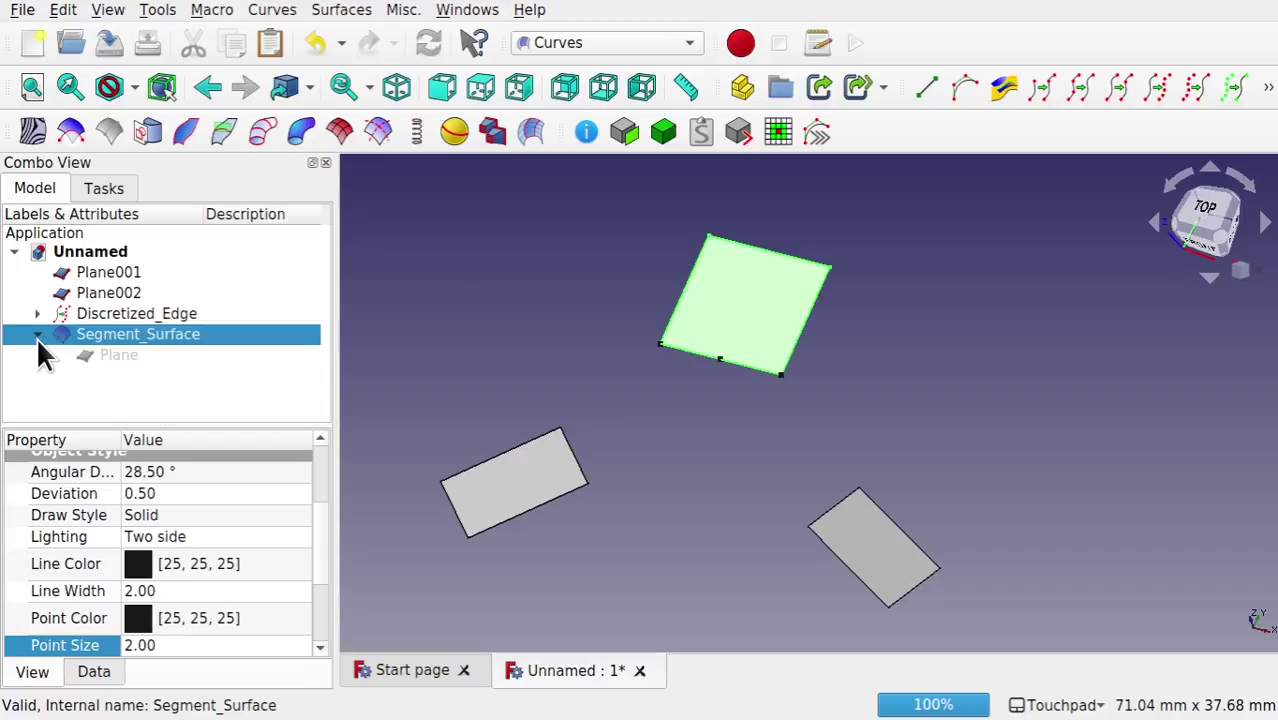
pyautogui.click(115, 355)
pyautogui.press('space')
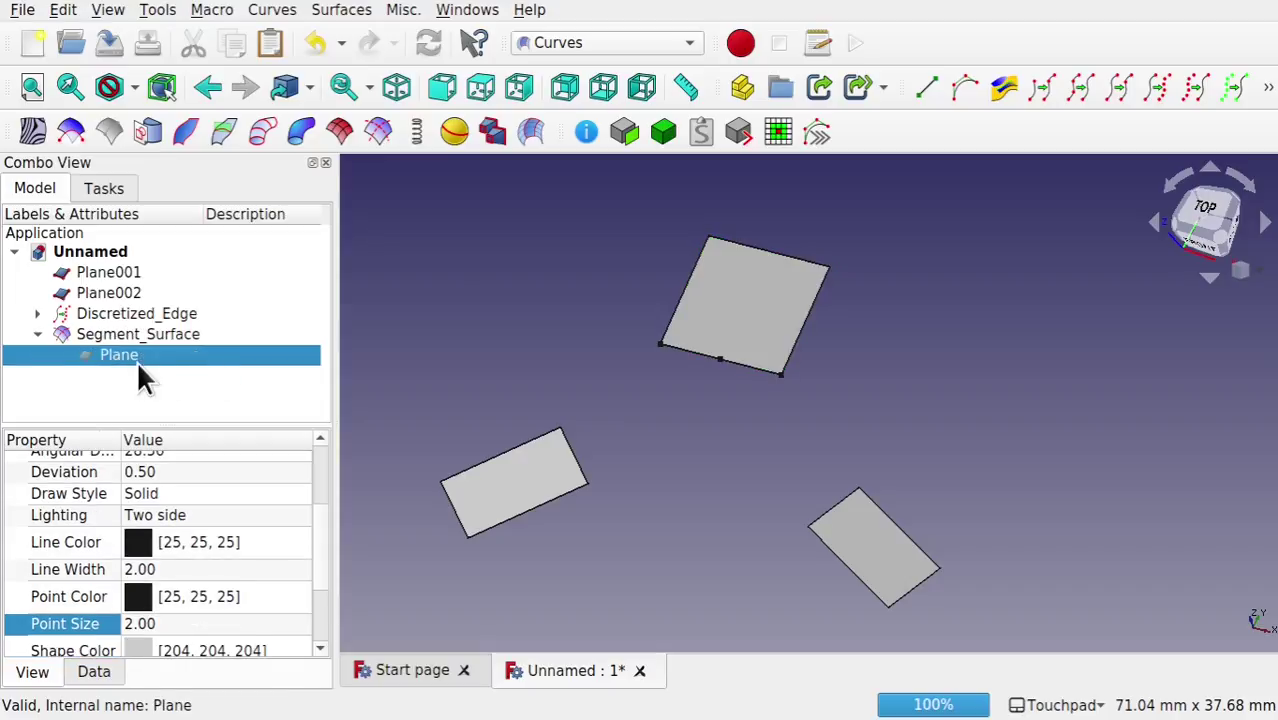
pyautogui.click(121, 341)
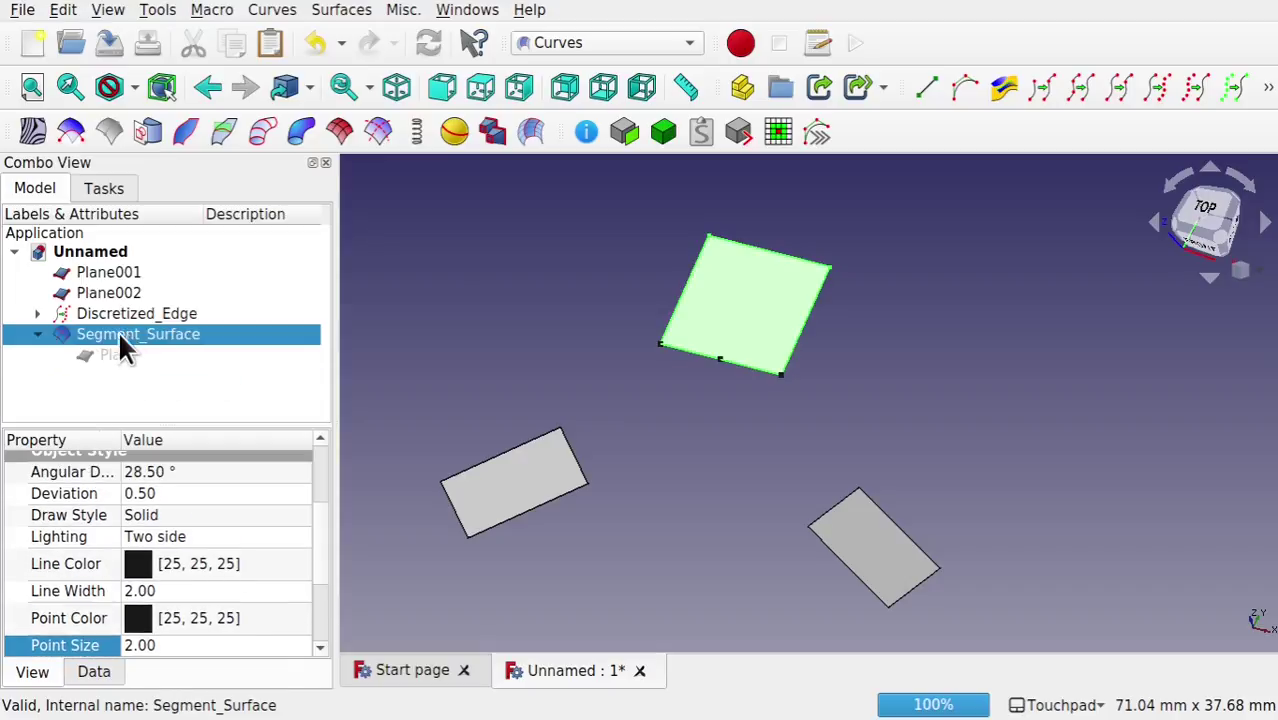
pyautogui.click(33, 335)
pyautogui.click(92, 672)
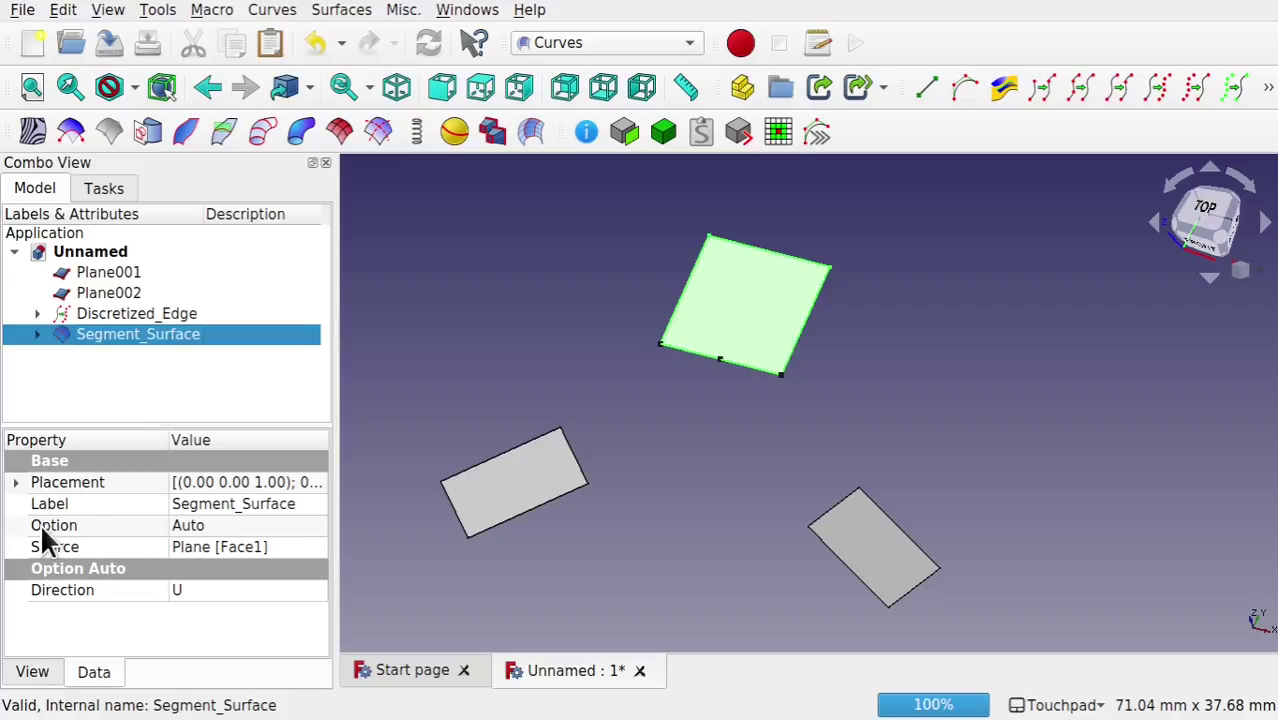
# Step: Set the Segment_Surface Option to Custom
pyautogui.click(244, 524)
pyautogui.click(243, 522)
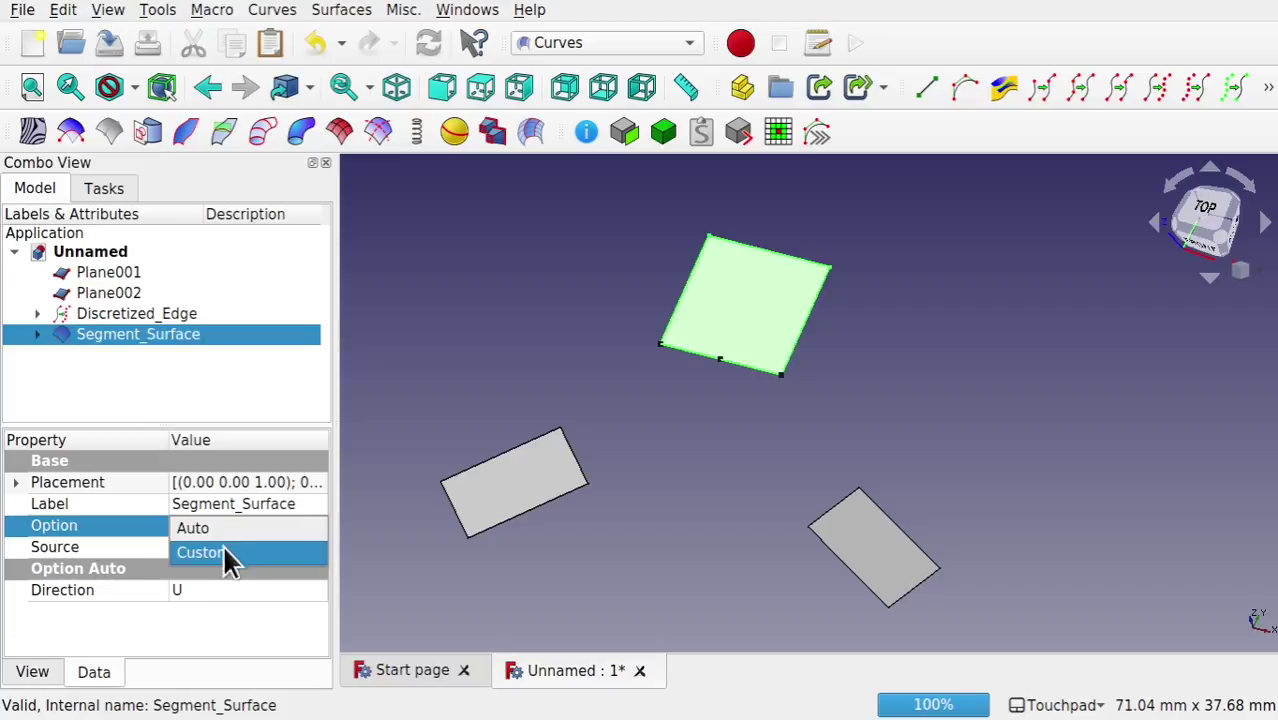
pyautogui.click(222, 556)
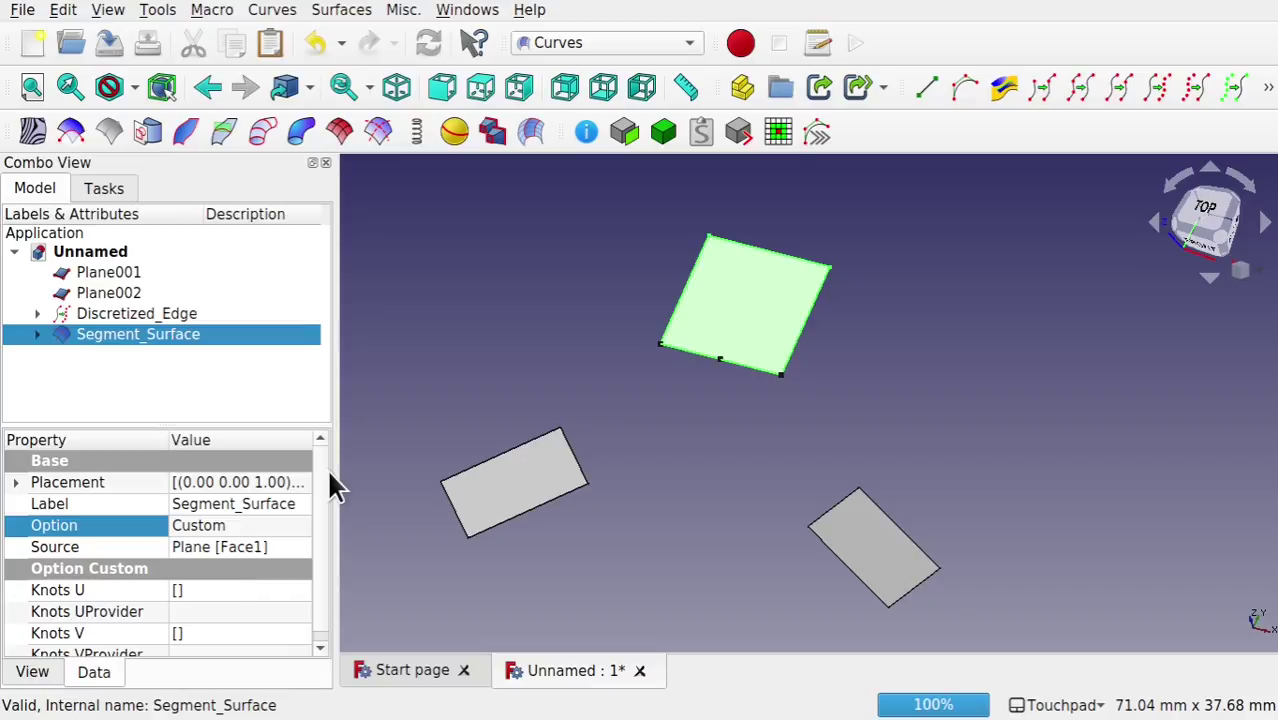
pyautogui.scroll(-1, 328, 587)
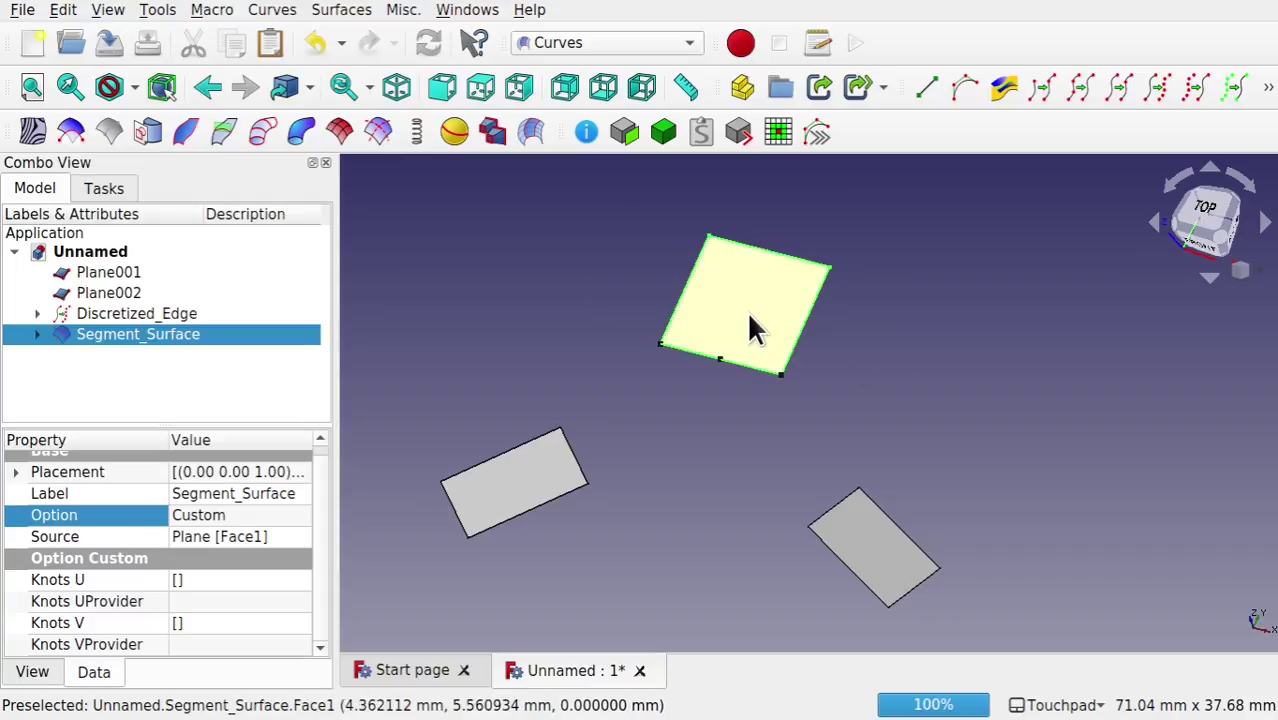
# Step: Link Knots UProvider to Discretized_Edge, splitting the top square into two faces
pyautogui.click(298, 603)
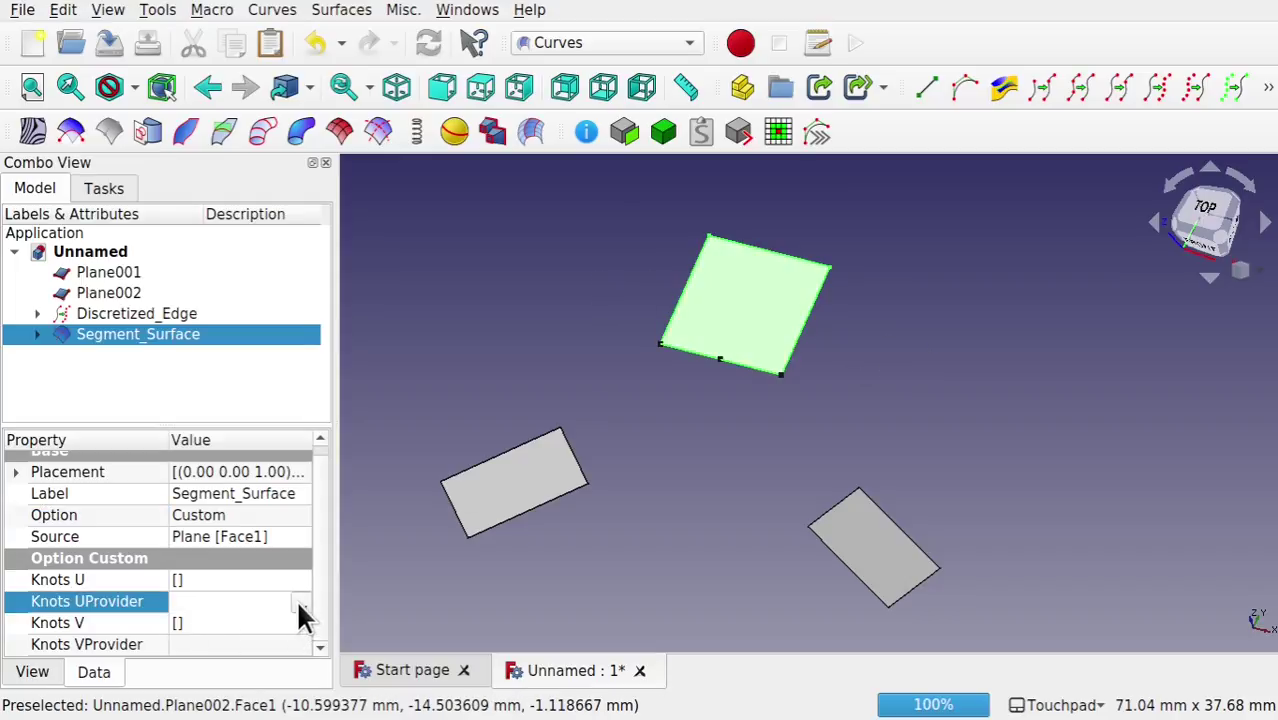
pyautogui.click(299, 603)
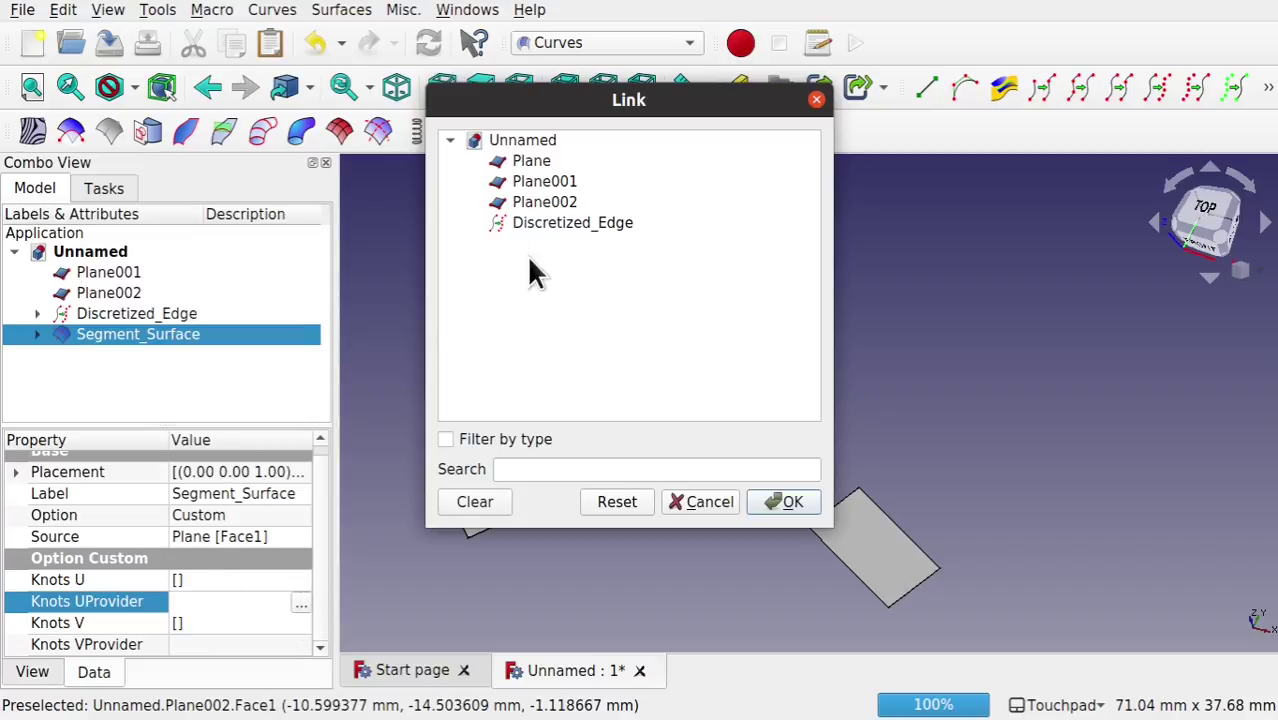
pyautogui.click(599, 222)
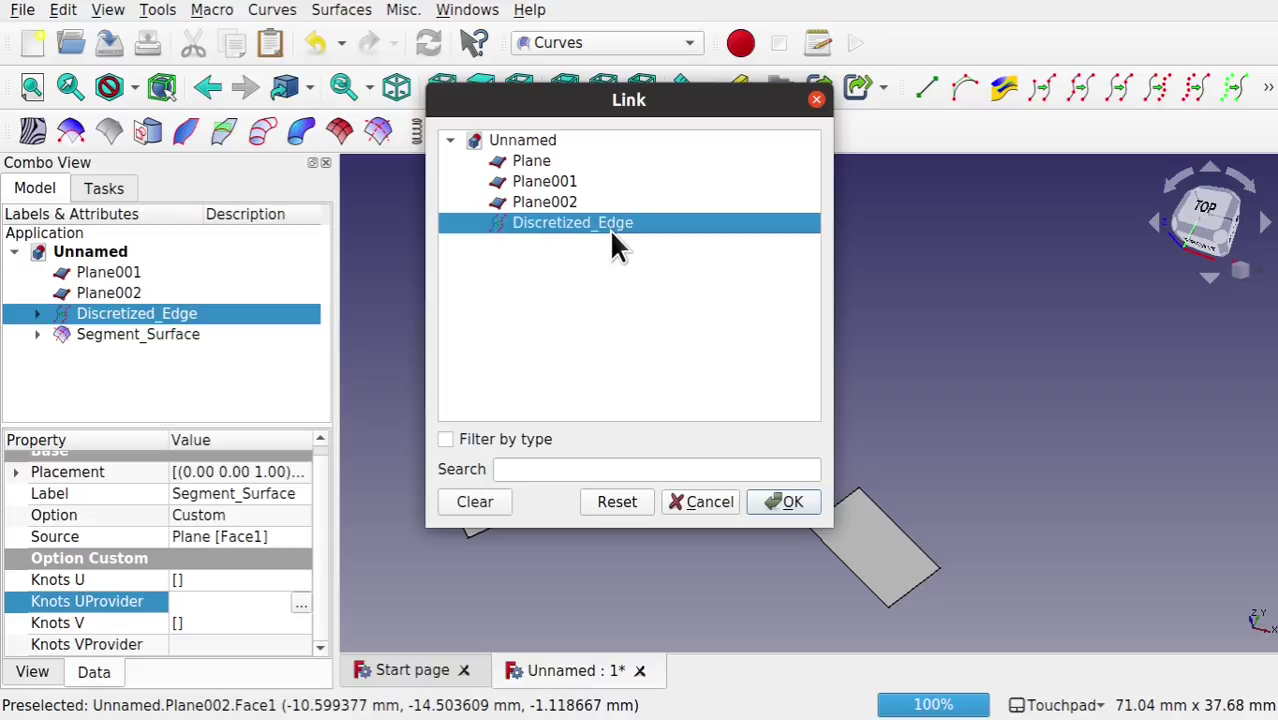
pyautogui.click(775, 502)
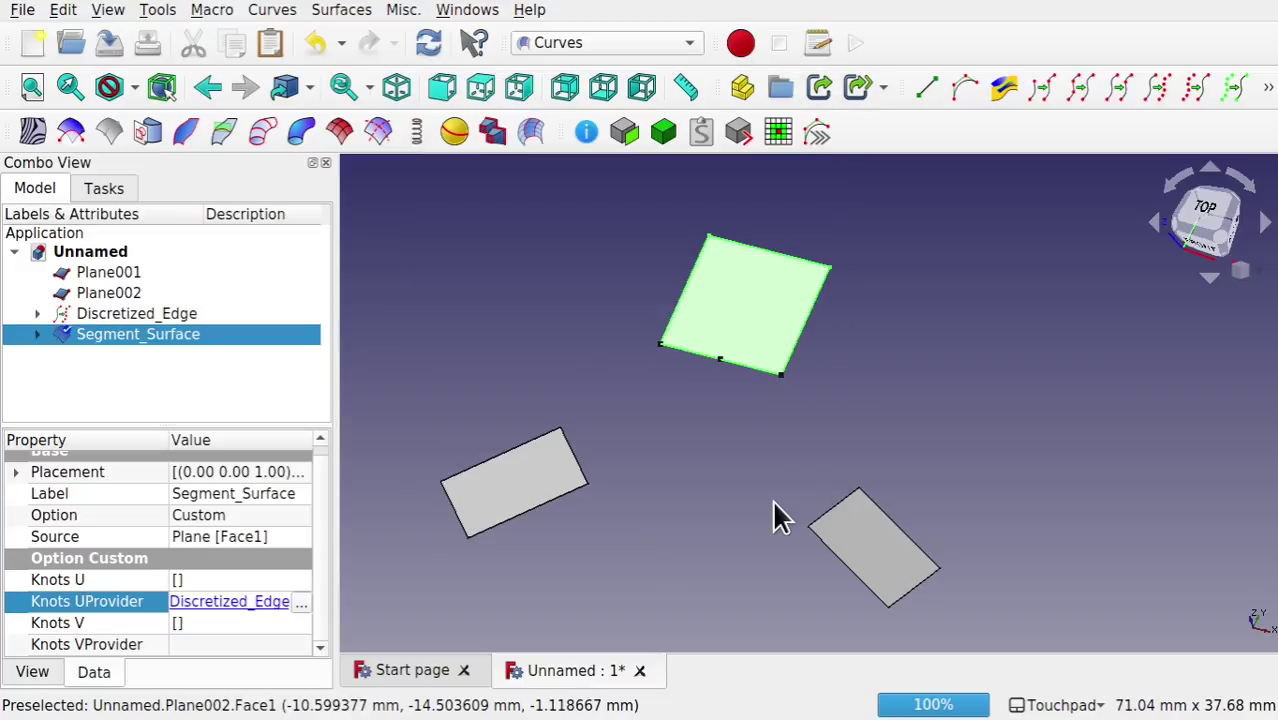
pyautogui.click(869, 378)
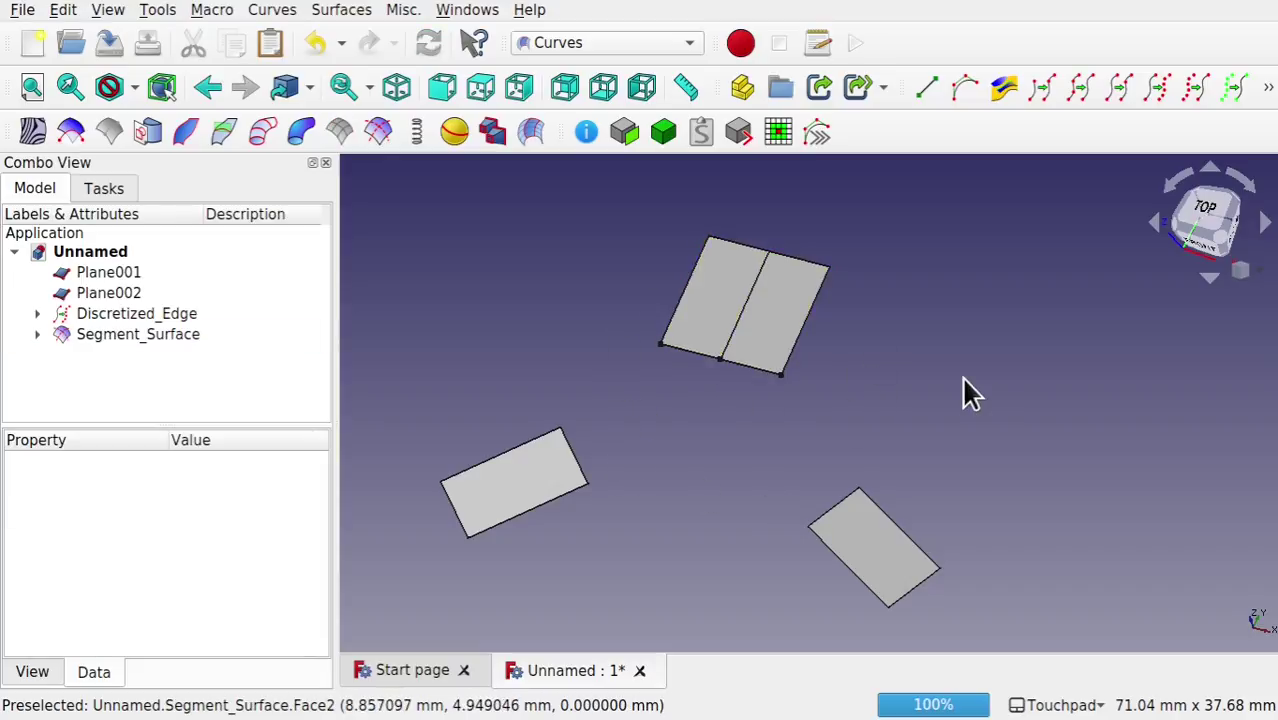
# Step: Blend the lower-left Plane002 into the left half of the top square
pyautogui.click(534, 492)
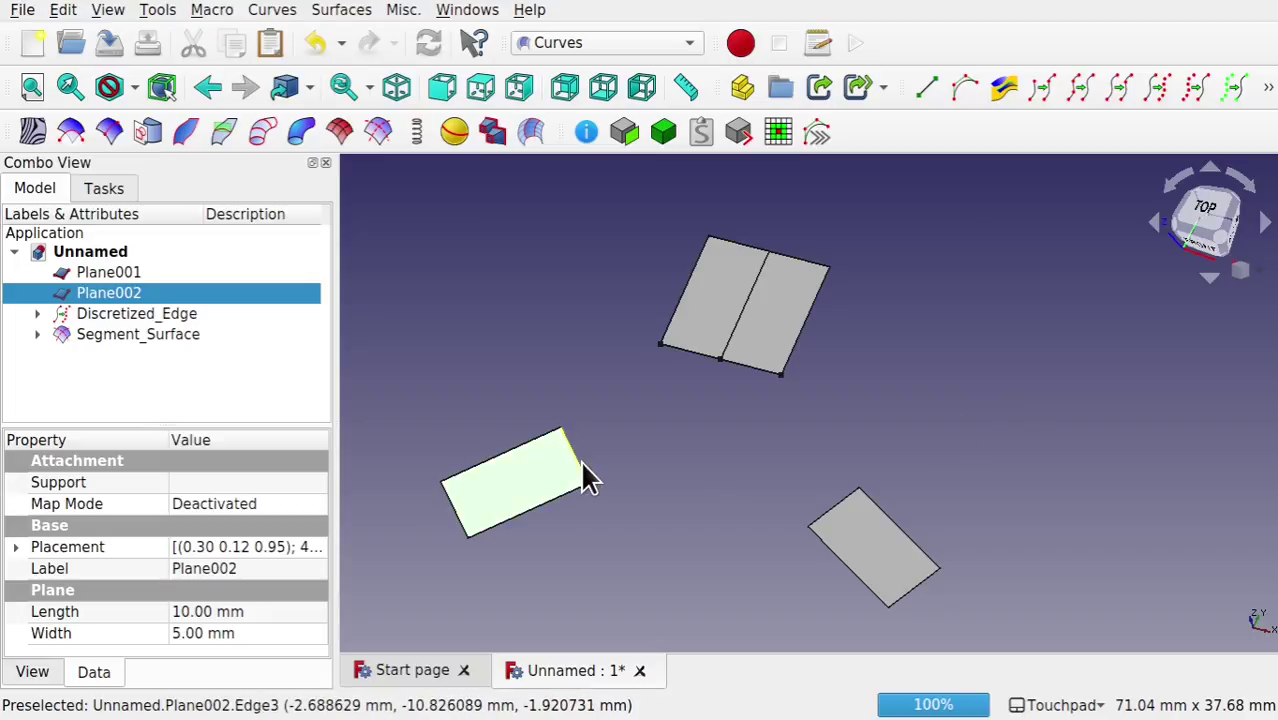
pyautogui.keyDown('ctrl'); pyautogui.click(688, 350); pyautogui.keyUp('ctrl')
pyautogui.keyDown('ctrl'); pyautogui.click(724, 288); pyautogui.keyUp('ctrl')
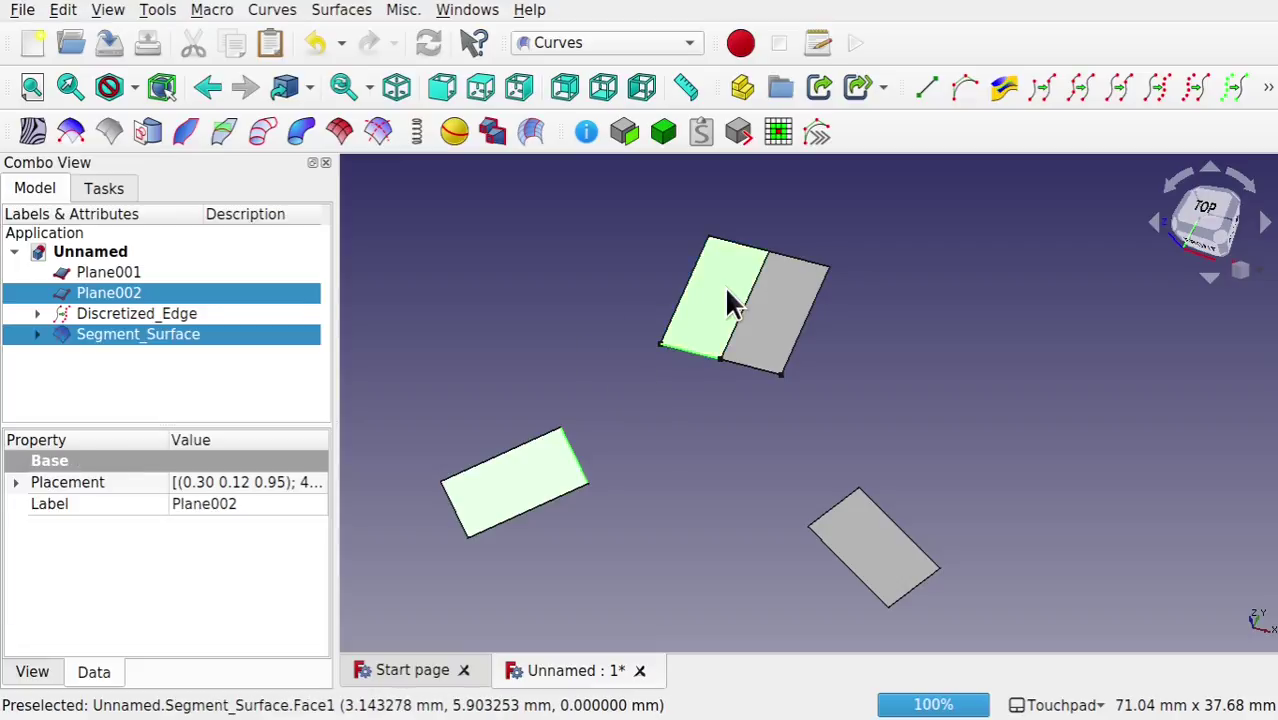
pyautogui.click(531, 133)
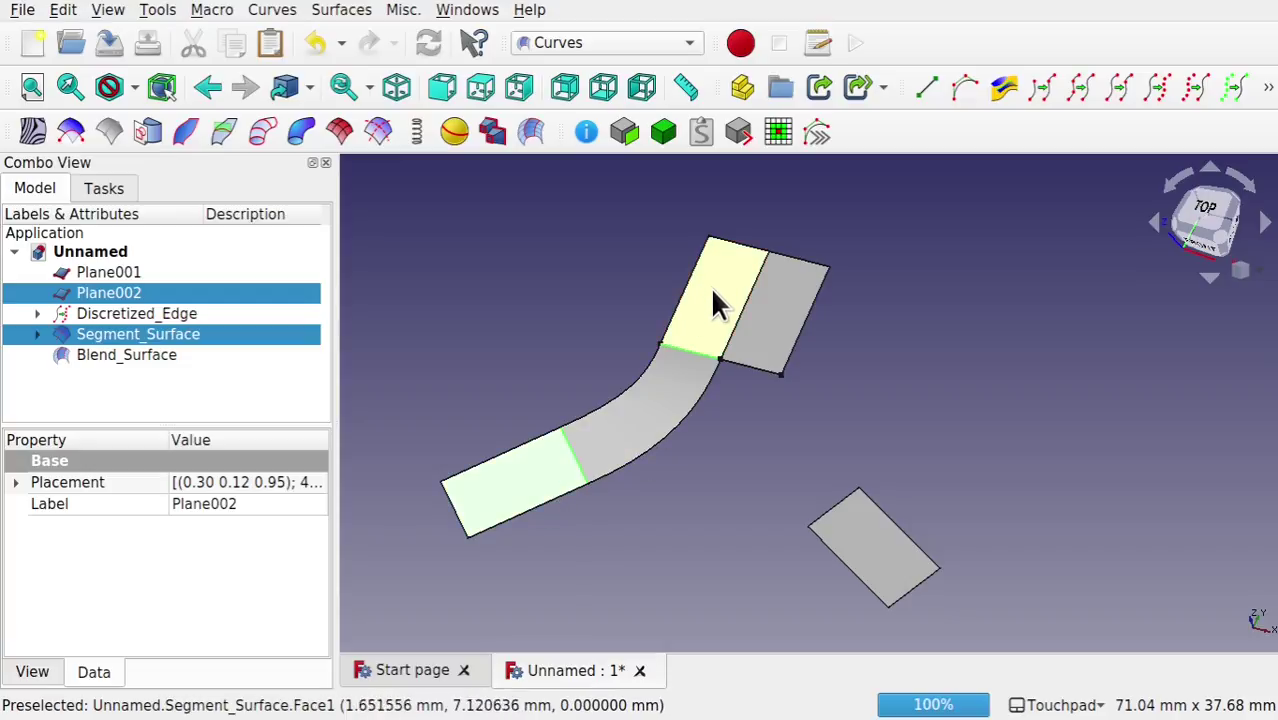
# Step: Blend the lower-right Plane001 into the right half of the top square
pyautogui.click(868, 538)
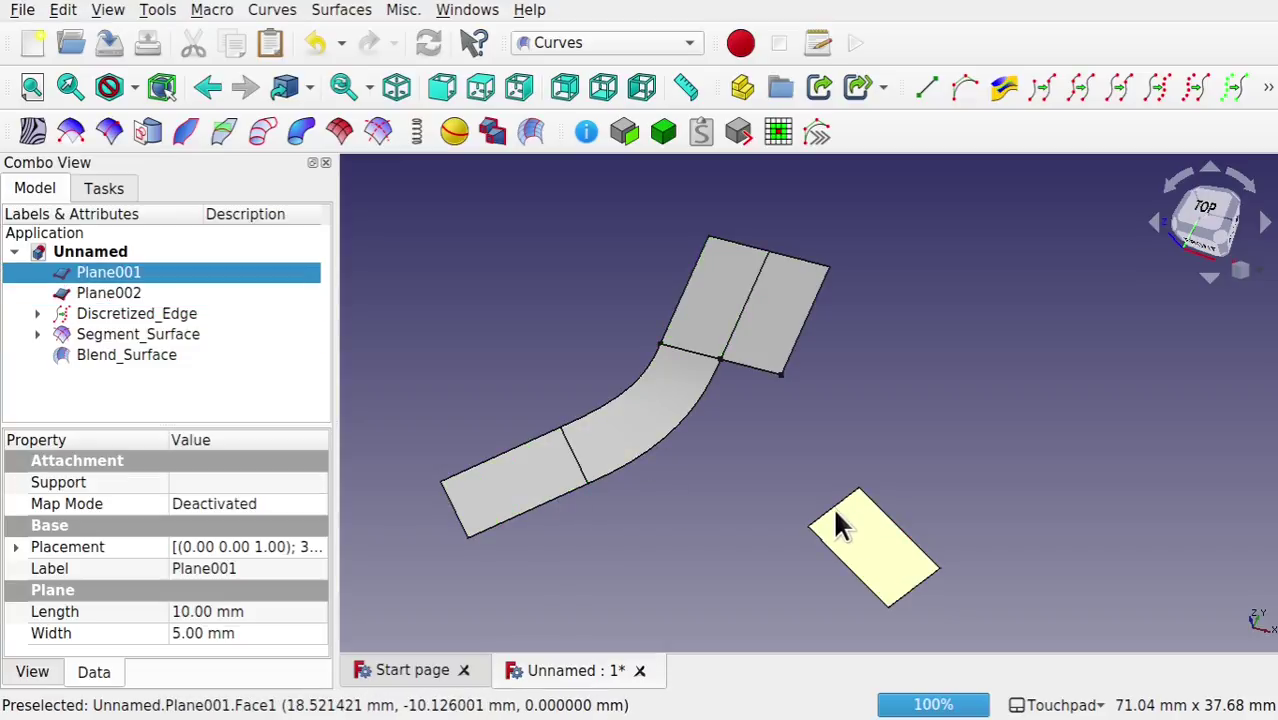
pyautogui.keyDown('ctrl'); pyautogui.click(757, 365); pyautogui.keyUp('ctrl')
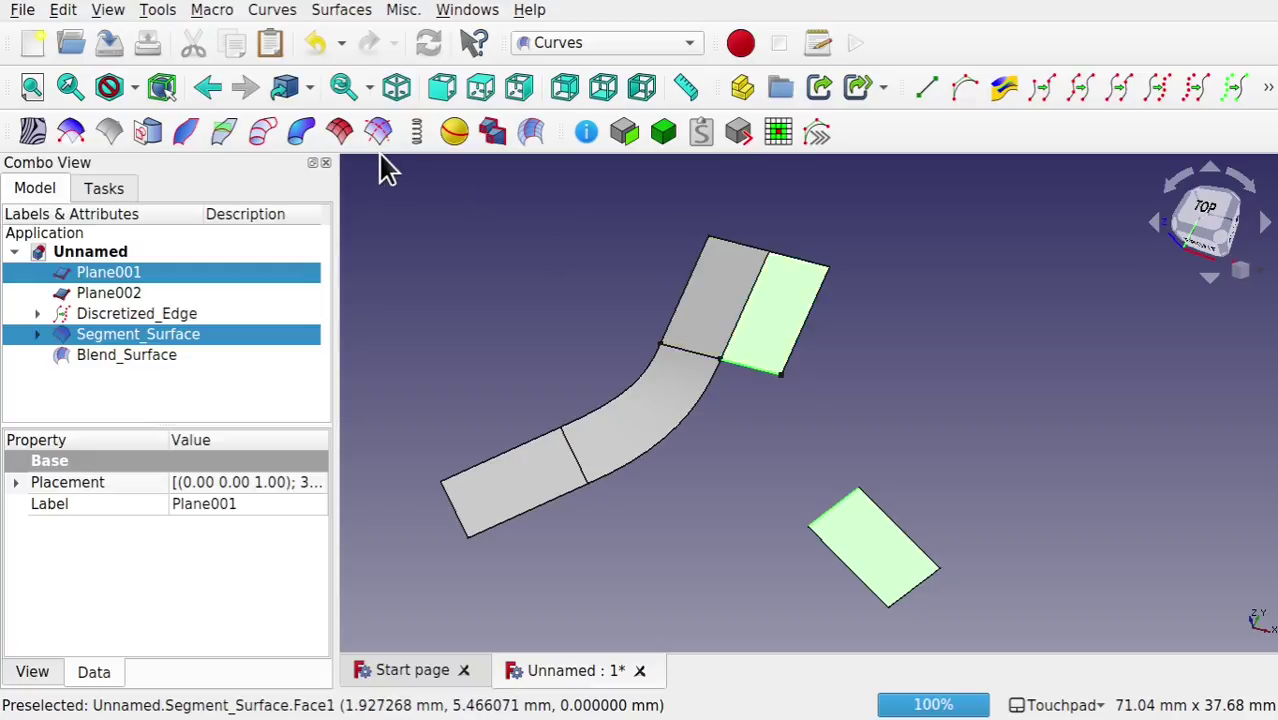
pyautogui.click(530, 131)
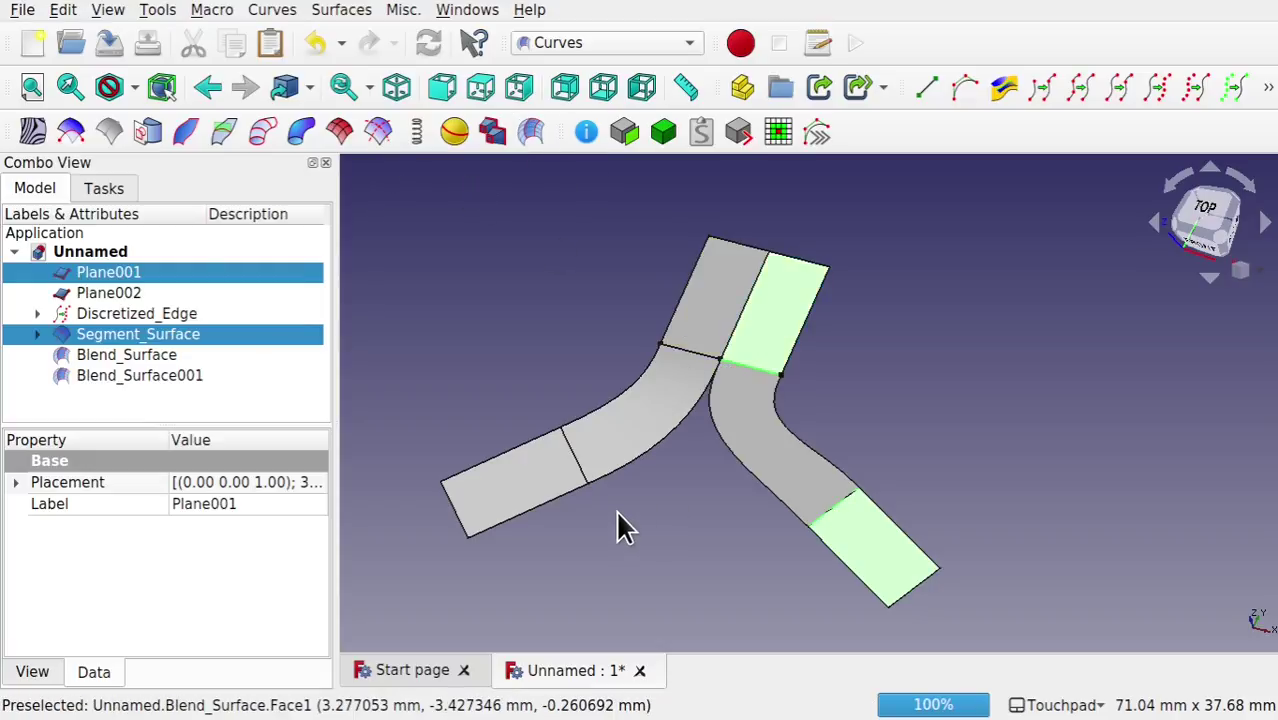
pyautogui.click(753, 322)
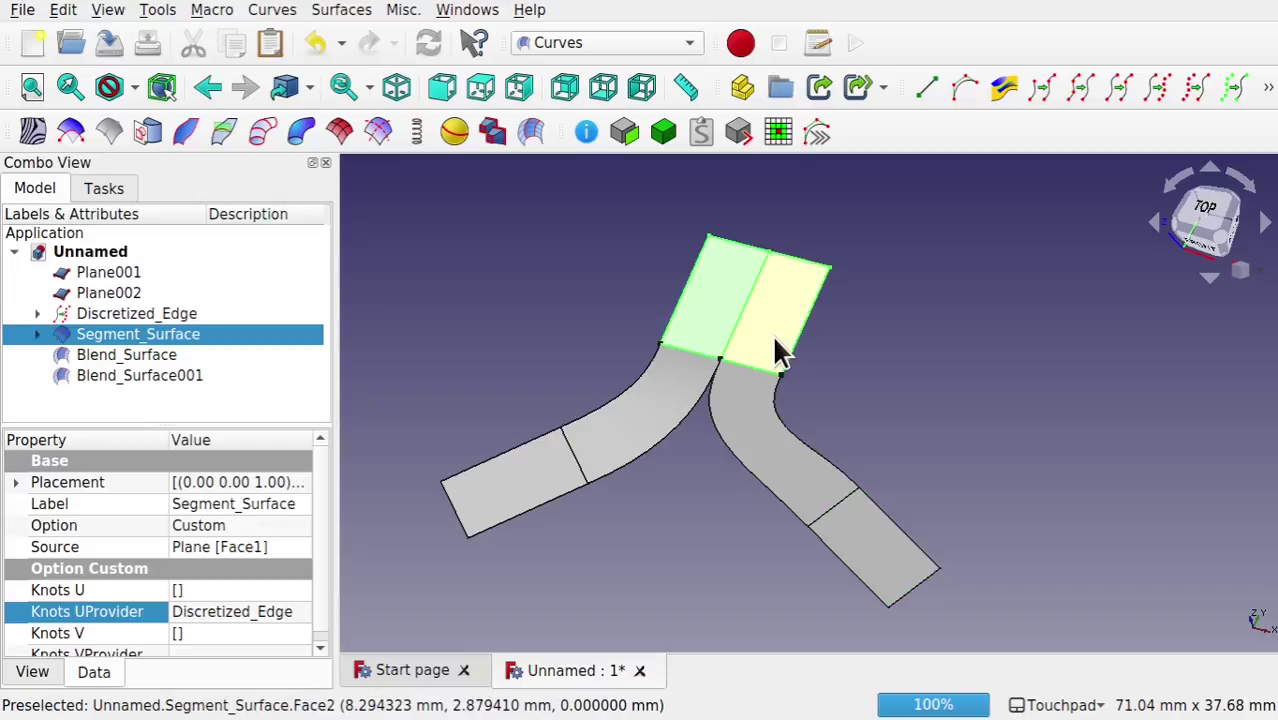
pyautogui.click(881, 441)
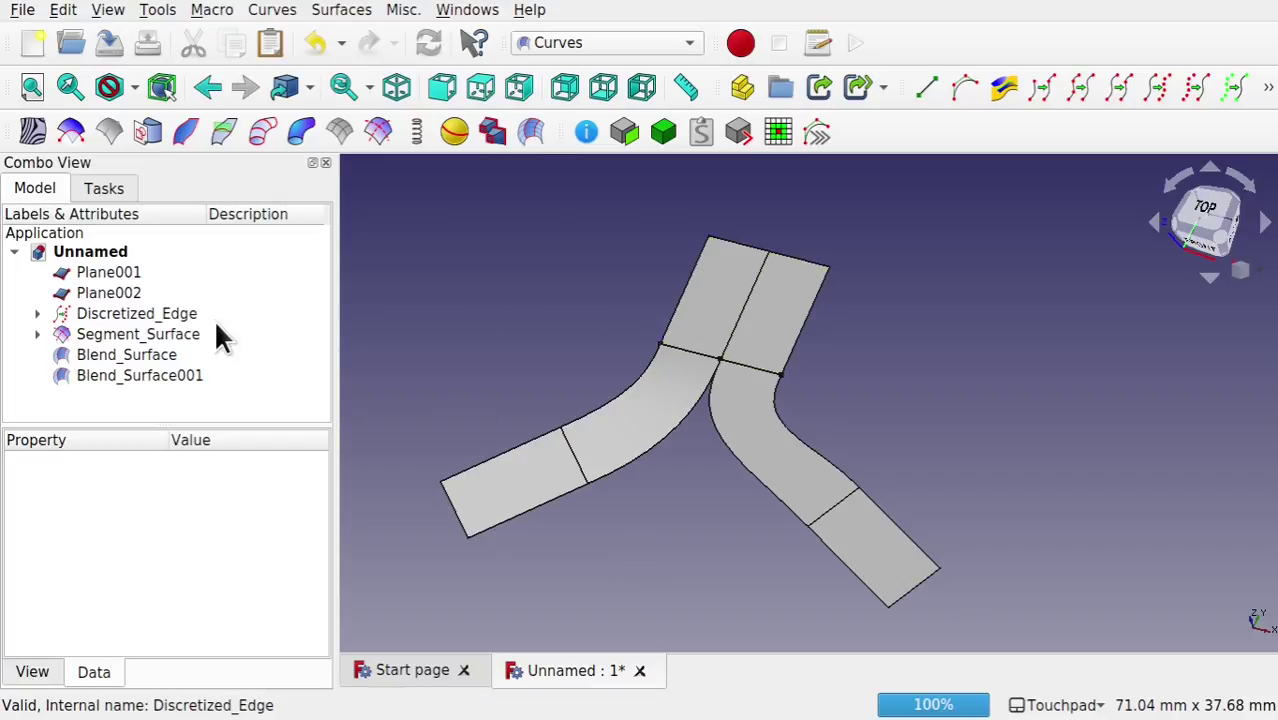
# Step: Change Discretized_Edge's Number from 3 to 5, splitting the top square into four strips
pyautogui.click(175, 314)
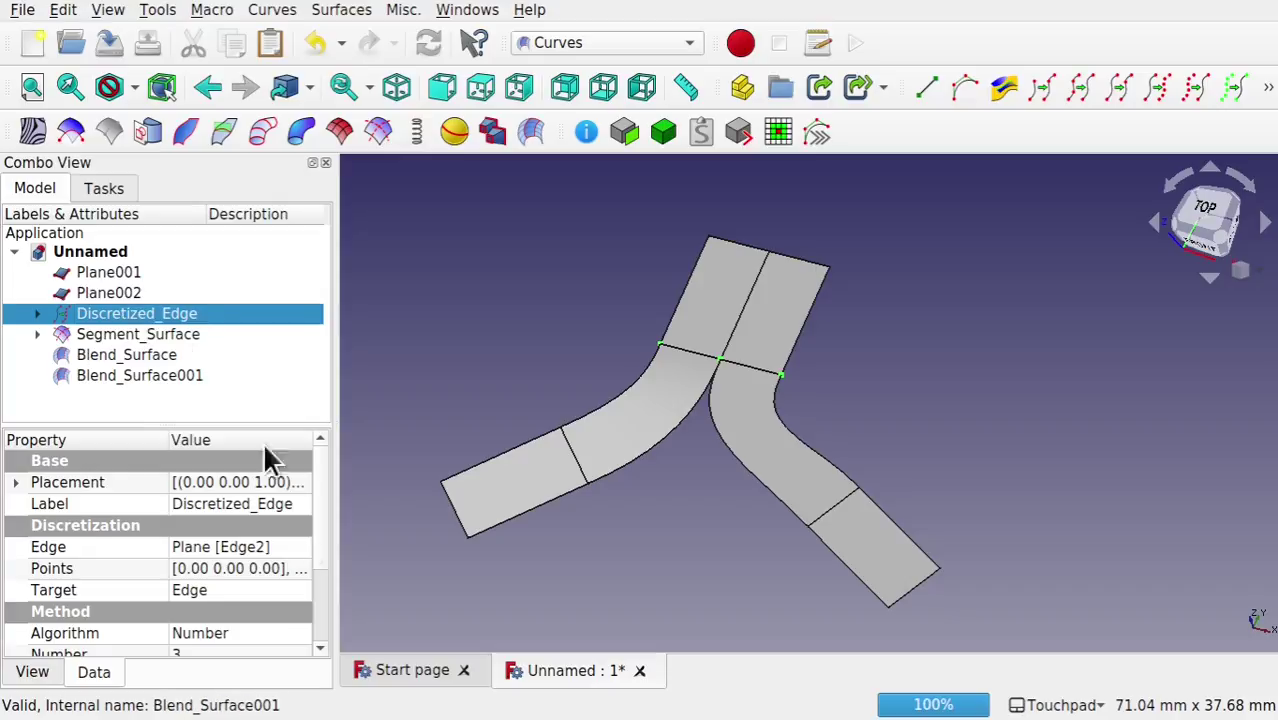
pyautogui.scroll(-2, 320, 530)
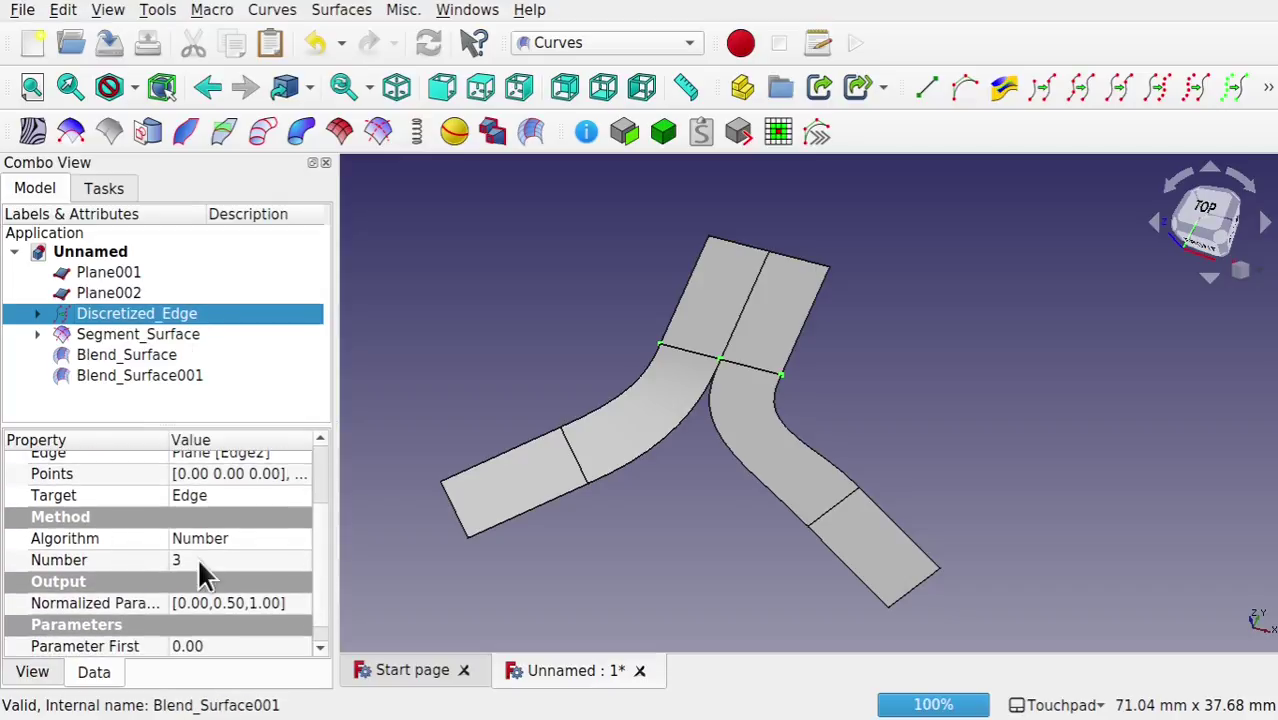
pyautogui.click(199, 560)
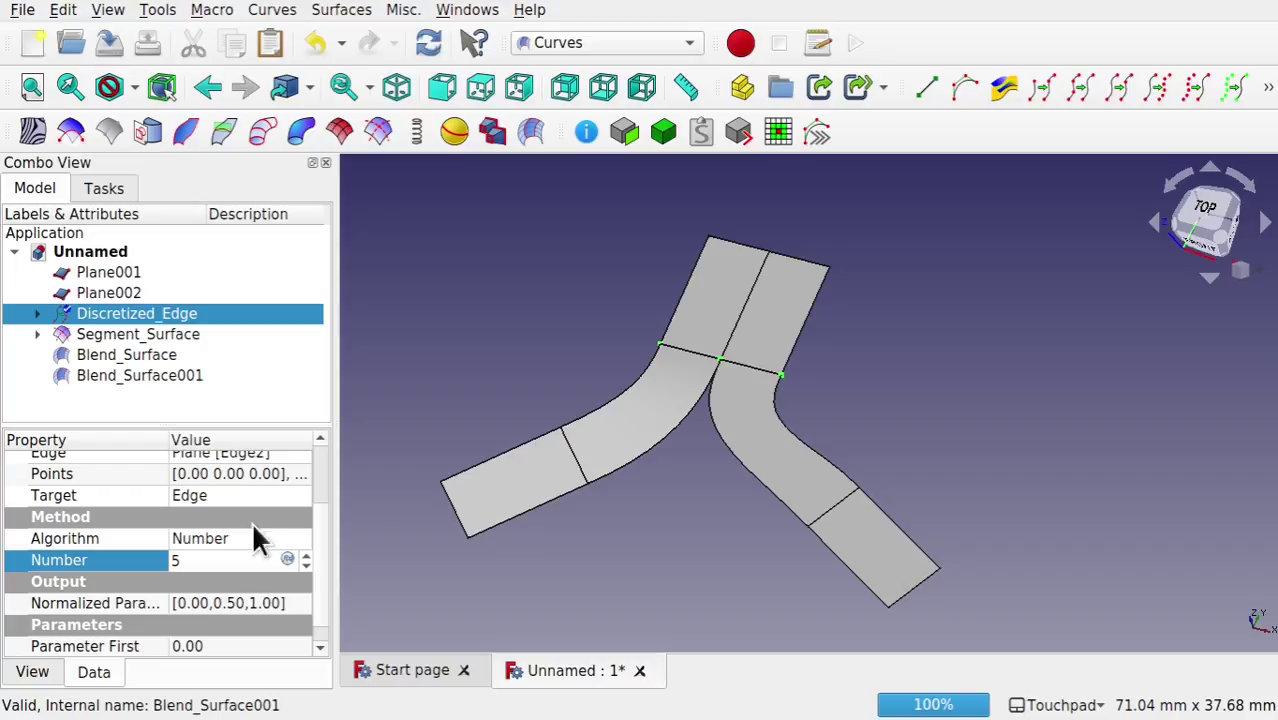
pyautogui.click(425, 582)
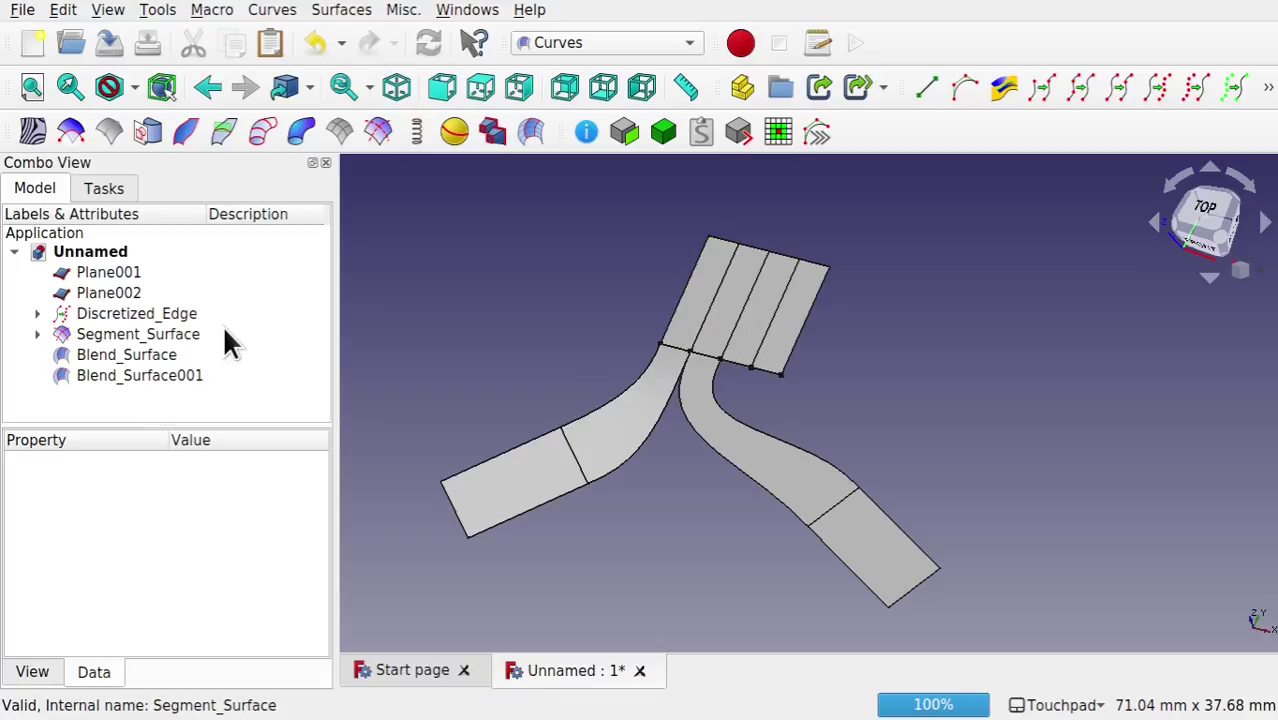
# Step: Link Segment_Surface's Knots VProvider to Discretized_Edge, turning the square into a 4 × 4 grid
pyautogui.click(152, 334)
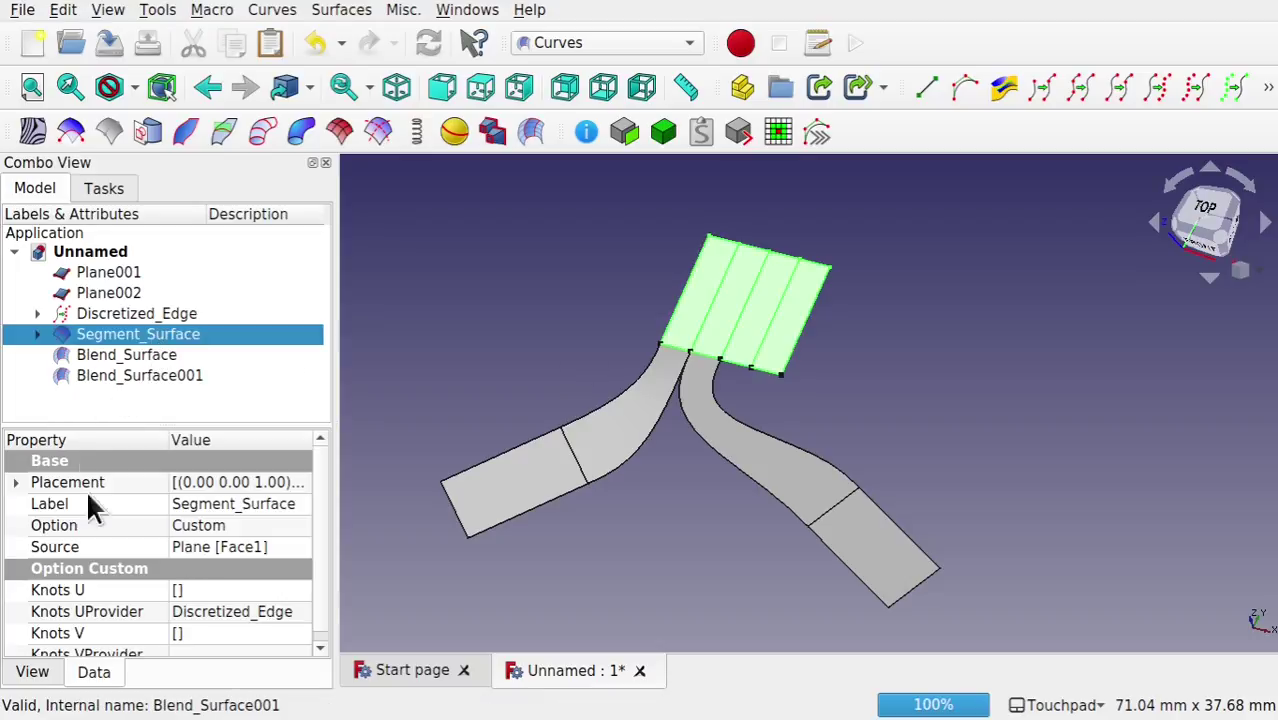
pyautogui.scroll(-1, 313, 529)
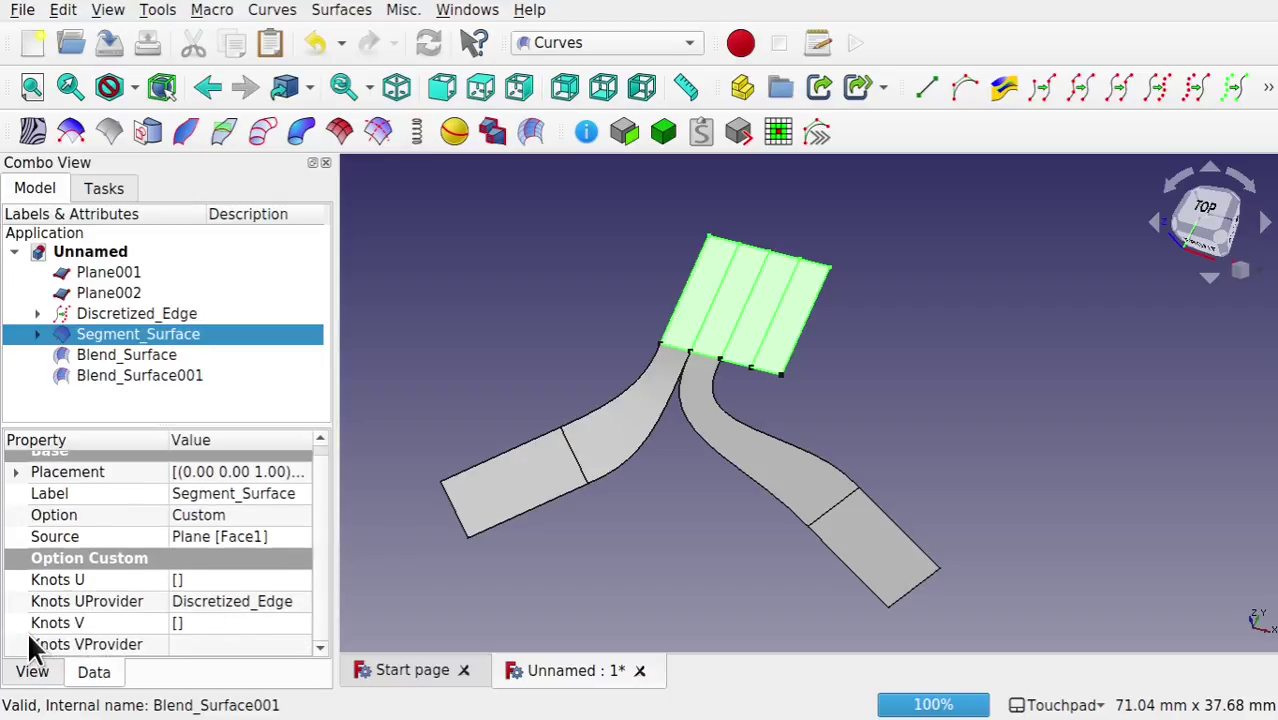
pyautogui.click(296, 648)
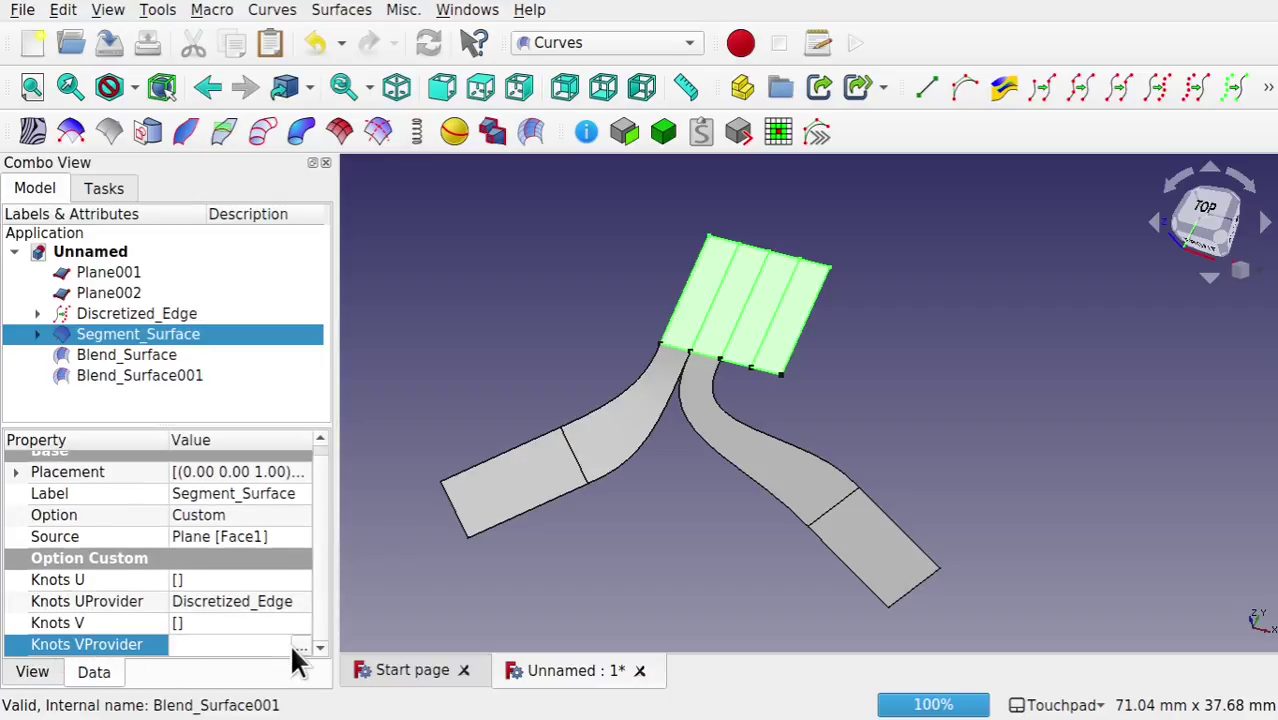
pyautogui.click(300, 647)
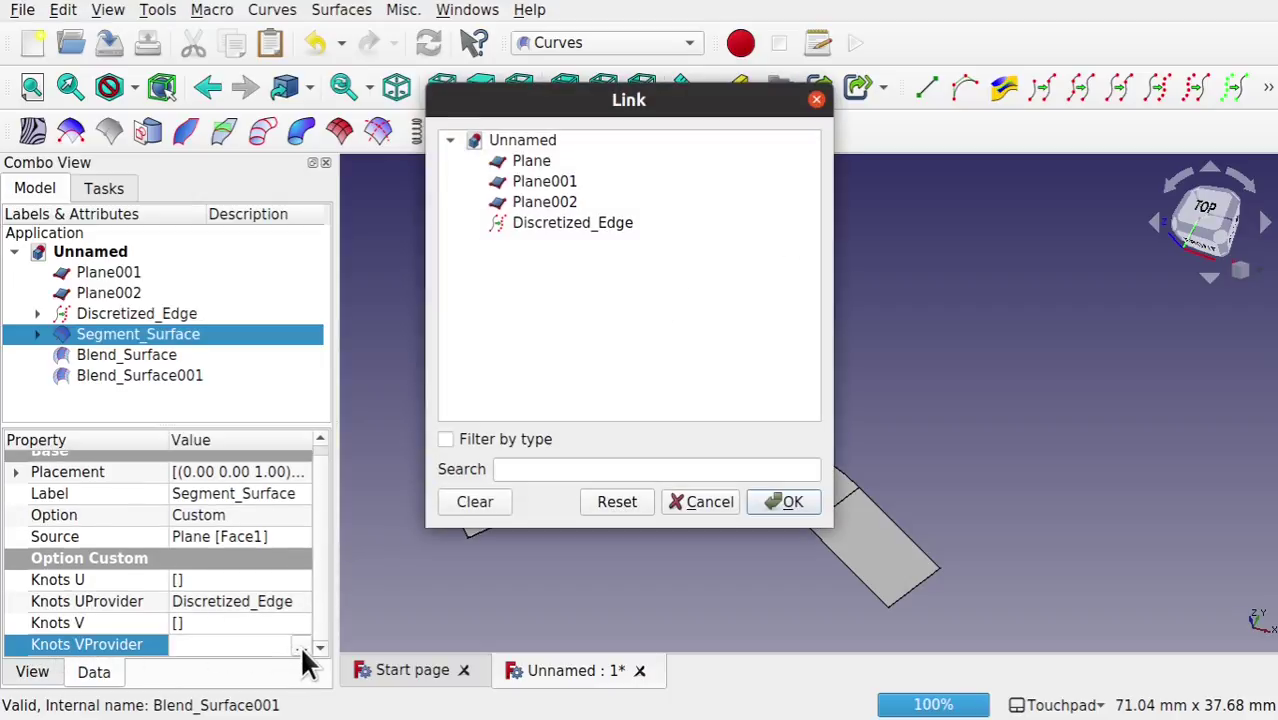
pyautogui.click(605, 223)
pyautogui.click(784, 502)
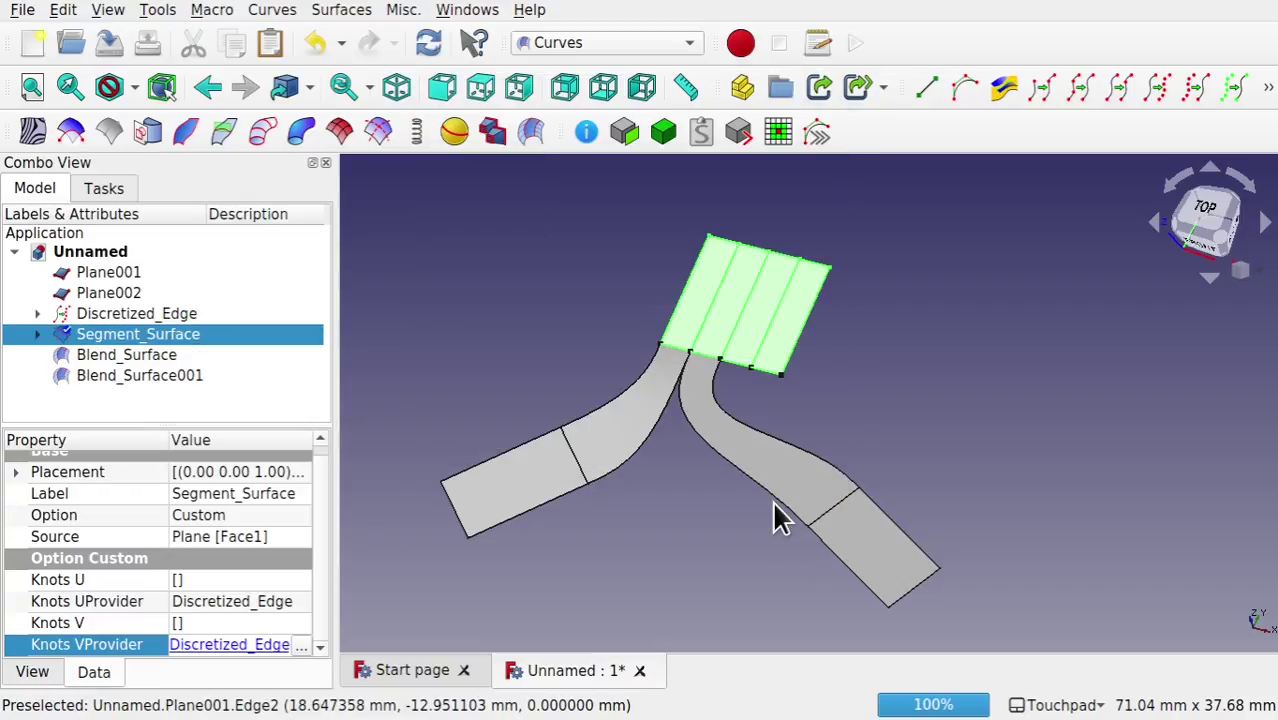
pyautogui.click(862, 406)
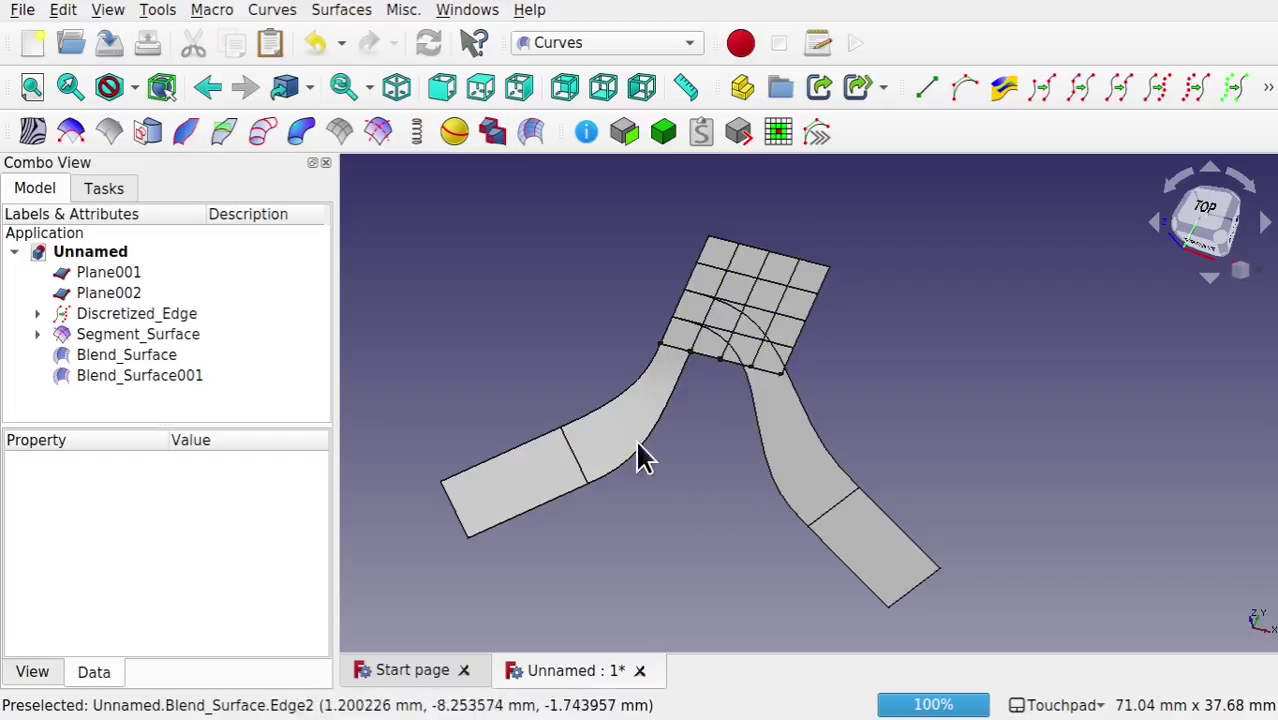
pyautogui.click(160, 385)
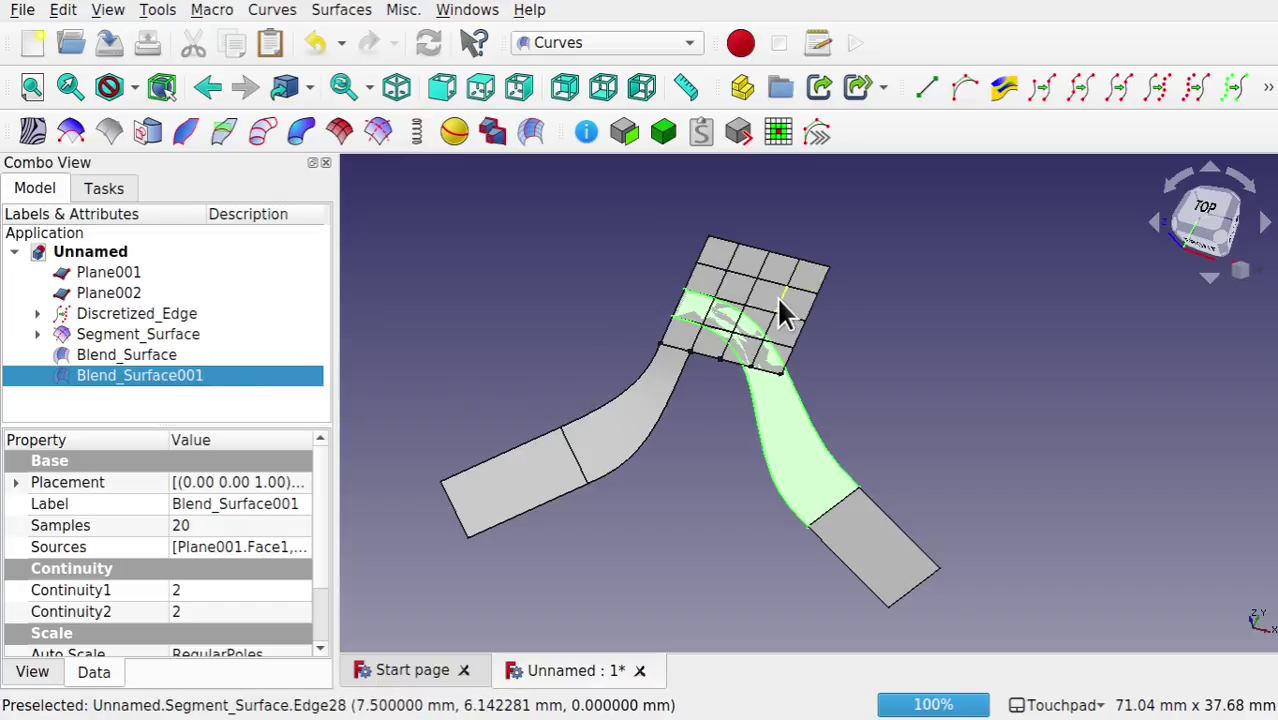
# Step: Delete Blend_Surface001 and Blend_Surface
pyautogui.click(506, 366)
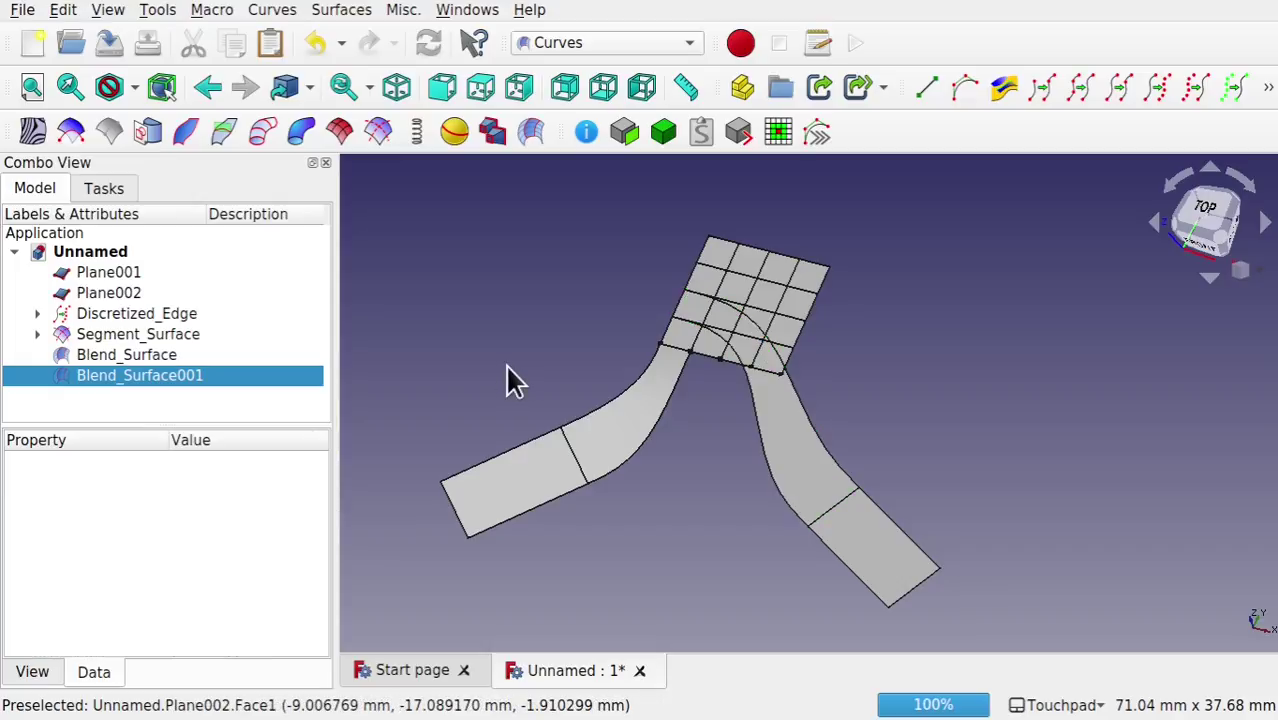
pyautogui.click(138, 377)
pyautogui.press('Delete')
pyautogui.click(125, 361)
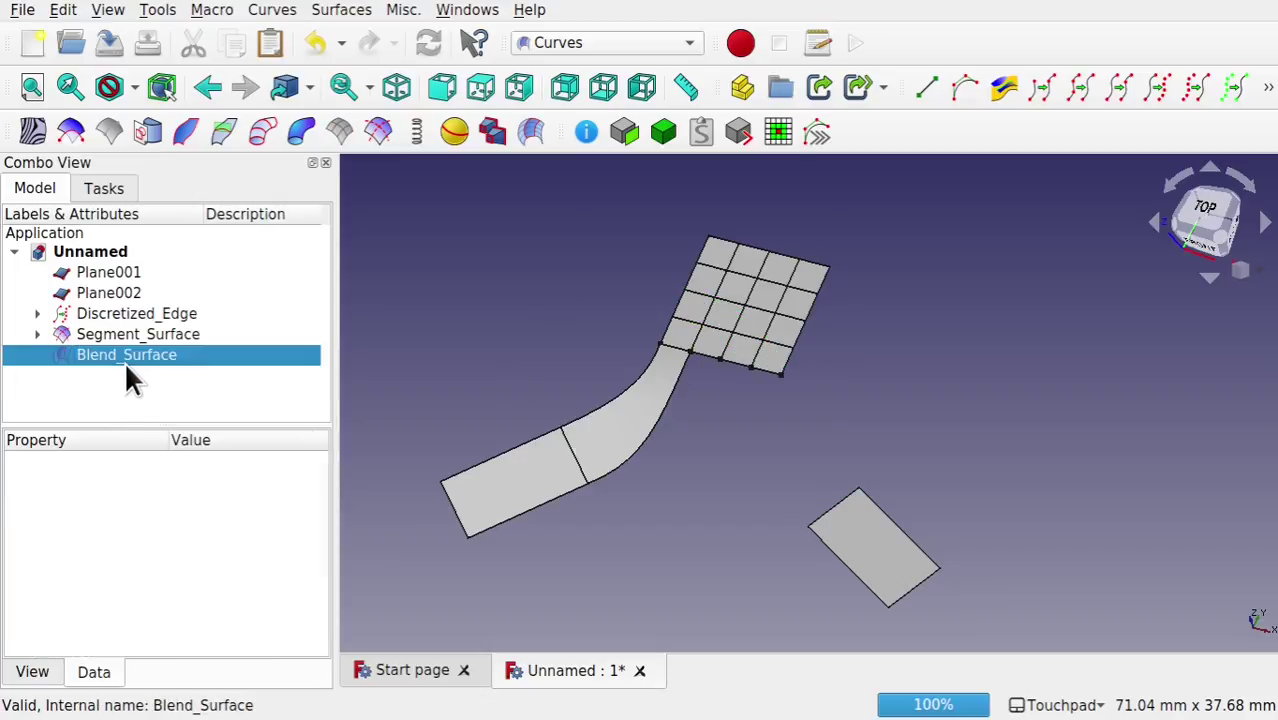
pyautogui.press('Delete')
# Step: Delete Plane001 through Segment_Surface, then the remaining Plane
pyautogui.click(104, 276)
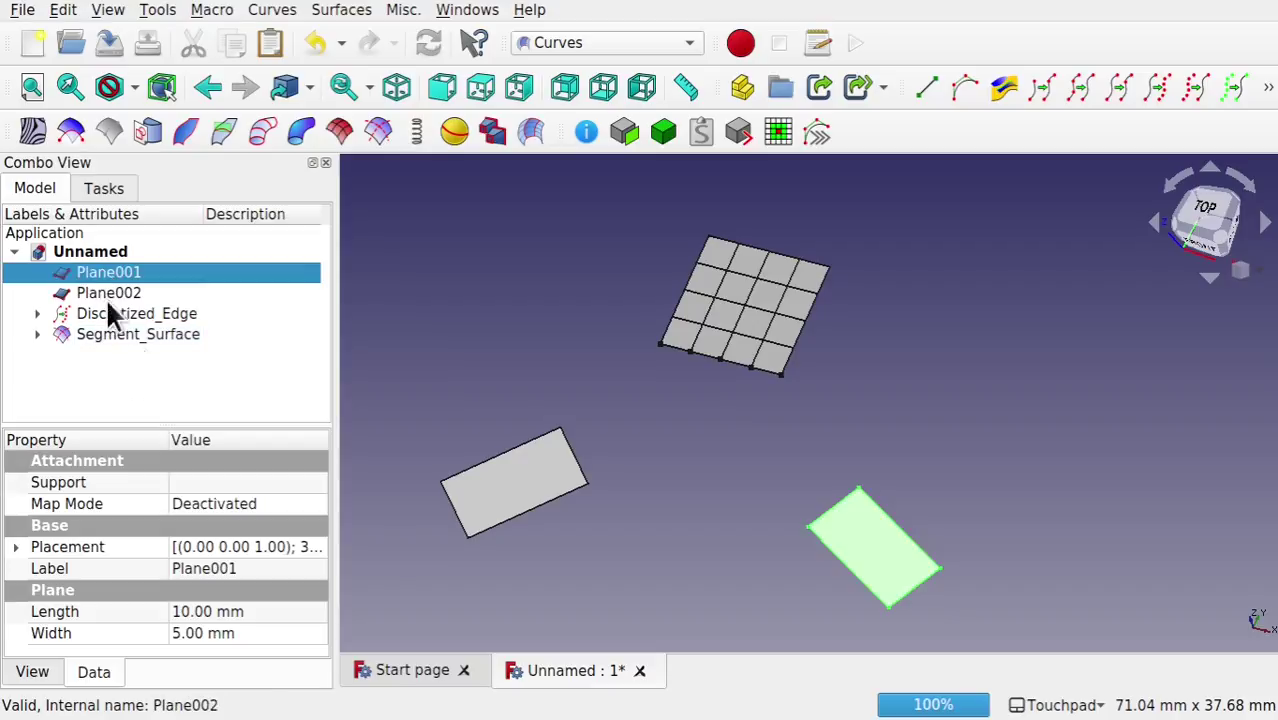
pyautogui.keyDown('shift'); pyautogui.click(130, 330); pyautogui.keyUp('shift')
pyautogui.press('Delete')
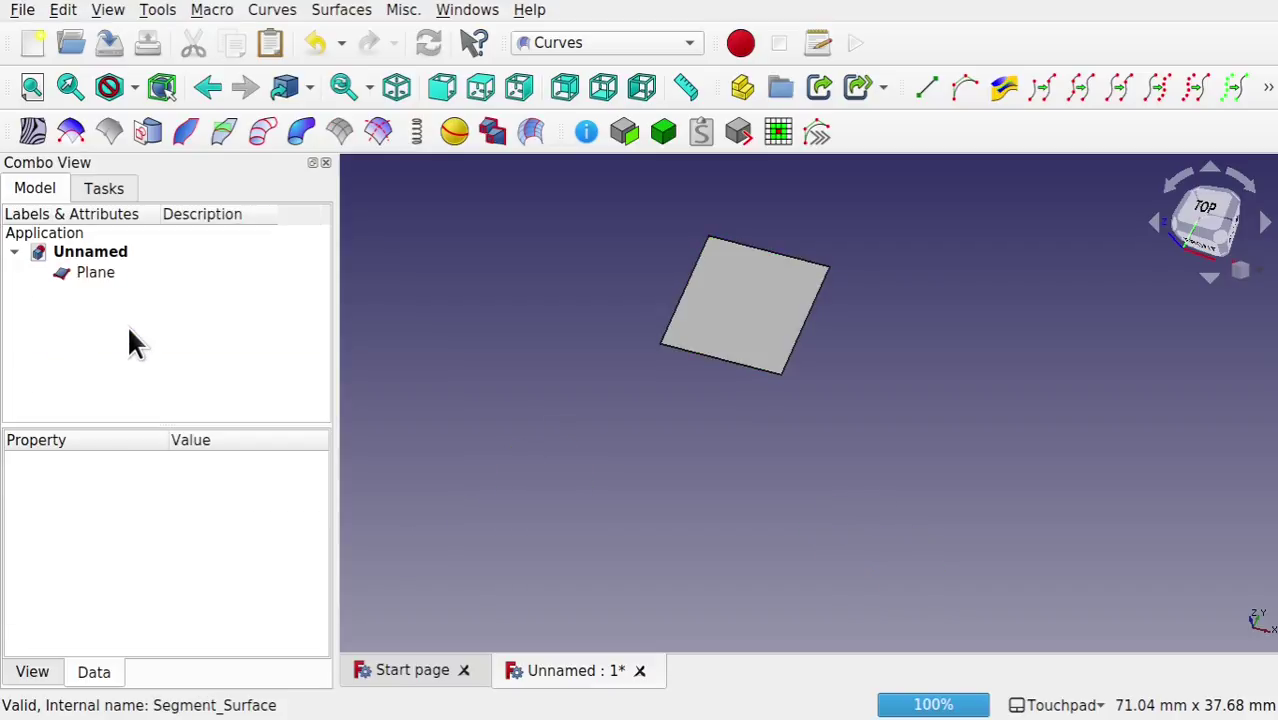
pyautogui.click(93, 274)
pyautogui.press('Delete')
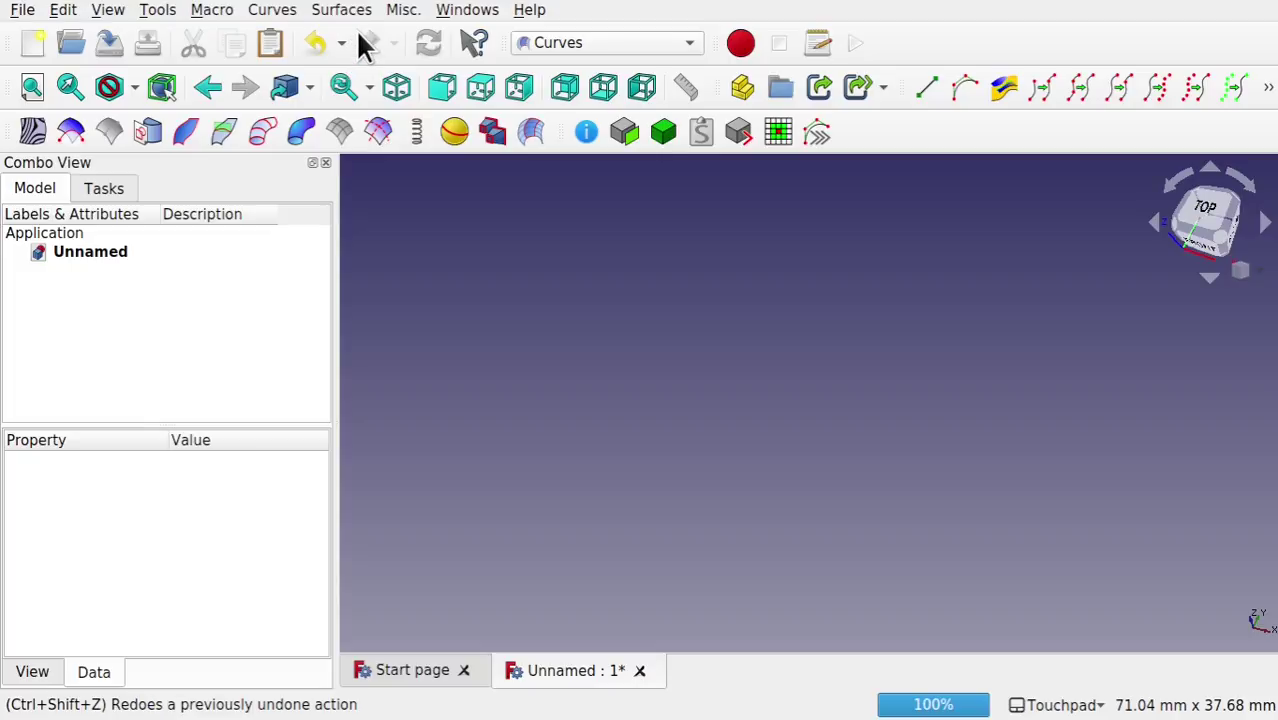
# Step: Switch to the Part workbench and add Cylinder, Cylinder001 and Cylinder002
pyautogui.click(548, 50)
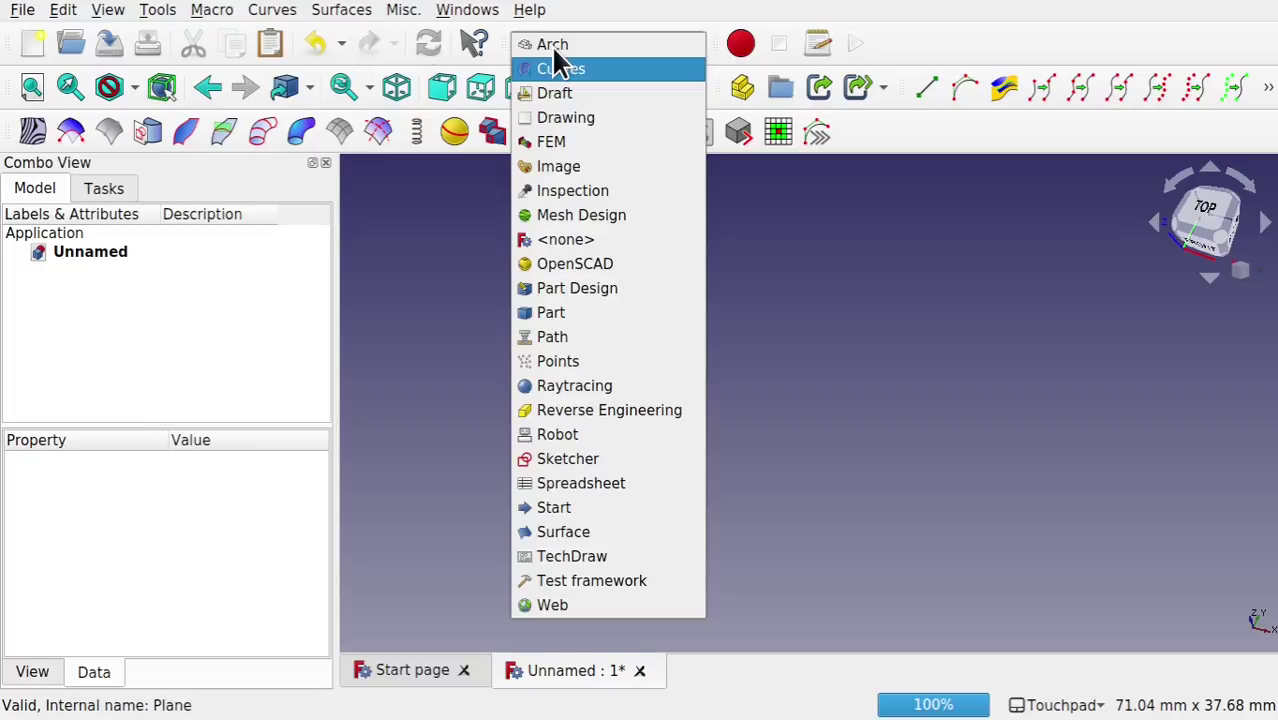
pyautogui.click(566, 318)
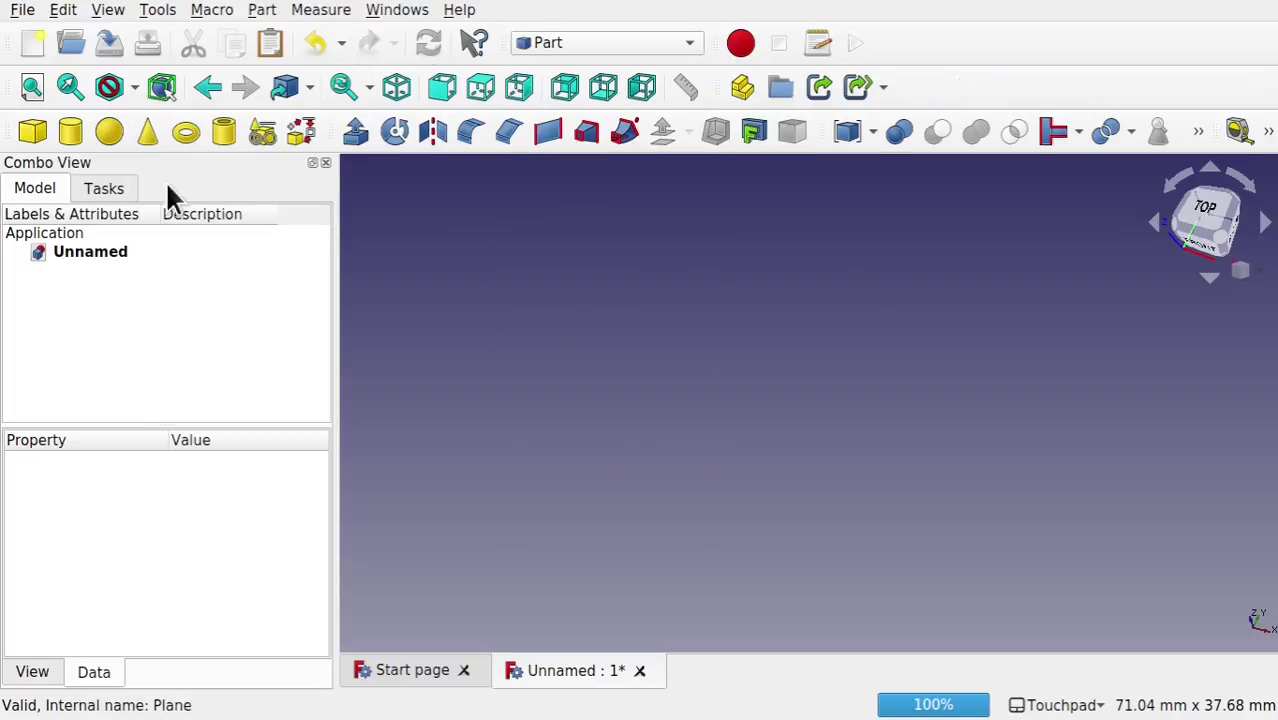
pyautogui.click(75, 134)
pyautogui.click(75, 134)
pyautogui.click(75, 134)
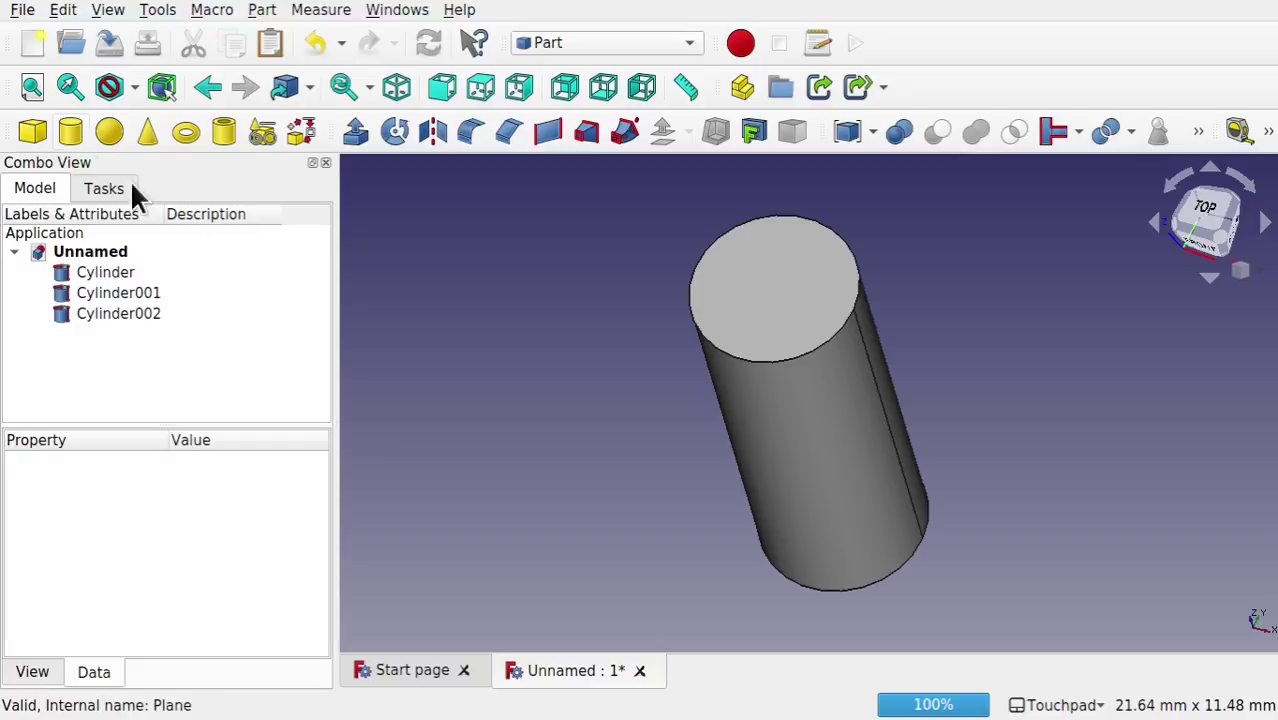
pyautogui.scroll(-3, 597, 380)
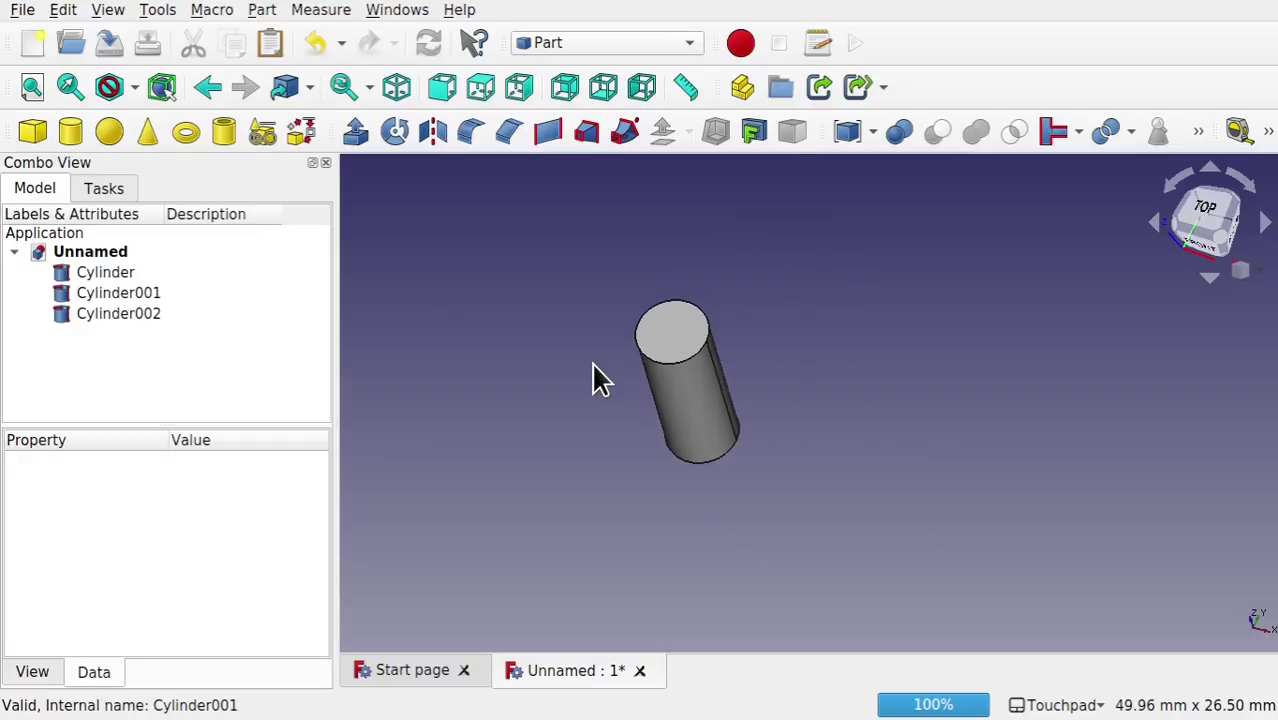
pyautogui.click(132, 290)
# Step: Move Cylinder001 8 mm along X, rotate it sideways and shift it 3 mm down-right
pyautogui.rightClick(132, 290)
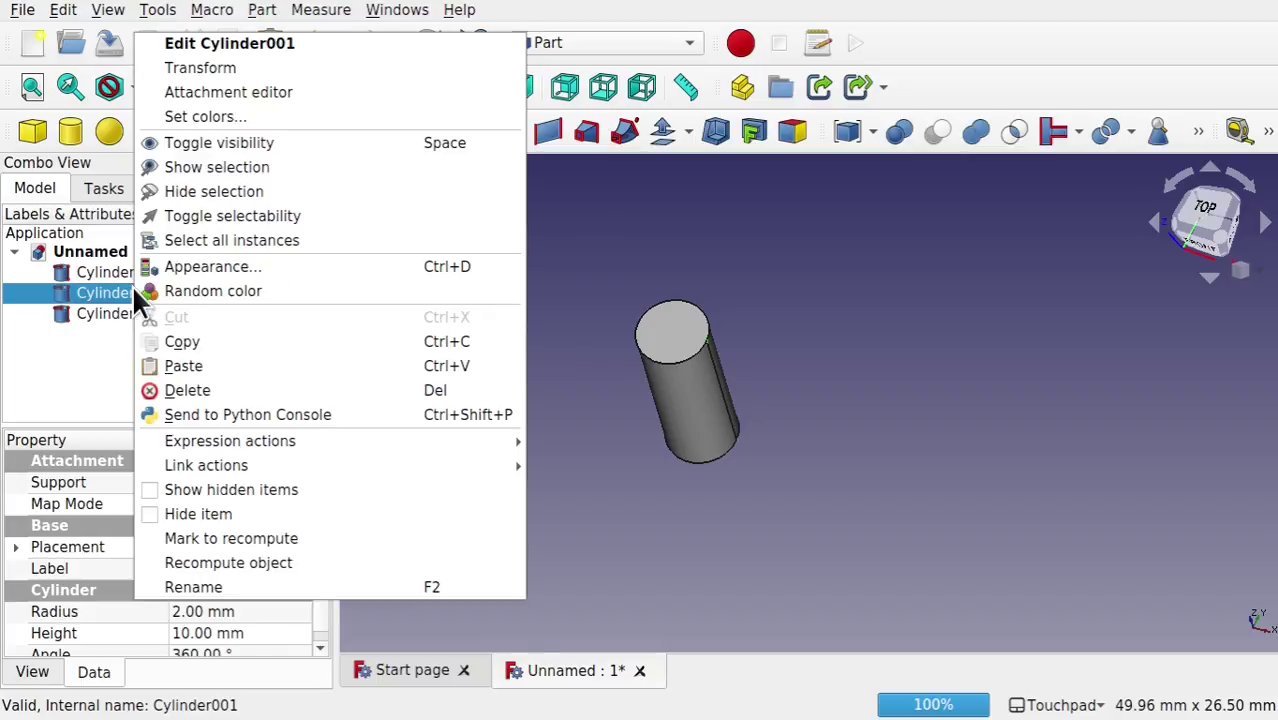
pyautogui.click(250, 69)
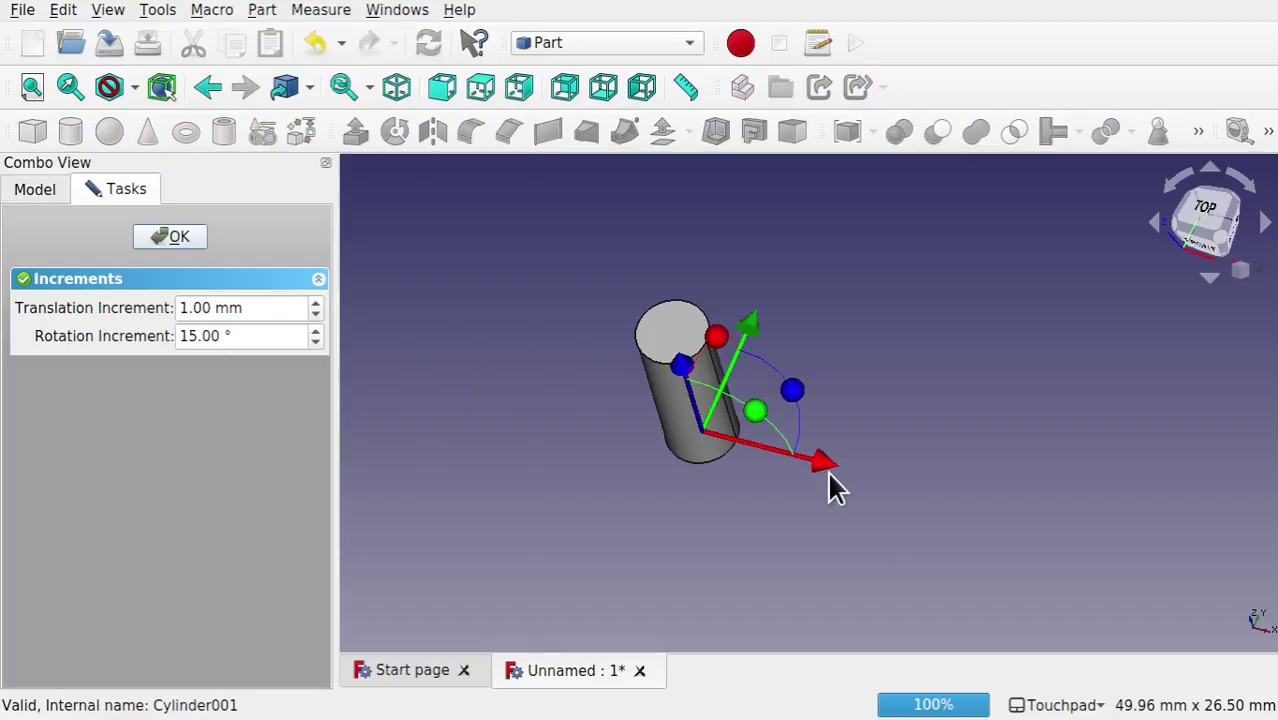
pyautogui.moveTo(826, 466); pyautogui.dragTo(964, 519)
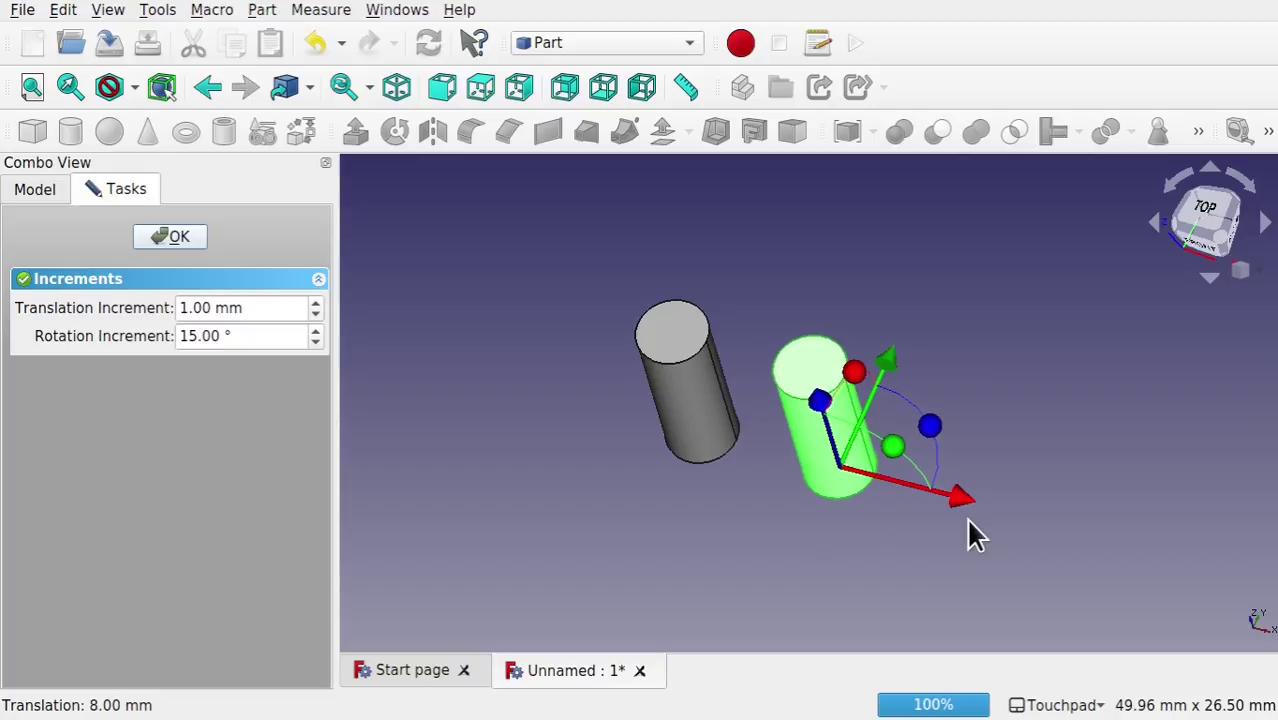
pyautogui.moveTo(897, 455); pyautogui.dragTo(988, 528)
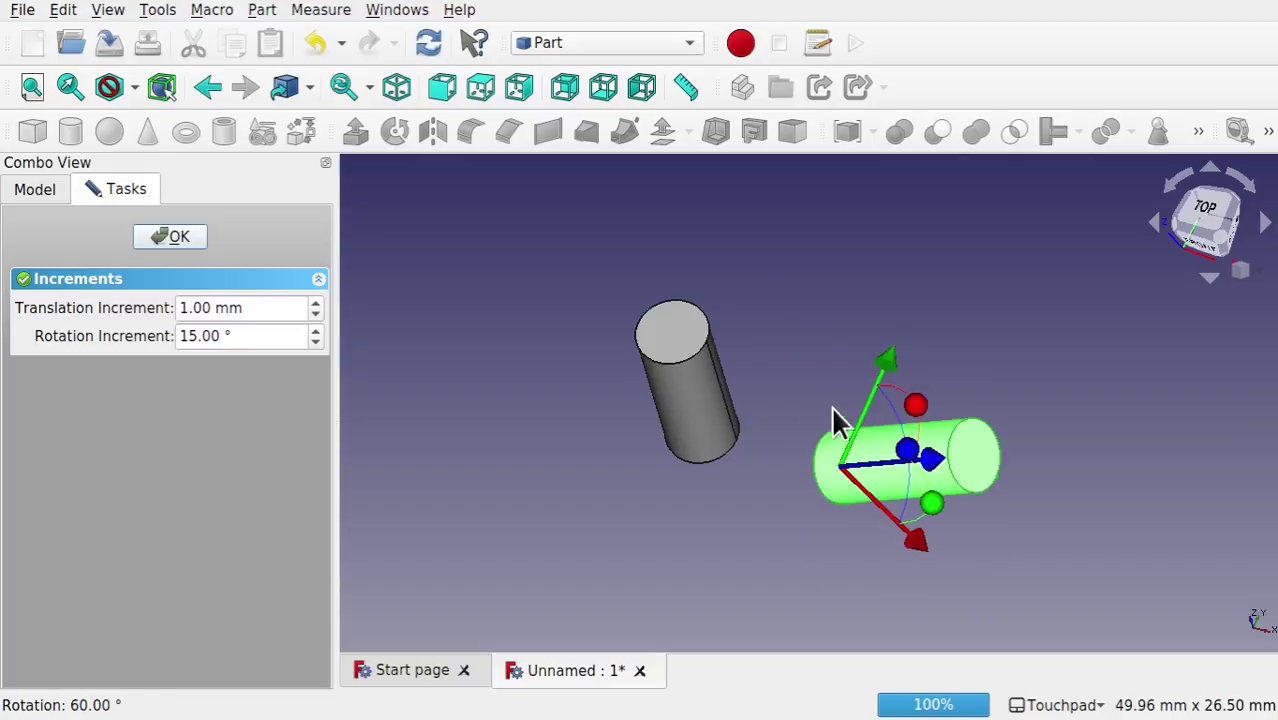
pyautogui.press('1')
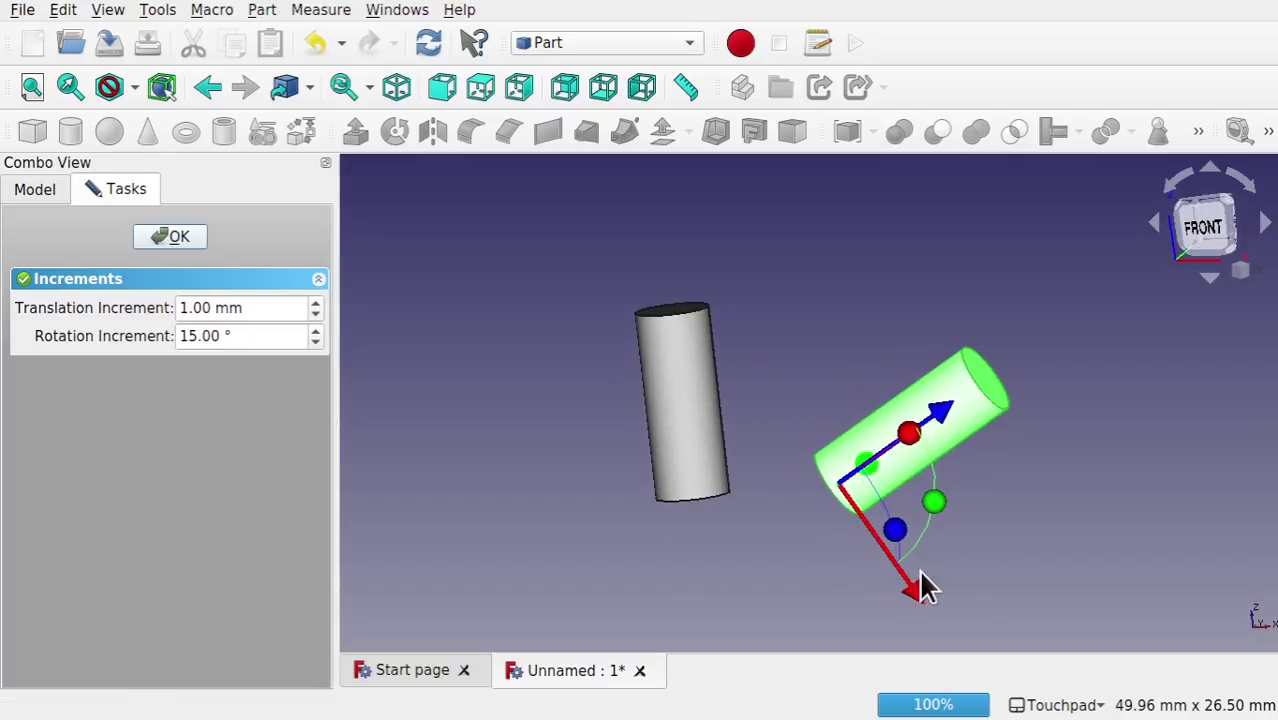
pyautogui.moveTo(922, 607); pyautogui.dragTo(970, 646)
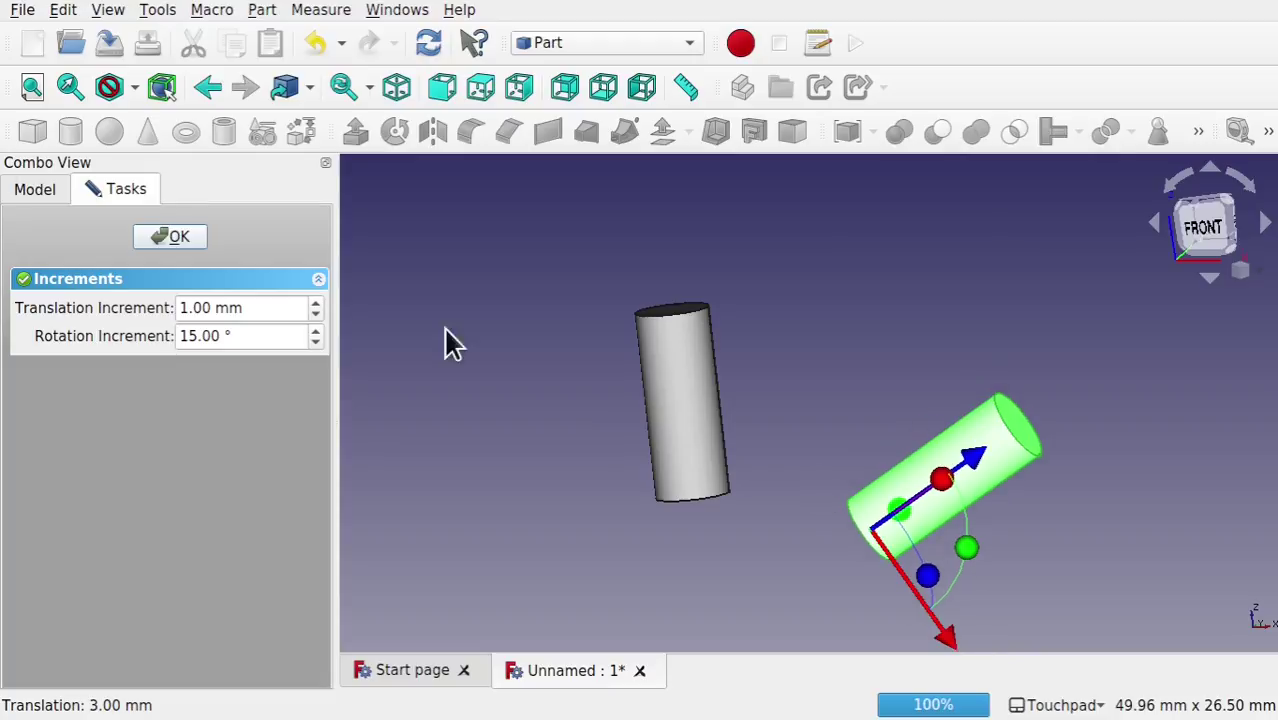
pyautogui.click(170, 237)
# Step: Tilt Cylinder about 45 degrees and slide it down-left toward the centre
pyautogui.click(104, 272)
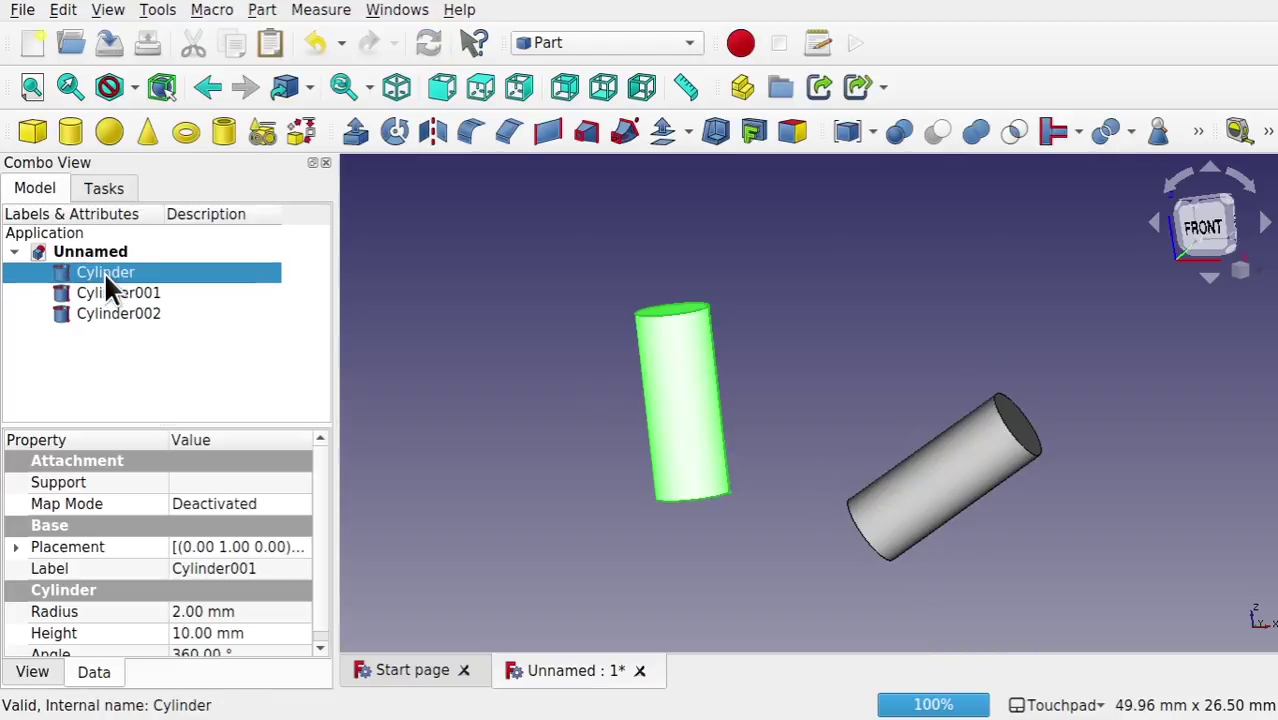
pyautogui.rightClick(104, 272)
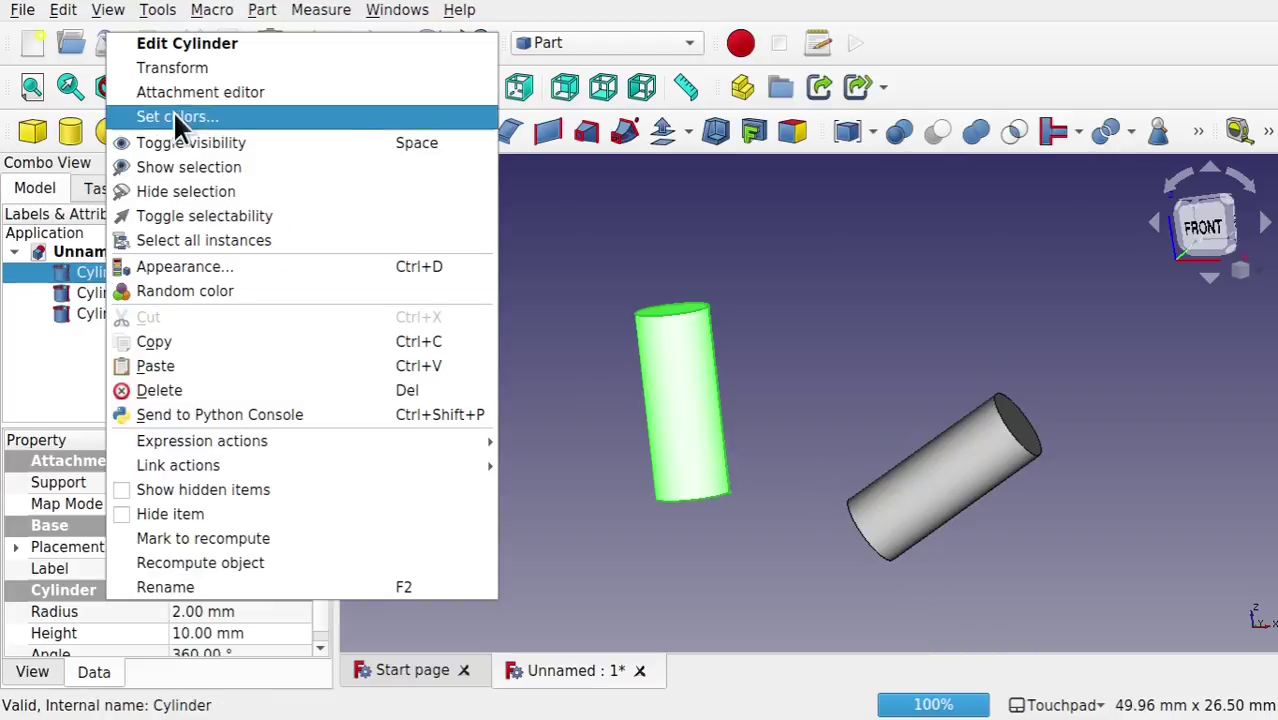
pyautogui.click(204, 68)
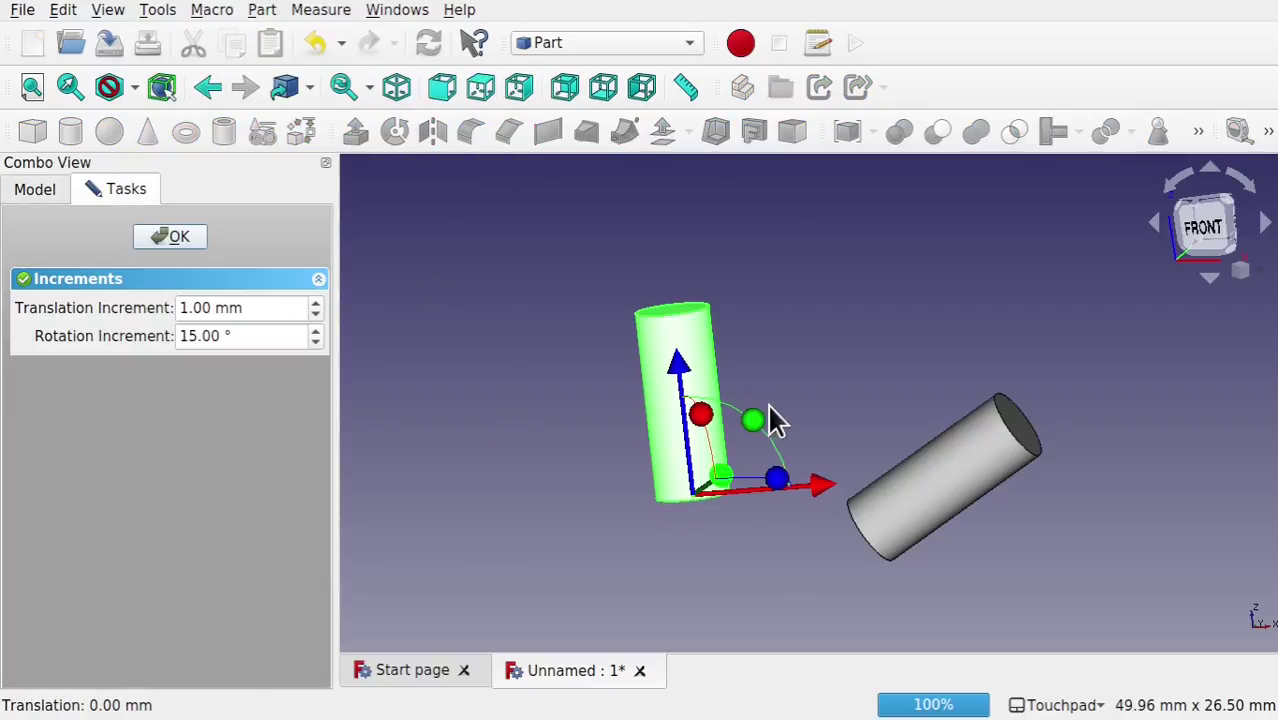
pyautogui.moveTo(755, 419); pyautogui.dragTo(684, 385)
pyautogui.moveTo(770, 430); pyautogui.dragTo(736, 465)
pyautogui.moveTo(552, 455); pyautogui.dragTo(480, 440)
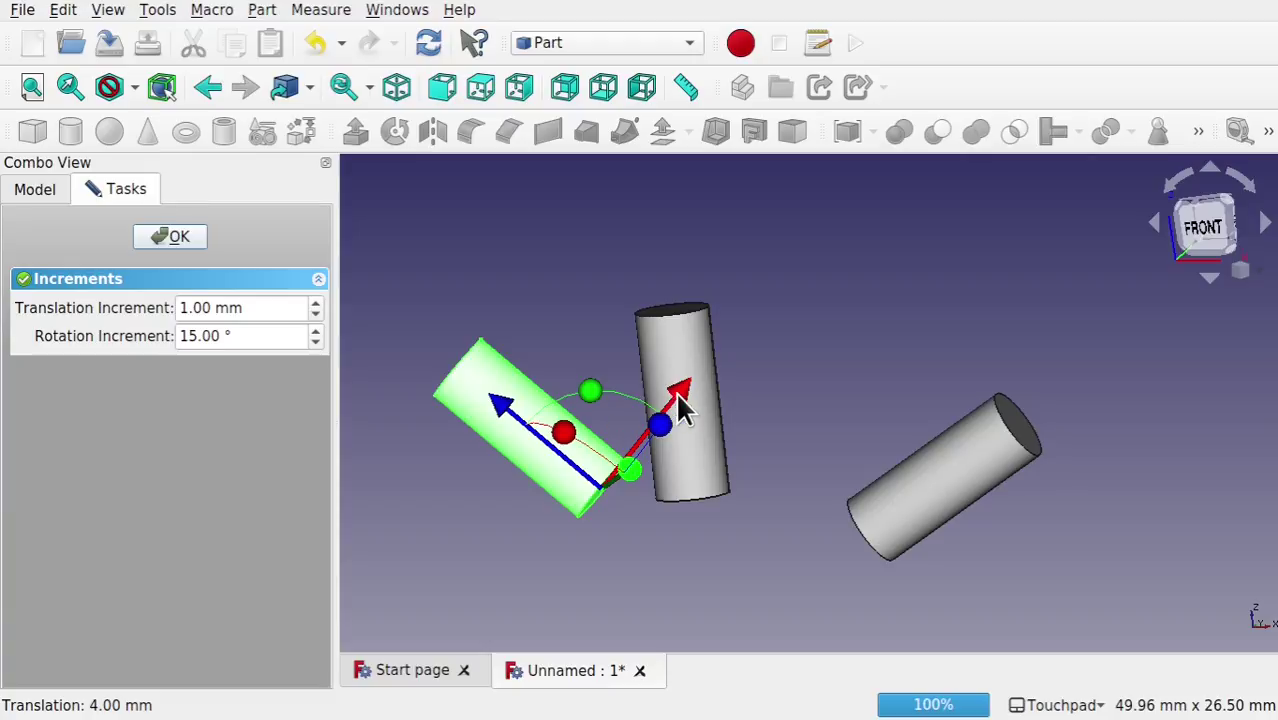
pyautogui.moveTo(679, 408); pyautogui.dragTo(633, 457)
pyautogui.moveTo(456, 466); pyautogui.dragTo(505, 490)
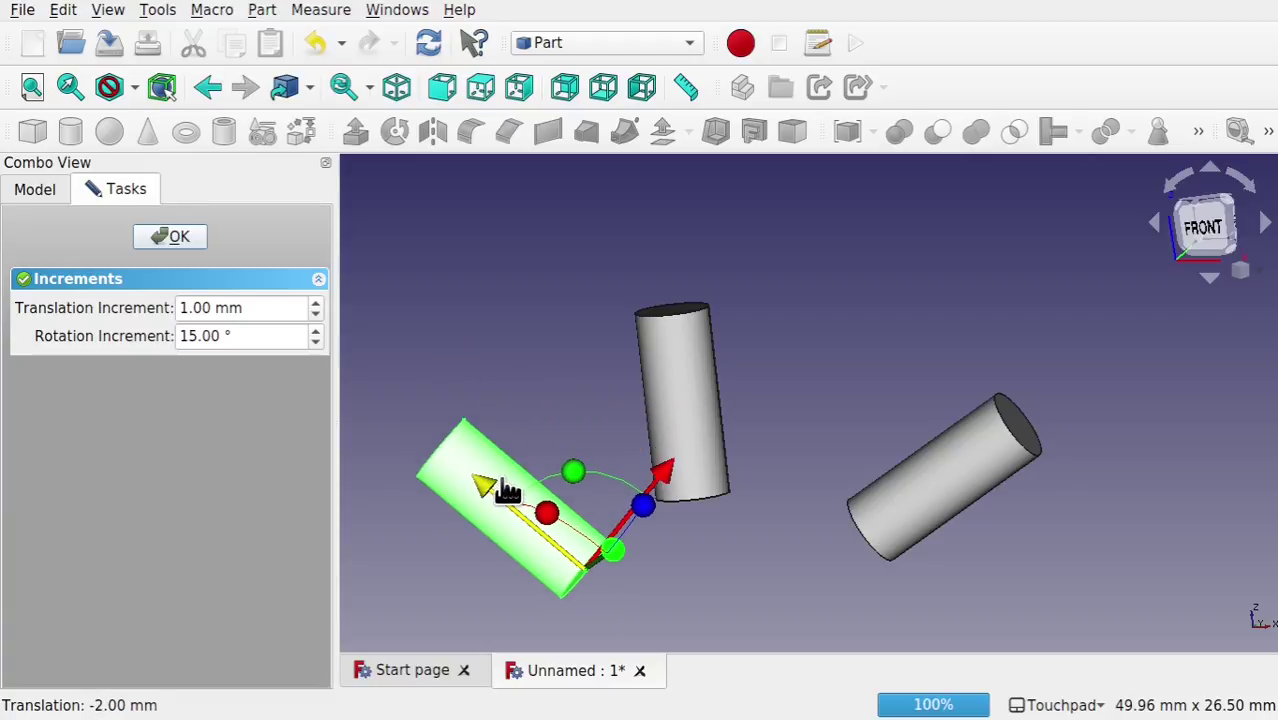
pyautogui.click(176, 240)
# Step: Rotate Cylinder001 a further 14 degrees using a rotation step of 2
pyautogui.moveTo(608, 483); pyautogui.dragTo(717, 488, button='middle')
pyautogui.click(916, 466)
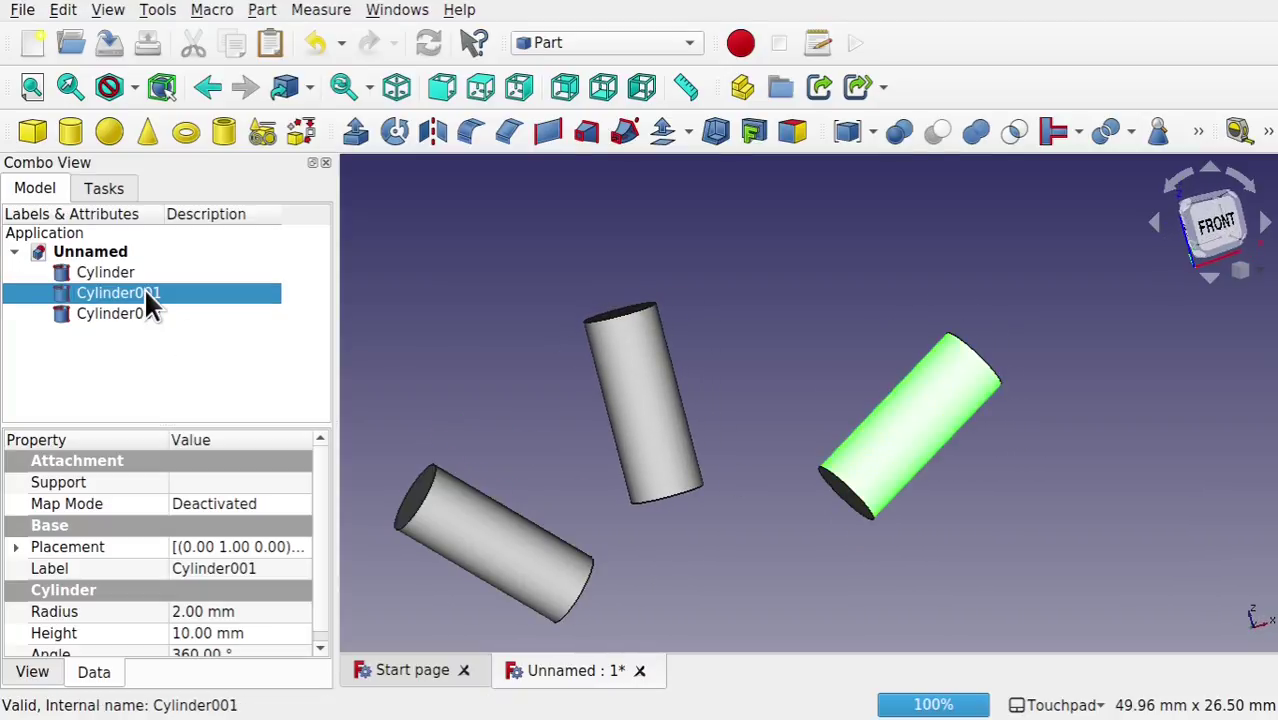
pyautogui.rightClick(143, 292)
pyautogui.click(212, 67)
pyautogui.moveTo(745, 390); pyautogui.dragTo(705, 372, button='middle')
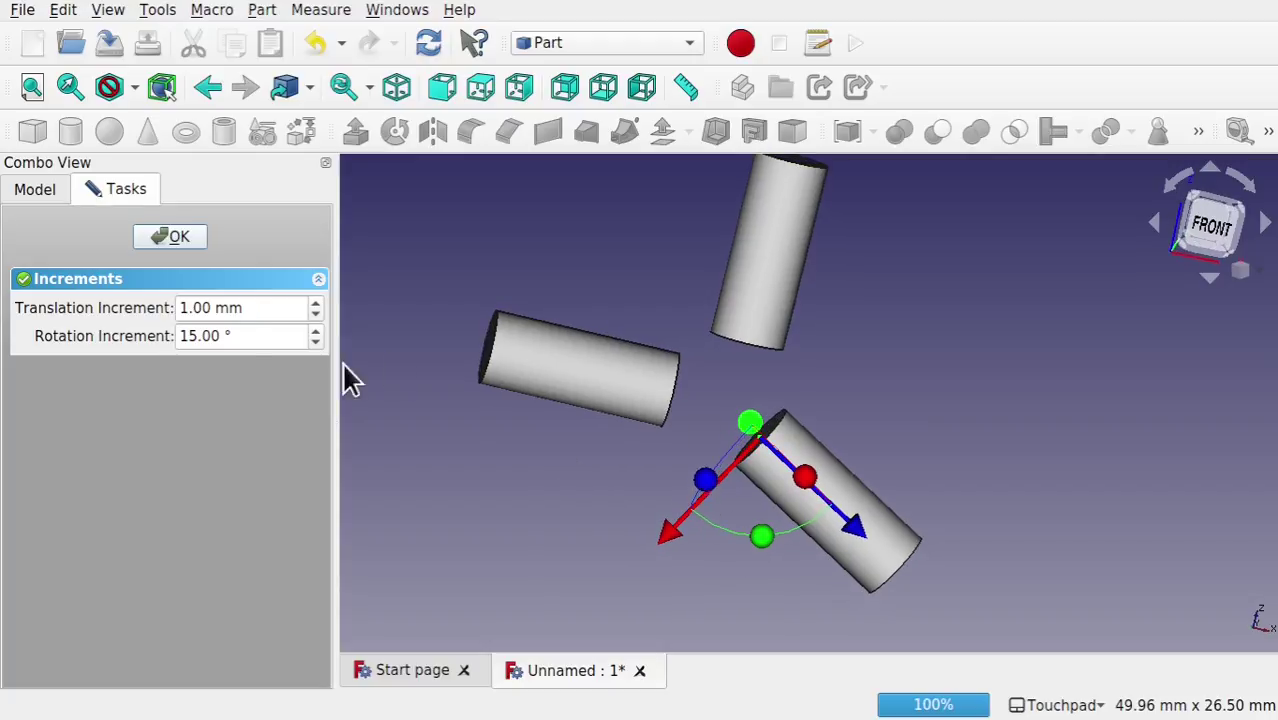
pyautogui.click(200, 338)
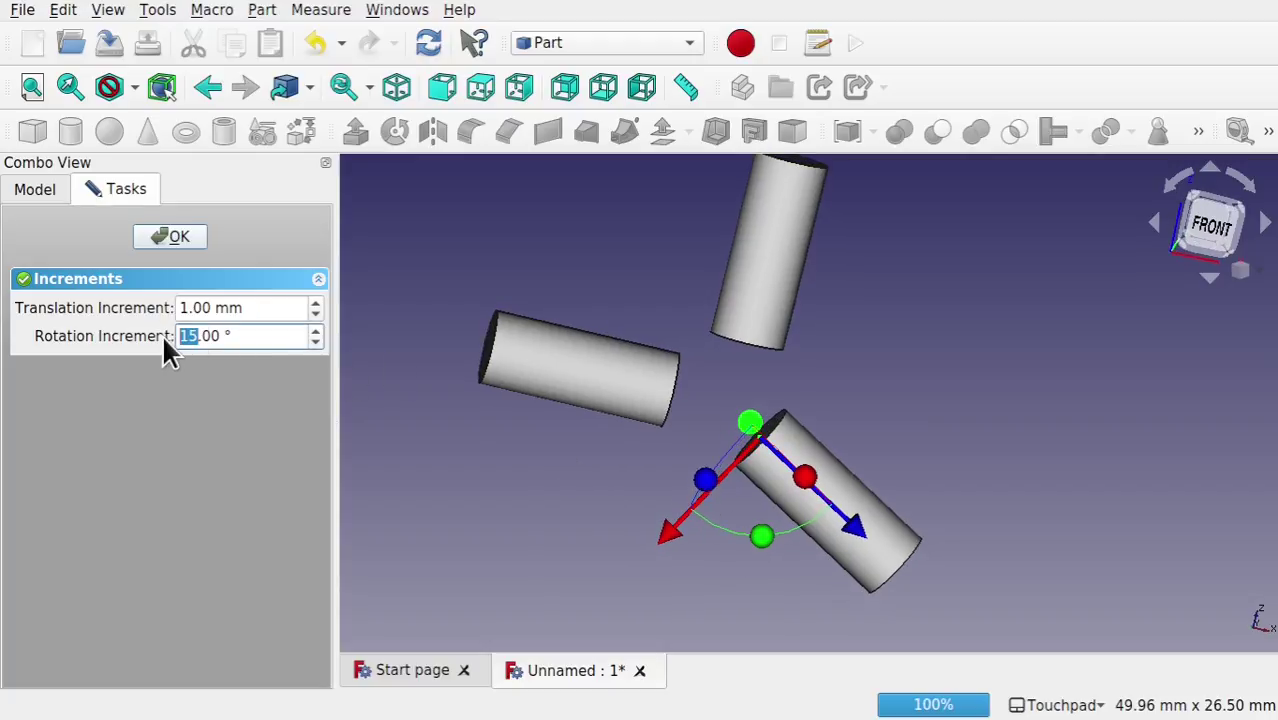
pyautogui.write('2')
pyautogui.moveTo(765, 542); pyautogui.dragTo(743, 545)
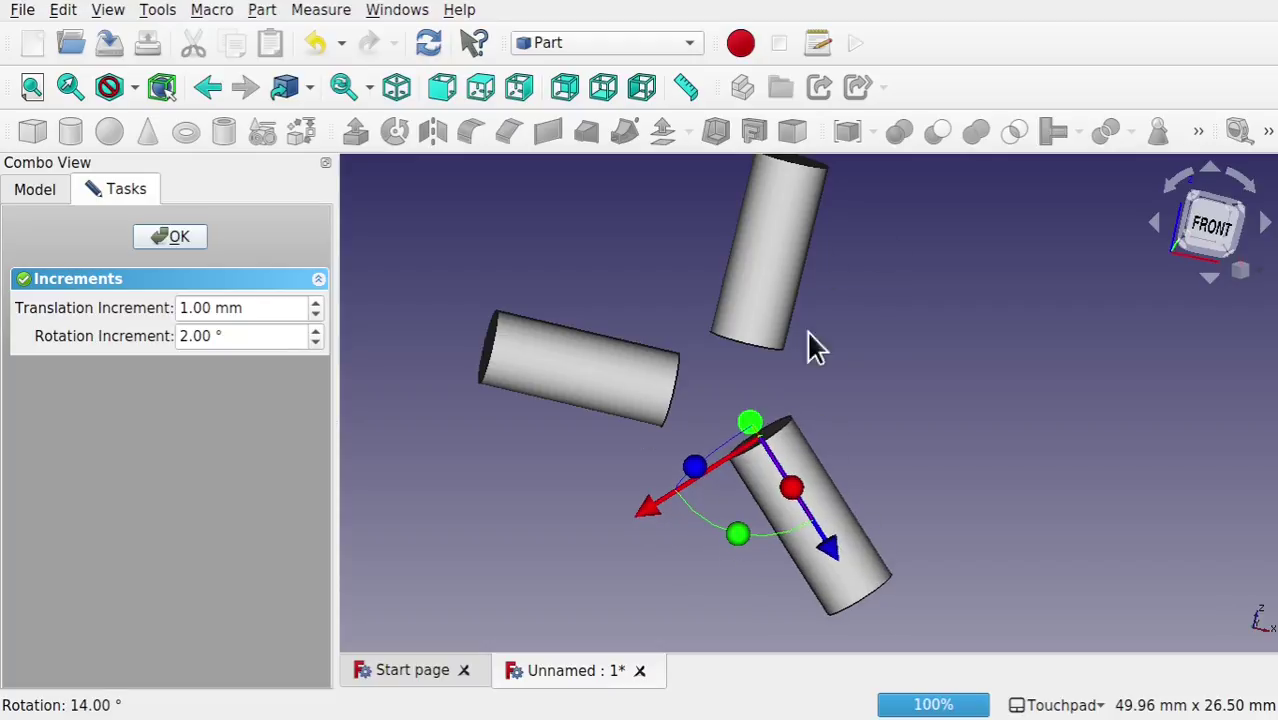
pyautogui.click(170, 240)
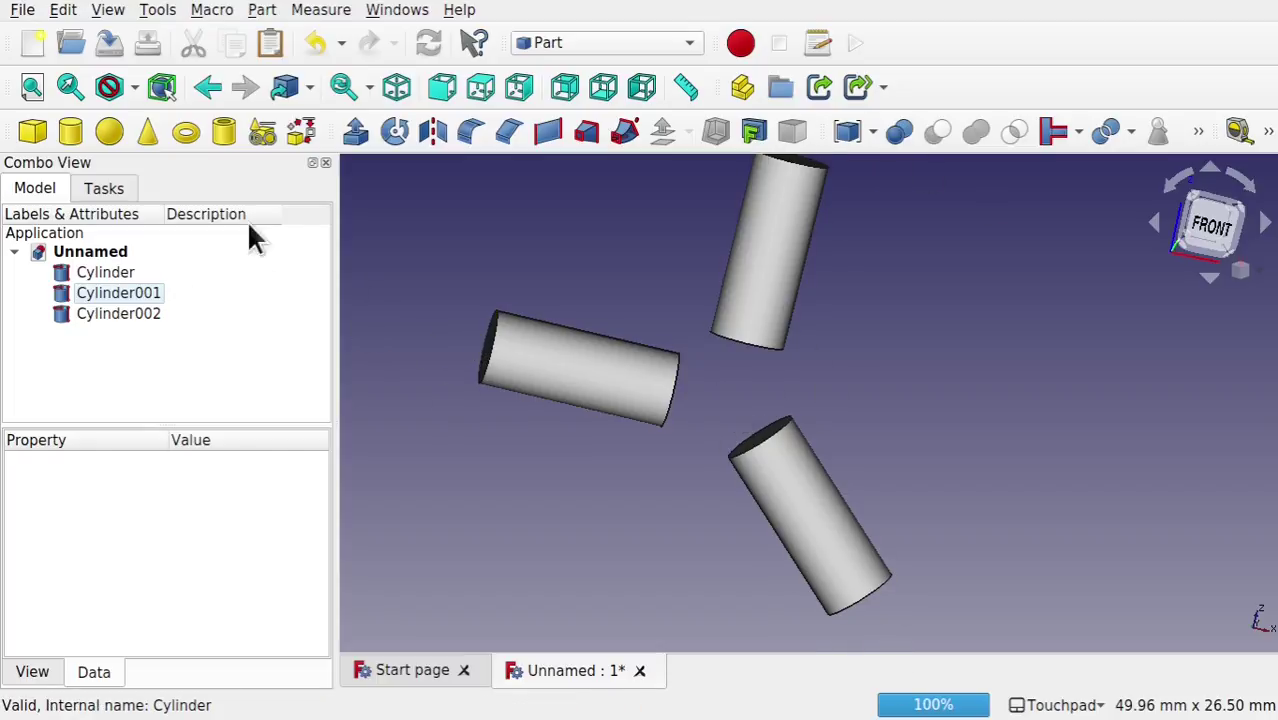
pyautogui.click(421, 266)
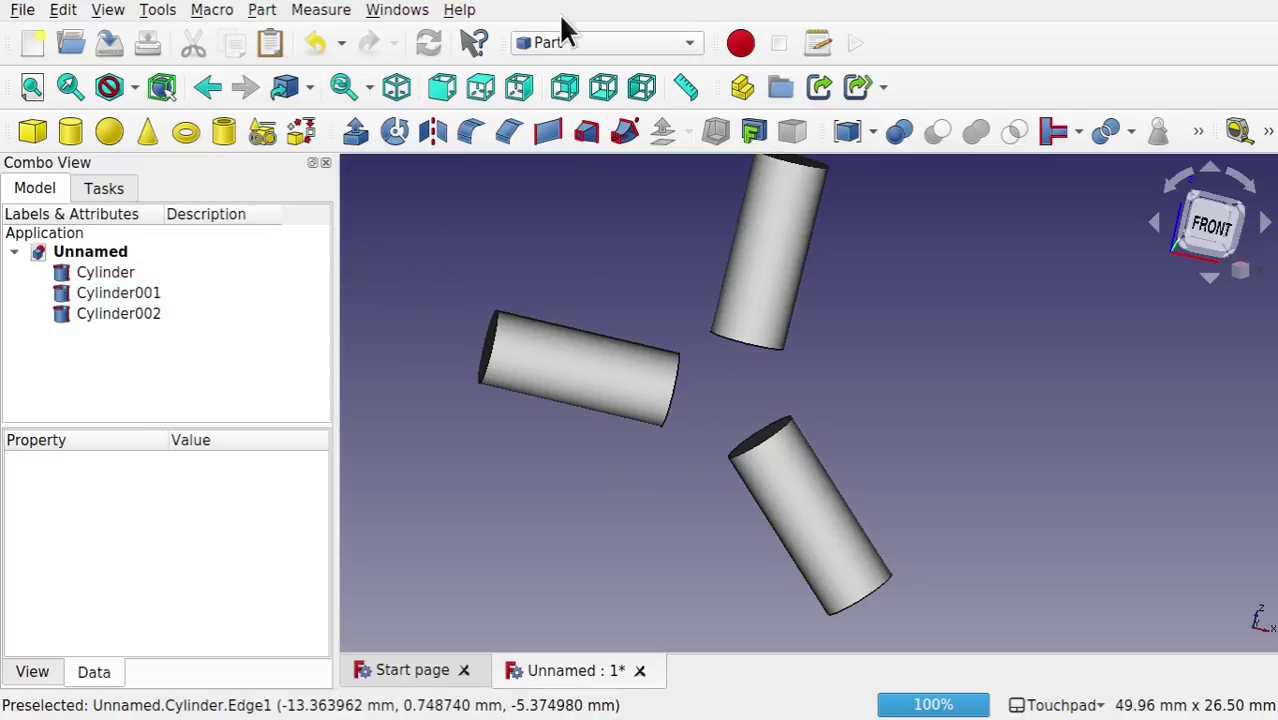
# Step: Switch to the Curves workbench and turn the left cylinder into a Segment_Surface
pyautogui.click(596, 44)
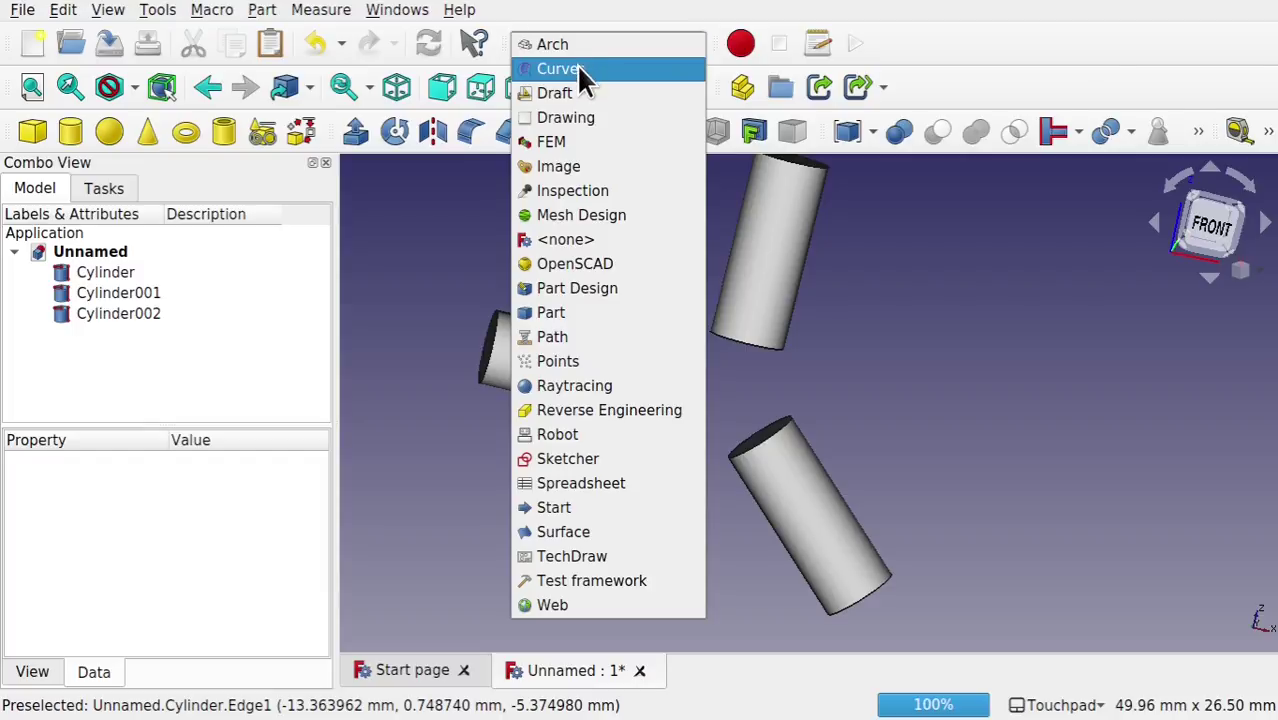
pyautogui.click(588, 68)
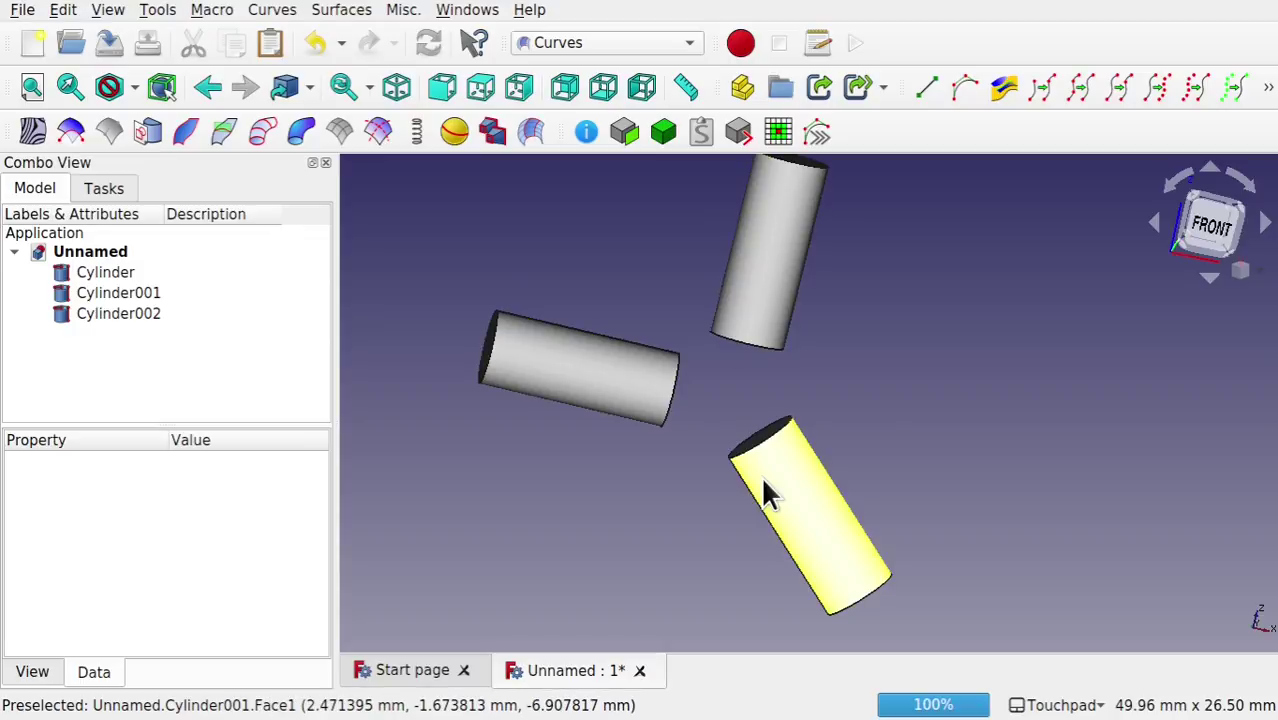
pyautogui.click(585, 358)
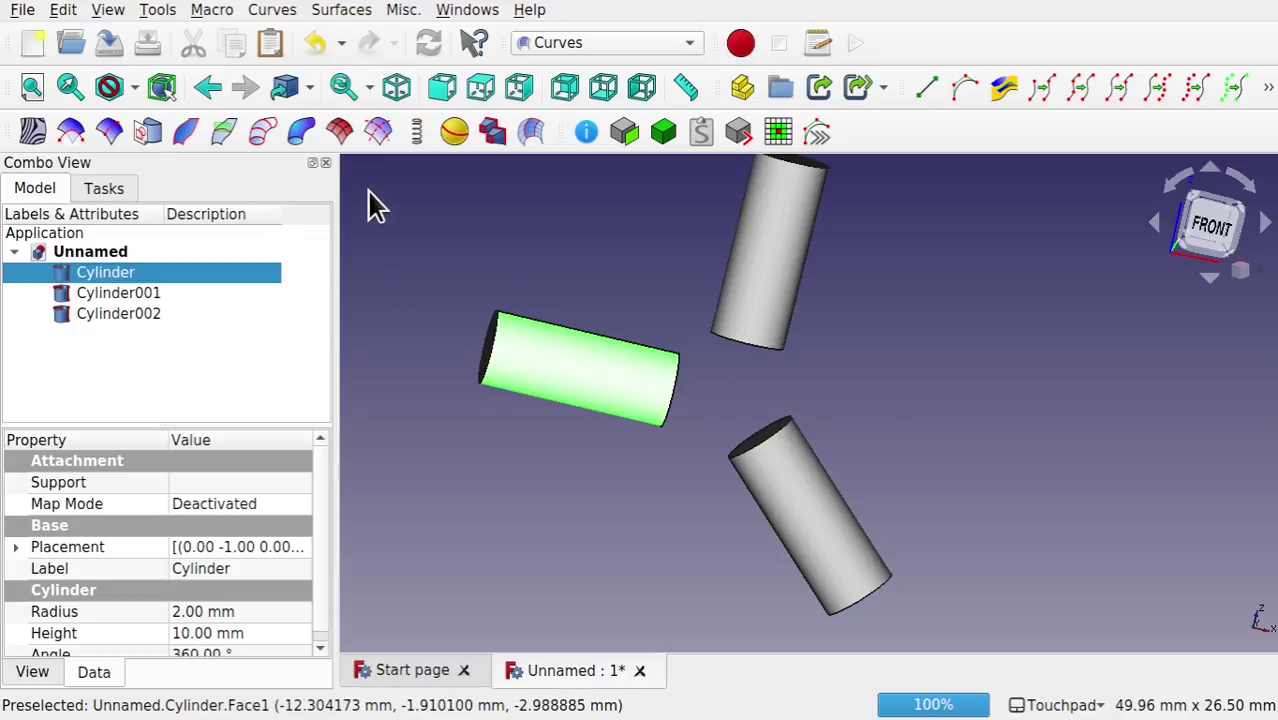
pyautogui.click(385, 131)
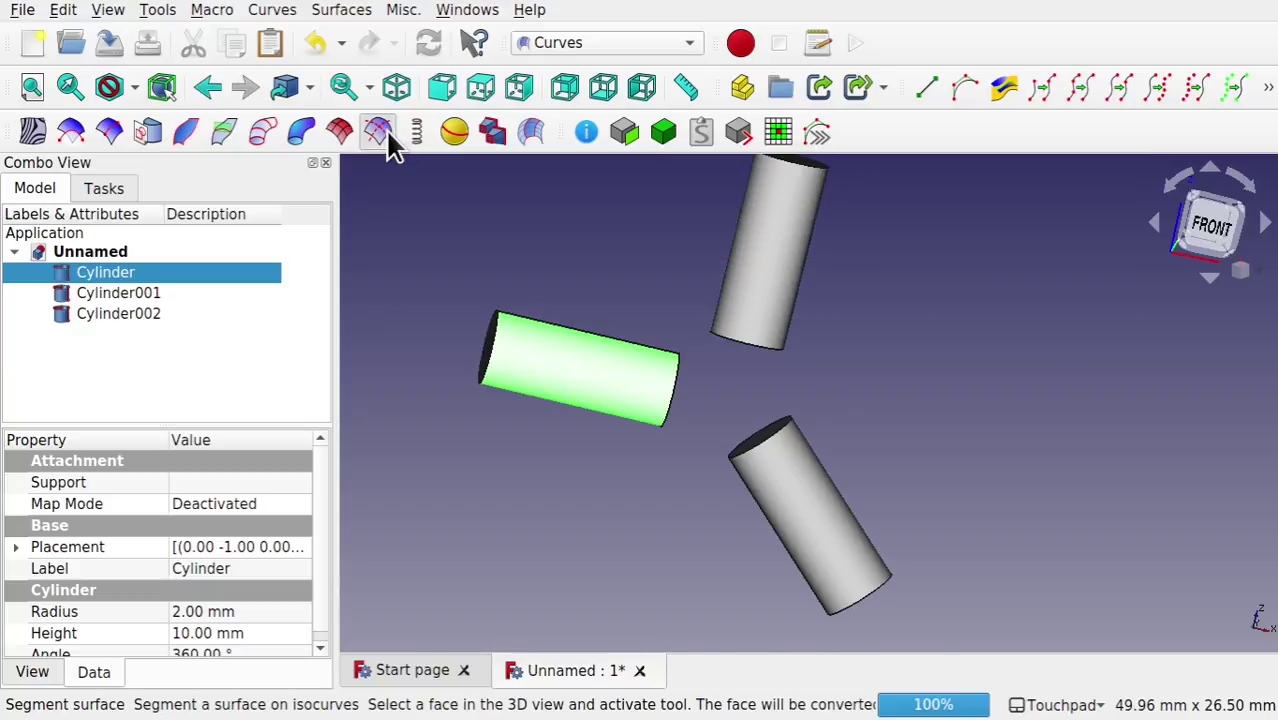
pyautogui.click(145, 334)
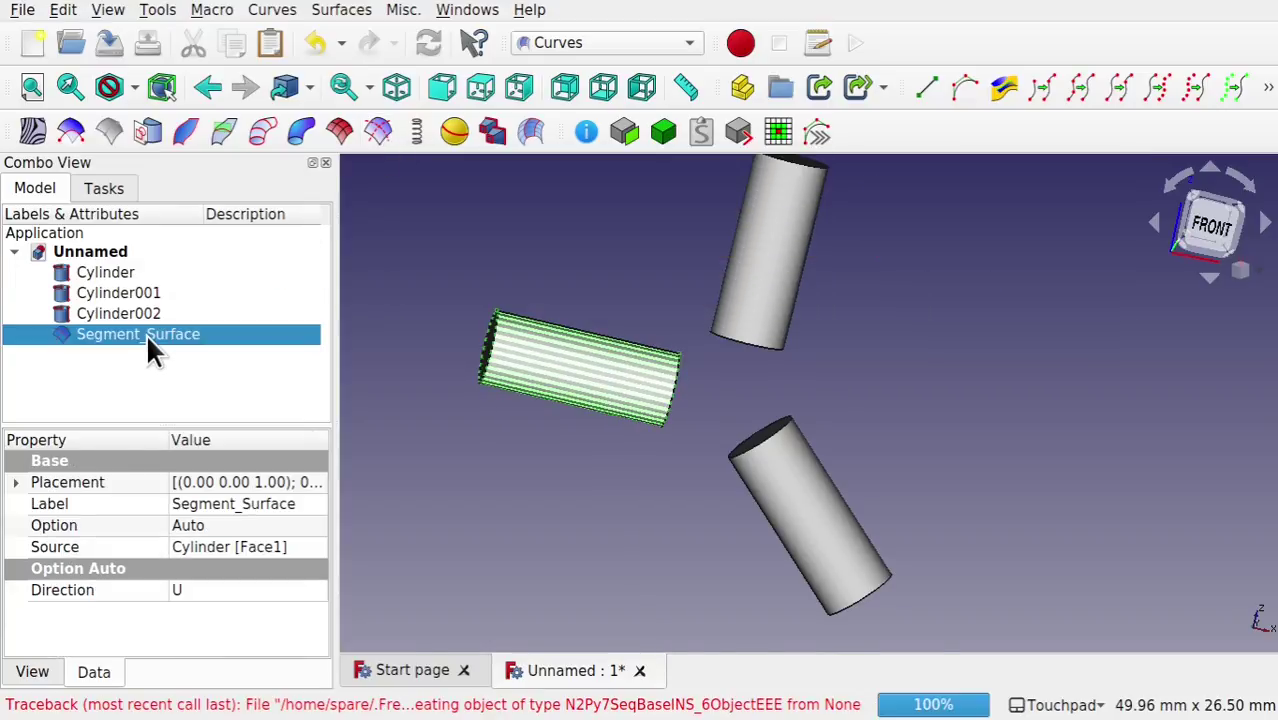
# Step: Turn the top and bottom cylinders into segmented surfaces, then select all three cylinders
pyautogui.click(744, 258)
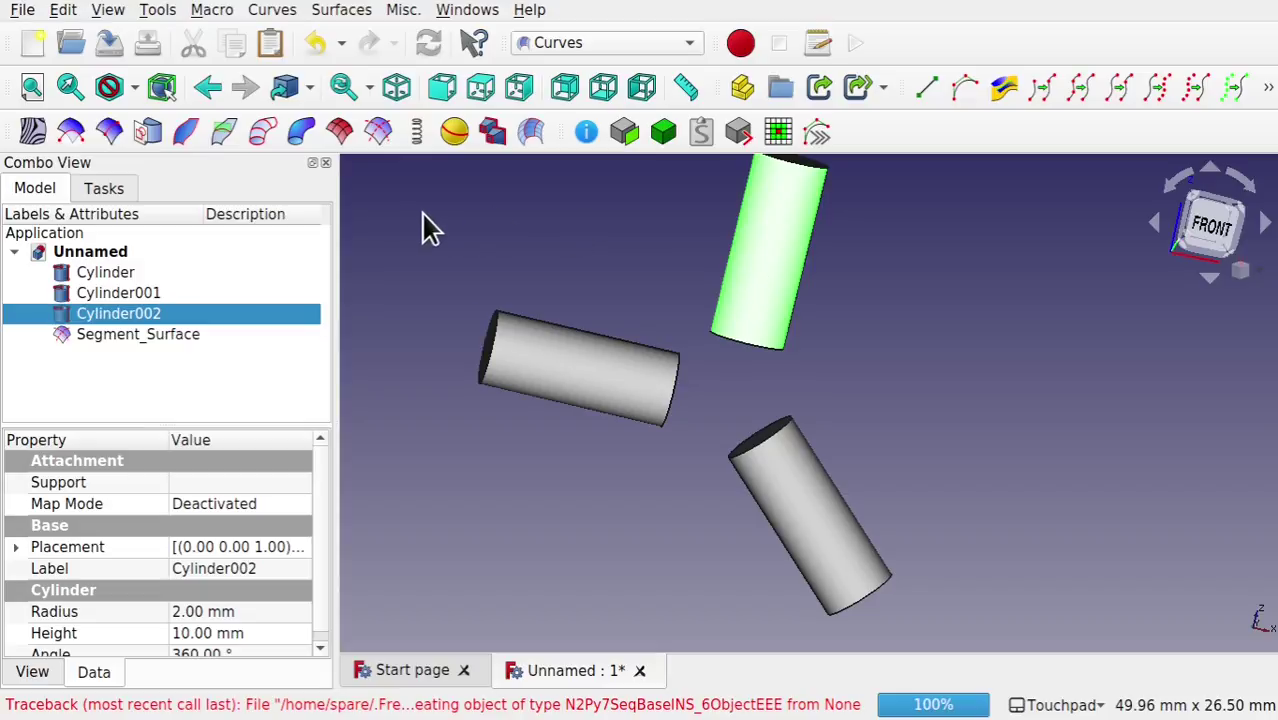
pyautogui.click(376, 128)
pyautogui.click(817, 541)
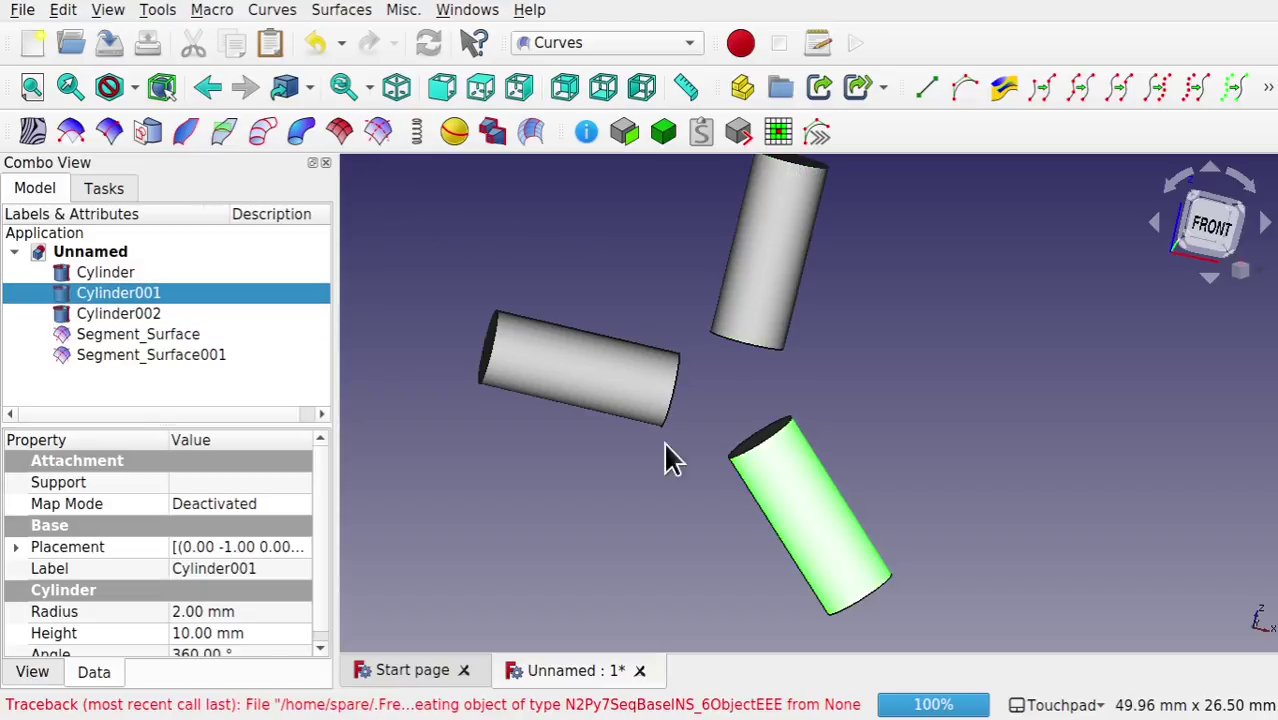
pyautogui.click(376, 132)
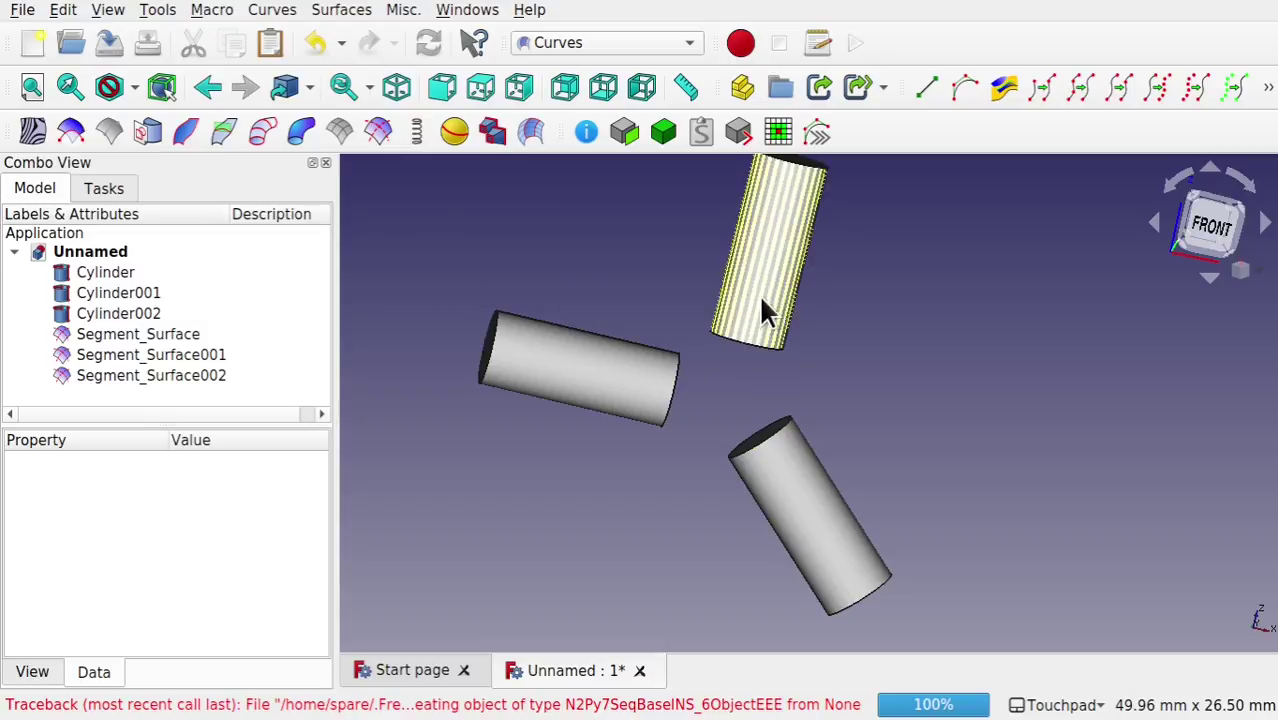
pyautogui.click(100, 272)
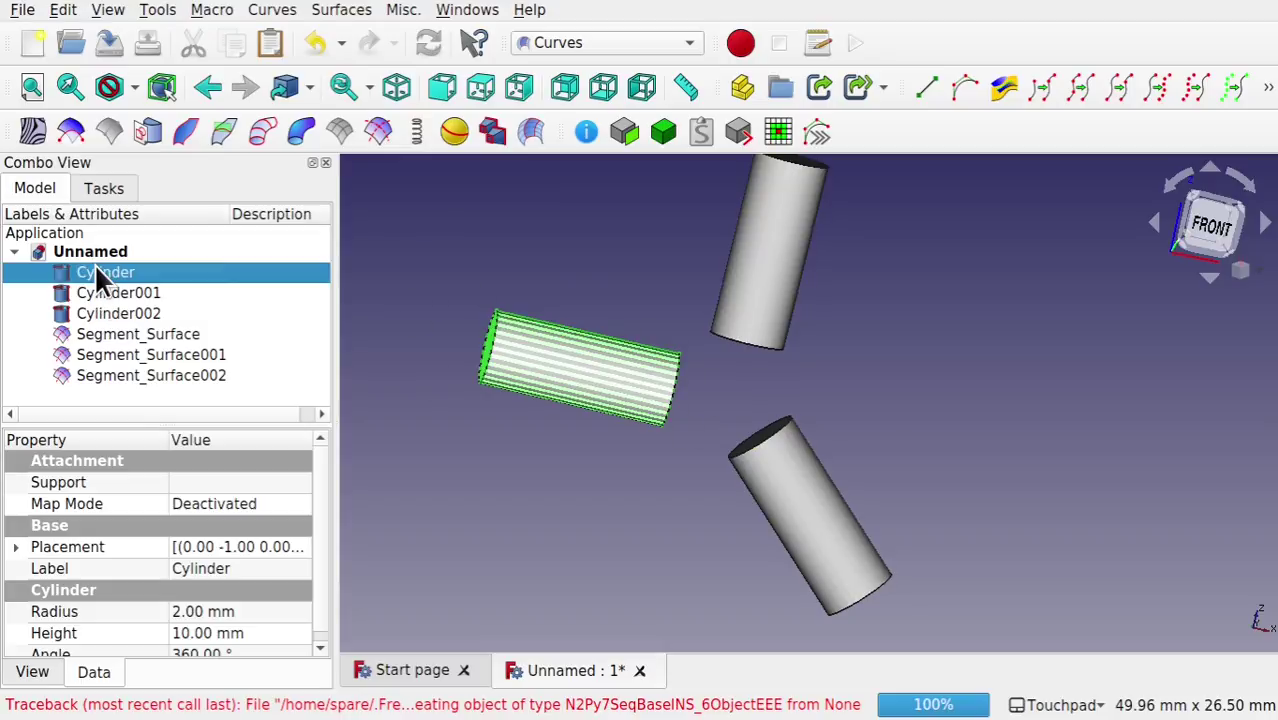
pyautogui.keyDown('shift'); pyautogui.click(127, 310); pyautogui.keyUp('shift')
# Step: Hide the three original cylinders
pyautogui.press('space')
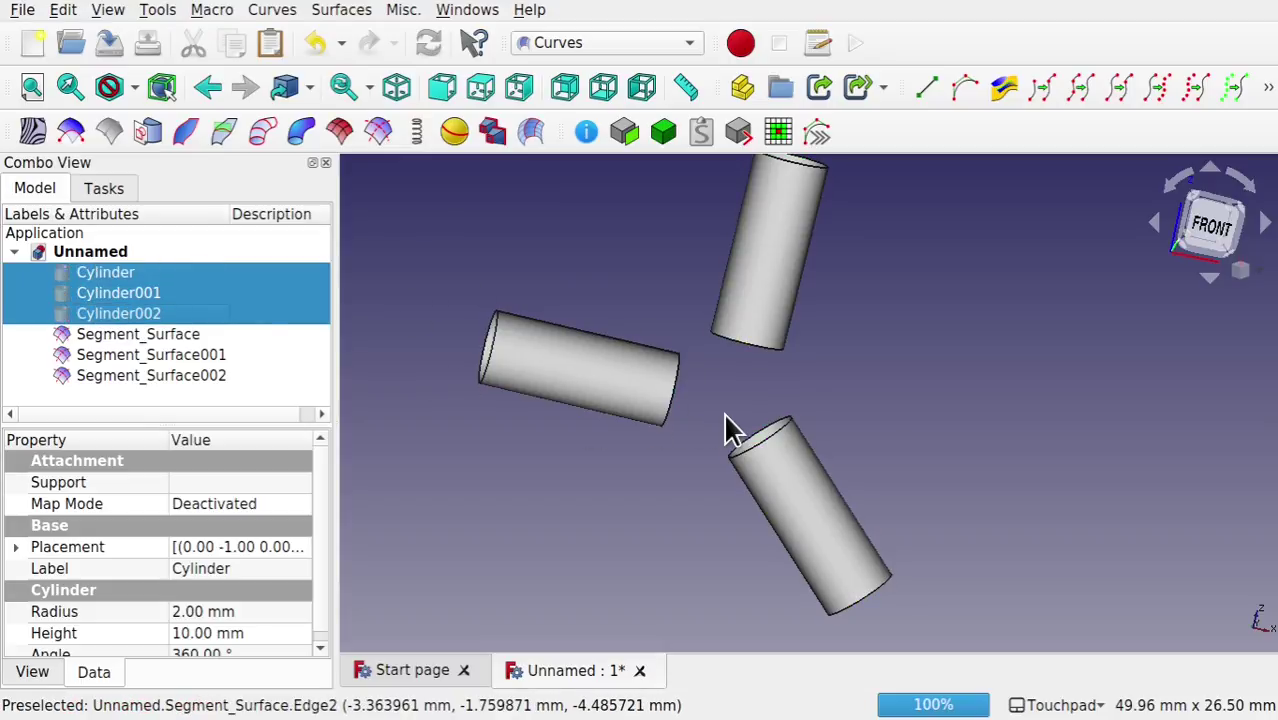
pyautogui.press('alt')
pyautogui.press('alt')
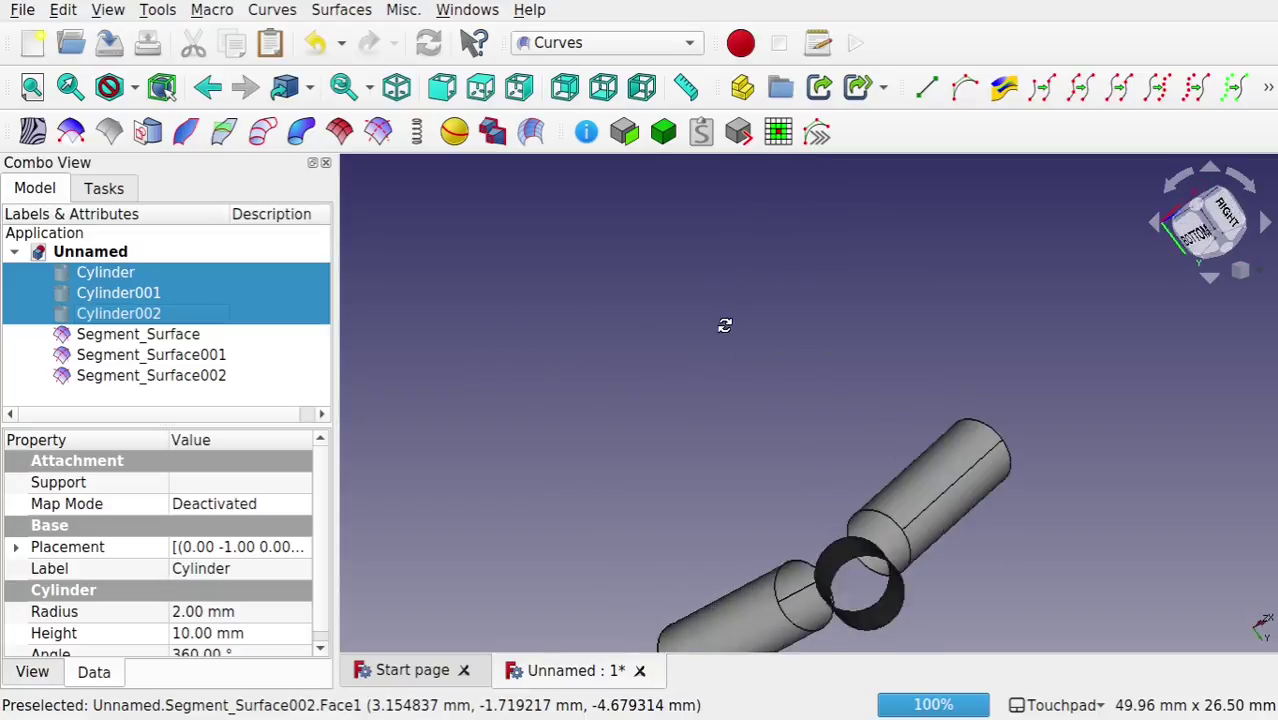
pyautogui.press('alt')
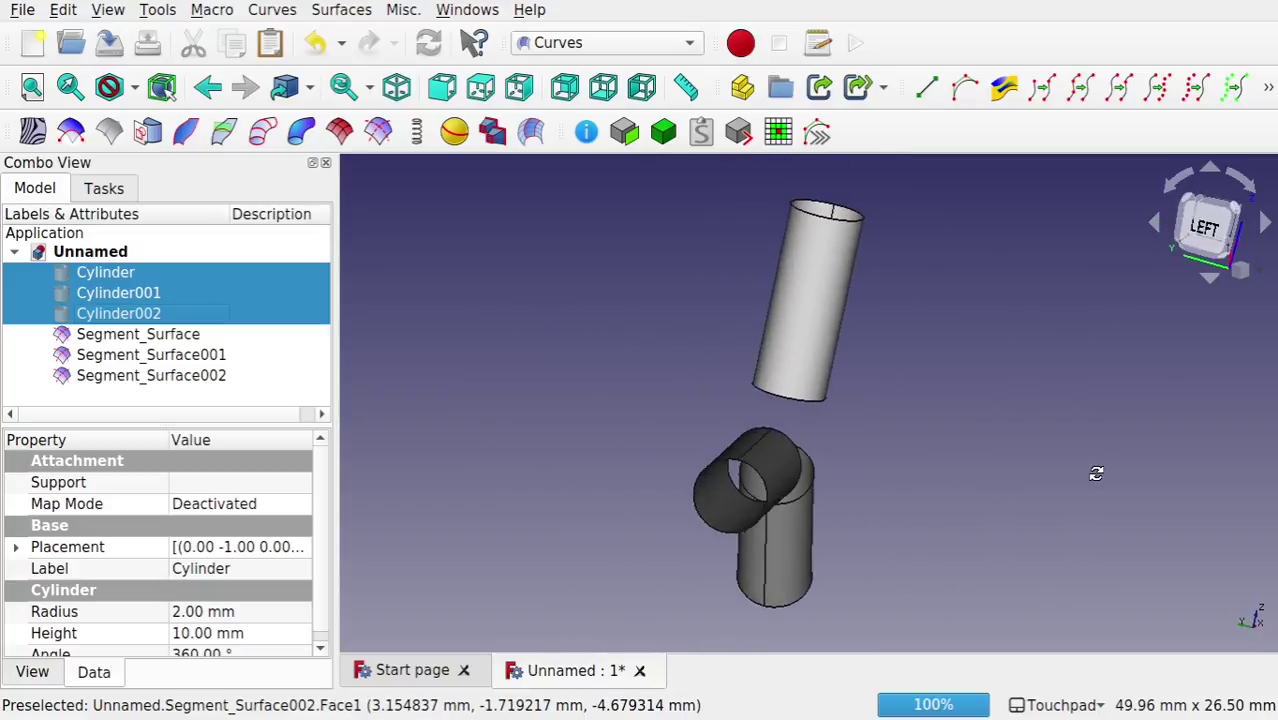
pyautogui.press('alt')
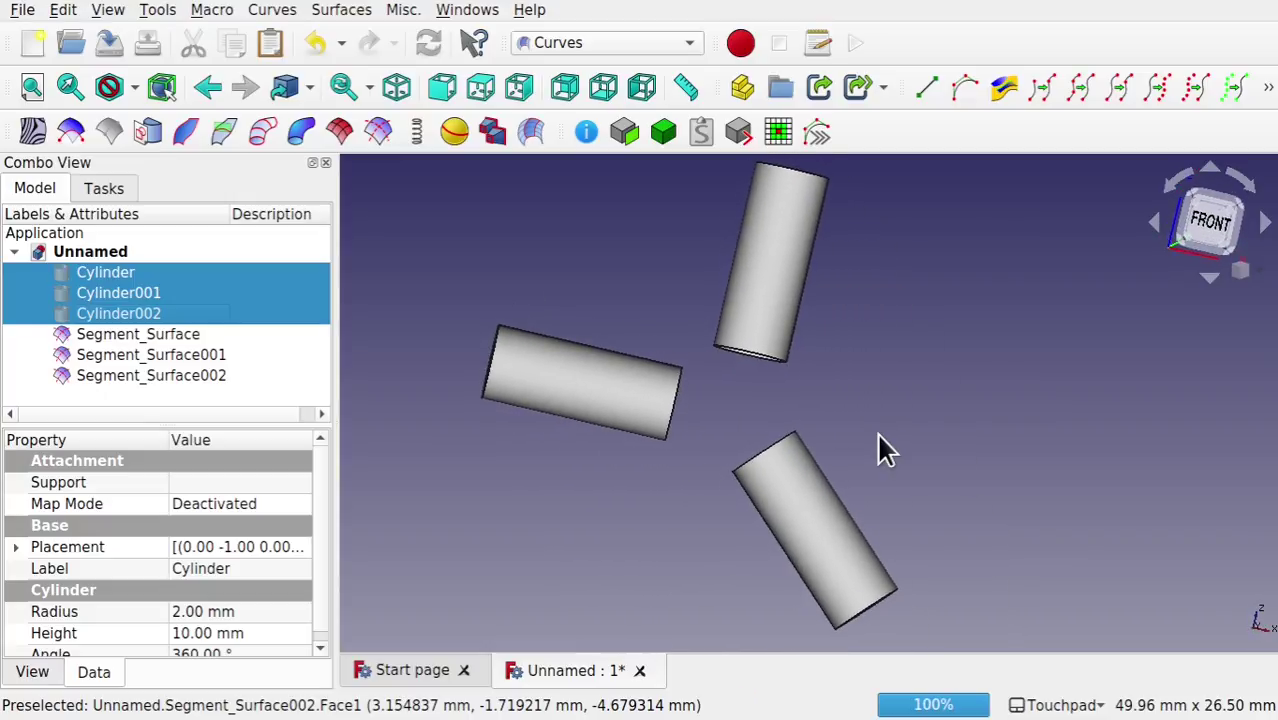
pyautogui.press('space')
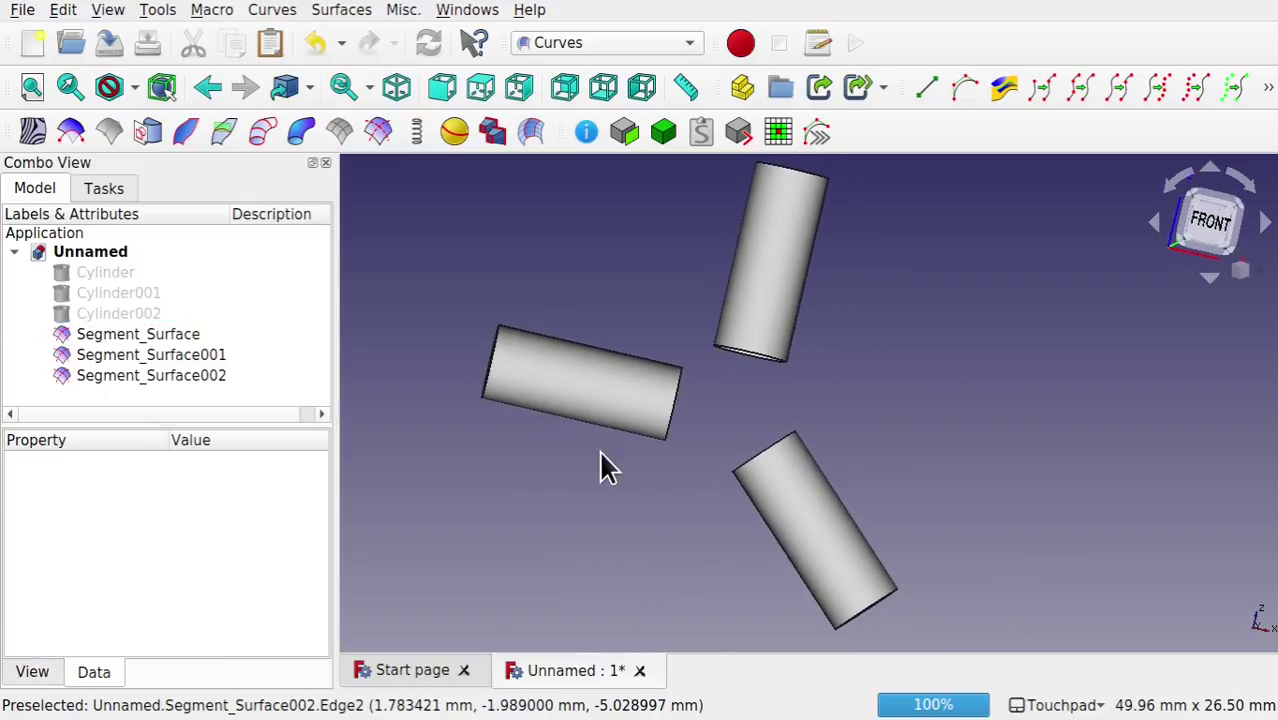
# Step: Discretize the inner end edges of the left, top and bottom pipes
pyautogui.click(676, 424)
pyautogui.press('alt')
pyautogui.press('alt')
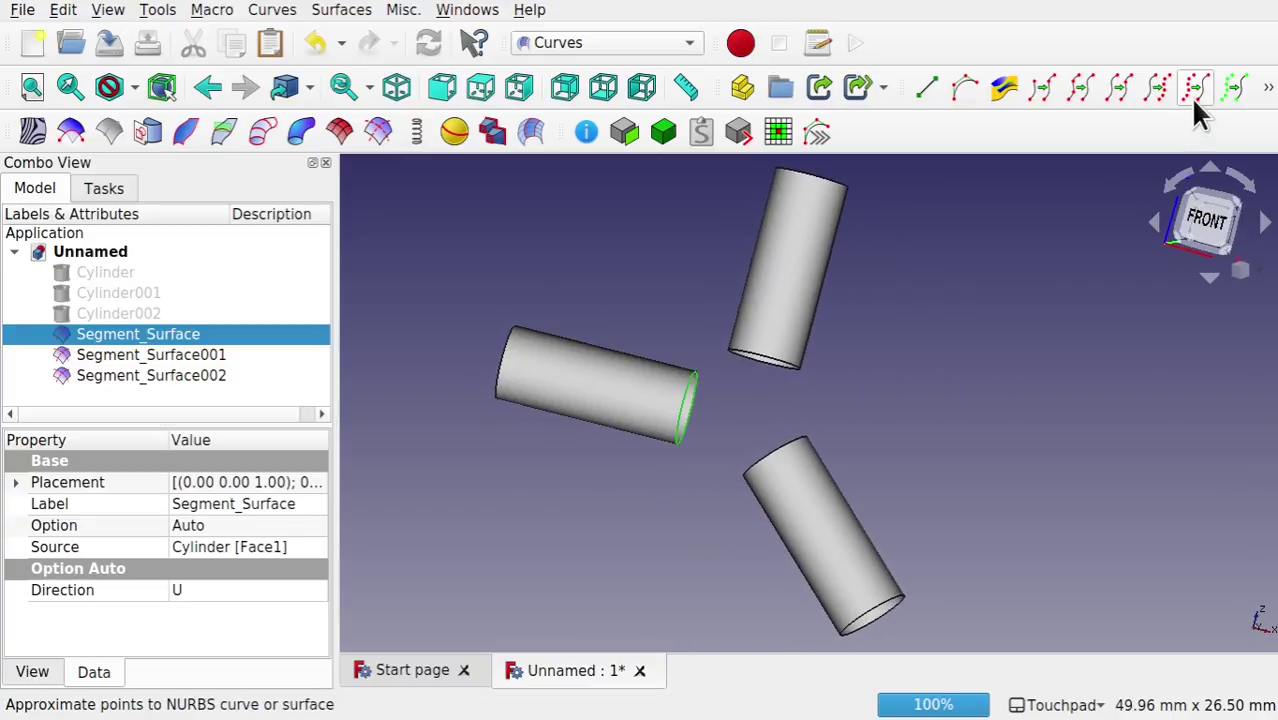
pyautogui.click(1155, 92)
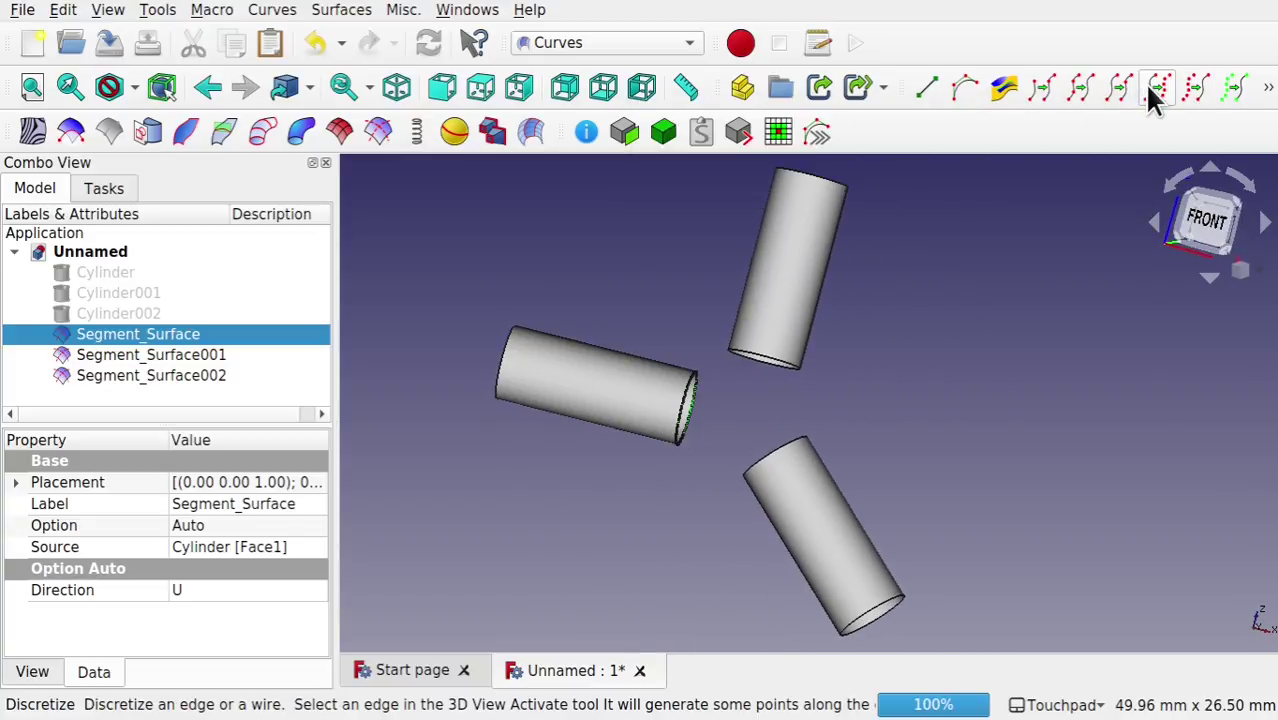
pyautogui.click(777, 369)
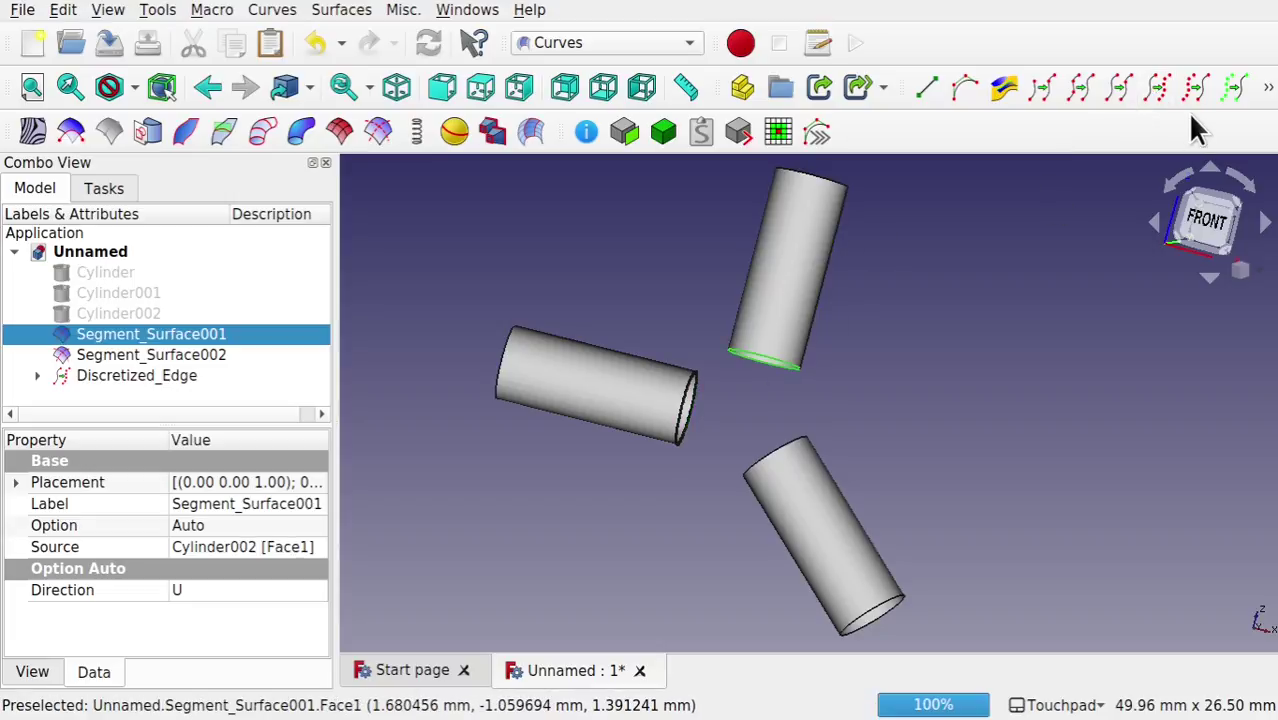
pyautogui.click(1155, 92)
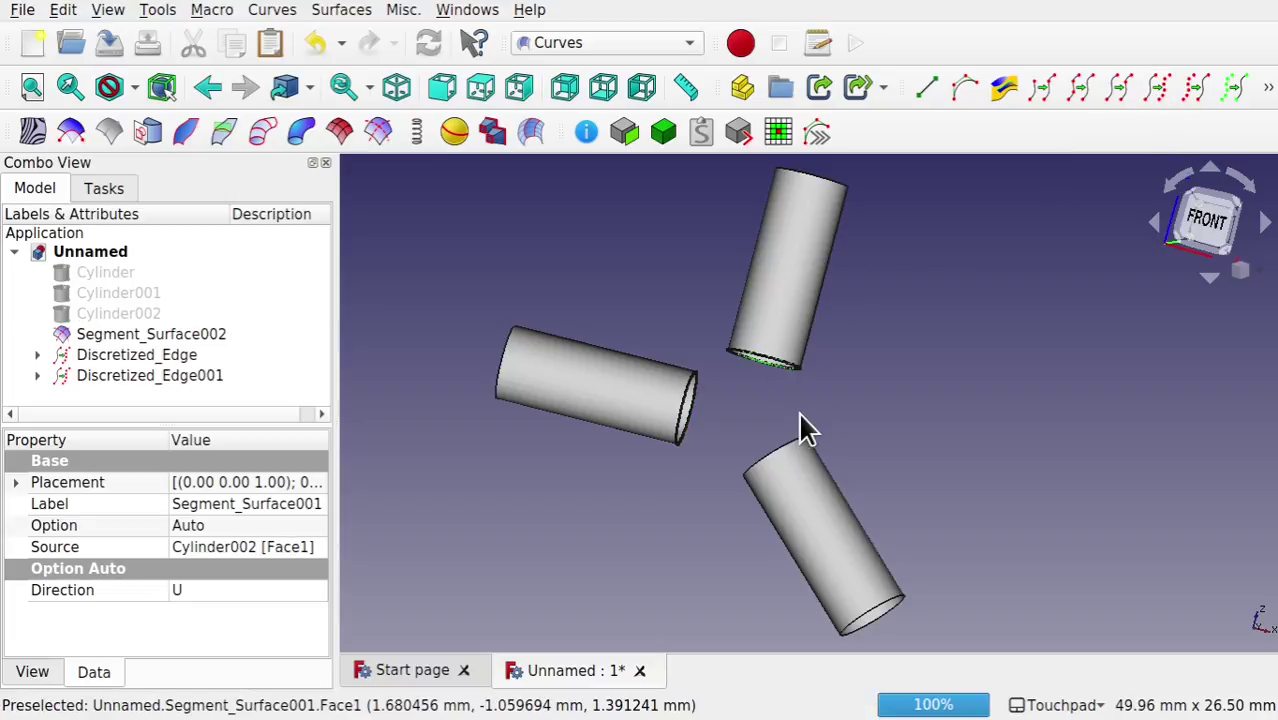
pyautogui.click(768, 446)
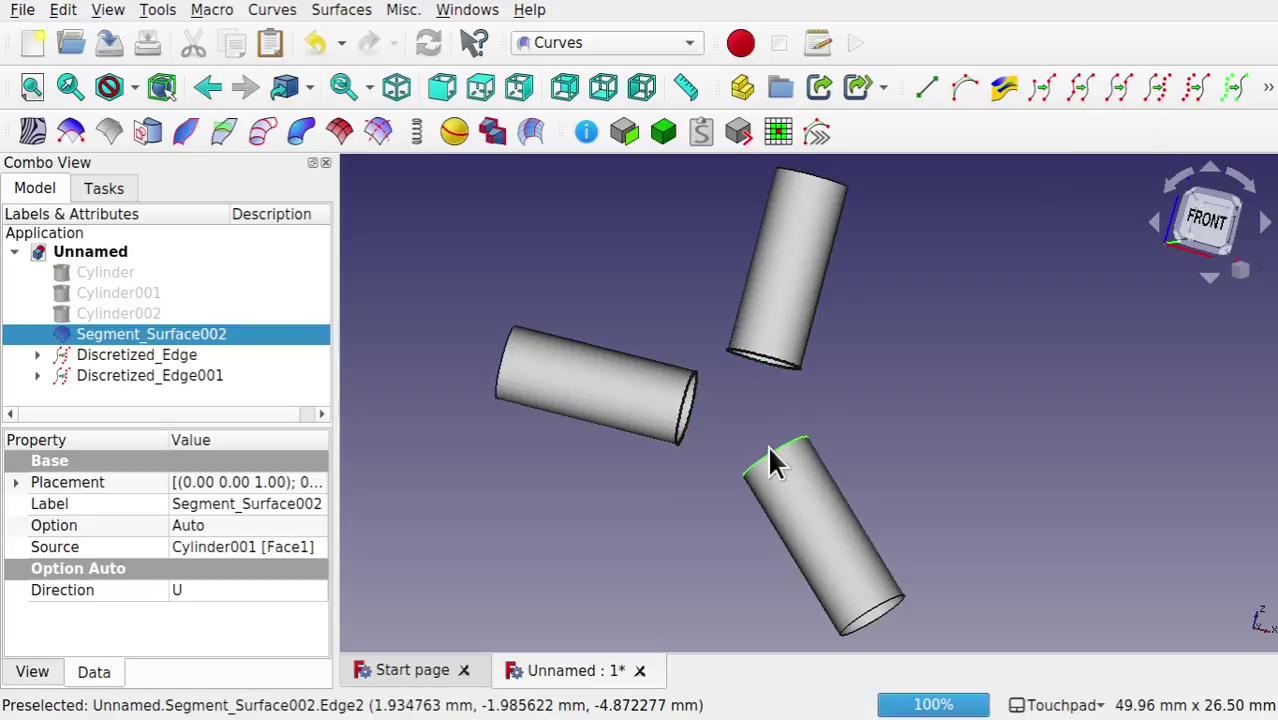
pyautogui.click(1155, 92)
pyautogui.keyDown('shift'); pyautogui.moveTo(1150, 94); pyautogui.dragTo(765, 245); pyautogui.keyUp('shift')
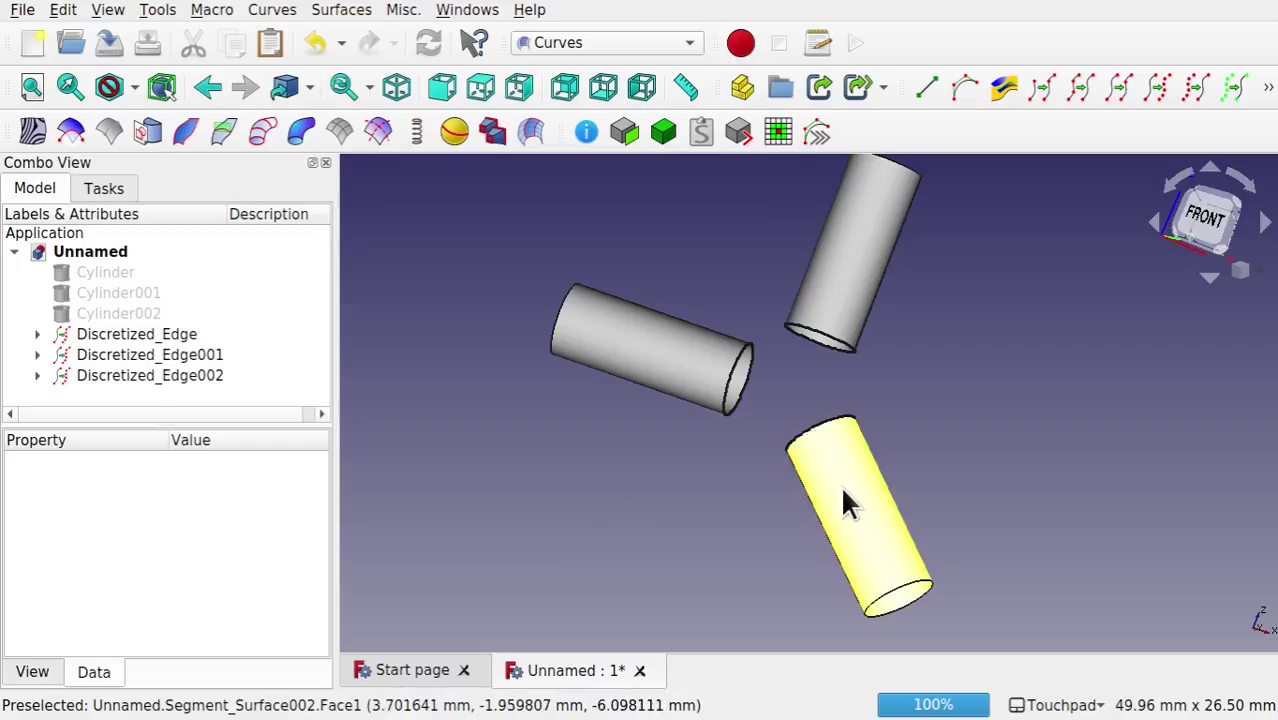
# Step: Select all three Discretized_Edge objects in the tree
pyautogui.click(143, 332)
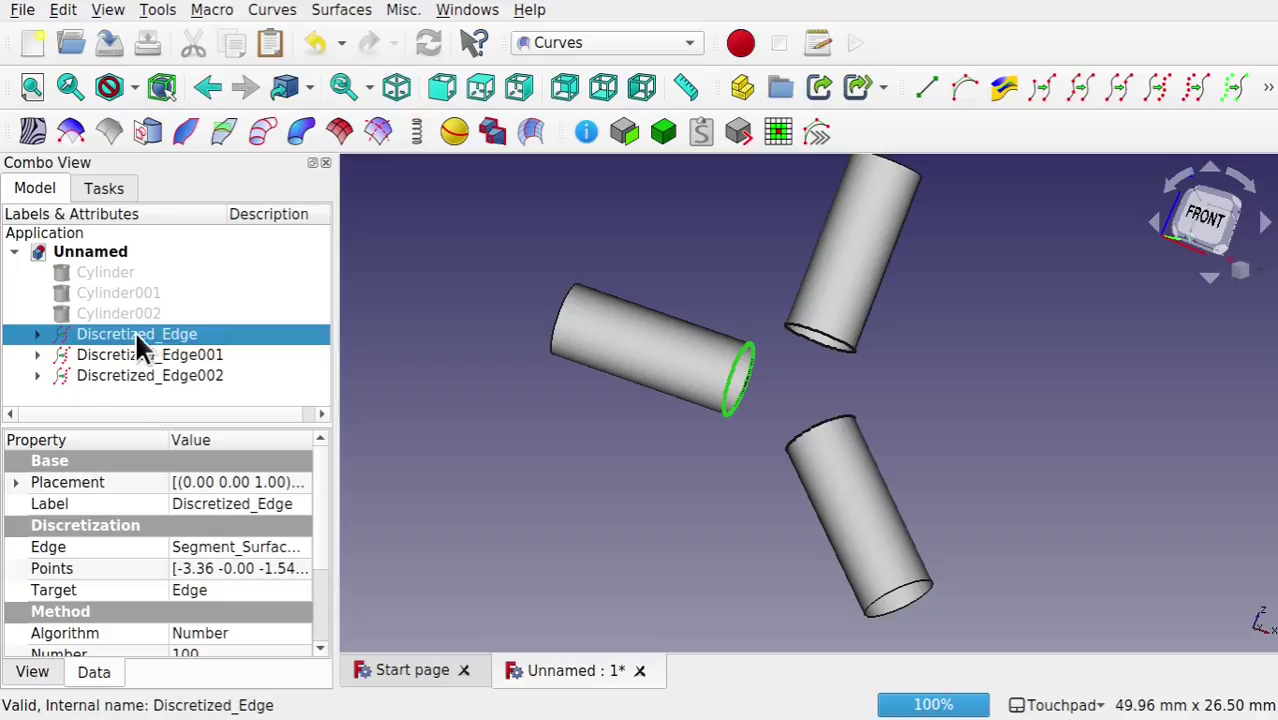
pyautogui.keyDown('ctrl'); pyautogui.click(183, 354); pyautogui.keyUp('ctrl')
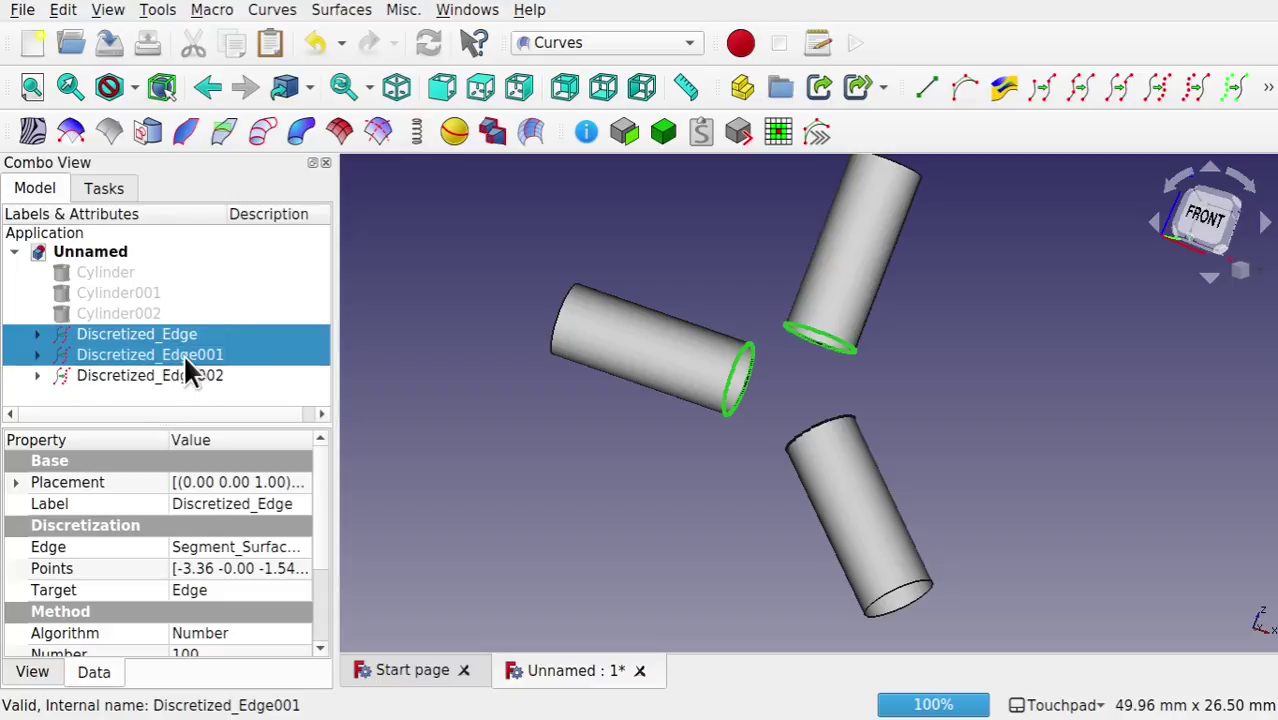
pyautogui.keyDown('ctrl'); pyautogui.click(210, 373); pyautogui.keyUp('ctrl')
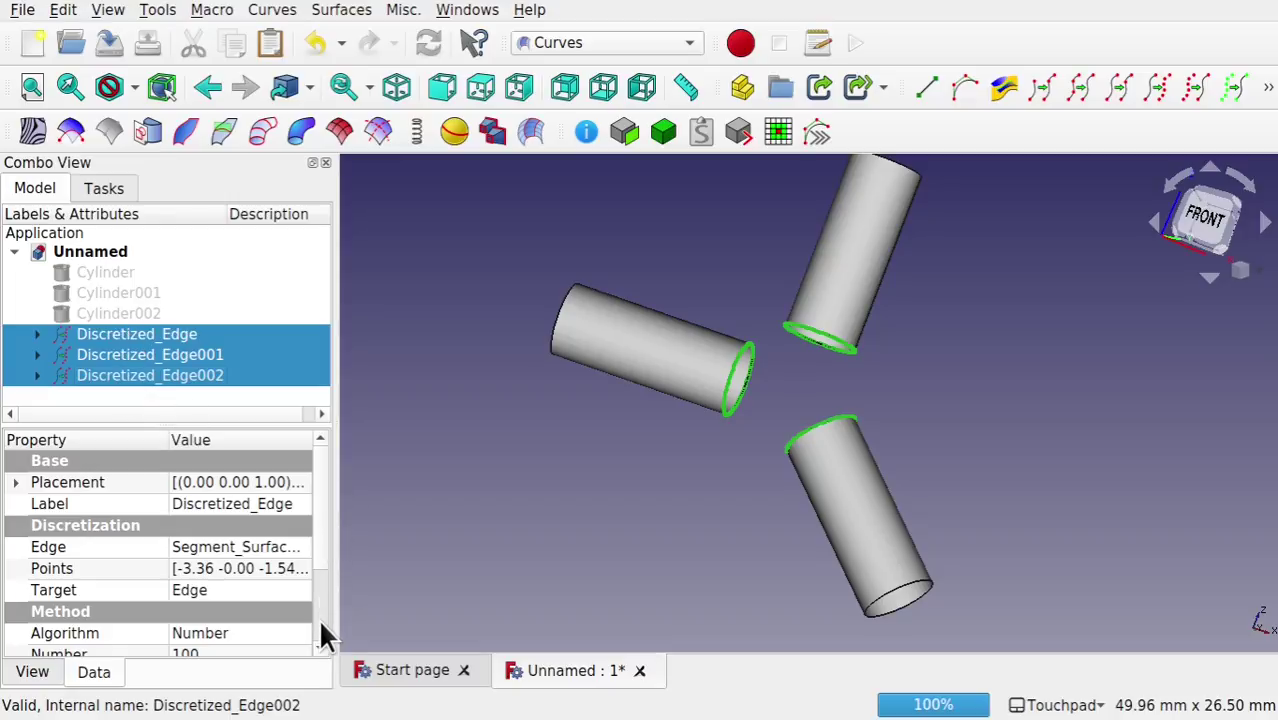
pyautogui.scroll(-2, 319, 625)
# Step: Set the discretizations to 4 points per edge
pyautogui.click(222, 533)
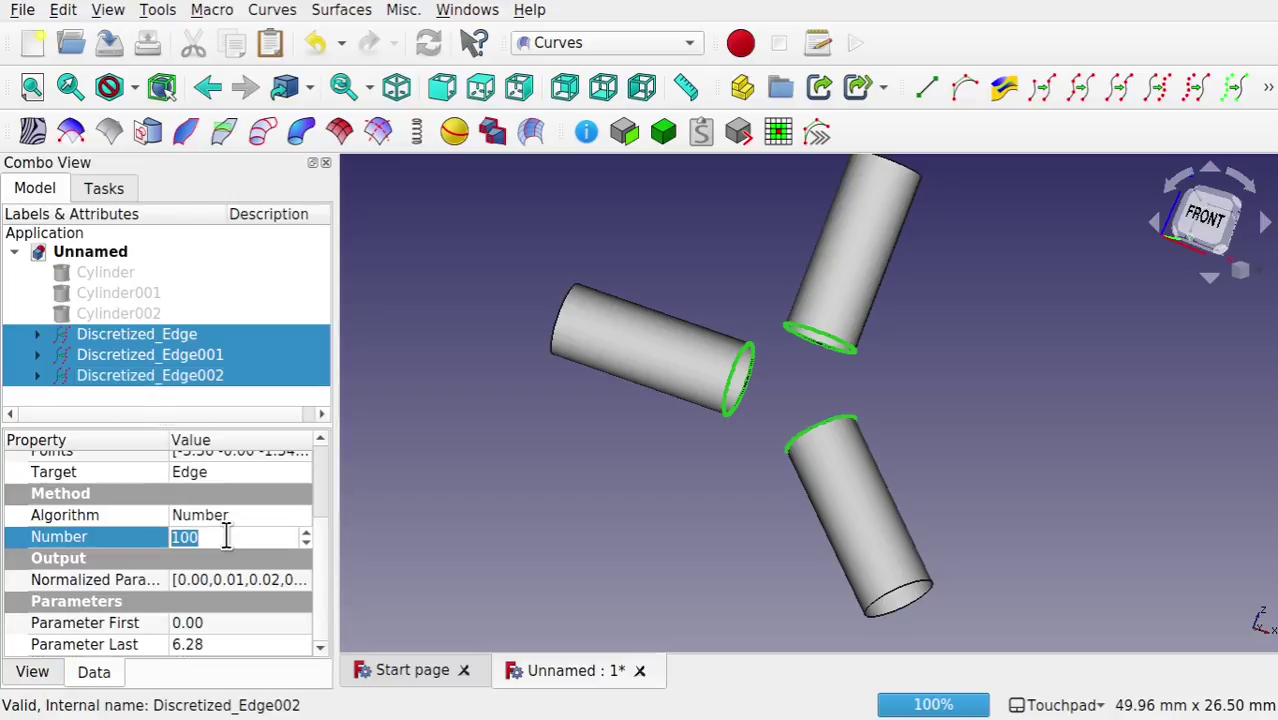
pyautogui.write('4')
pyautogui.click(583, 394)
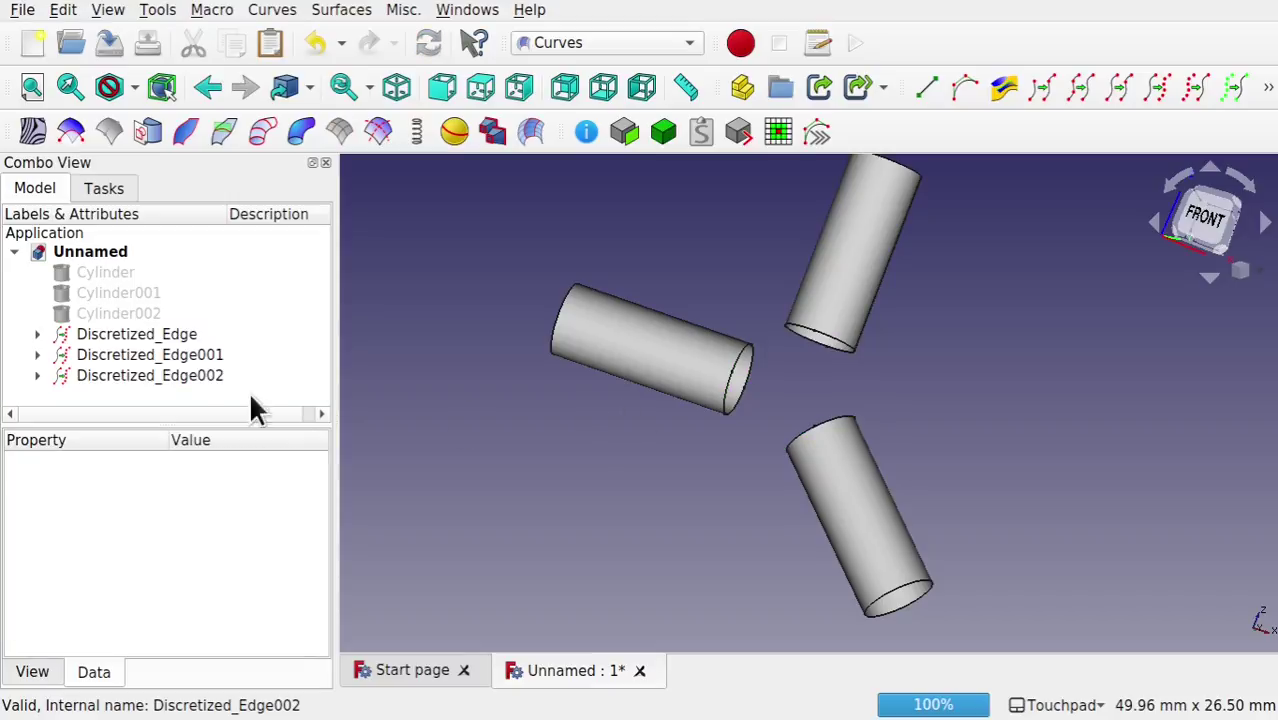
# Step: Give the three Discretized_Edges a point size of 5 and inspect the pipe ends
pyautogui.click(146, 338)
pyautogui.keyDown('shift'); pyautogui.click(177, 375); pyautogui.keyUp('shift')
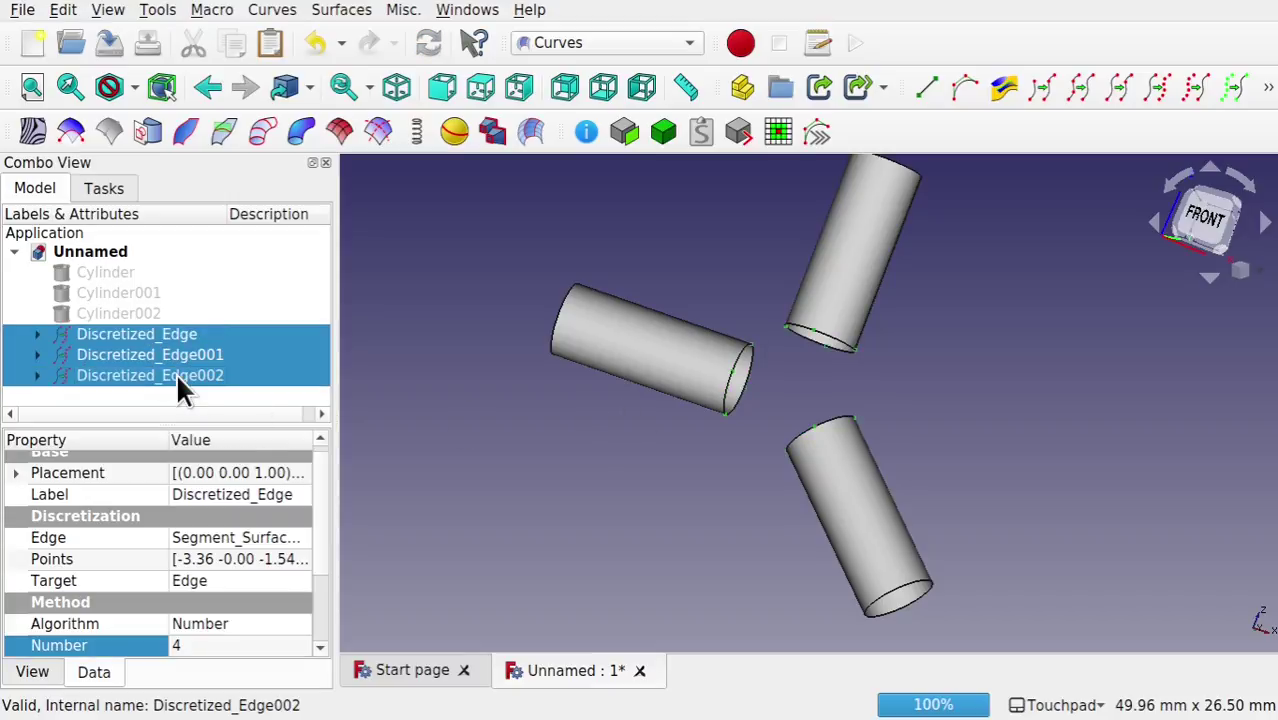
pyautogui.click(42, 674)
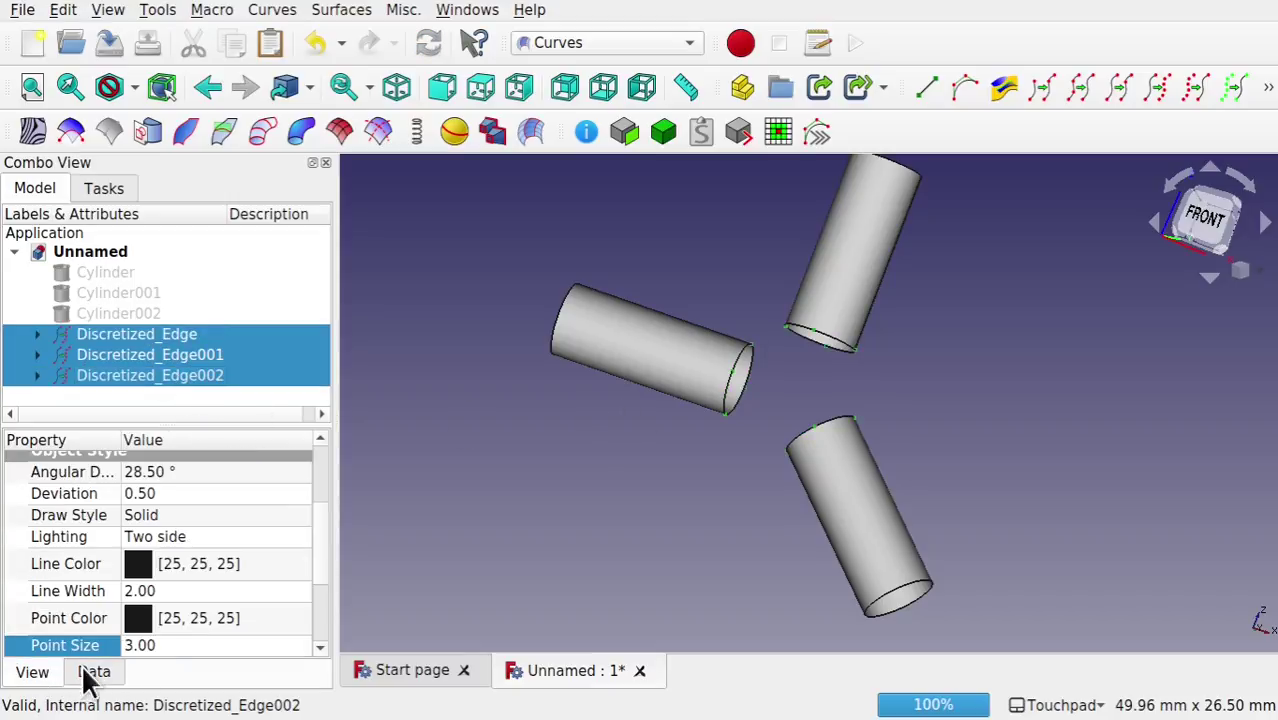
pyautogui.click(168, 645)
pyautogui.write('5')
pyautogui.click(567, 569)
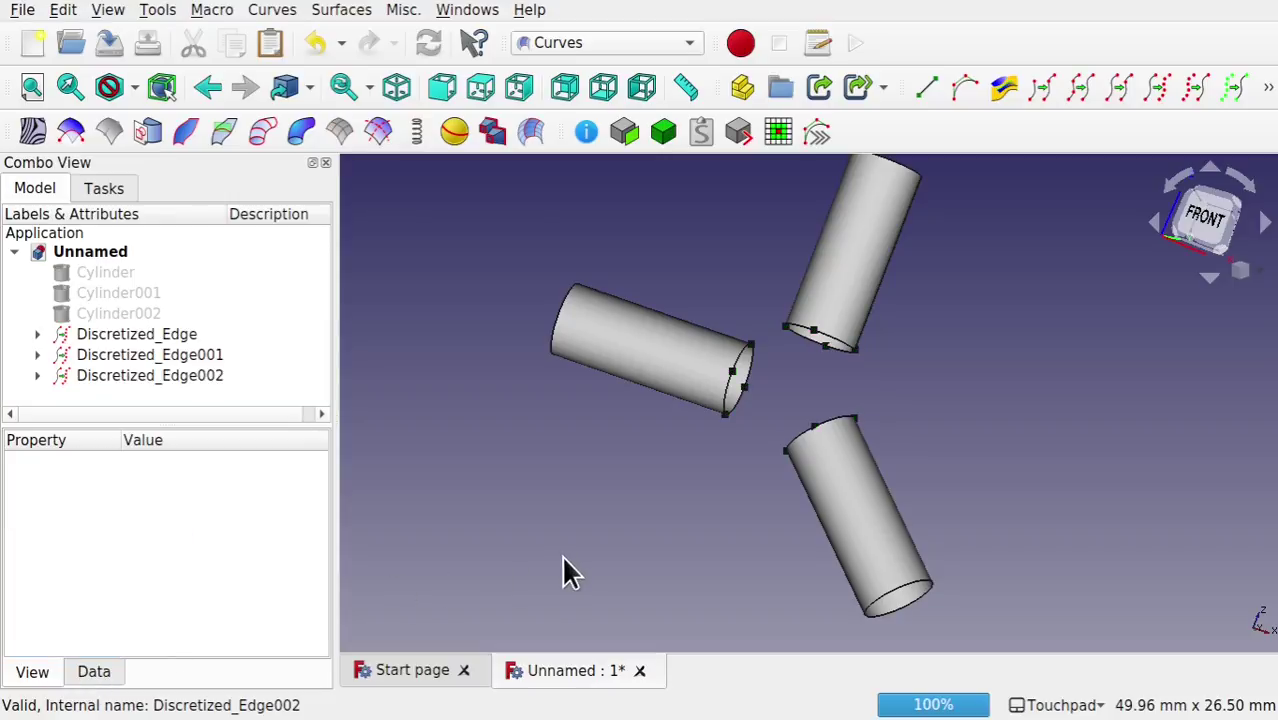
pyautogui.moveTo(922, 447)
pyautogui.keyDown('alt'); pyautogui.mouseDown()
pyautogui.moveTo(745, 357)
pyautogui.moveTo(901, 463)
pyautogui.moveTo(898, 452)
pyautogui.mouseUp(); pyautogui.keyUp('alt')
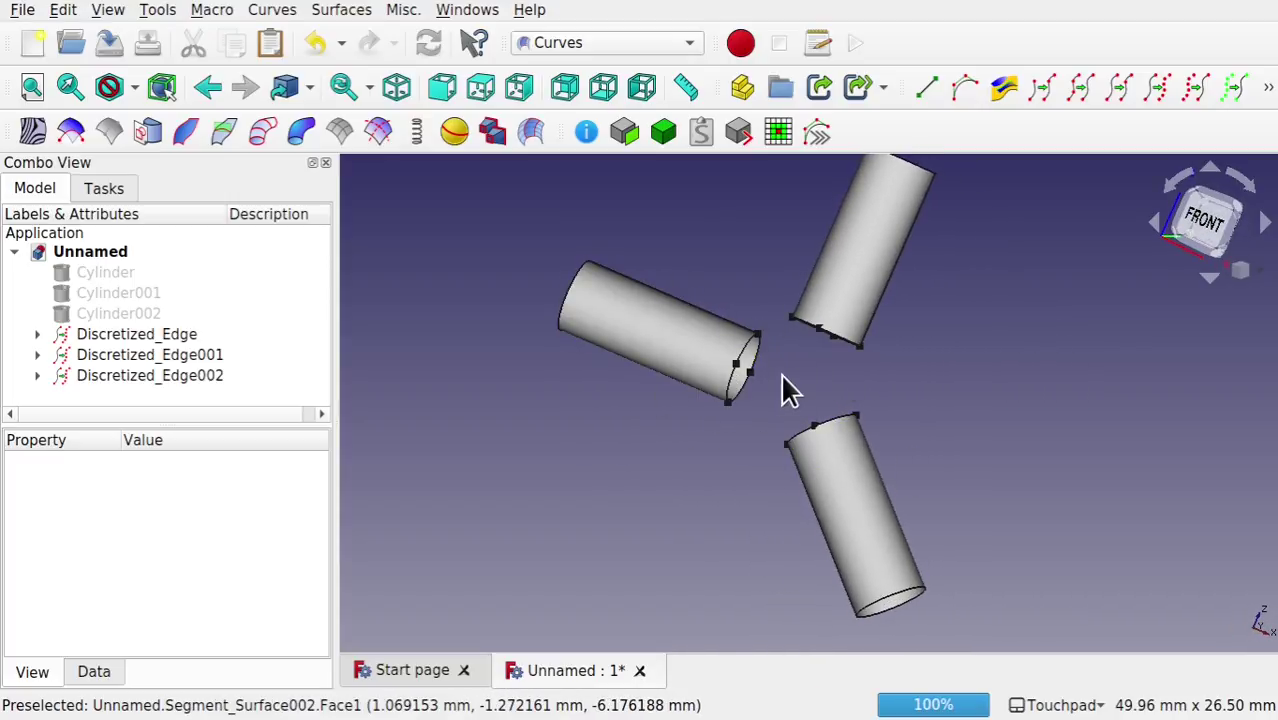
pyautogui.keyDown('alt'); pyautogui.moveTo(785, 388); pyautogui.dragTo(840, 425); pyautogui.keyUp('alt')
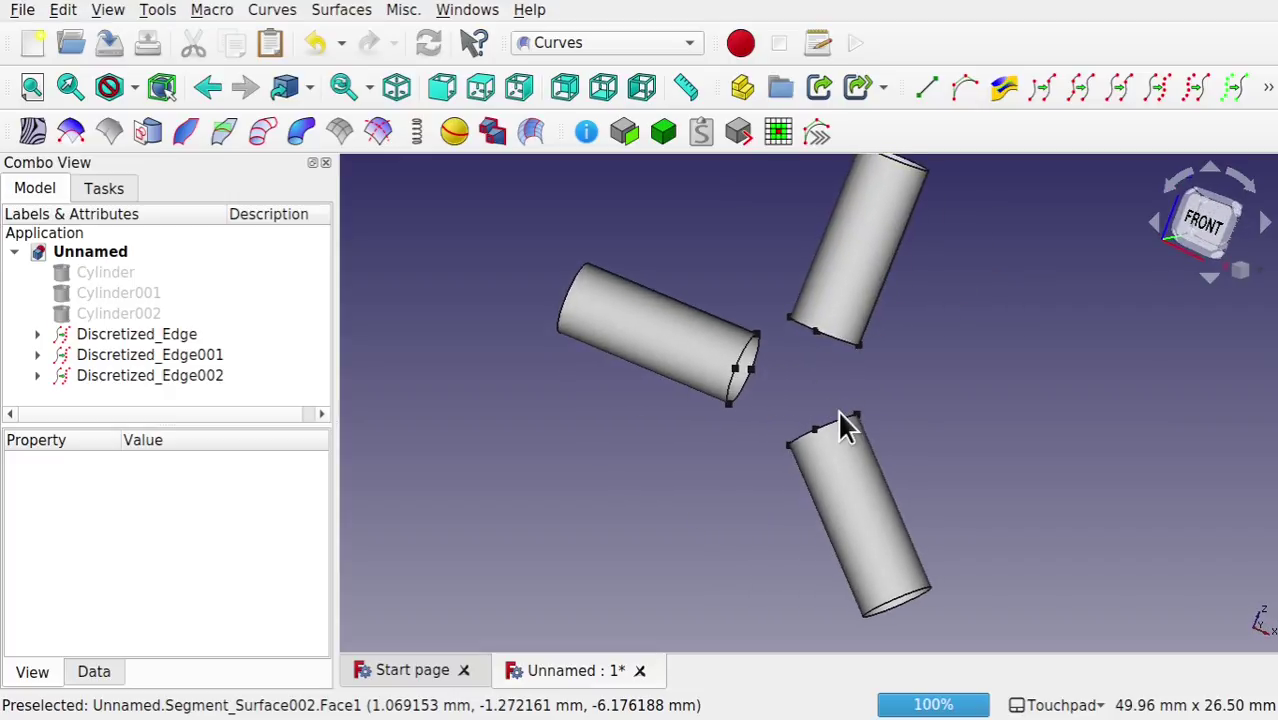
# Step: Switch the left pipe's Segment_Surface Option to Custom, leaving Knots UProvider unlinked
pyautogui.click(37, 334)
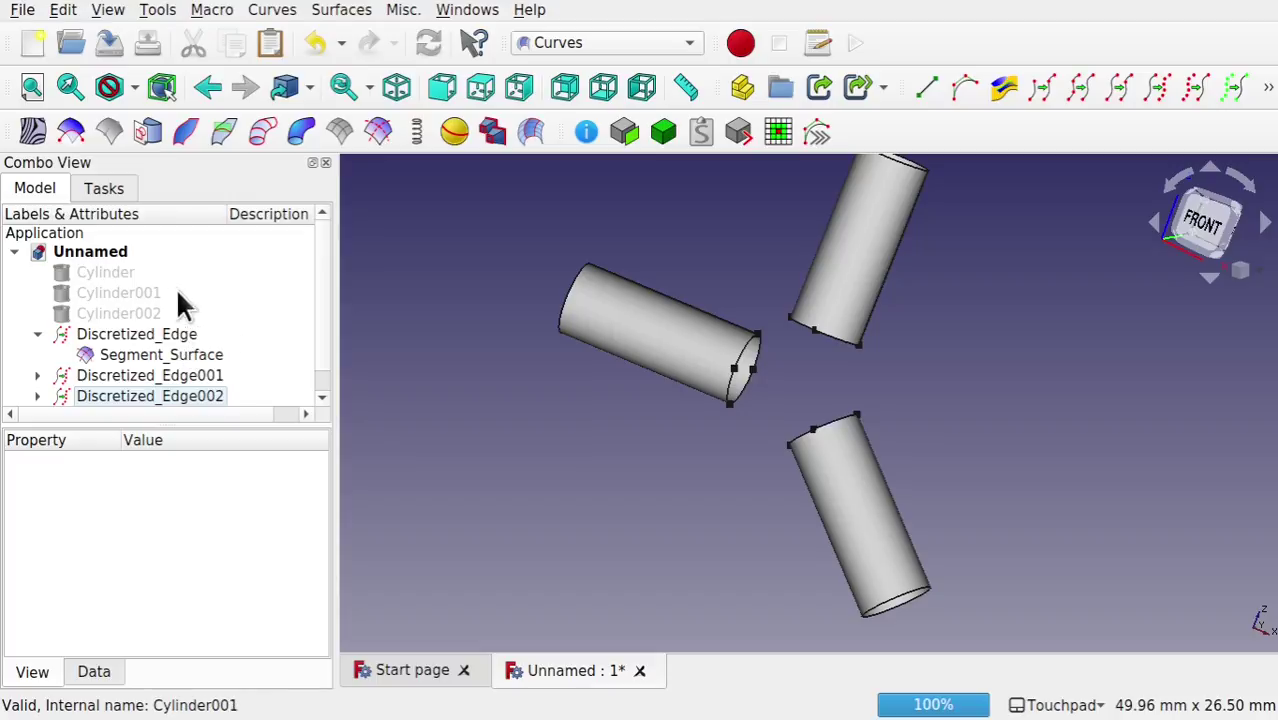
pyautogui.click(179, 352)
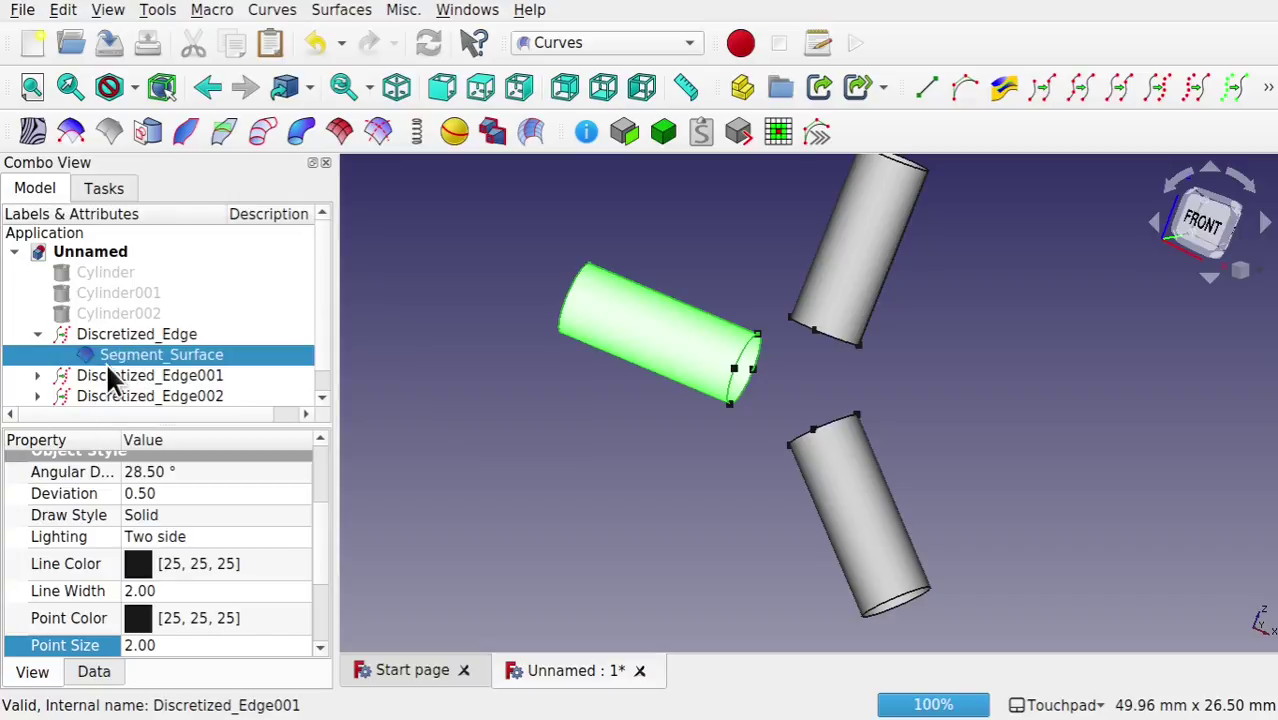
pyautogui.click(92, 672)
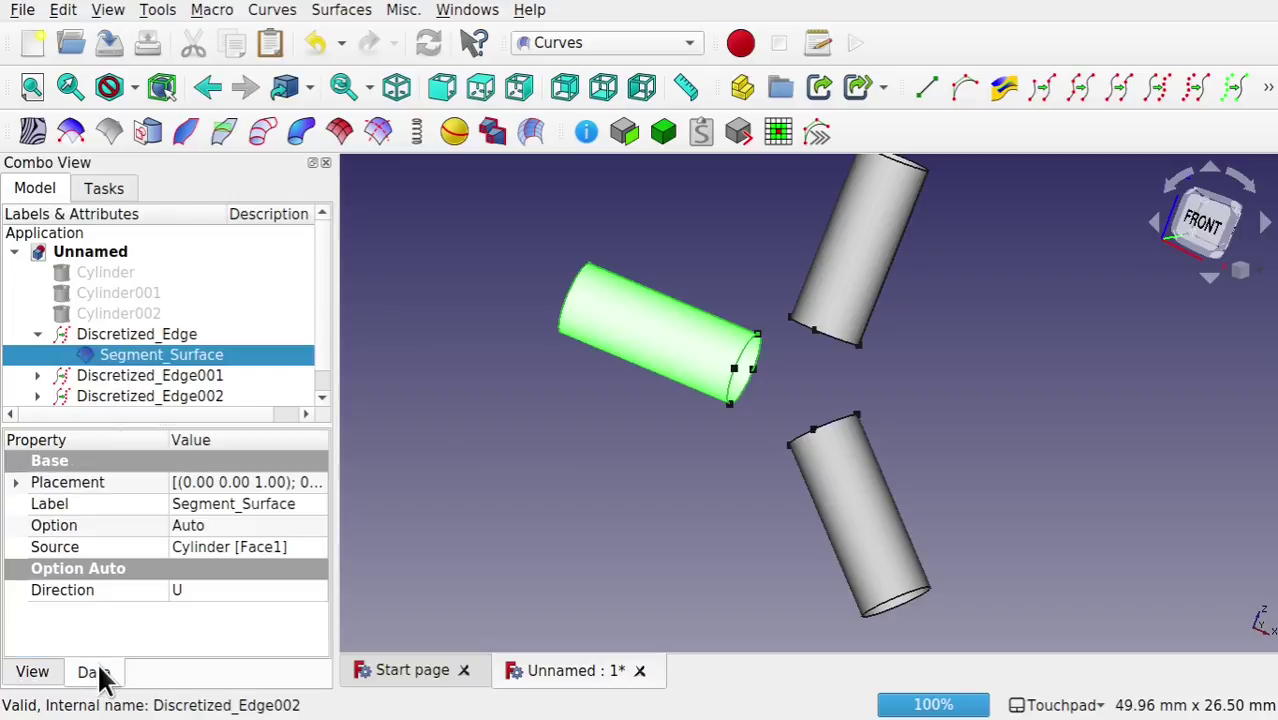
pyautogui.click(215, 518)
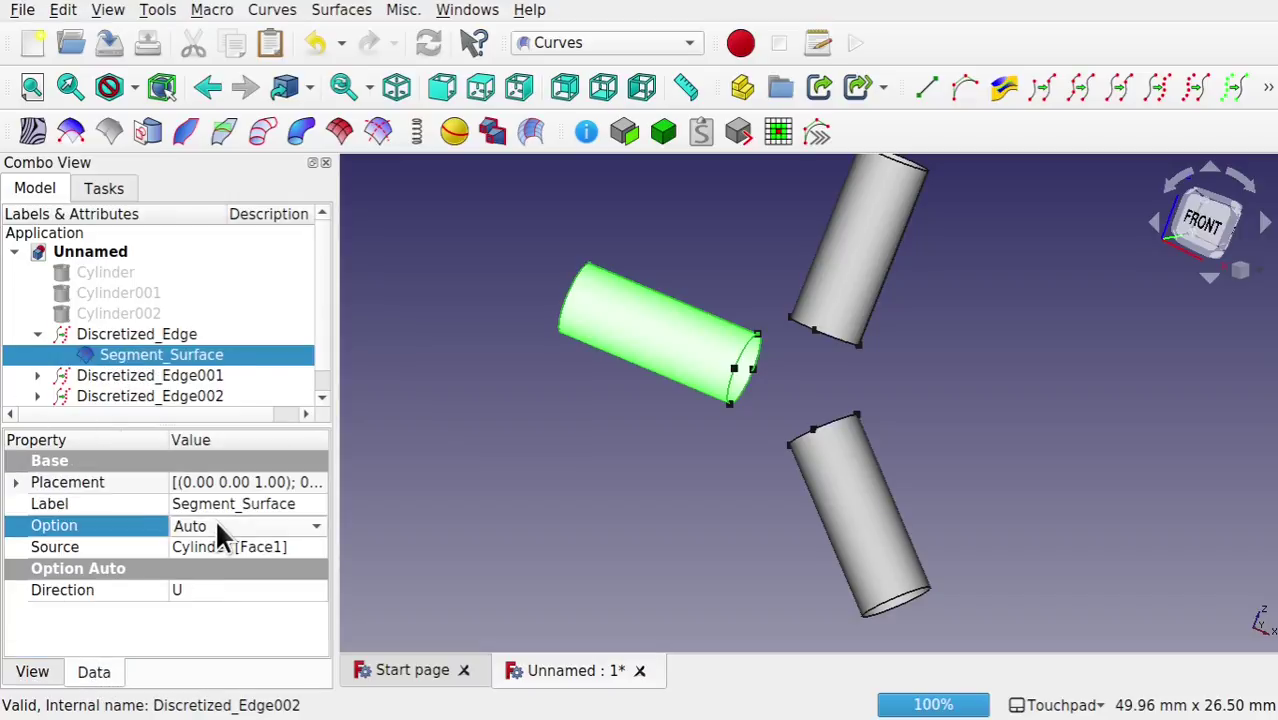
pyautogui.click(215, 518)
pyautogui.click(213, 551)
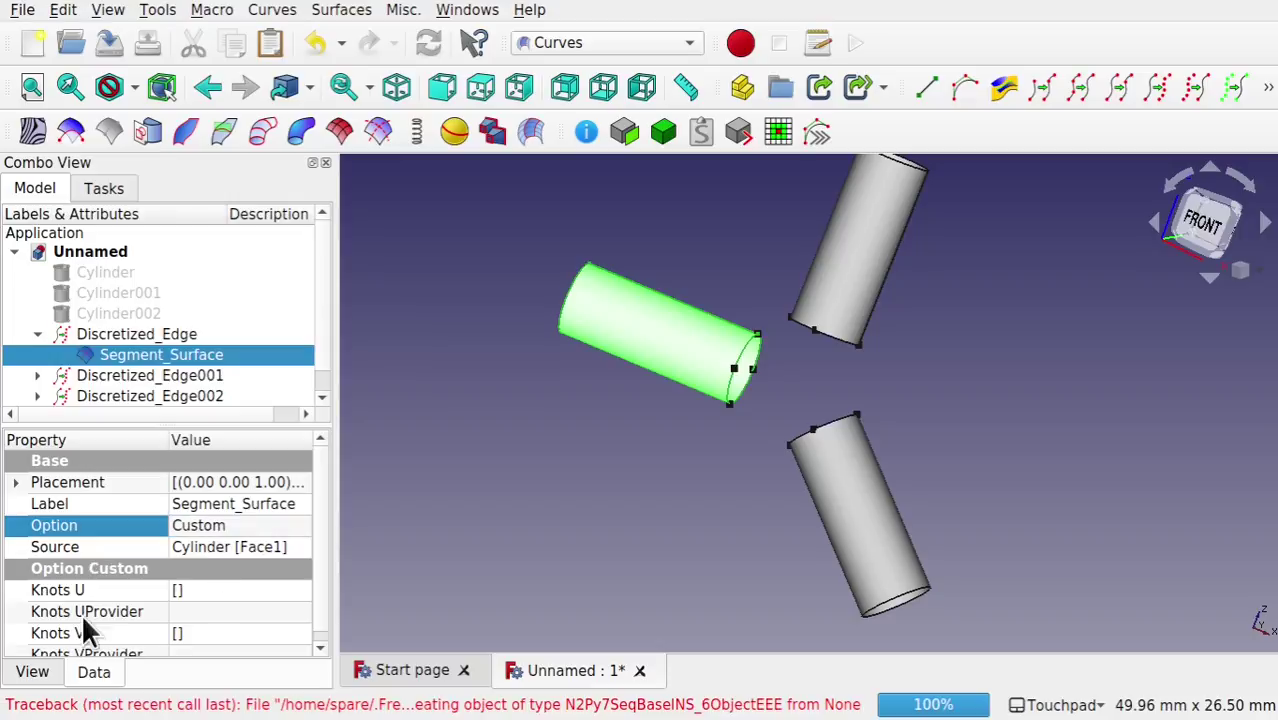
pyautogui.click(296, 611)
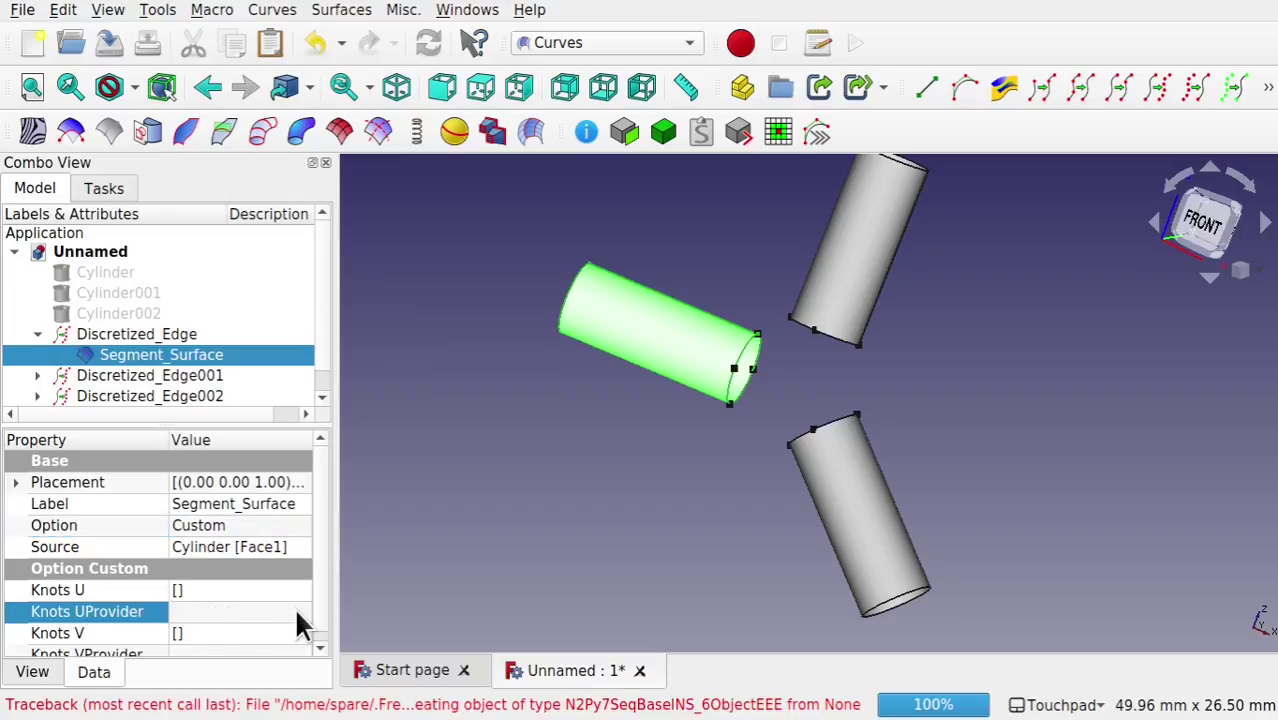
pyautogui.click(296, 611)
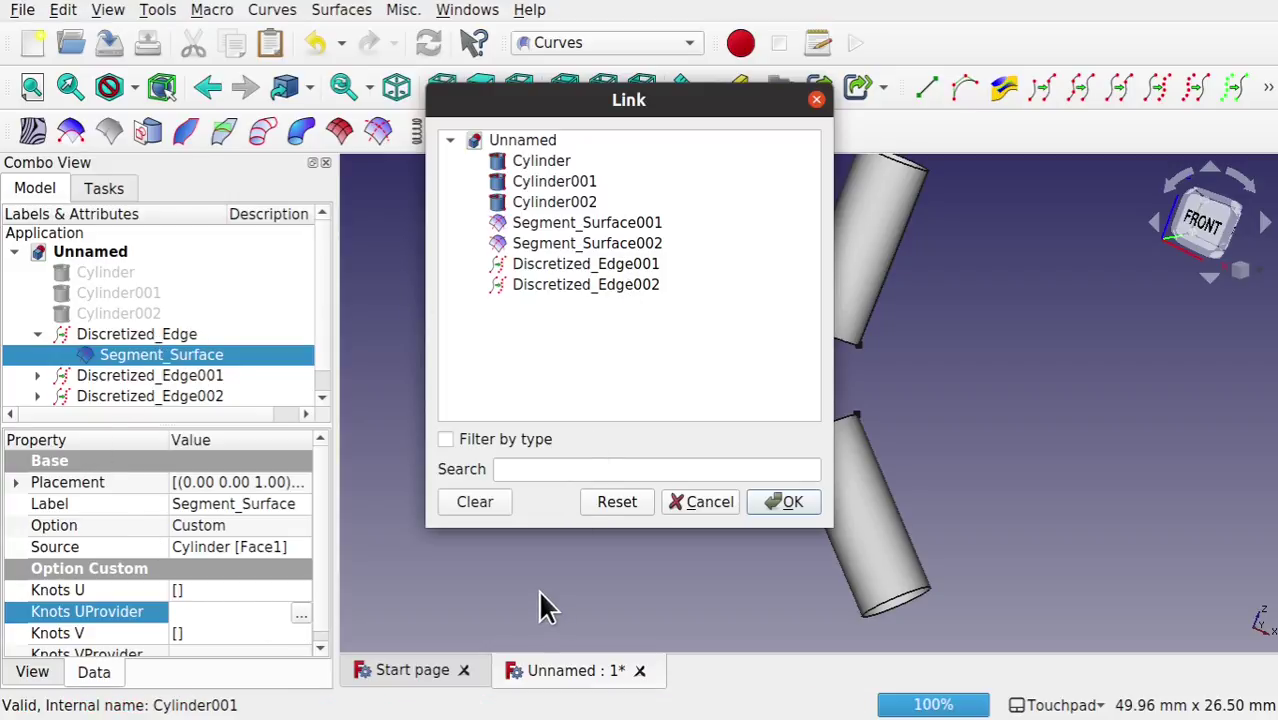
pyautogui.click(711, 498)
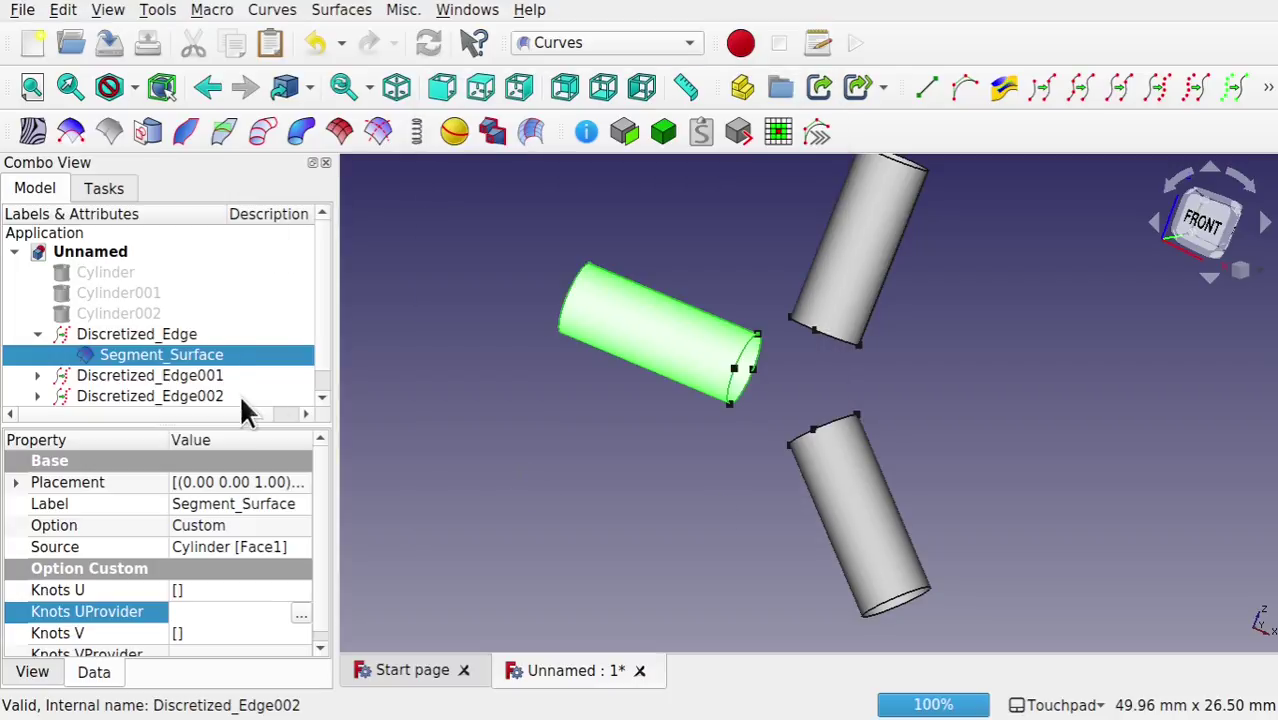
# Step: Delete Discretized_Edge, Discretized_Edge001 and Discretized_Edge002
pyautogui.moveTo(290, 356); pyautogui.dragTo(100, 268)
pyautogui.click(134, 330)
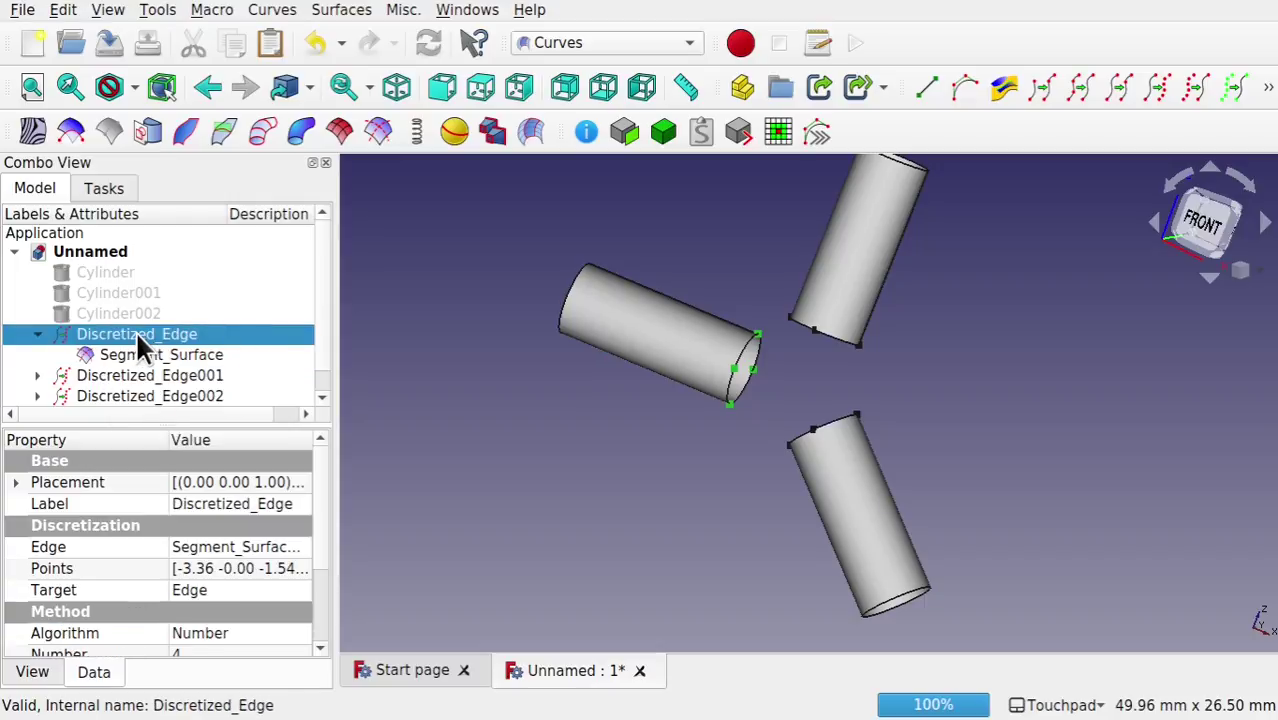
pyautogui.press('Delete')
pyautogui.click(163, 355)
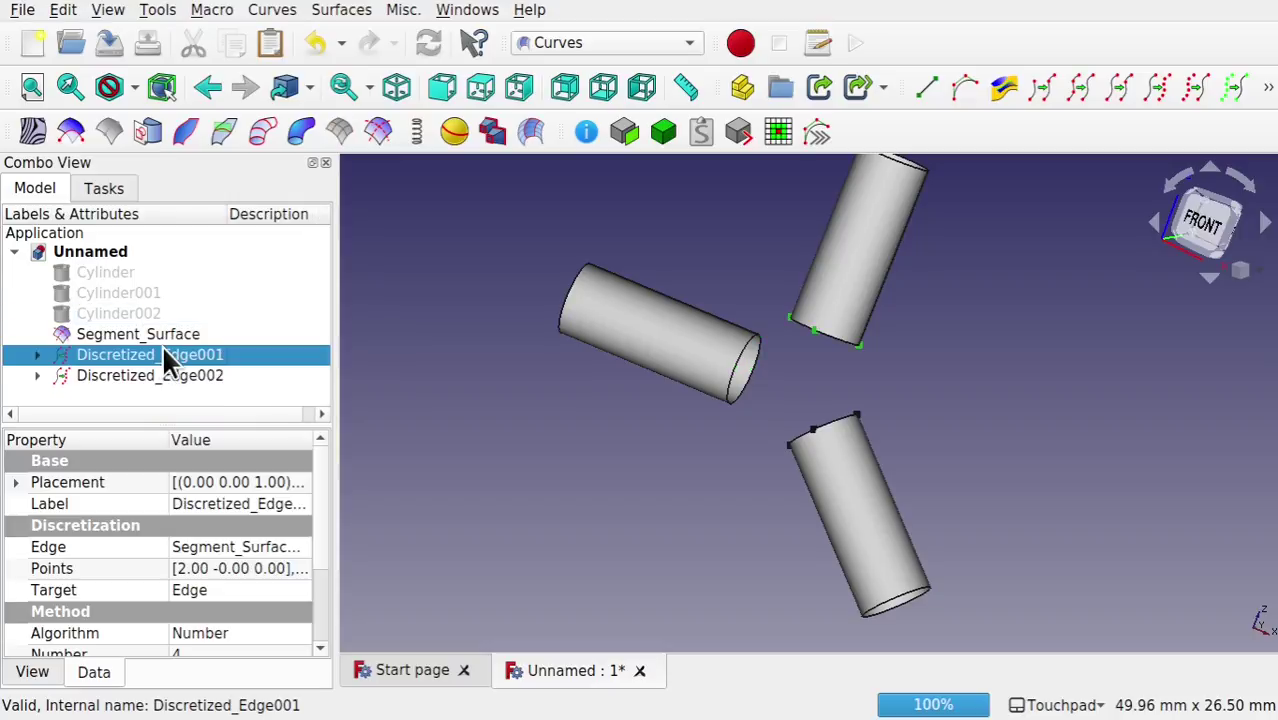
pyautogui.press('Delete')
pyautogui.click(173, 376)
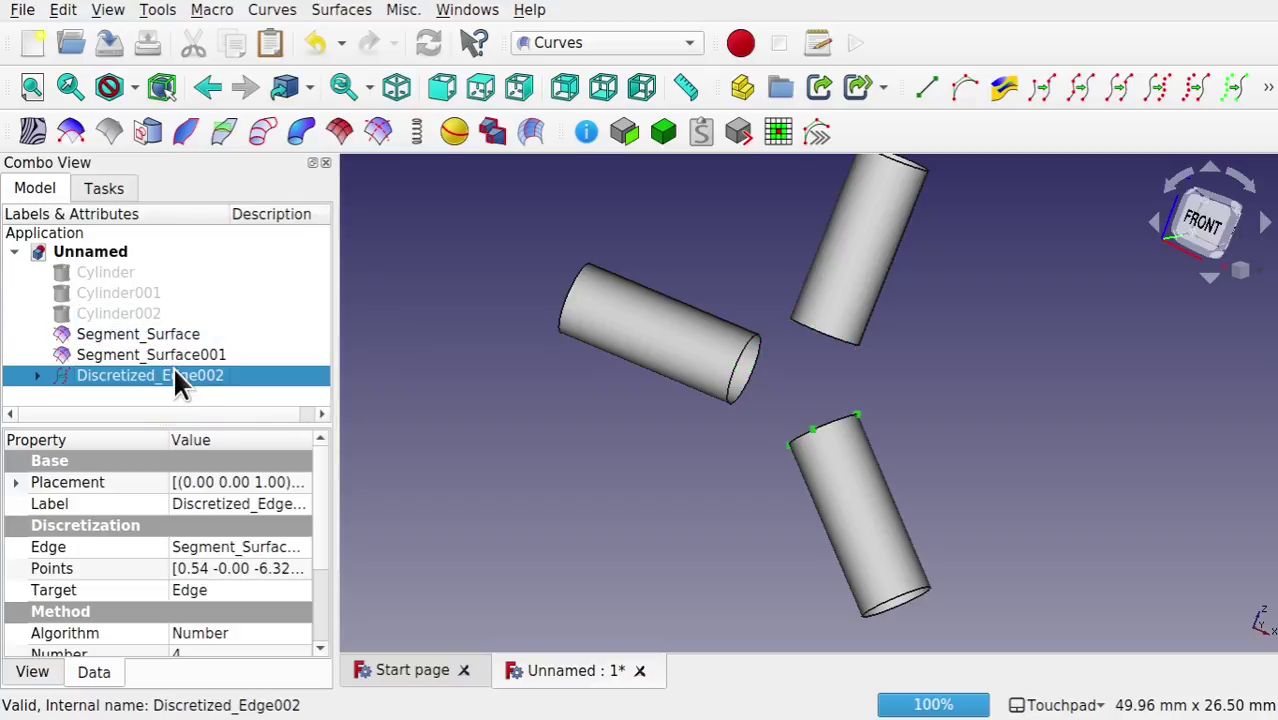
pyautogui.press('Delete')
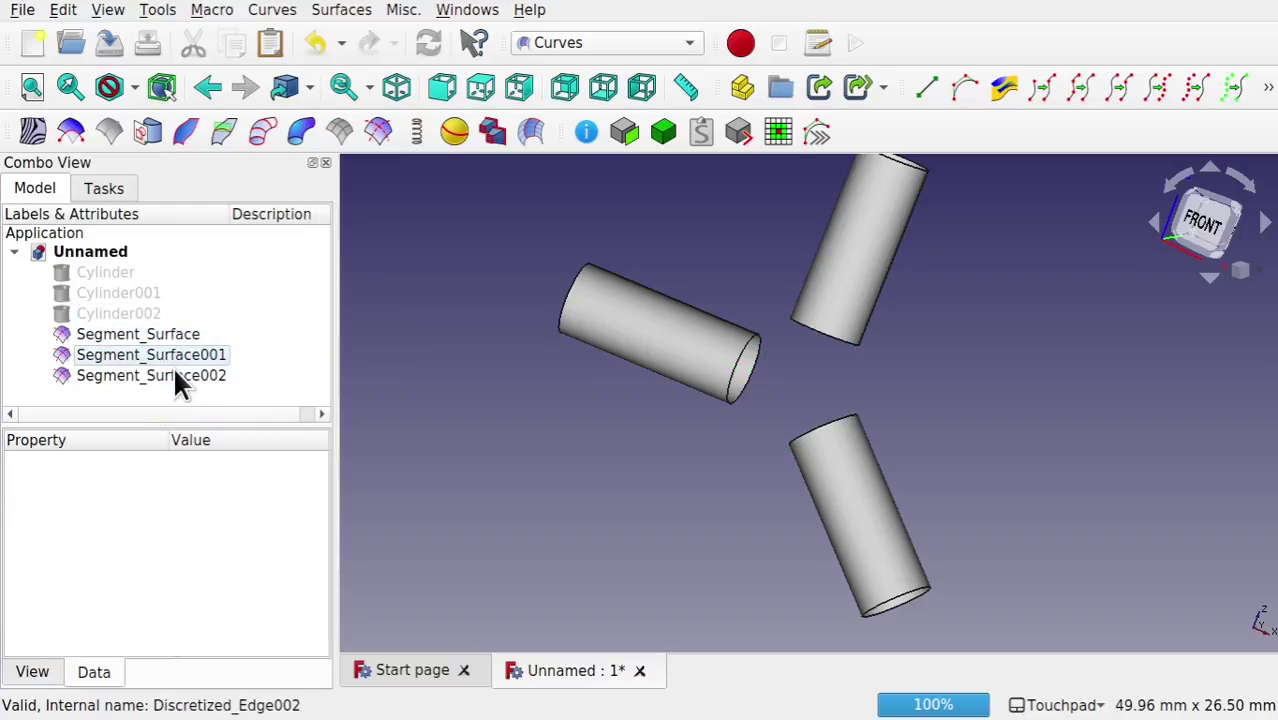
# Step: Make Cylinder, Cylinder001 and Cylinder002 visible again
pyautogui.click(118, 313)
pyautogui.press('space')
pyautogui.click(114, 292)
pyautogui.press('space')
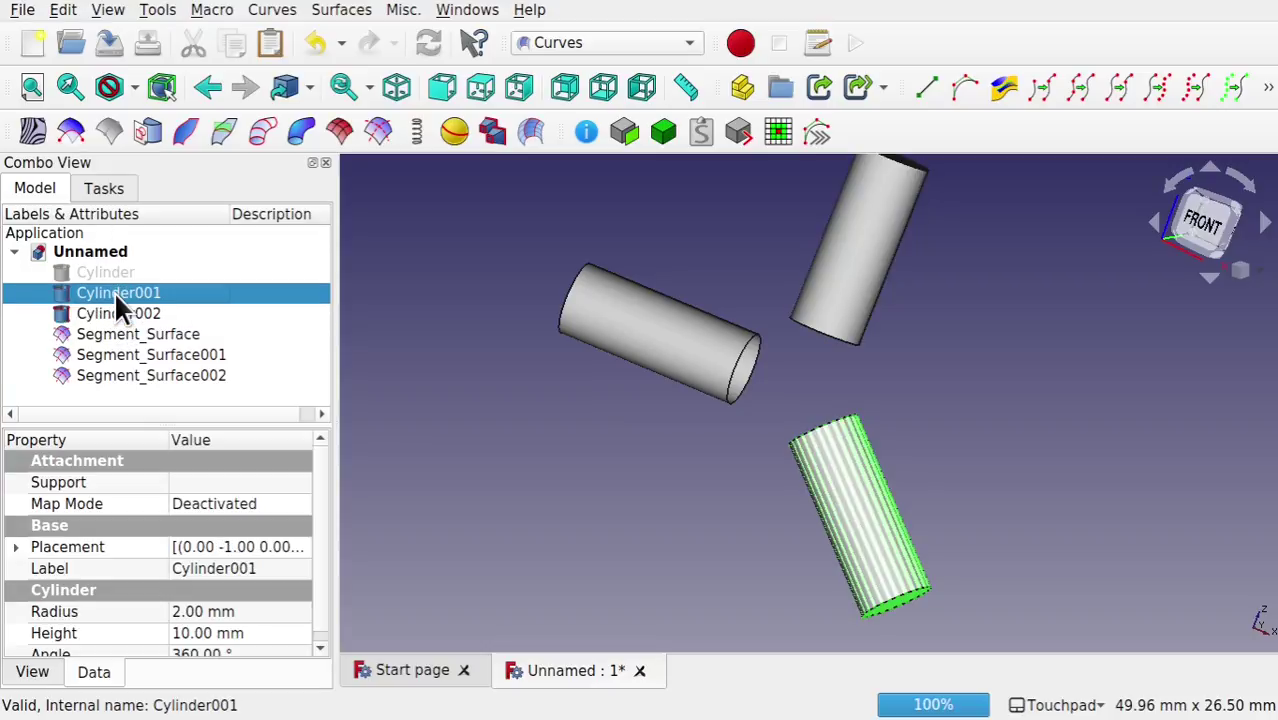
pyautogui.click(122, 270)
pyautogui.press('space')
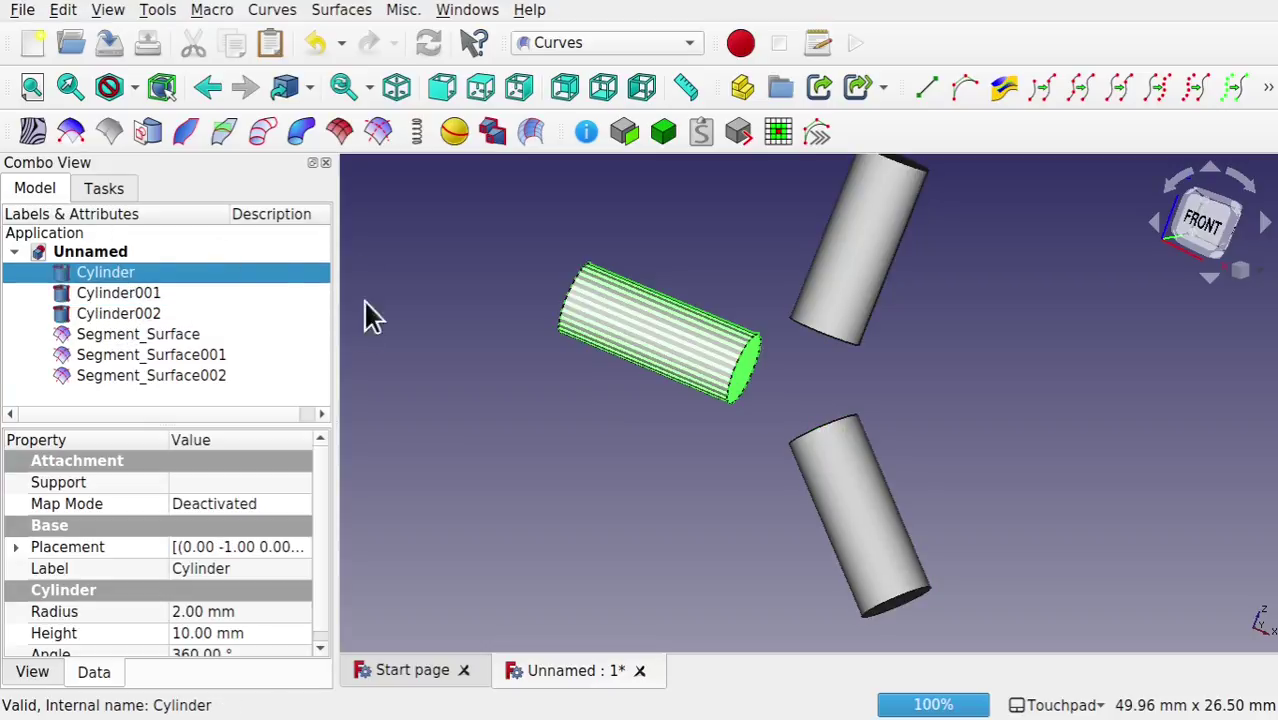
# Step: Hide the three Segment_Surface objects
pyautogui.click(128, 338)
pyautogui.keyDown('shift'); pyautogui.click(194, 377); pyautogui.keyUp('shift')
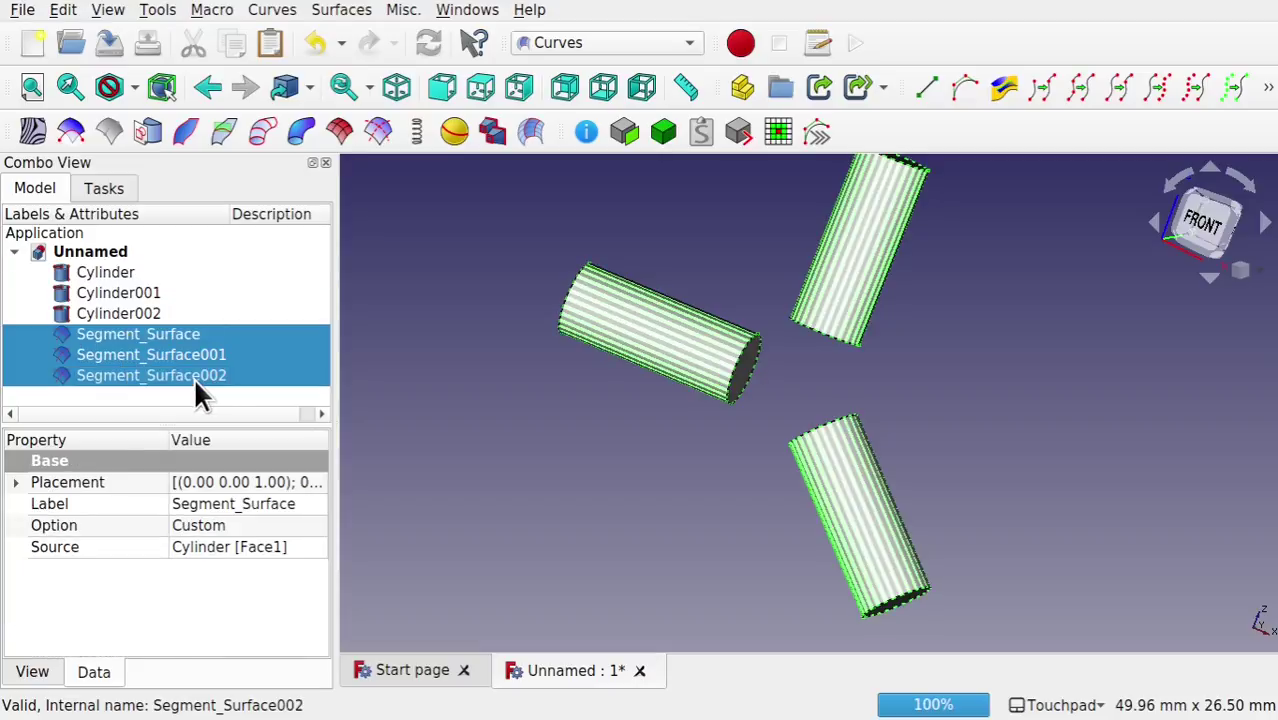
pyautogui.press('space')
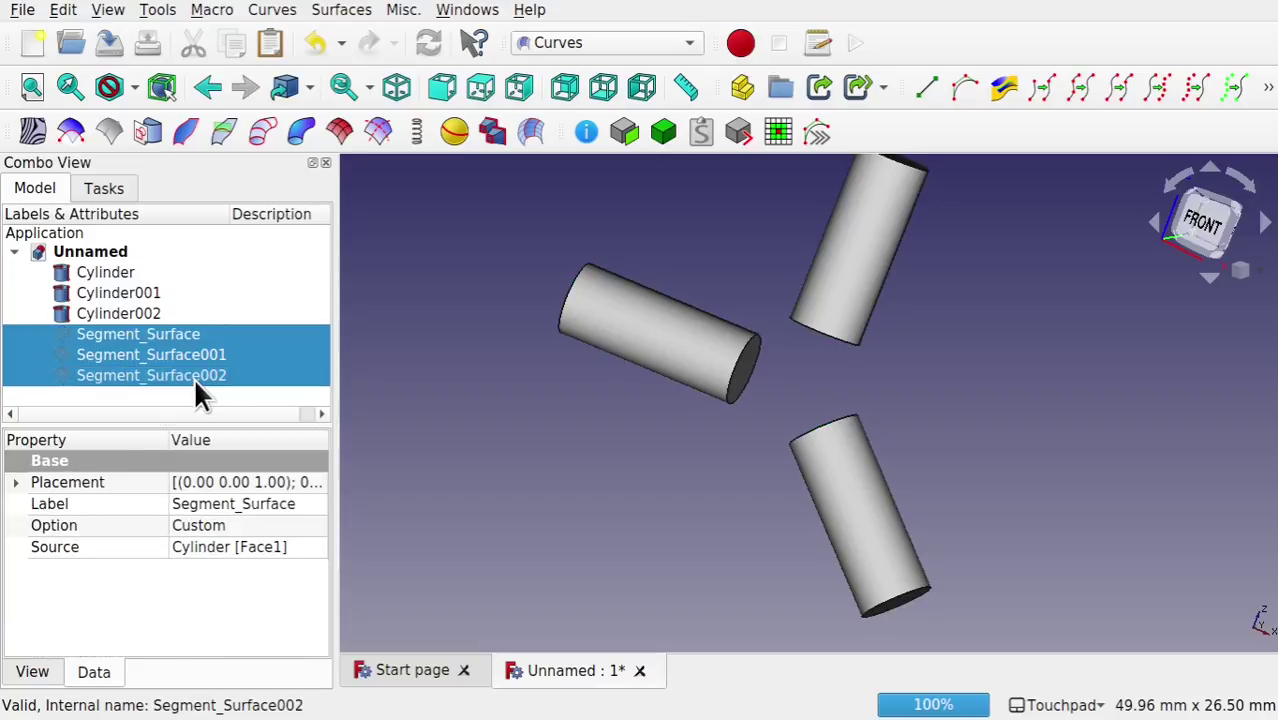
pyautogui.click(470, 470)
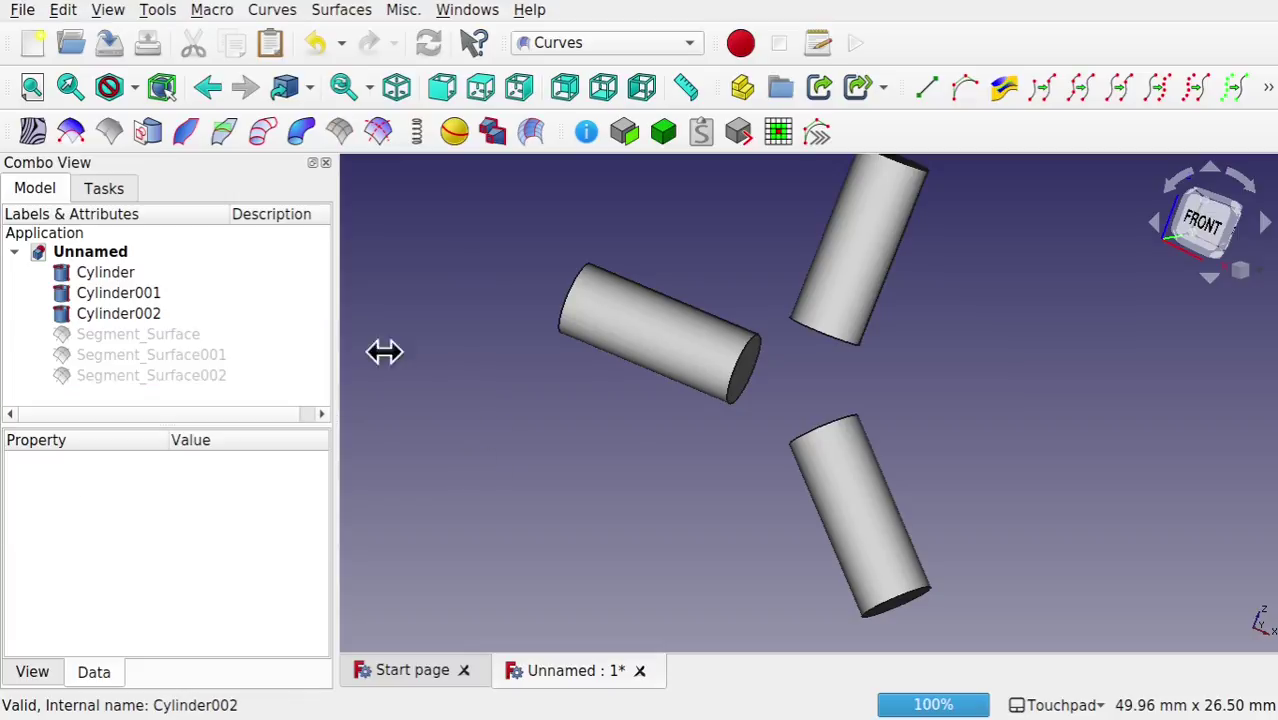
# Step: Discretize the inner end edges of the left, upper and lower pipes
pyautogui.click(738, 392)
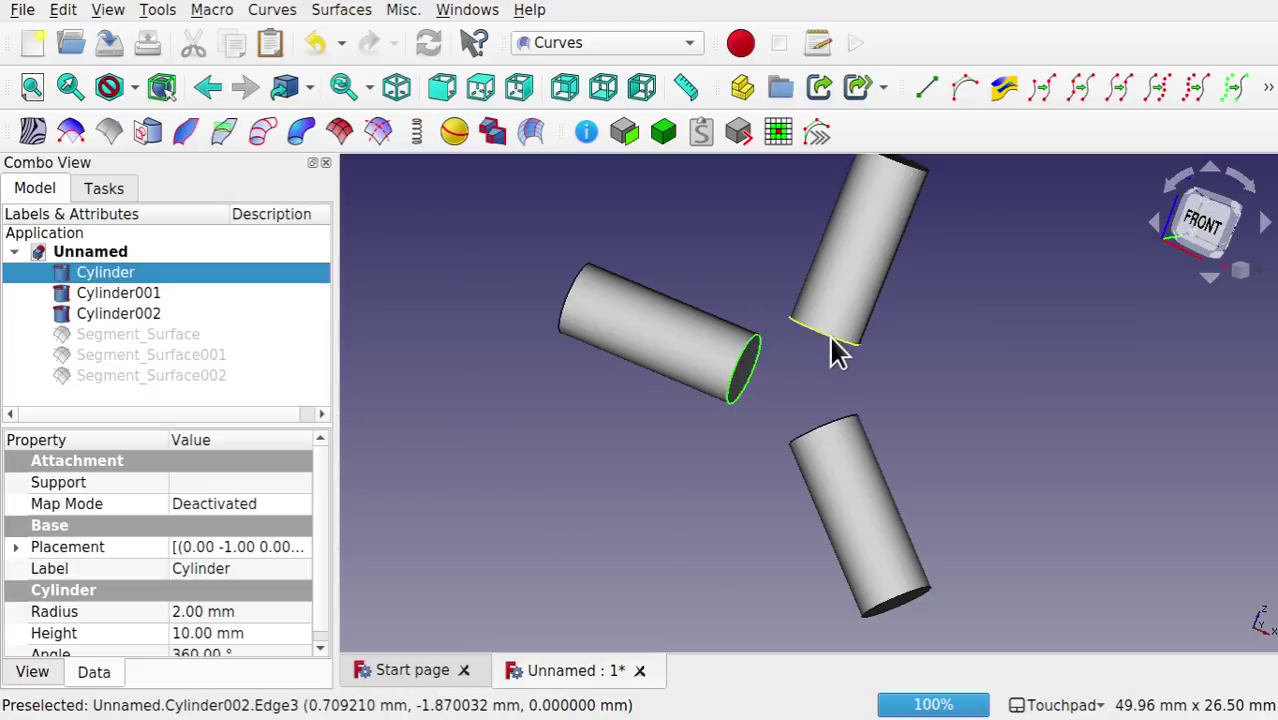
pyautogui.click(831, 345)
pyautogui.click(737, 385)
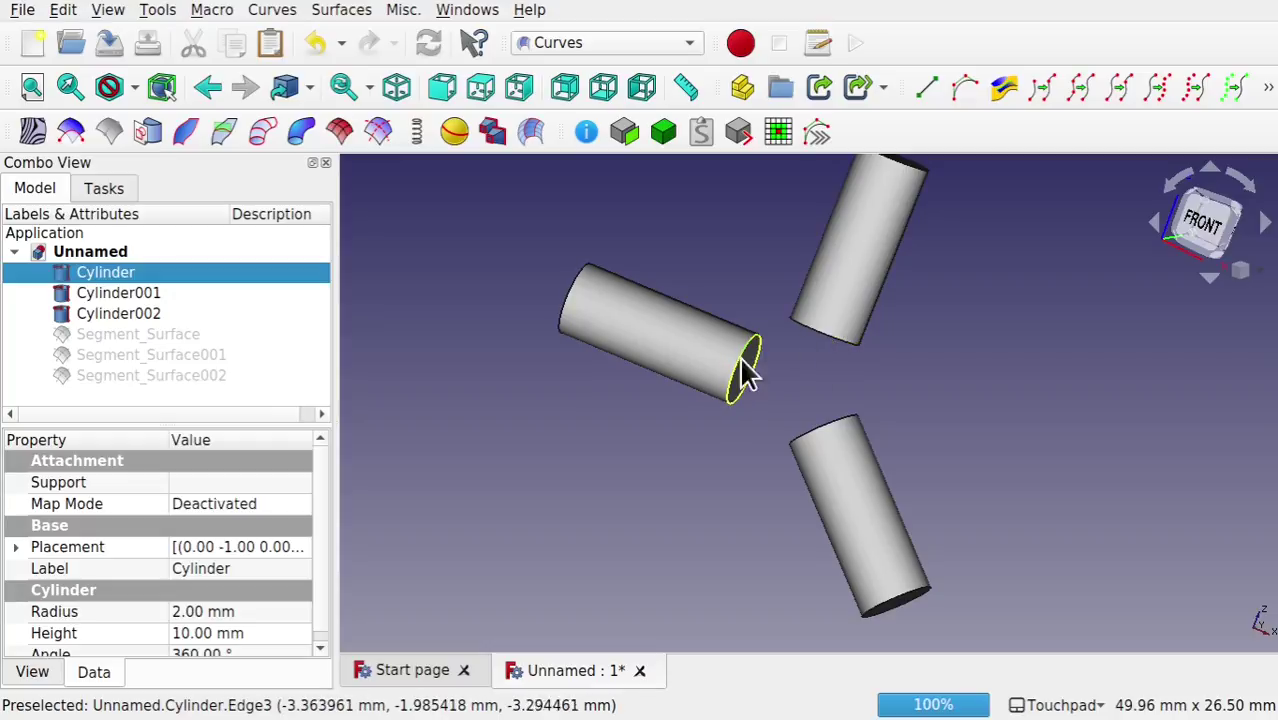
pyautogui.keyDown('ctrl'); pyautogui.click(830, 344); pyautogui.keyUp('ctrl')
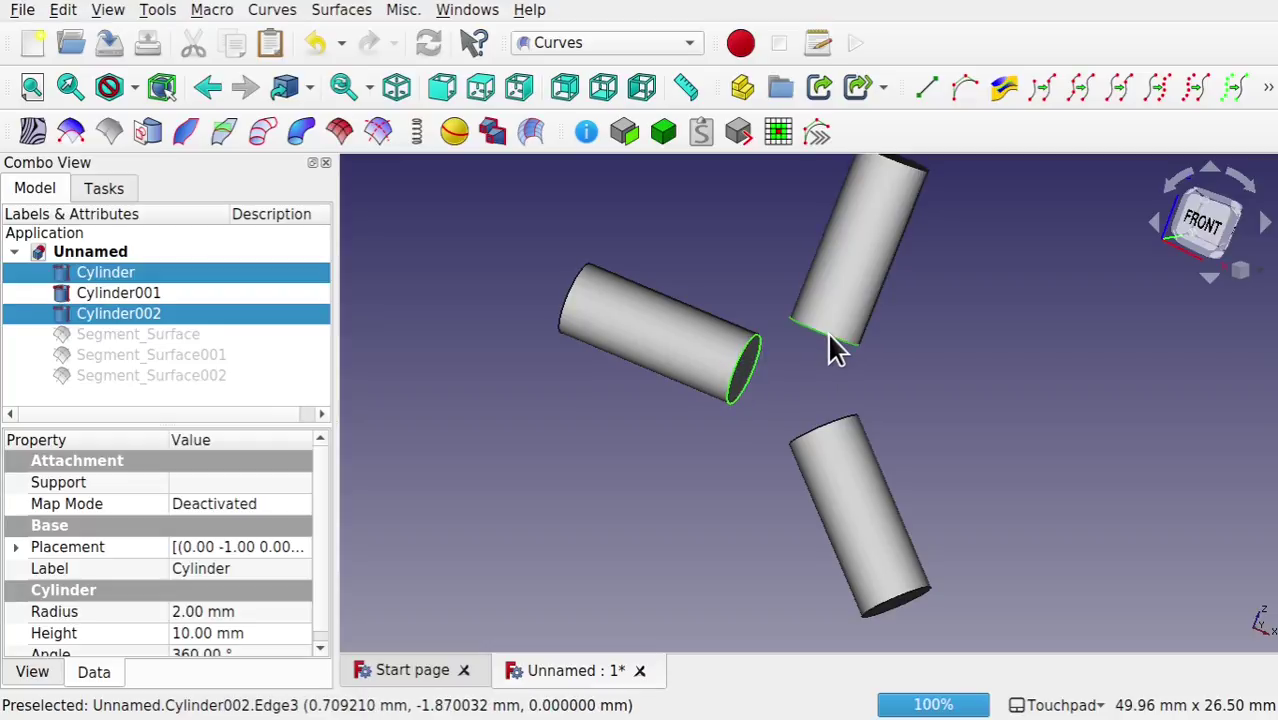
pyautogui.keyDown('ctrl'); pyautogui.click(822, 430); pyautogui.keyUp('ctrl')
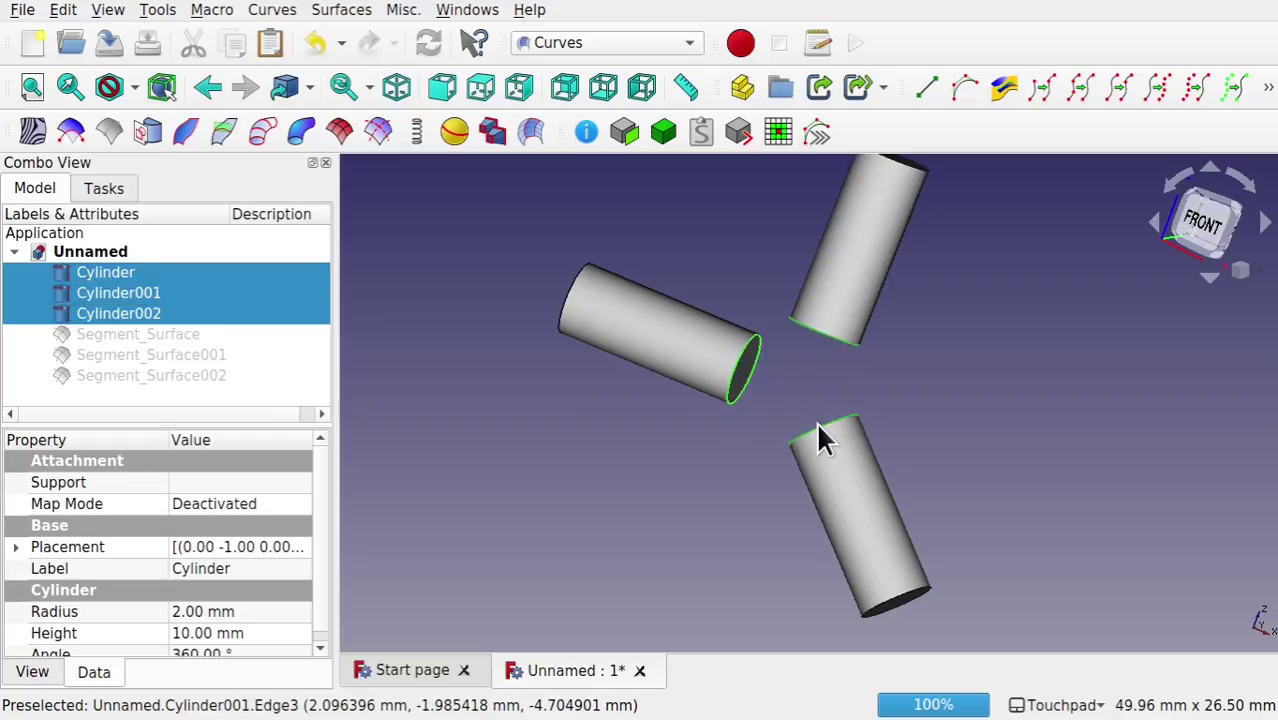
pyautogui.click(1154, 97)
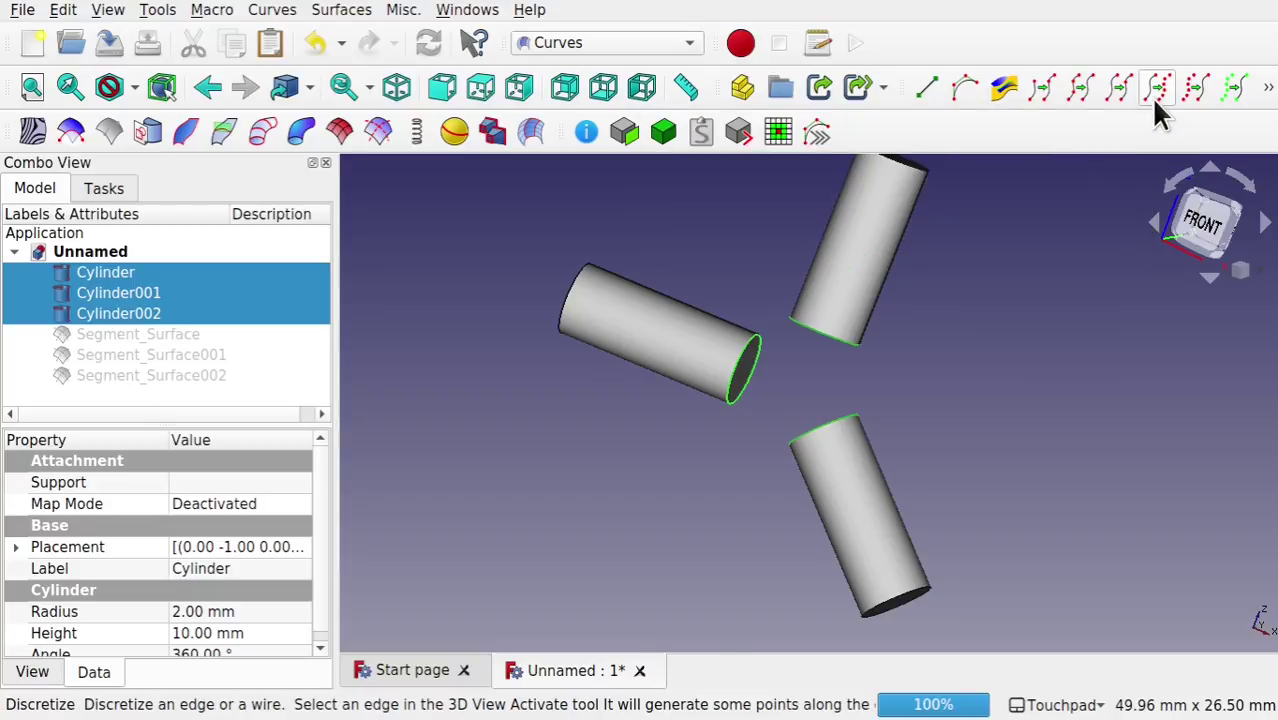
# Step: Set all three Discretized_Edge objects to 4 points
pyautogui.click(172, 334)
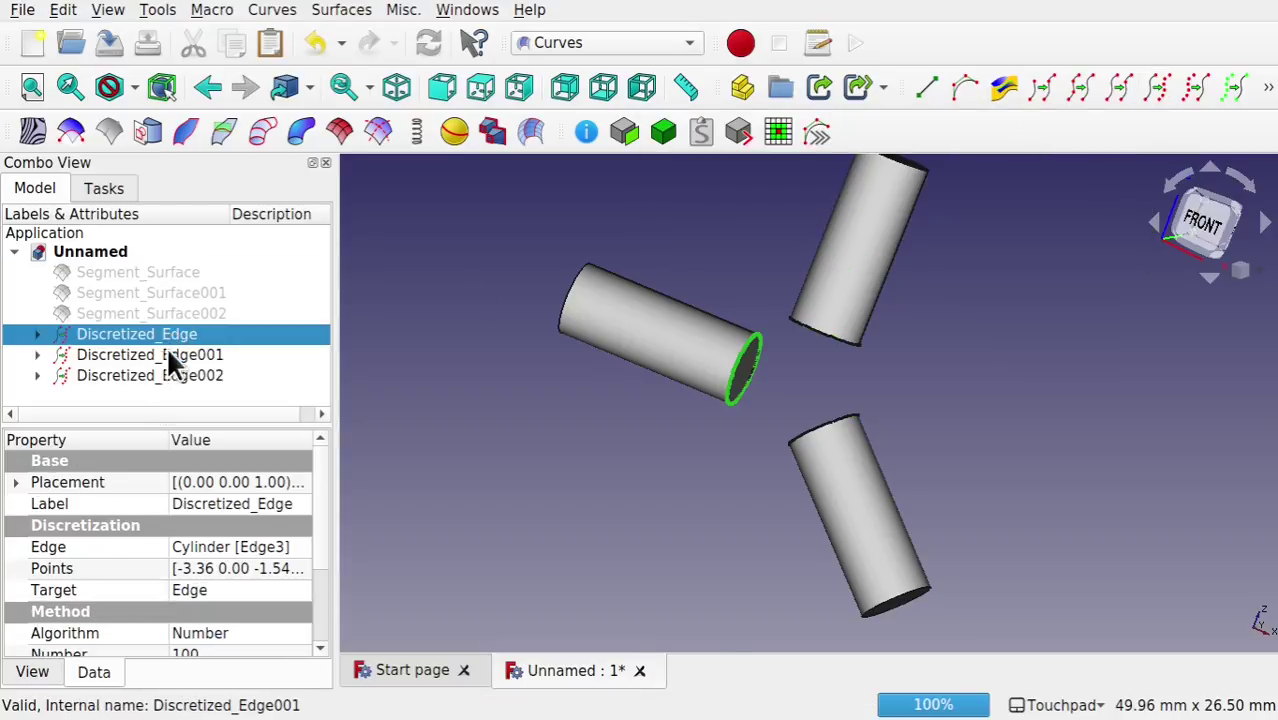
pyautogui.click(164, 355)
pyautogui.click(168, 374)
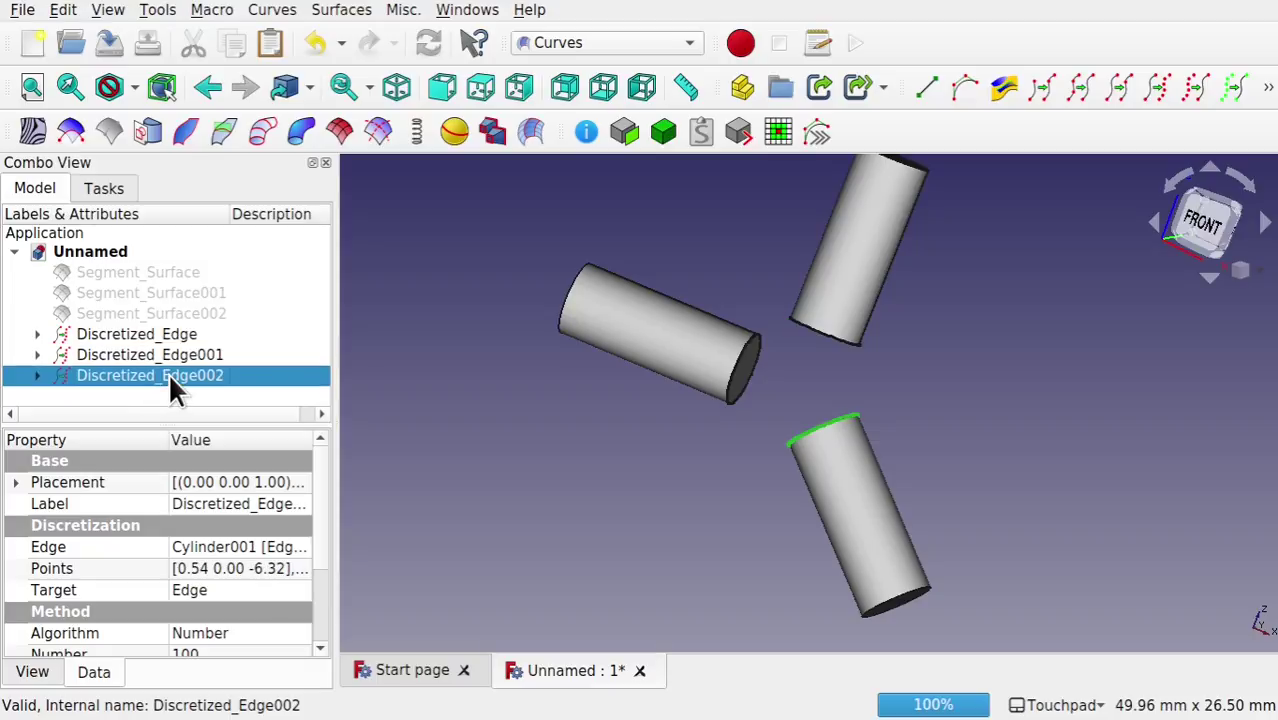
pyautogui.click(153, 332)
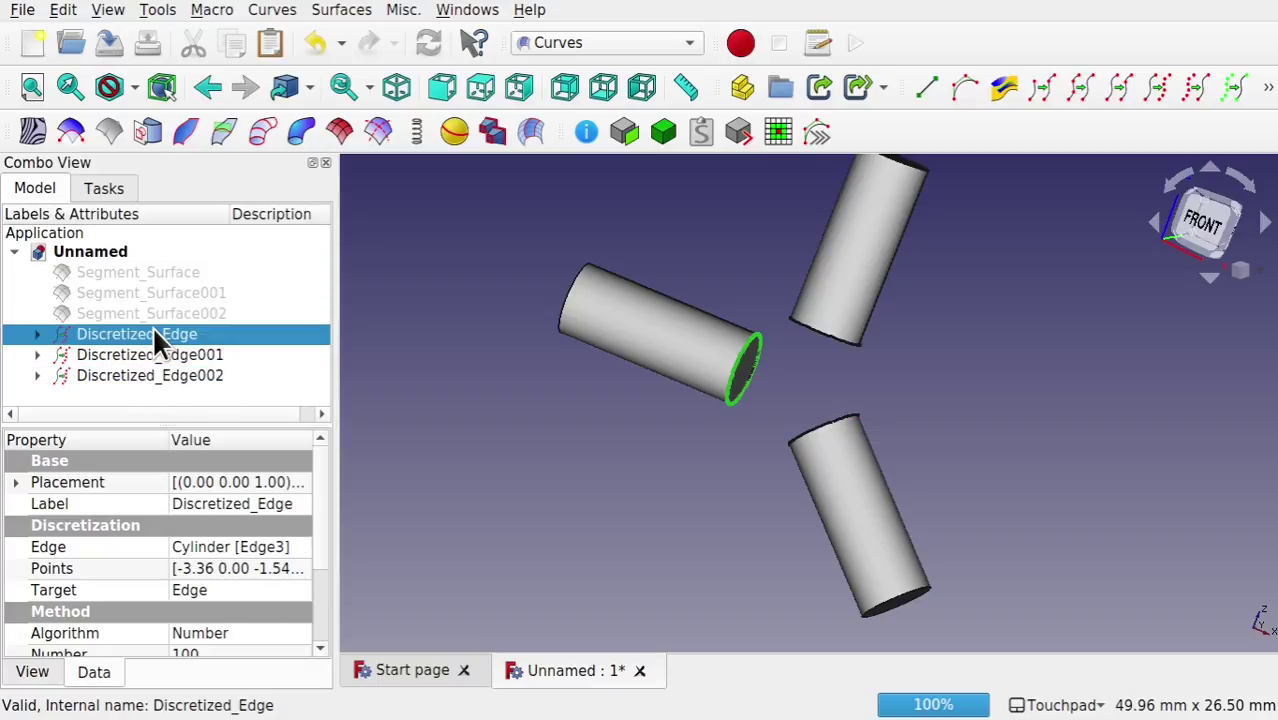
pyautogui.keyDown('shift'); pyautogui.click(203, 377); pyautogui.keyUp('shift')
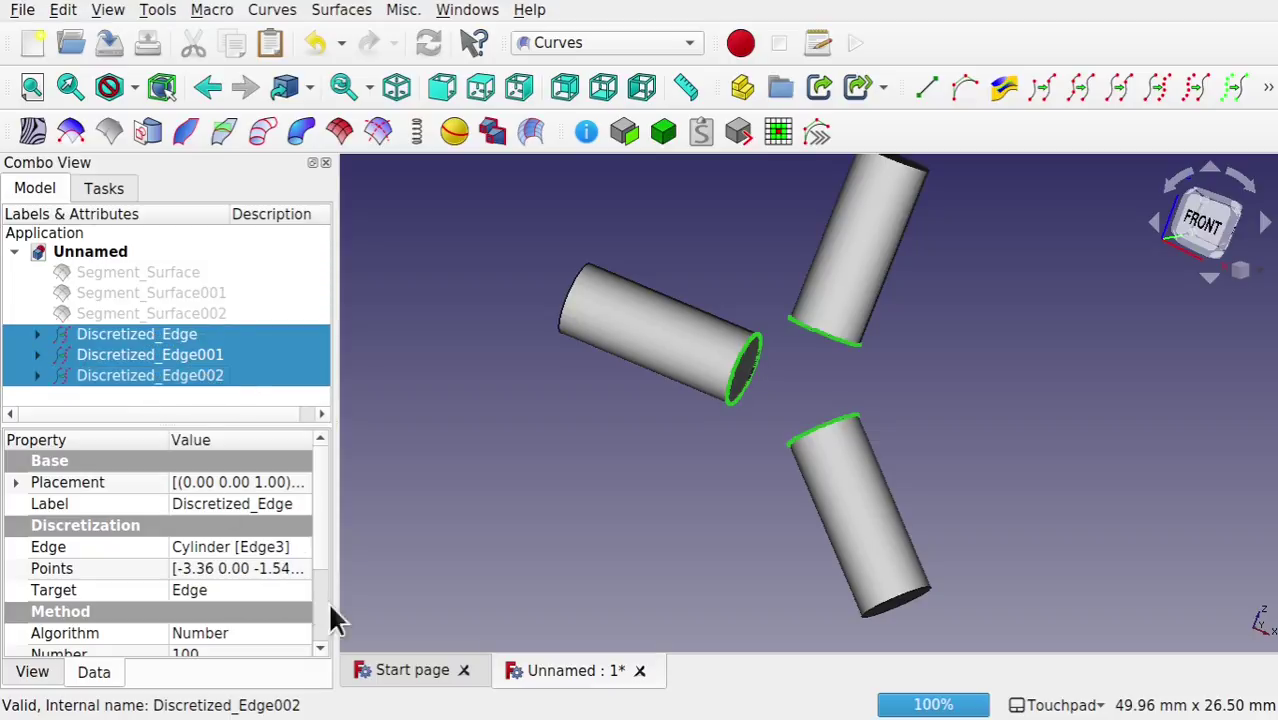
pyautogui.scroll(-2, 316, 560)
pyautogui.click(224, 596)
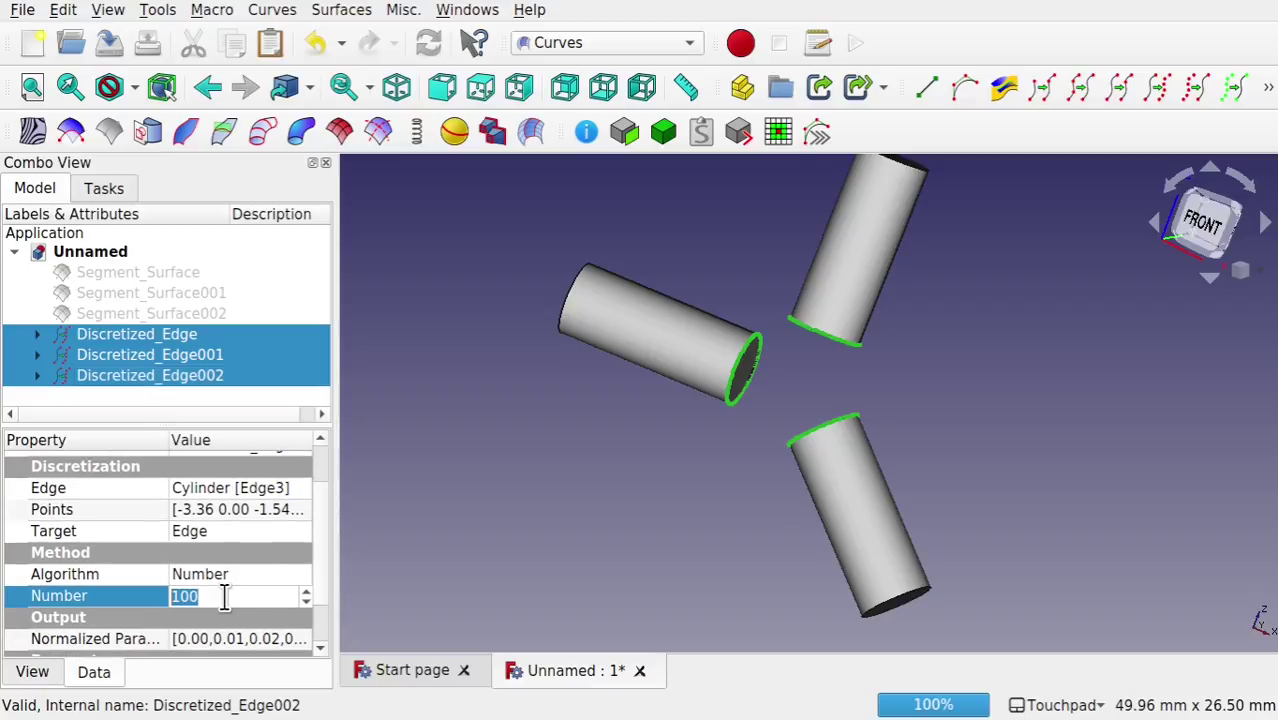
pyautogui.write('4')
pyautogui.click(685, 458)
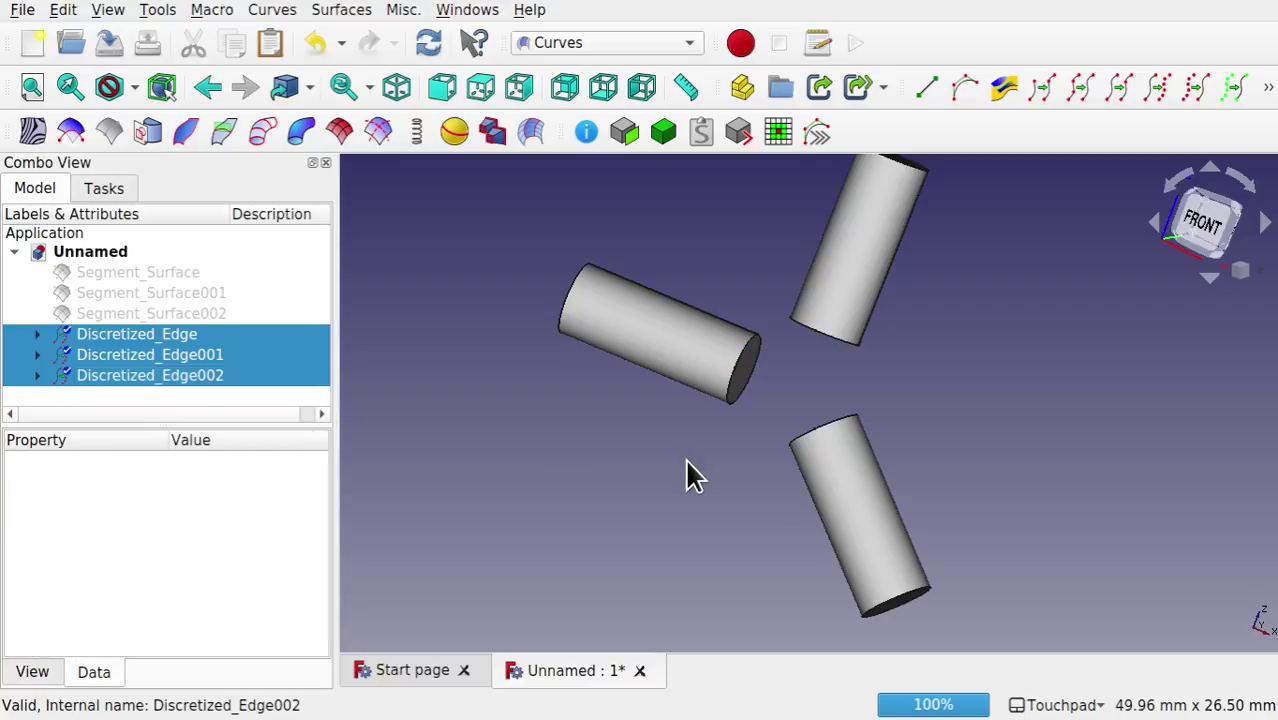
# Step: Give the three Discretized_Edge objects a point size of 8
pyautogui.click(162, 337)
pyautogui.keyDown('shift'); pyautogui.click(200, 375); pyautogui.keyUp('shift')
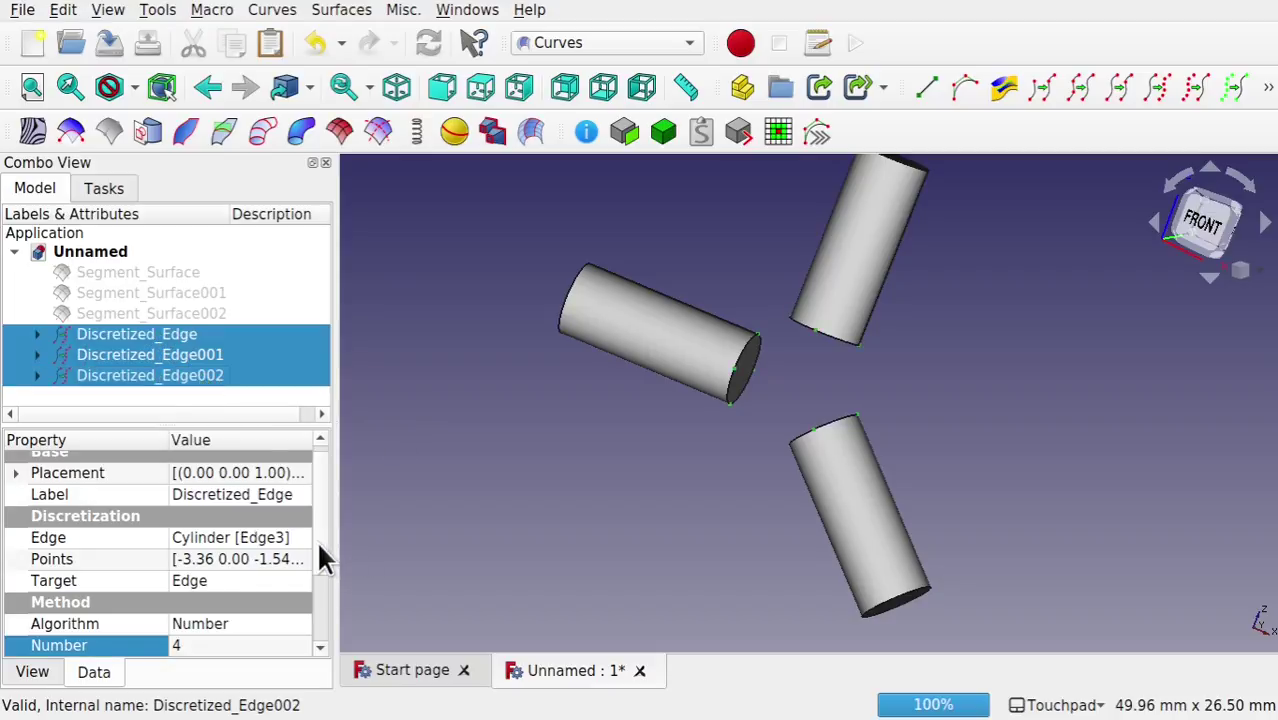
pyautogui.scroll(-3, 314, 585)
pyautogui.click(33, 674)
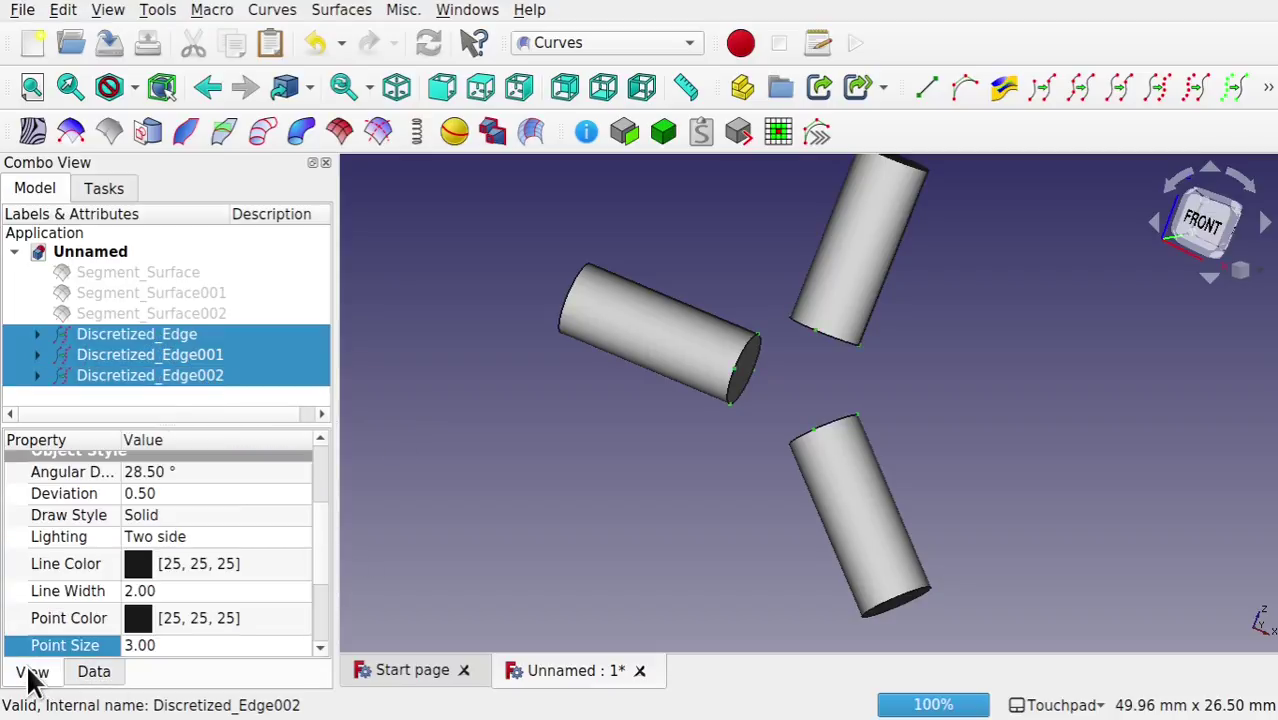
pyautogui.click(166, 647)
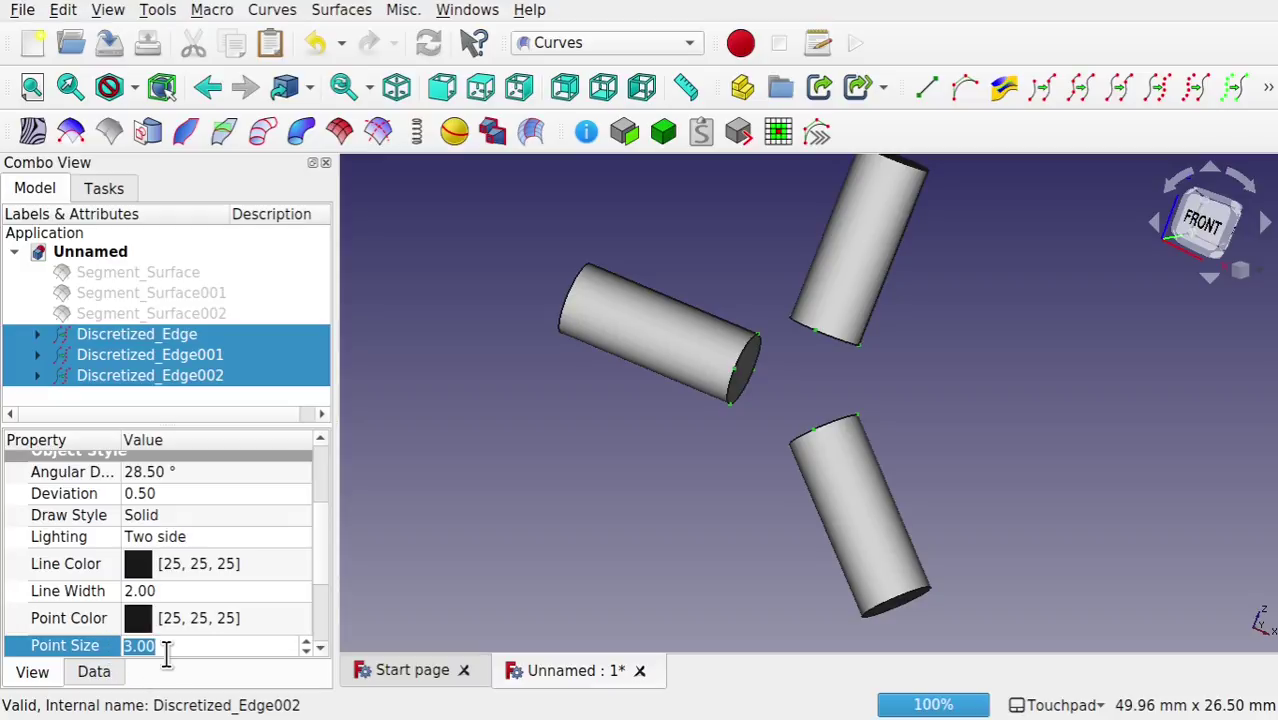
pyautogui.write('8')
pyautogui.click(511, 566)
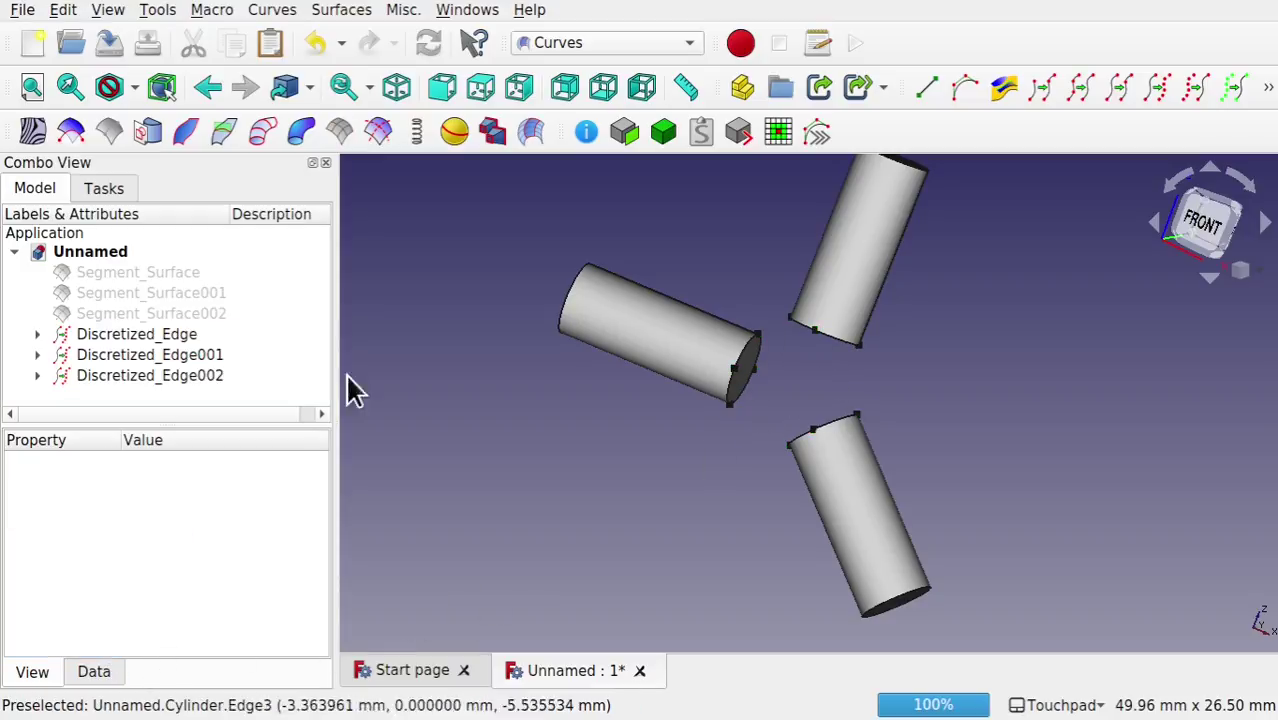
# Step: Show the three Segment_Surface objects
pyautogui.click(145, 310)
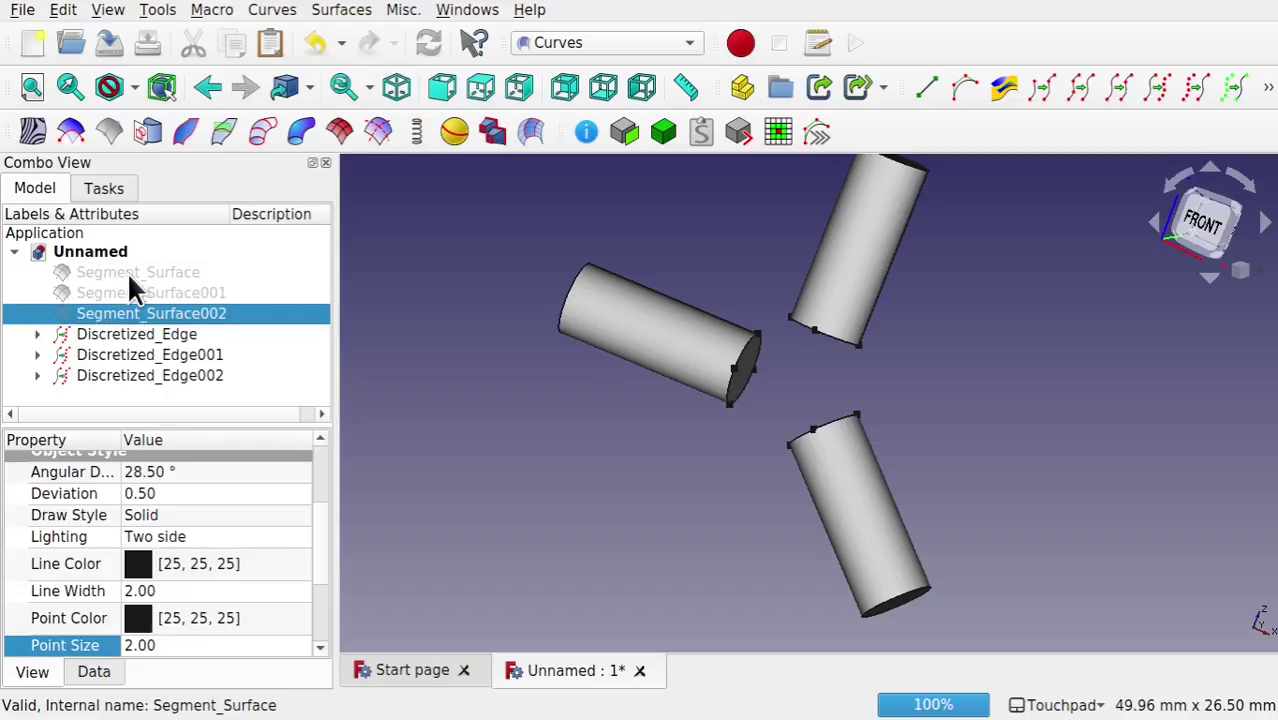
pyautogui.keyDown('shift'); pyautogui.click(127, 272); pyautogui.keyUp('shift')
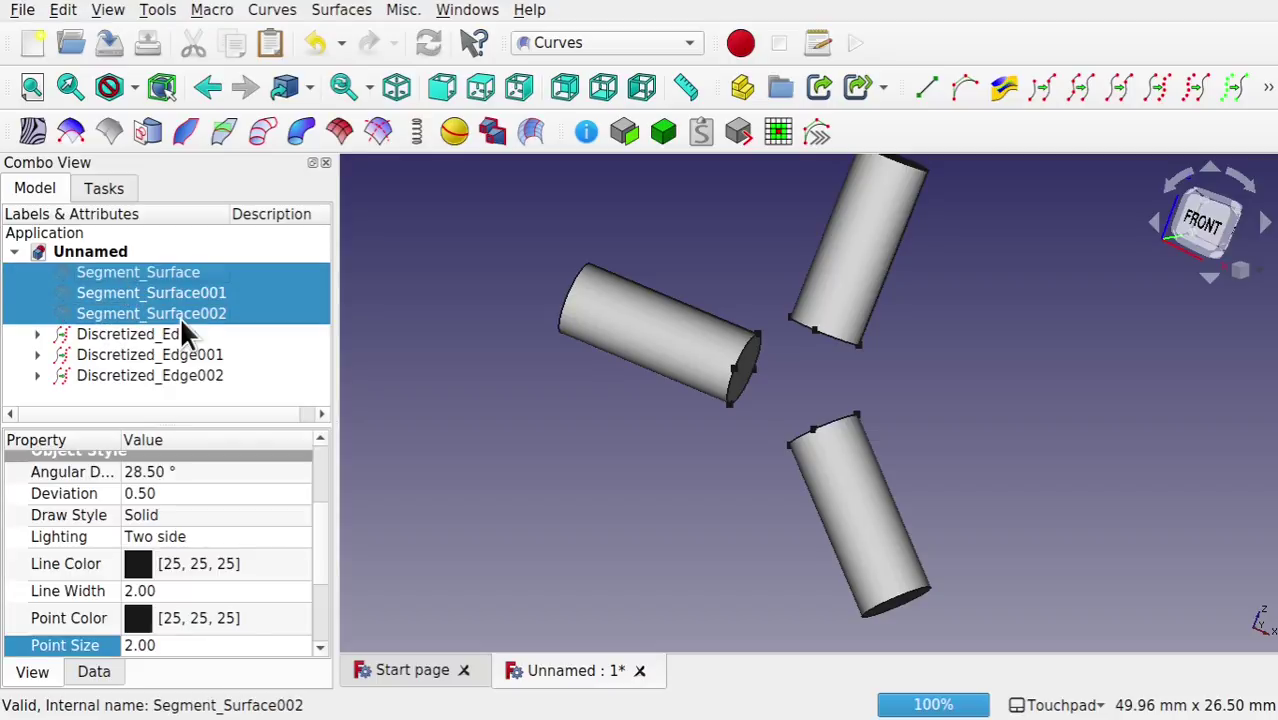
pyautogui.press('space')
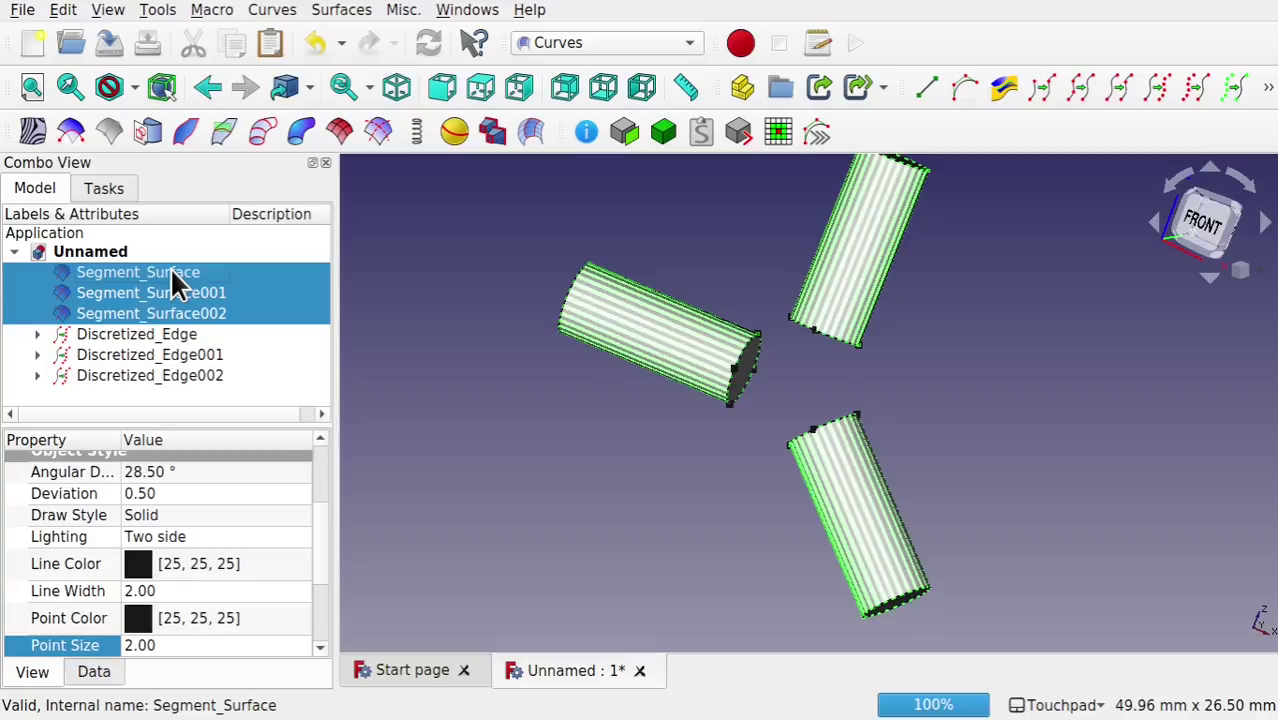
# Step: Hide the three Cylinder children under the Discretized_Edge objects
pyautogui.click(37, 334)
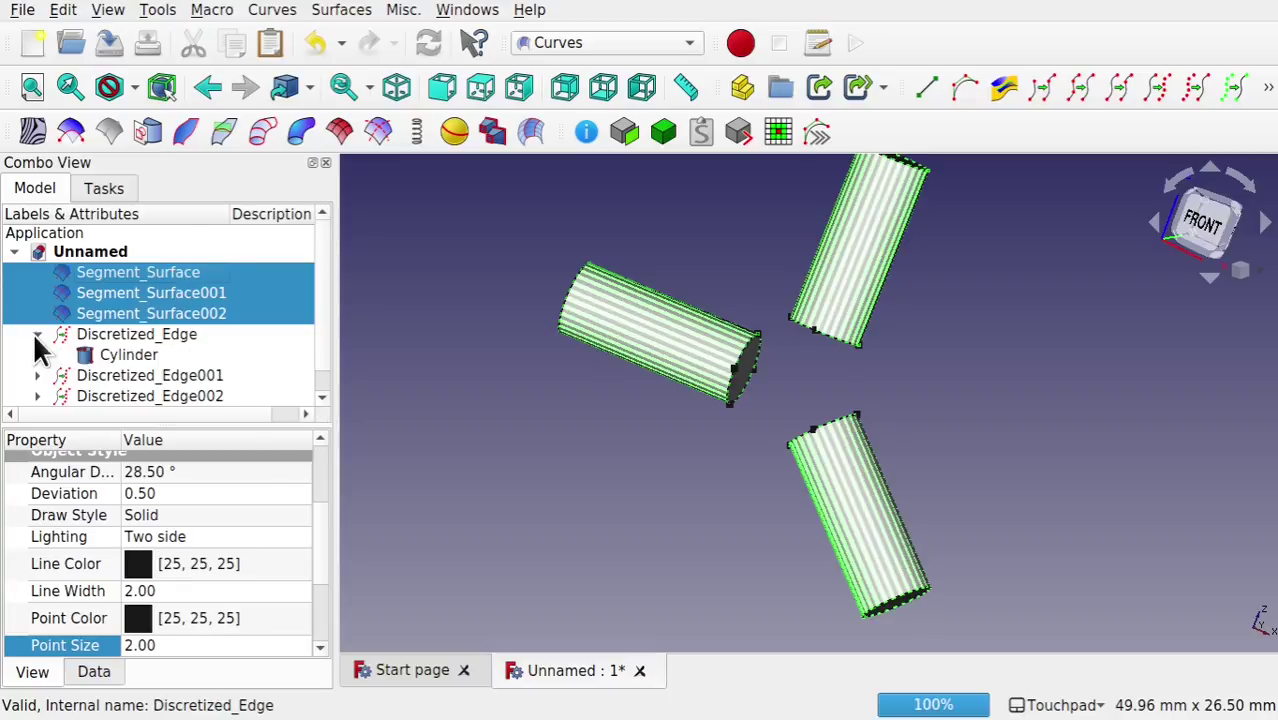
pyautogui.press('space')
pyautogui.click(125, 355)
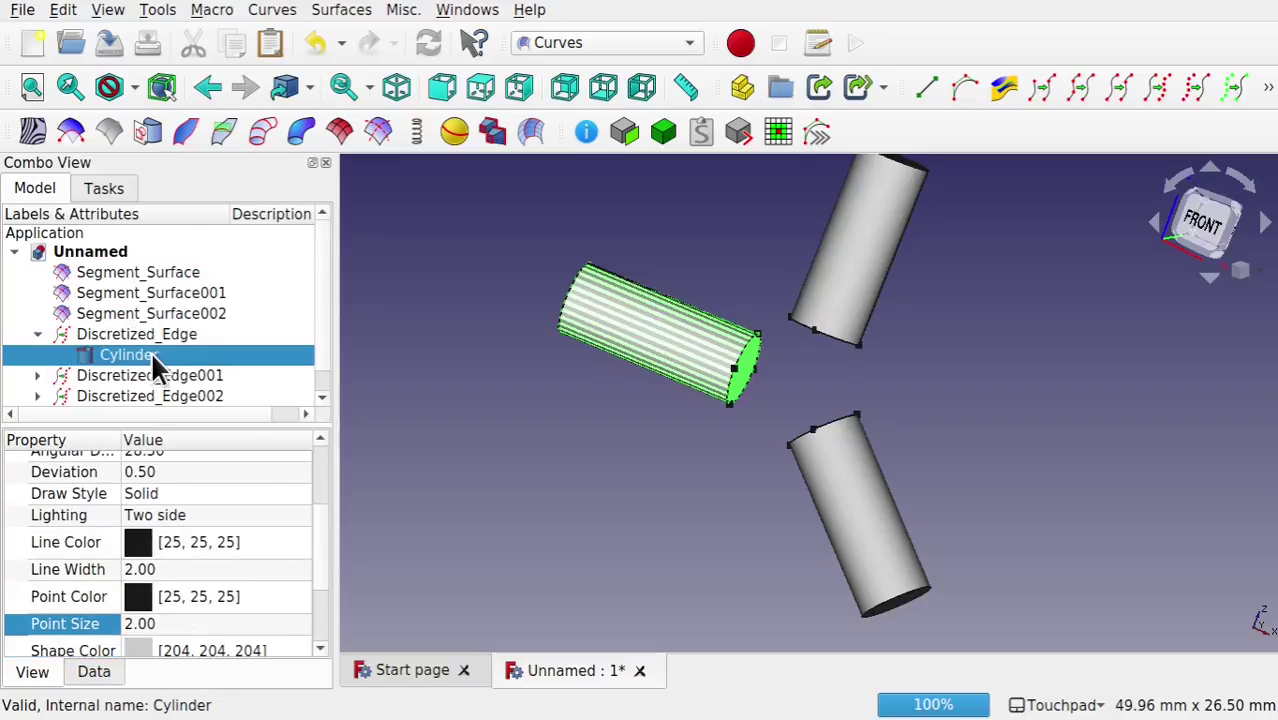
pyautogui.click(36, 376)
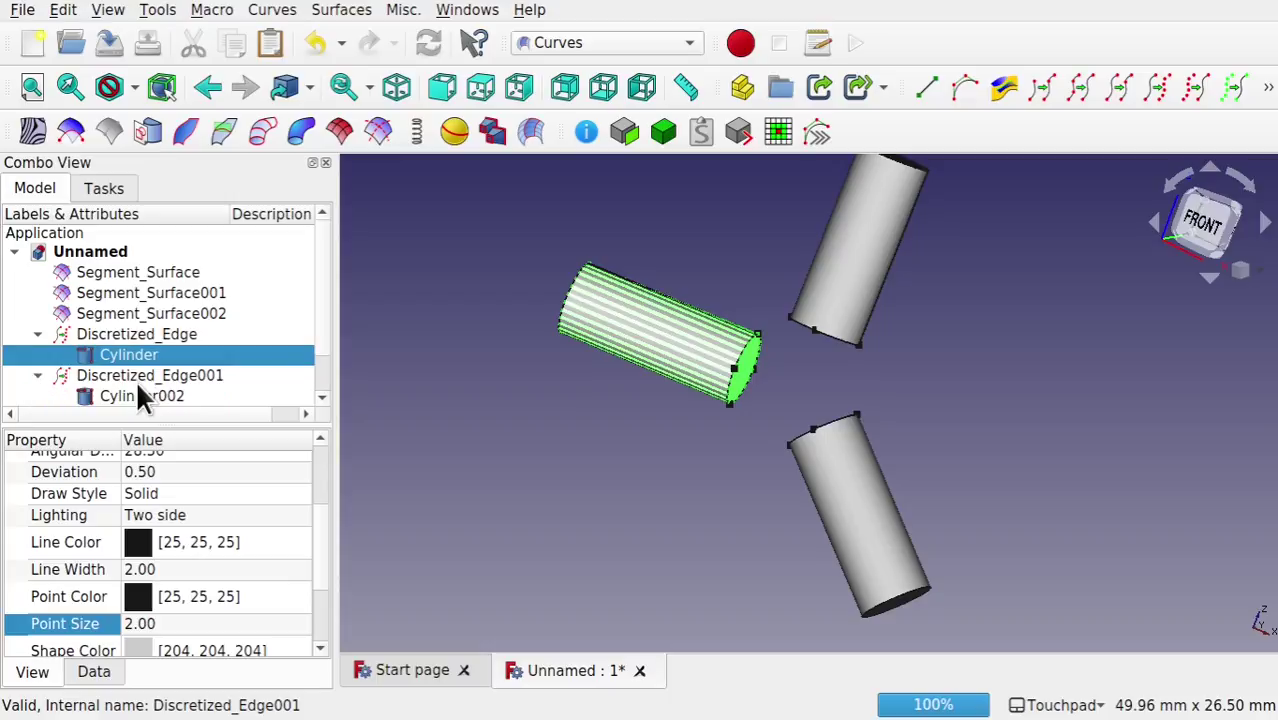
pyautogui.keyDown('ctrl'); pyautogui.click(139, 392); pyautogui.keyUp('ctrl')
pyautogui.moveTo(318, 300); pyautogui.dragTo(320, 364)
pyautogui.click(38, 379)
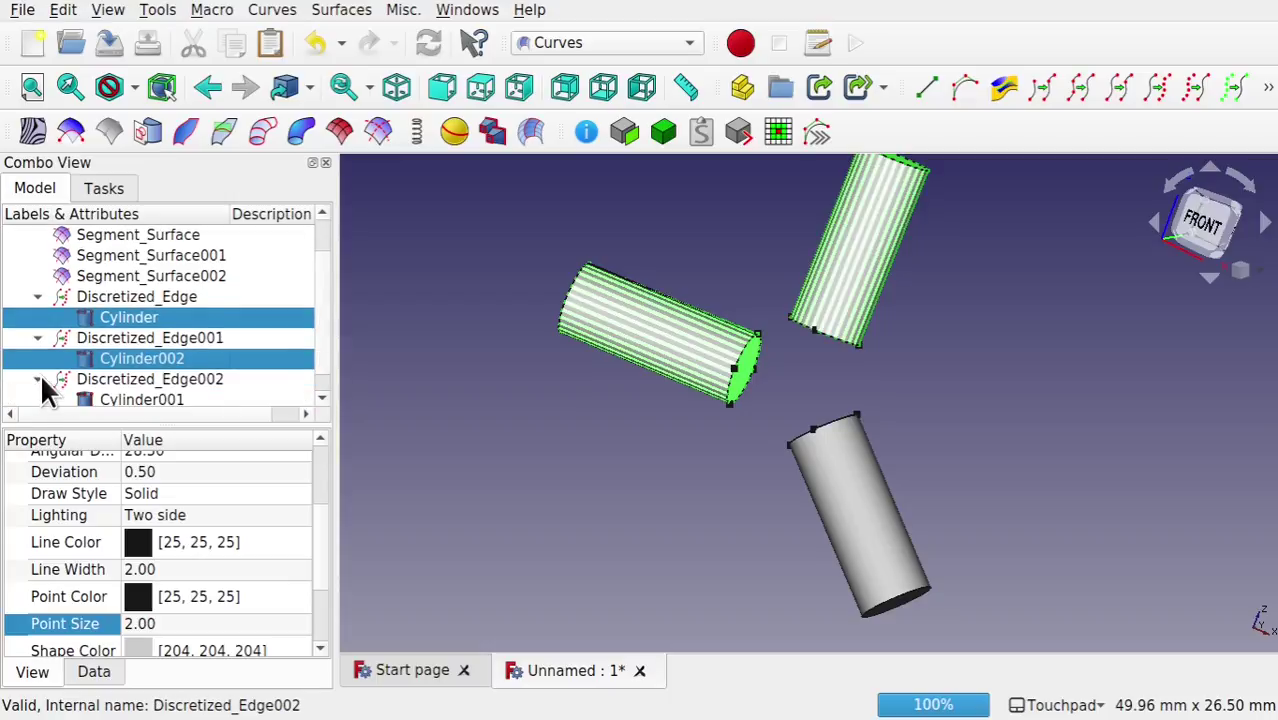
pyautogui.keyDown('ctrl'); pyautogui.click(158, 400); pyautogui.keyUp('ctrl')
pyautogui.press('space')
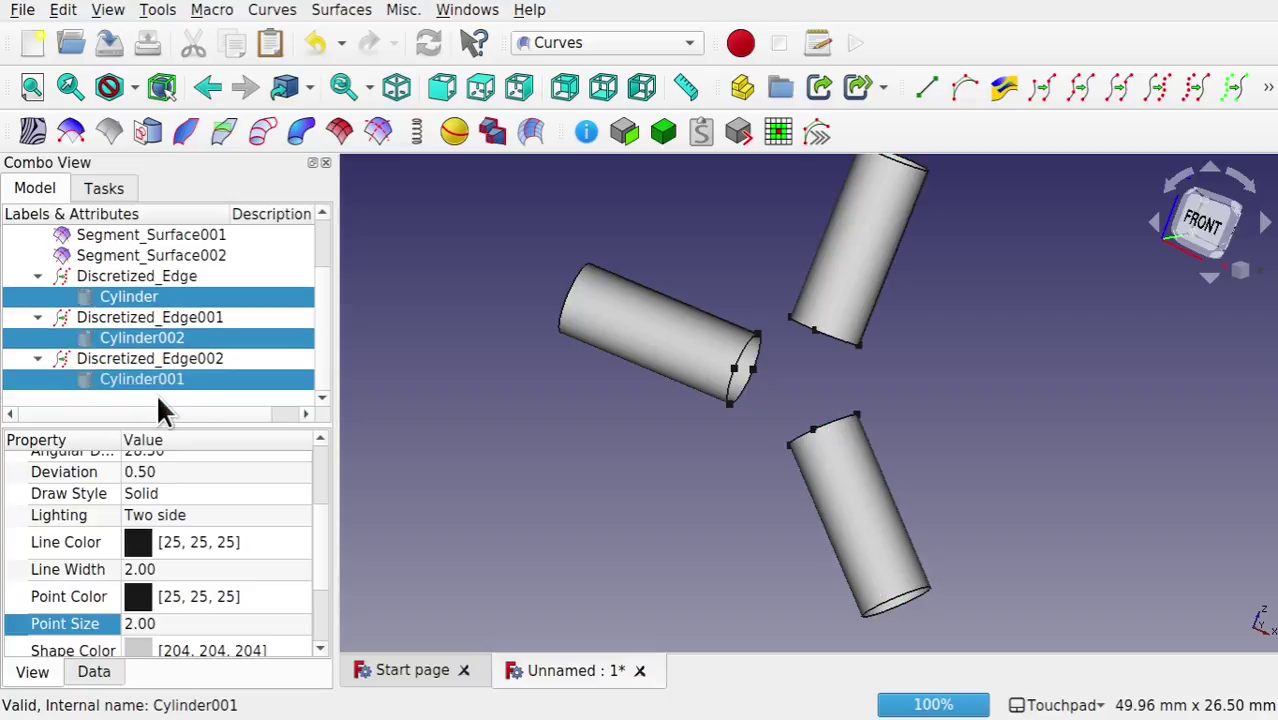
pyautogui.click(688, 434)
pyautogui.keyDown('alt'); pyautogui.moveTo(699, 438); pyautogui.dragTo(808, 483, button='middle'); pyautogui.keyUp('alt')
# Step: Link Discretized_Edge as the left pipe Segment_Surface's Knots UProvider
pyautogui.click(681, 333)
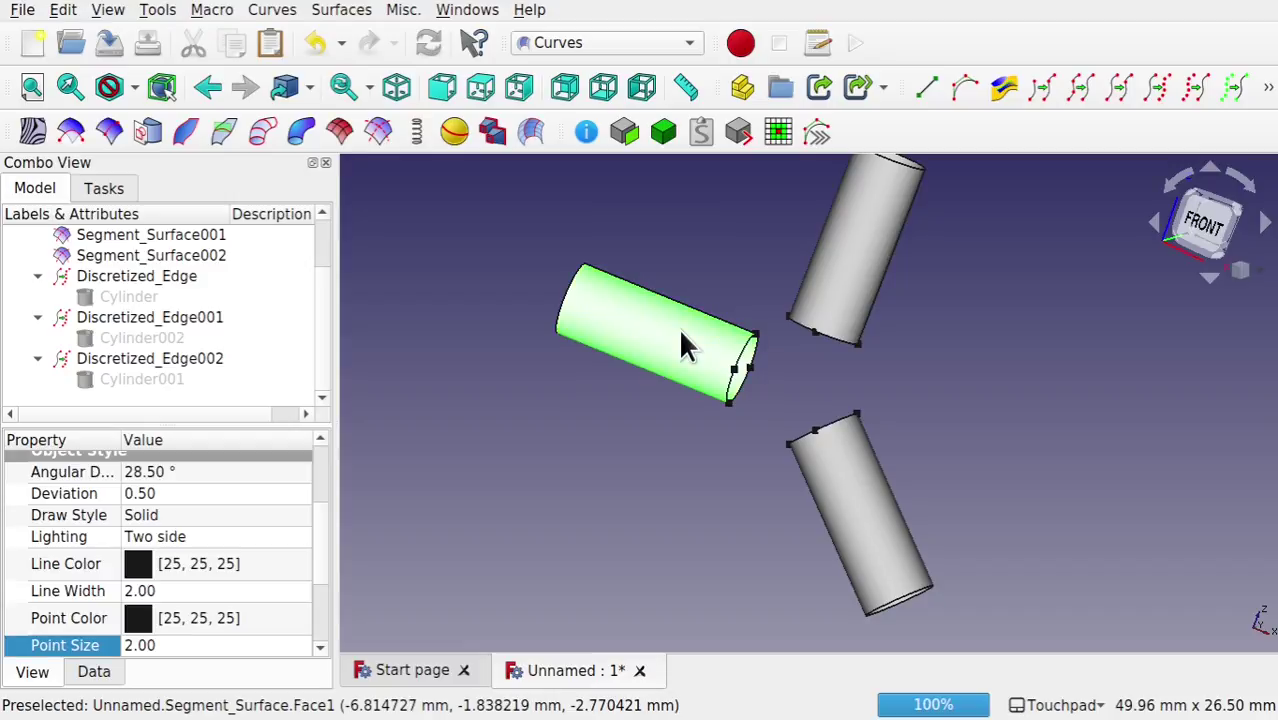
pyautogui.click(95, 673)
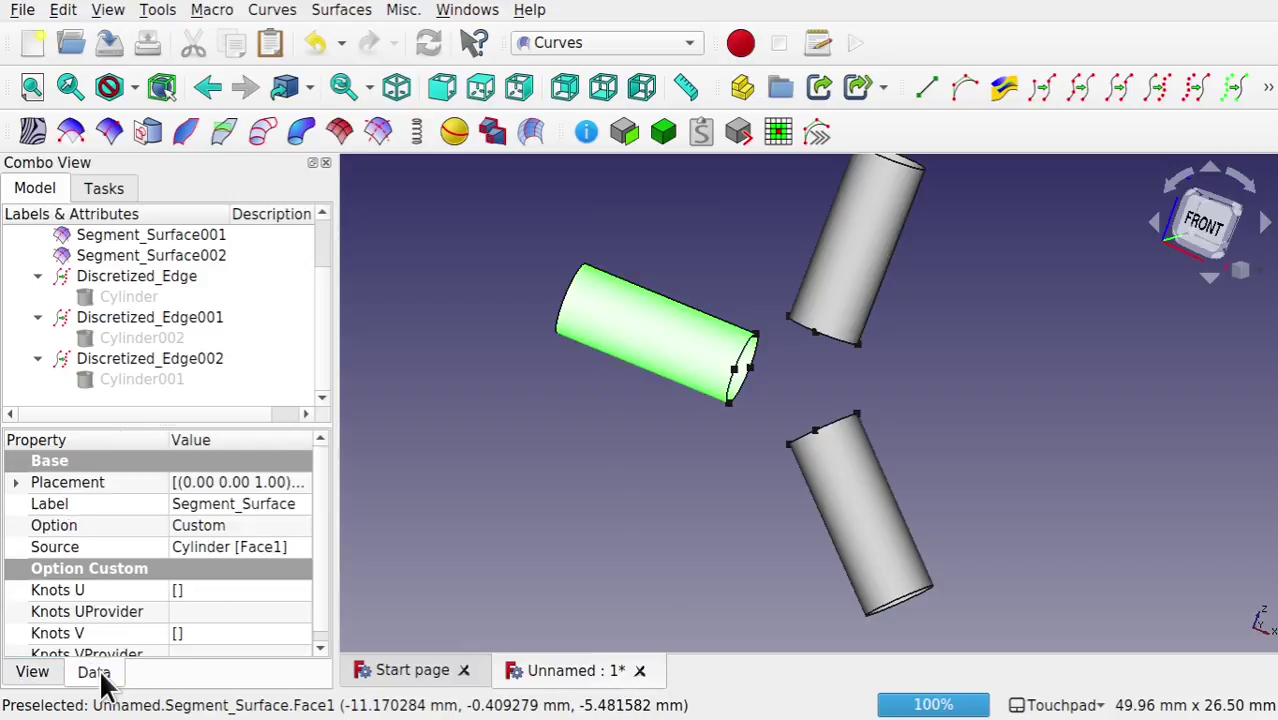
pyautogui.scroll(2, 317, 339)
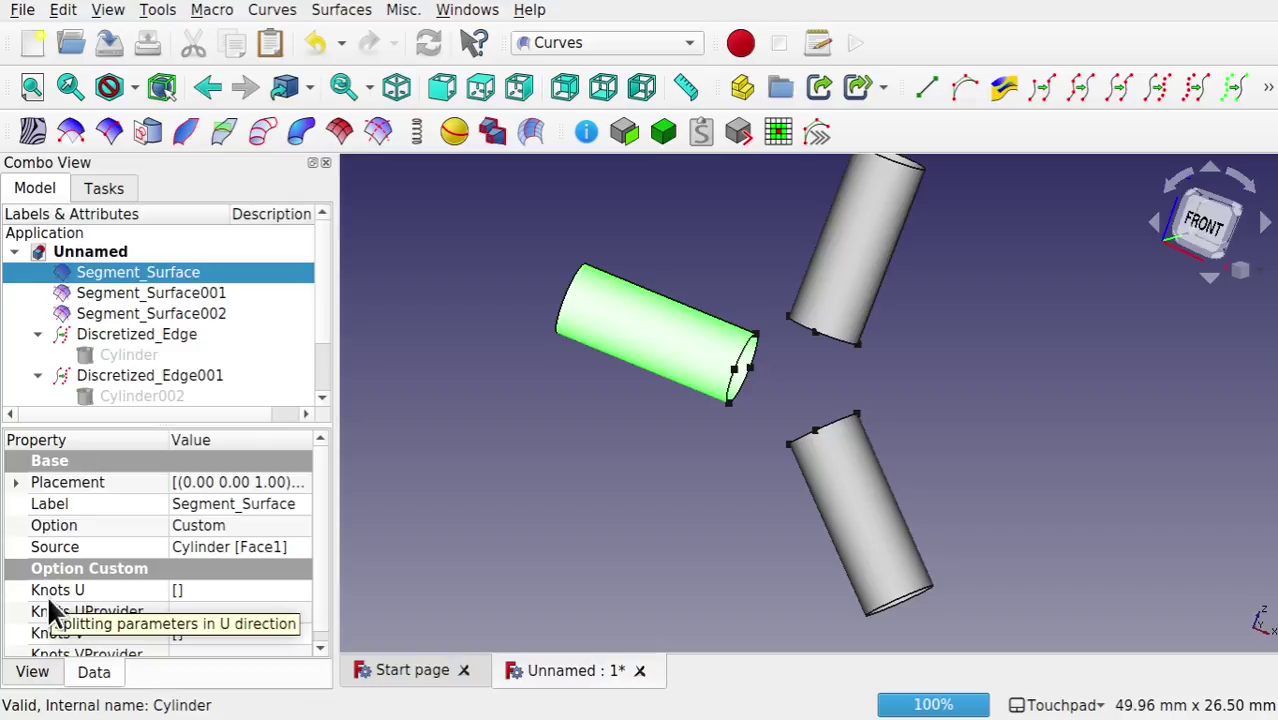
pyautogui.click(305, 615)
pyautogui.click(302, 615)
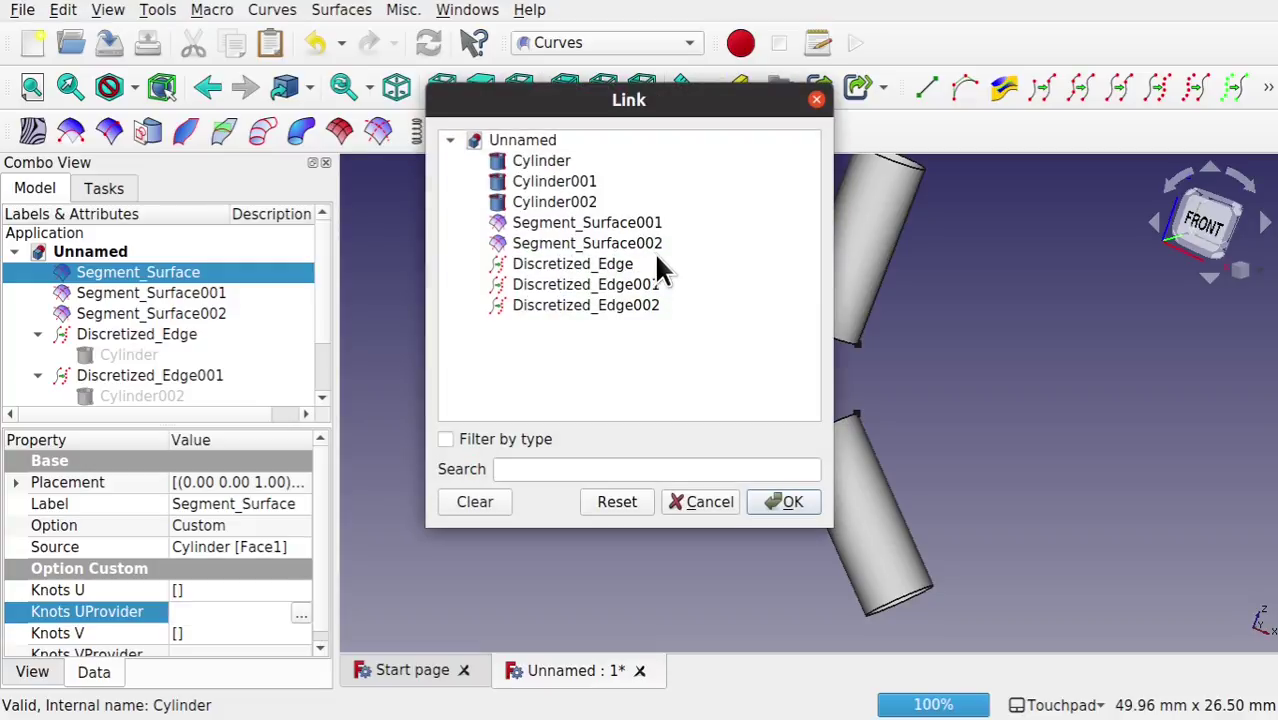
pyautogui.click(604, 265)
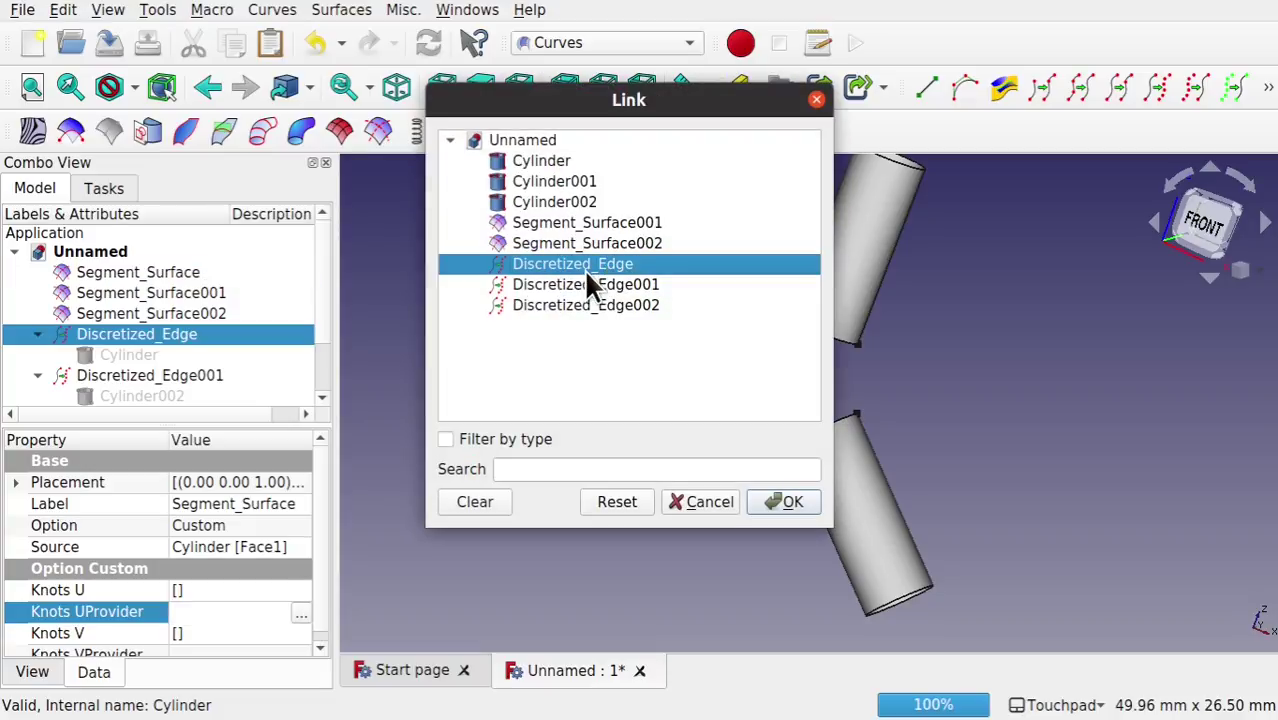
pyautogui.click(784, 502)
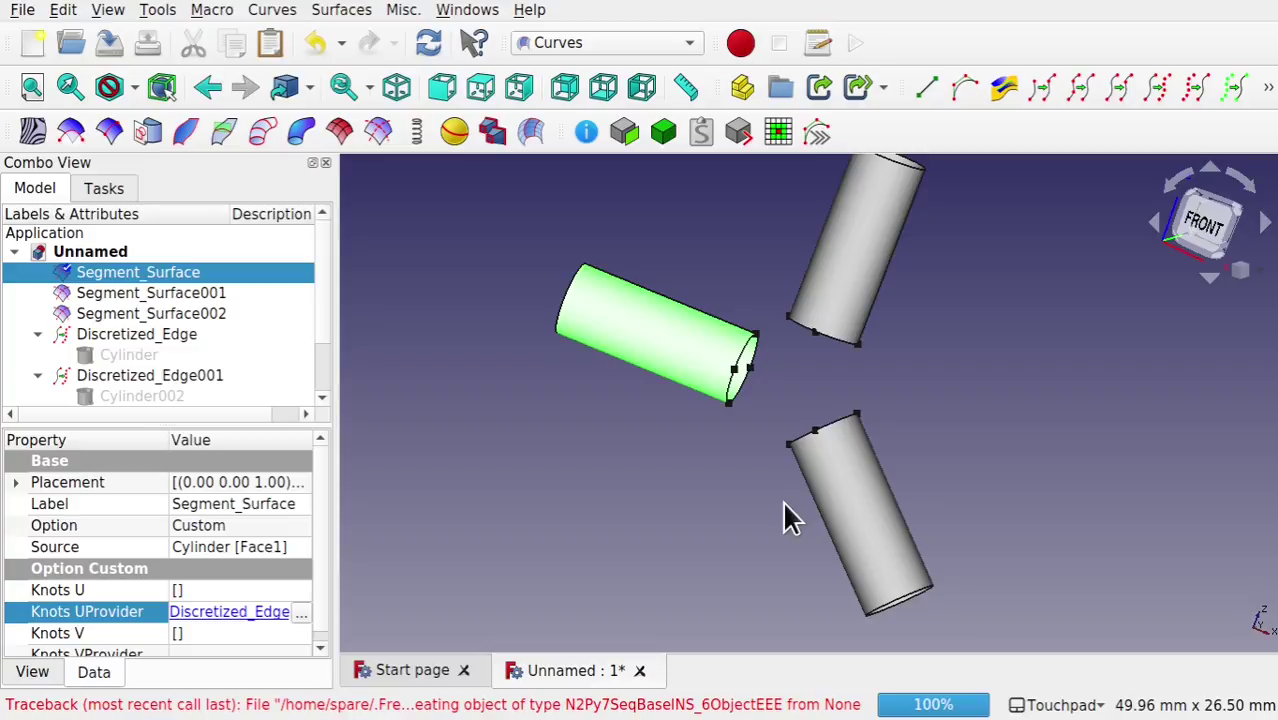
pyautogui.click(651, 497)
pyautogui.moveTo(651, 497); pyautogui.dragTo(732, 378, button='middle')
pyautogui.moveTo(630, 289); pyautogui.dragTo(657, 371, button='middle')
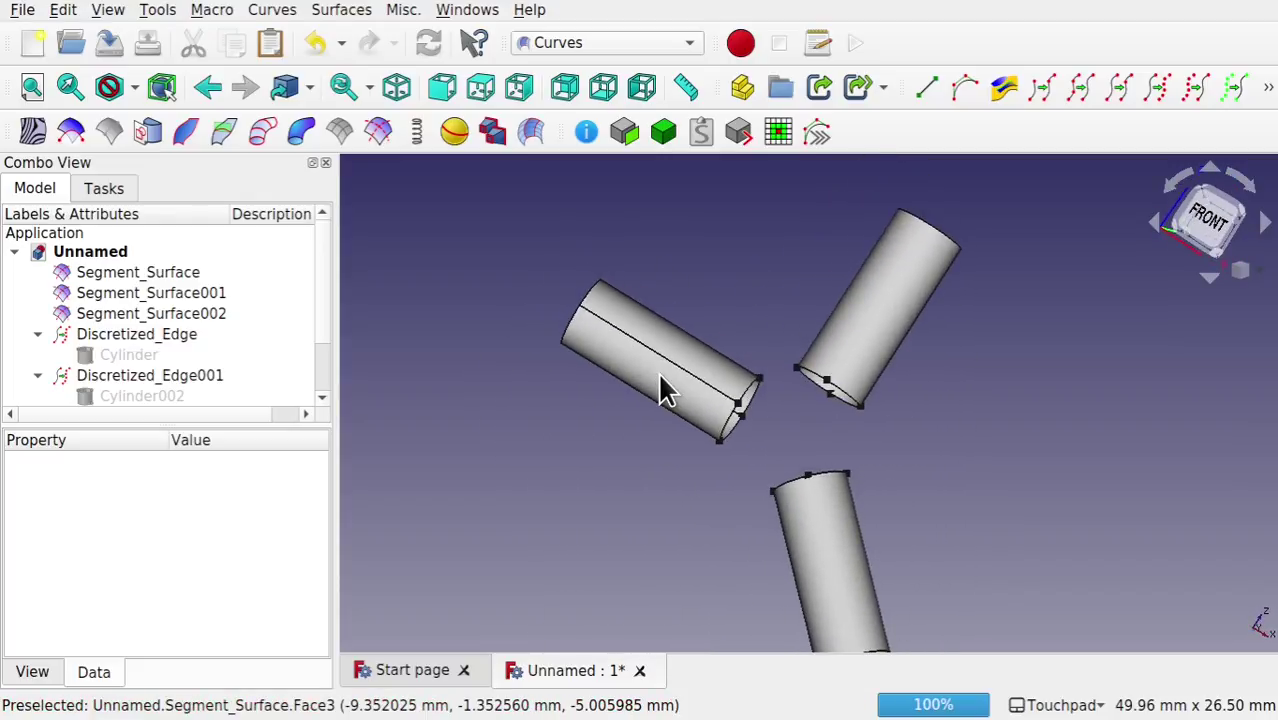
# Step: Set Segment_Surface001 Option to Custom with Discretized_Edge001 as Knots UProvider
pyautogui.click(868, 324)
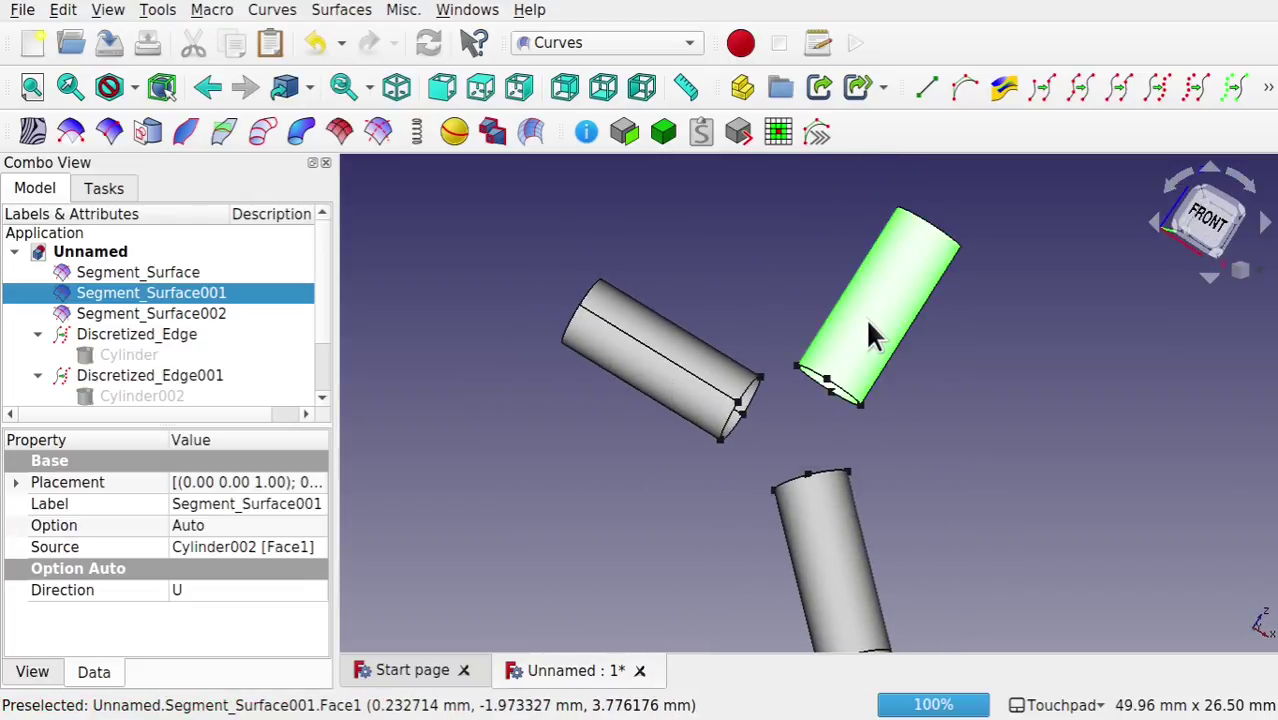
pyautogui.click(230, 524)
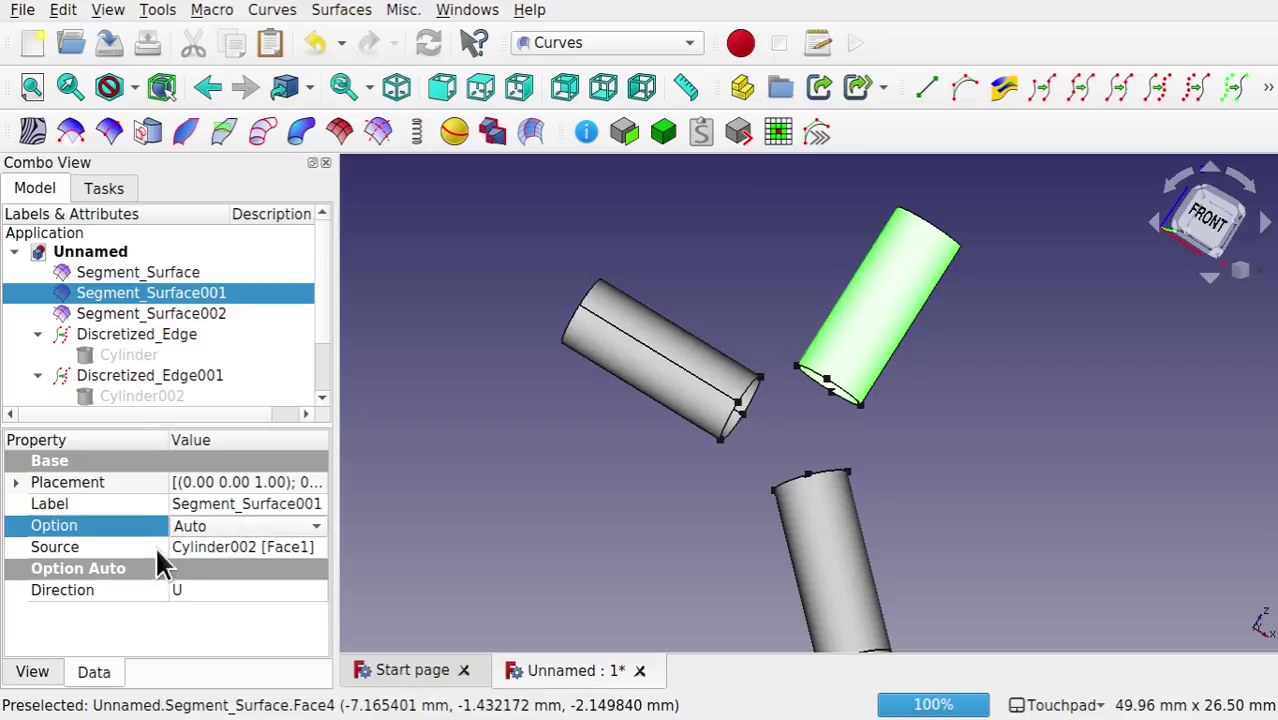
pyautogui.click(236, 528)
pyautogui.click(228, 550)
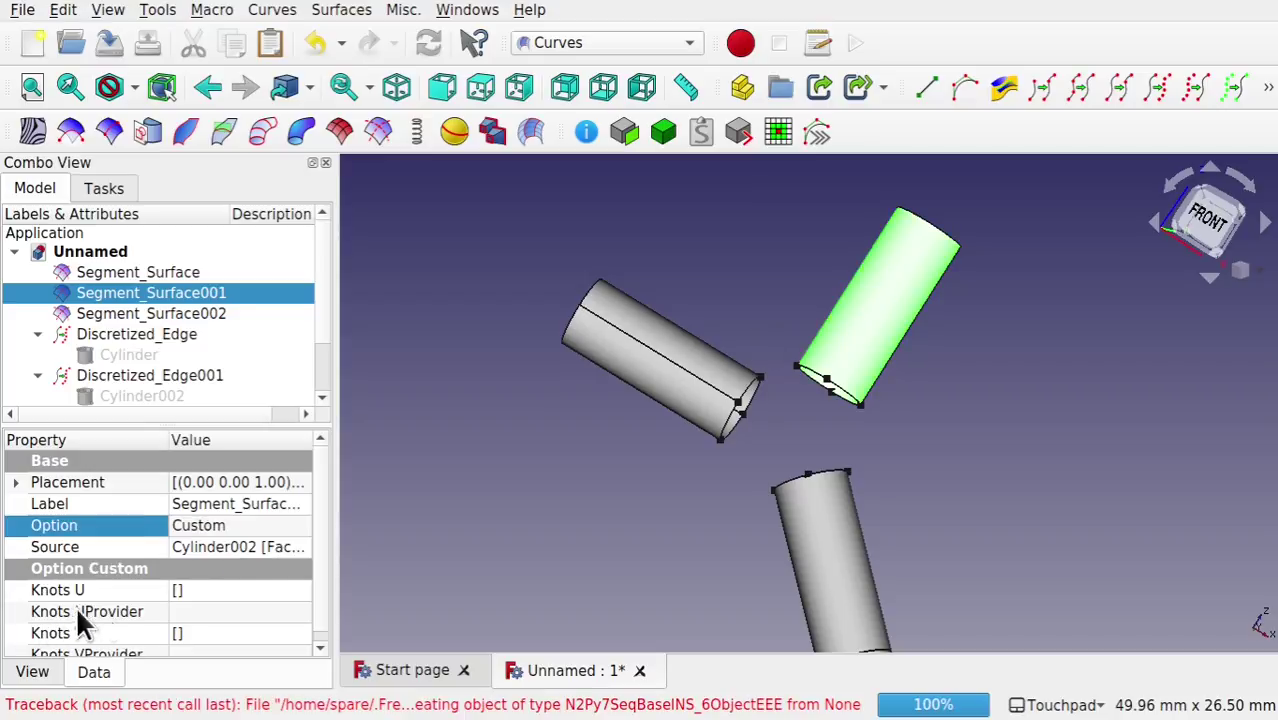
pyautogui.click(294, 608)
pyautogui.click(300, 613)
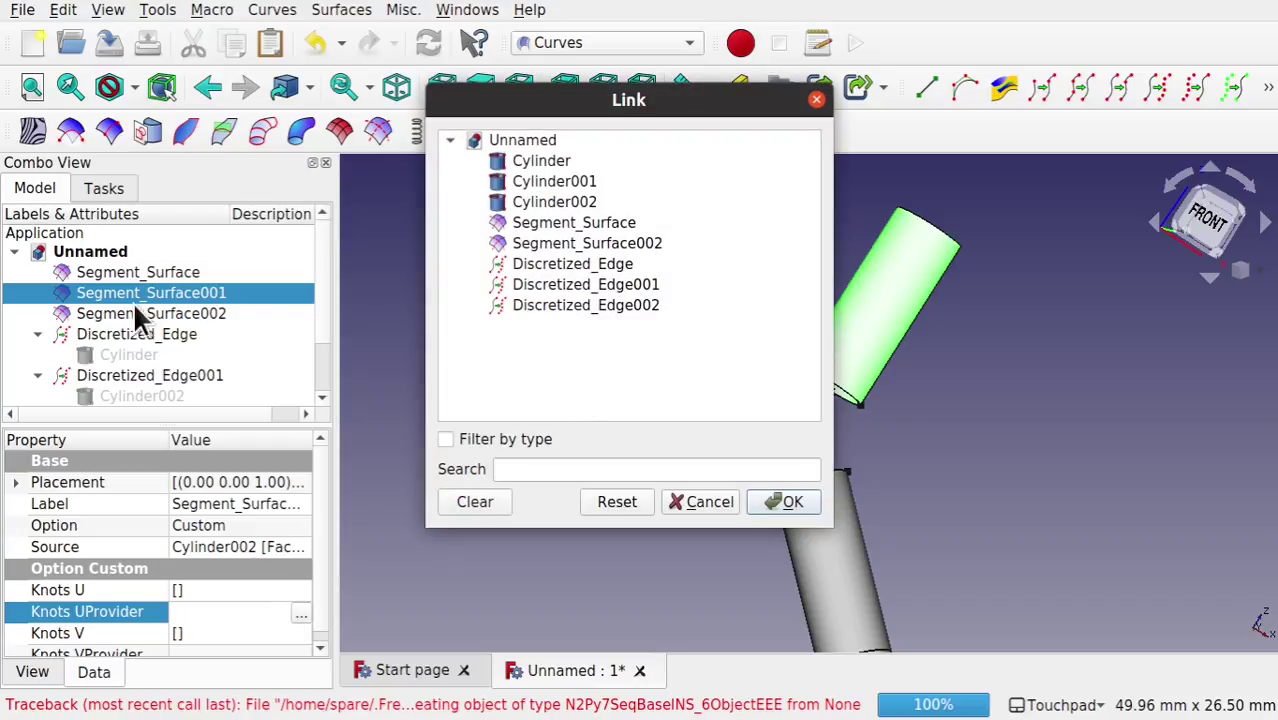
pyautogui.click(562, 285)
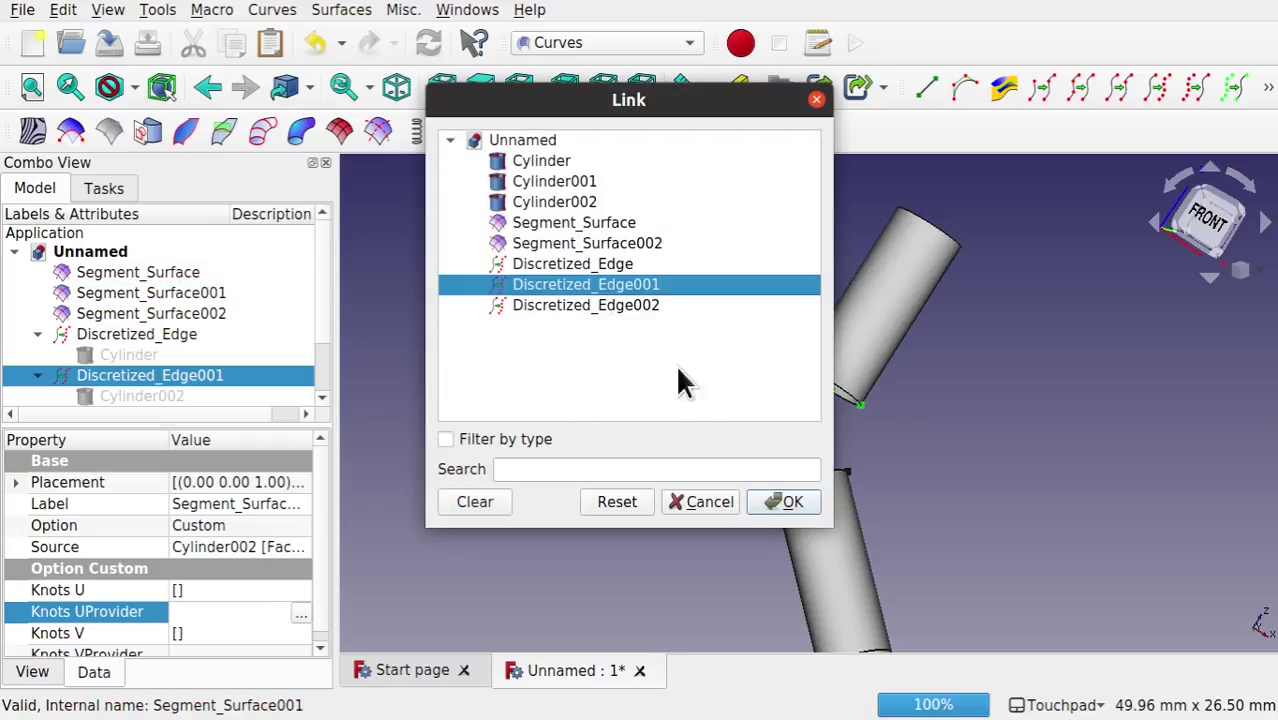
pyautogui.click(788, 503)
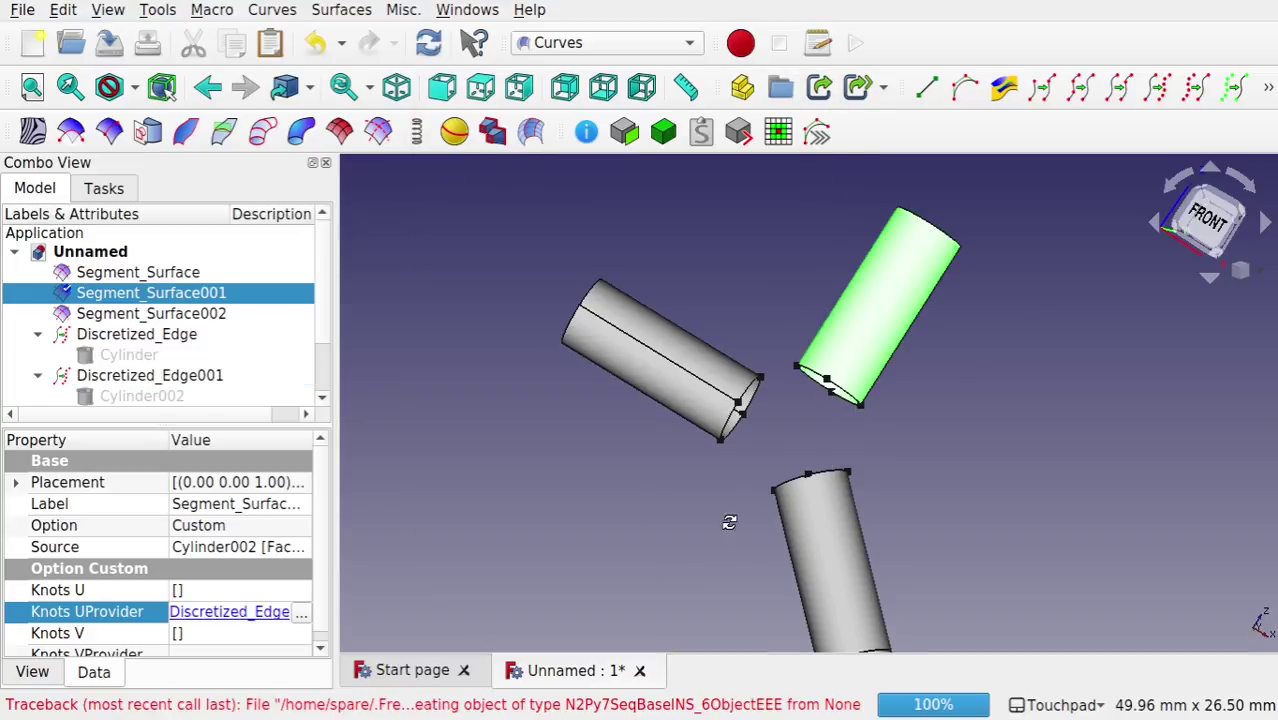
pyautogui.moveTo(728, 517); pyautogui.dragTo(860, 500)
pyautogui.click(860, 497)
# Step: Set Segment_Surface002 to Custom with Discretized_Edge002 as Knots VProvider, and recompute
pyautogui.click(800, 540)
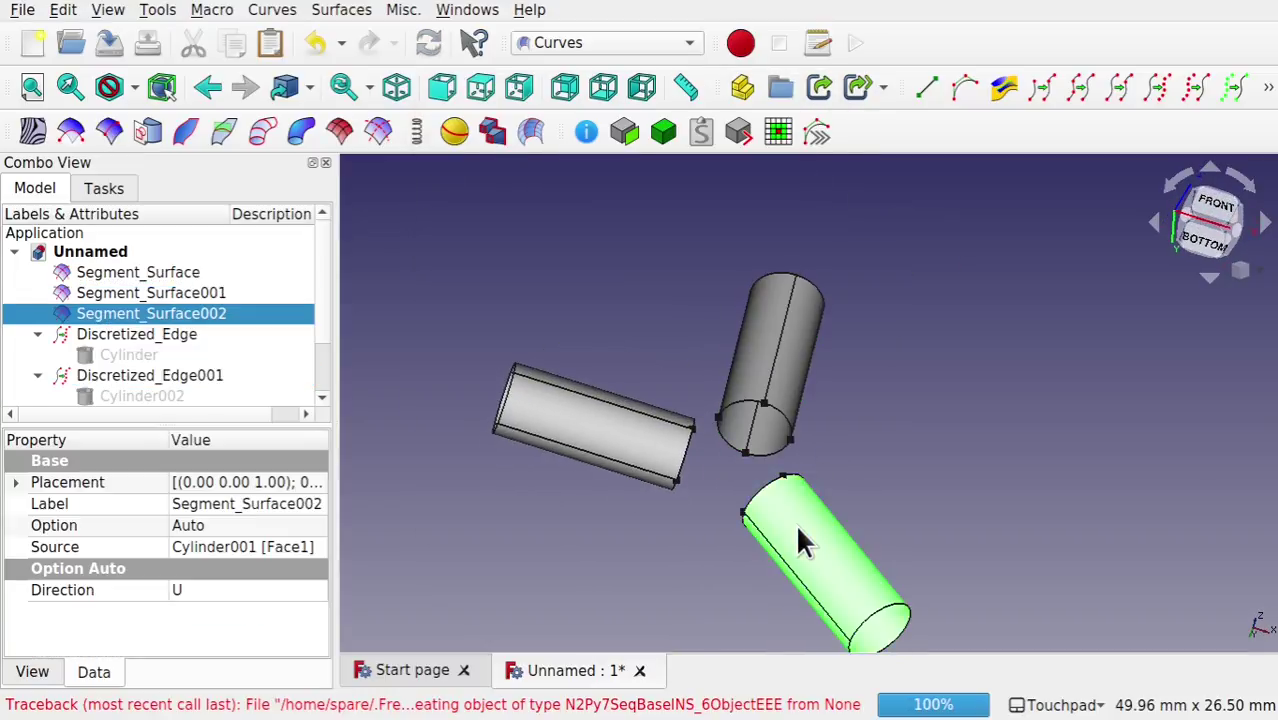
pyautogui.click(273, 525)
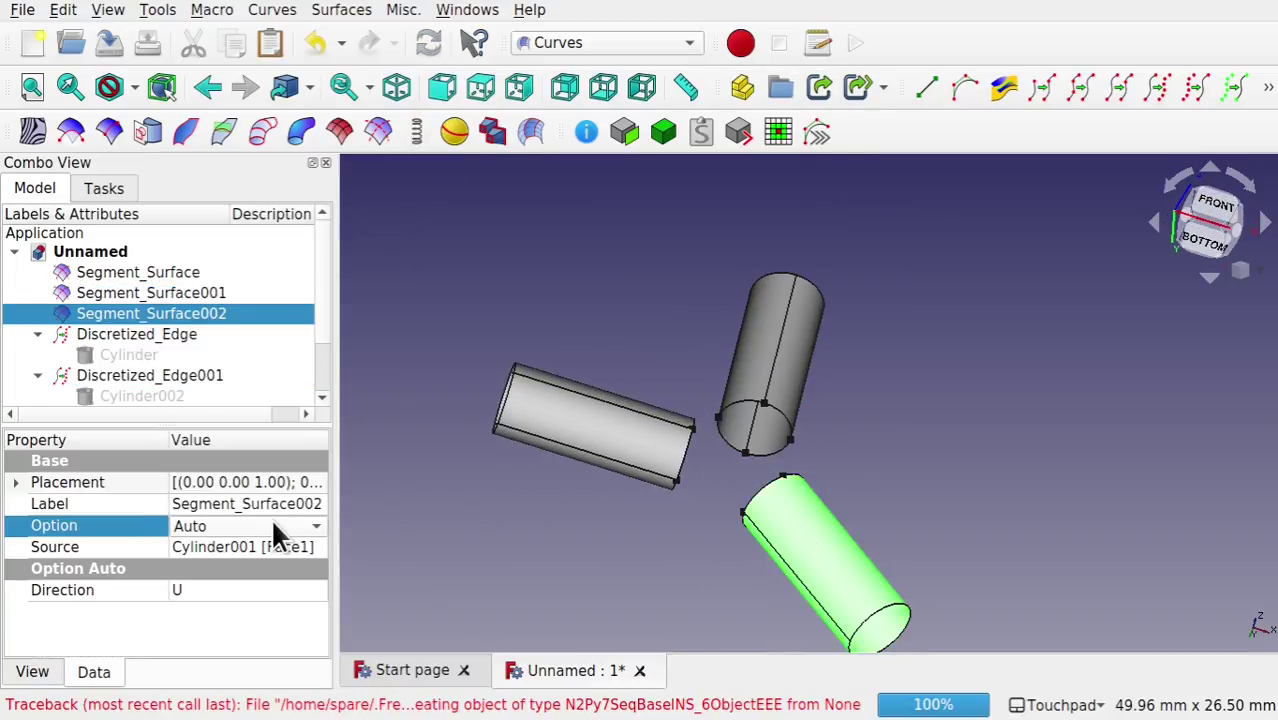
pyautogui.click(272, 524)
pyautogui.click(254, 550)
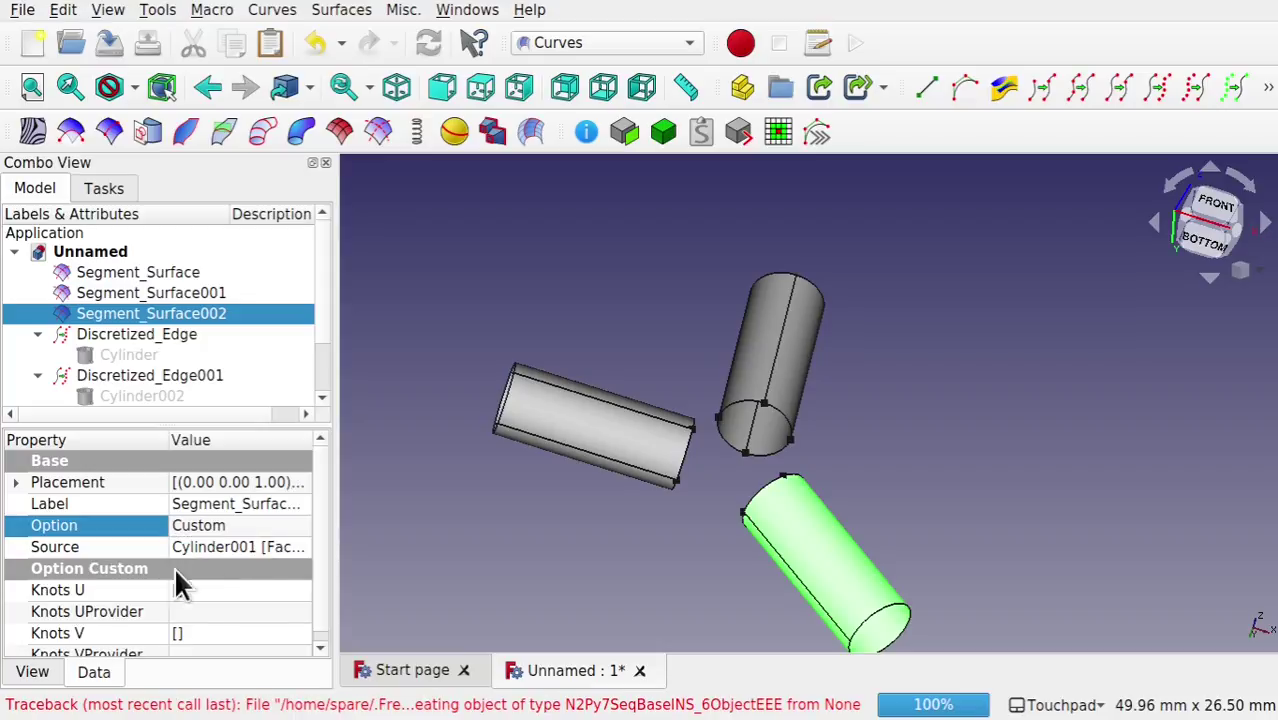
pyautogui.scroll(-1, 322, 600)
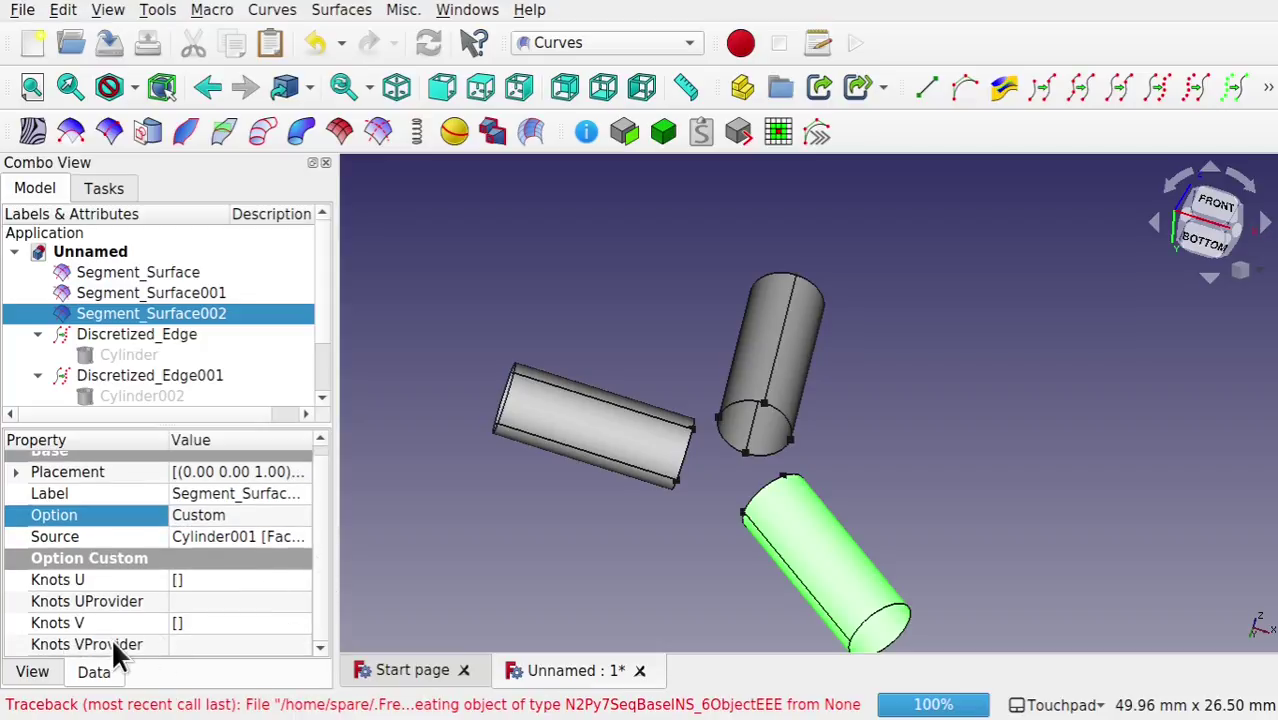
pyautogui.click(274, 644)
pyautogui.click(301, 646)
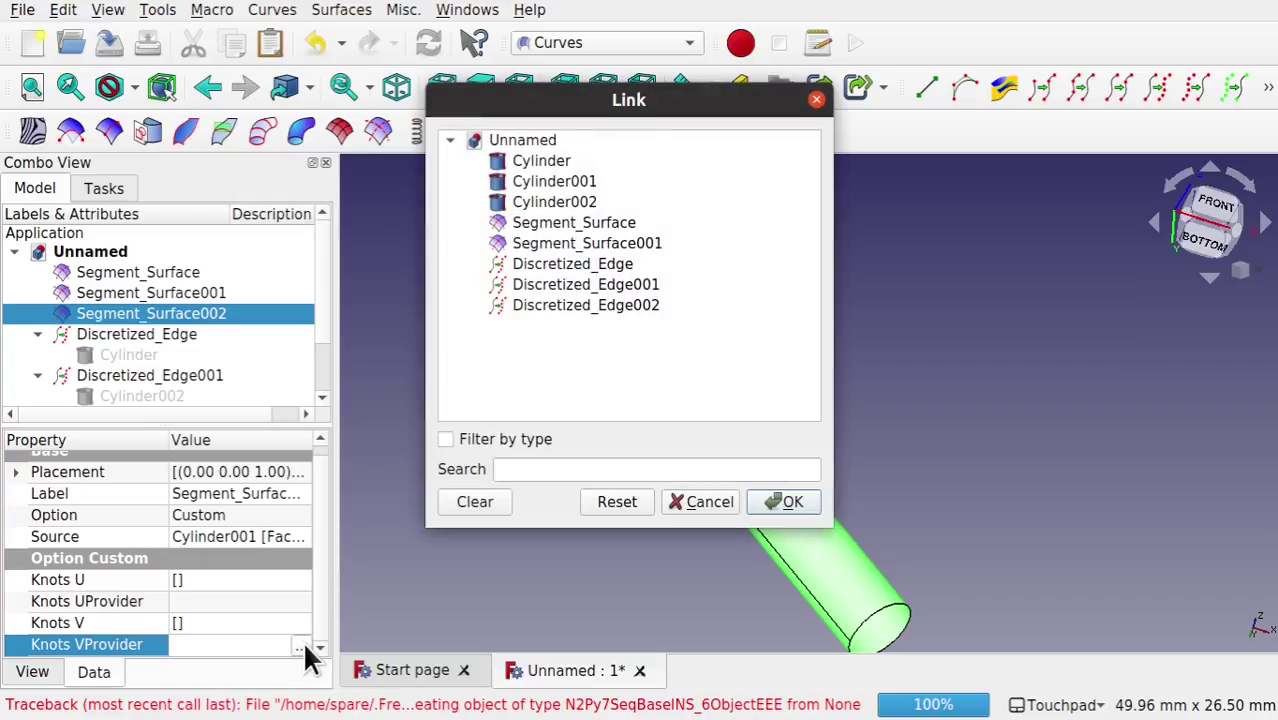
pyautogui.click(651, 306)
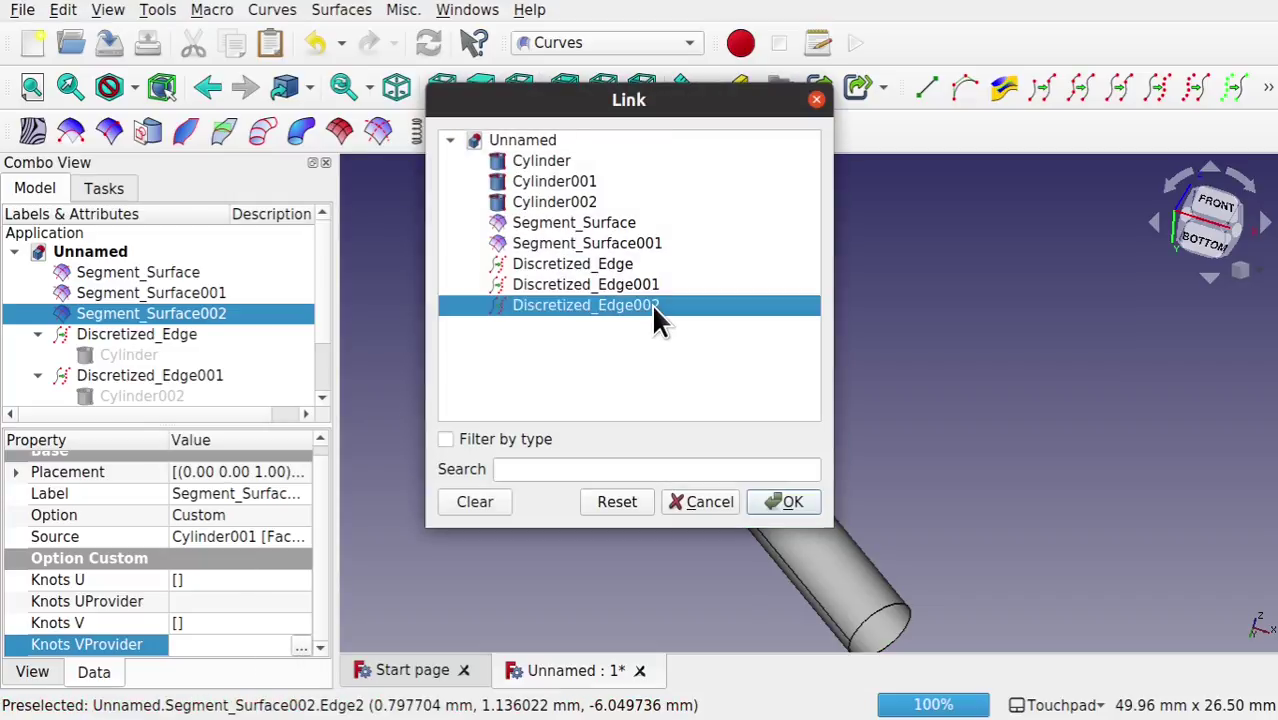
pyautogui.click(782, 503)
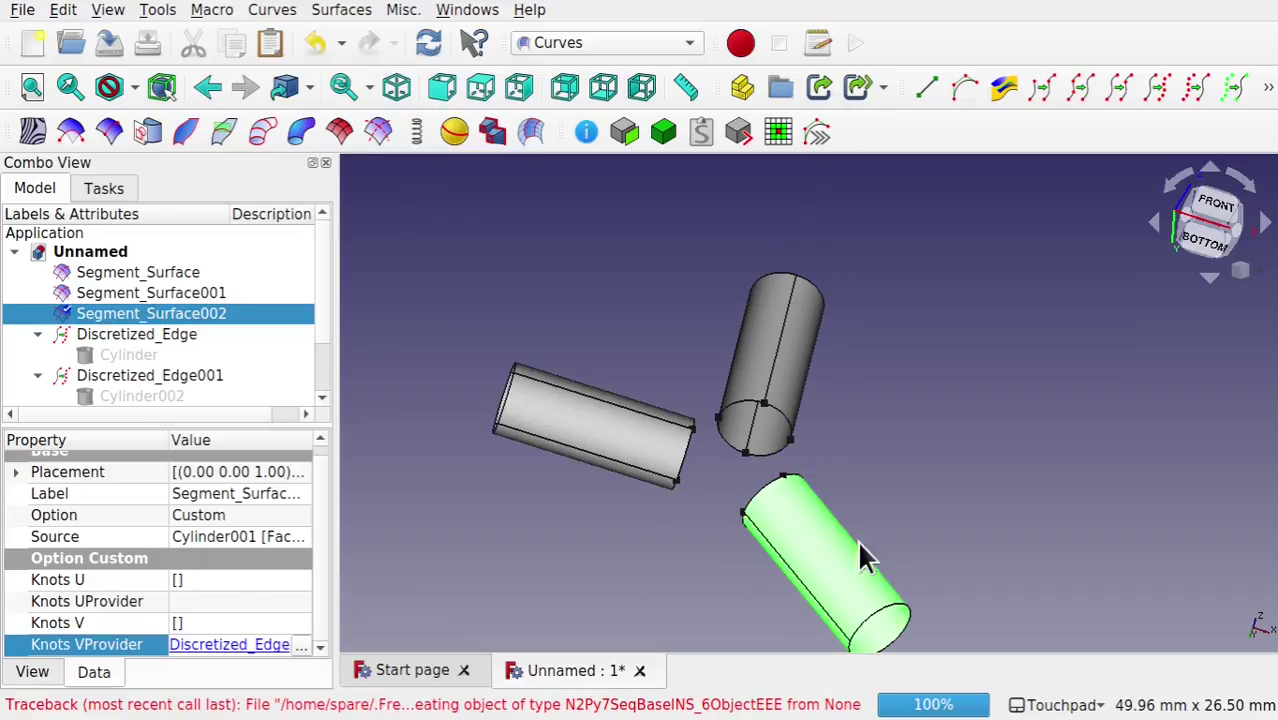
pyautogui.click(708, 596)
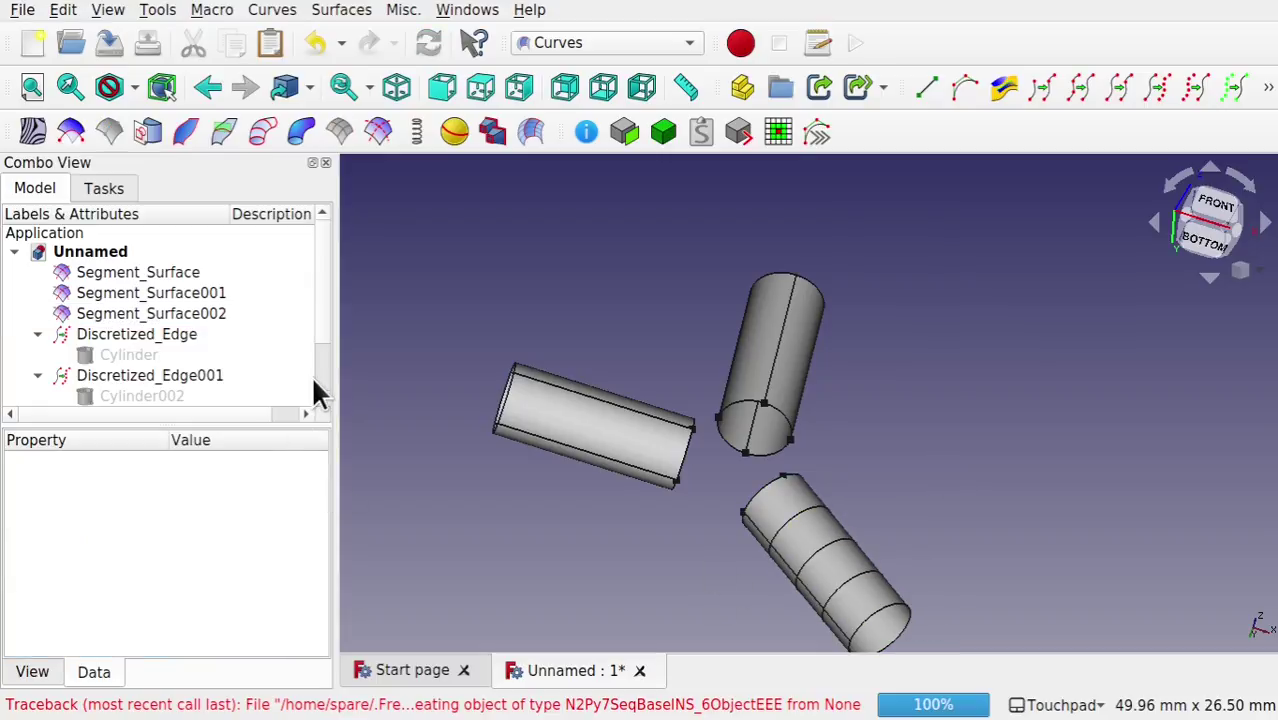
pyautogui.scroll(-1, 320, 322)
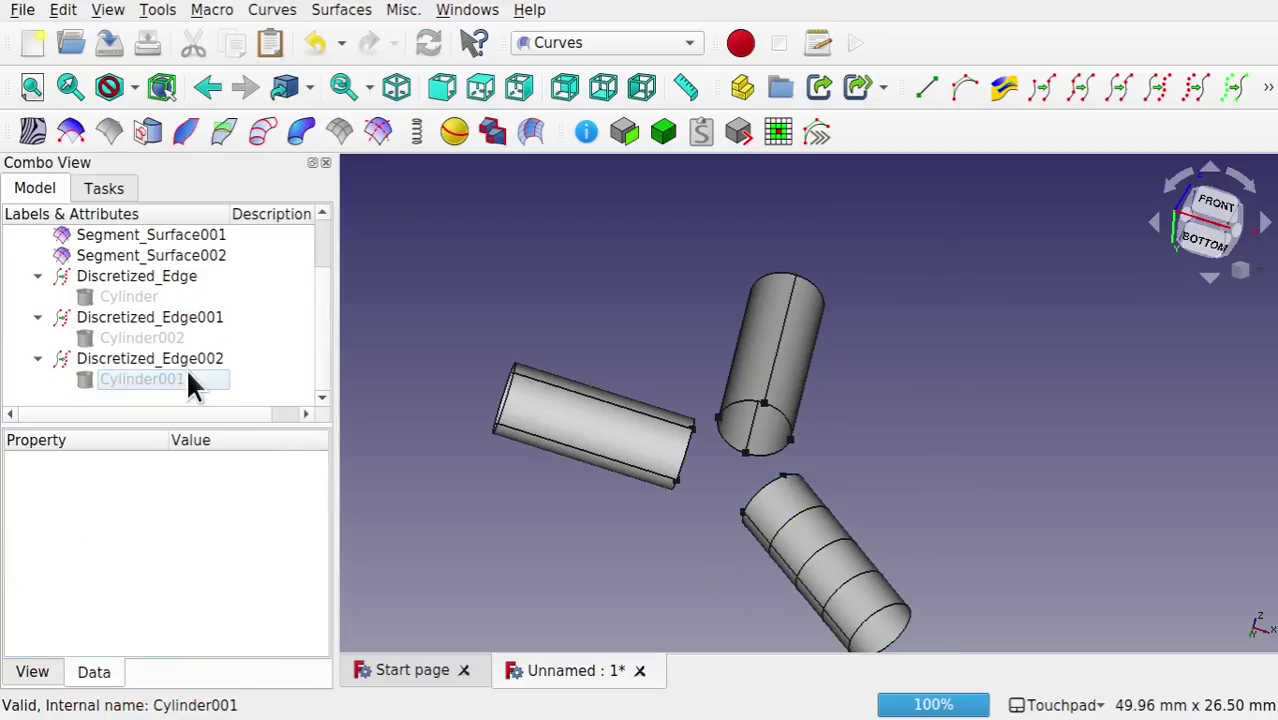
# Step: Clear Segment_Surface002's Knots VProvider and link Discretized_Edge002 as Knots UProvider instead
pyautogui.click(196, 262)
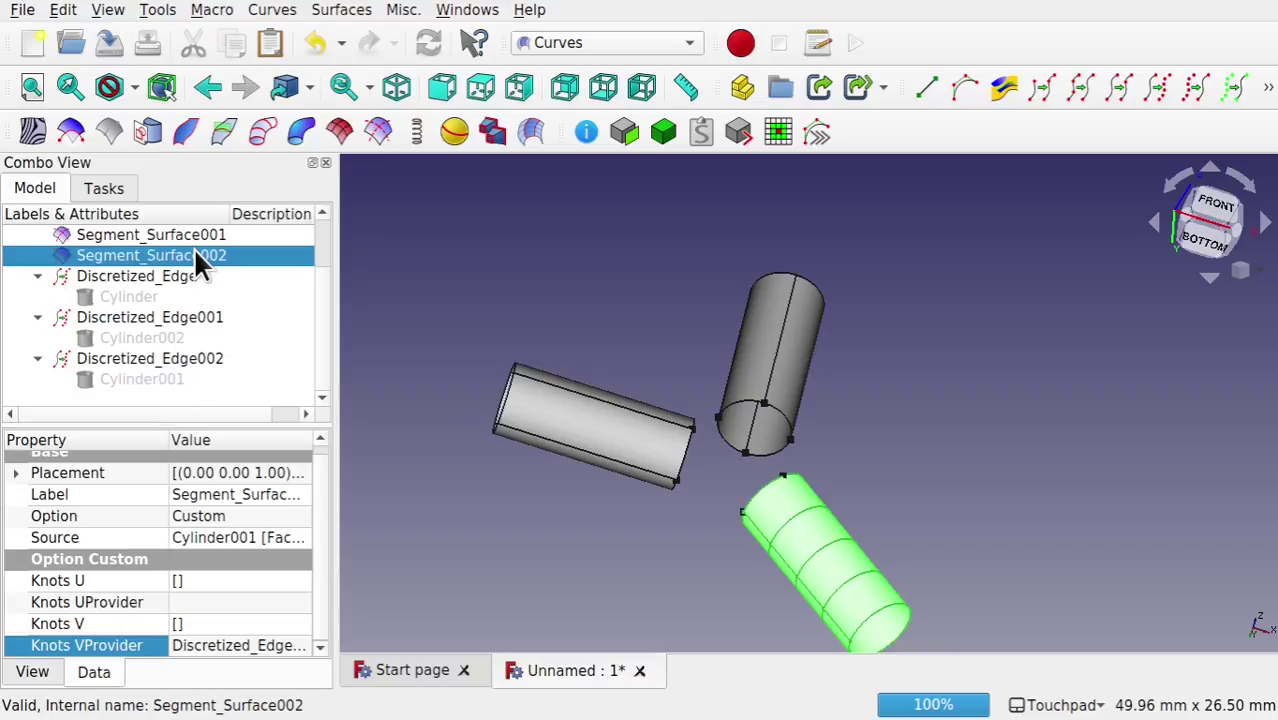
pyautogui.click(291, 643)
pyautogui.click(299, 643)
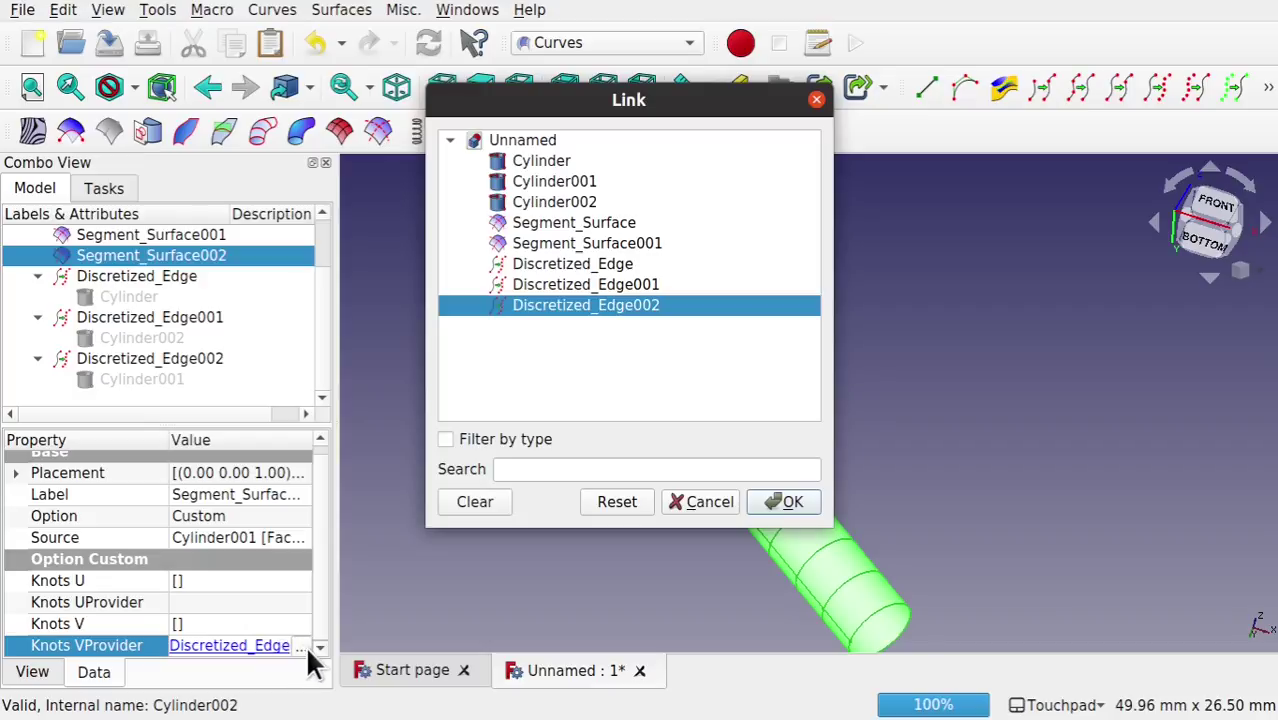
pyautogui.click(472, 498)
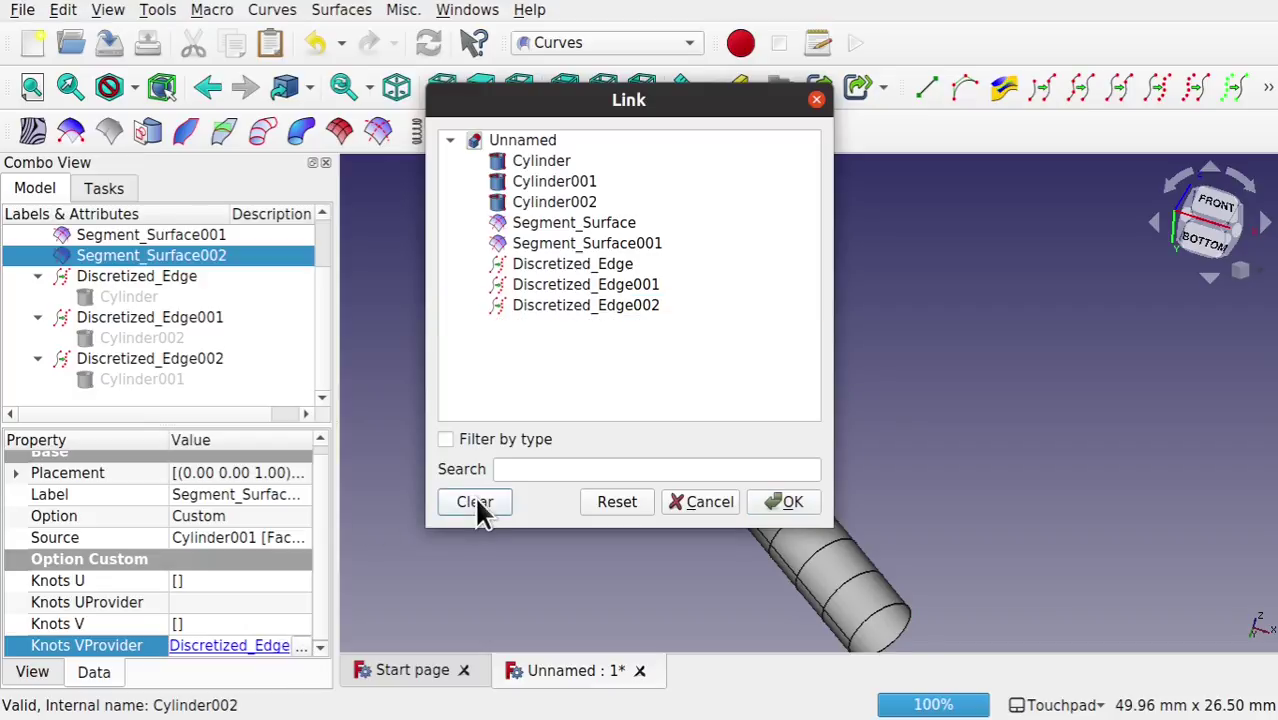
pyautogui.click(721, 501)
pyautogui.click(213, 603)
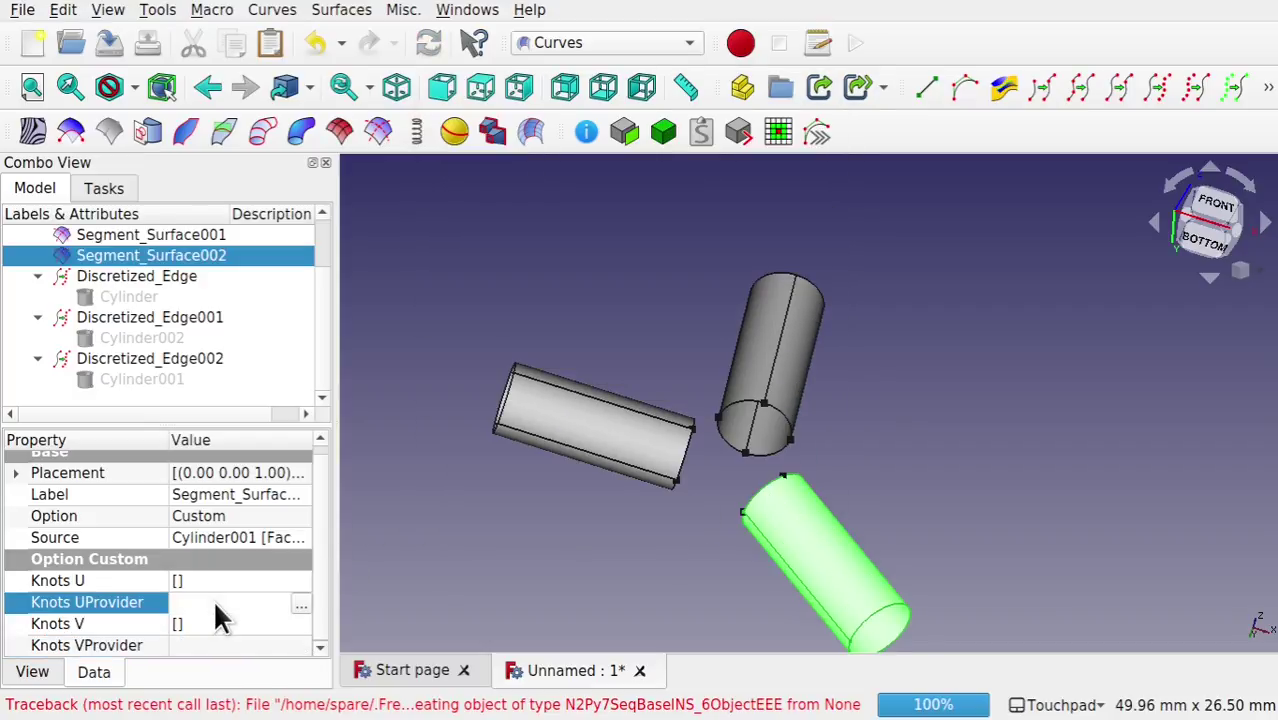
pyautogui.click(297, 605)
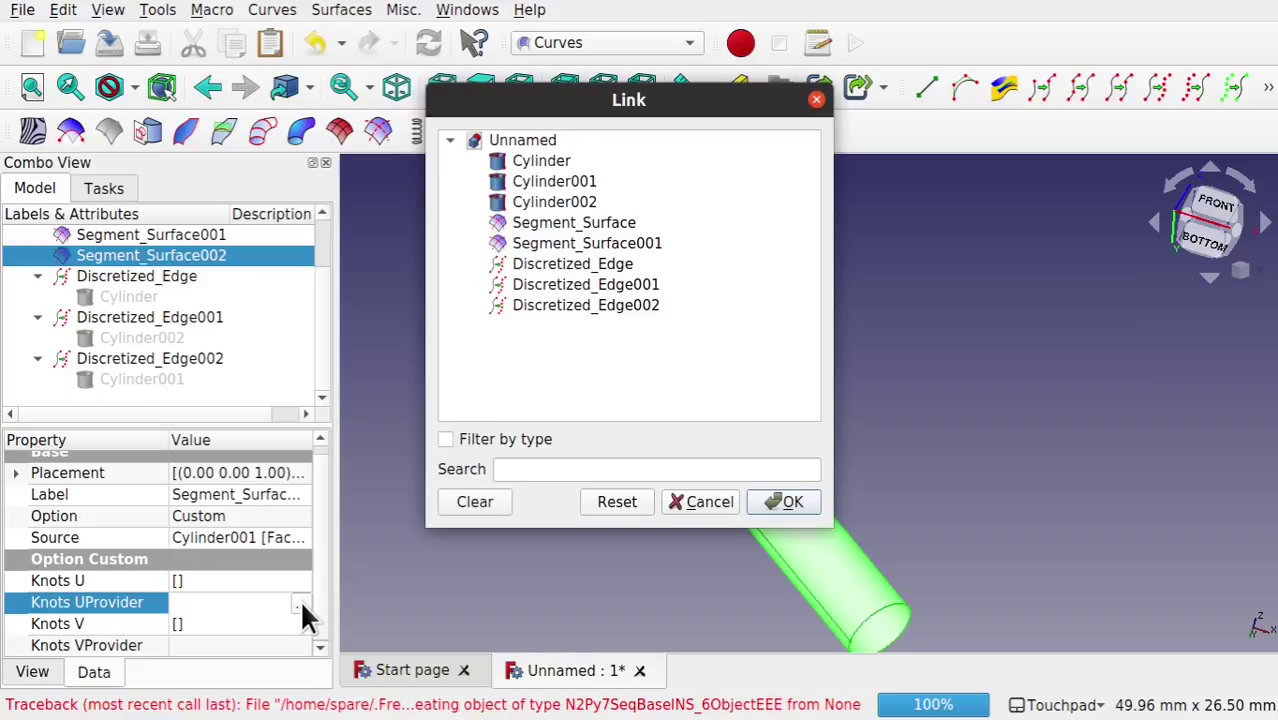
pyautogui.click(647, 305)
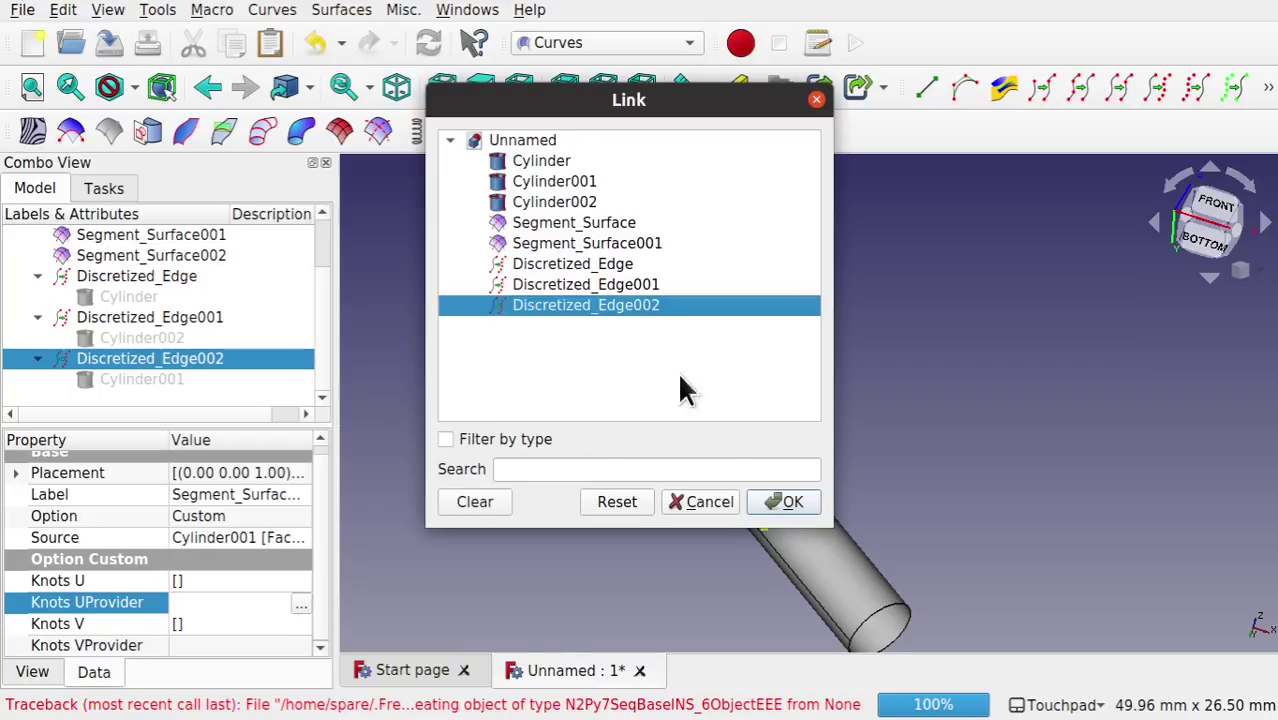
pyautogui.click(783, 502)
pyautogui.click(599, 544)
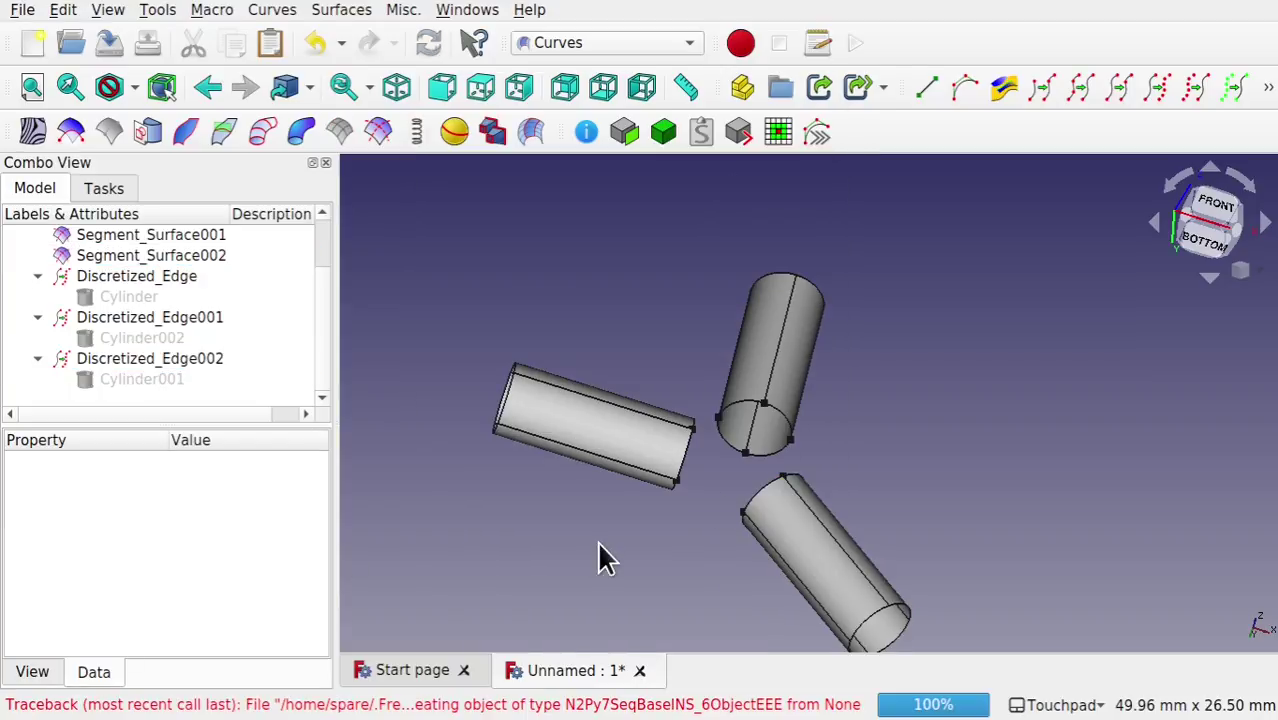
pyautogui.moveTo(598, 557); pyautogui.dragTo(785, 397, button='middle')
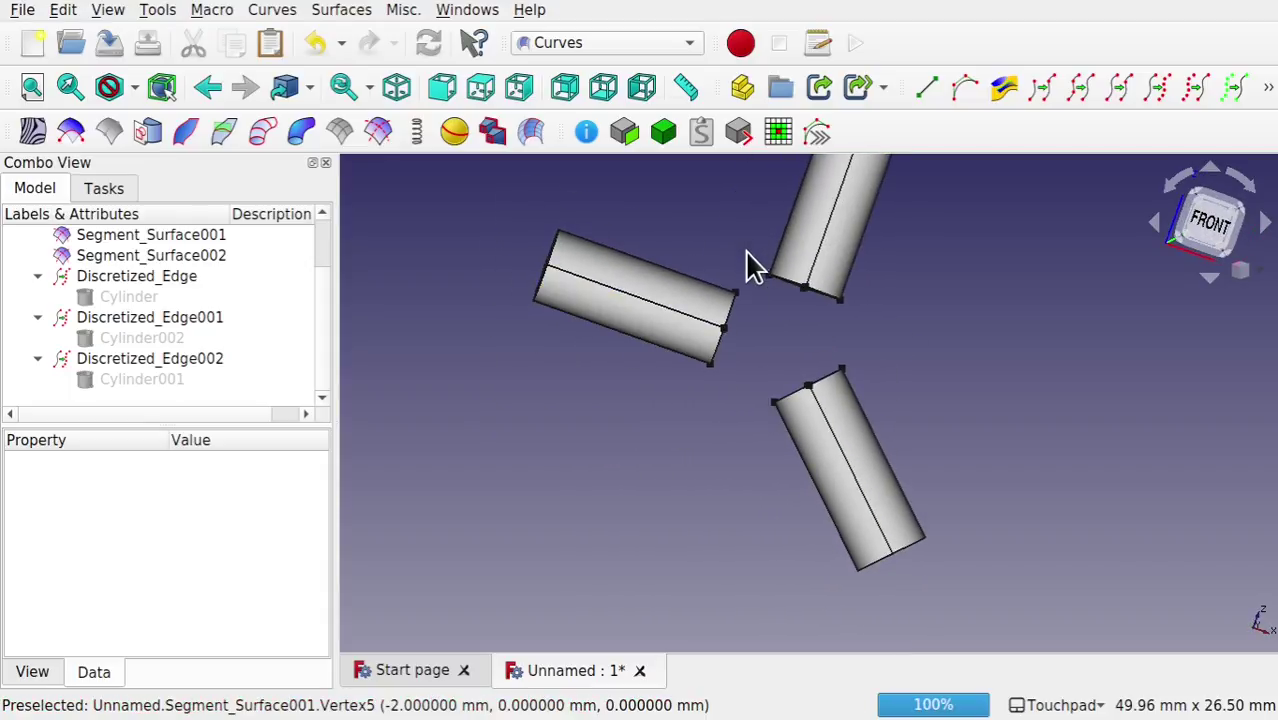
pyautogui.moveTo(746, 252); pyautogui.dragTo(725, 350, button='middle')
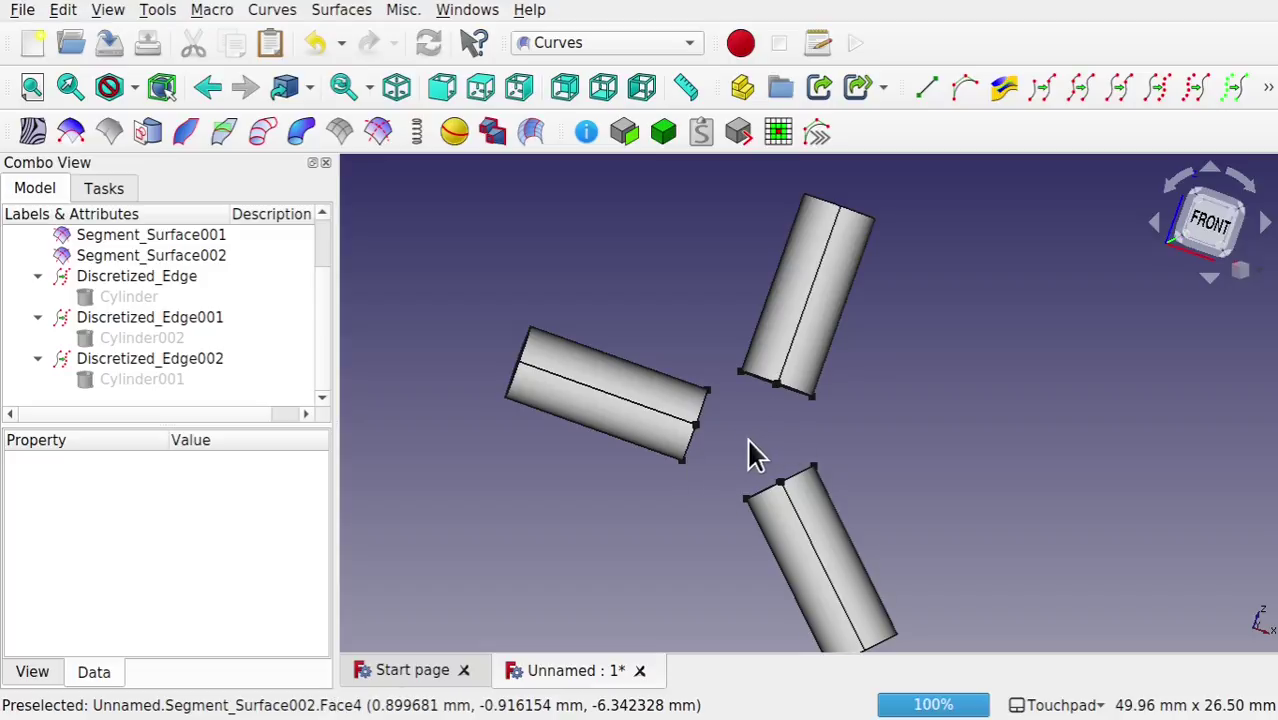
# Step: Blend the left pipe's end face into the lower pipe's end edge and face
pyautogui.moveTo(651, 487); pyautogui.dragTo(741, 434, button='middle')
pyautogui.scroll(5, 648, 553)
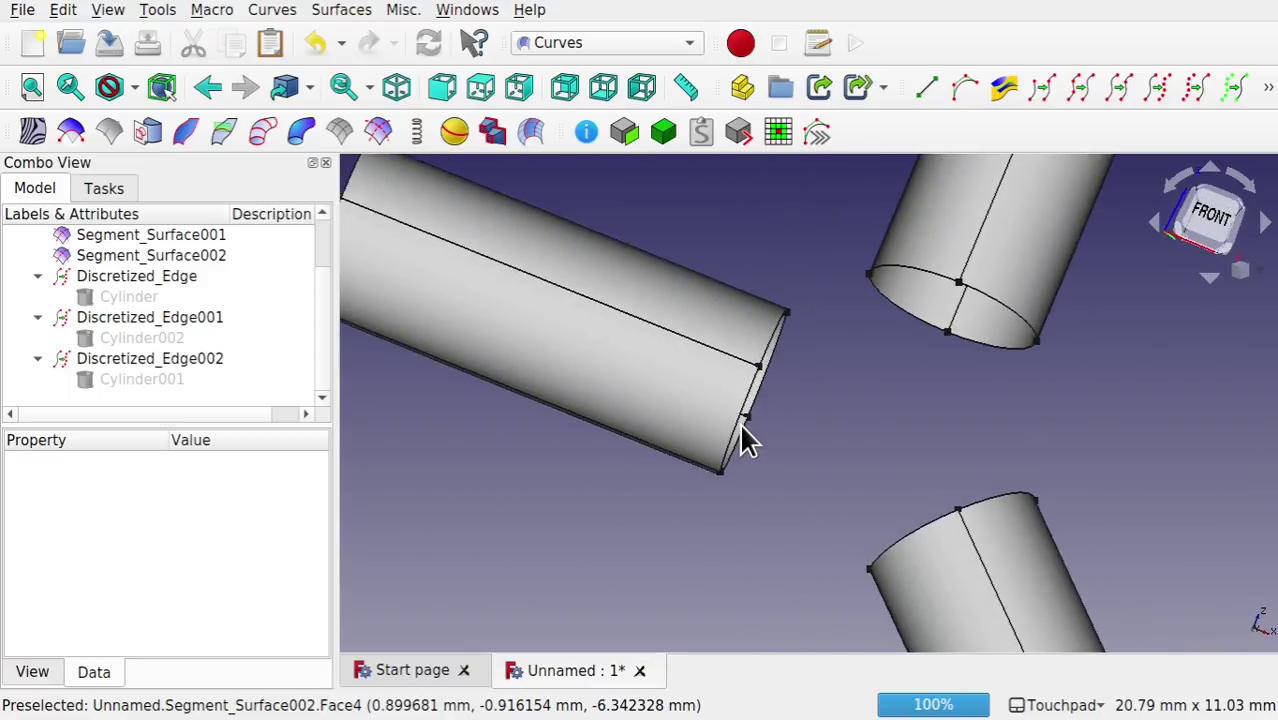
pyautogui.click(650, 393)
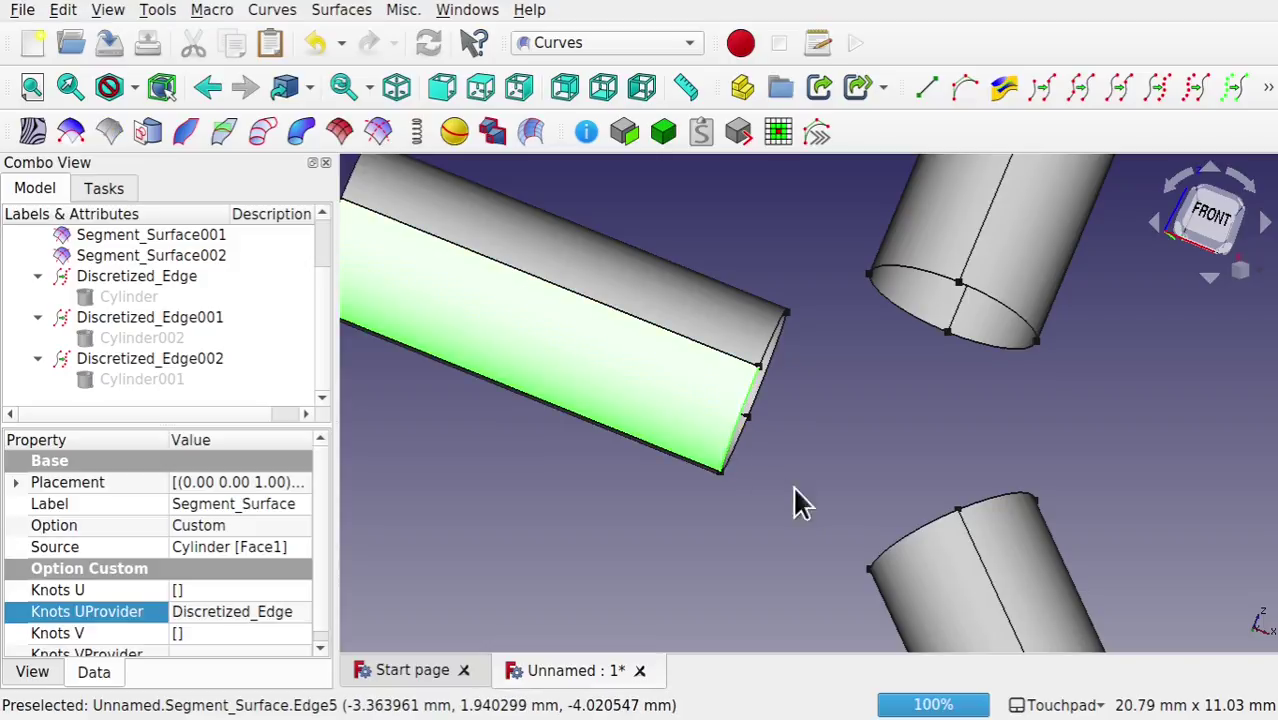
pyautogui.click(900, 538)
pyautogui.click(909, 570)
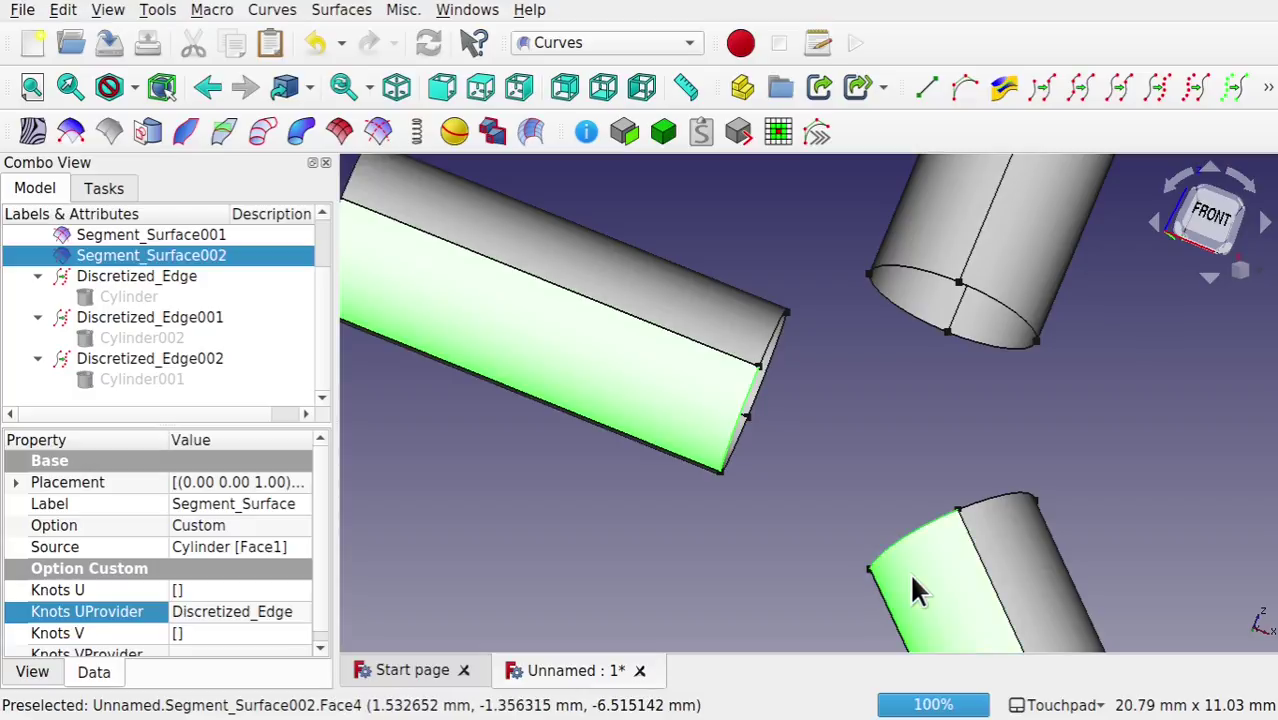
pyautogui.click(529, 133)
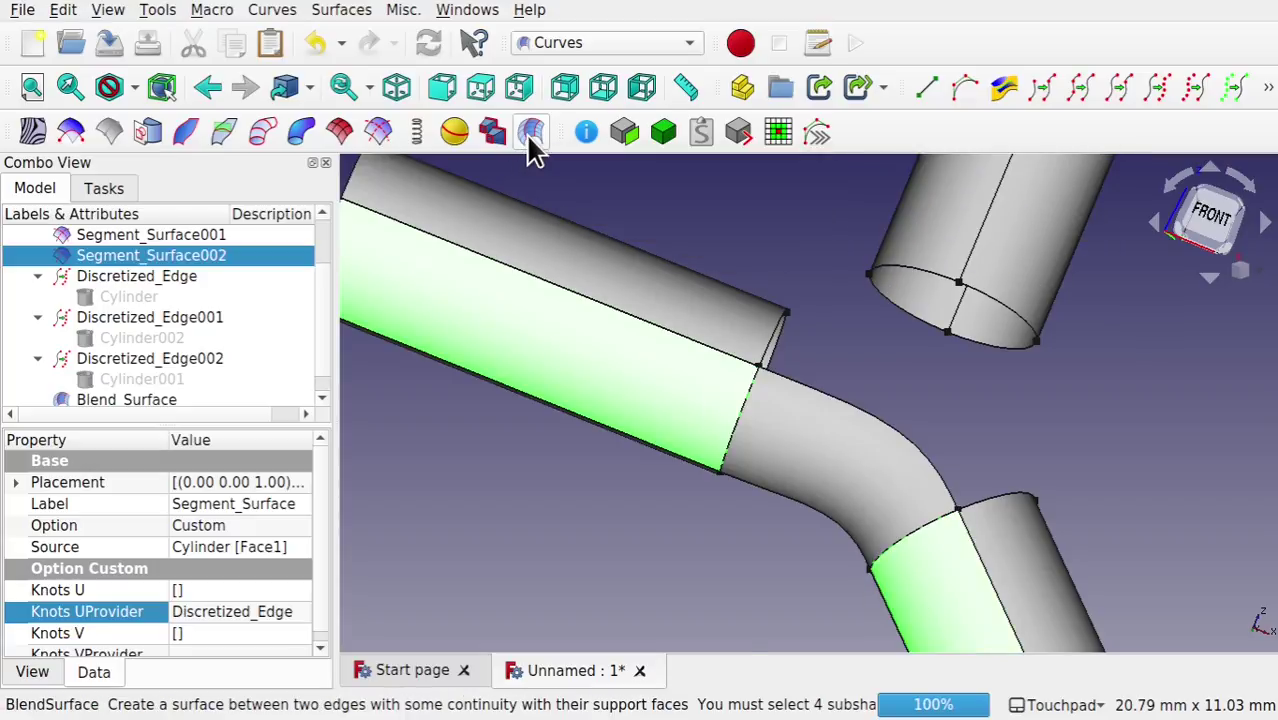
# Step: Blend the left pipe's upper face into the upper pipe's rim edge and adjacent face
pyautogui.moveTo(856, 528); pyautogui.dragTo(900, 420, button='middle')
pyautogui.click(785, 357)
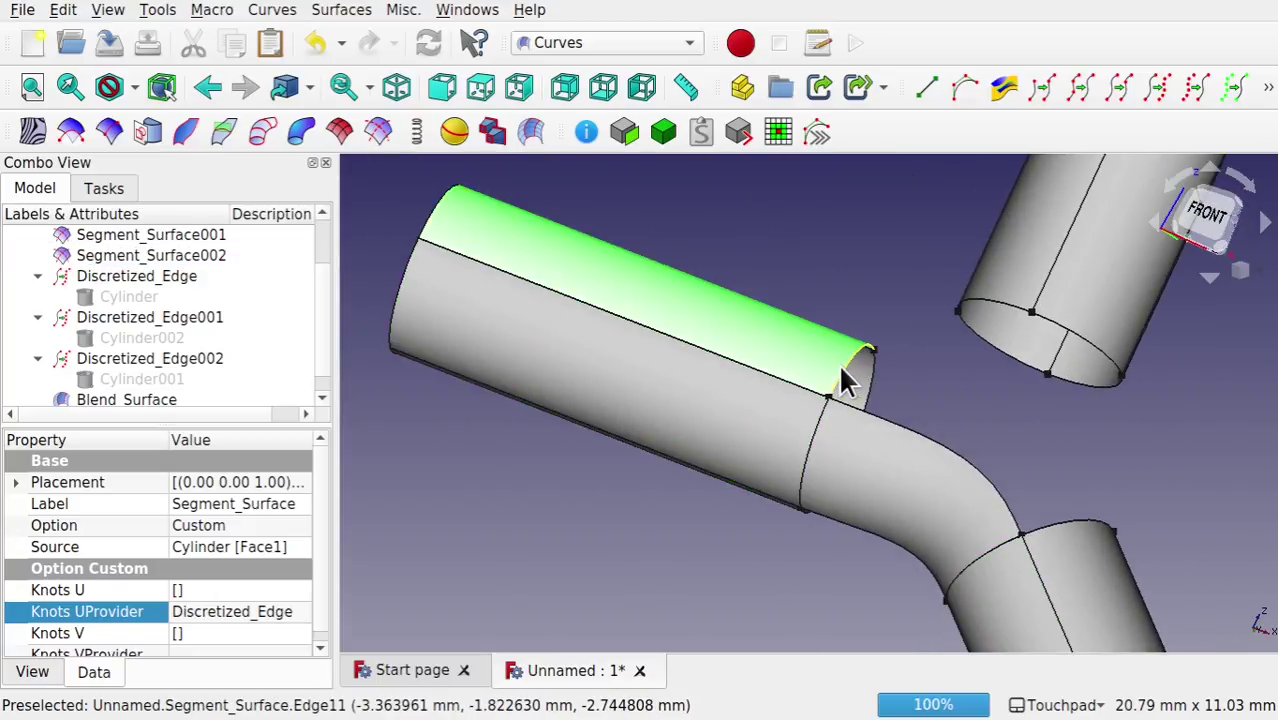
pyautogui.keyDown('ctrl'); pyautogui.click(1000, 312); pyautogui.keyUp('ctrl')
pyautogui.keyDown('ctrl'); pyautogui.click(1012, 250); pyautogui.keyUp('ctrl')
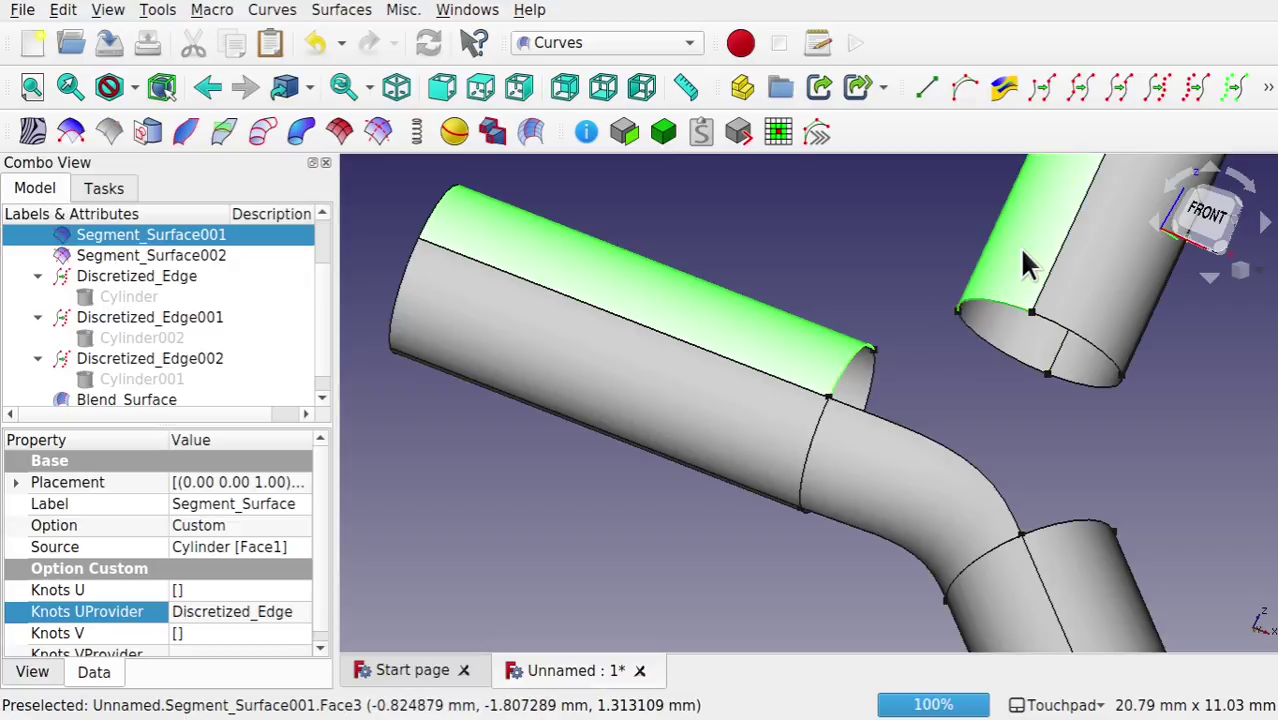
pyautogui.click(531, 135)
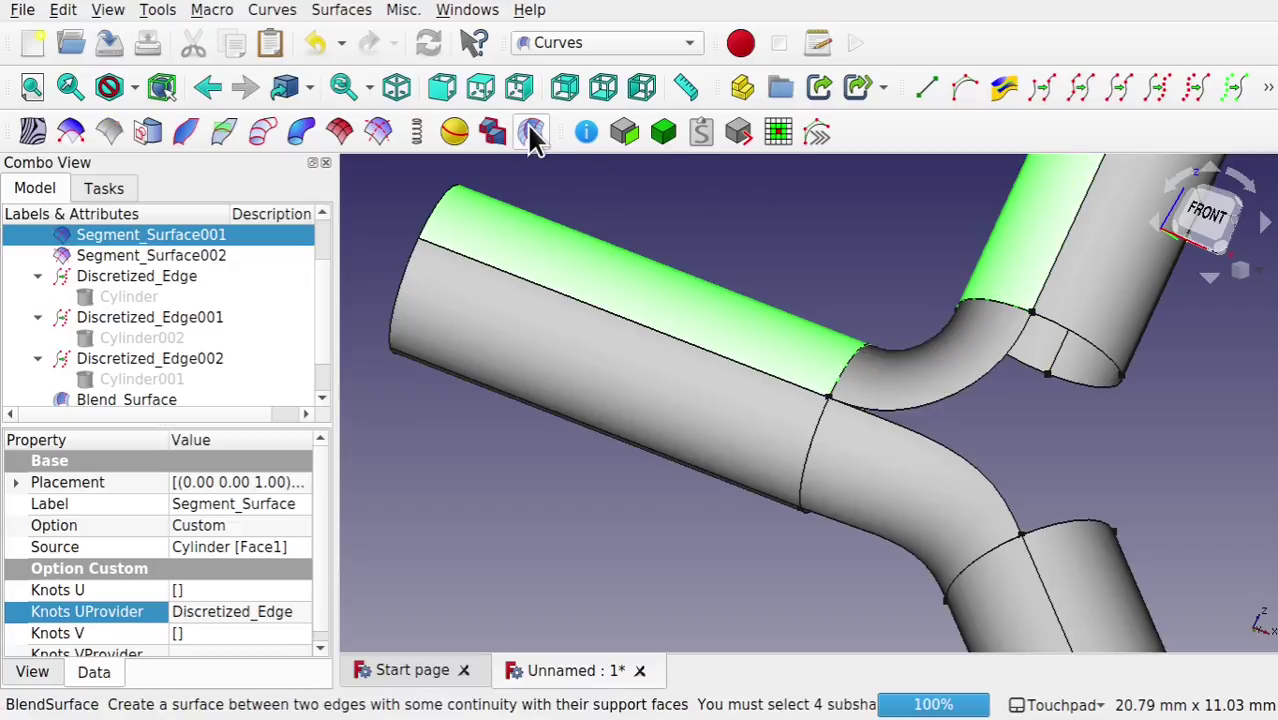
# Step: Blend the upper pipe's other rim edge and face into the lower pipe's matching face
pyautogui.click(1116, 369)
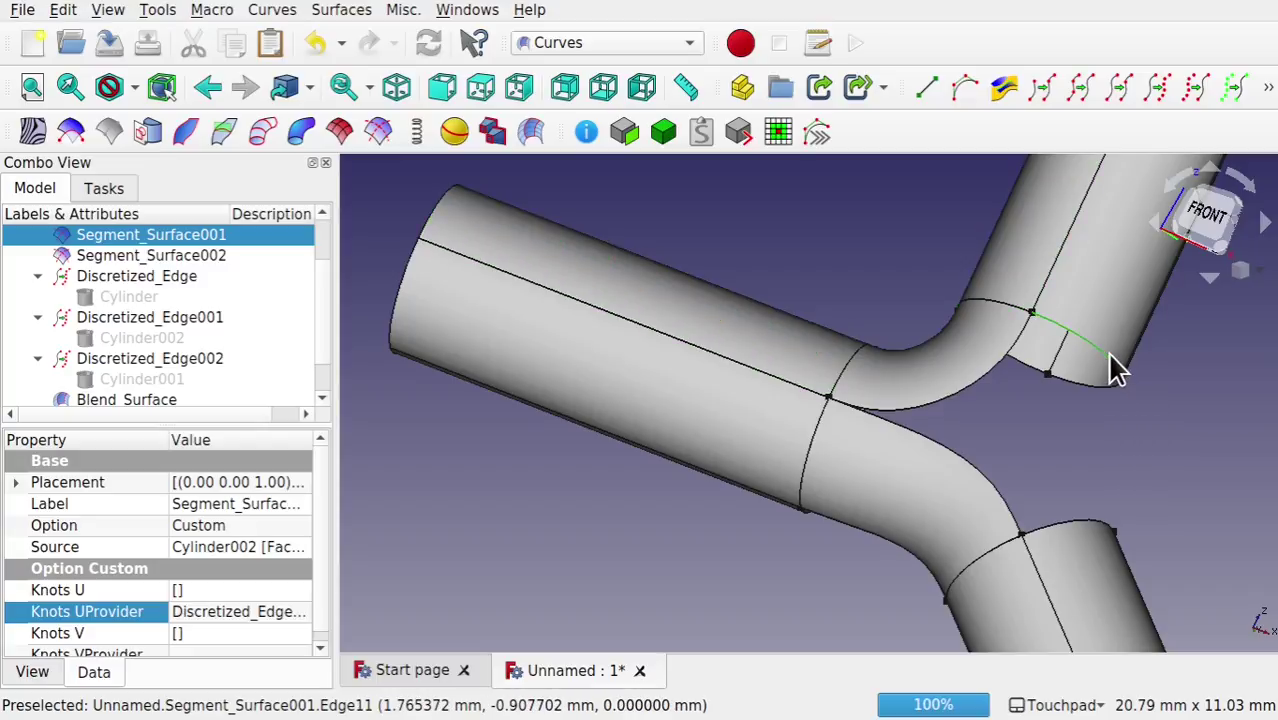
pyautogui.keyDown('ctrl'); pyautogui.click(1116, 309); pyautogui.keyUp('ctrl')
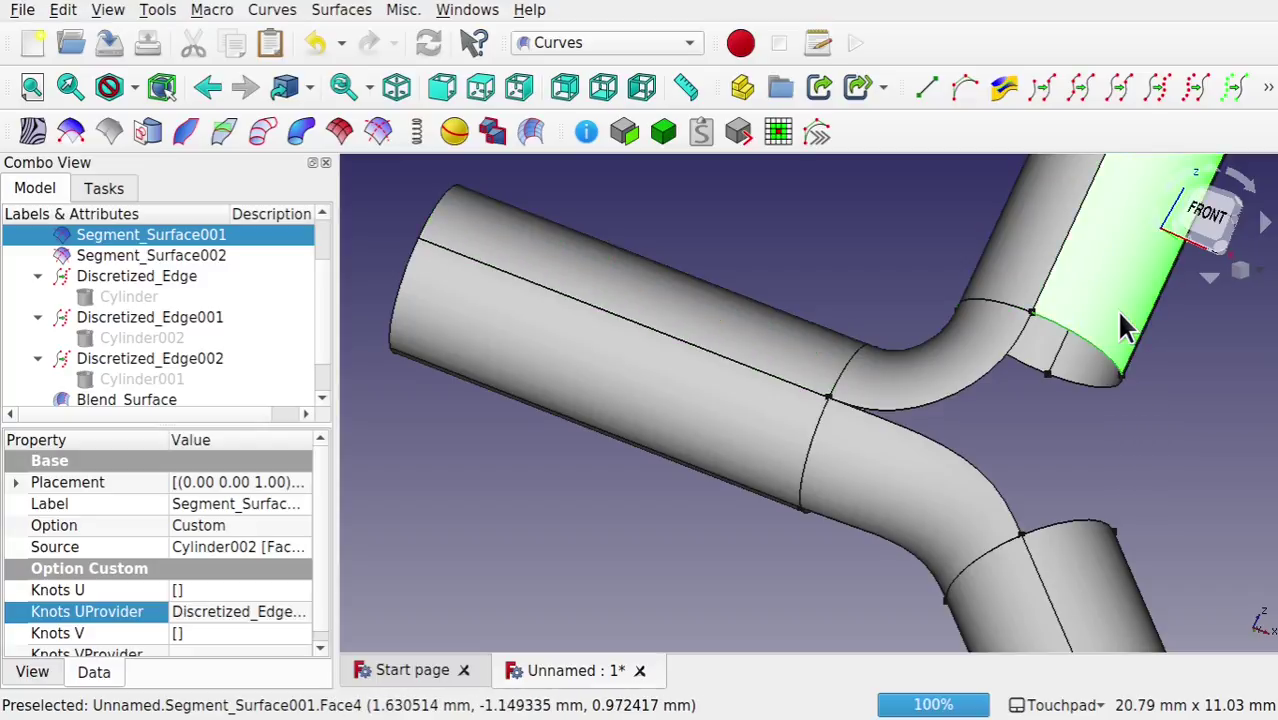
pyautogui.keyDown('ctrl'); pyautogui.click(1070, 520); pyautogui.keyUp('ctrl')
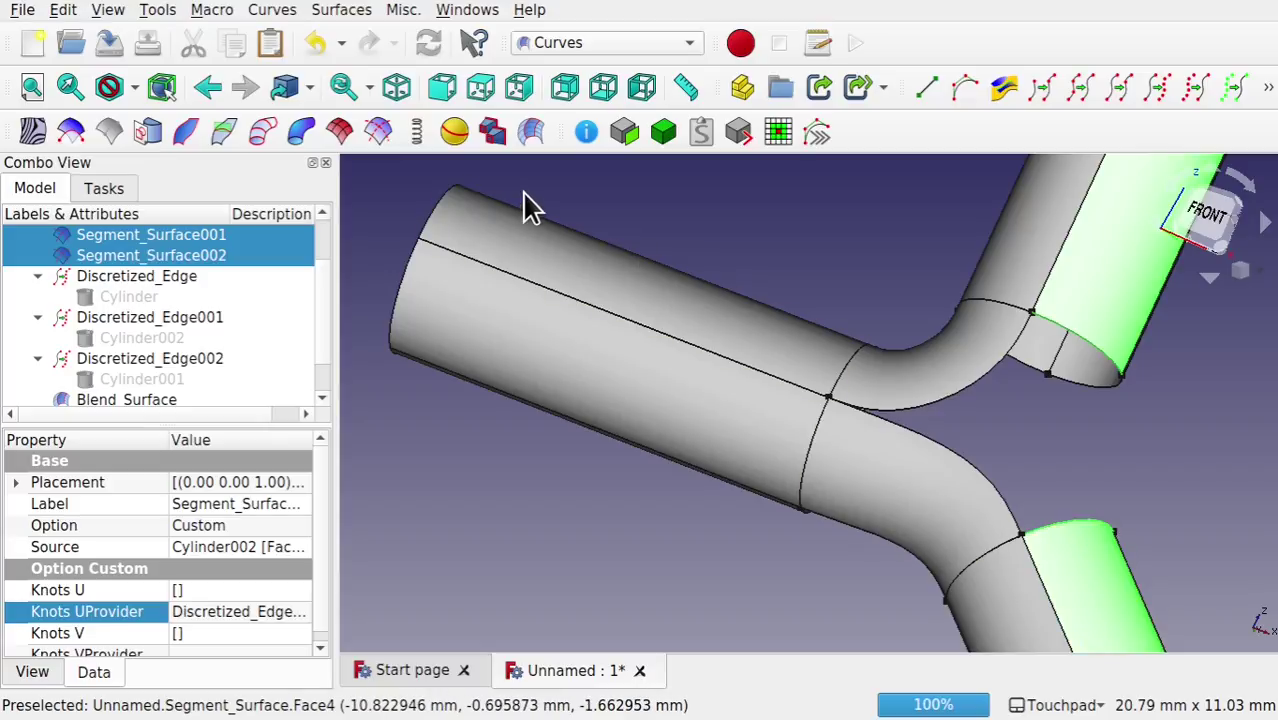
pyautogui.click(530, 138)
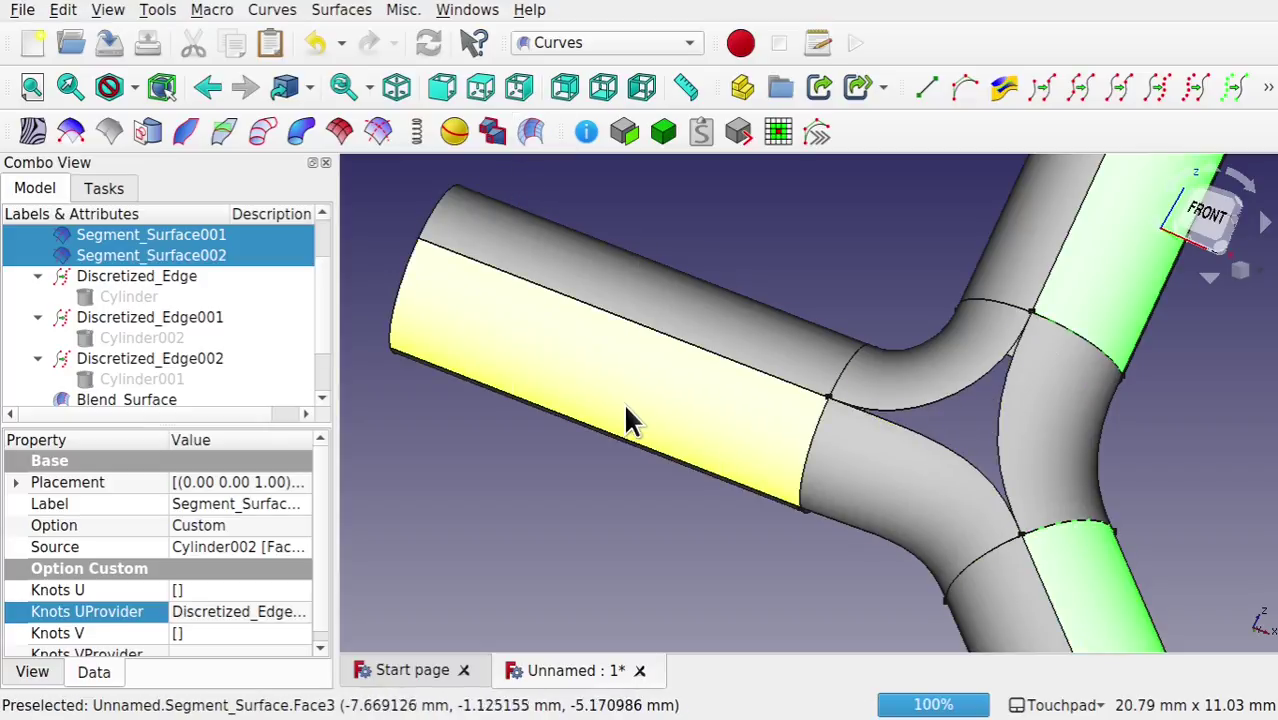
pyautogui.keyDown('alt'); pyautogui.moveTo(625, 420); pyautogui.dragTo(1076, 359); pyautogui.keyUp('alt')
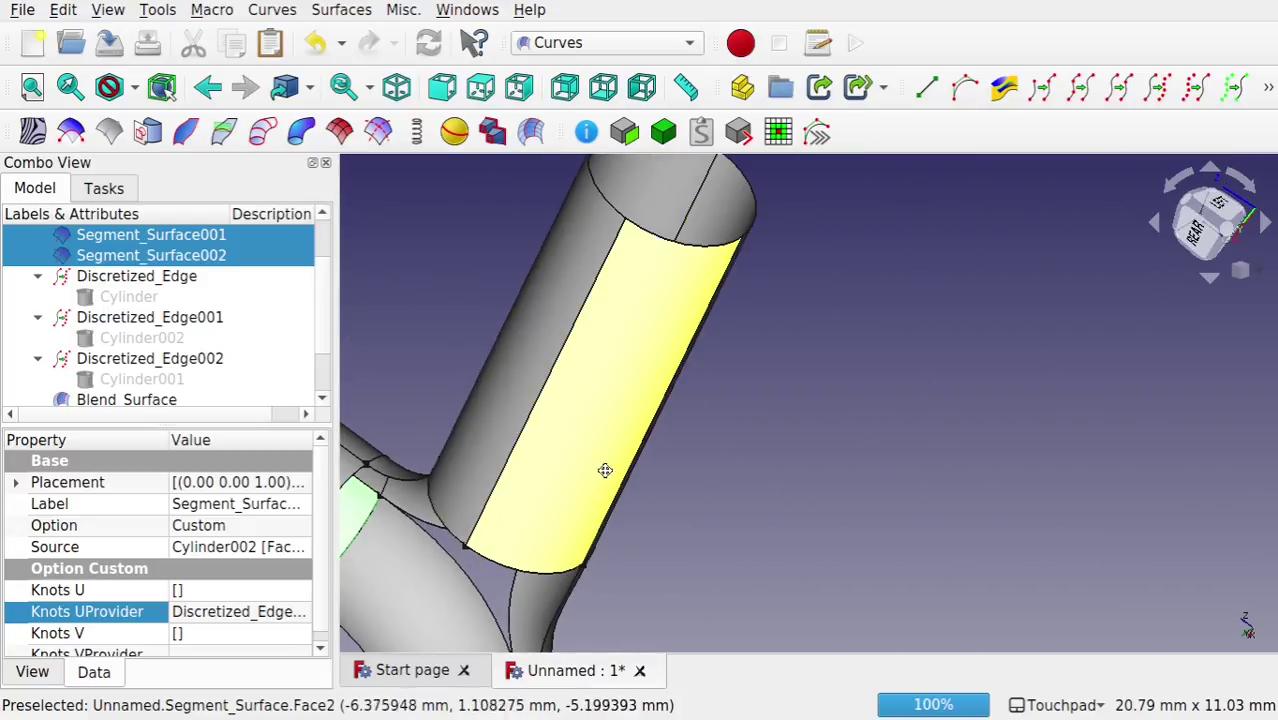
# Step: Create a blend across the central gap between the left and right pipe faces
pyautogui.keyDown('alt'); pyautogui.moveTo(602, 471); pyautogui.dragTo(864, 362); pyautogui.keyUp('alt')
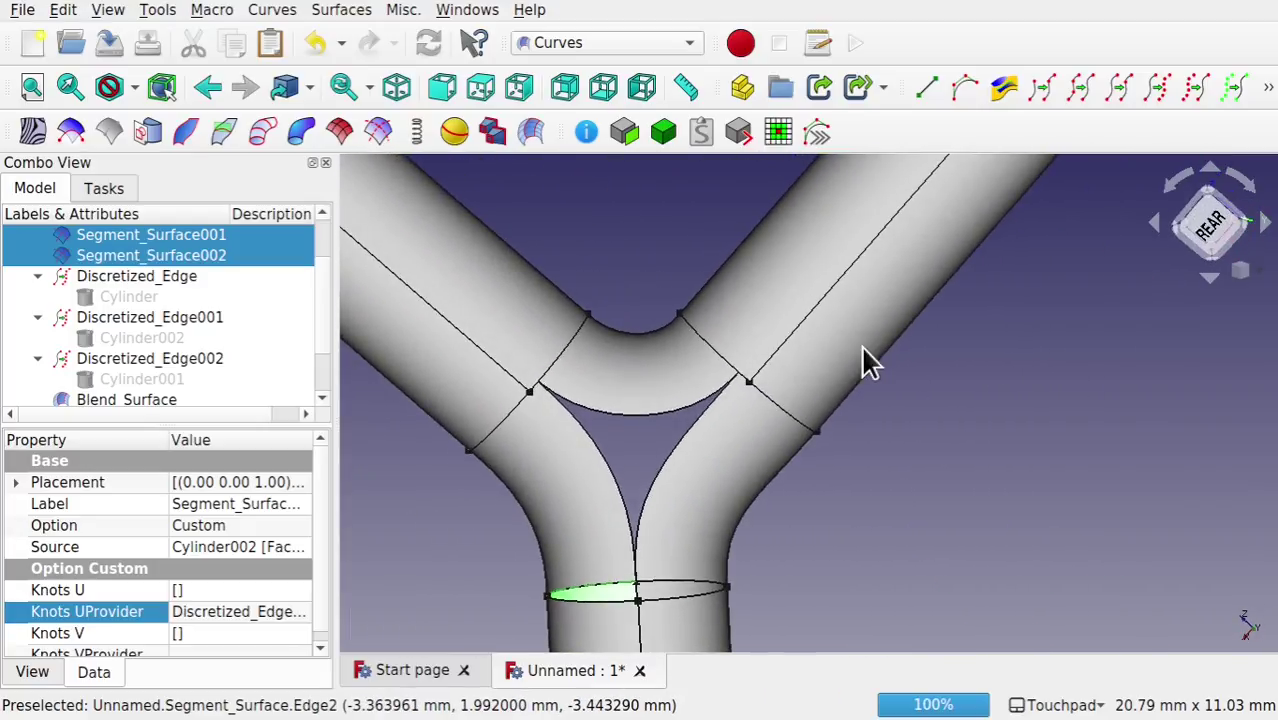
pyautogui.click(559, 379)
pyautogui.click(499, 313)
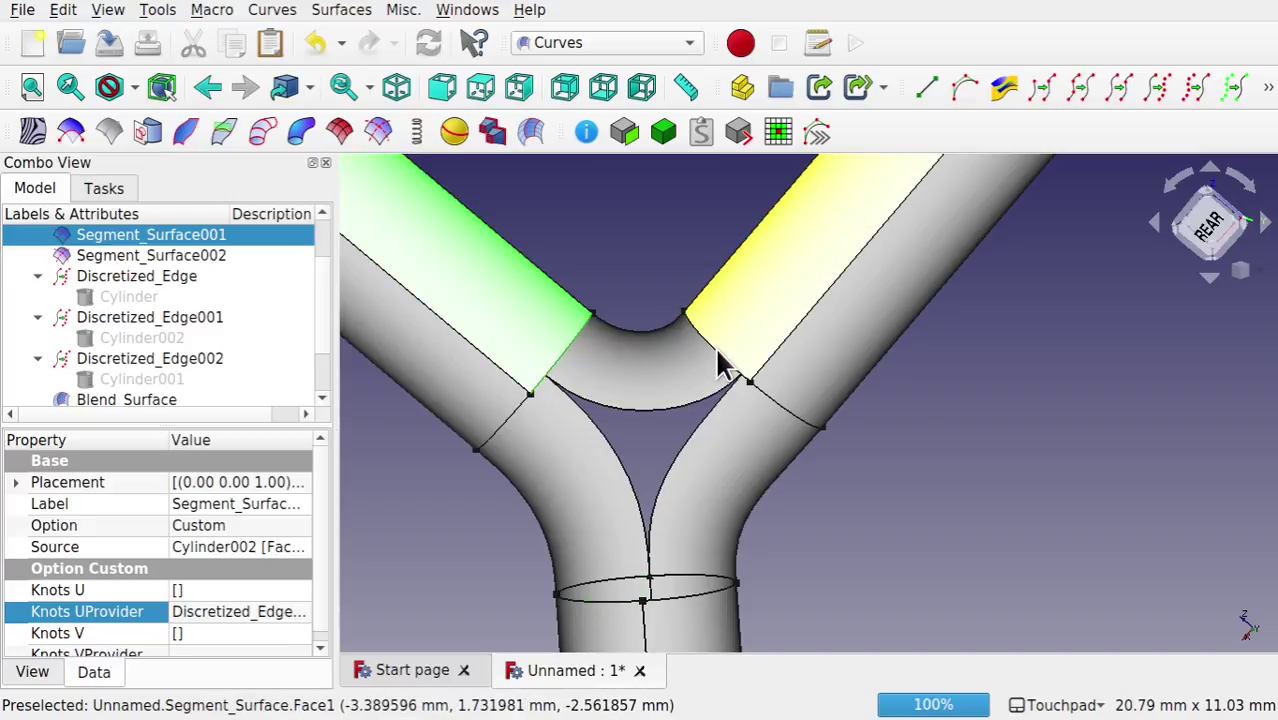
pyautogui.keyDown('ctrl'); pyautogui.click(715, 346); pyautogui.keyUp('ctrl')
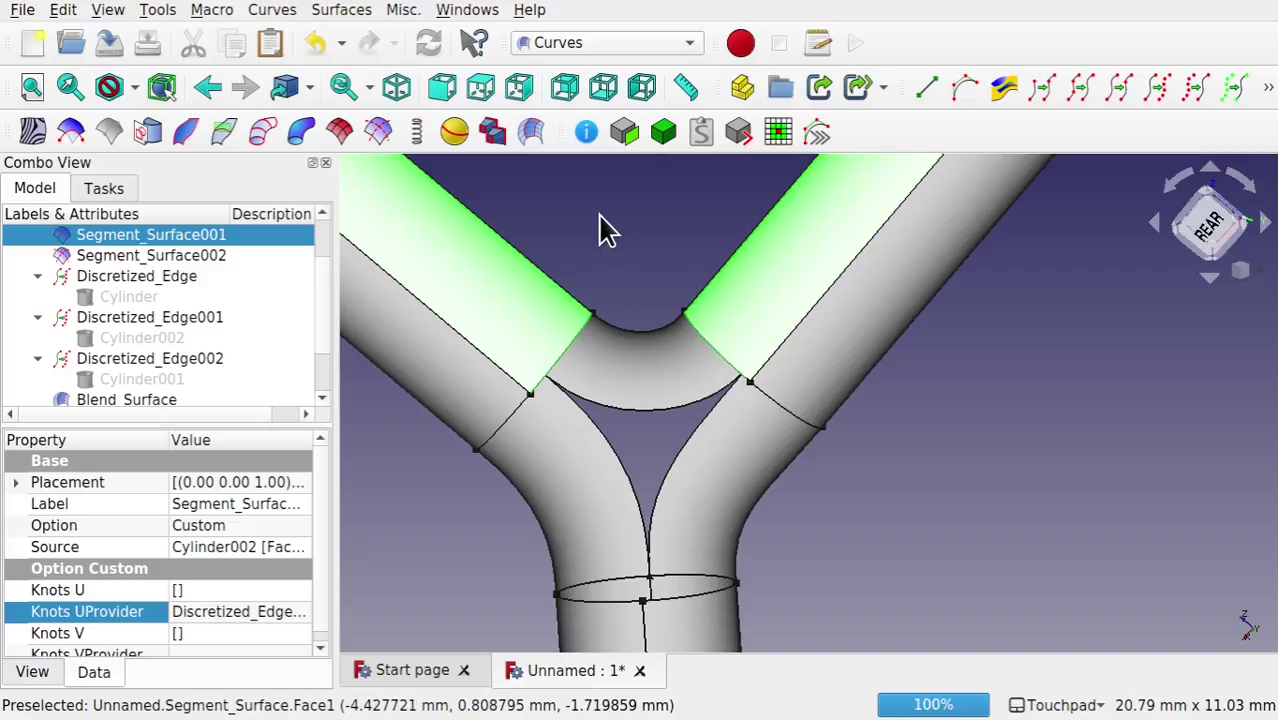
pyautogui.click(530, 131)
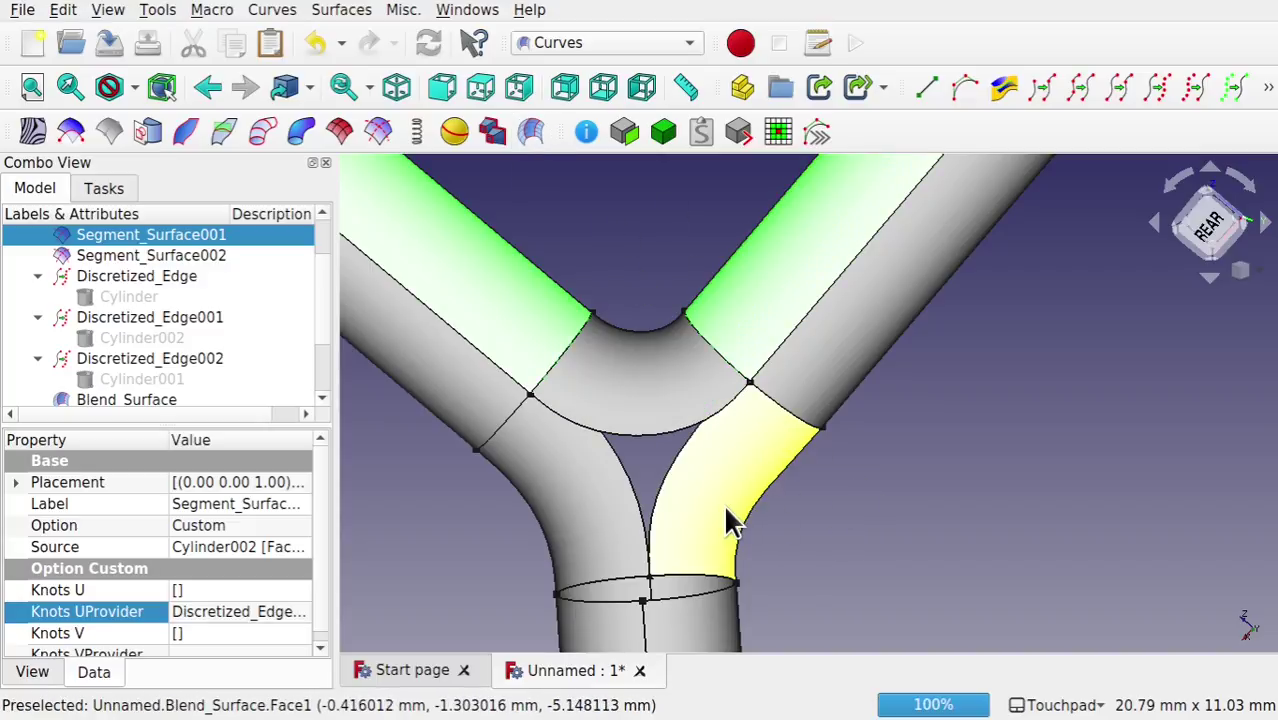
# Step: Blend the lower pipe's right-side face into the upper-right pipe's face, up to Blend_Surface005
pyautogui.keyDown('alt'); pyautogui.moveTo(724, 502); pyautogui.dragTo(707, 451, button='middle'); pyautogui.keyUp('alt')
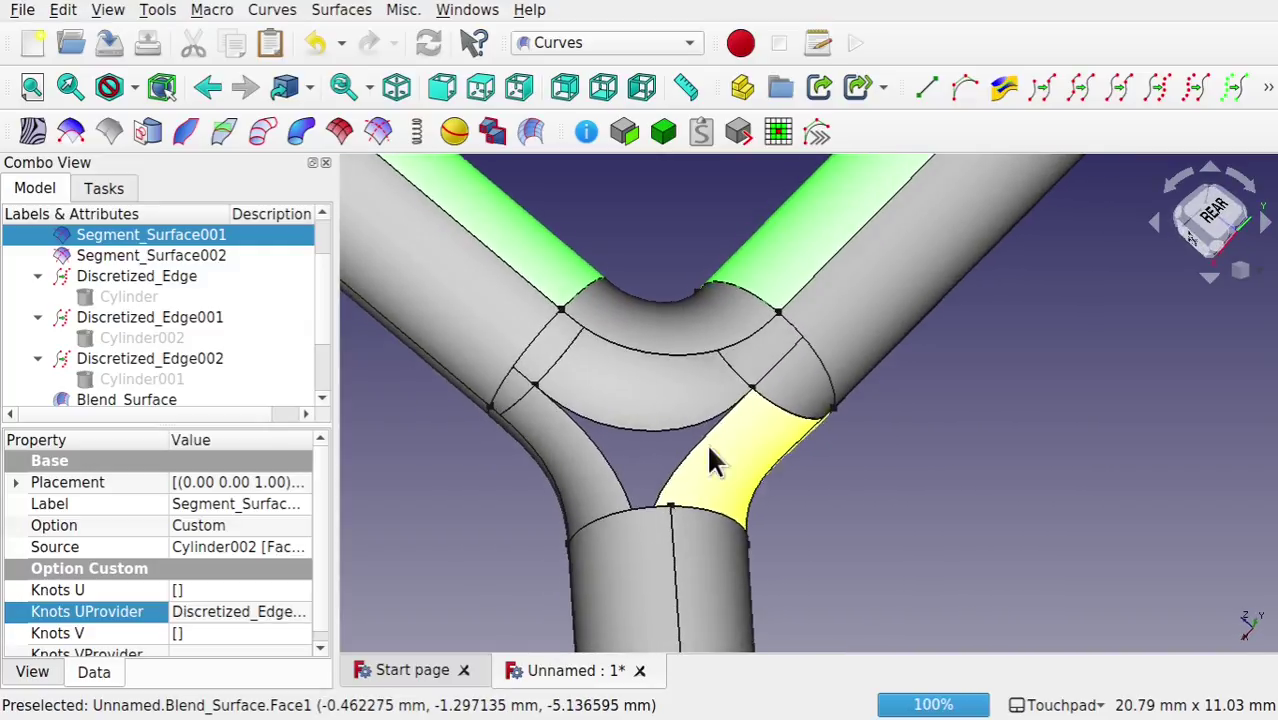
pyautogui.click(454, 322)
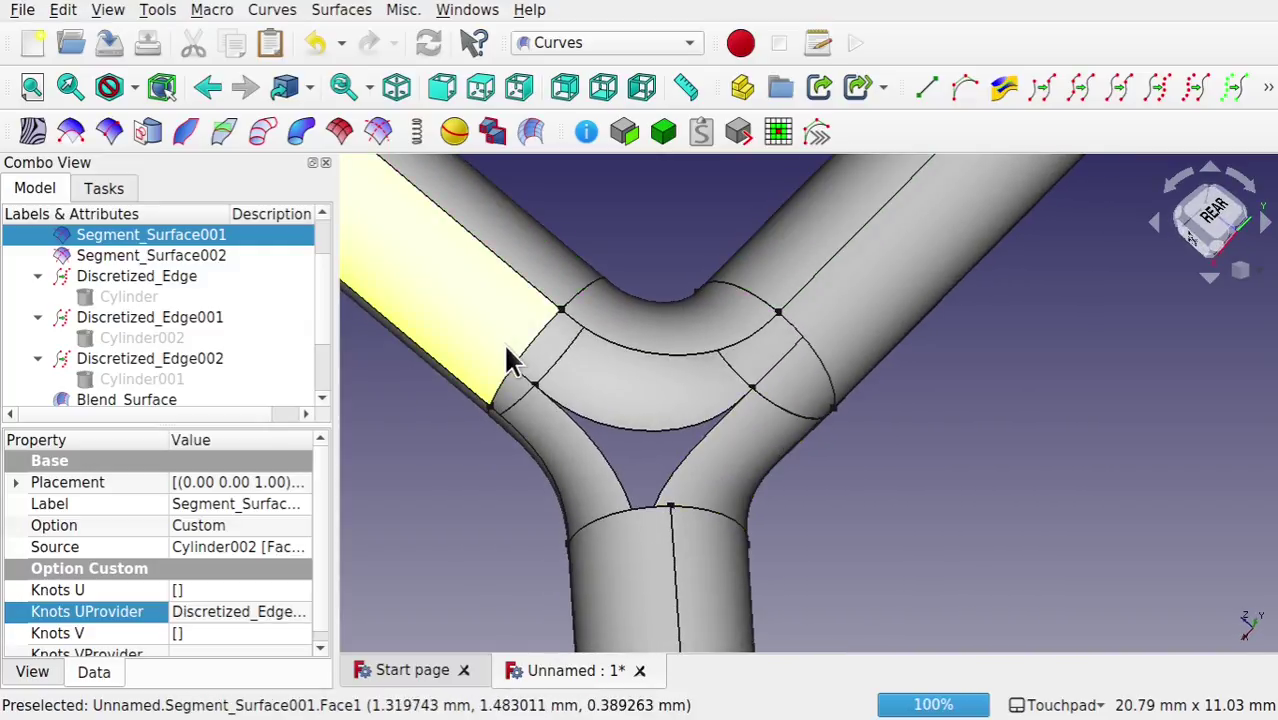
pyautogui.keyDown('ctrl'); pyautogui.click(595, 575); pyautogui.keyUp('ctrl')
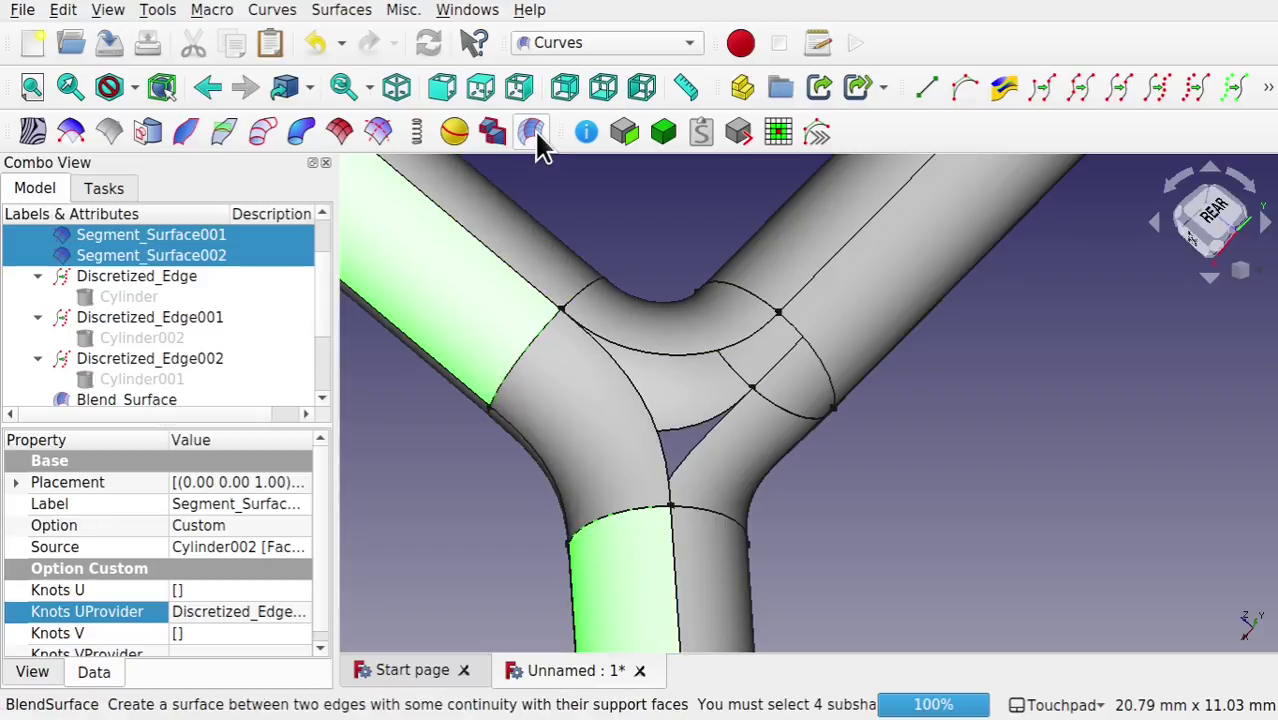
pyautogui.click(699, 595)
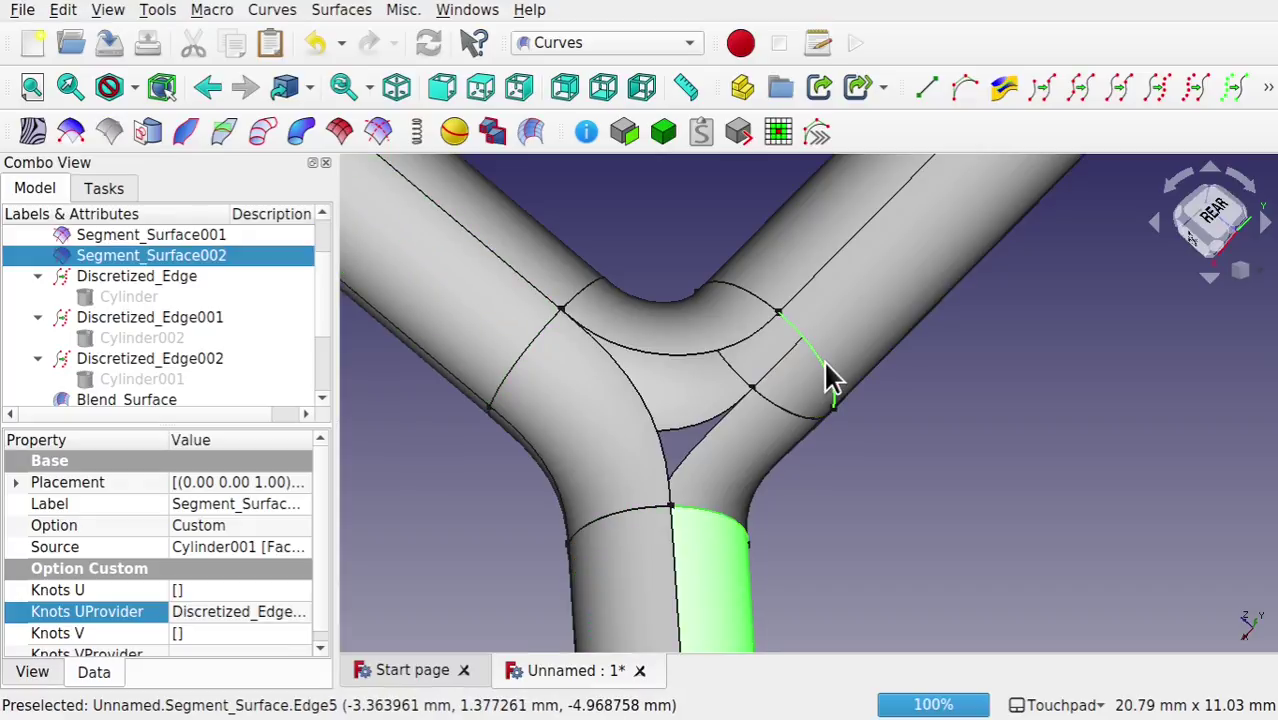
pyautogui.keyDown('ctrl'); pyautogui.click(891, 273); pyautogui.keyUp('ctrl')
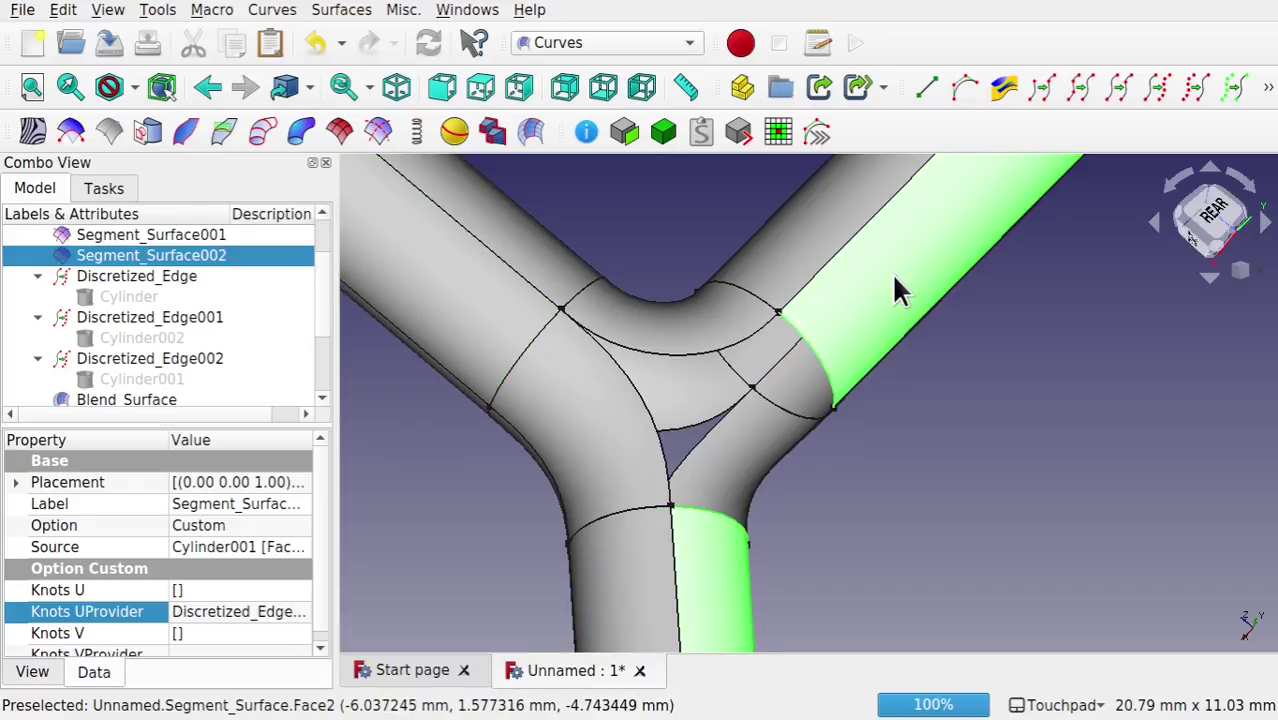
pyautogui.click(541, 140)
pyautogui.keyDown('alt'); pyautogui.moveTo(830, 348); pyautogui.dragTo(756, 380); pyautogui.keyUp('alt')
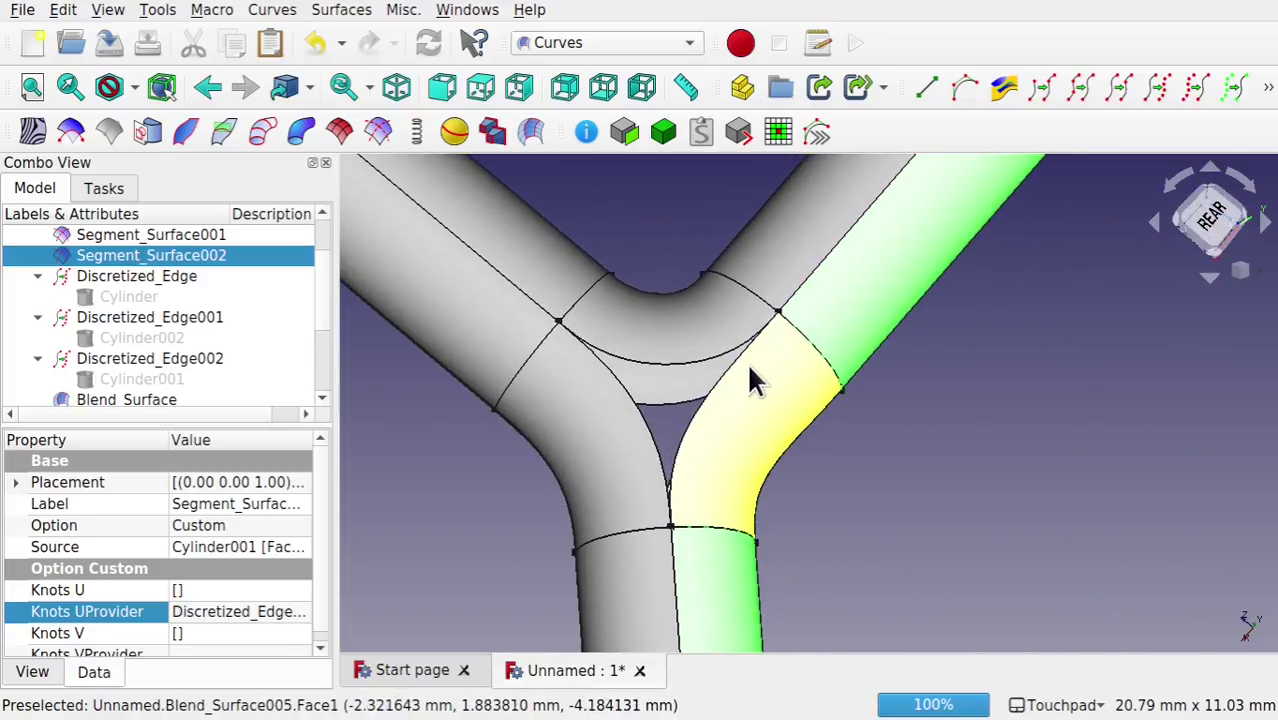
pyautogui.keyDown('alt'); pyautogui.moveTo(705, 456); pyautogui.dragTo(672, 440); pyautogui.keyUp('alt')
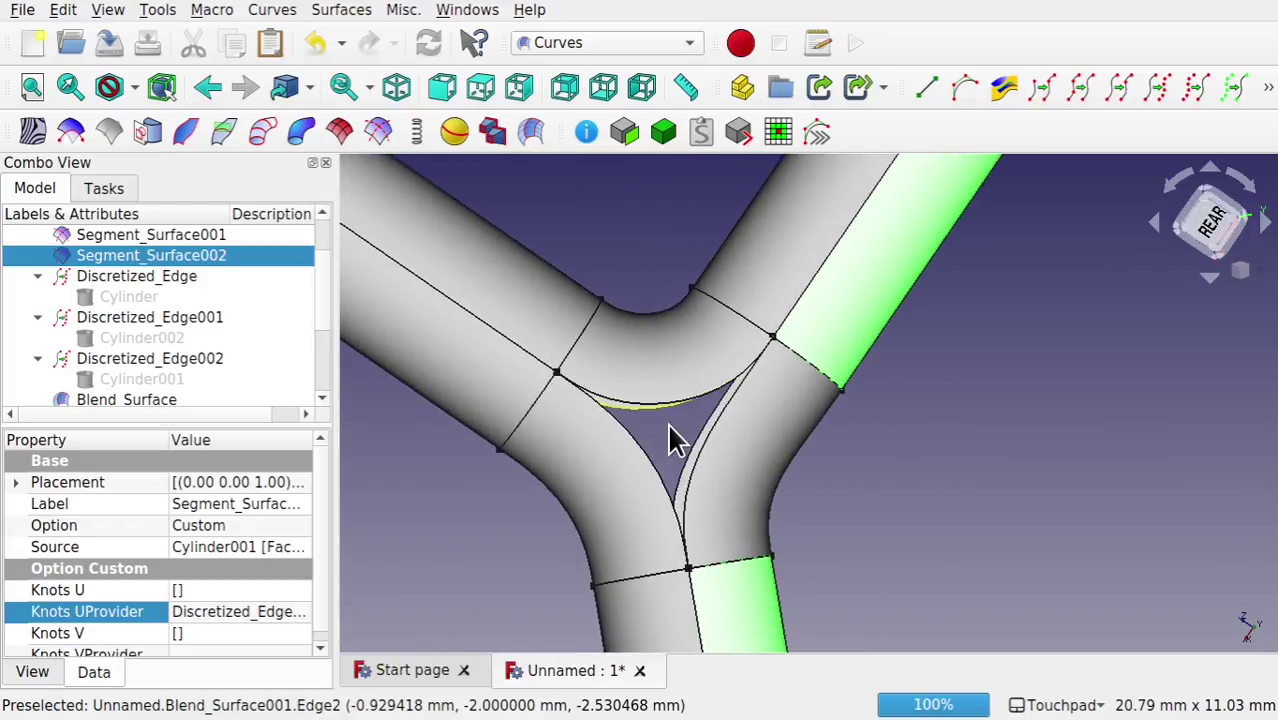
# Step: Switch to the Surface workbench and overwrite freecad - pipeblend.FCStd with the current model
pyautogui.click(556, 45)
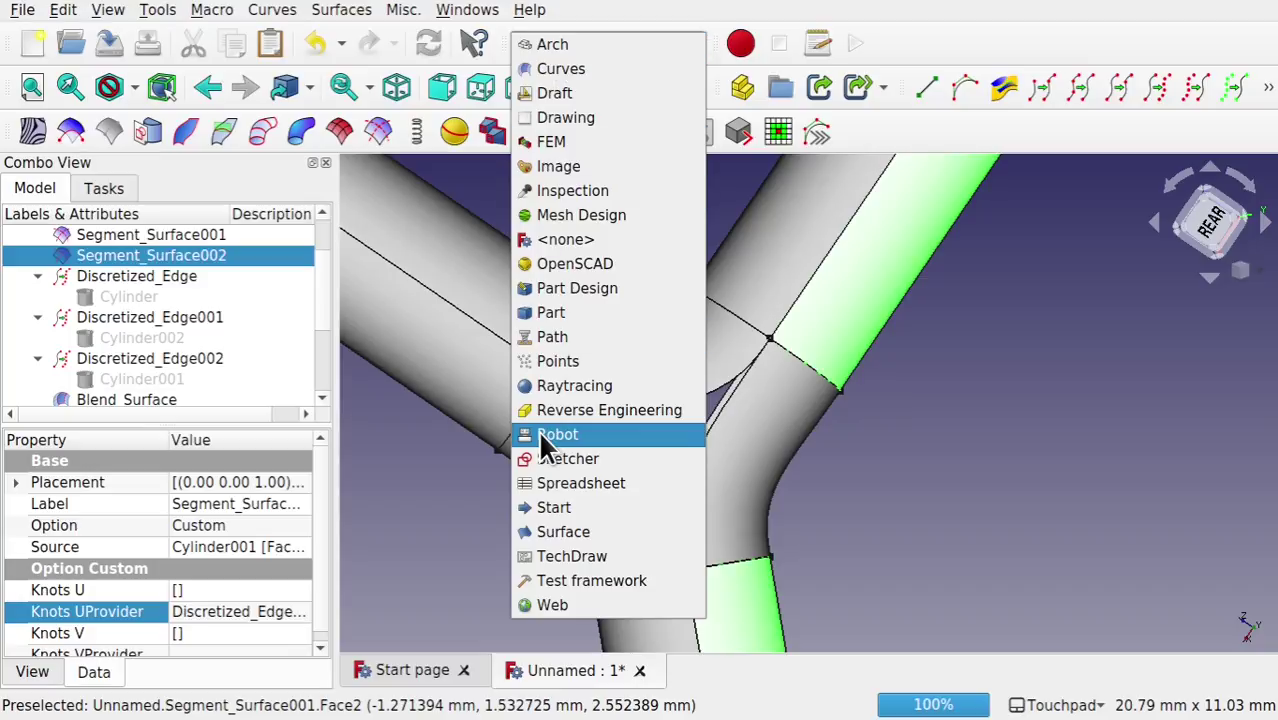
pyautogui.click(566, 533)
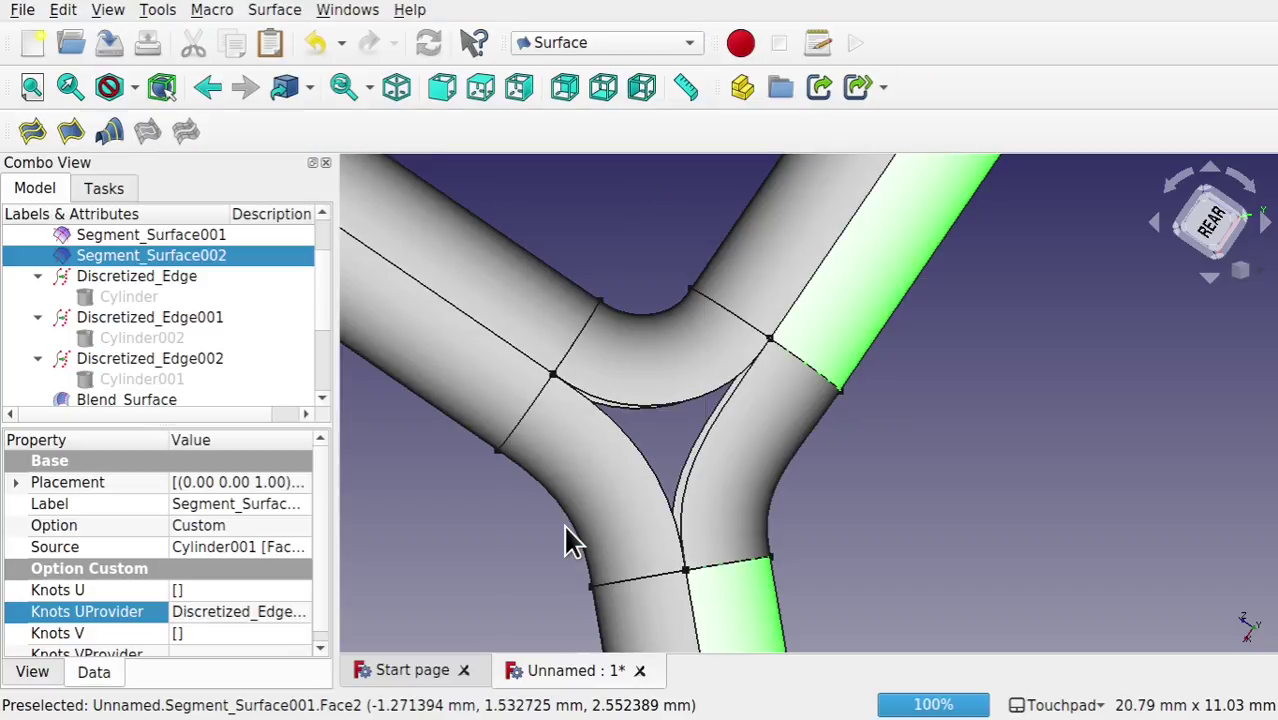
pyautogui.hotkey('ctrl', 's')
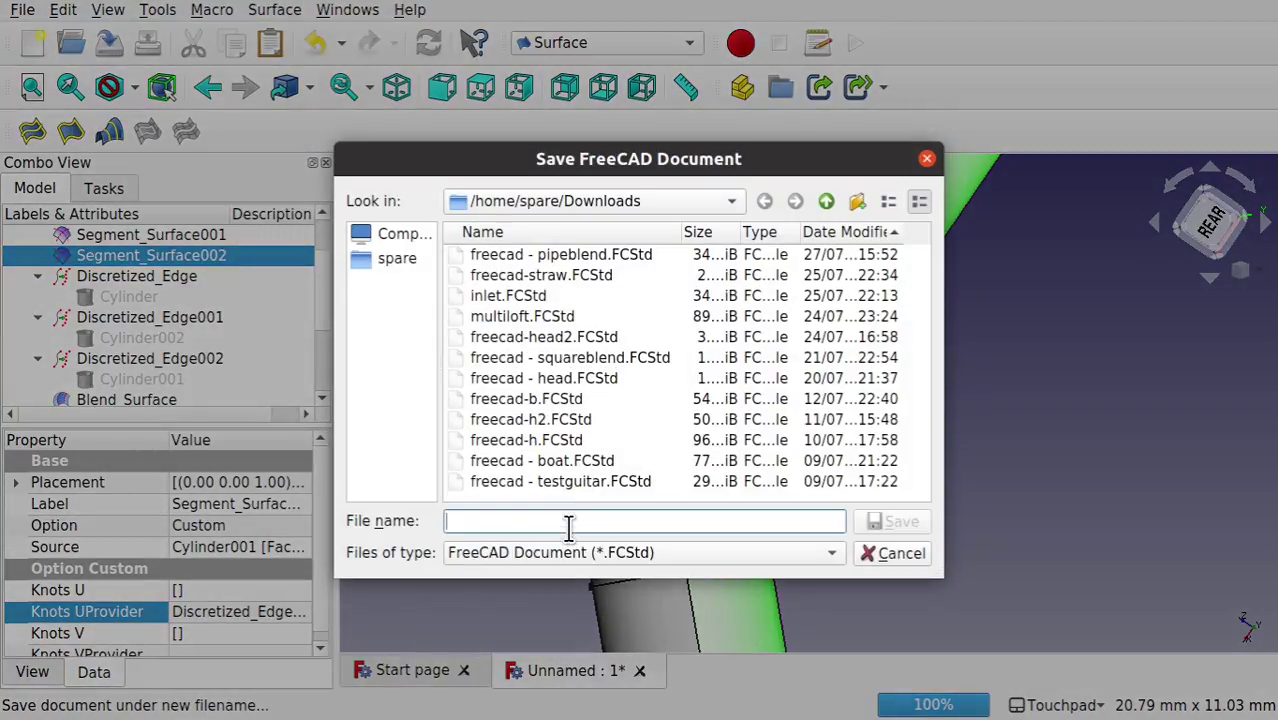
pyautogui.doubleClick(595, 254)
pyautogui.click(752, 400)
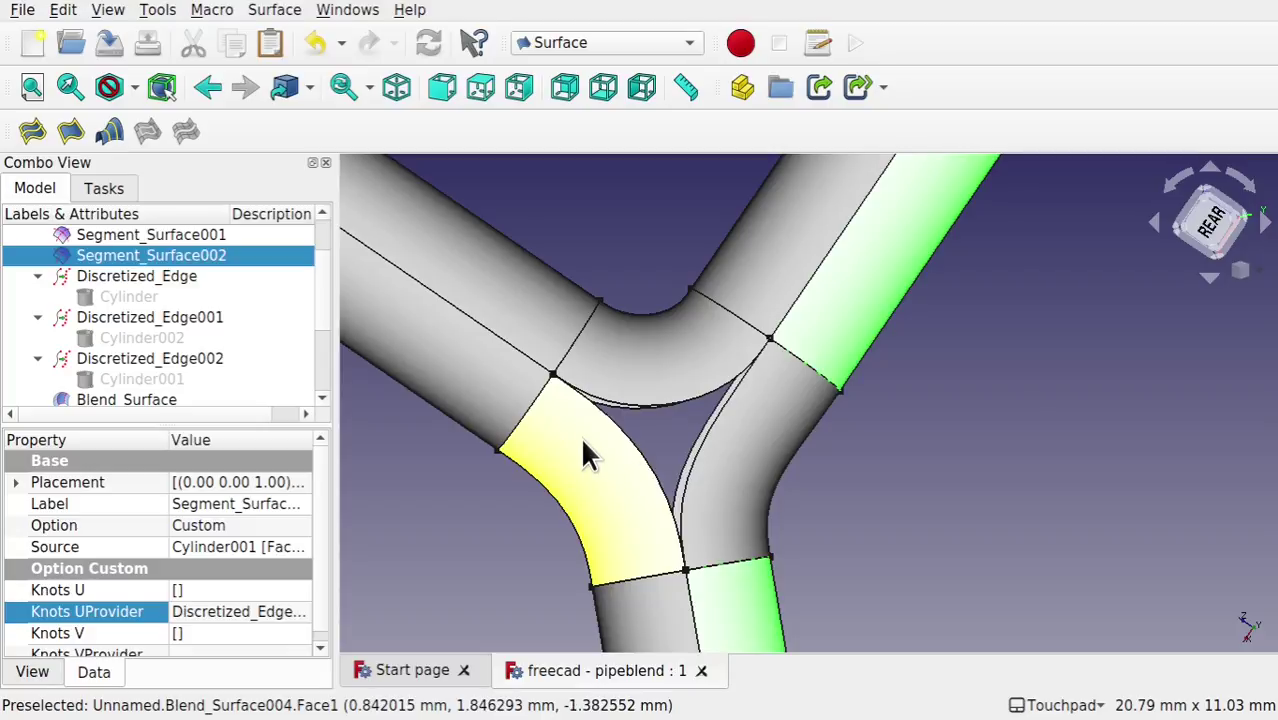
# Step: Fill the gap from its left, right and top blend edges, which fails with 'Curves are disjoint'
pyautogui.click(70, 133)
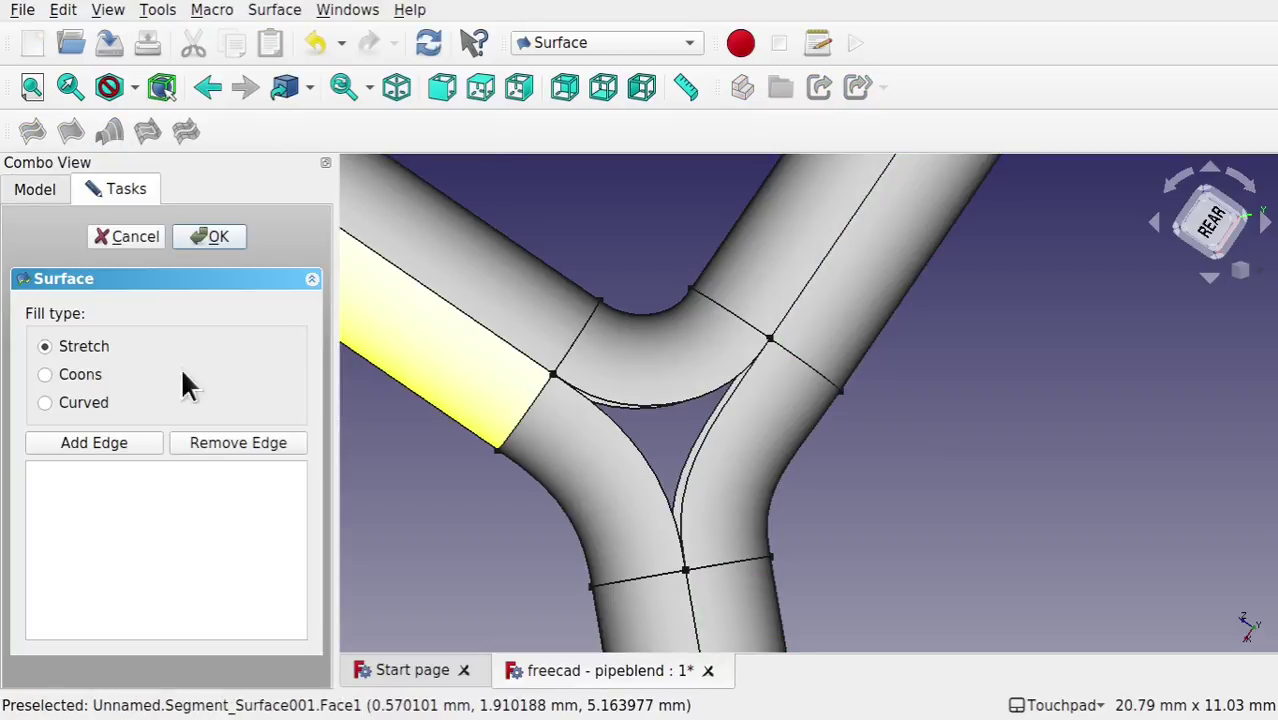
pyautogui.click(112, 443)
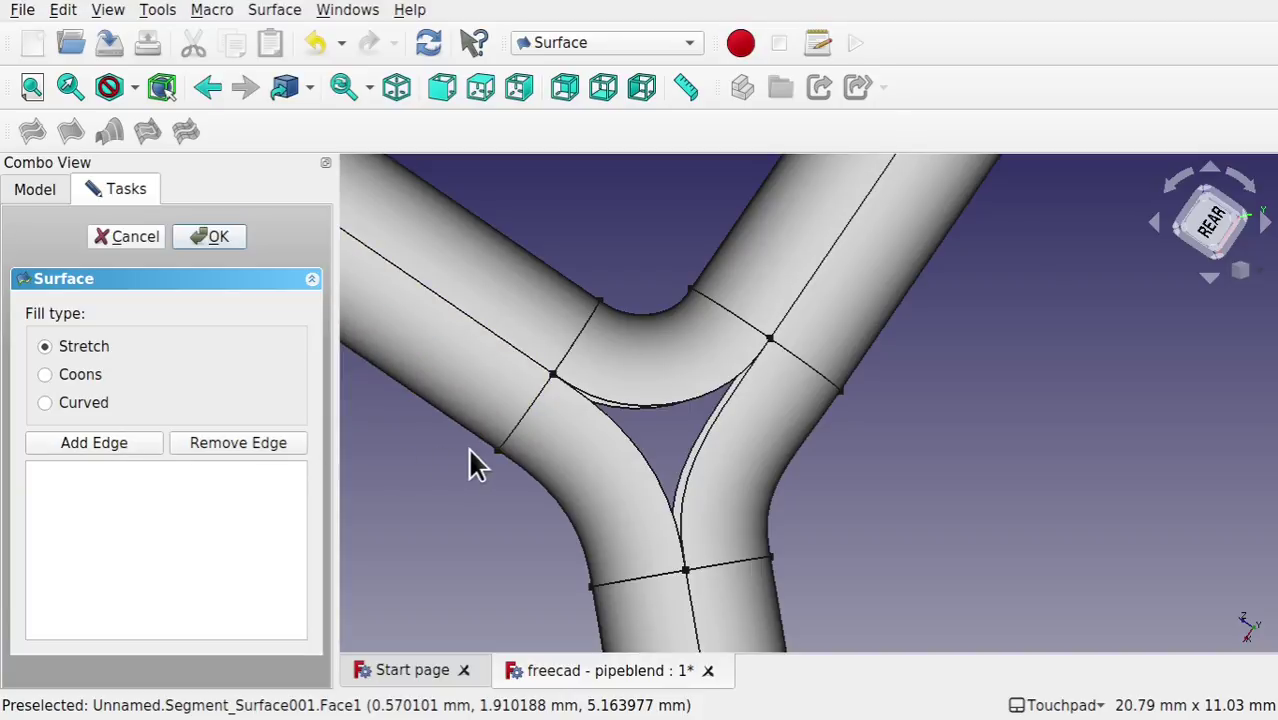
pyautogui.click(641, 458)
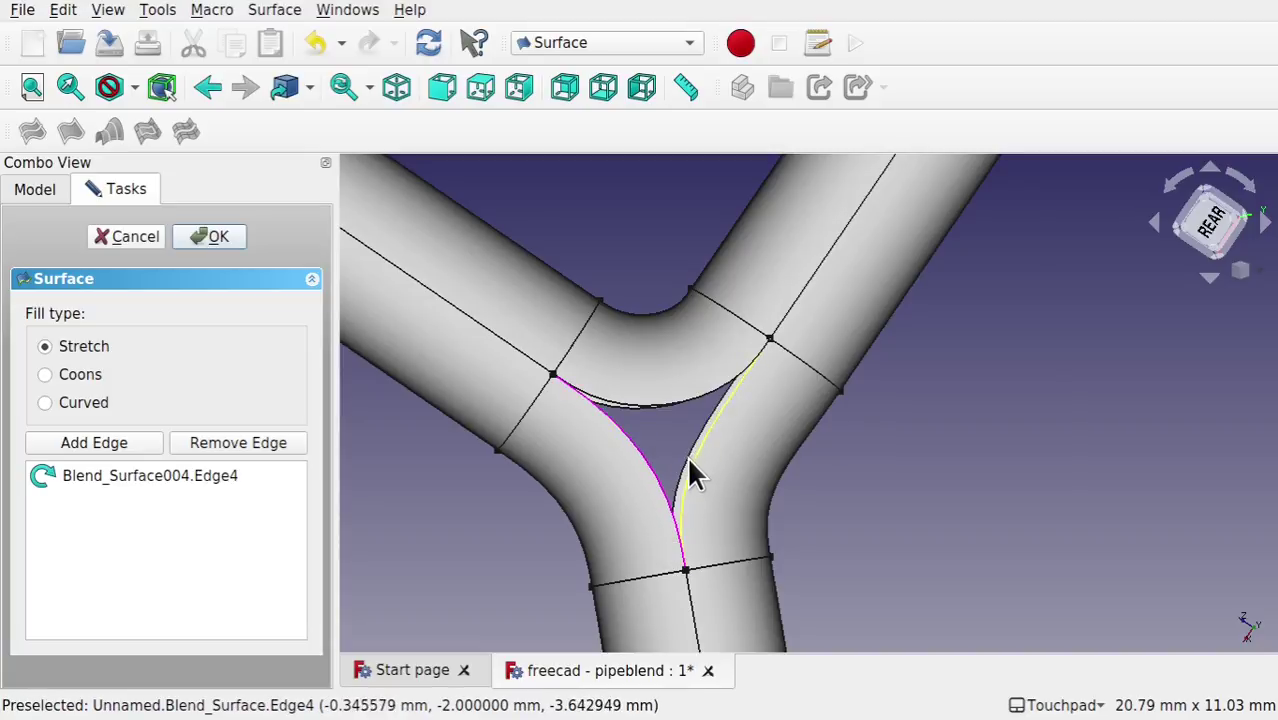
pyautogui.click(689, 458)
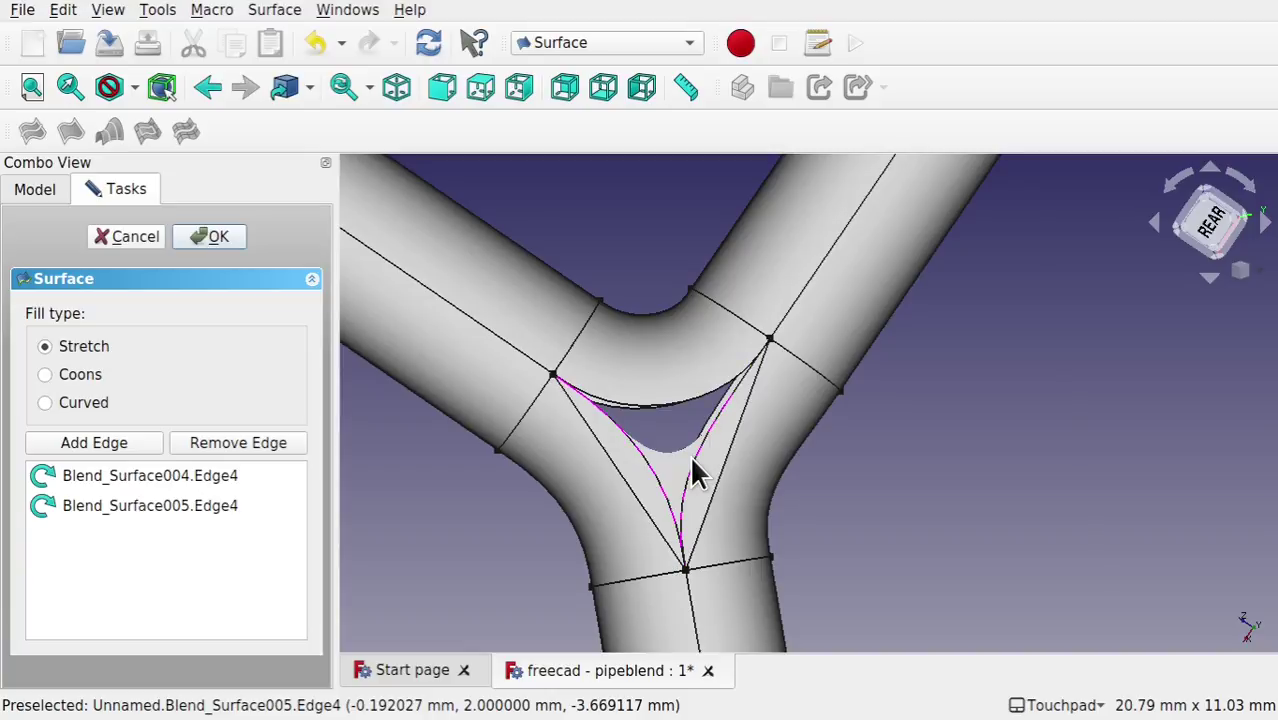
pyautogui.click(672, 404)
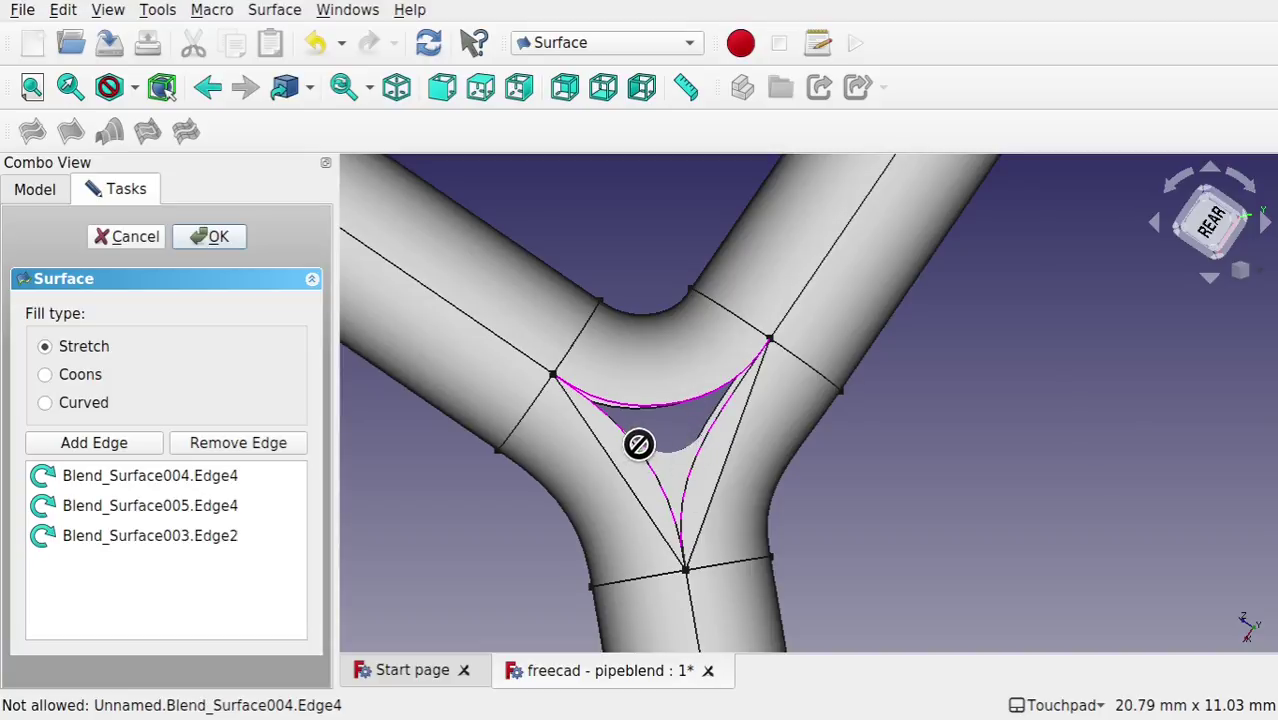
pyautogui.click(192, 232)
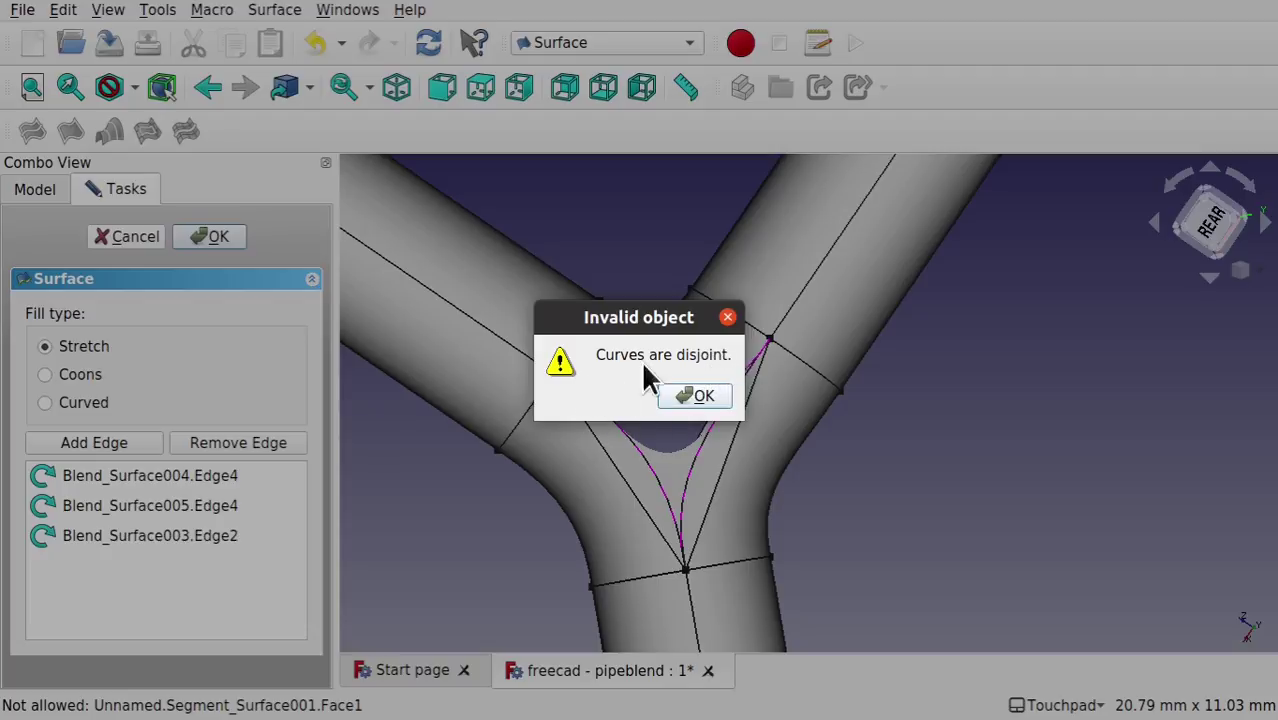
# Step: Cancel the failed filling and restart it with the top, right, then left gap edges
pyautogui.click(694, 396)
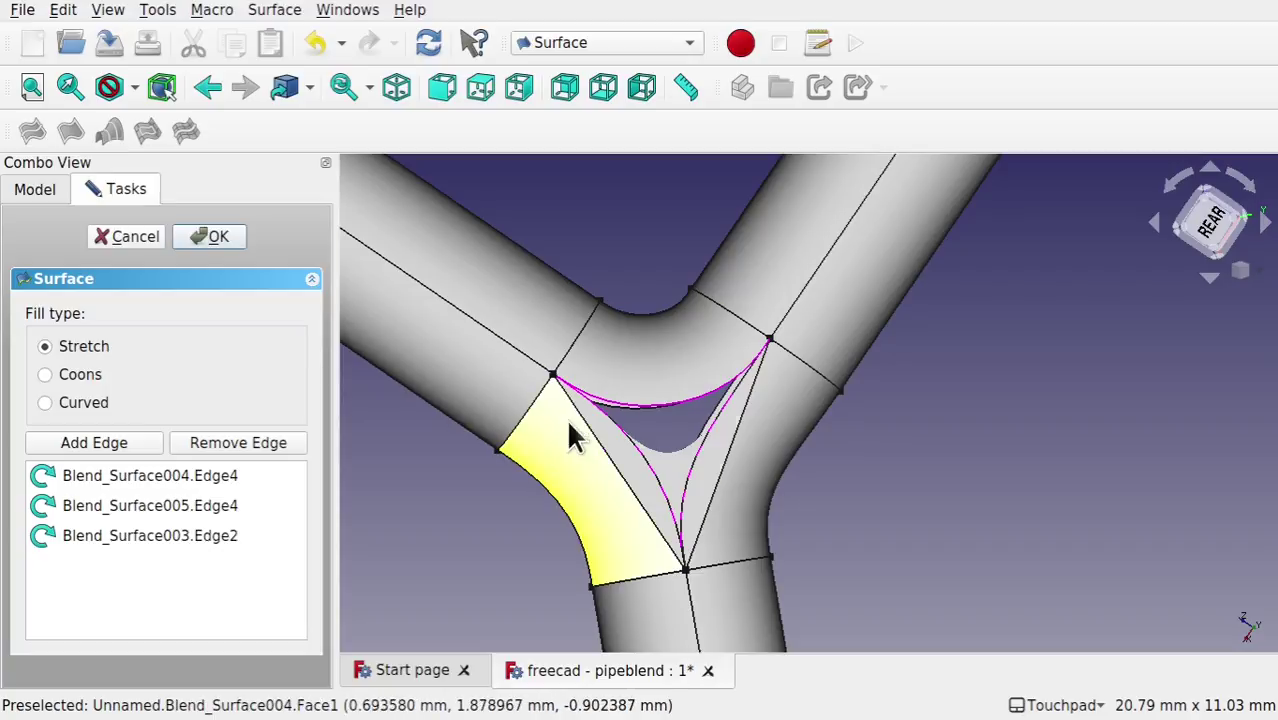
pyautogui.click(129, 245)
pyautogui.click(70, 131)
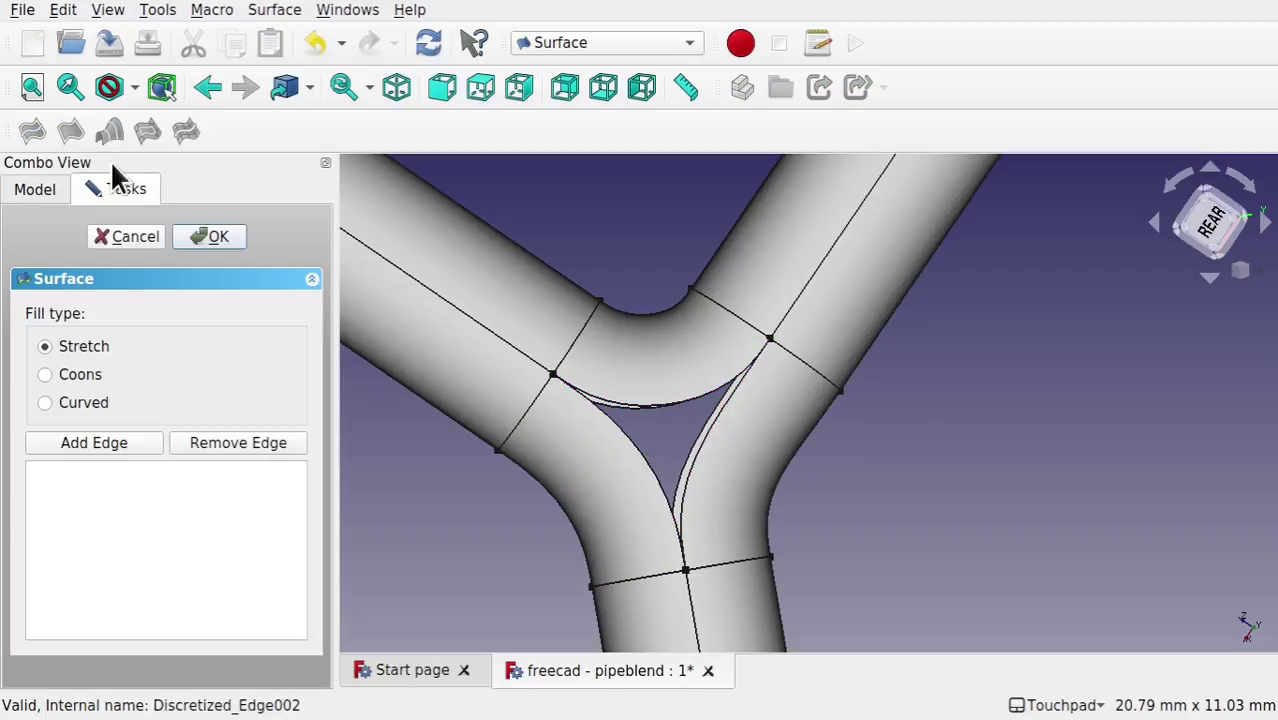
pyautogui.click(109, 447)
pyautogui.click(670, 403)
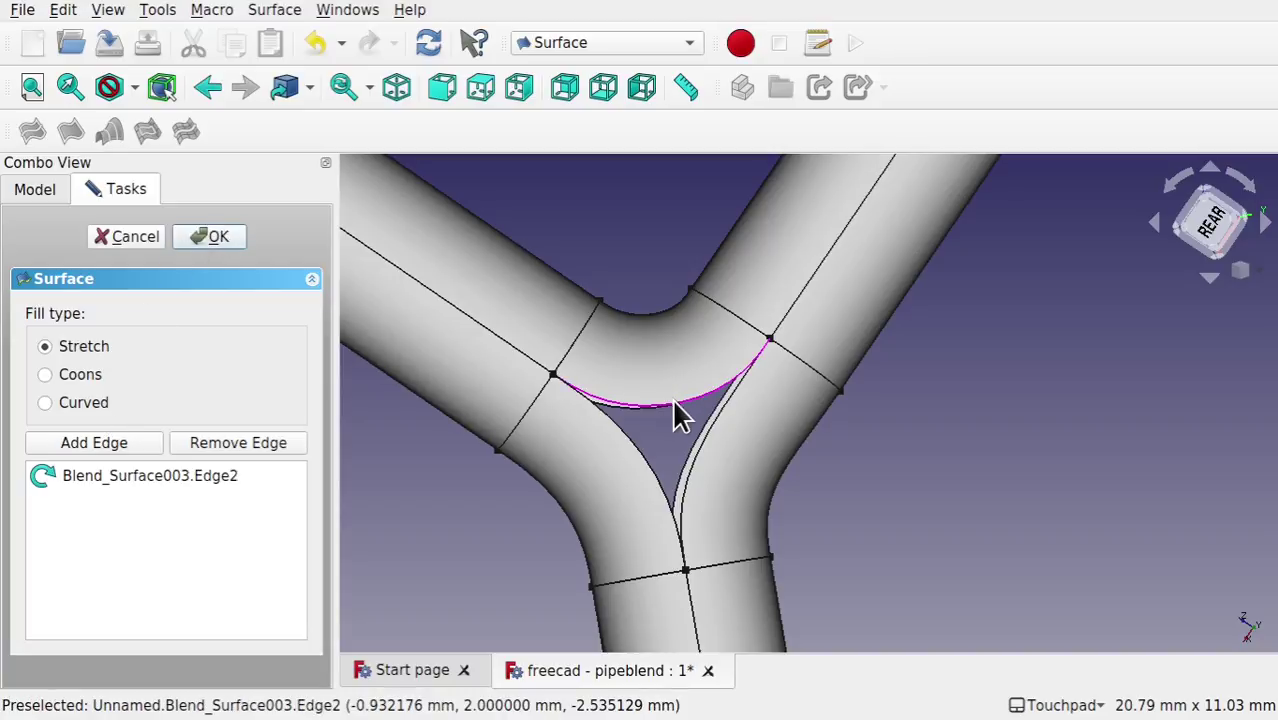
pyautogui.click(706, 434)
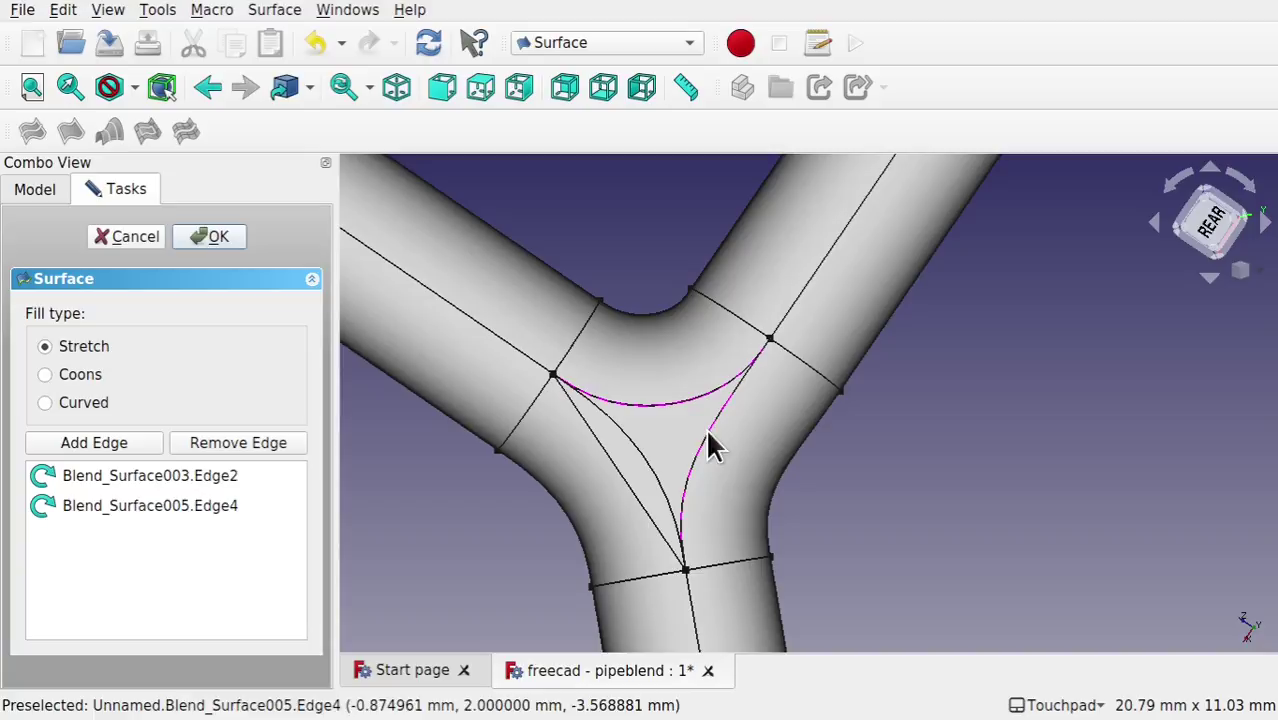
pyautogui.click(646, 462)
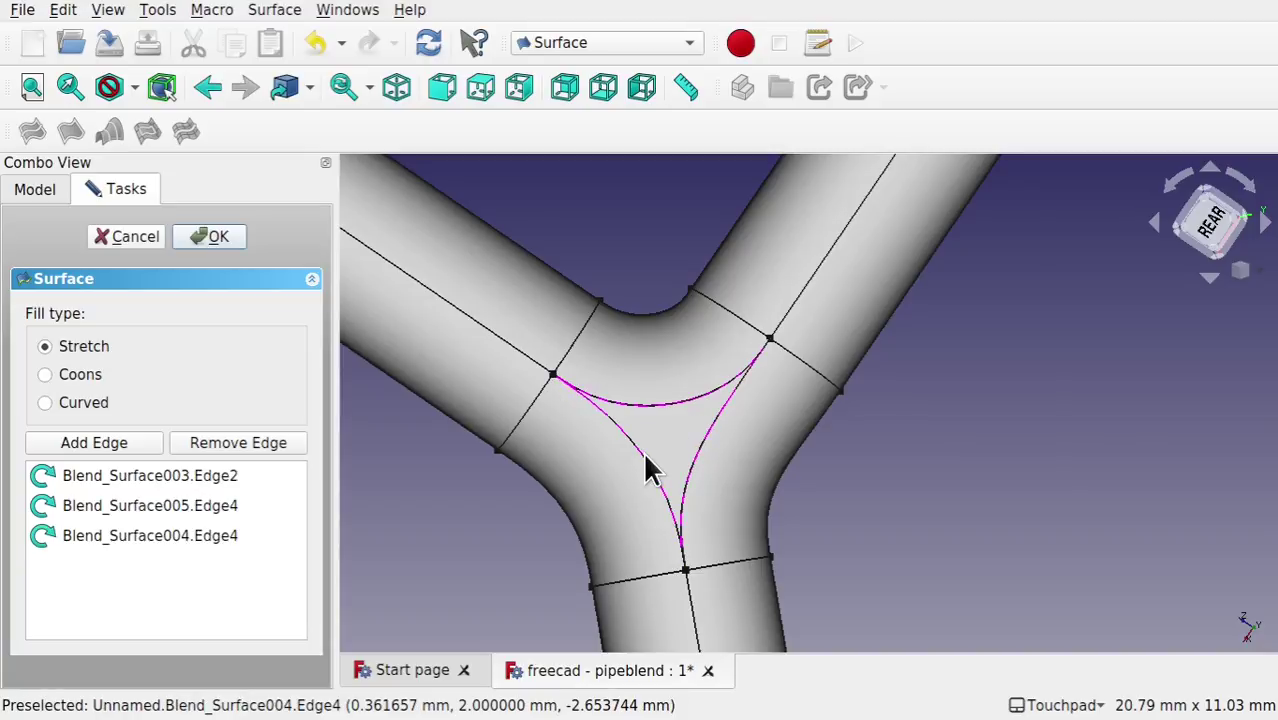
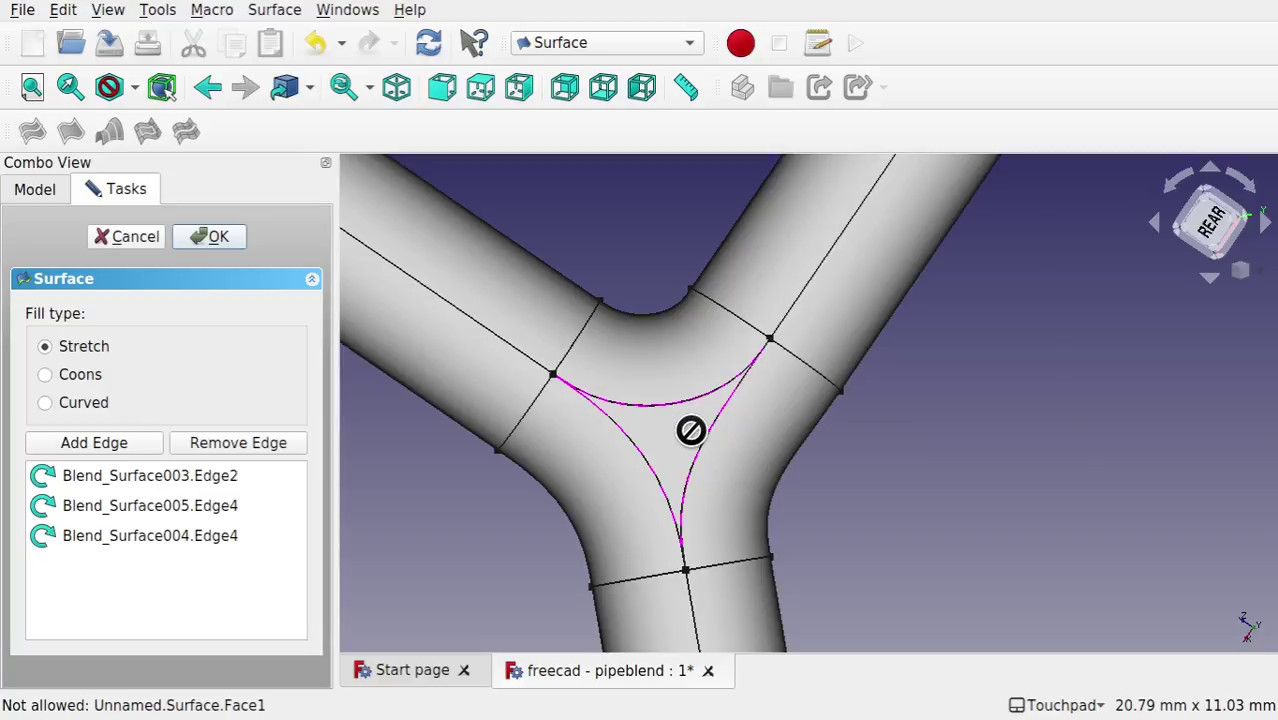
# Step: Accept the rear centre fill surface and turn the junction to face its front
pyautogui.click(223, 236)
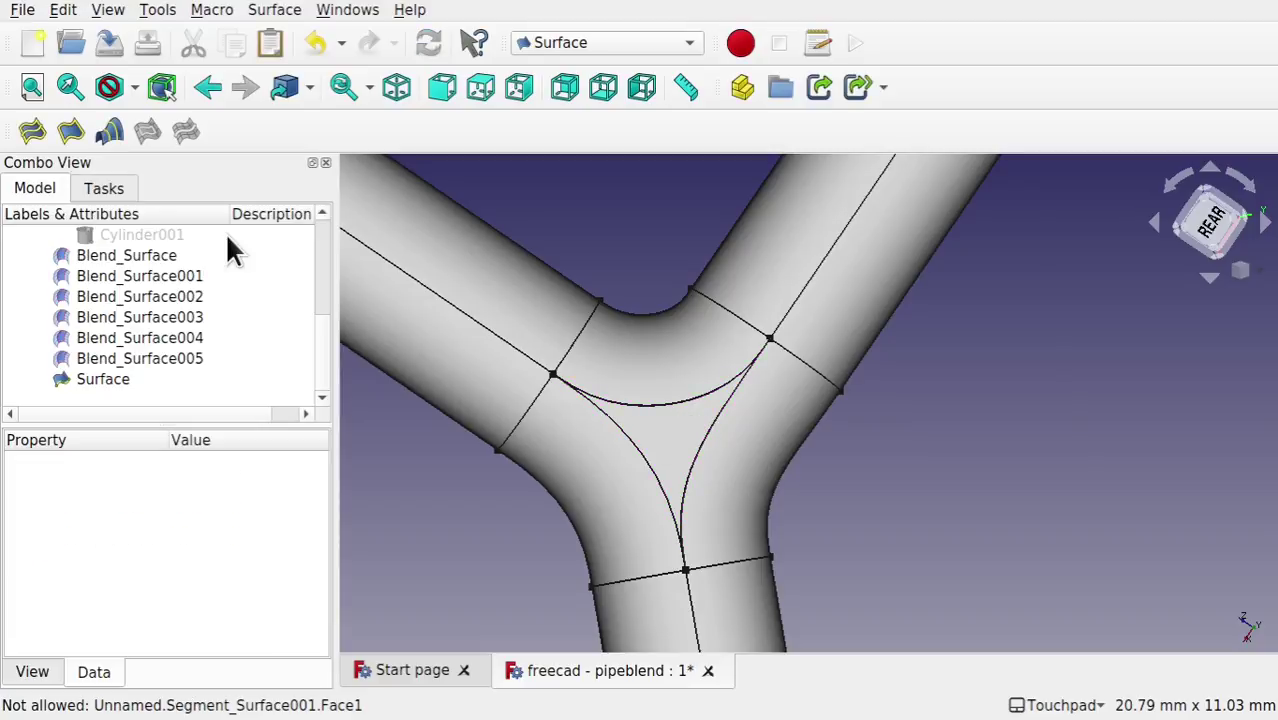
pyautogui.moveTo(770, 374); pyautogui.dragTo(696, 363, button='middle')
pyautogui.moveTo(919, 366); pyautogui.dragTo(668, 417, button='middle')
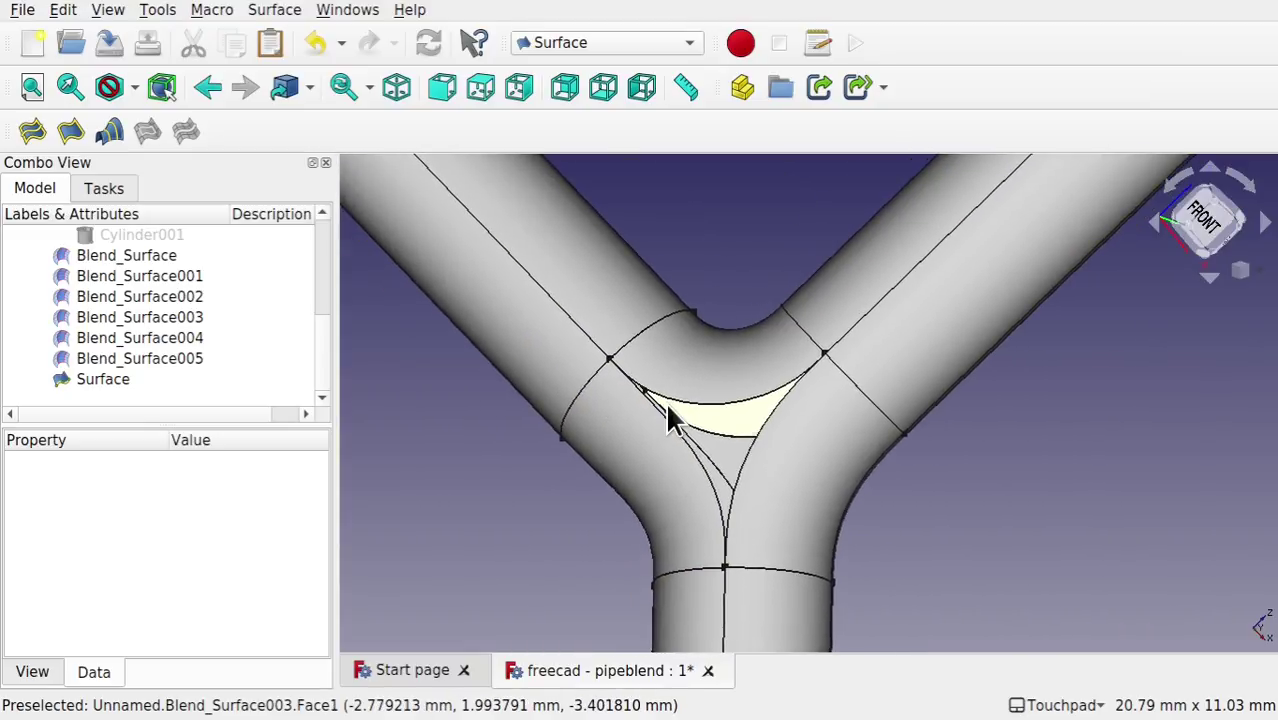
# Step: Fill the front triangular gap with Surface001, bounded by the upper, right and left blend arcs
pyautogui.click(33, 132)
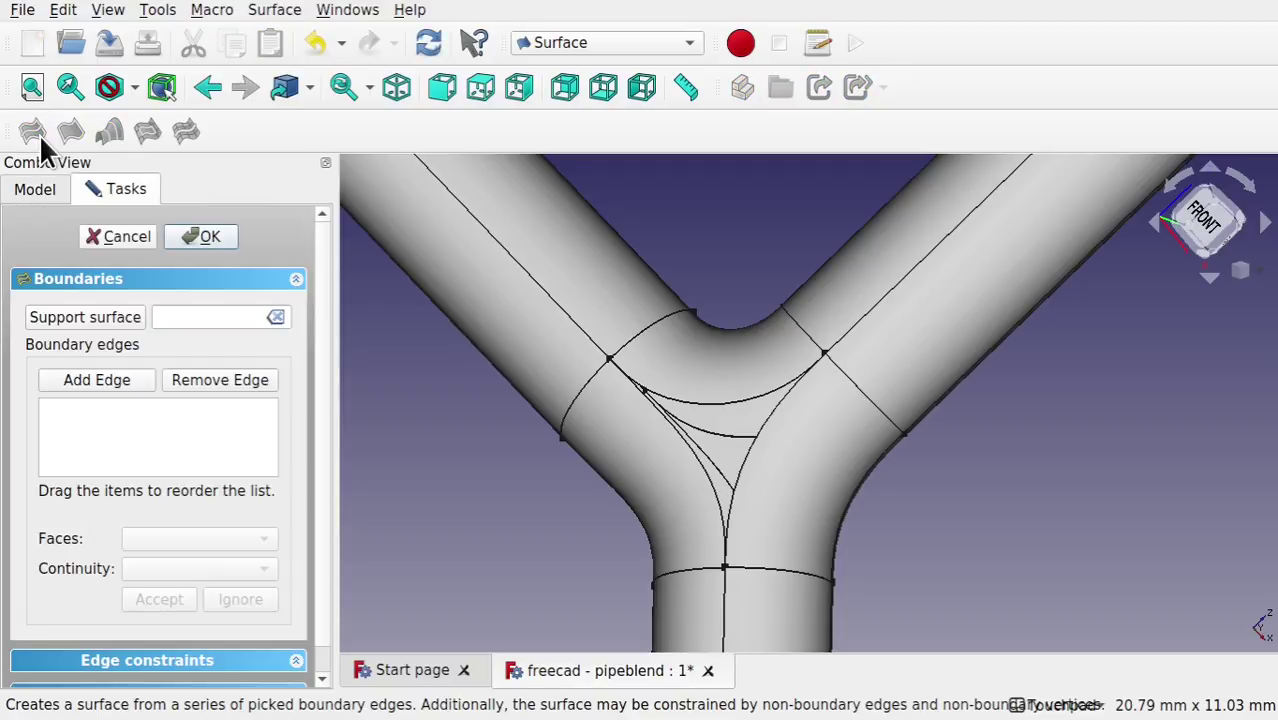
pyautogui.click(112, 380)
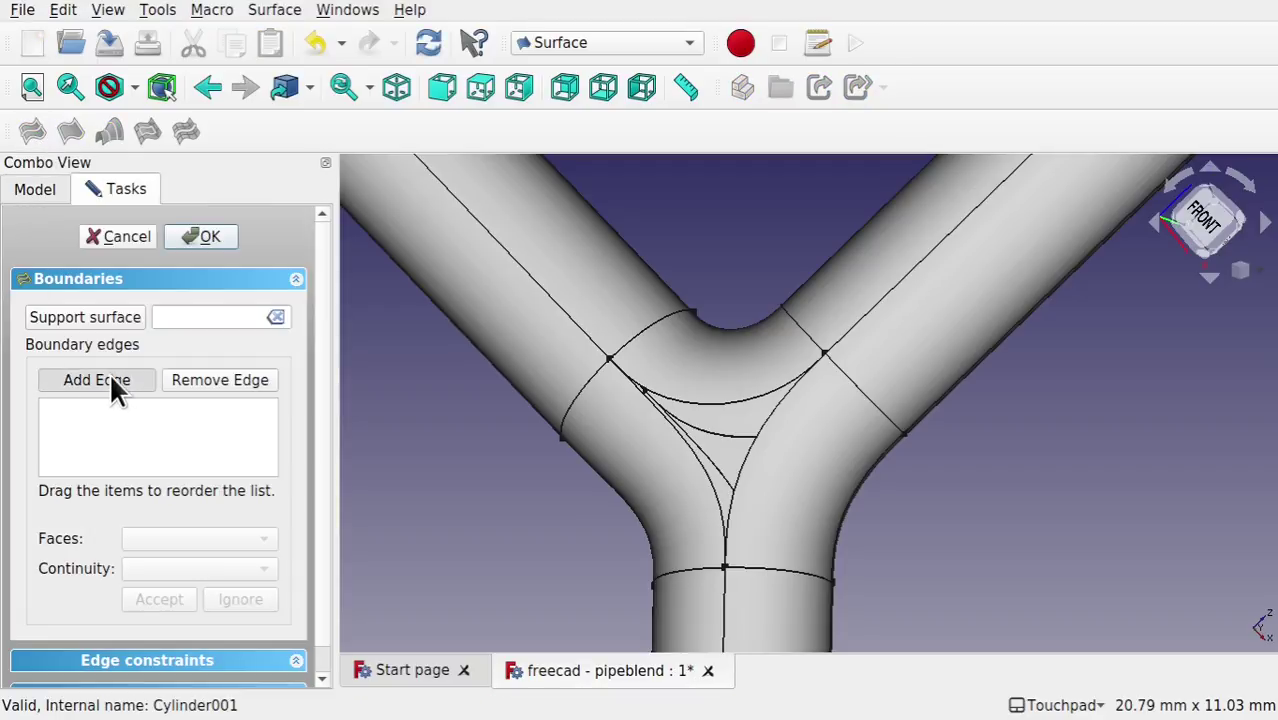
pyautogui.click(719, 402)
pyautogui.click(756, 438)
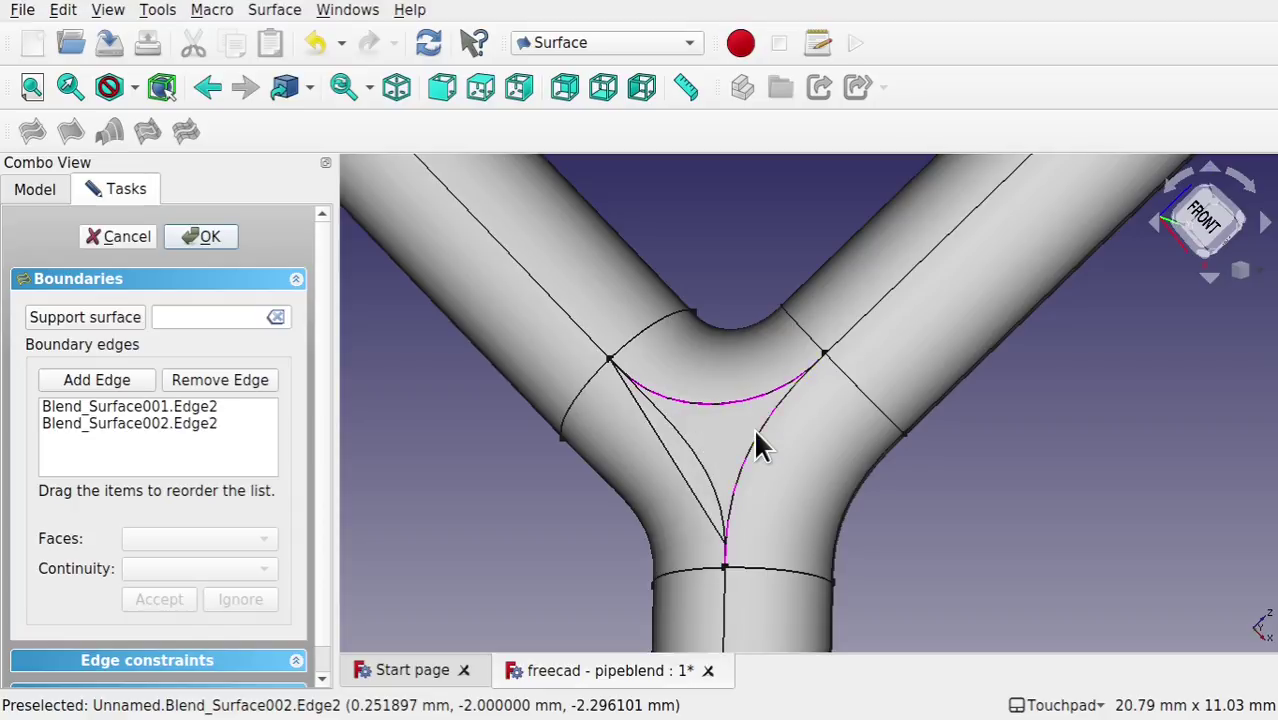
pyautogui.click(693, 457)
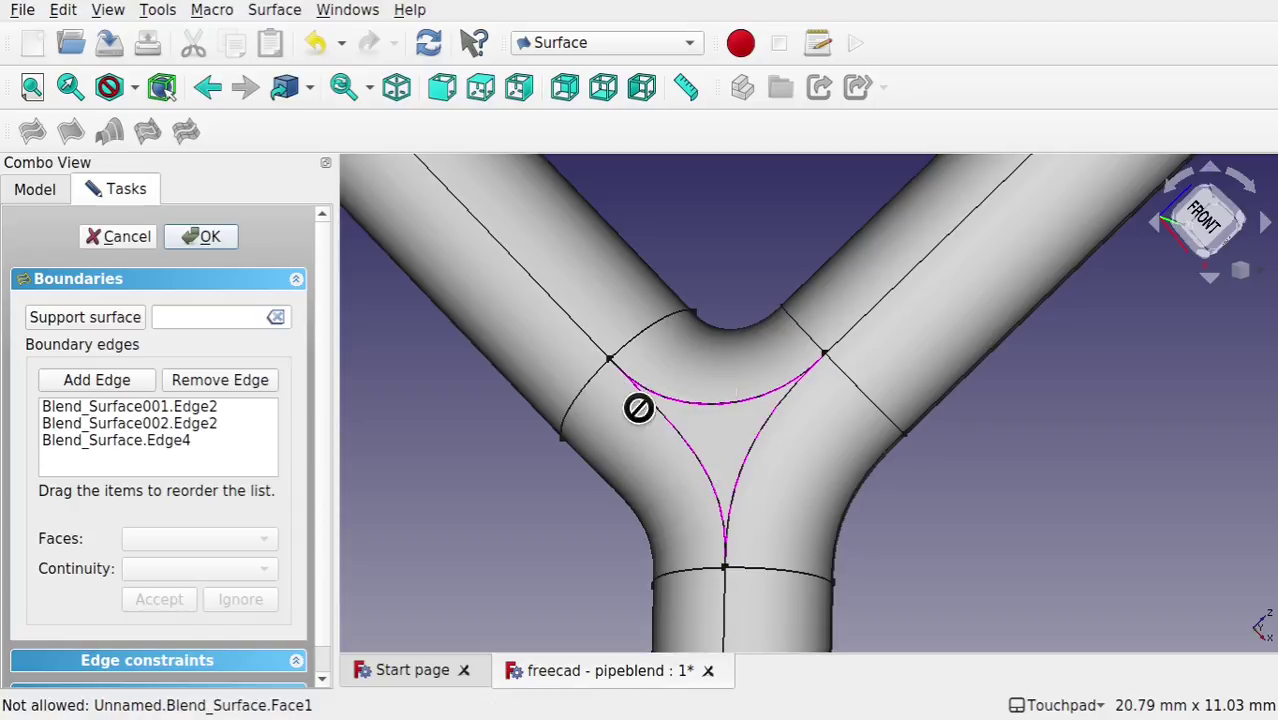
pyautogui.click(200, 239)
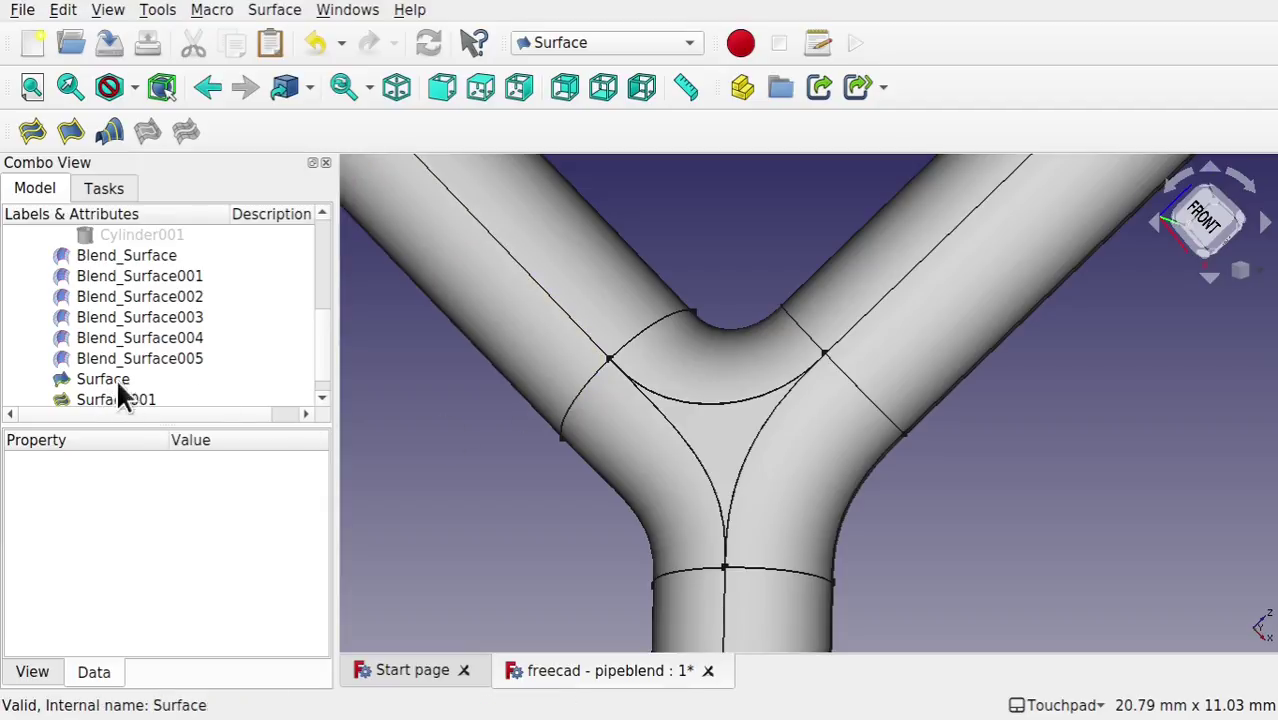
# Step: Cap the side branch's open end with Surface002, filled from its four rim arcs
pyautogui.keyDown('alt'); pyautogui.moveTo(585, 391); pyautogui.dragTo(900, 384); pyautogui.keyUp('alt')
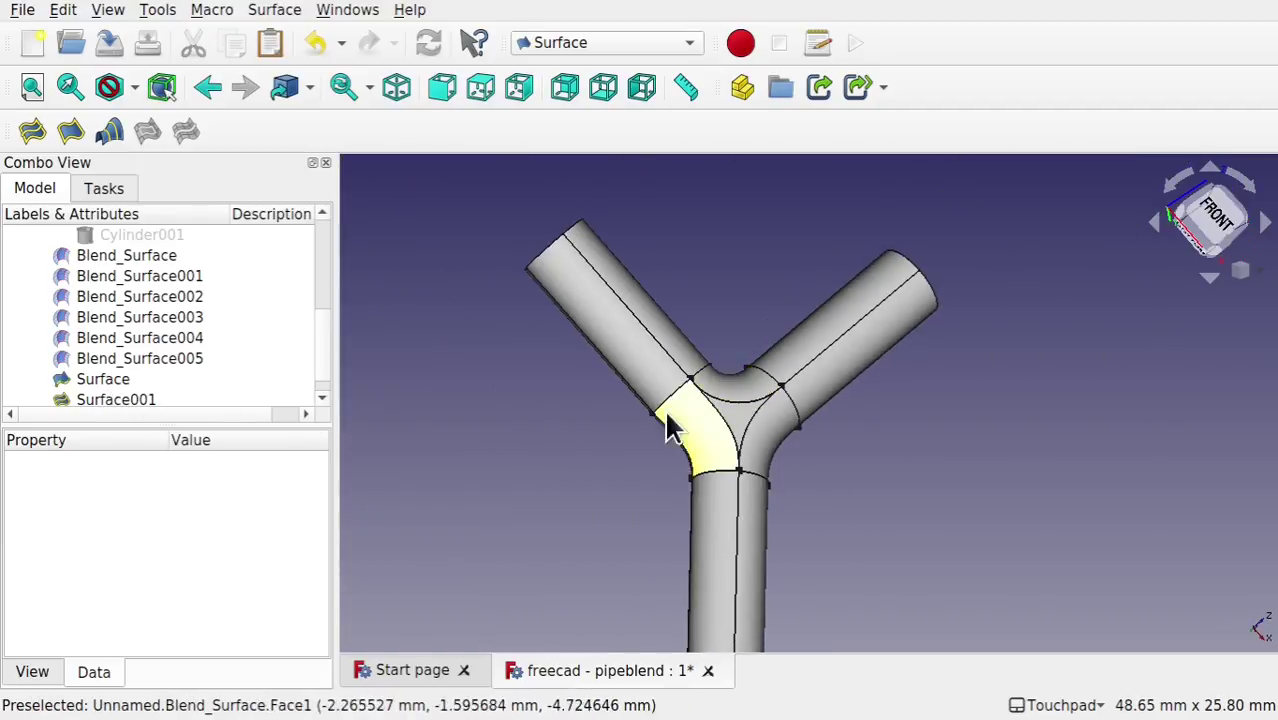
pyautogui.keyDown('alt'); pyautogui.moveTo(670, 428); pyautogui.dragTo(914, 489); pyautogui.keyUp('alt')
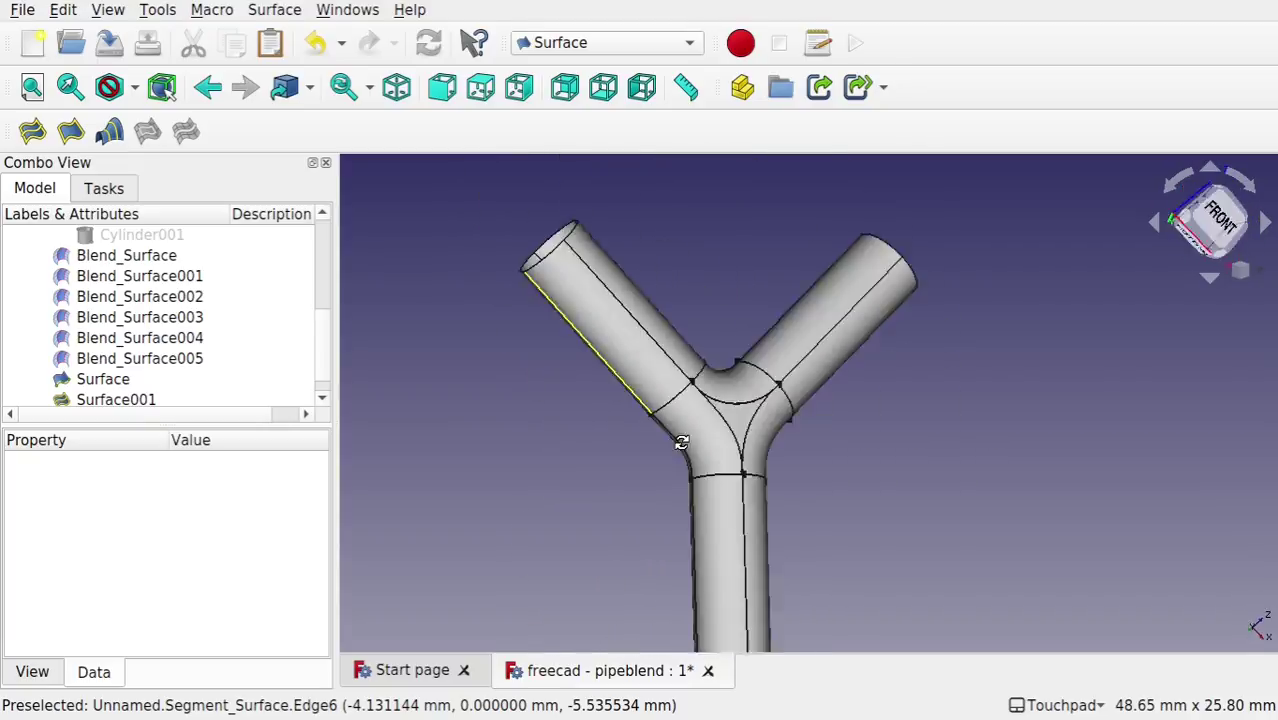
pyautogui.keyDown('alt'); pyautogui.moveTo(679, 440); pyautogui.dragTo(841, 485); pyautogui.keyUp('alt')
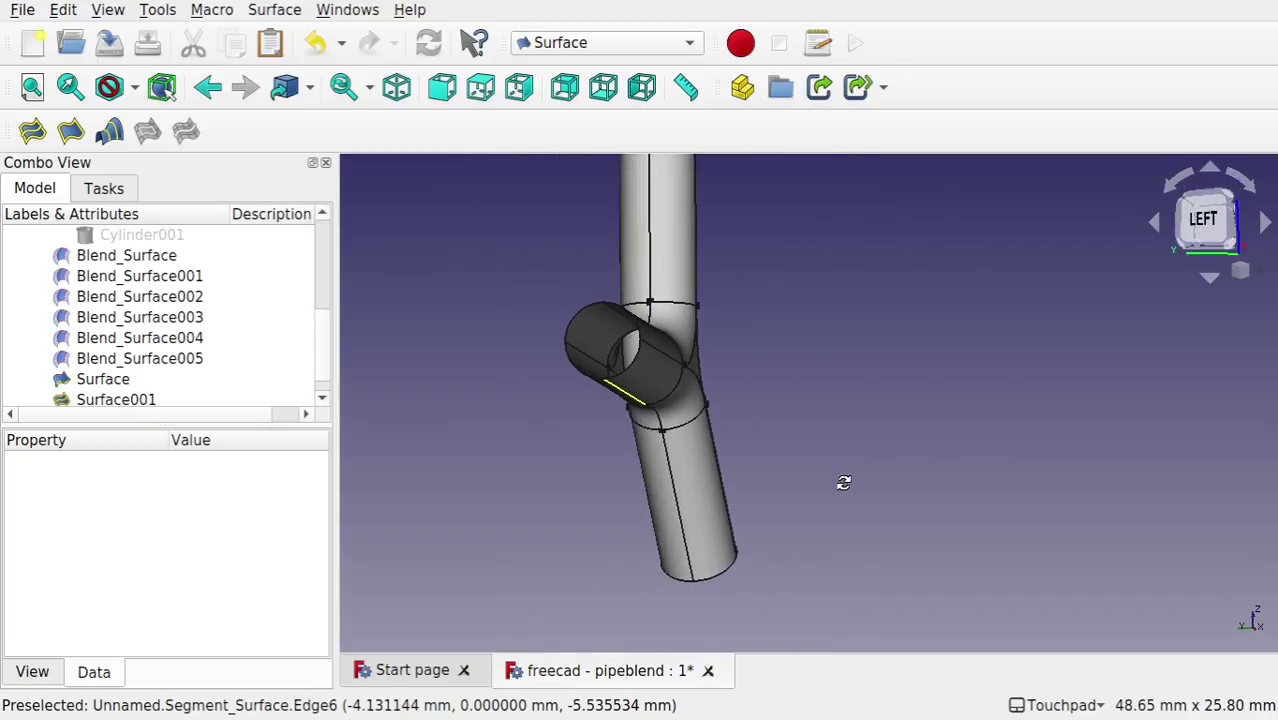
pyautogui.keyDown('alt'); pyautogui.moveTo(608, 340); pyautogui.dragTo(640, 355); pyautogui.keyUp('alt')
pyautogui.scroll(5, 637, 360)
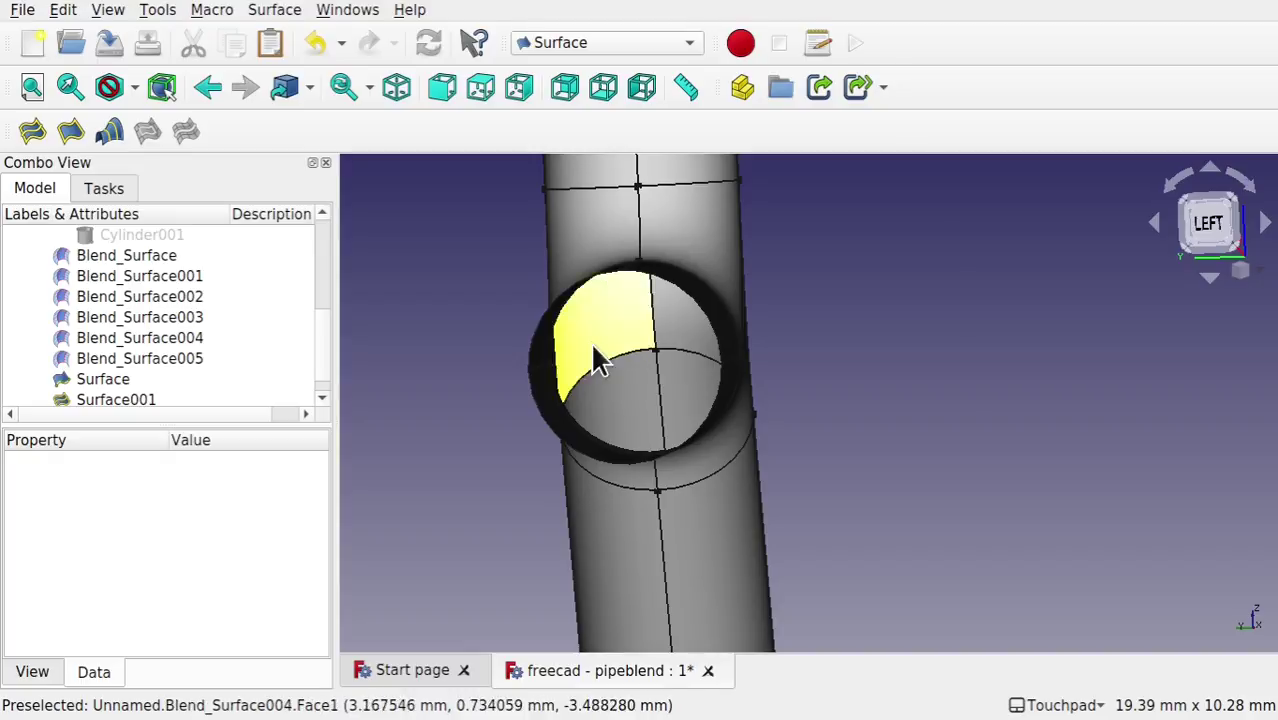
pyautogui.click(70, 133)
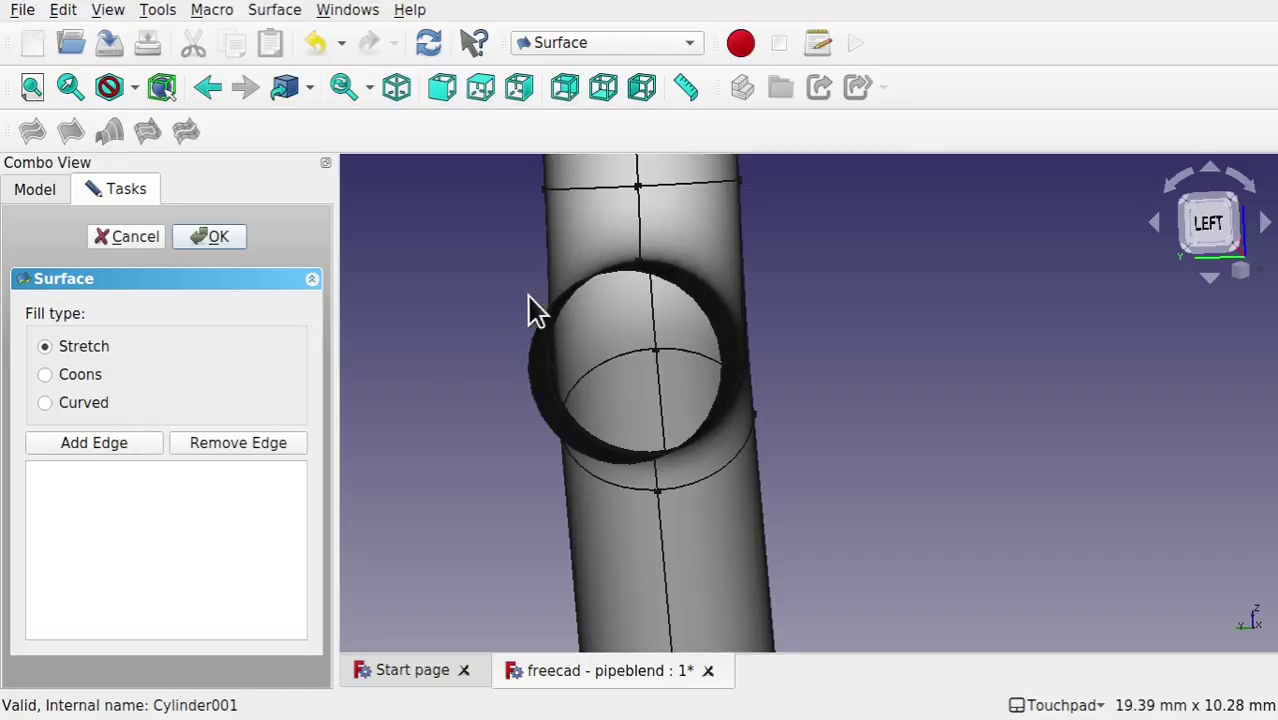
pyautogui.click(567, 308)
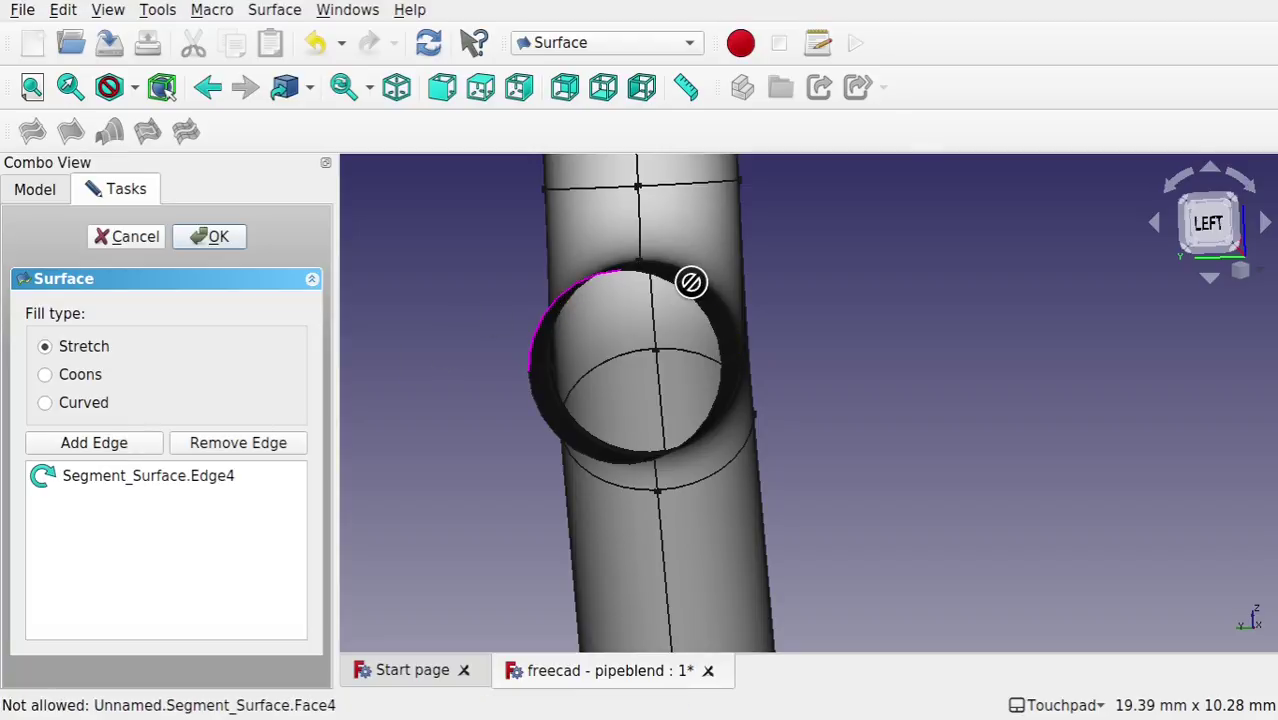
pyautogui.click(694, 312)
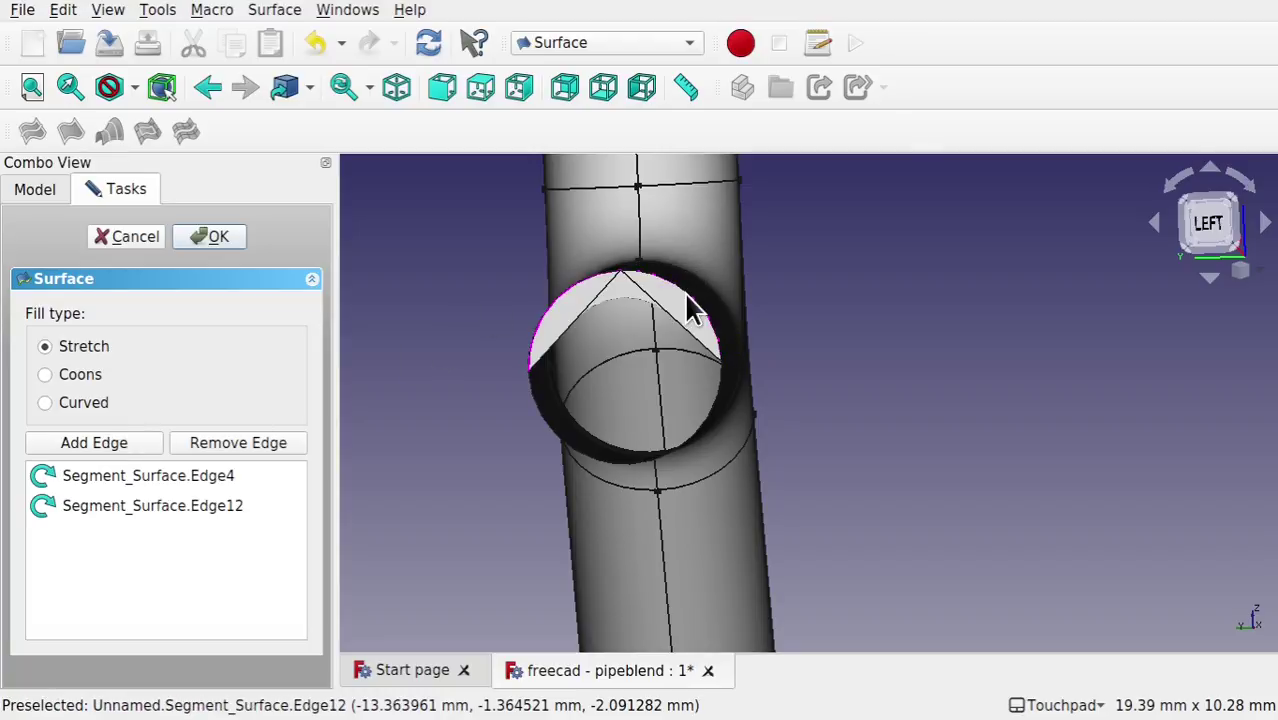
pyautogui.click(694, 424)
pyautogui.click(571, 447)
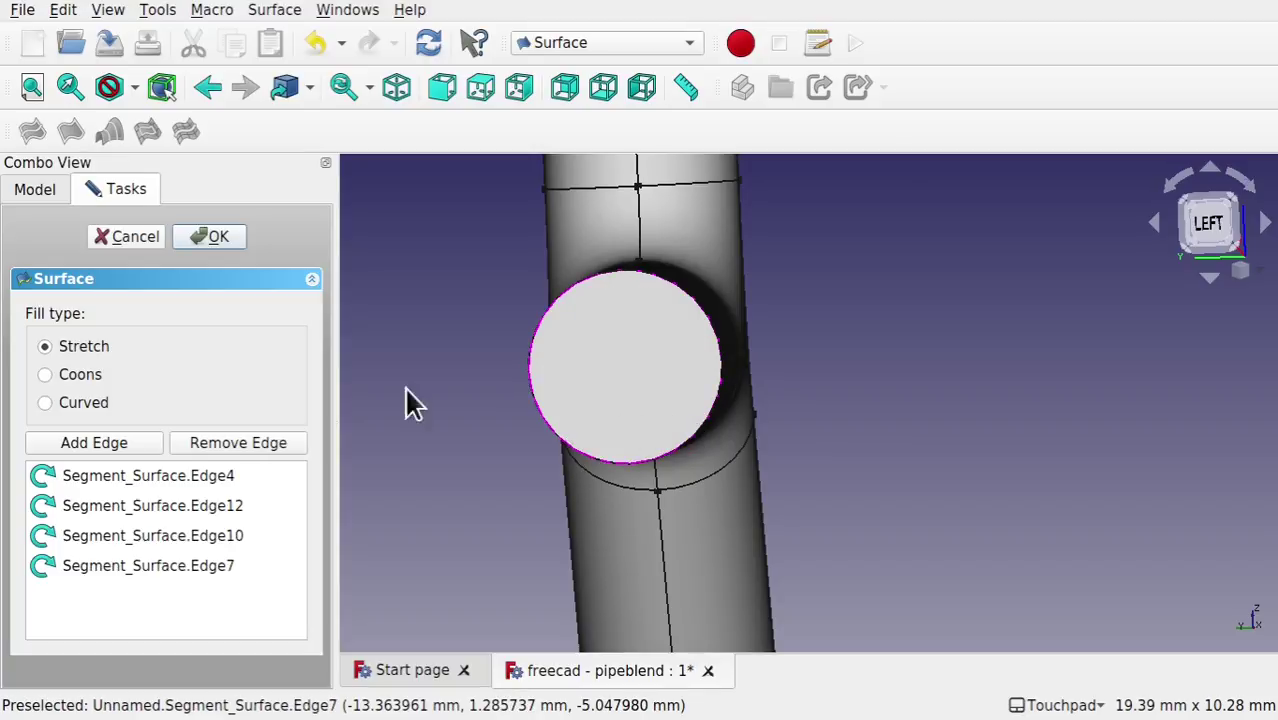
pyautogui.click(210, 238)
# Step: Cap the other tube end with Surface003, filled from its rim arcs
pyautogui.keyDown('alt'); pyautogui.moveTo(670, 374); pyautogui.dragTo(801, 194); pyautogui.keyUp('alt')
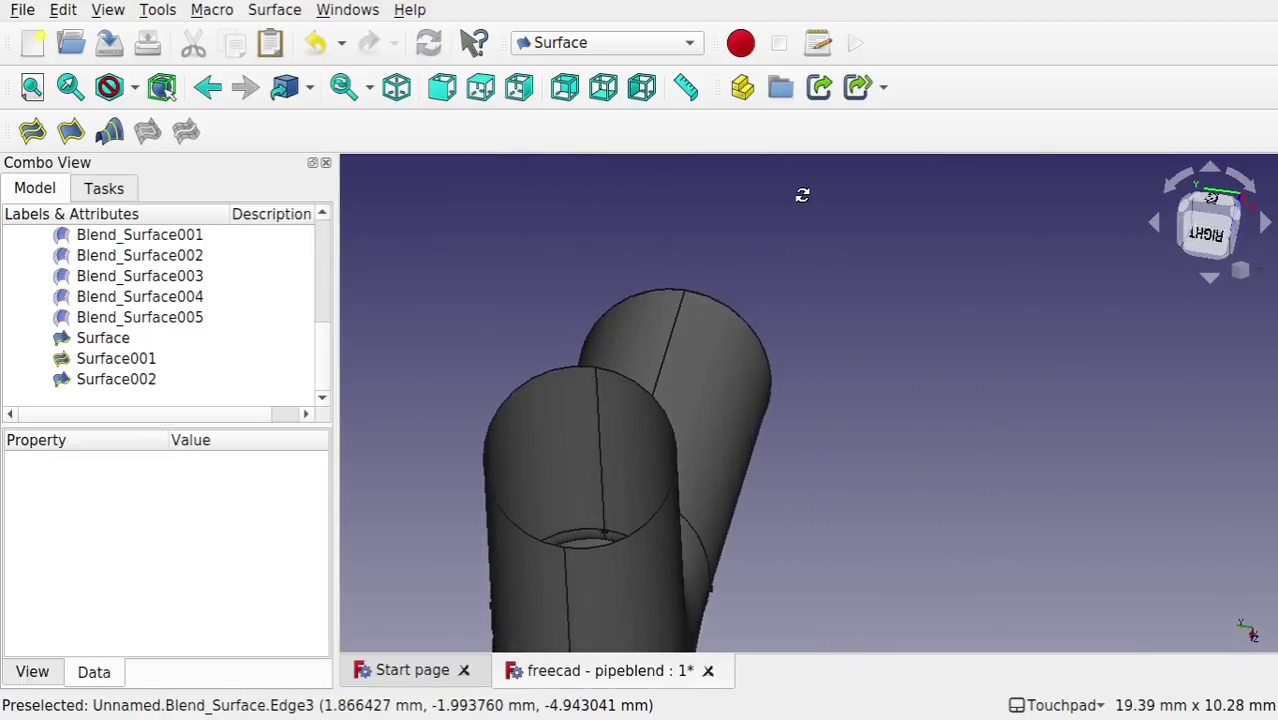
pyautogui.click(70, 131)
pyautogui.click(130, 444)
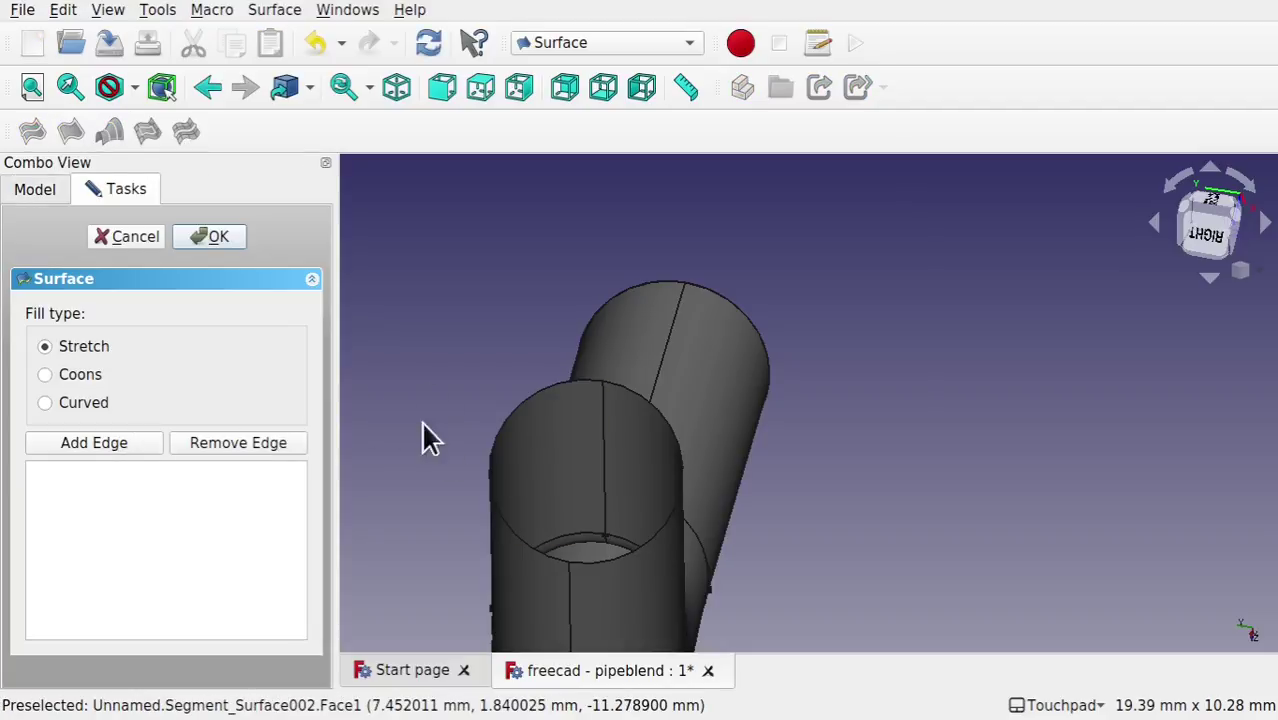
pyautogui.click(504, 432)
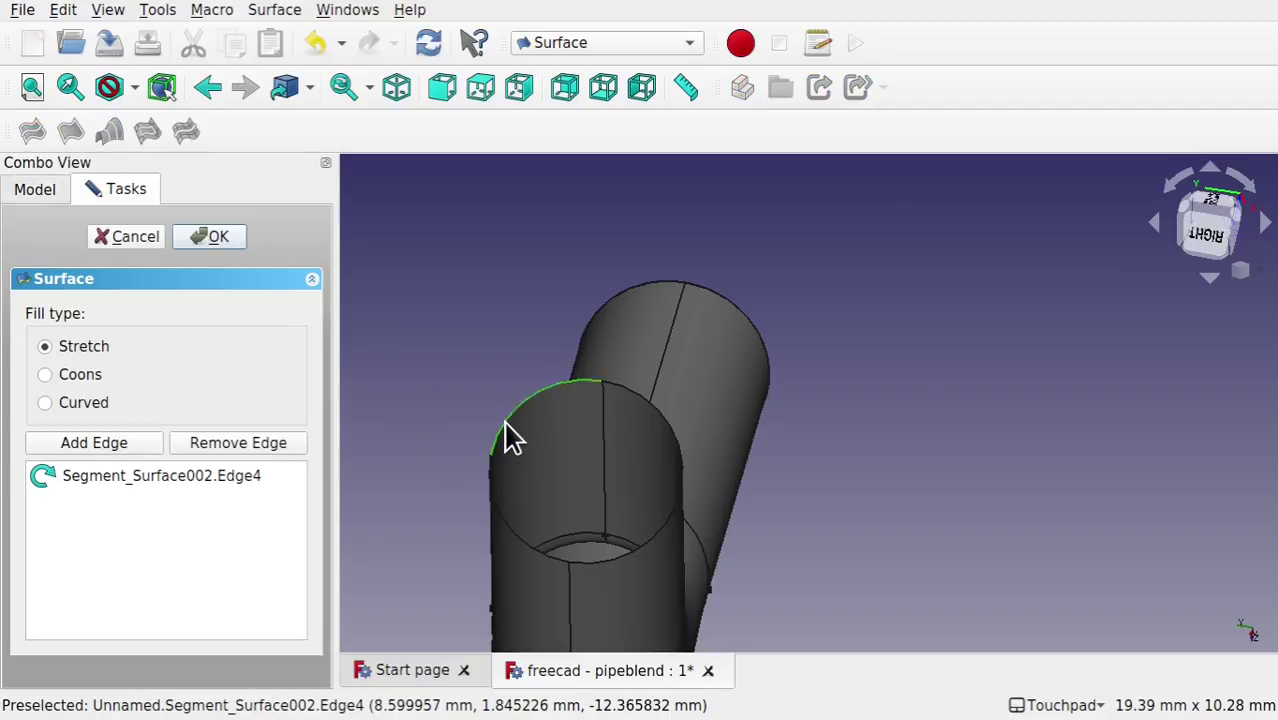
pyautogui.click(663, 427)
pyautogui.click(648, 560)
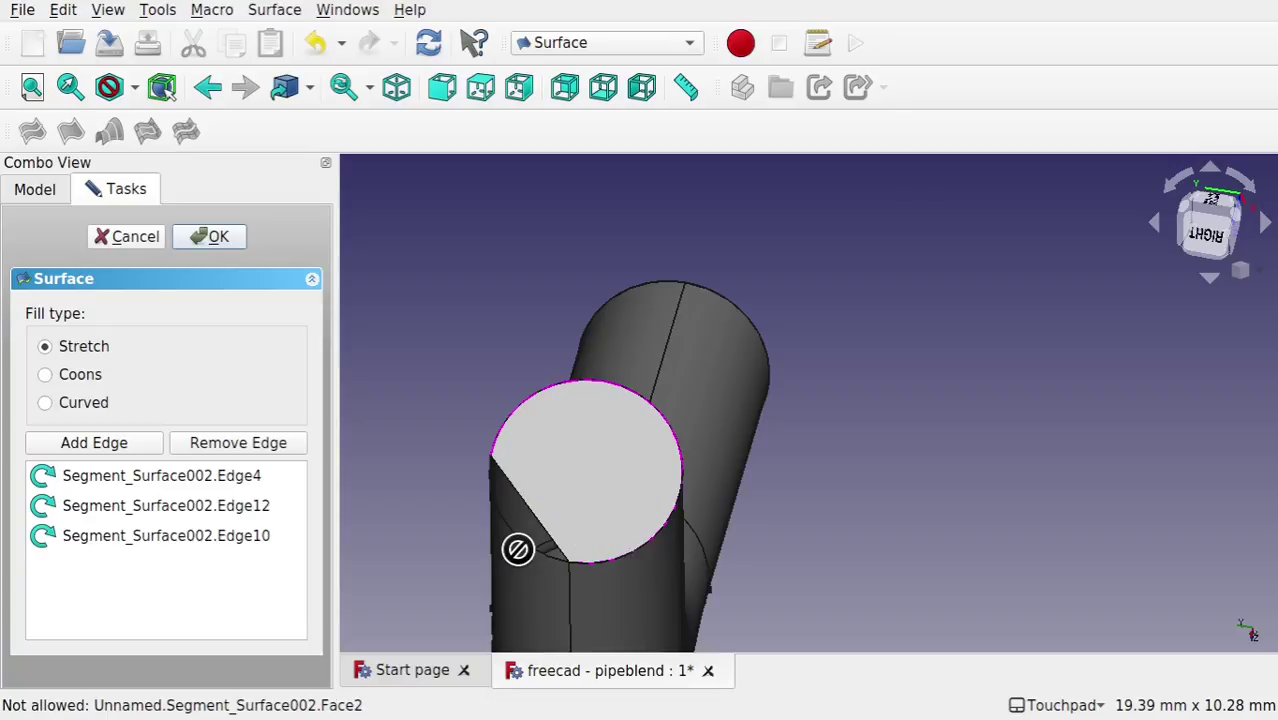
pyautogui.click(523, 557)
pyautogui.click(208, 236)
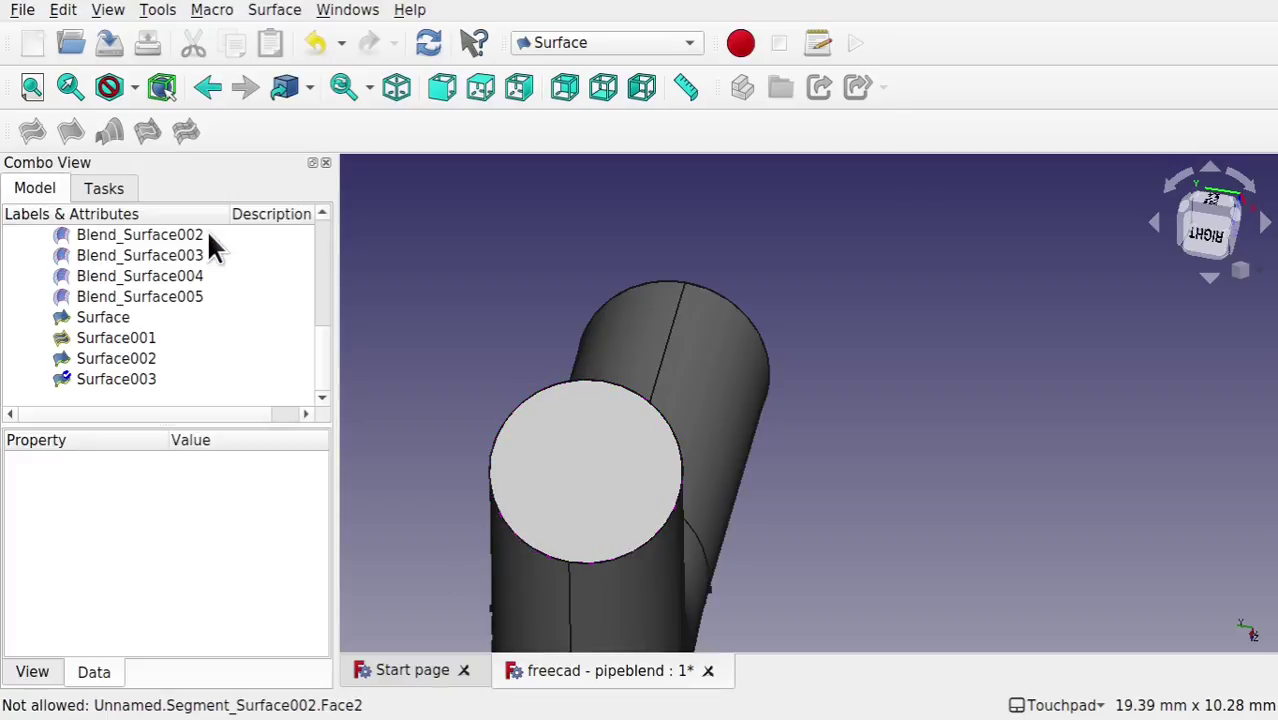
pyautogui.keyDown('alt'); pyautogui.moveTo(542, 514); pyautogui.dragTo(713, 378); pyautogui.keyUp('alt')
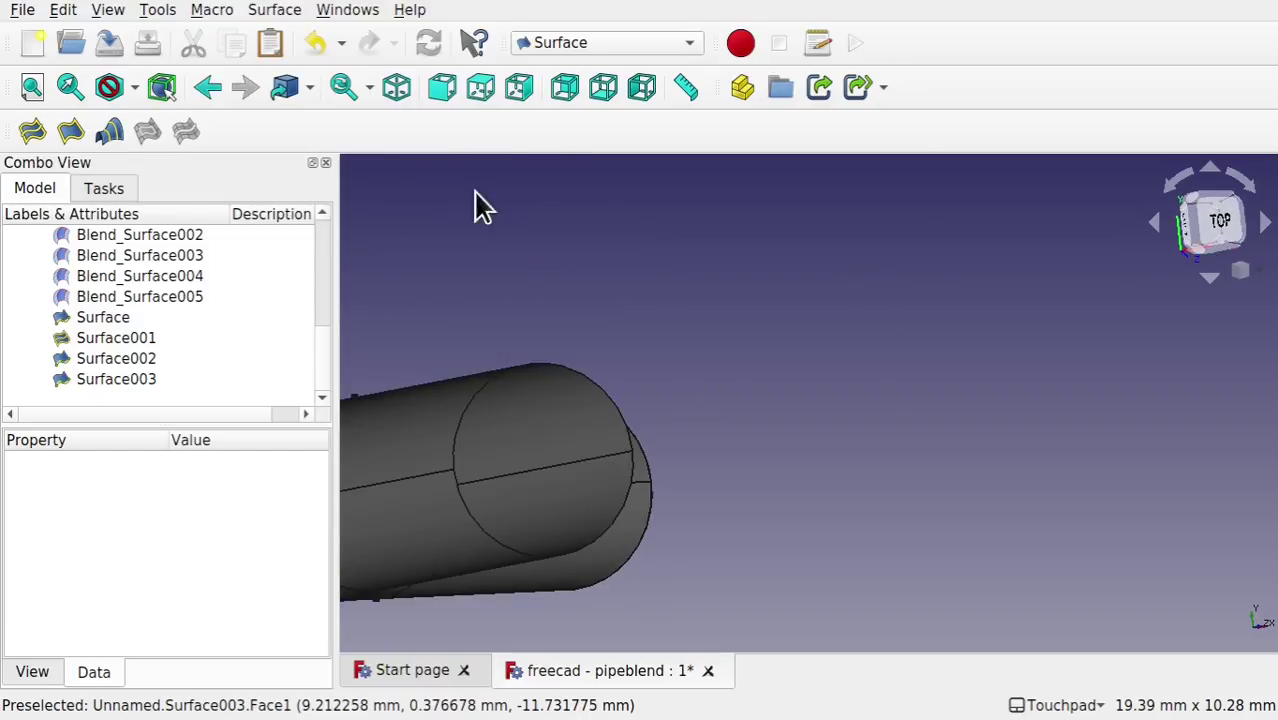
# Step: Cap the last open end with Surface004 from Edge7, Edge4, Edge12 and Edge10 of Segment_Surface001
pyautogui.keyDown('alt'); pyautogui.moveTo(555, 320); pyautogui.dragTo(857, 322); pyautogui.keyUp('alt')
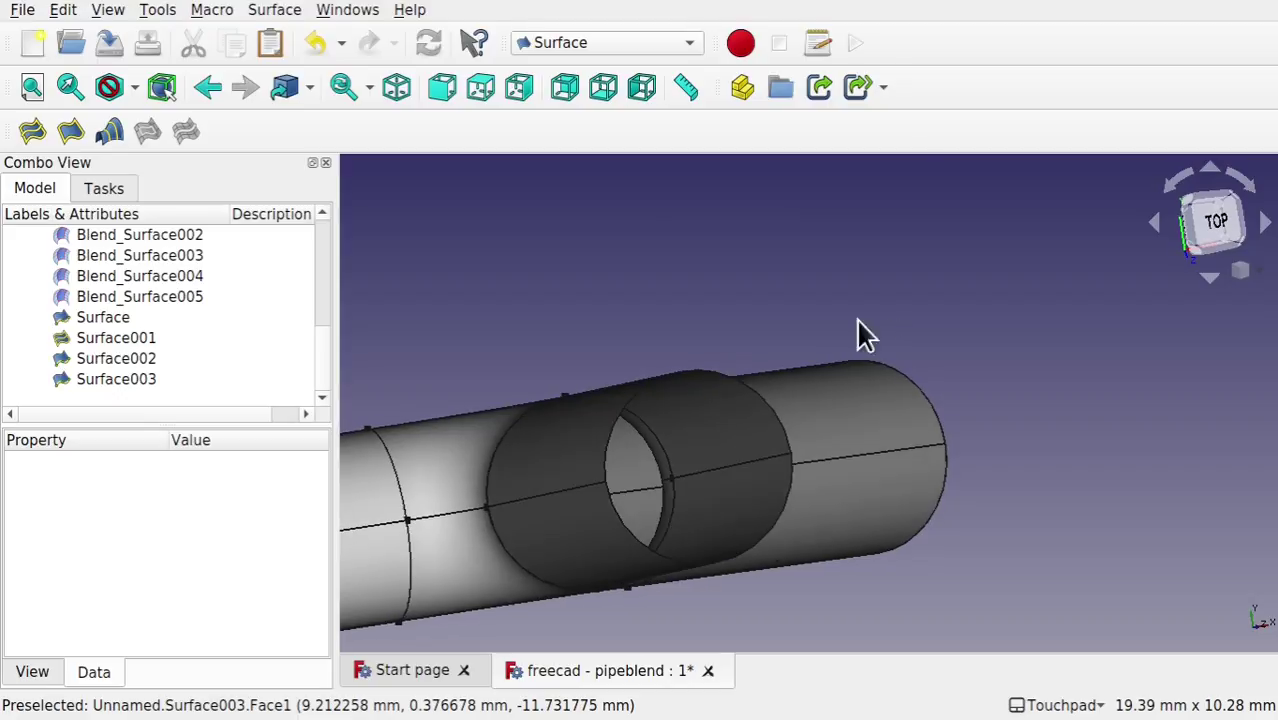
pyautogui.click(69, 131)
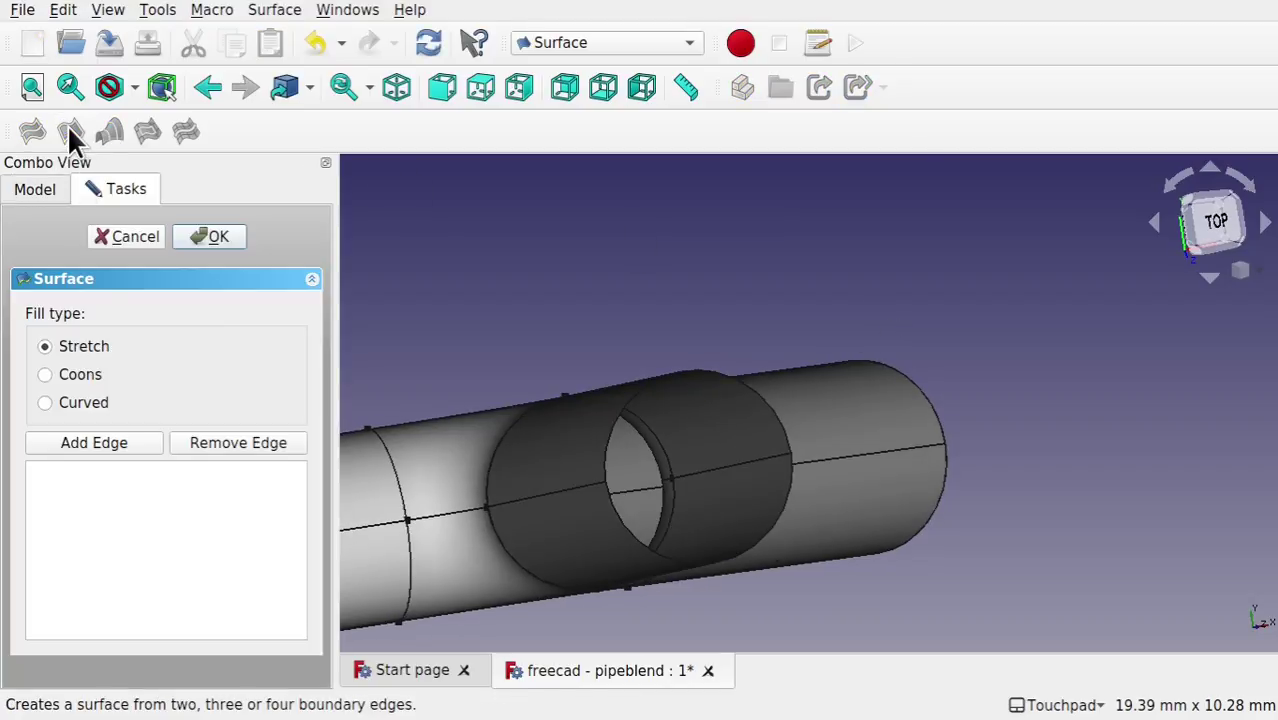
pyautogui.click(111, 439)
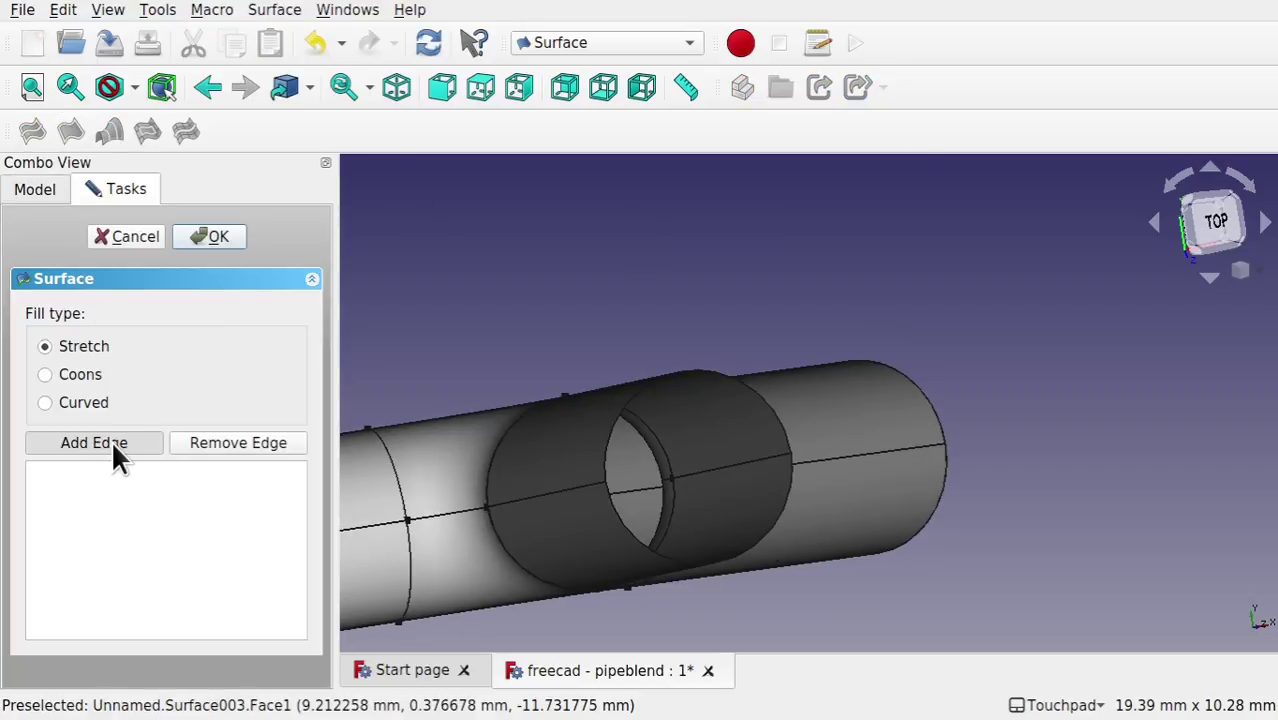
pyautogui.click(618, 432)
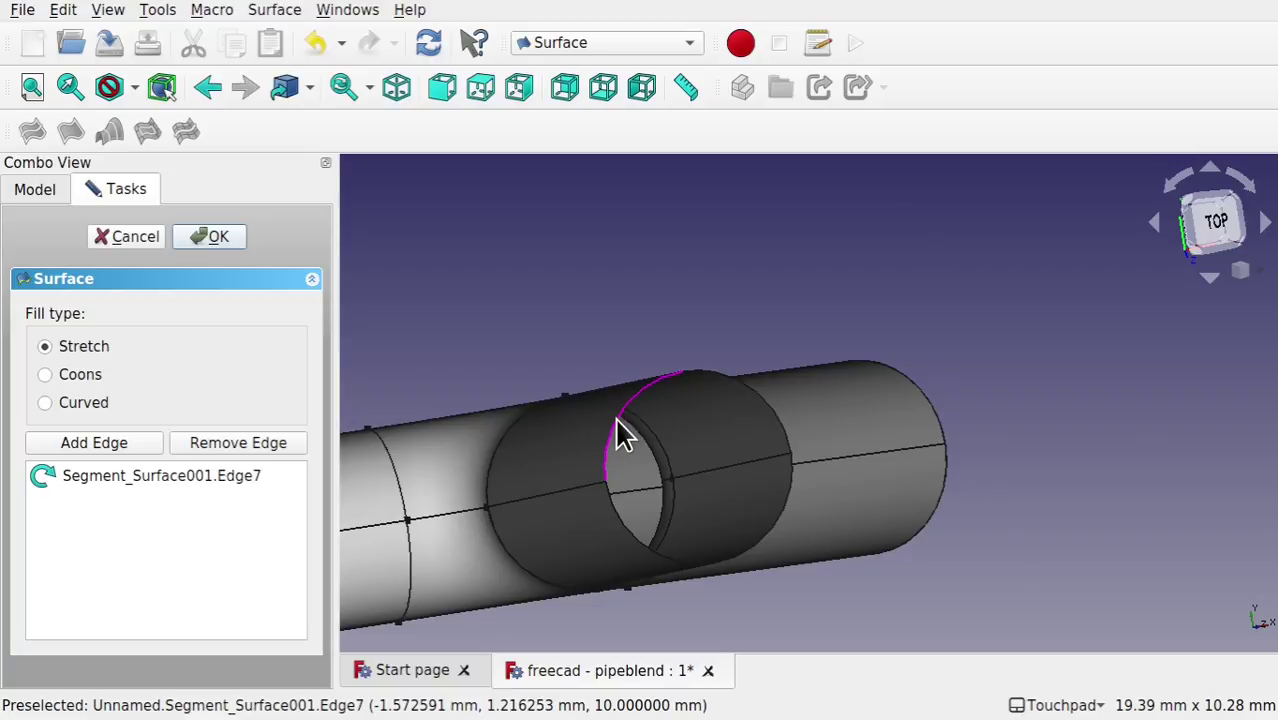
pyautogui.click(763, 404)
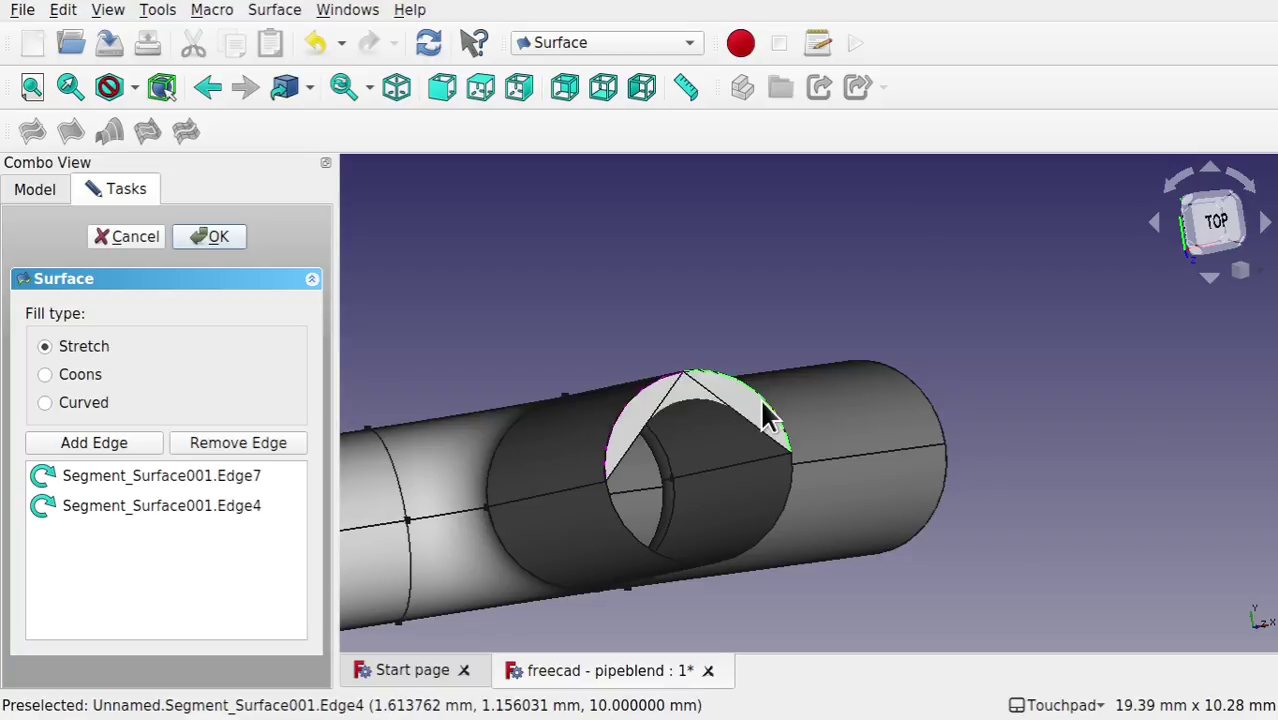
pyautogui.click(779, 522)
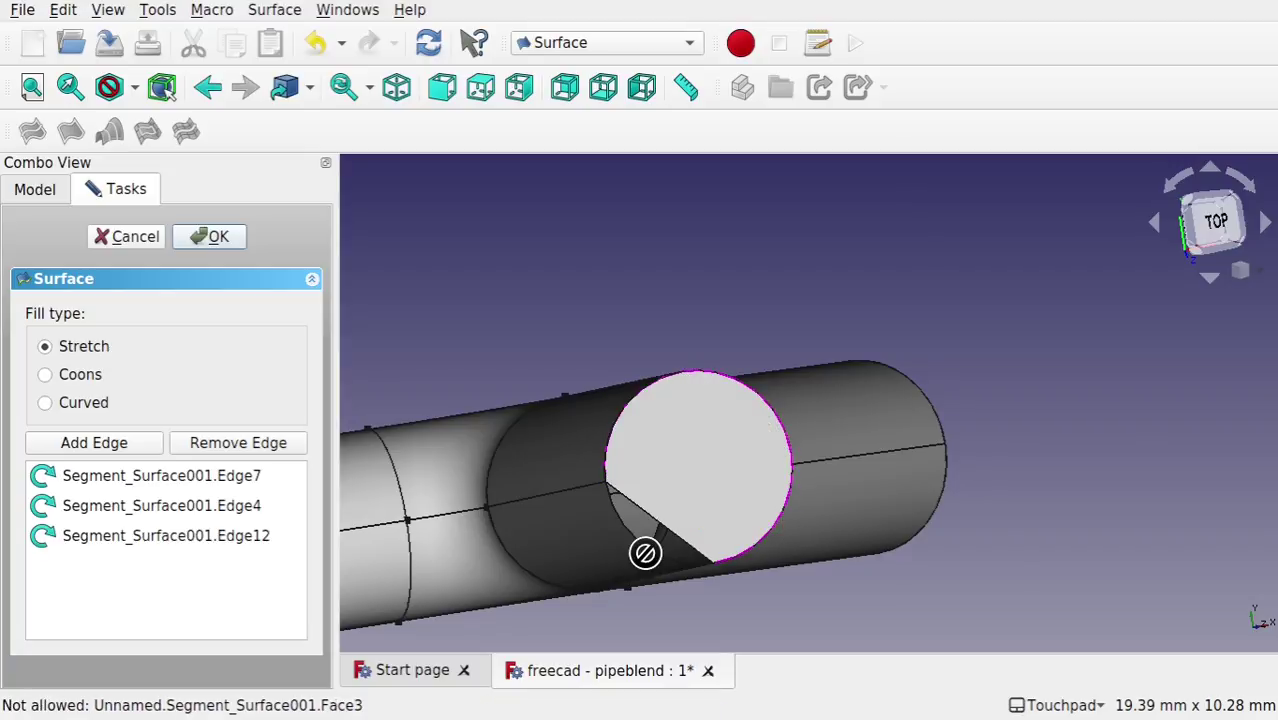
pyautogui.click(650, 564)
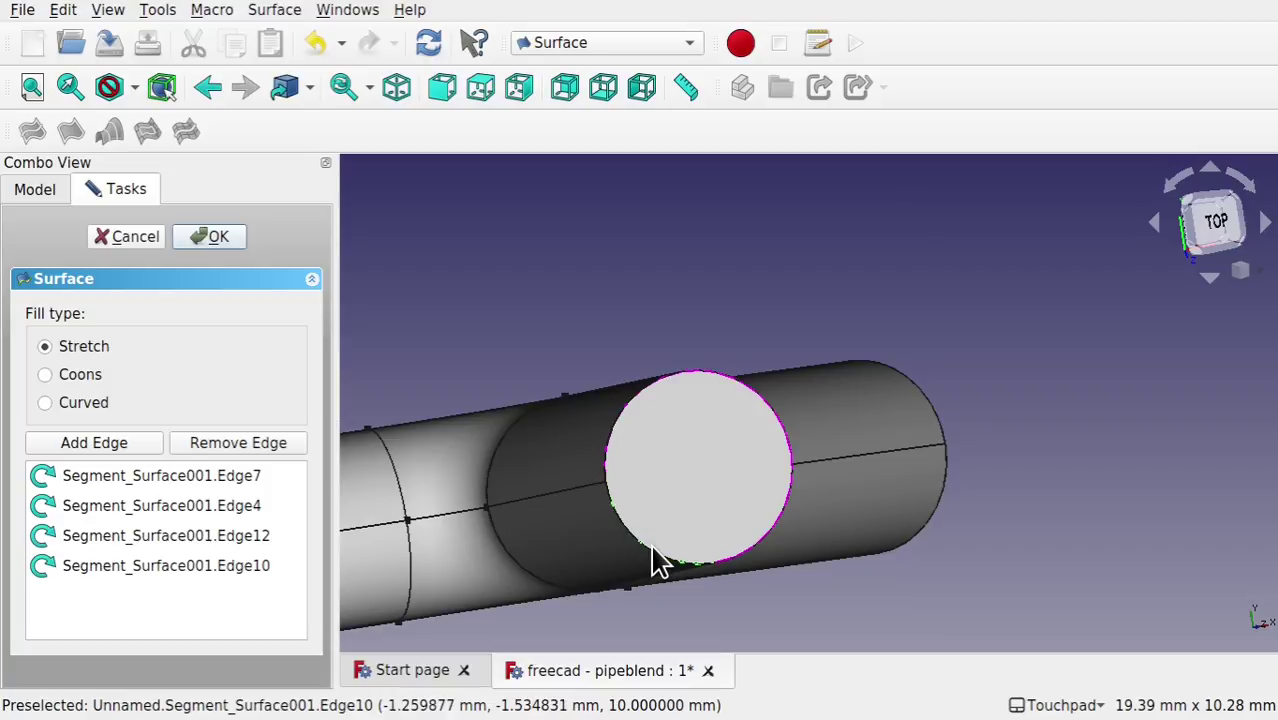
pyautogui.click(199, 236)
pyautogui.moveTo(483, 272); pyautogui.dragTo(736, 205, button='middle')
# Step: Switch to the Curves workbench and frame the whole capped Y-pipe junction
pyautogui.click(607, 50)
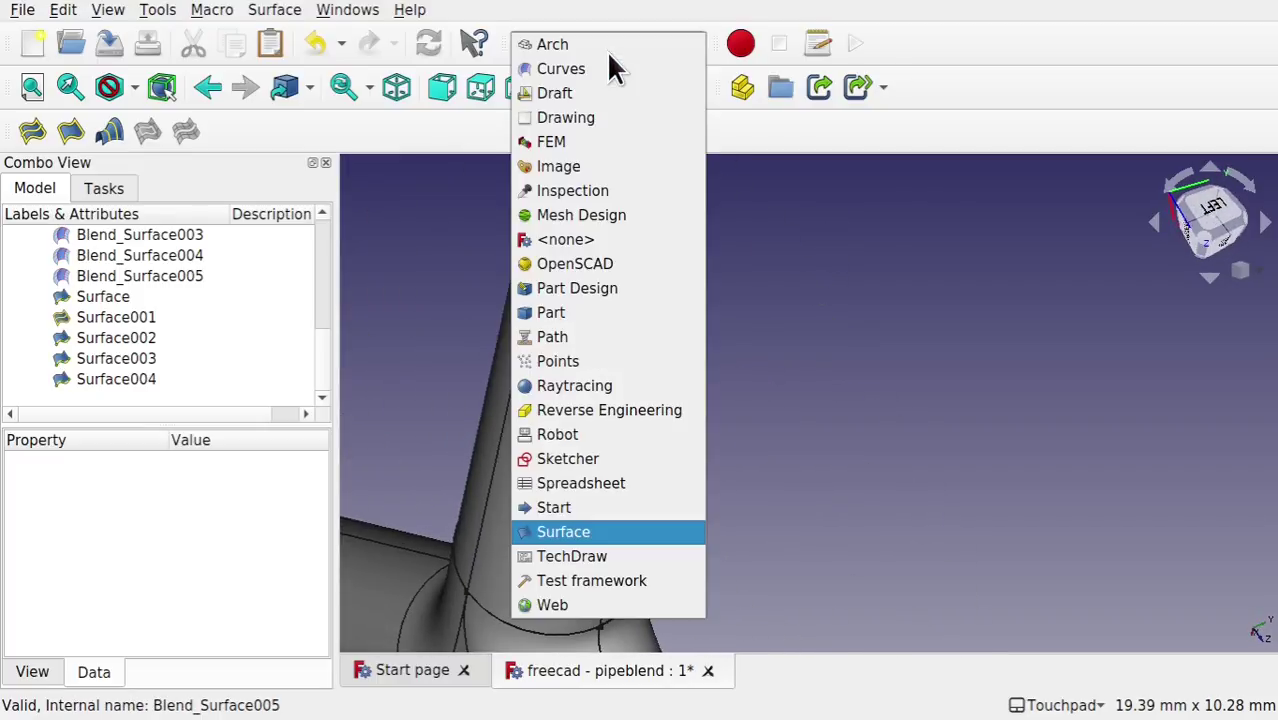
pyautogui.click(612, 68)
pyautogui.scroll(-5, 548, 408)
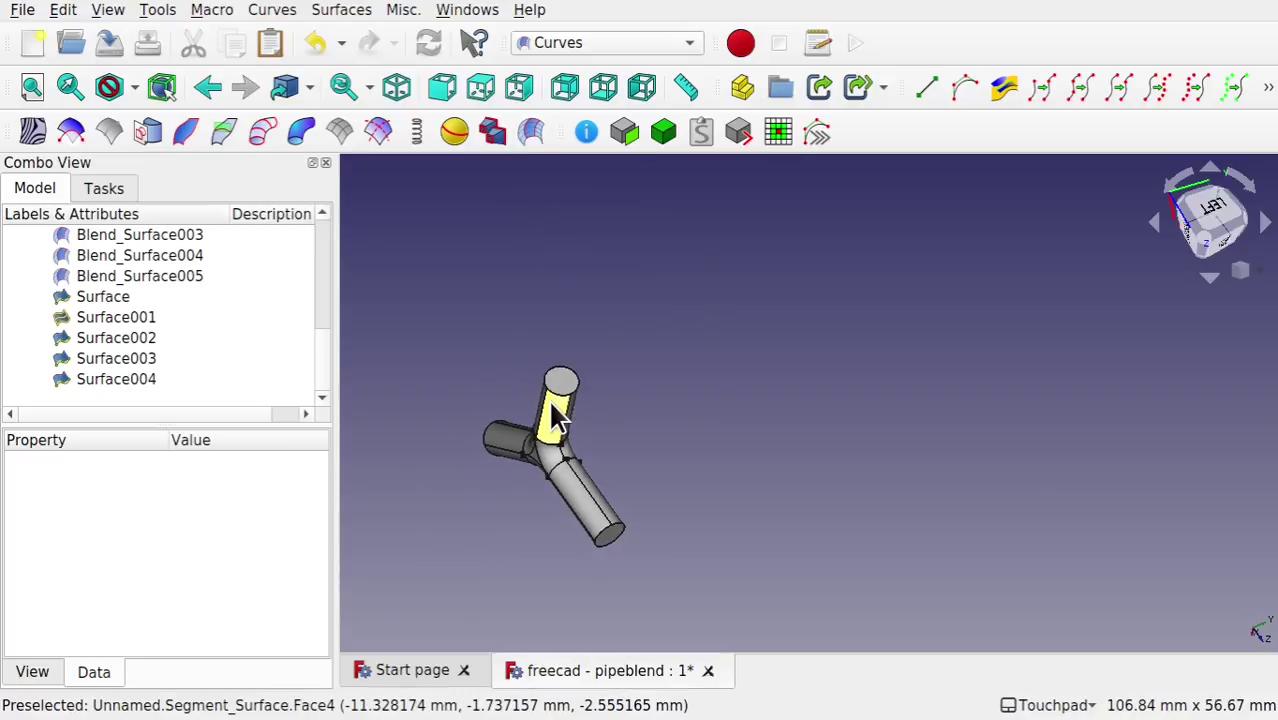
pyautogui.moveTo(542, 331); pyautogui.dragTo(579, 402, button='middle')
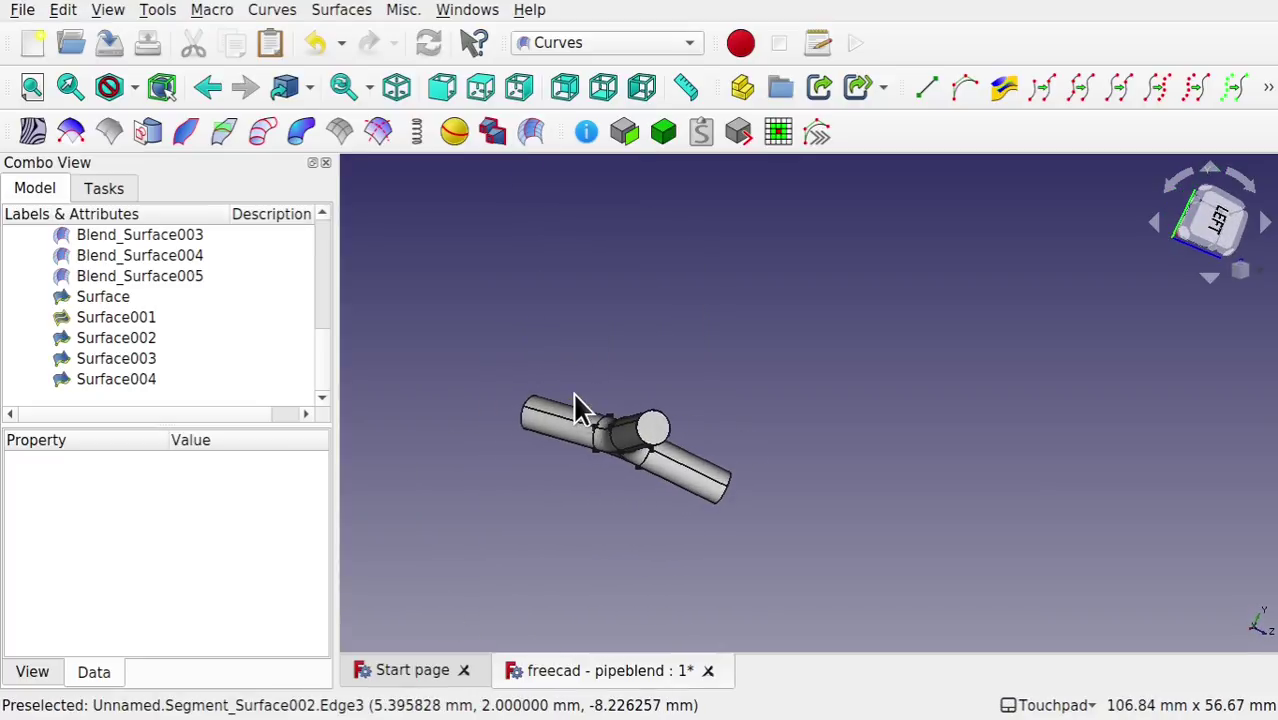
pyautogui.scroll(5, 575, 398)
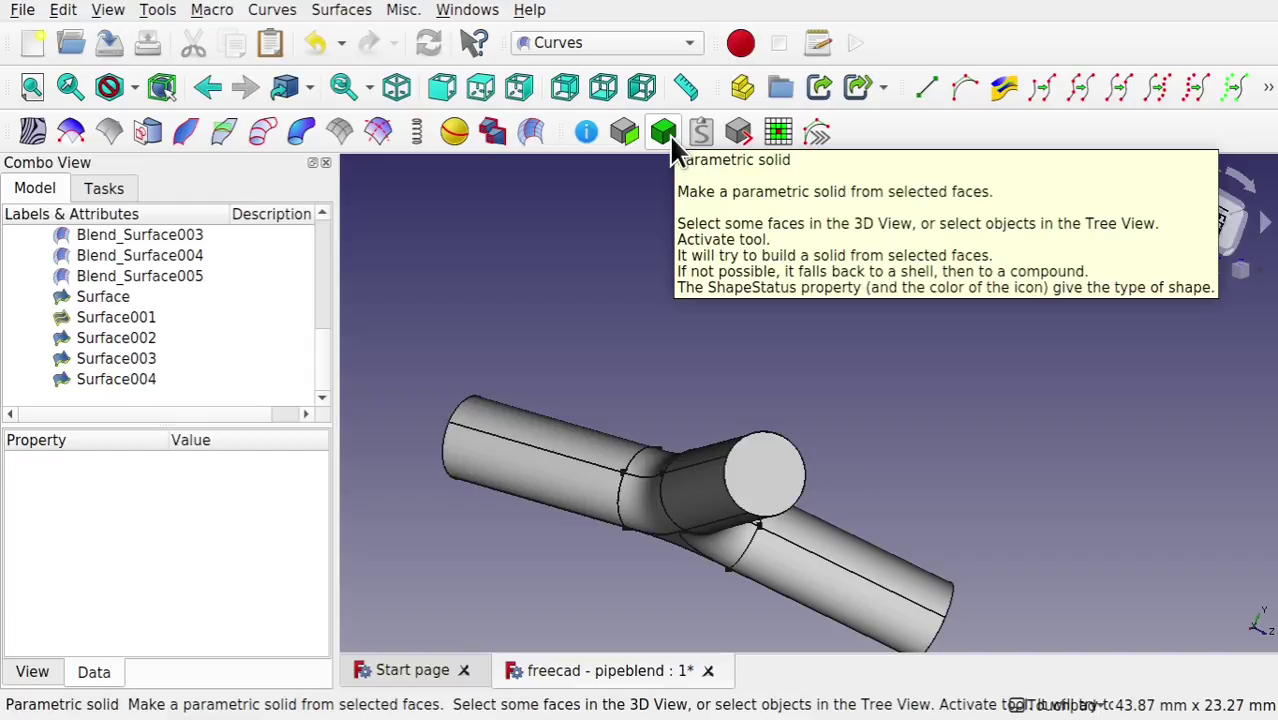
# Step: Build a parametric Solid from Blend_Surface through Surface004 plus the three Segment_Surfaces
pyautogui.click(134, 379)
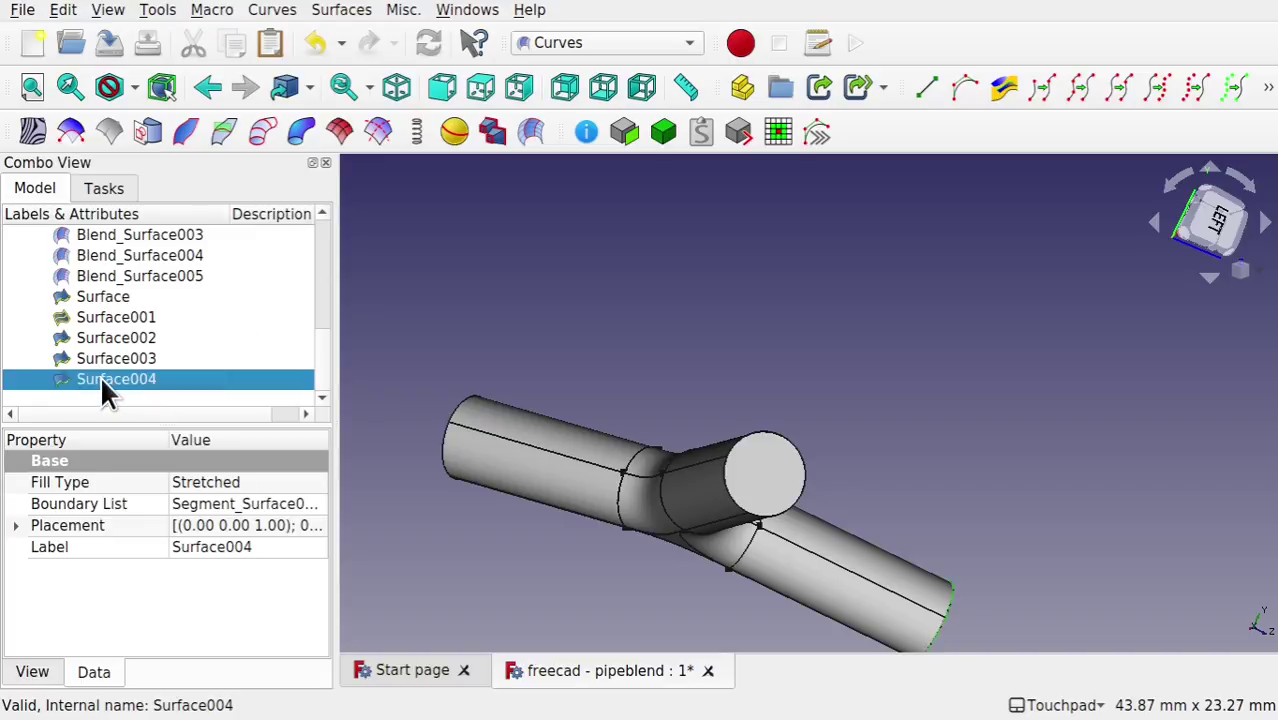
pyautogui.moveTo(325, 377); pyautogui.dragTo(330, 333)
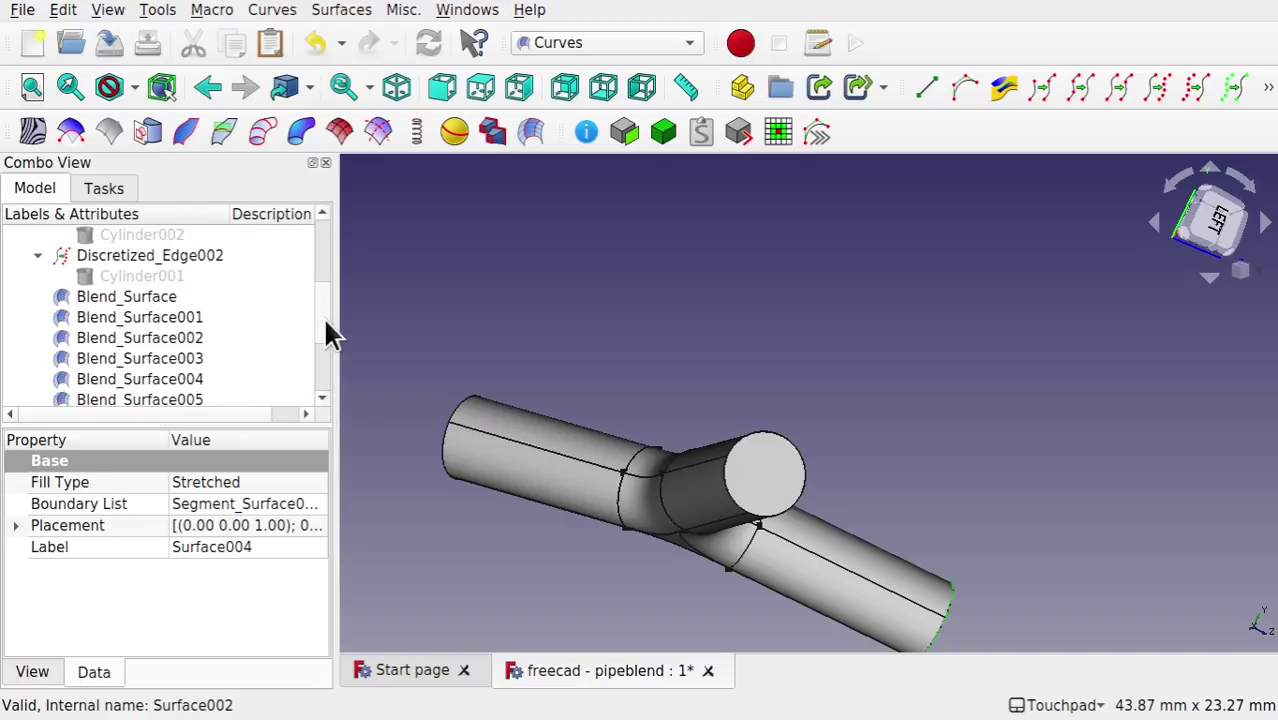
pyautogui.keyDown('shift'); pyautogui.click(132, 297); pyautogui.keyUp('shift')
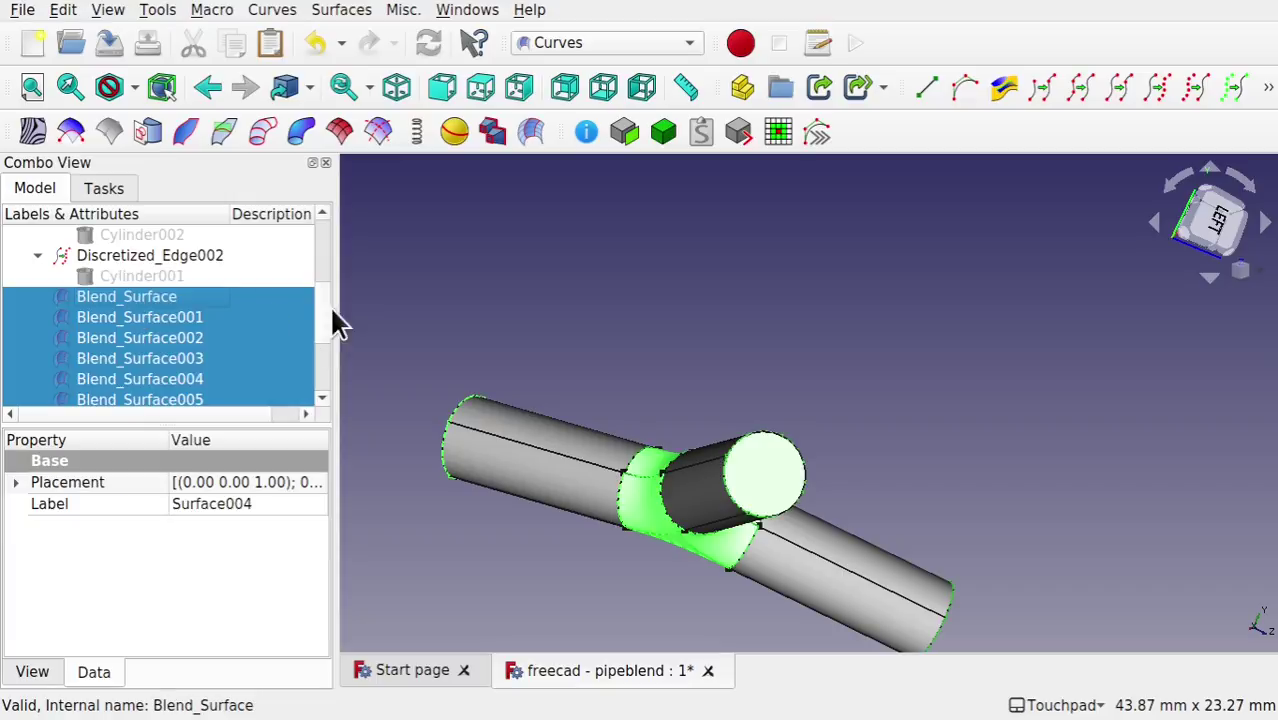
pyautogui.moveTo(327, 304); pyautogui.dragTo(320, 241)
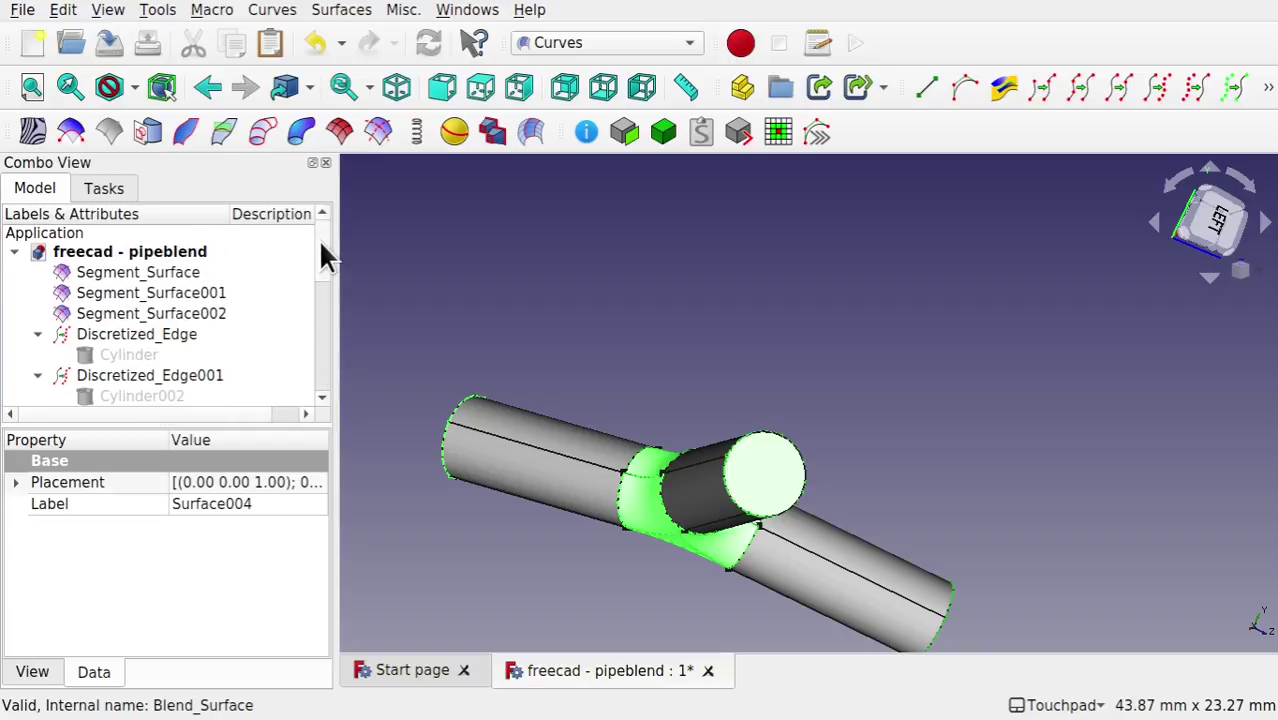
pyautogui.click(172, 318)
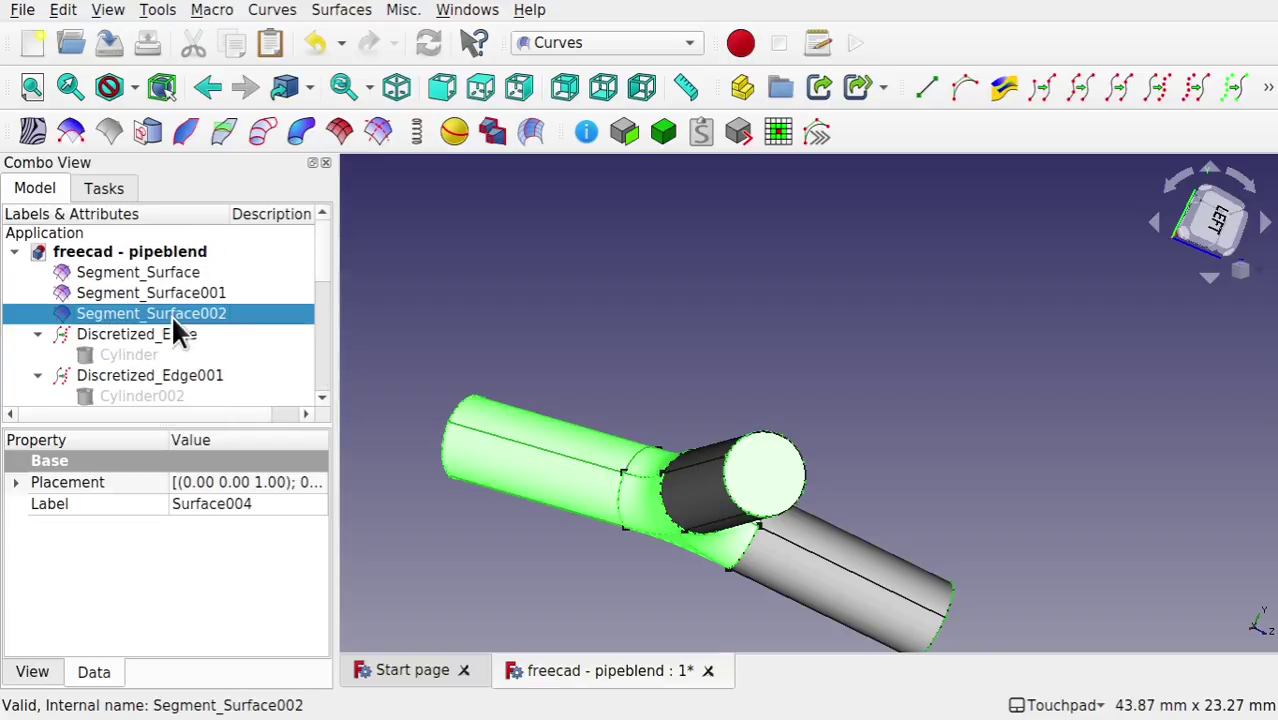
pyautogui.keyDown('ctrl'); pyautogui.click(130, 295); pyautogui.keyUp('ctrl')
pyautogui.keyDown('ctrl'); pyautogui.click(137, 277); pyautogui.keyUp('ctrl')
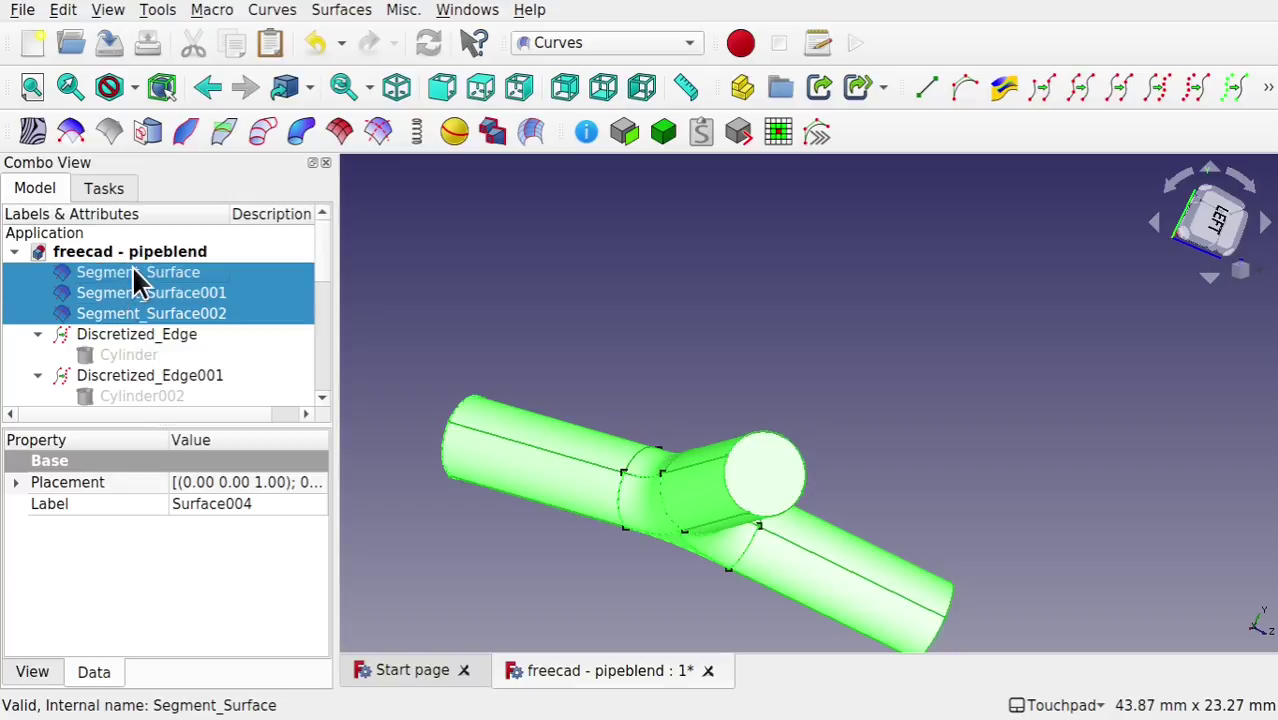
pyautogui.keyDown('alt'); pyautogui.moveTo(833, 488); pyautogui.dragTo(650, 474); pyautogui.keyUp('alt')
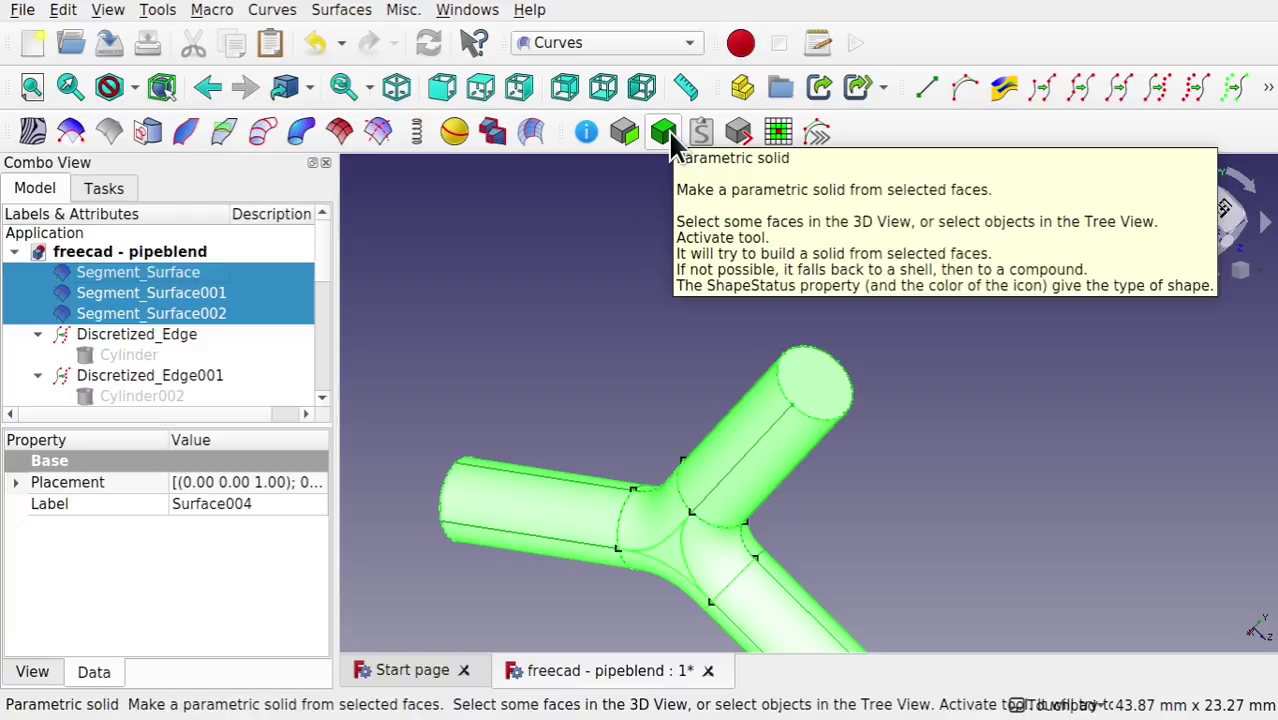
pyautogui.click(672, 142)
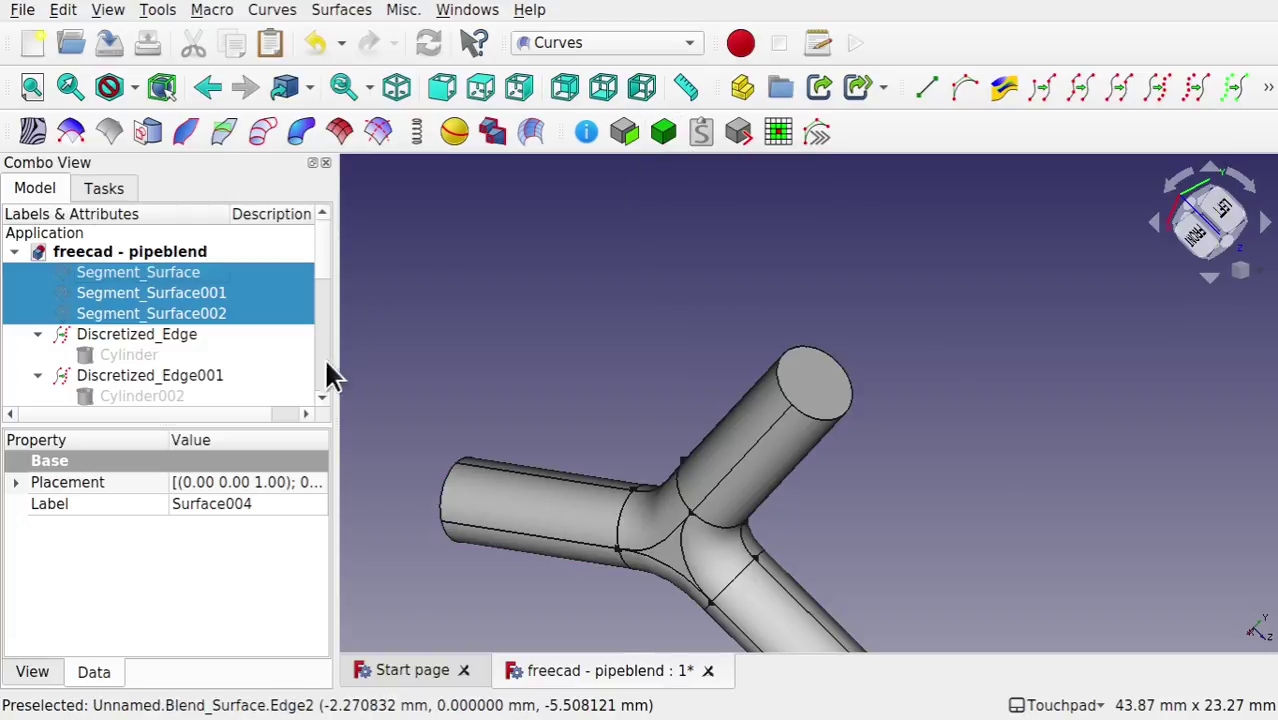
# Step: Hide the points of Discretized_Edge, Discretized_Edge001 and Discretized_Edge002, then select the Solid
pyautogui.scroll(-5, 320, 378)
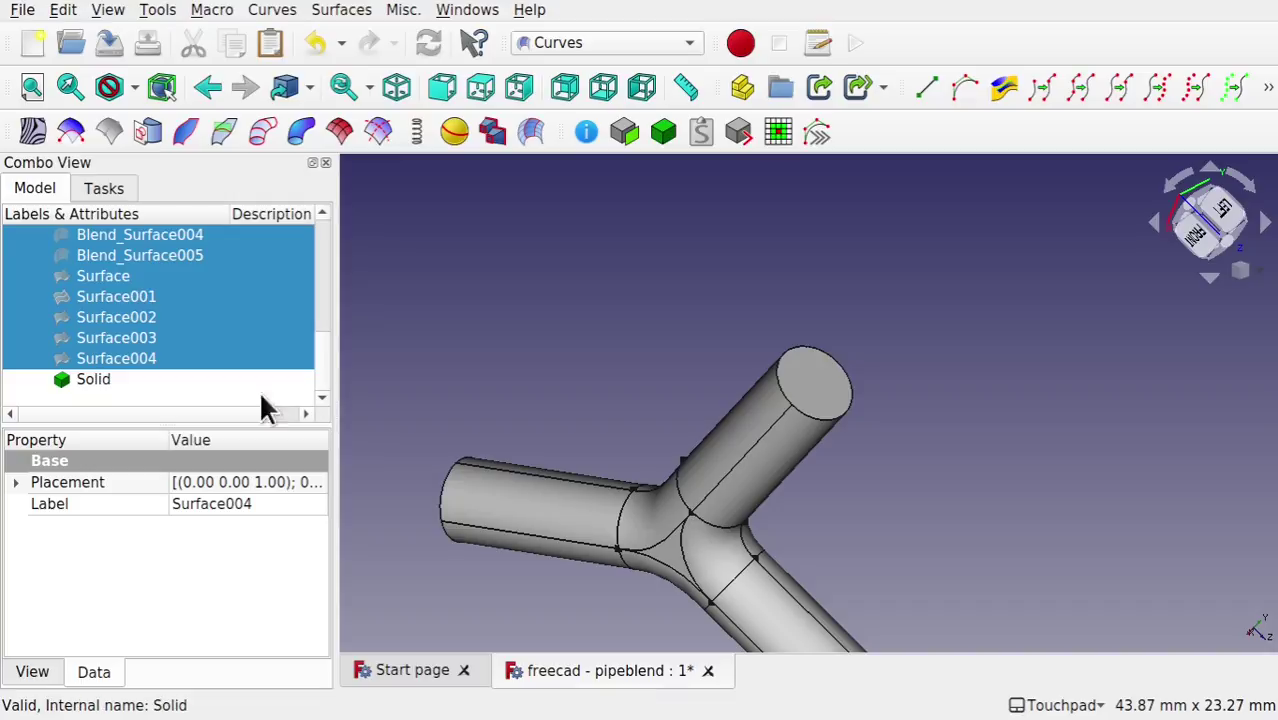
pyautogui.click(118, 395)
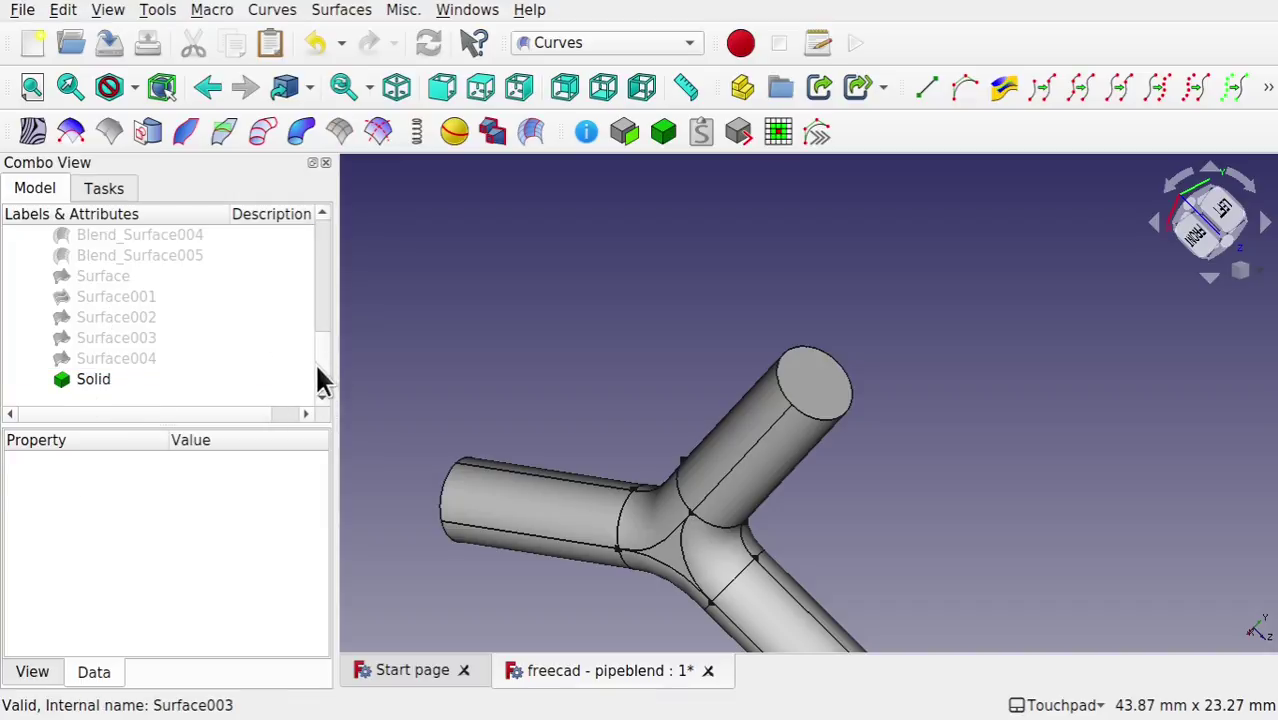
pyautogui.moveTo(320, 371); pyautogui.dragTo(322, 280)
pyautogui.scroll(2, 322, 266)
pyautogui.scroll(-2, 322, 270)
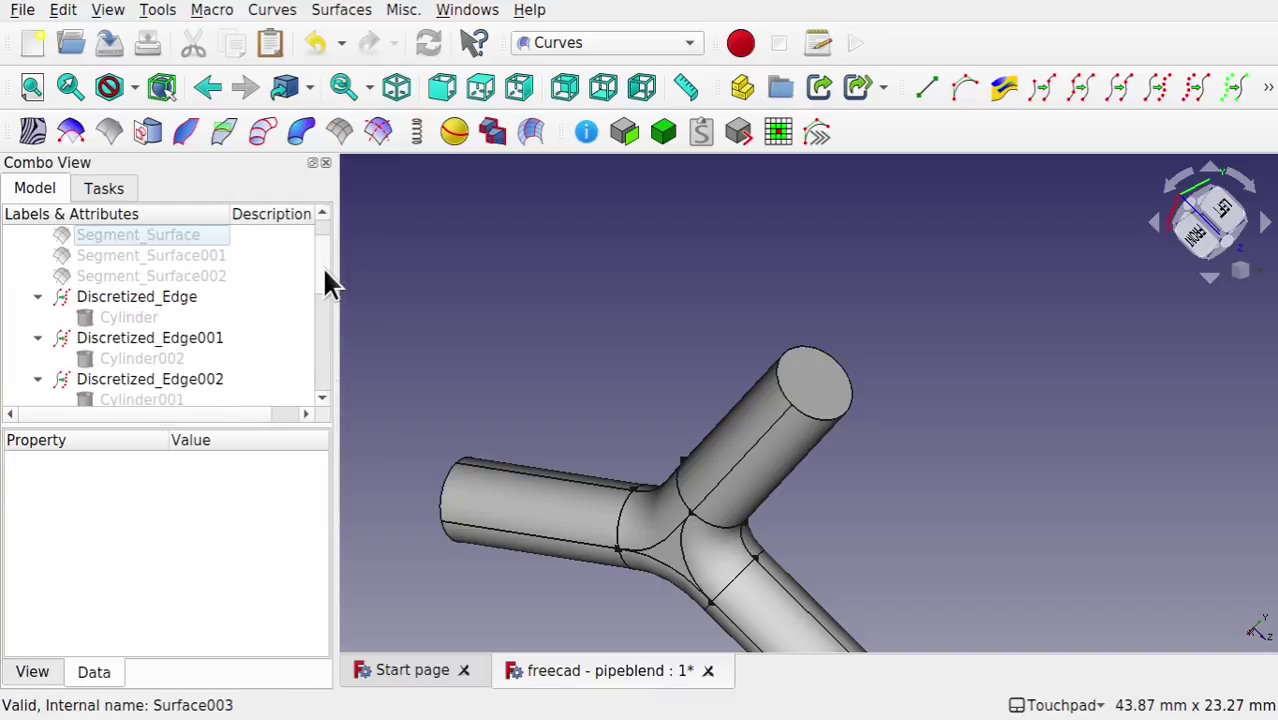
pyautogui.click(155, 300)
pyautogui.press('space')
pyautogui.click(158, 339)
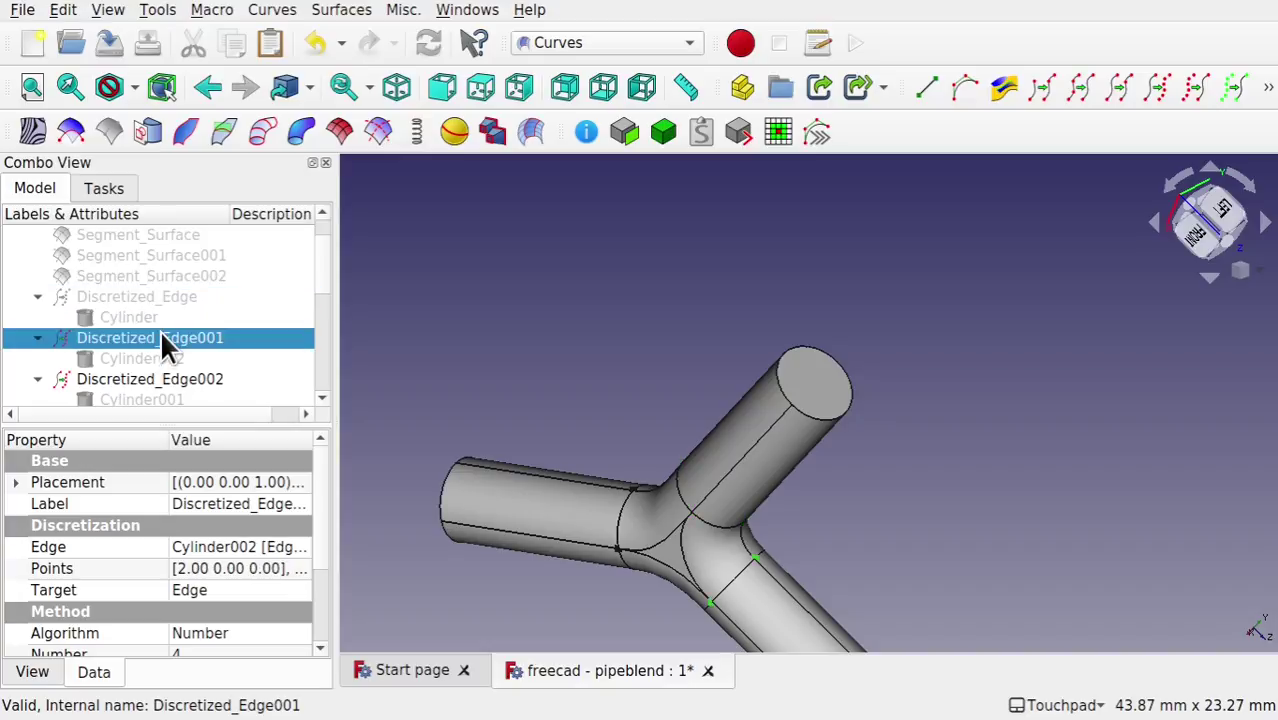
pyautogui.press('space')
pyautogui.click(165, 378)
pyautogui.press('space')
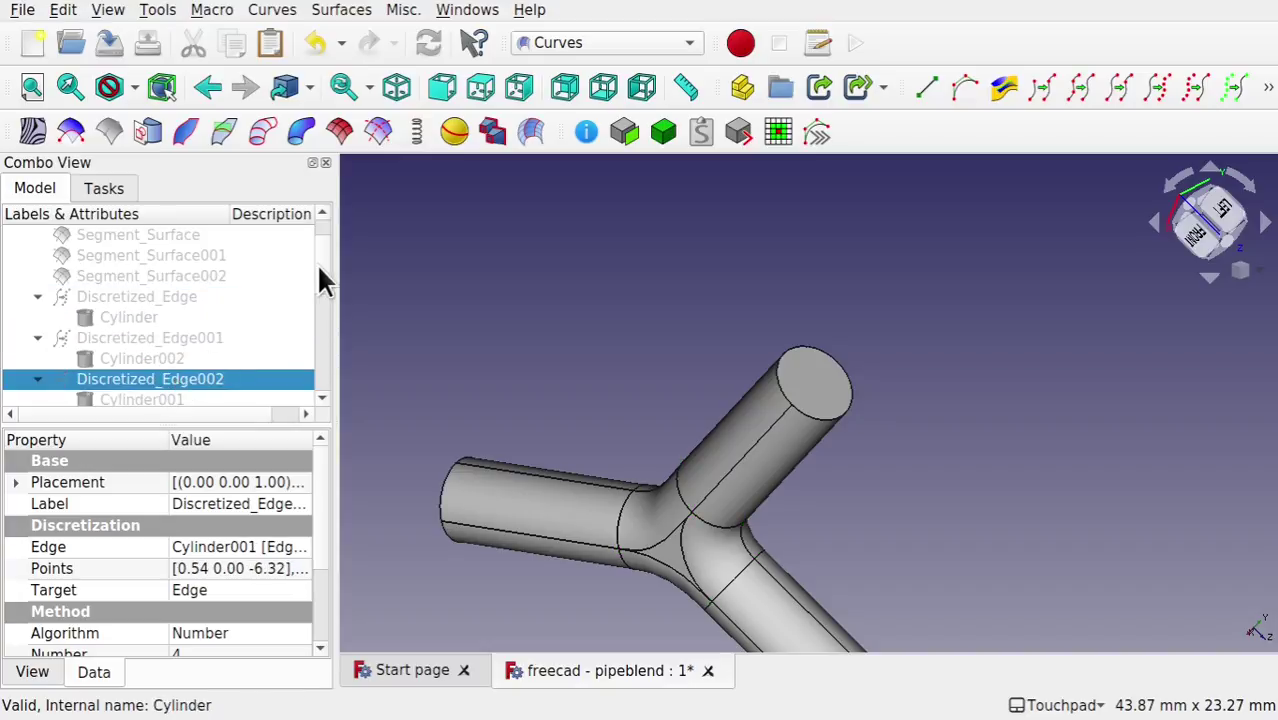
pyautogui.moveTo(319, 268); pyautogui.dragTo(321, 379)
pyautogui.click(94, 381)
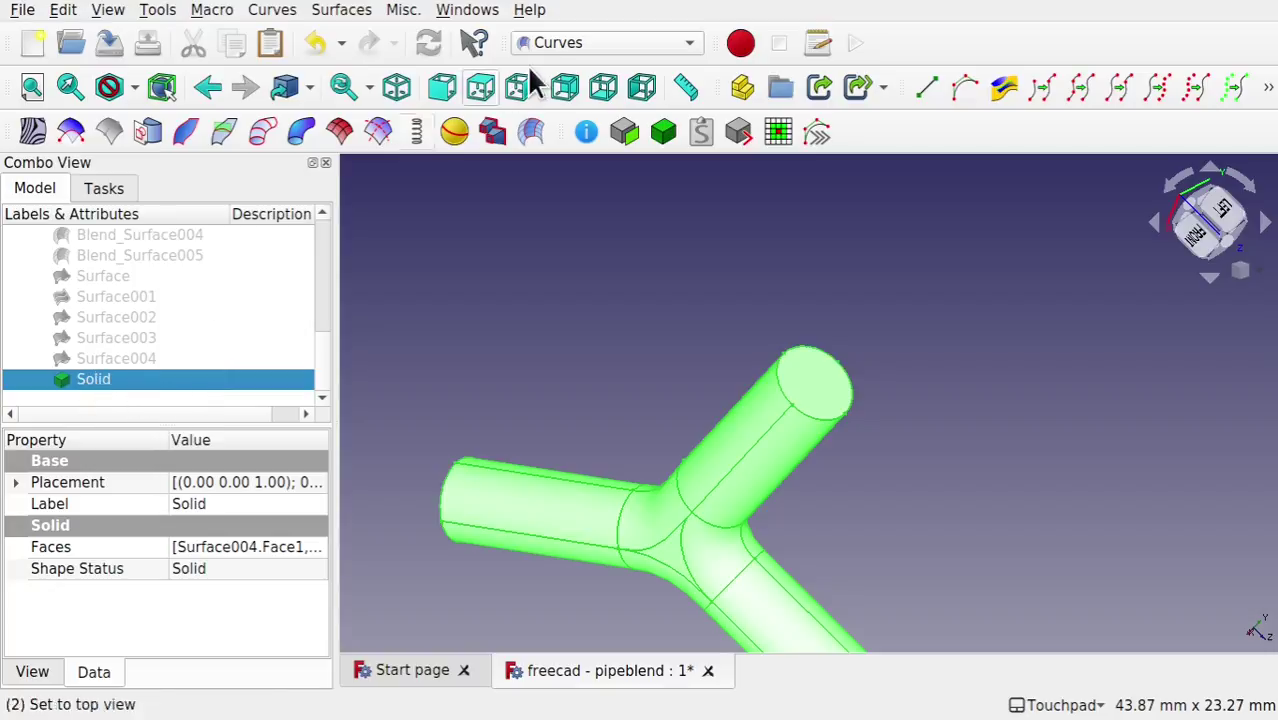
pyautogui.click(565, 47)
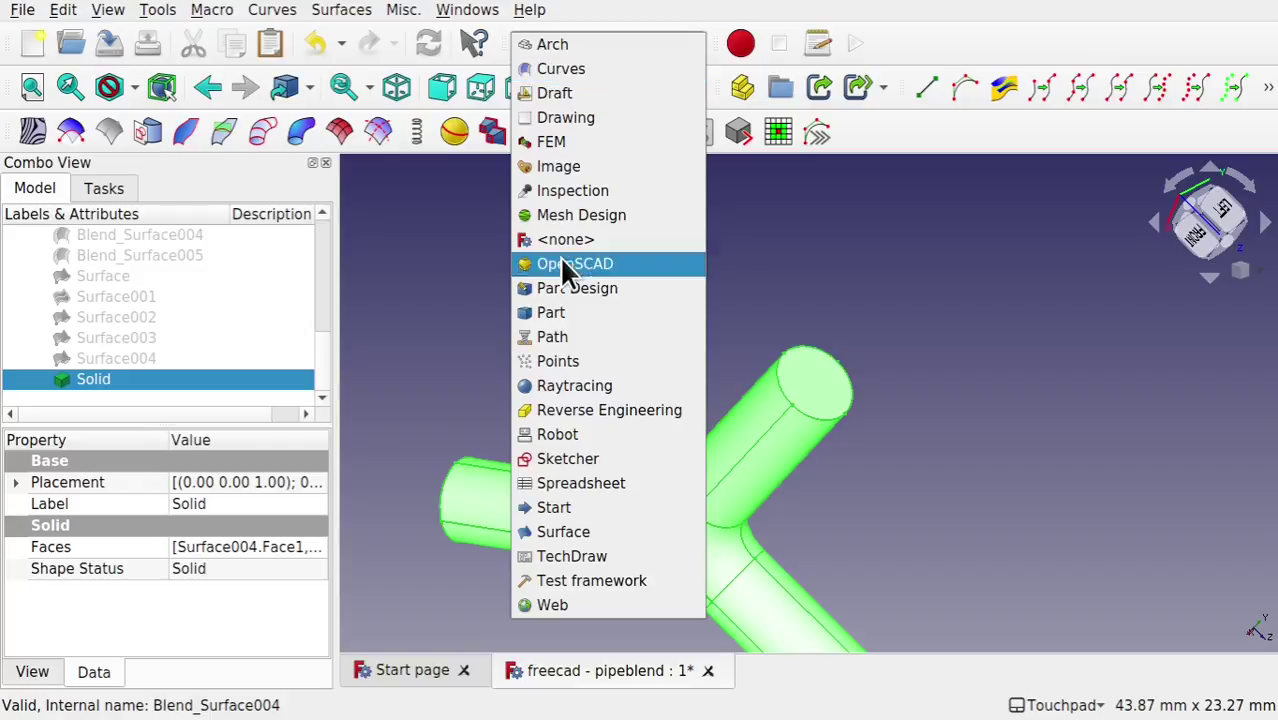
# Step: Switch to the Part workbench and add a 5 mm sphere
pyautogui.click(556, 311)
pyautogui.moveTo(657, 490); pyautogui.dragTo(697, 405, button='middle')
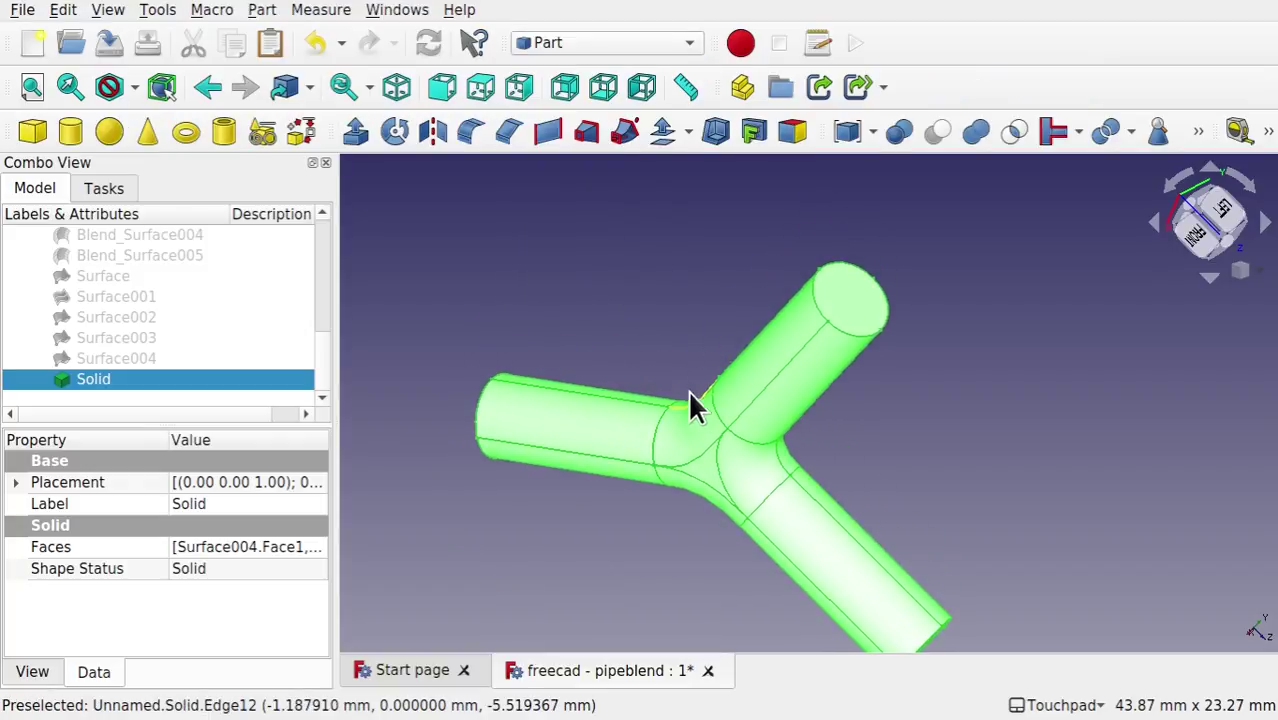
pyautogui.click(113, 131)
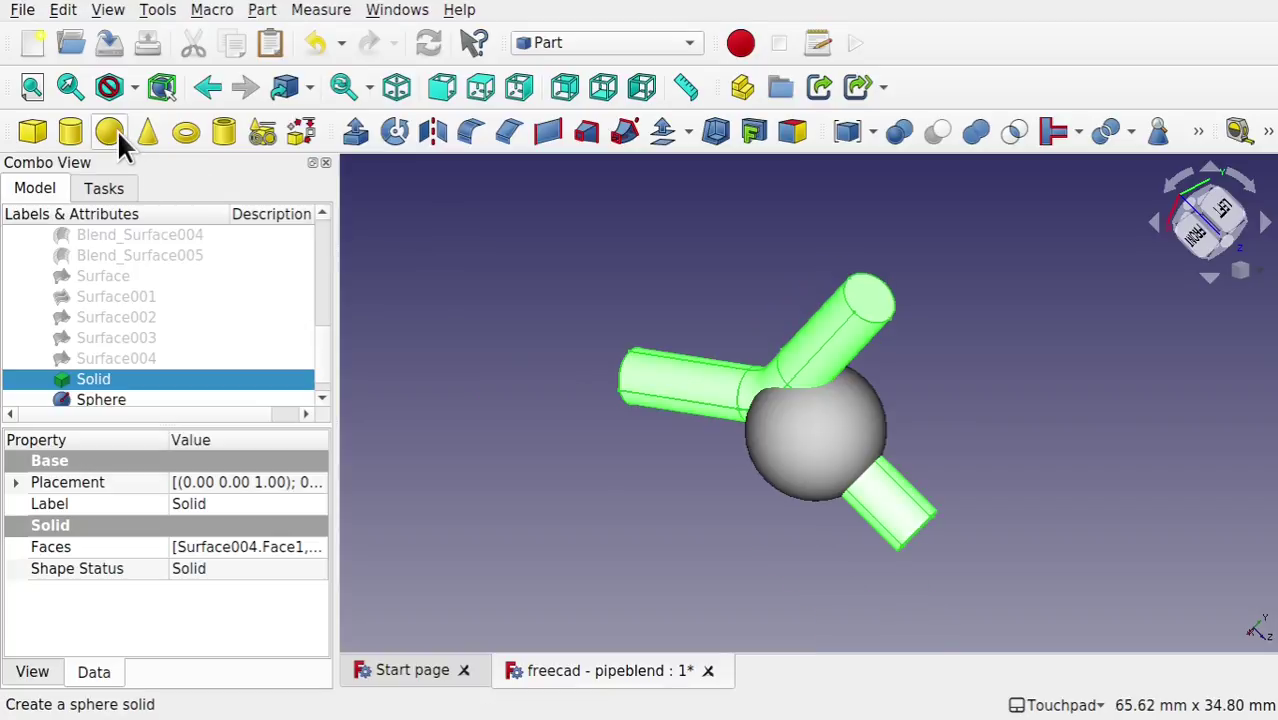
# Step: Transform the sphere 8 mm out along the lower branch to its end
pyautogui.click(119, 397)
pyautogui.rightClick(109, 380)
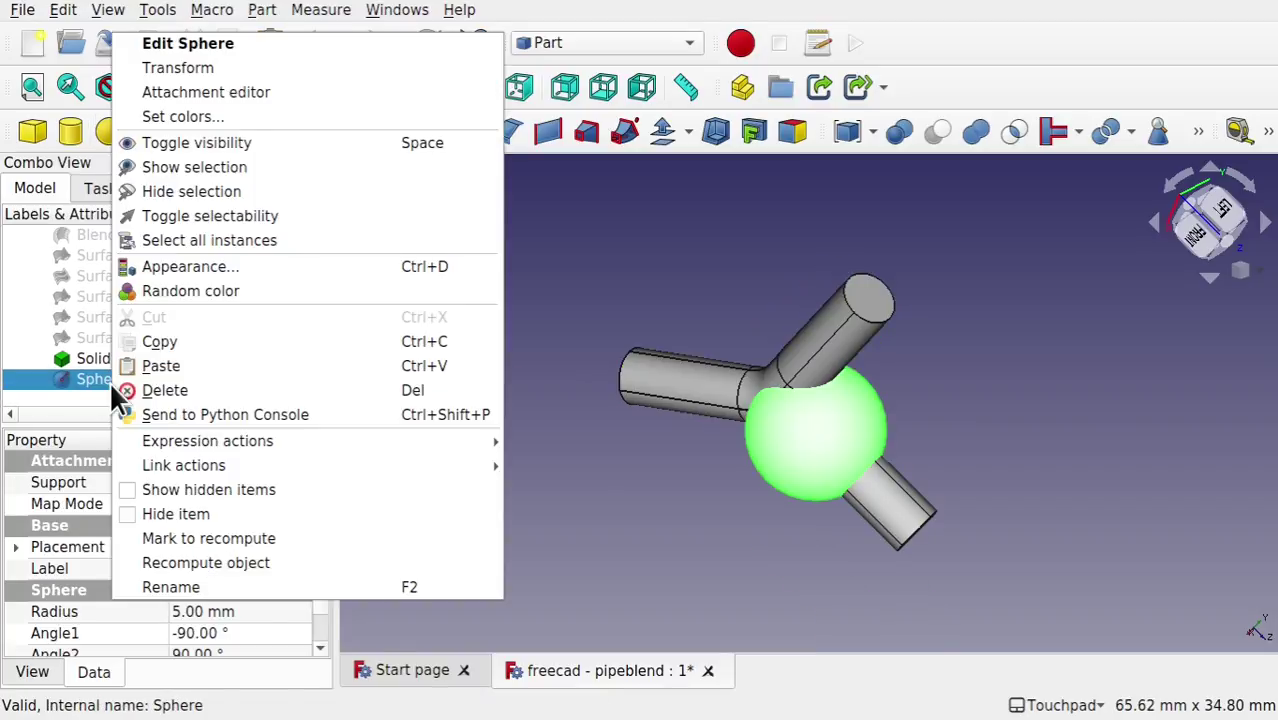
pyautogui.click(222, 67)
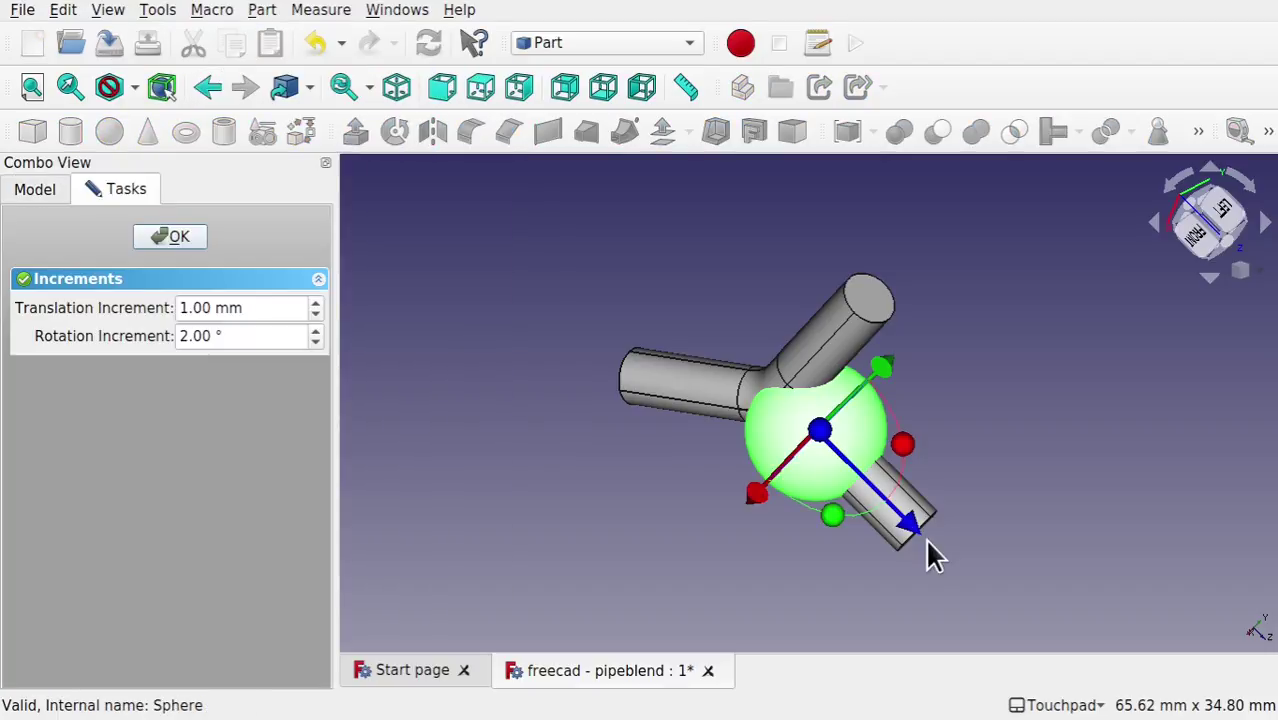
pyautogui.moveTo(908, 527); pyautogui.dragTo(992, 605)
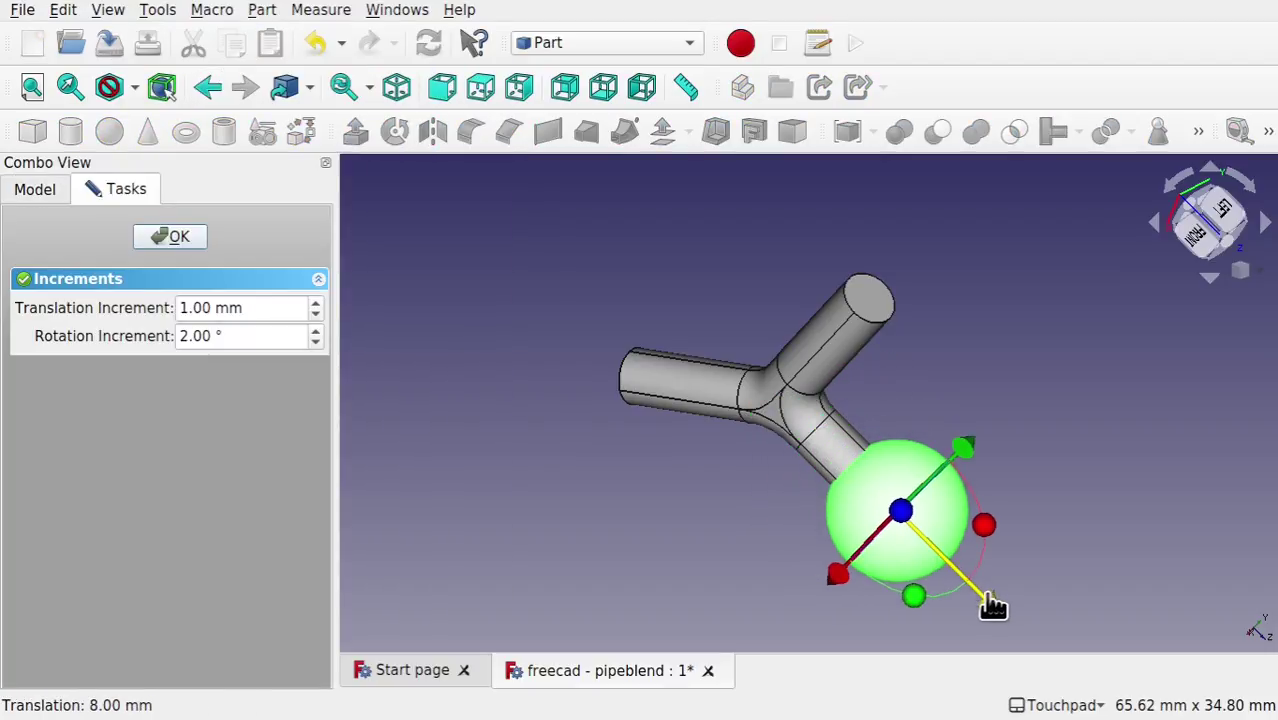
pyautogui.click(170, 240)
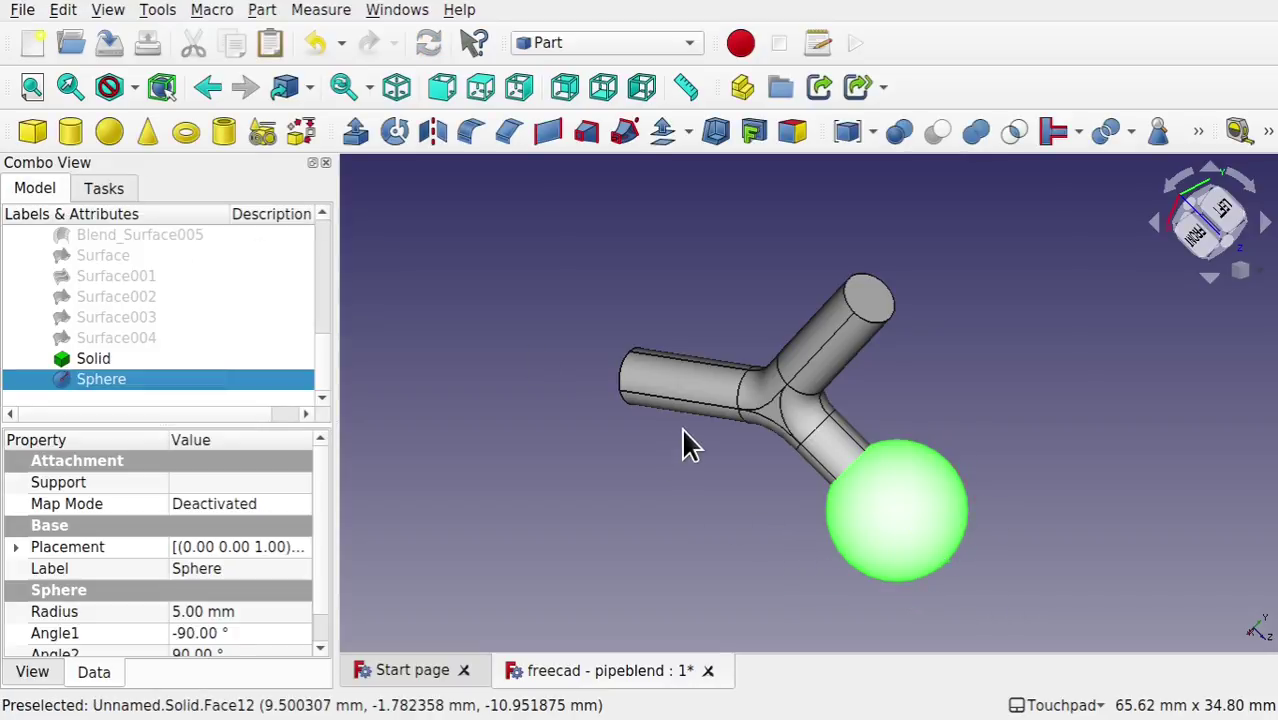
pyautogui.click(809, 407)
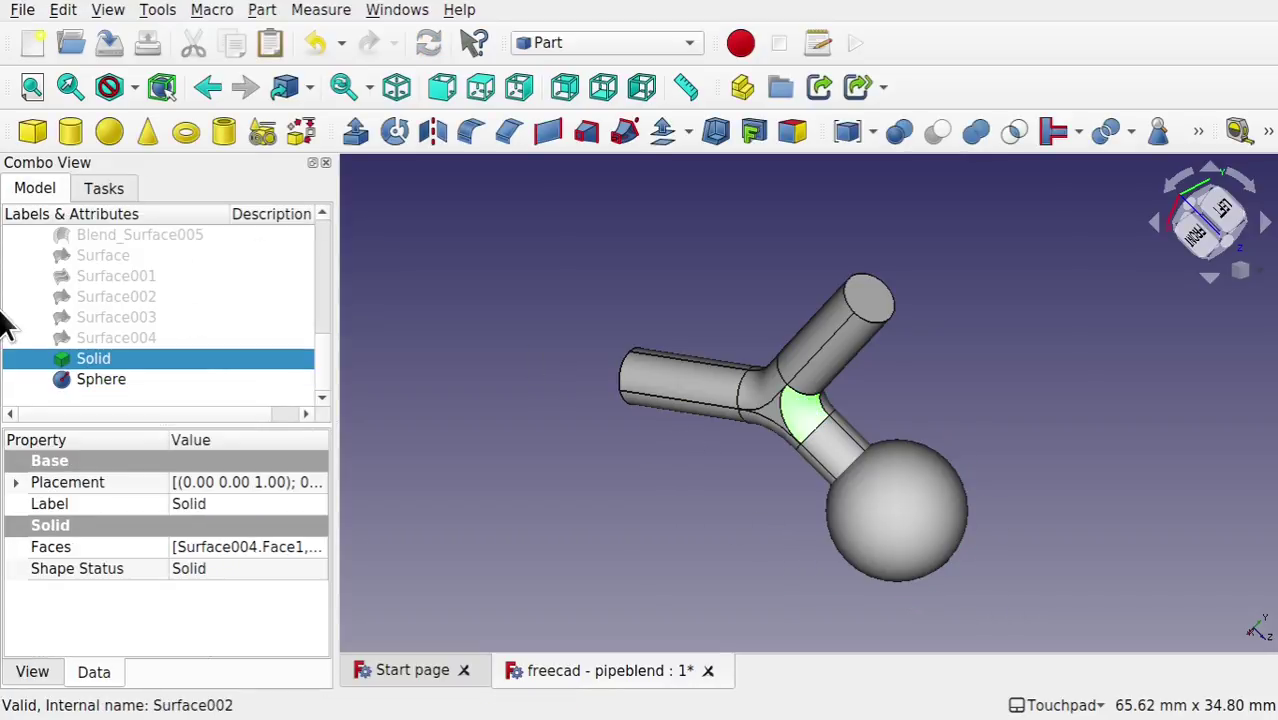
# Step: Fuse the Solid with the Sphere, then delete the unwanted Fusion result
pyautogui.click(140, 380)
pyautogui.click(95, 362)
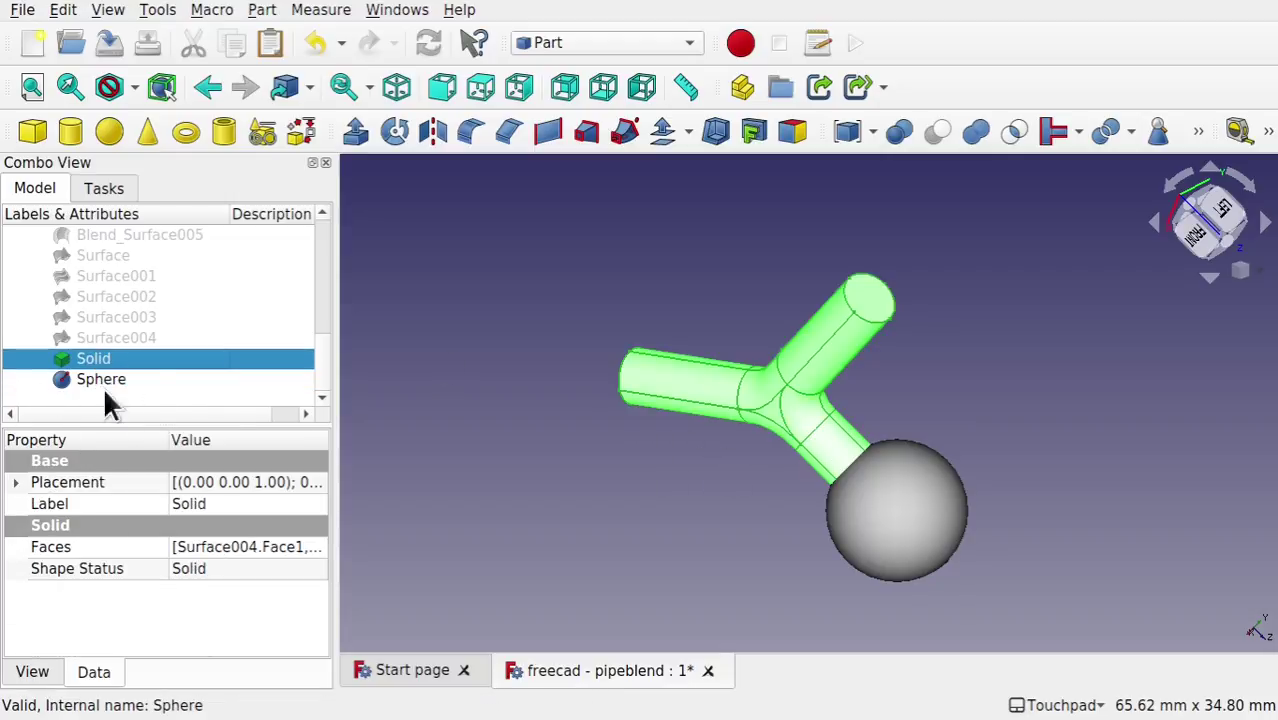
pyautogui.keyDown('ctrl'); pyautogui.click(118, 379); pyautogui.keyUp('ctrl')
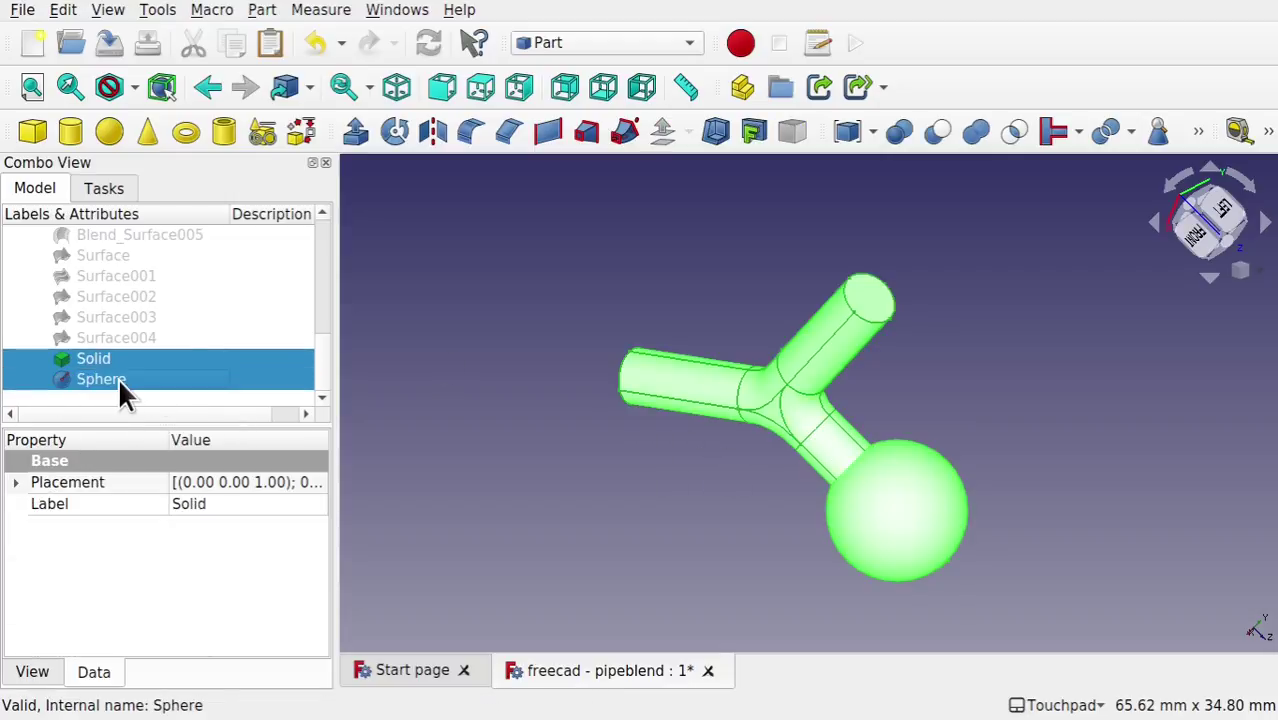
pyautogui.click(972, 140)
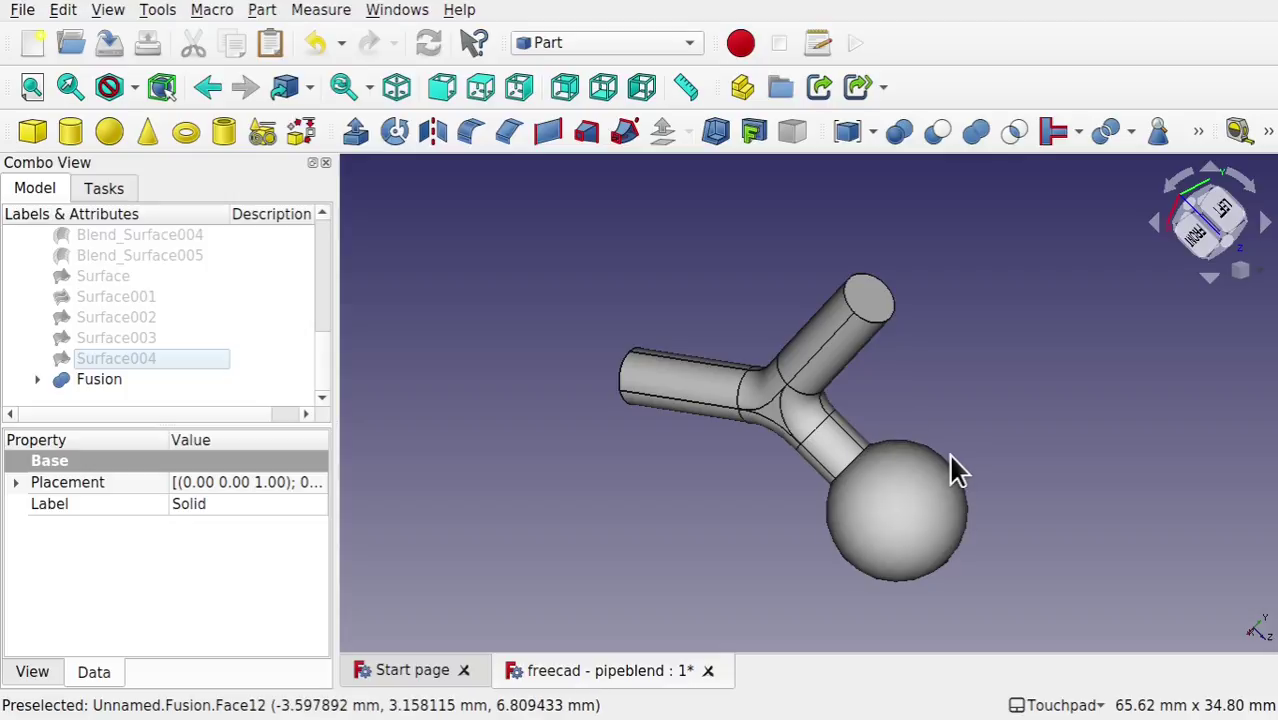
pyautogui.moveTo(952, 470); pyautogui.dragTo(893, 379)
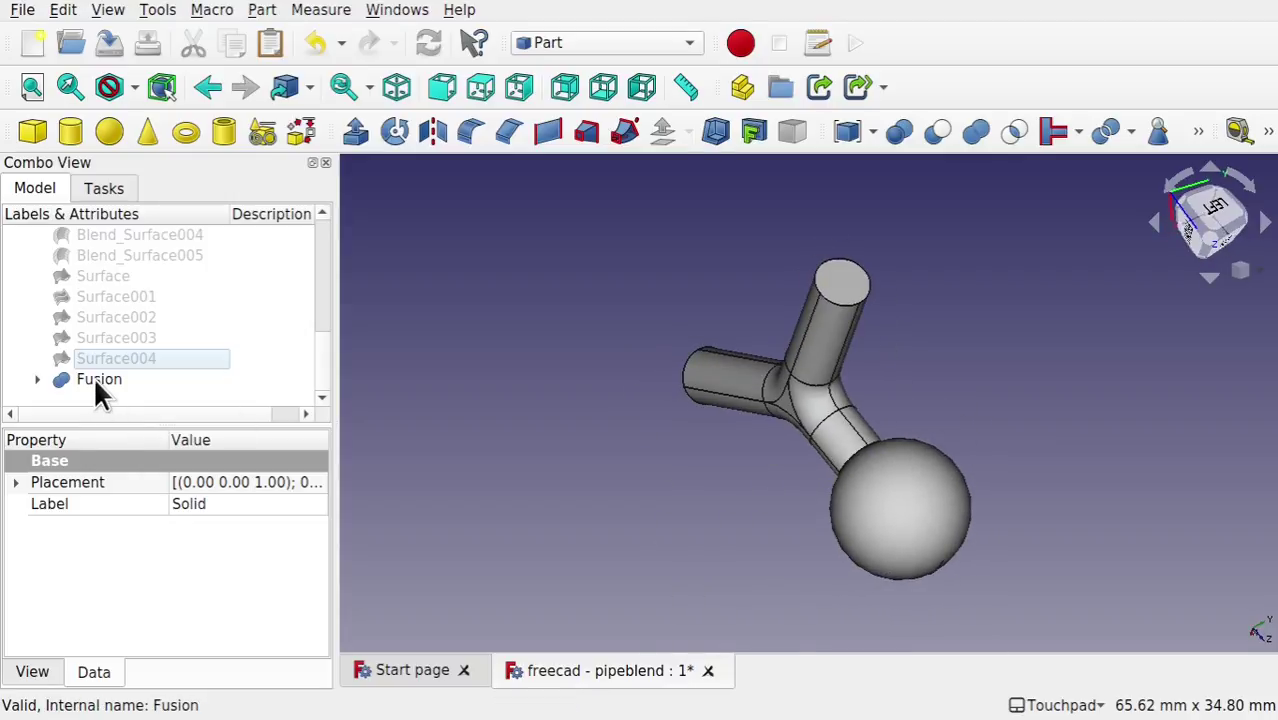
pyautogui.click(93, 376)
pyautogui.press('Delete')
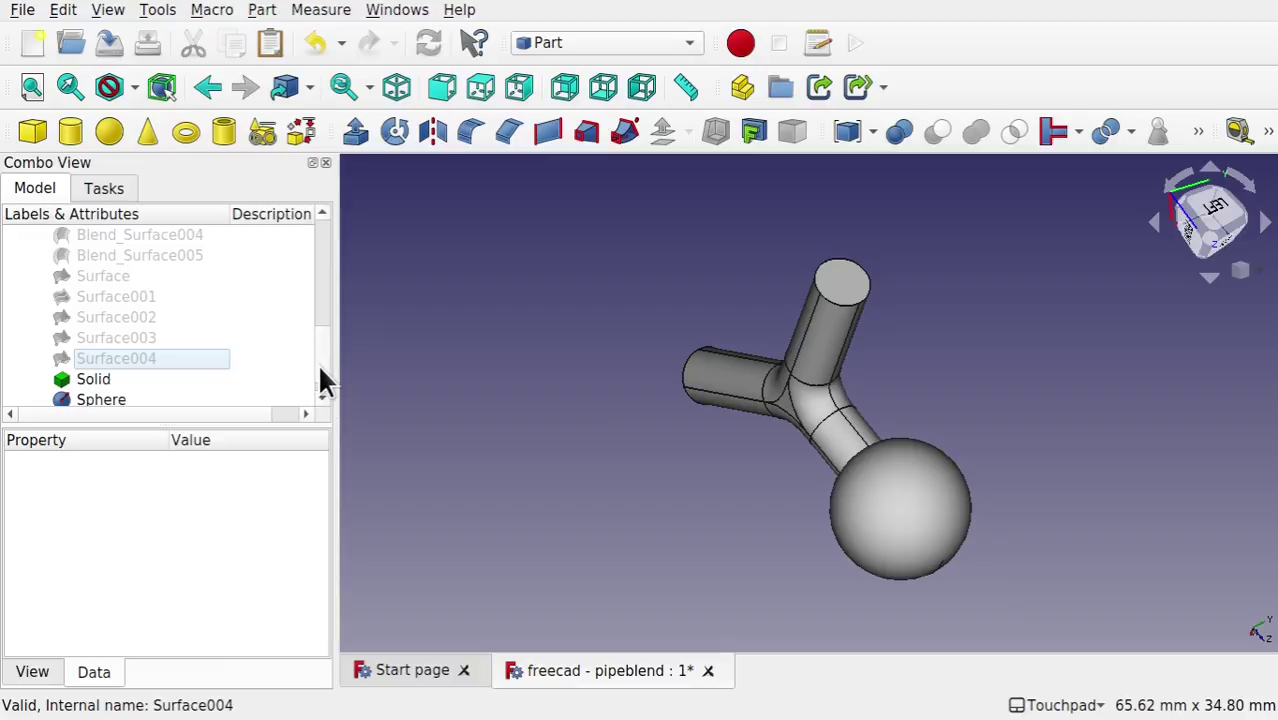
# Step: Subtract the Sphere from the Solid to create the Cut object
pyautogui.click(94, 380)
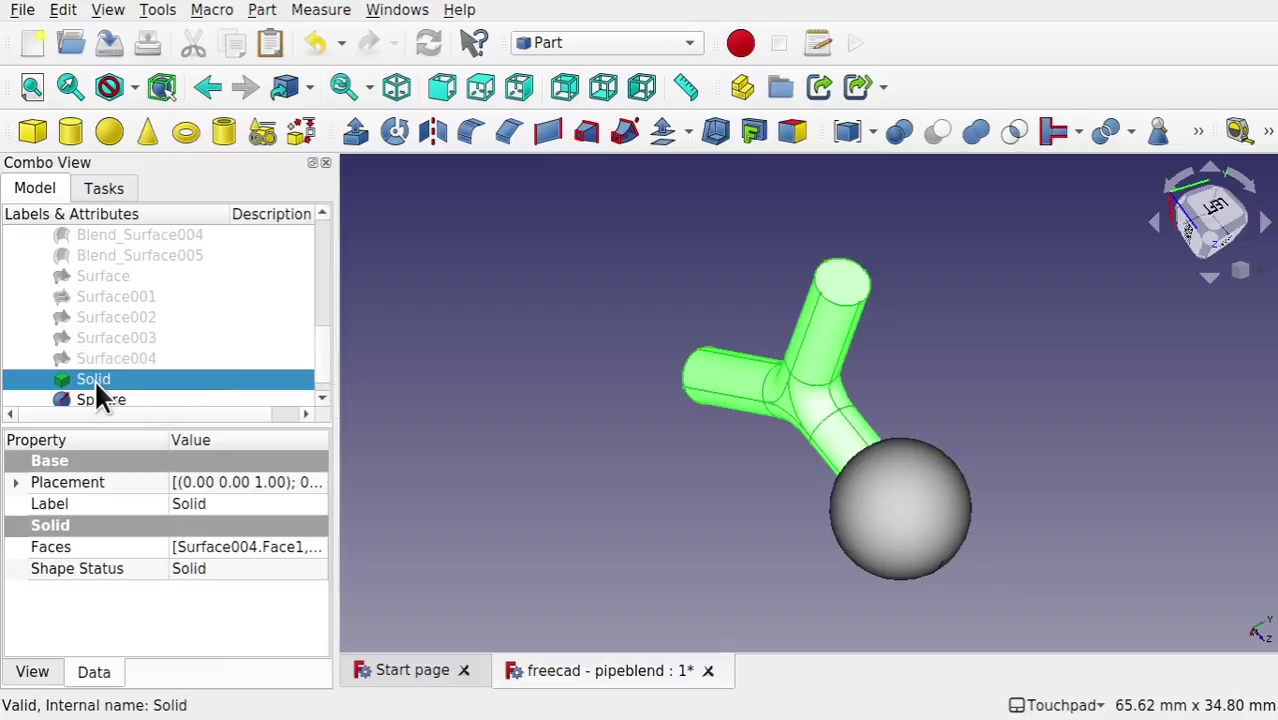
pyautogui.keyDown('ctrl'); pyautogui.click(107, 397); pyautogui.keyUp('ctrl')
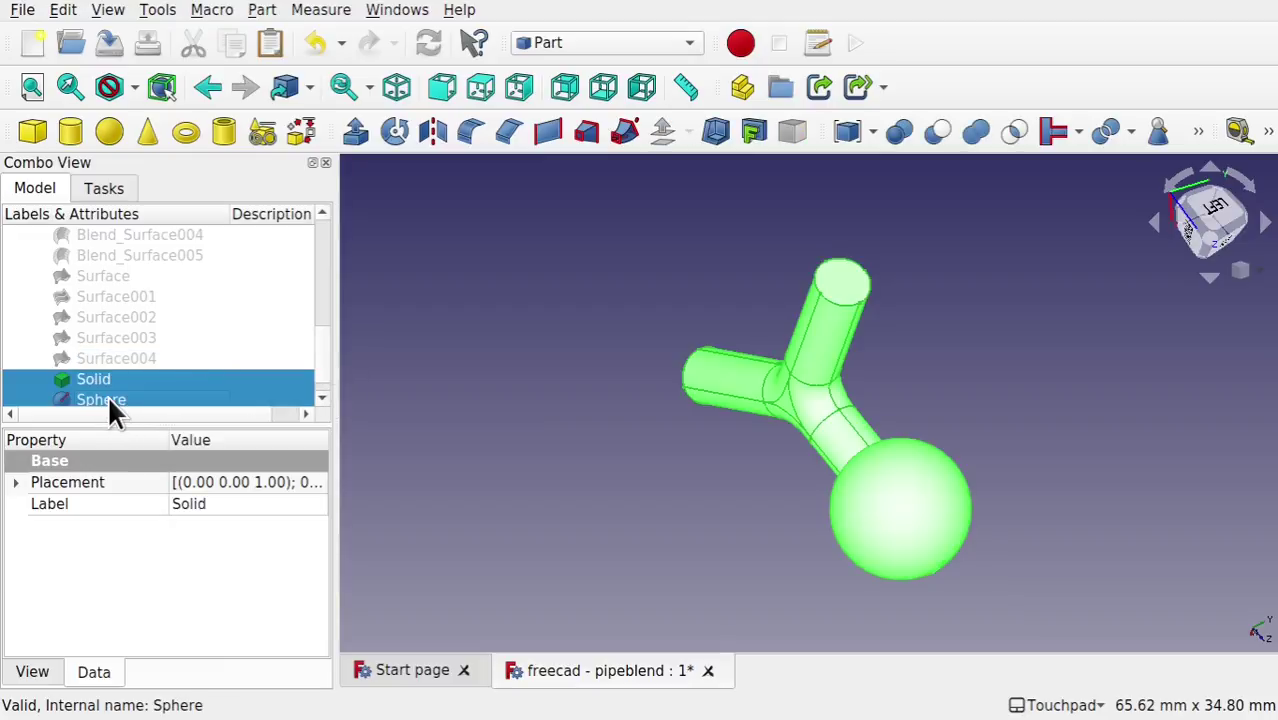
pyautogui.click(935, 129)
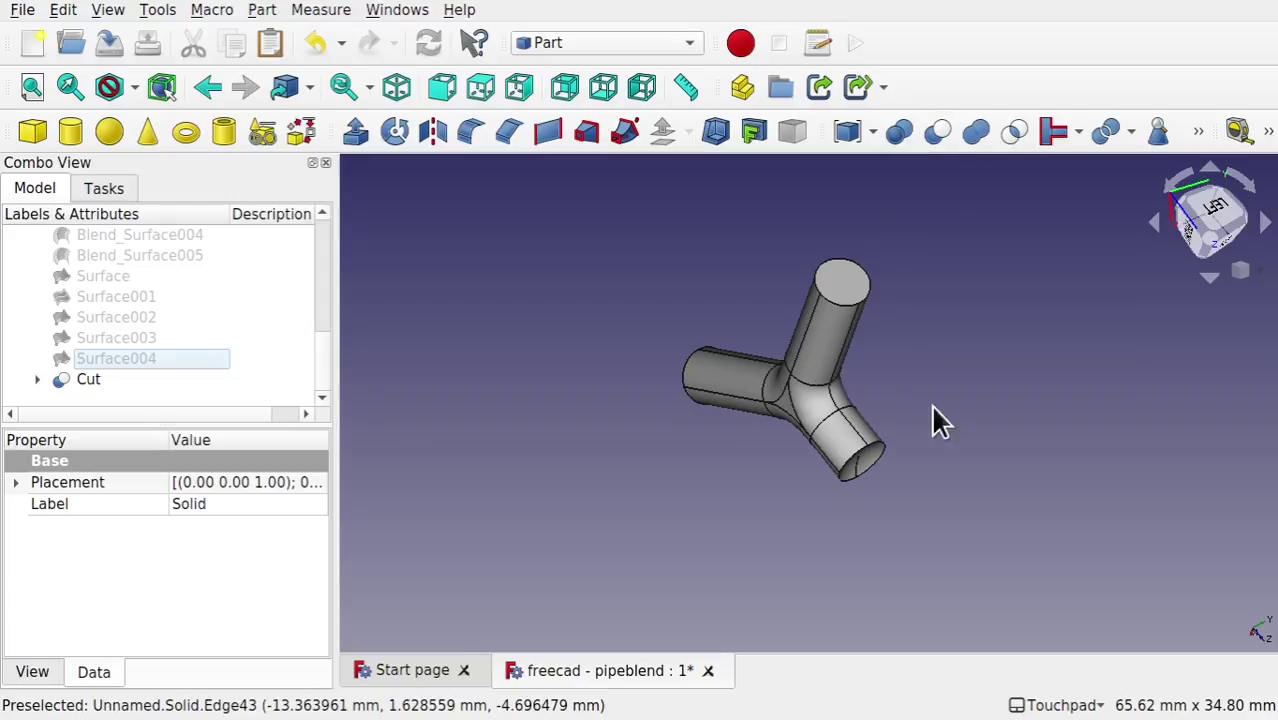
# Step: Inspect the cut junction from several angles and select a pipe's end face
pyautogui.moveTo(940, 420); pyautogui.dragTo(963, 337, button='middle')
pyautogui.scroll(6, 784, 559)
pyautogui.scroll(-2, 784, 559)
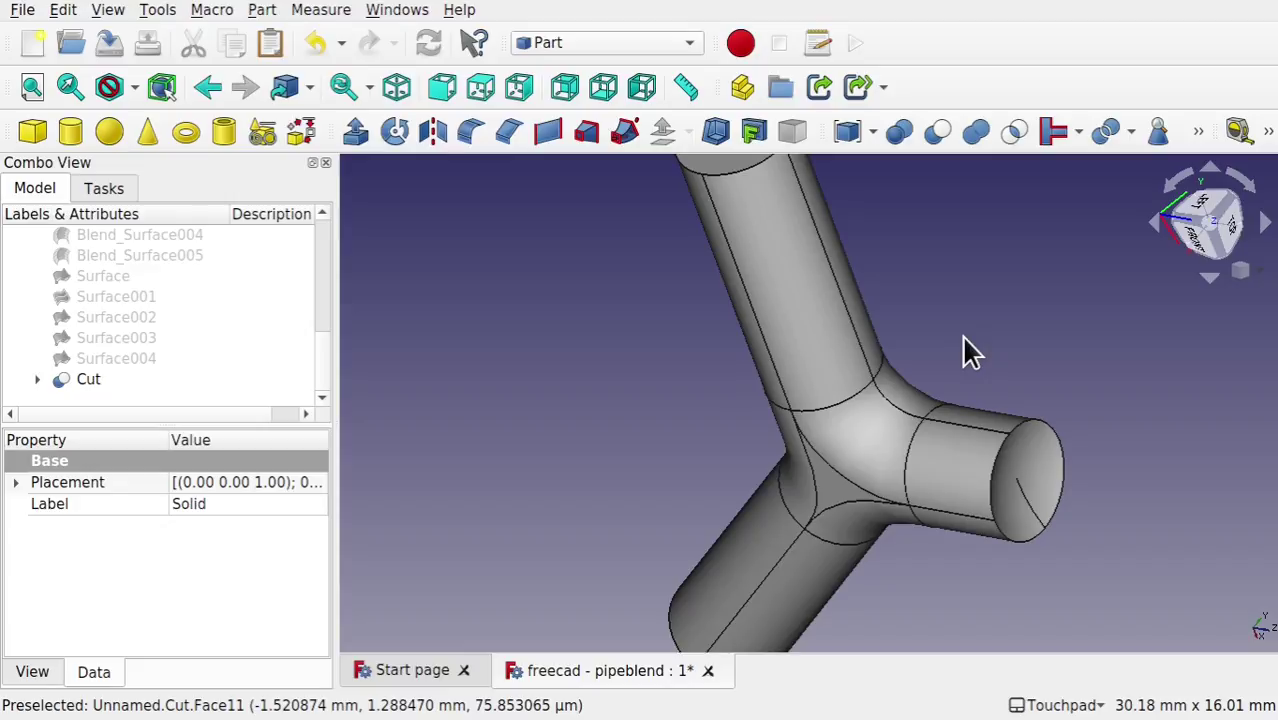
pyautogui.moveTo(962, 337); pyautogui.dragTo(984, 334, button='middle')
pyautogui.scroll(3, 803, 235)
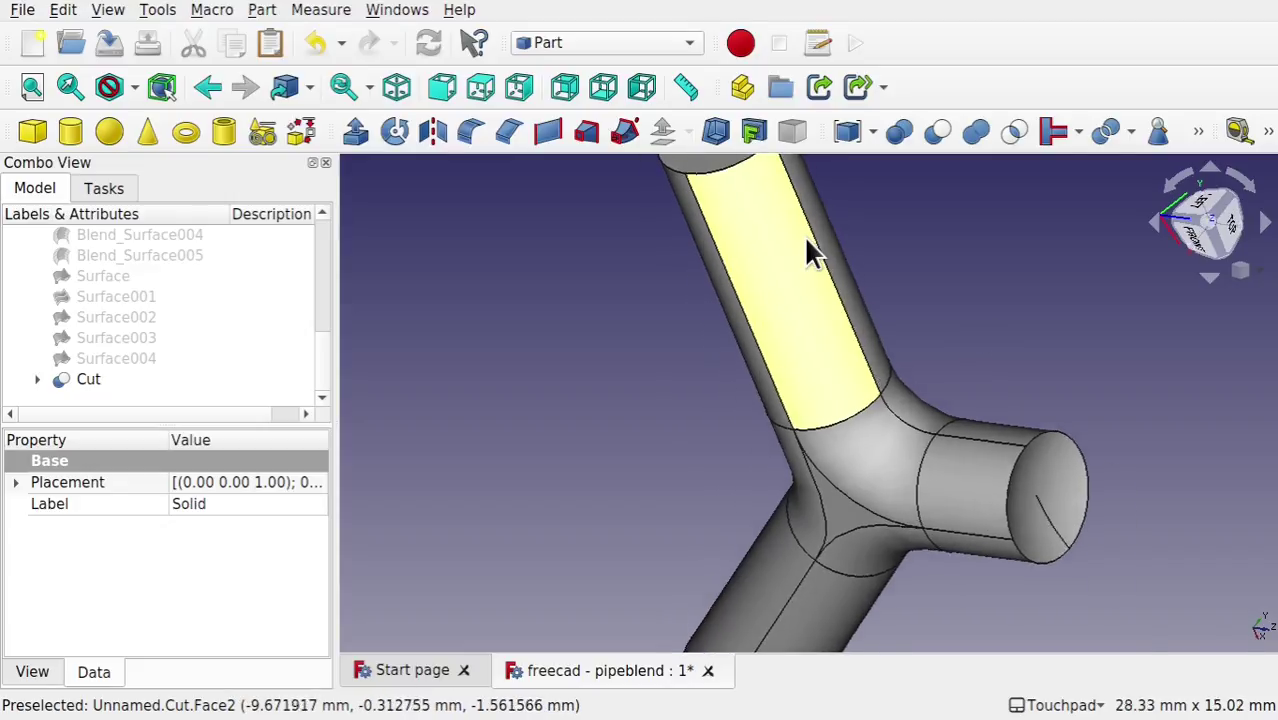
pyautogui.scroll(-3, 803, 235)
pyautogui.moveTo(790, 237); pyautogui.dragTo(755, 443, button='middle')
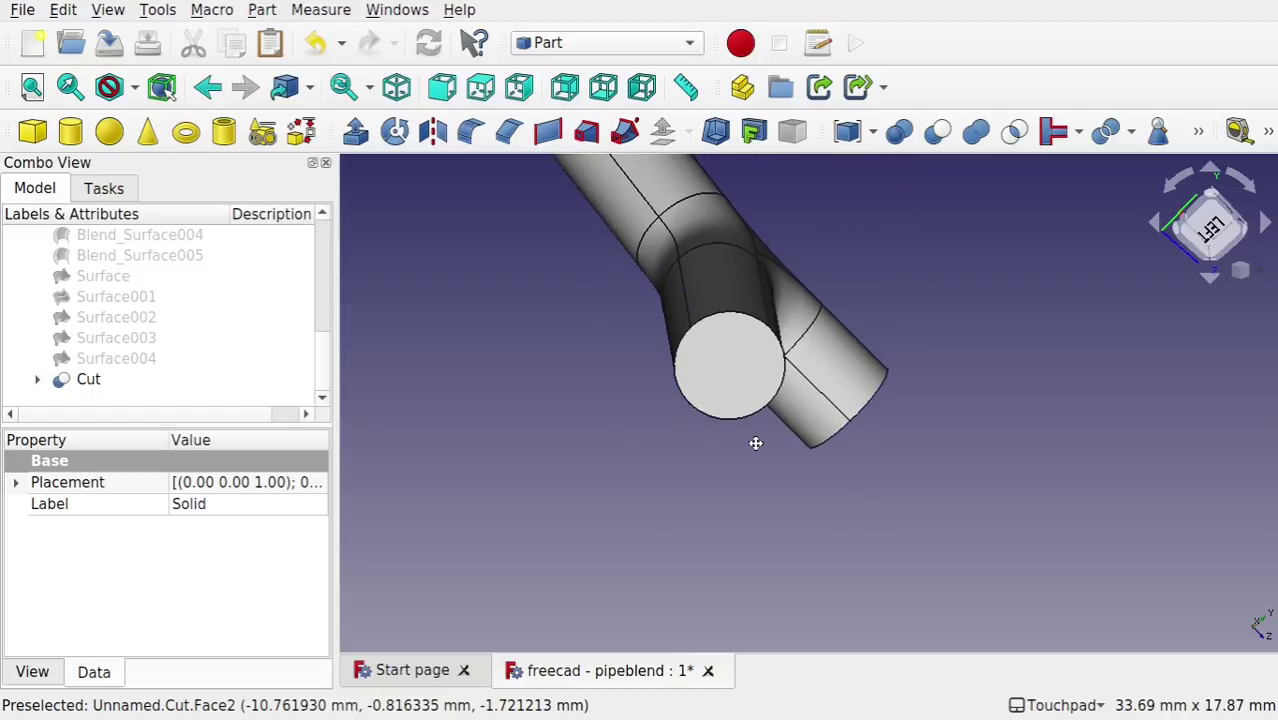
pyautogui.click(724, 364)
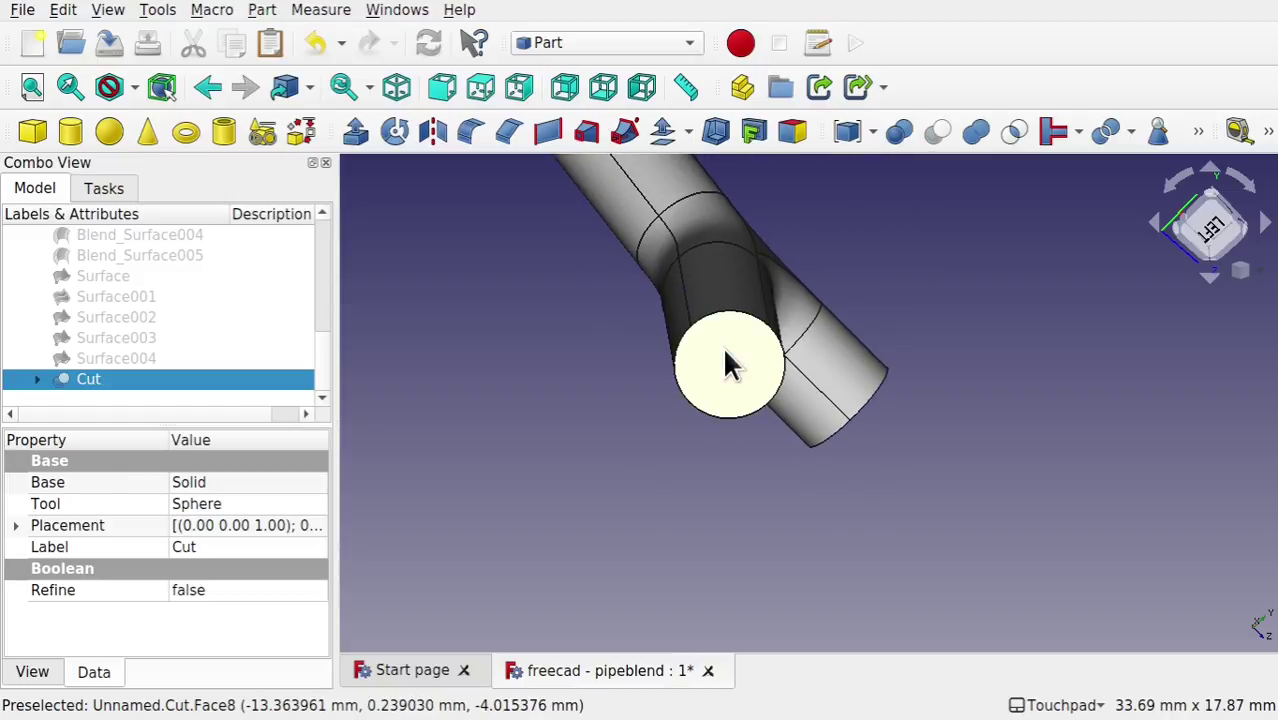
# Step: Try a 1 mm Pipe-mode Thickness on the cut shape and dismiss the BRep_API error
pyautogui.click(716, 130)
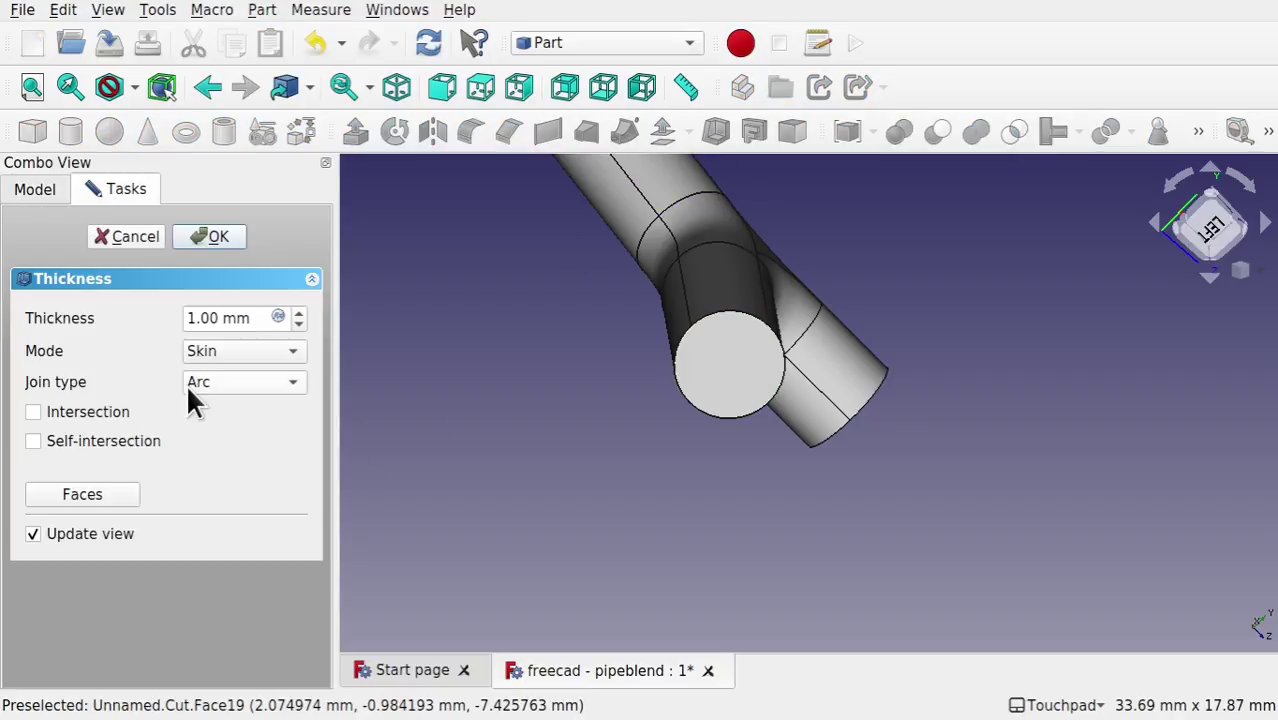
pyautogui.click(221, 348)
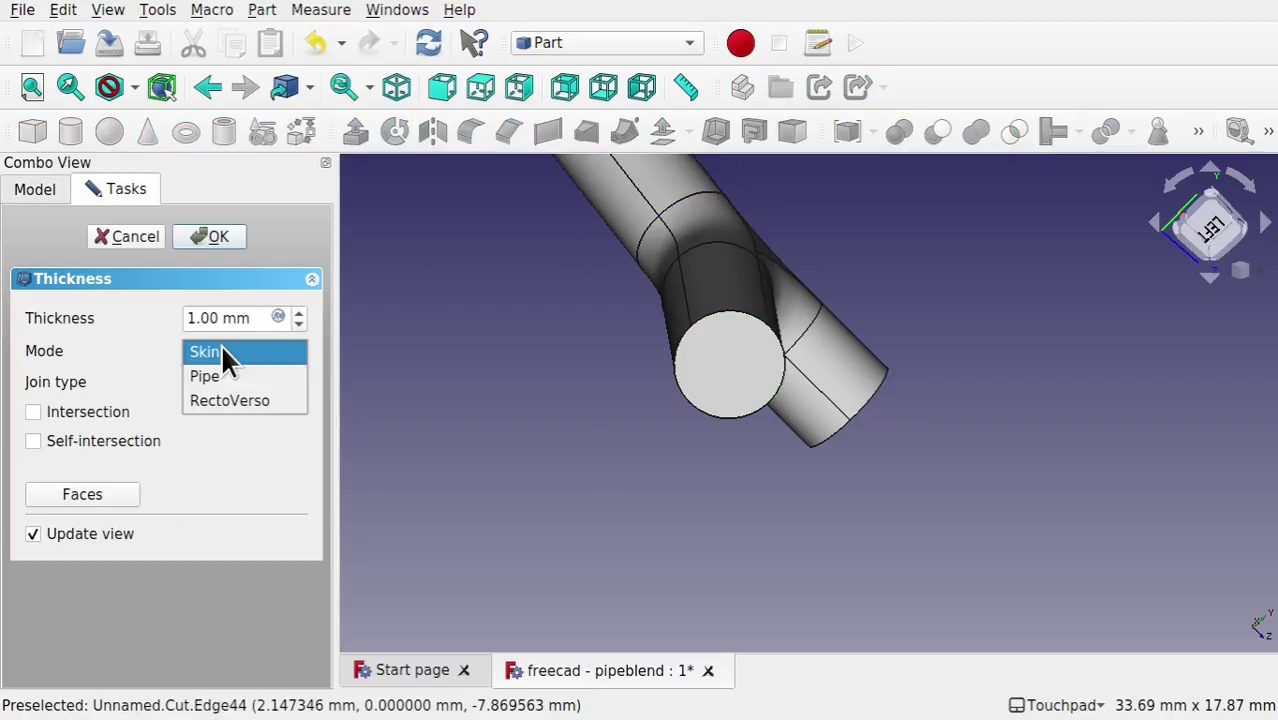
pyautogui.click(218, 374)
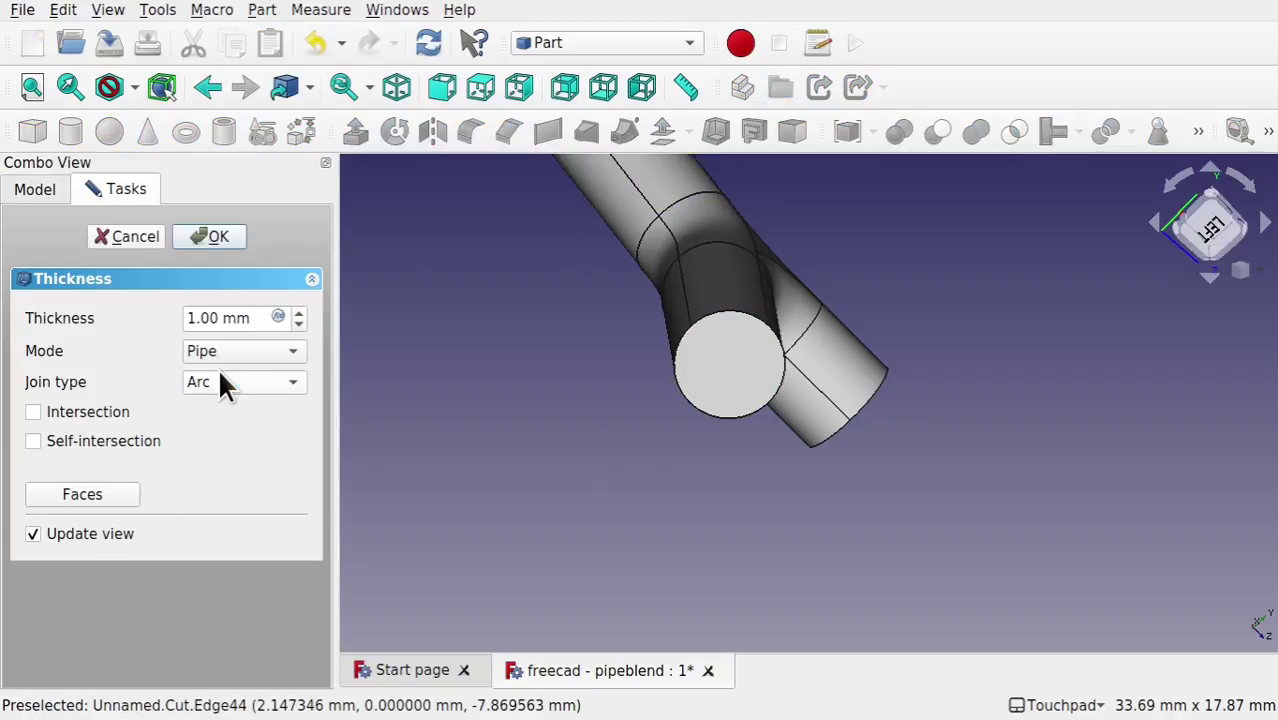
pyautogui.click(215, 236)
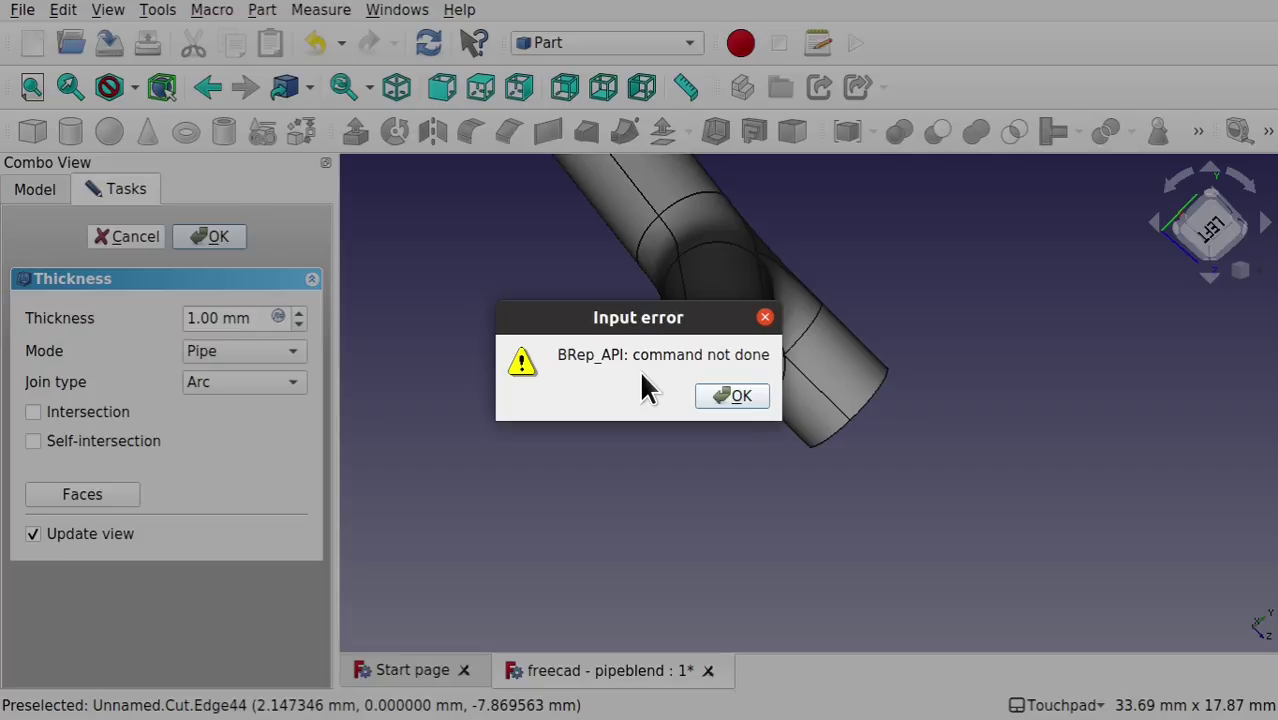
pyautogui.press('Return')
pyautogui.scroll(-2, 576, 371)
pyautogui.moveTo(650, 379); pyautogui.dragTo(749, 540, button='middle')
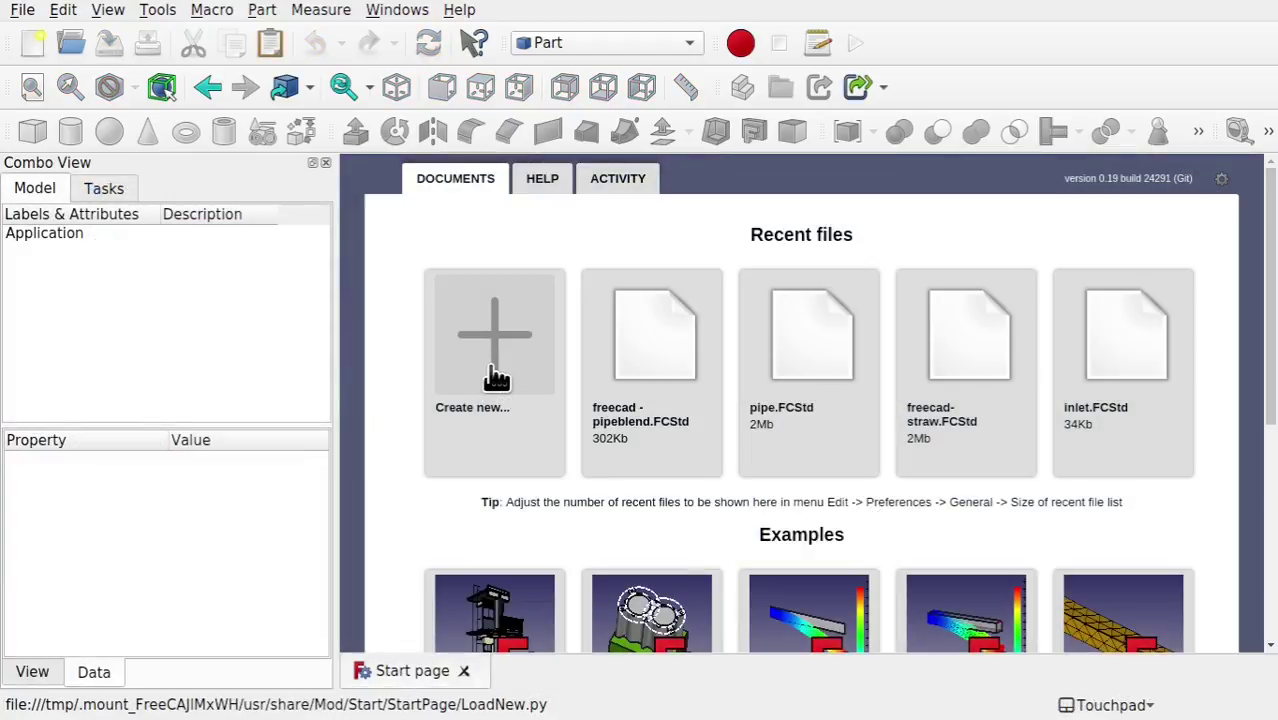
# Step: Create a new document containing a Part Tube with 4 mm inner radius
pyautogui.click(496, 378)
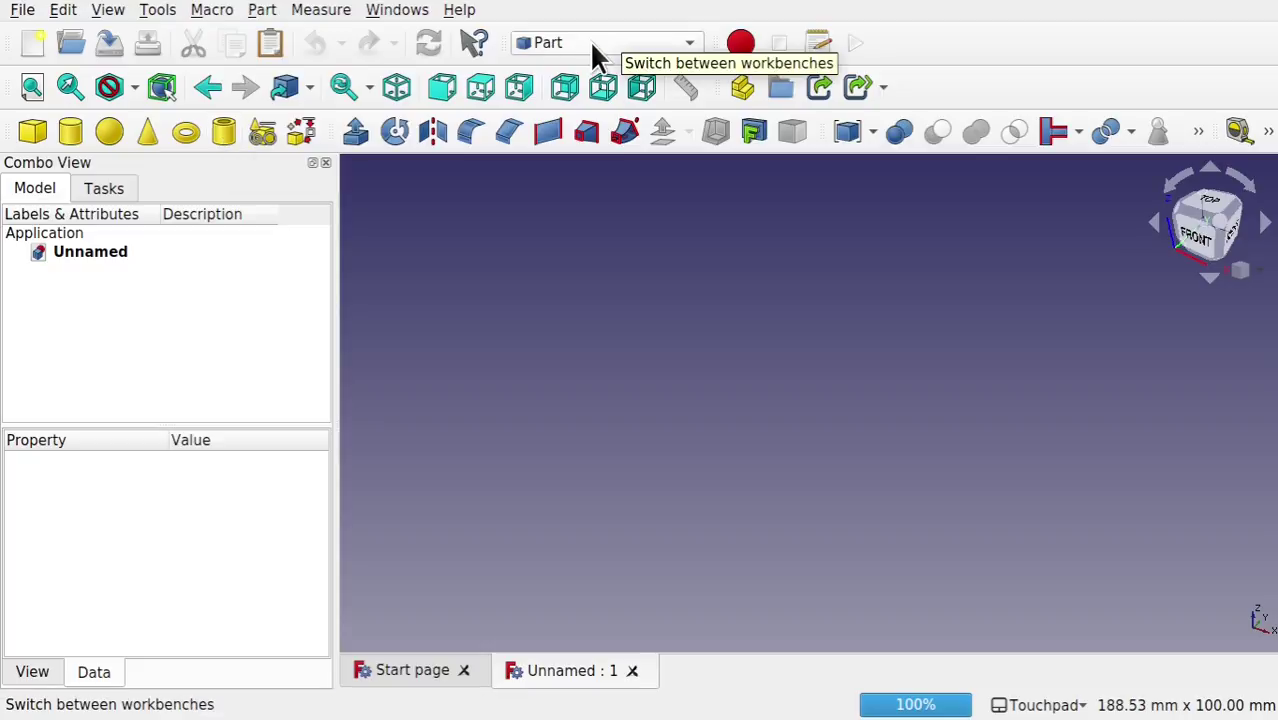
pyautogui.click(224, 139)
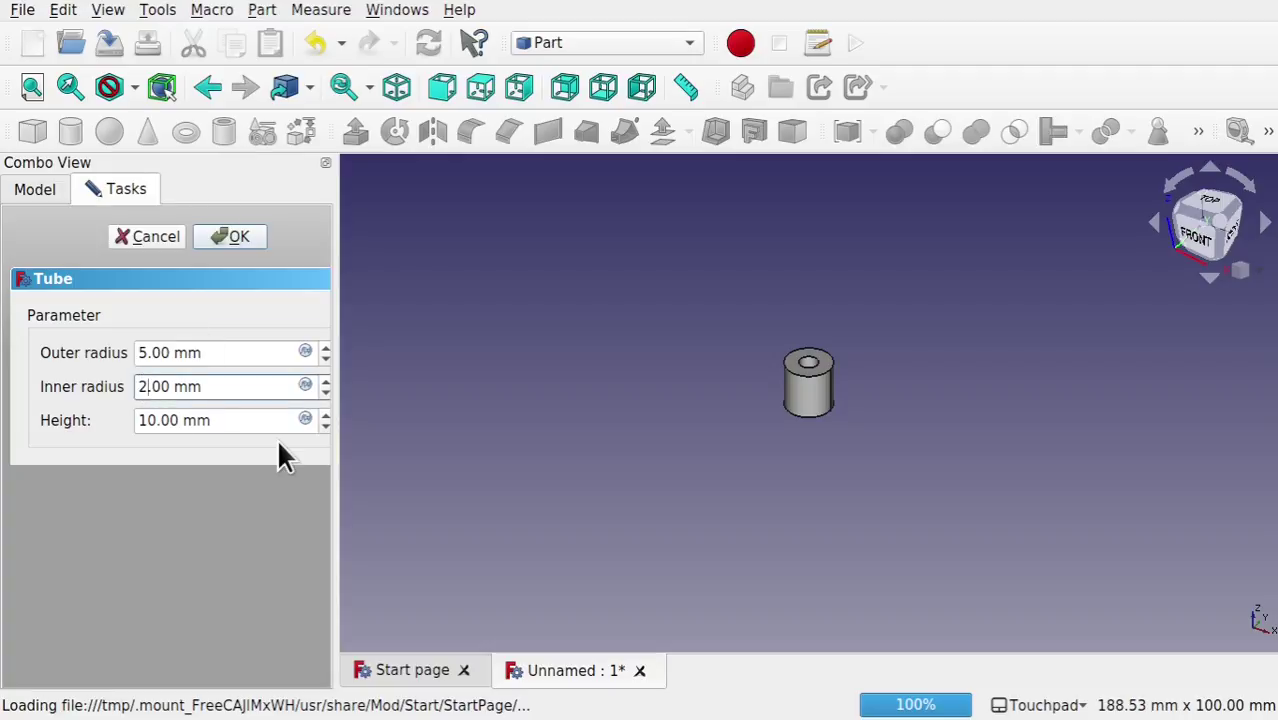
pyautogui.press('BackSpace')
pyautogui.write('4')
pyautogui.click(228, 237)
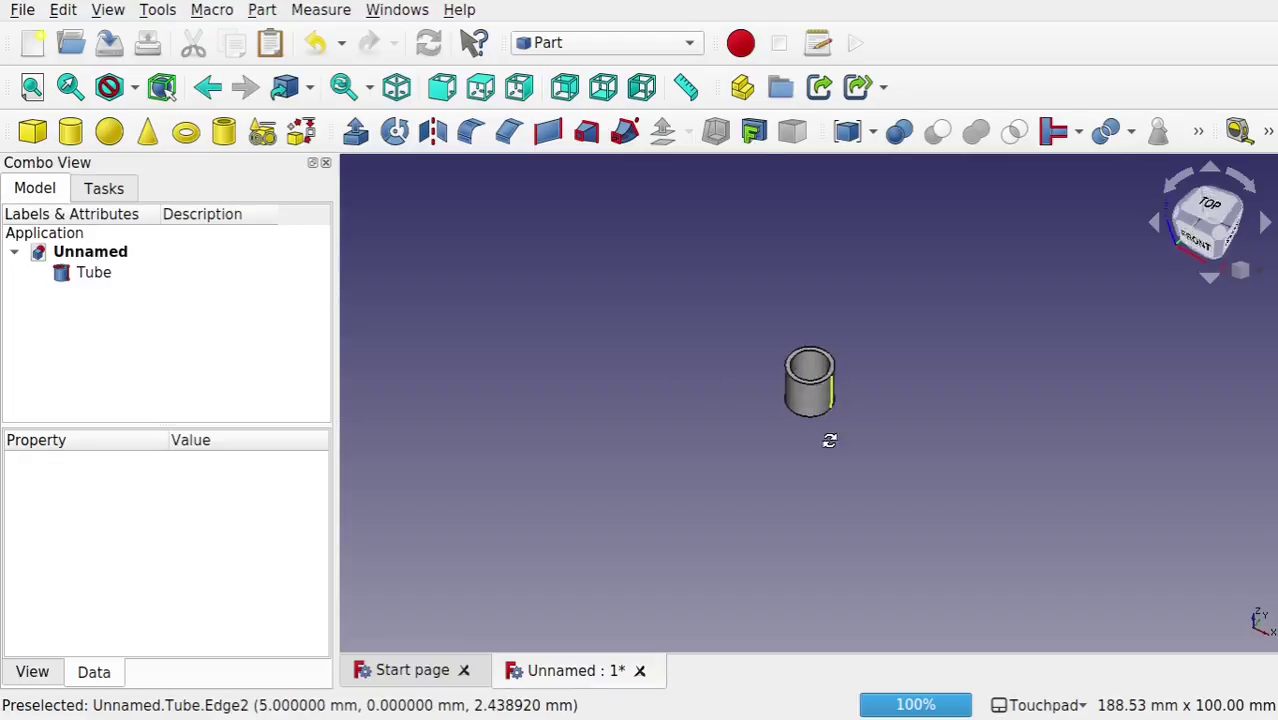
pyautogui.moveTo(829, 440); pyautogui.dragTo(867, 420, button='middle')
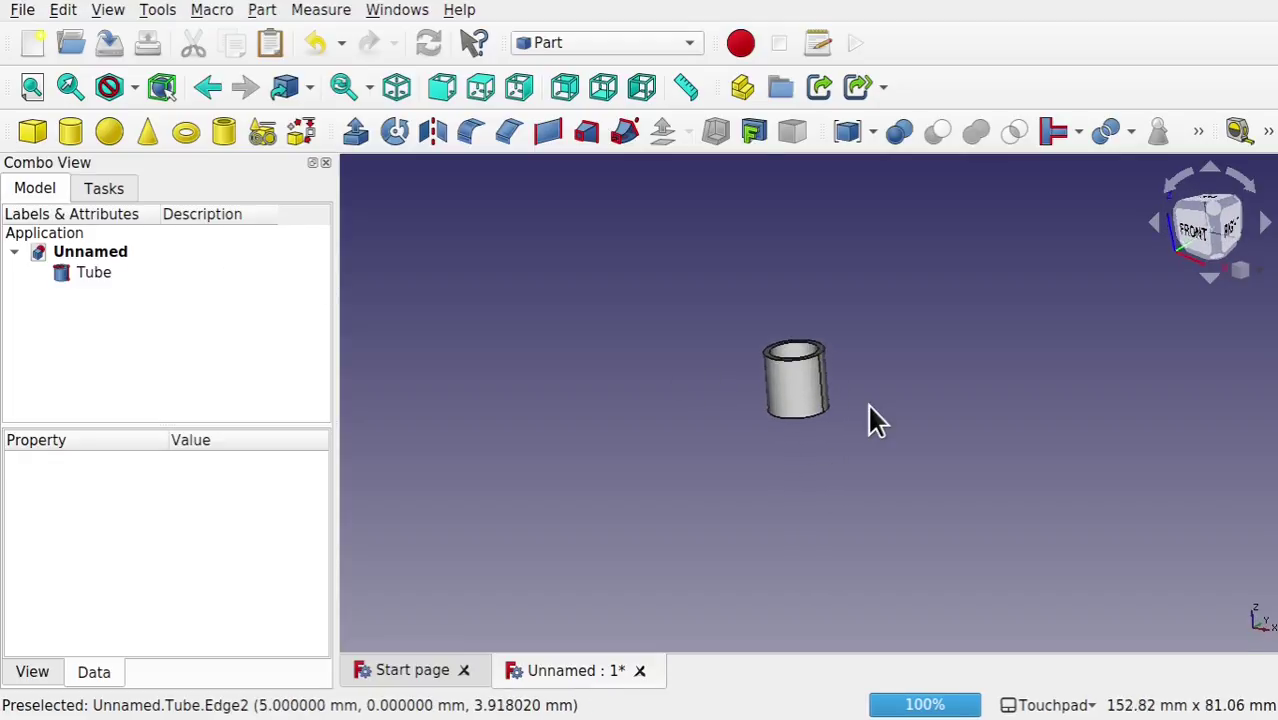
pyautogui.scroll(4, 867, 420)
# Step: Copy the tube and paste it twice, creating Tube001 and Tube002
pyautogui.click(92, 272)
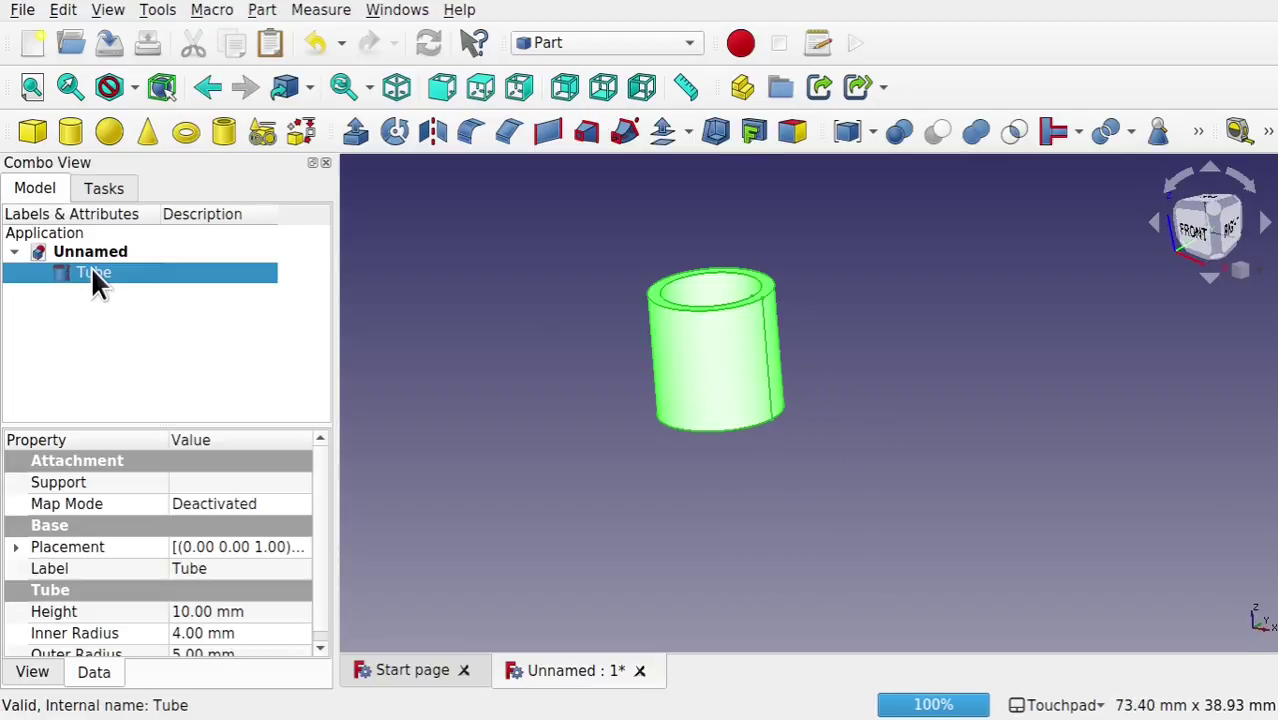
pyautogui.hotkey('ctrl', 'c')
pyautogui.hotkey('ctrl', 'v')
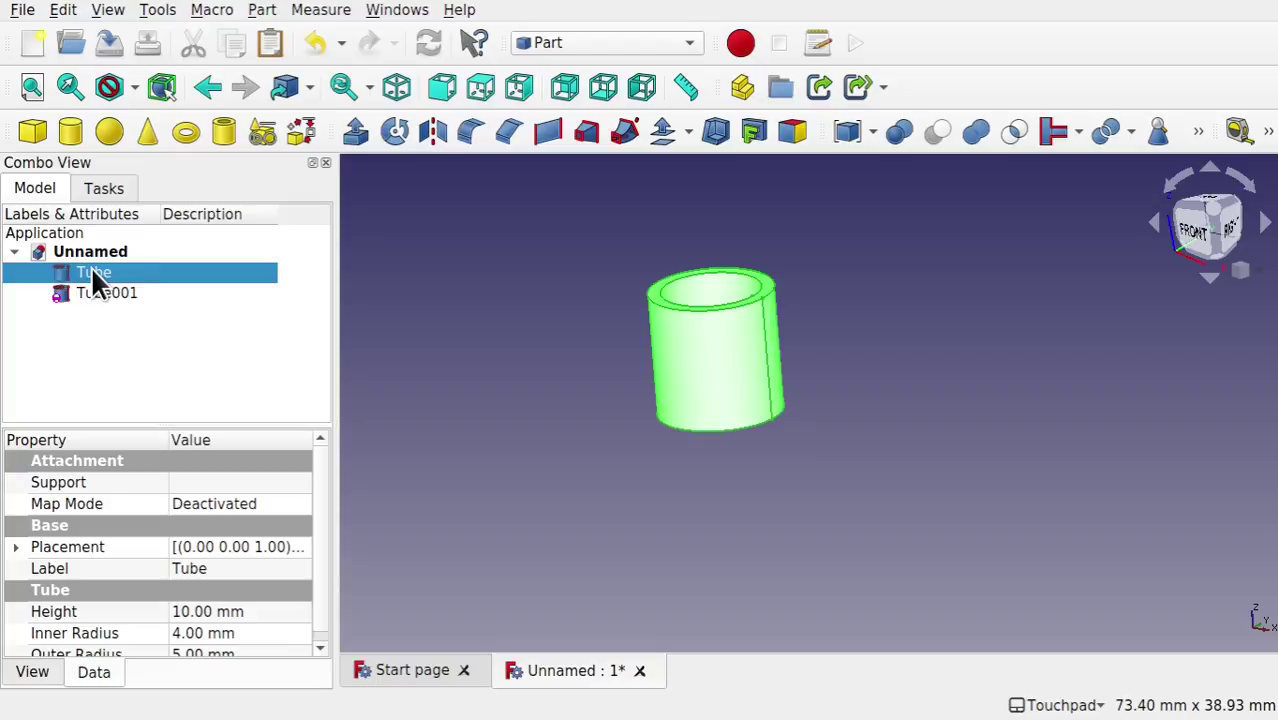
pyautogui.hotkey('ctrl', 'v')
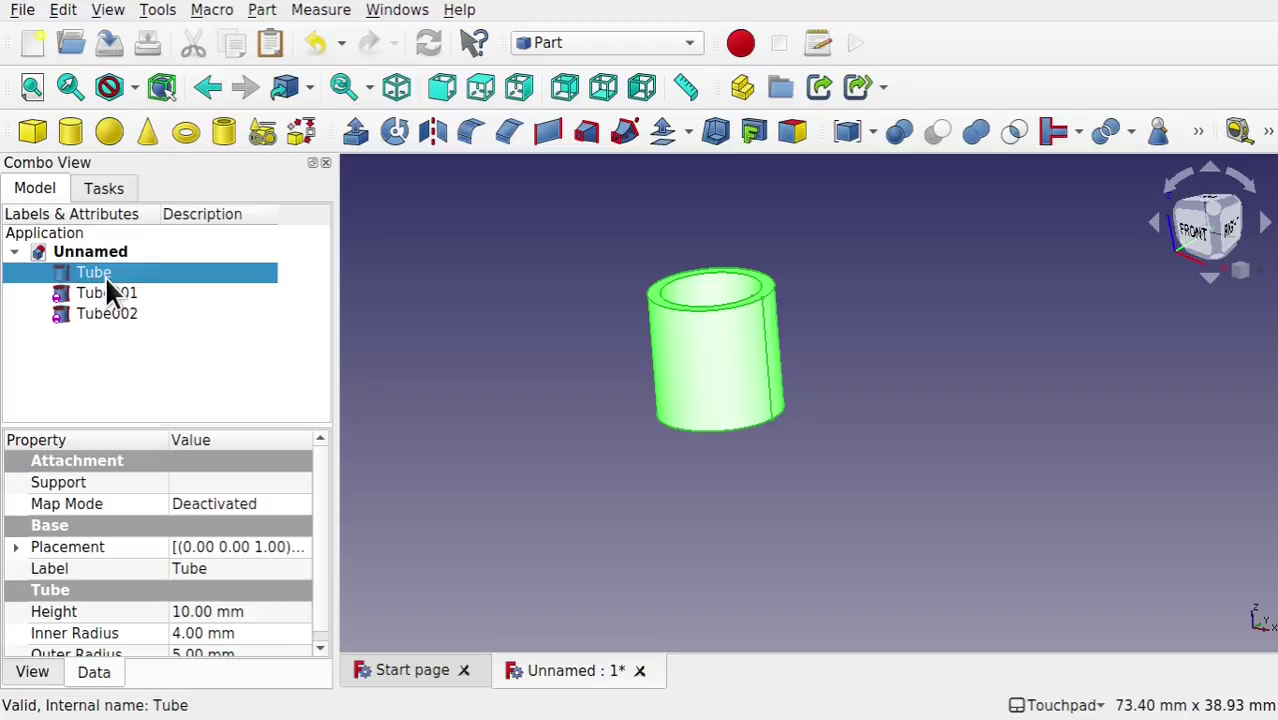
pyautogui.click(105, 292)
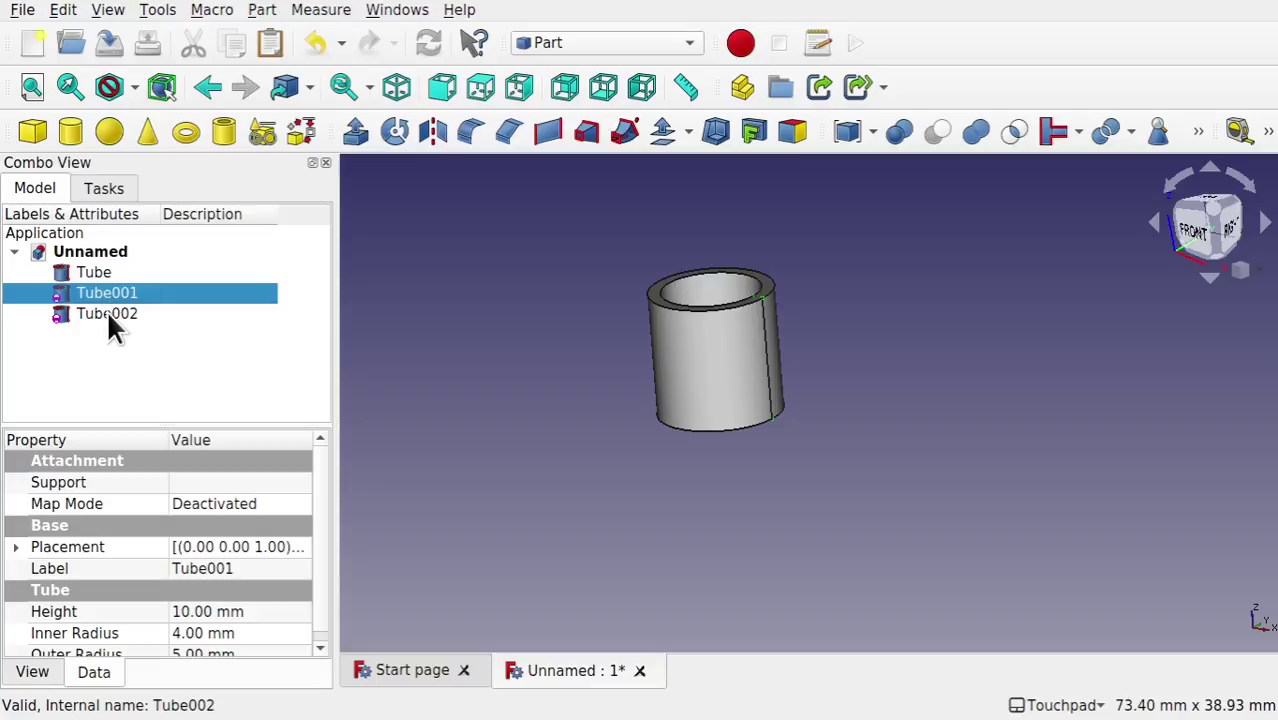
pyautogui.click(107, 313)
pyautogui.click(106, 290)
pyautogui.click(100, 272)
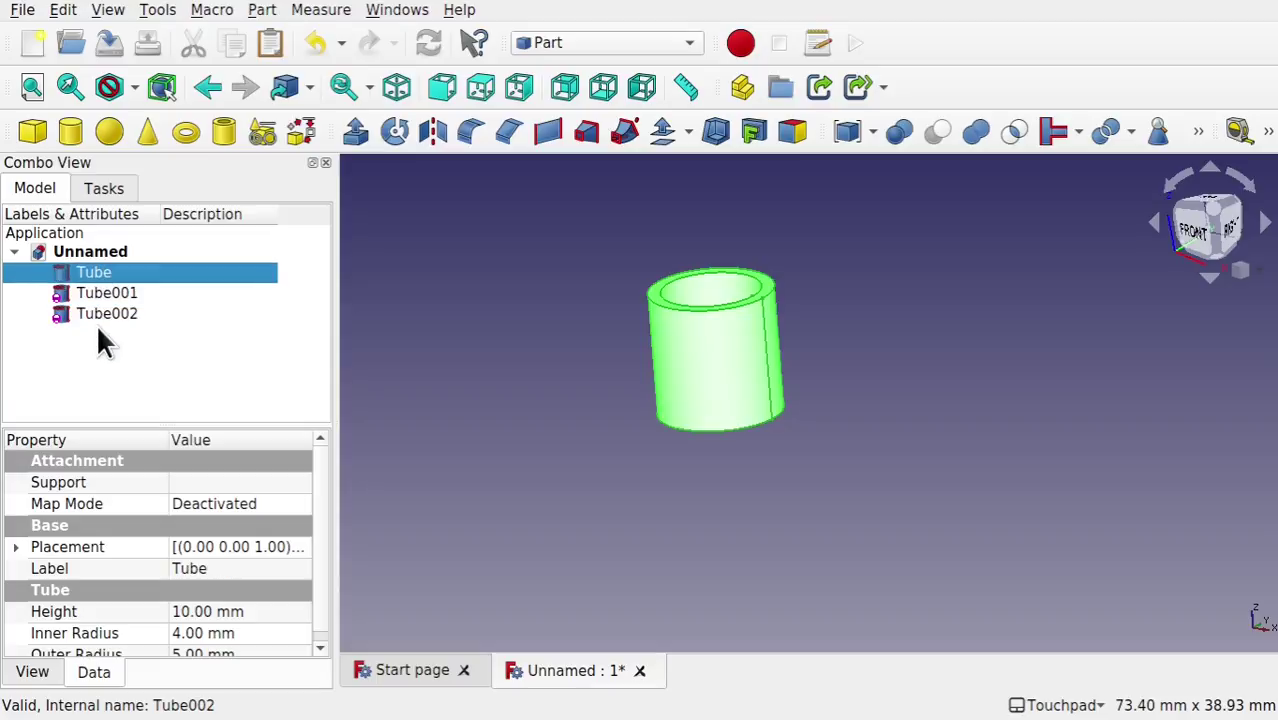
# Step: Rotate Tube001 by 68 degrees in front view and move it down to the right
pyautogui.click(98, 290)
pyautogui.rightClick(98, 290)
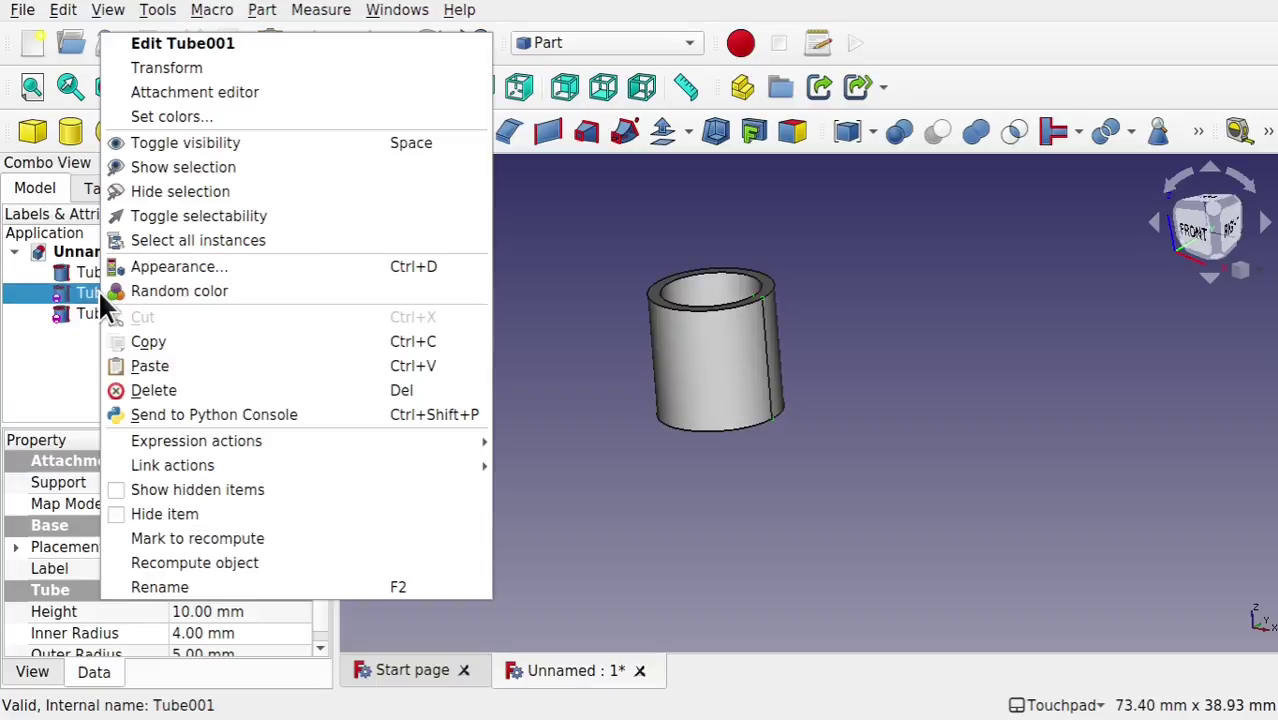
pyautogui.click(221, 67)
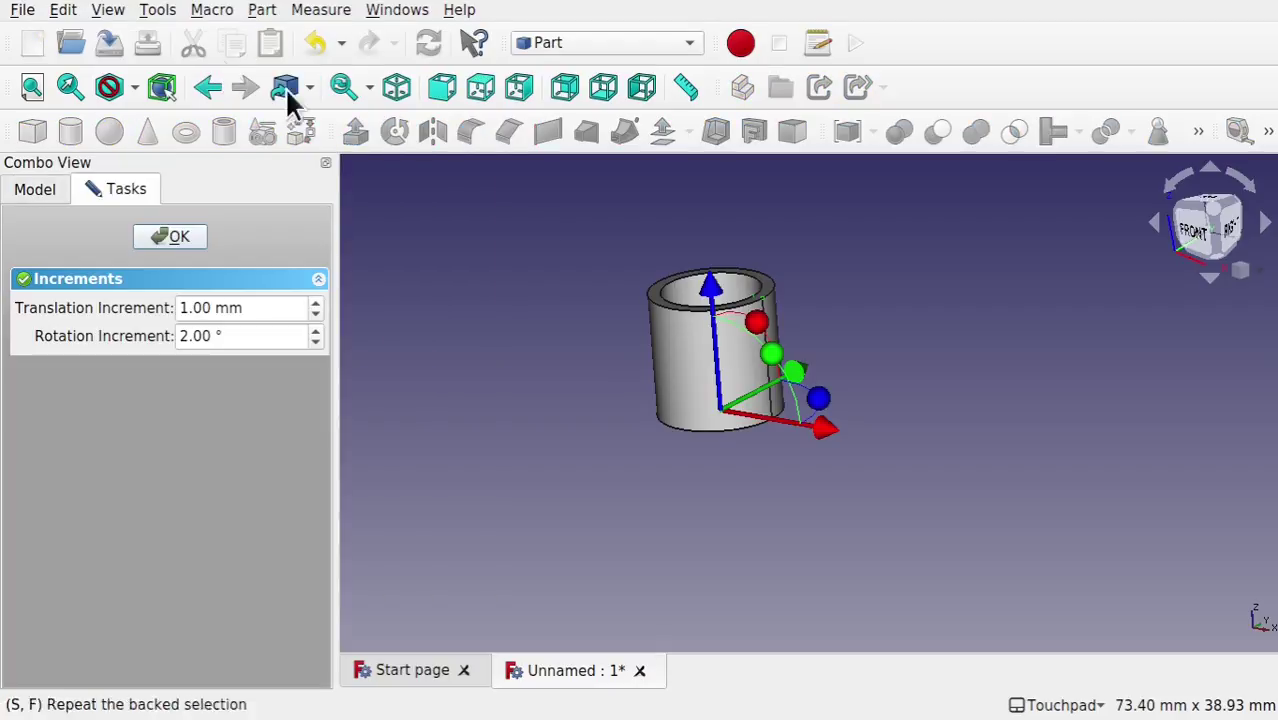
pyautogui.click(1196, 250)
pyautogui.moveTo(780, 350); pyautogui.dragTo(891, 582)
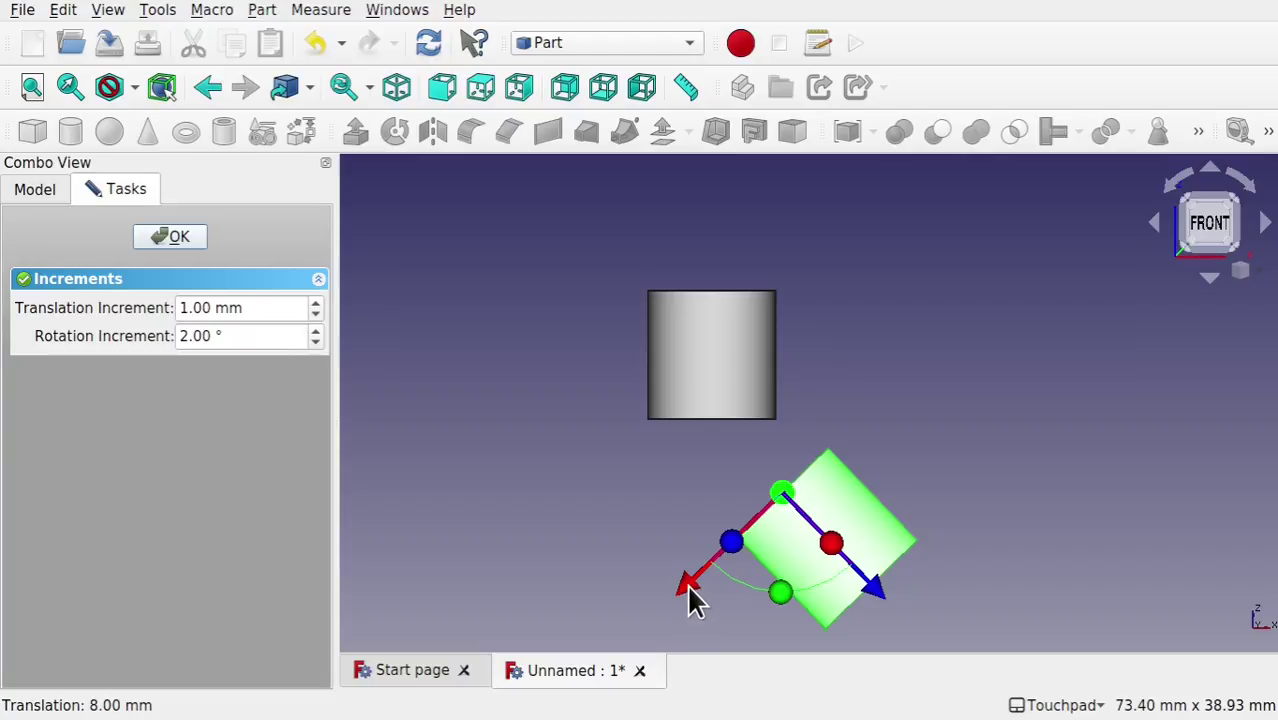
pyautogui.moveTo(691, 599); pyautogui.dragTo(687, 610)
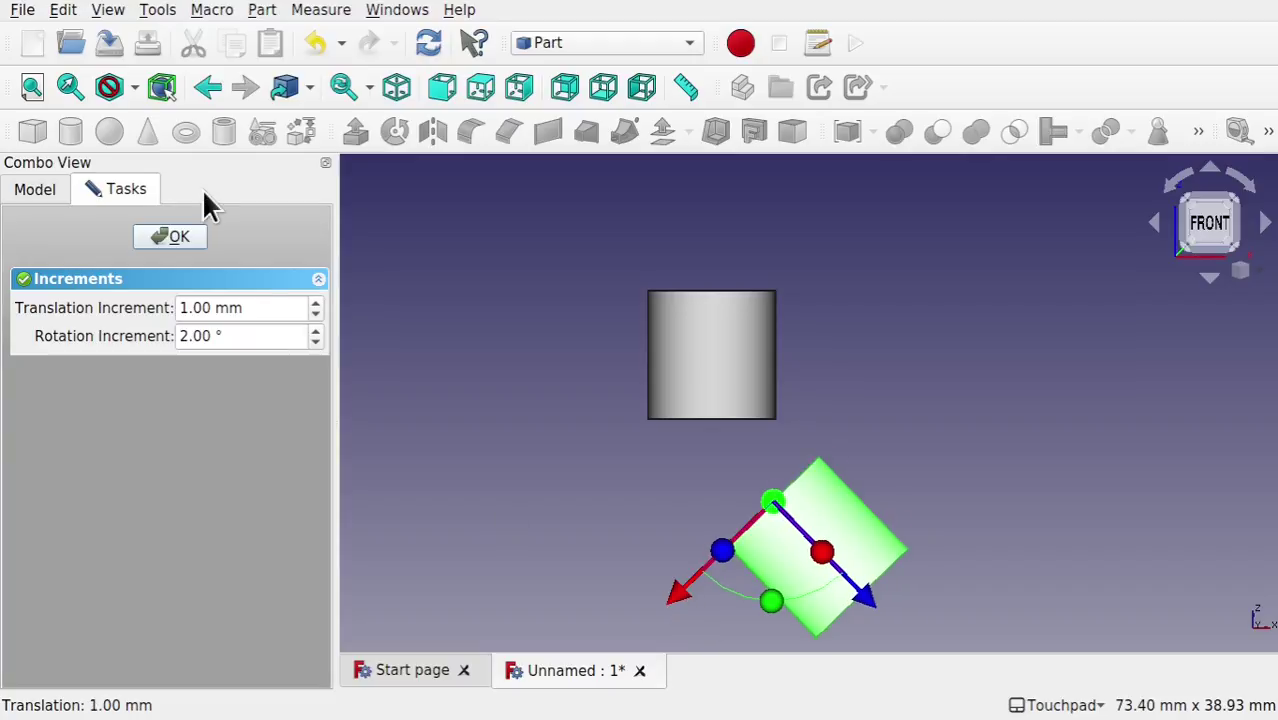
pyautogui.click(165, 238)
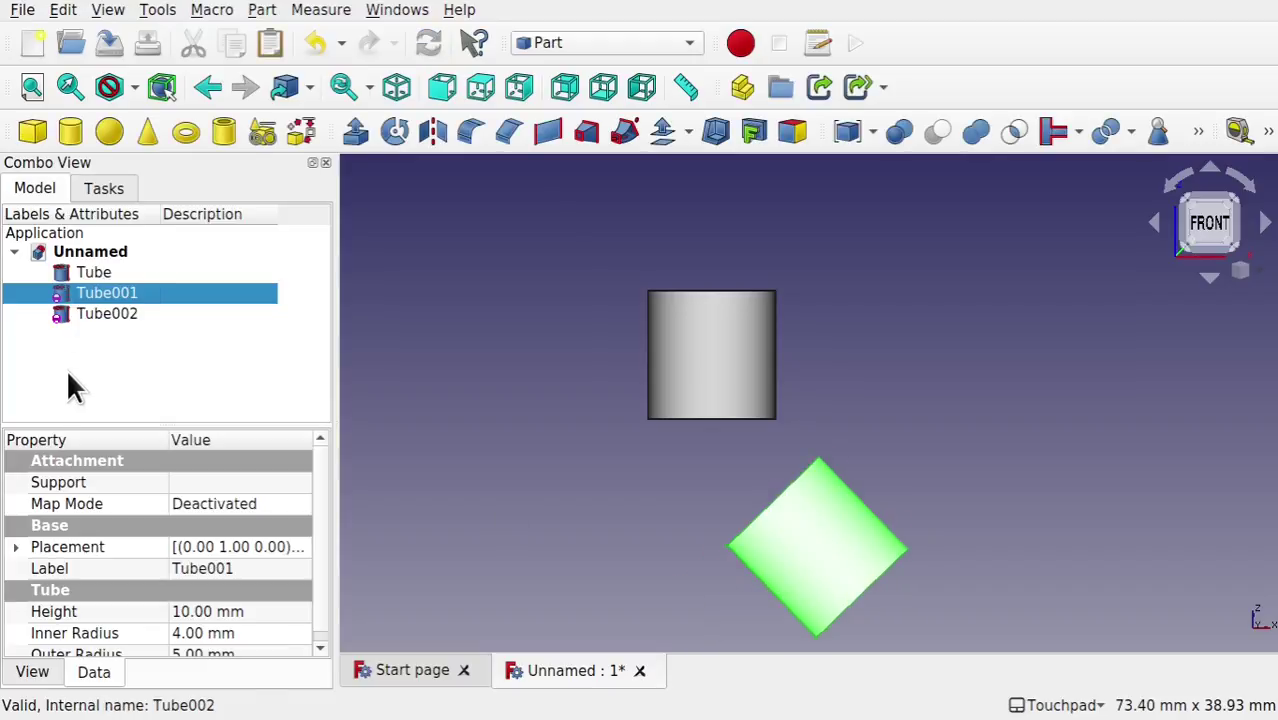
# Step: Move Tube002 to the lower left, tilt it 14 degrees and shift it 2 mm
pyautogui.click(117, 314)
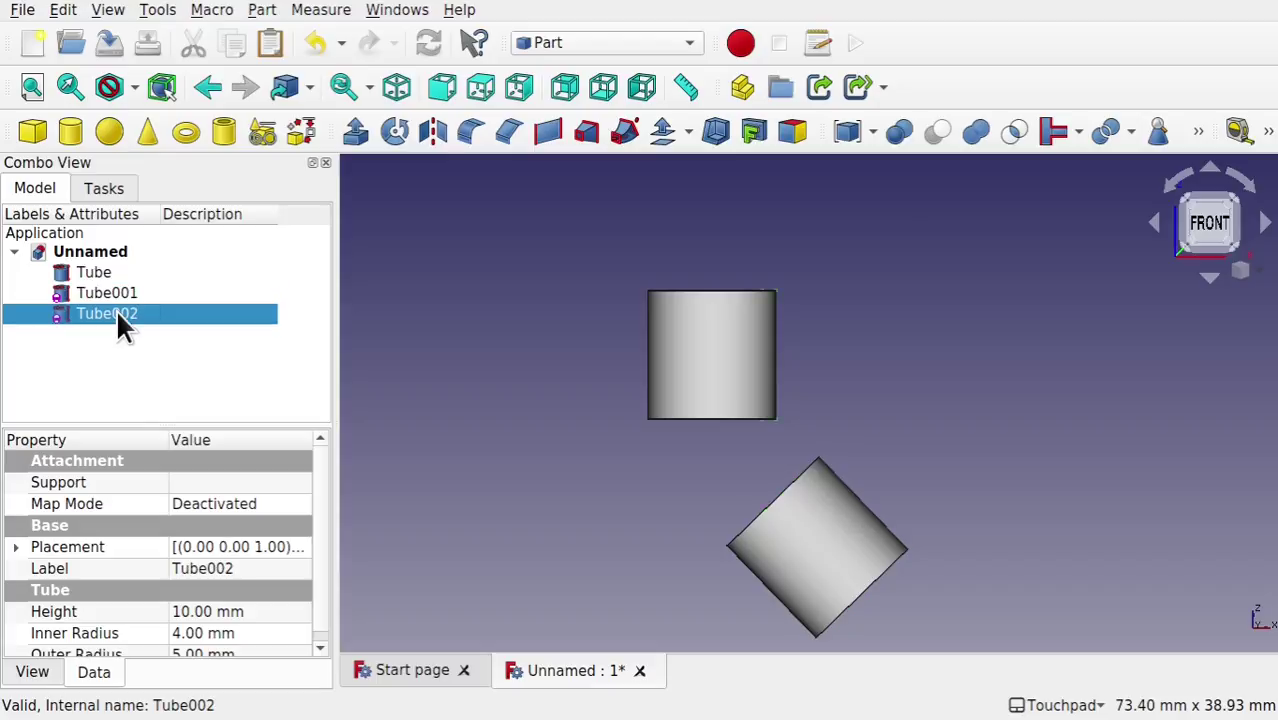
pyautogui.rightClick(116, 318)
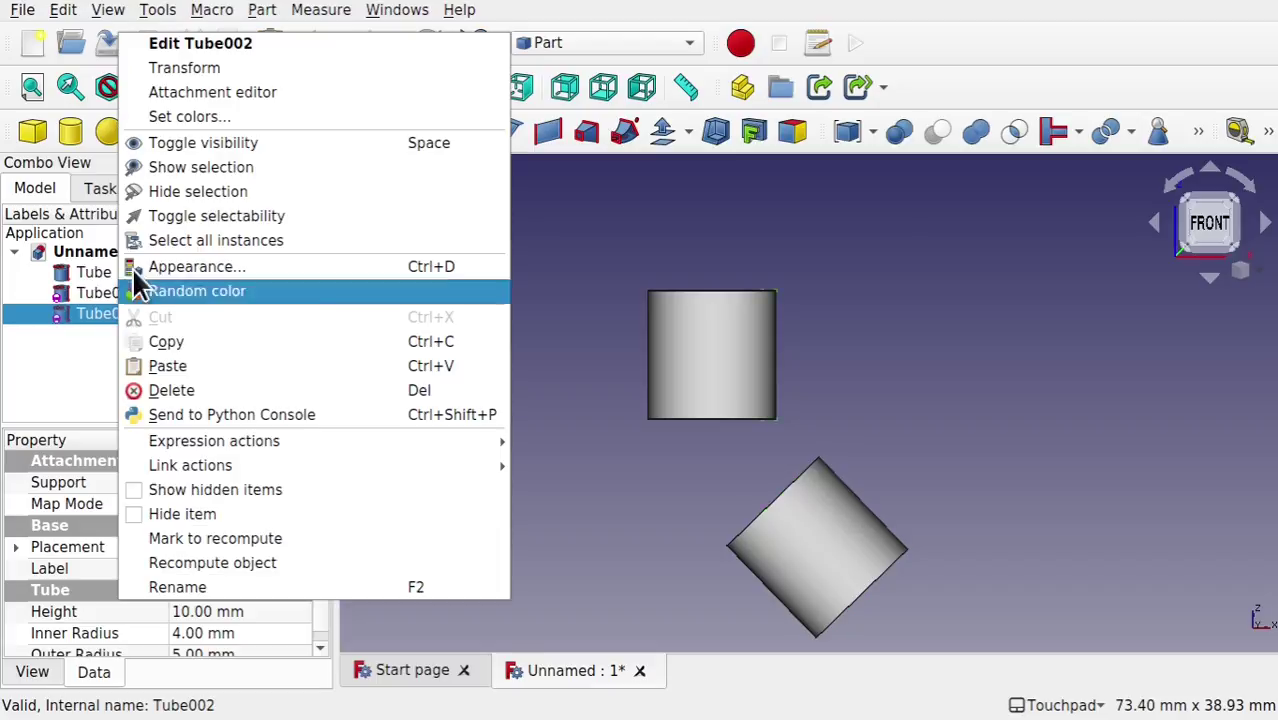
pyautogui.click(288, 68)
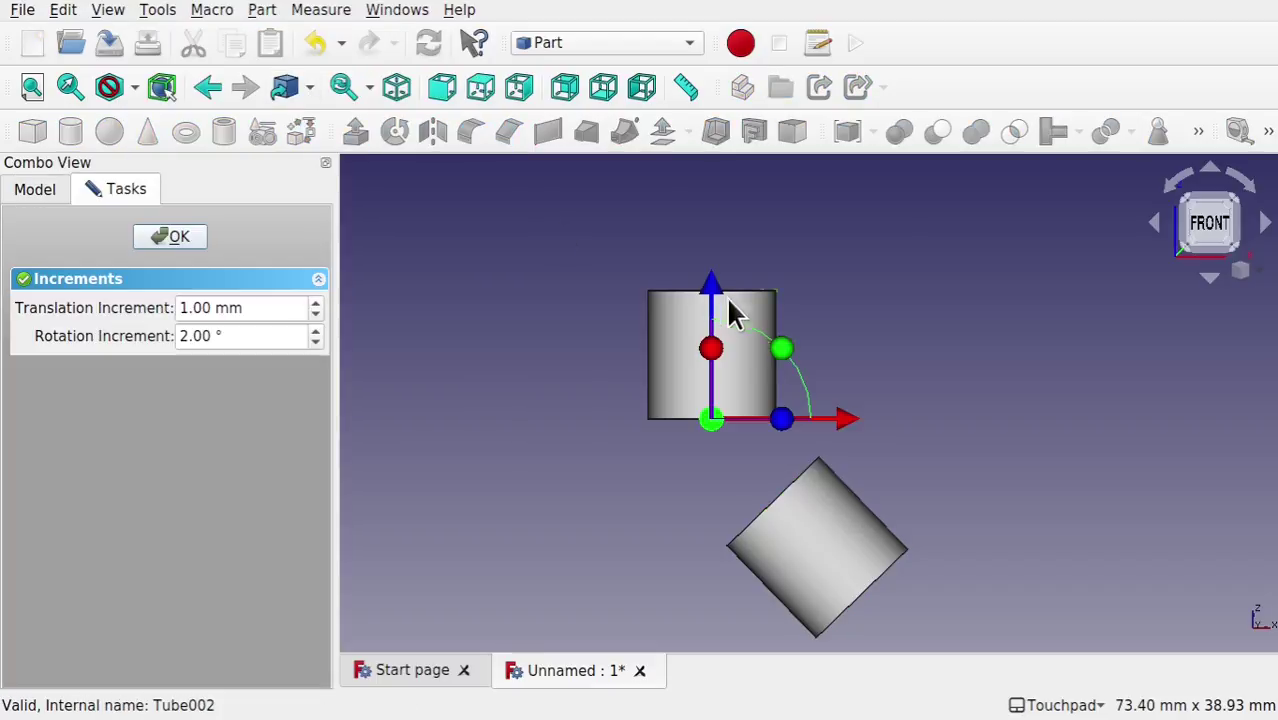
pyautogui.moveTo(780, 350); pyautogui.dragTo(537, 640)
pyautogui.moveTo(522, 562); pyautogui.dragTo(535, 518)
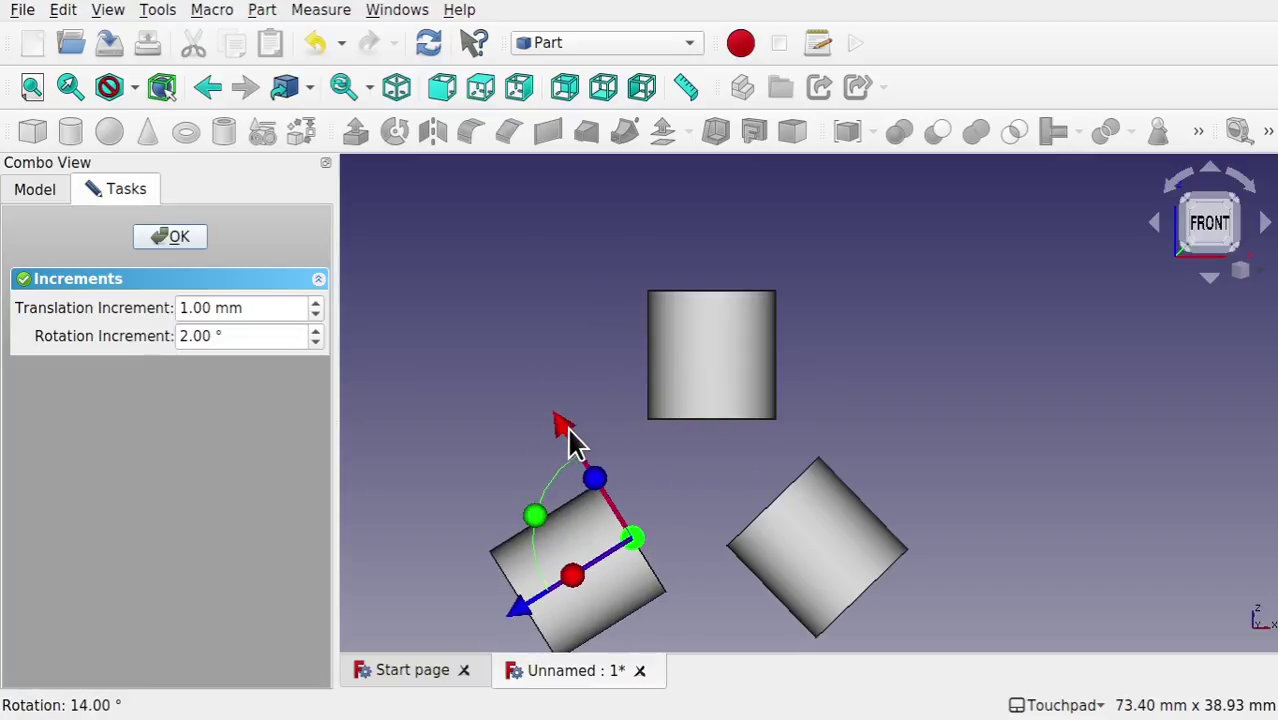
pyautogui.moveTo(568, 438); pyautogui.dragTo(558, 418)
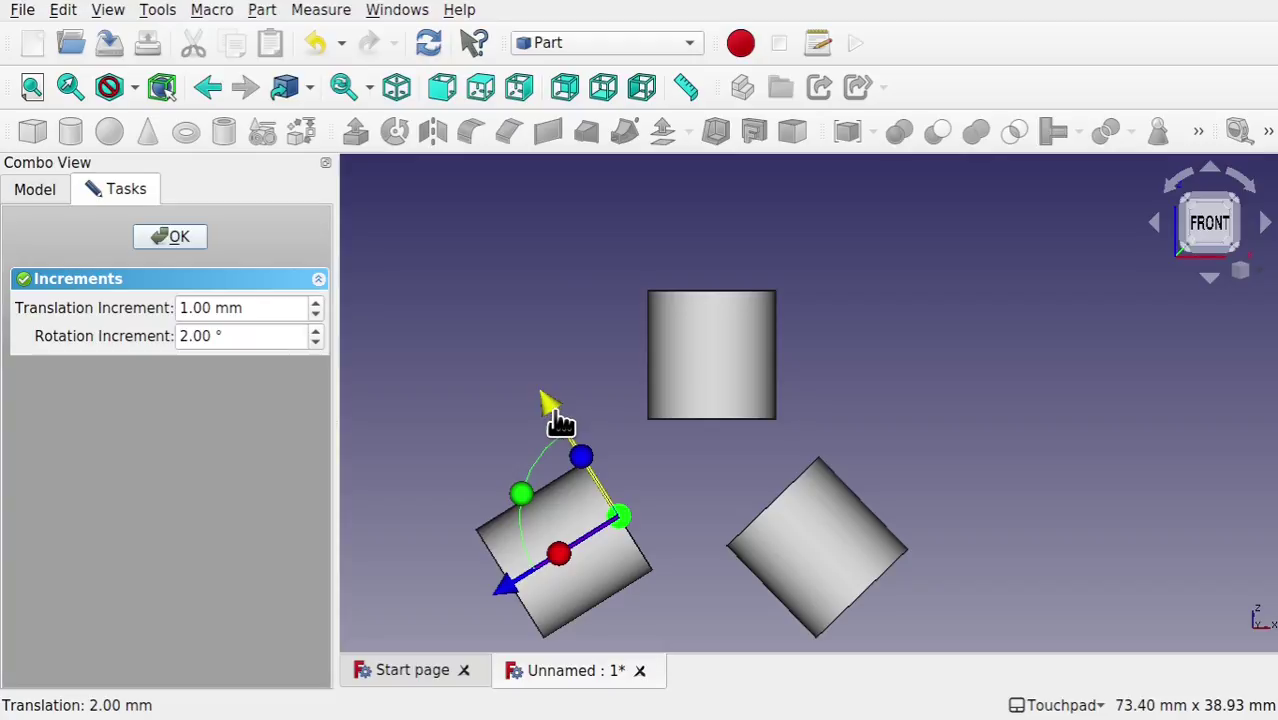
pyautogui.click(171, 237)
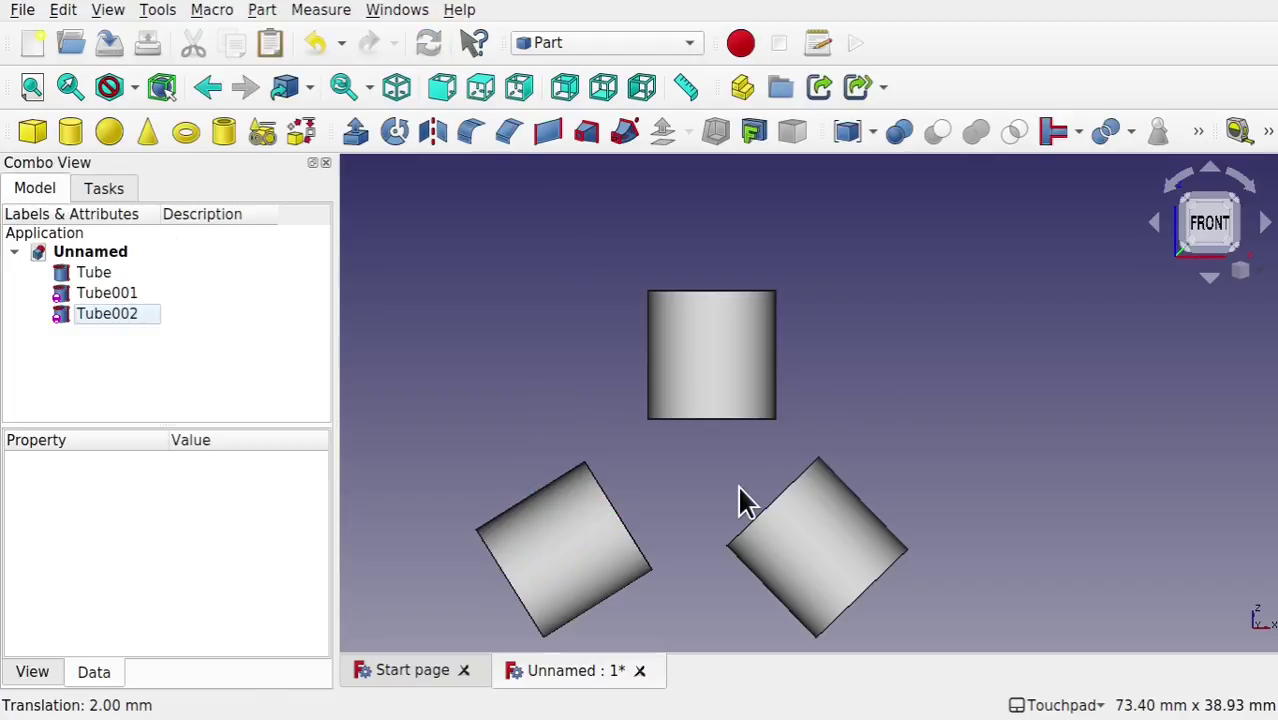
# Step: Rotate Tube001 back 14 degrees and shift it 2 mm along its axis
pyautogui.click(80, 296)
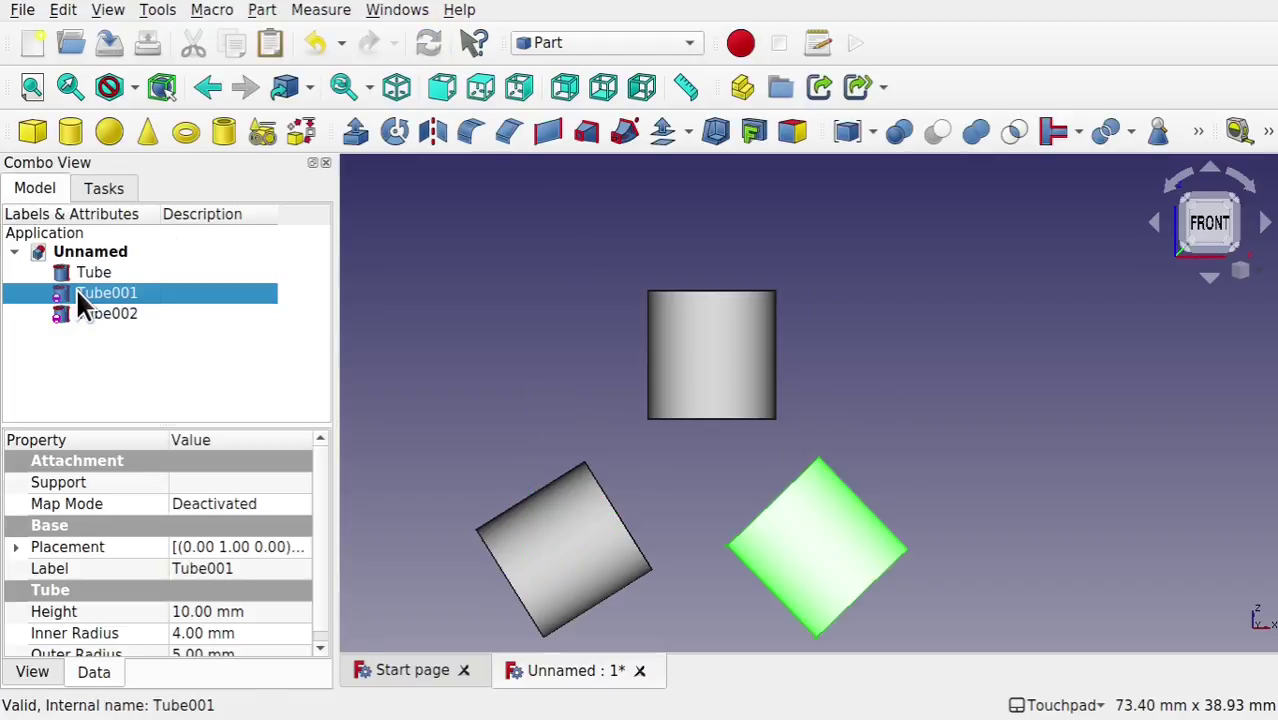
pyautogui.rightClick(78, 292)
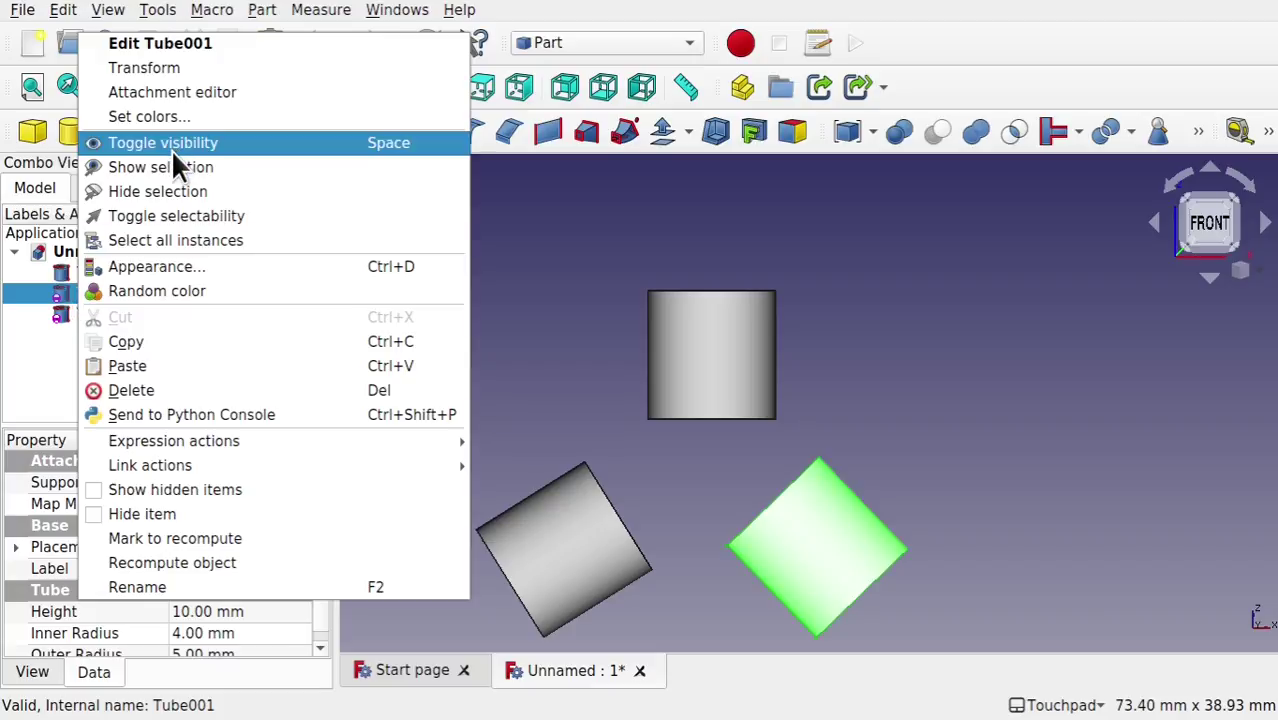
pyautogui.click(186, 66)
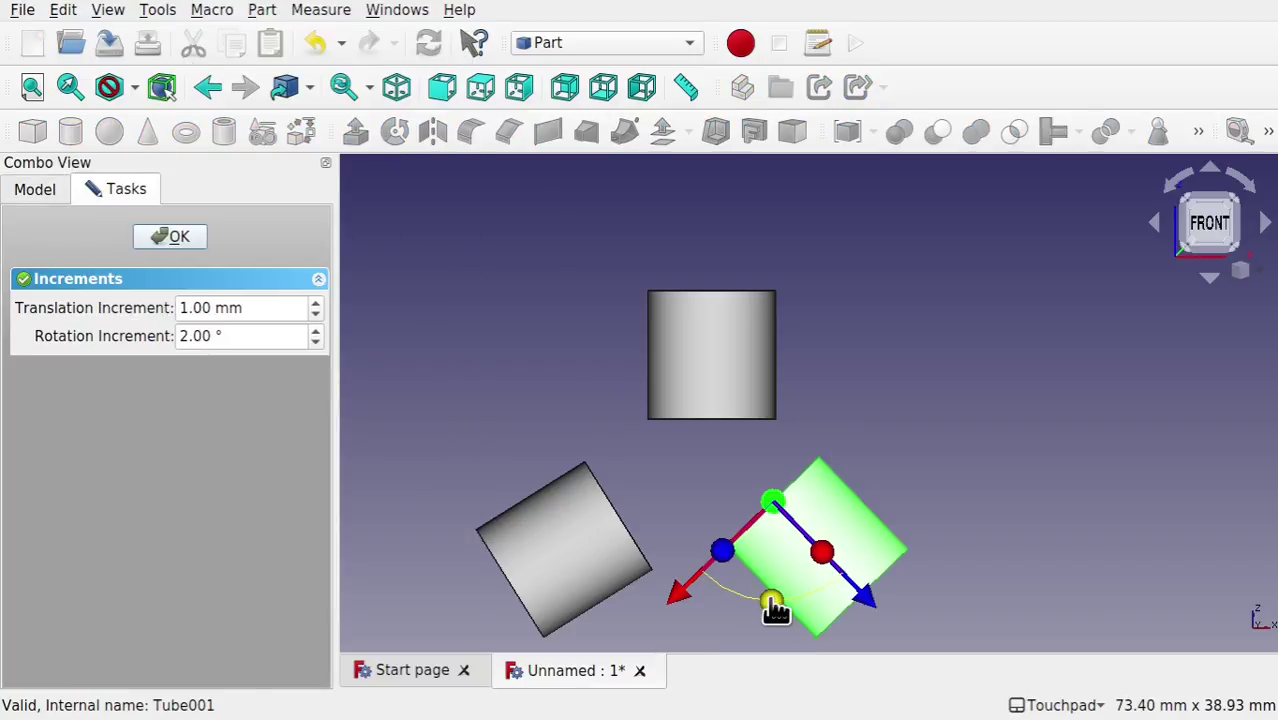
pyautogui.moveTo(771, 600); pyautogui.dragTo(798, 604)
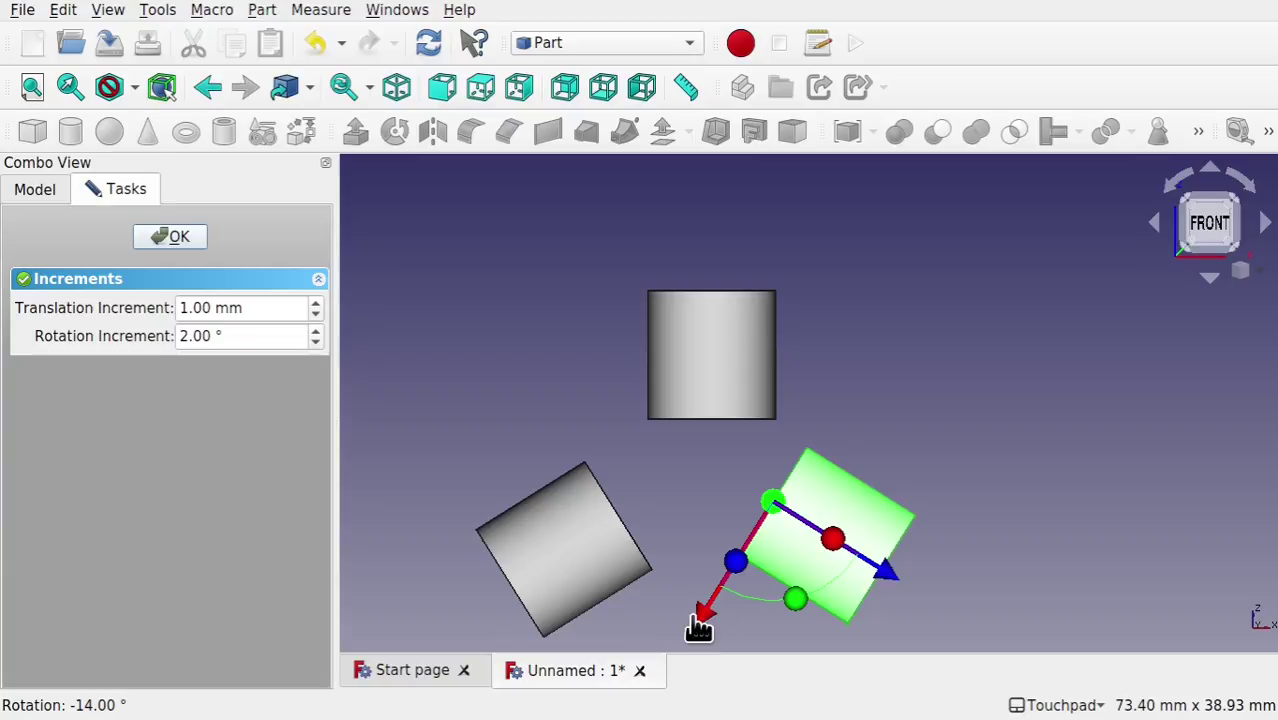
pyautogui.moveTo(699, 622); pyautogui.dragTo(696, 632)
pyautogui.click(170, 236)
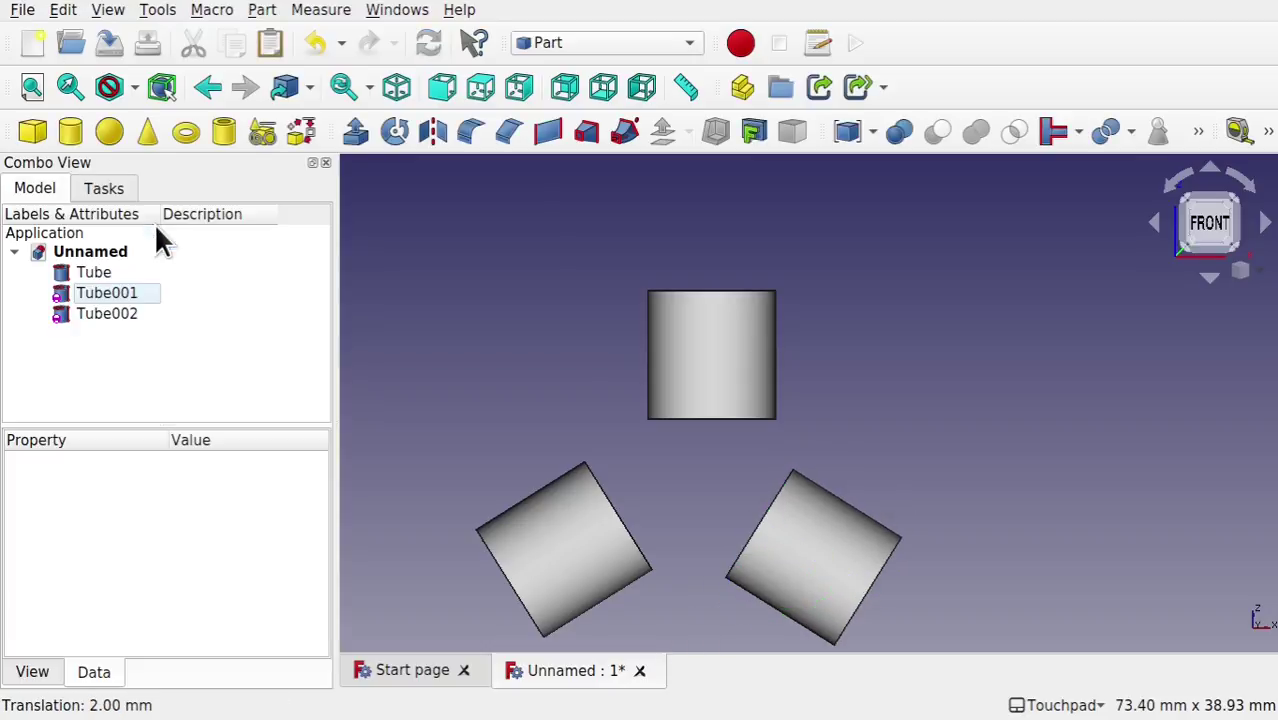
pyautogui.keyDown('alt'); pyautogui.moveTo(878, 436); pyautogui.dragTo(667, 546); pyautogui.keyUp('alt')
# Step: Switch to the Curves workbench and select the upper tube's inner face
pyautogui.click(717, 450)
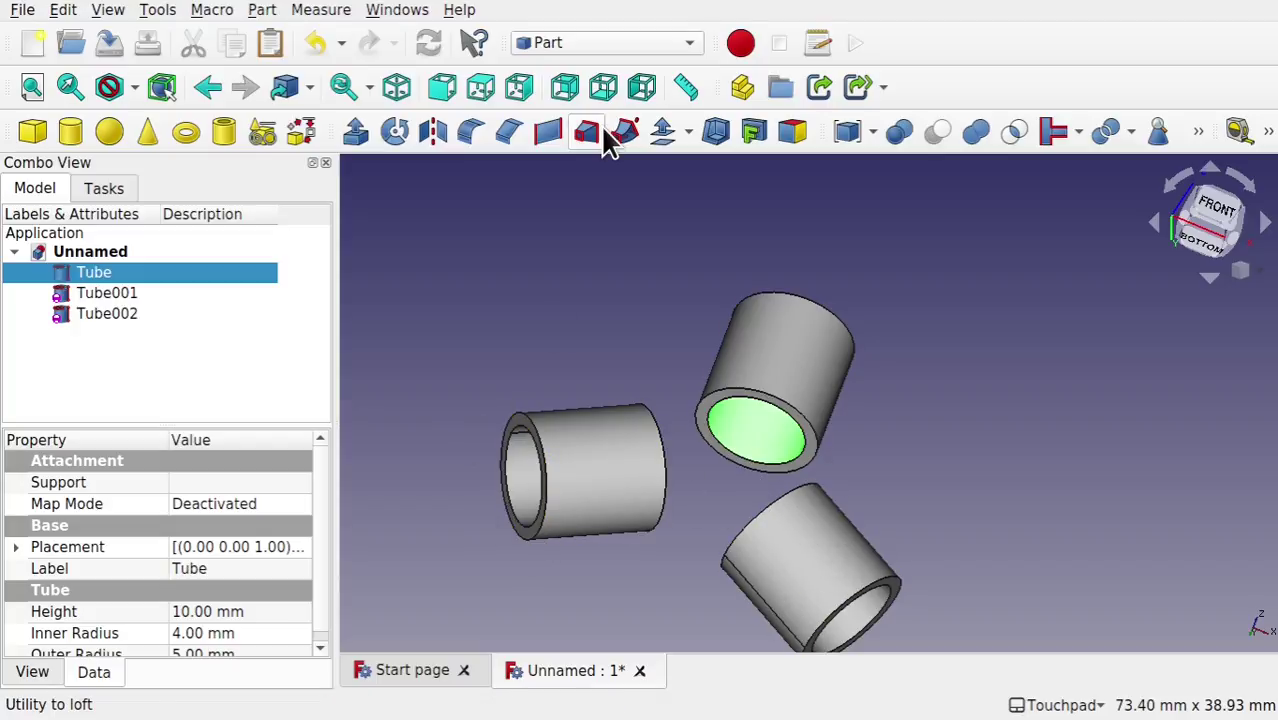
pyautogui.click(589, 43)
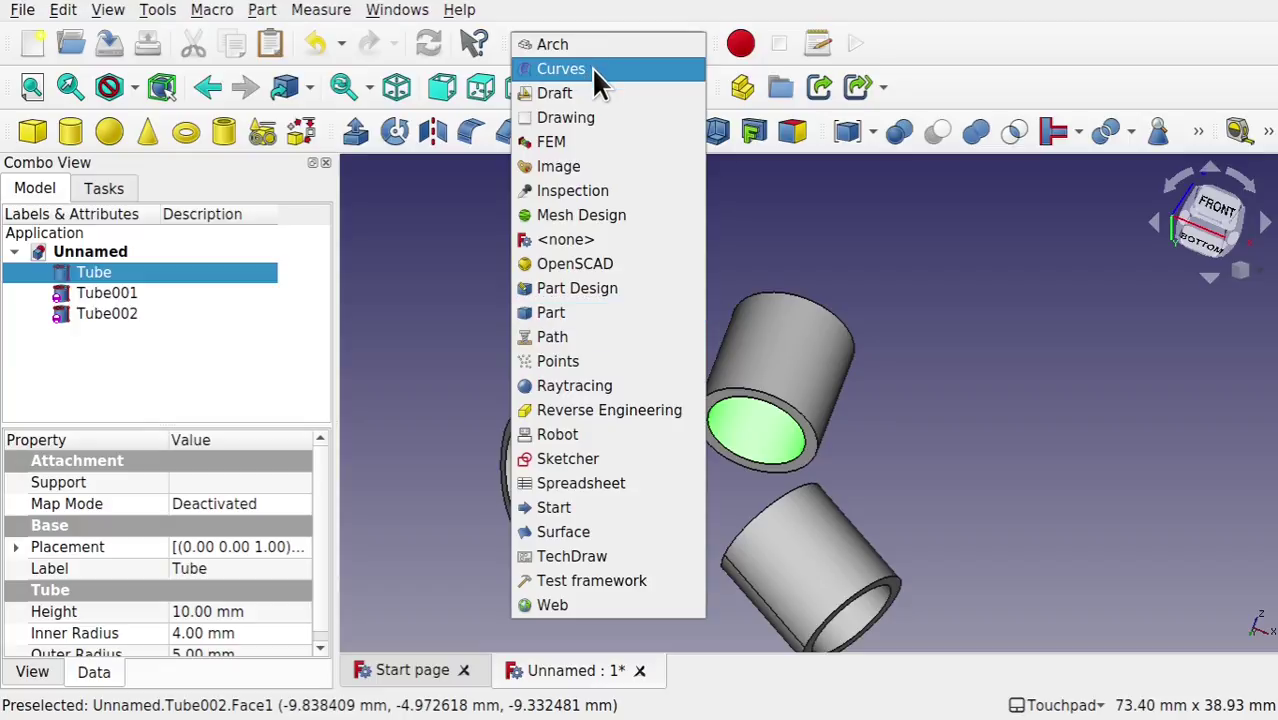
pyautogui.click(591, 67)
pyautogui.click(963, 391)
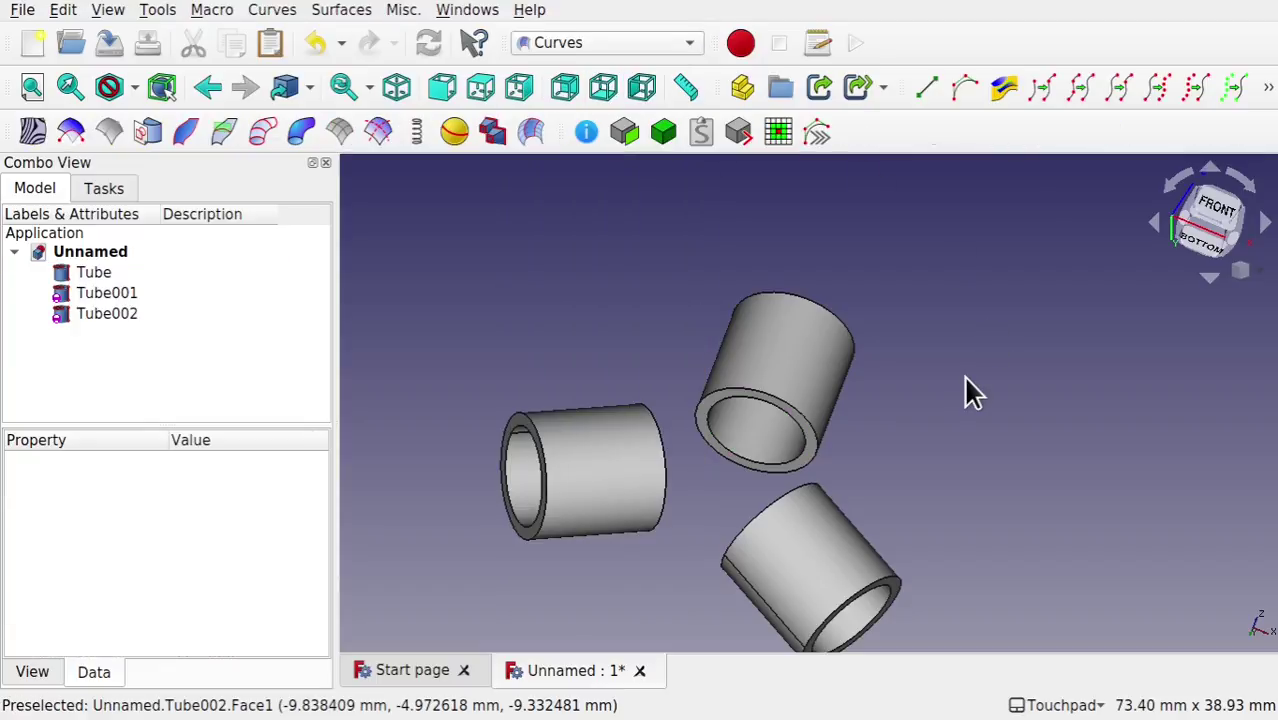
pyautogui.click(767, 437)
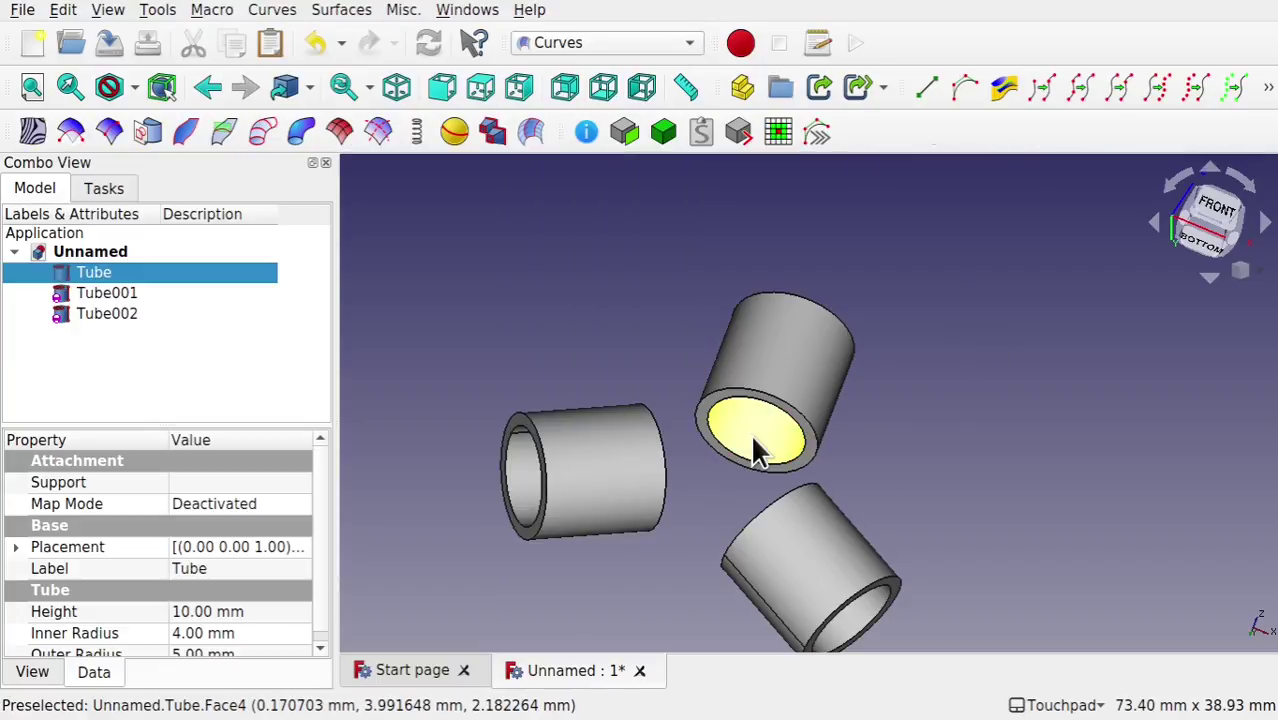
# Step: Create a Segment surface on the inner face of the upper, lower-right and left tubes
pyautogui.click(377, 133)
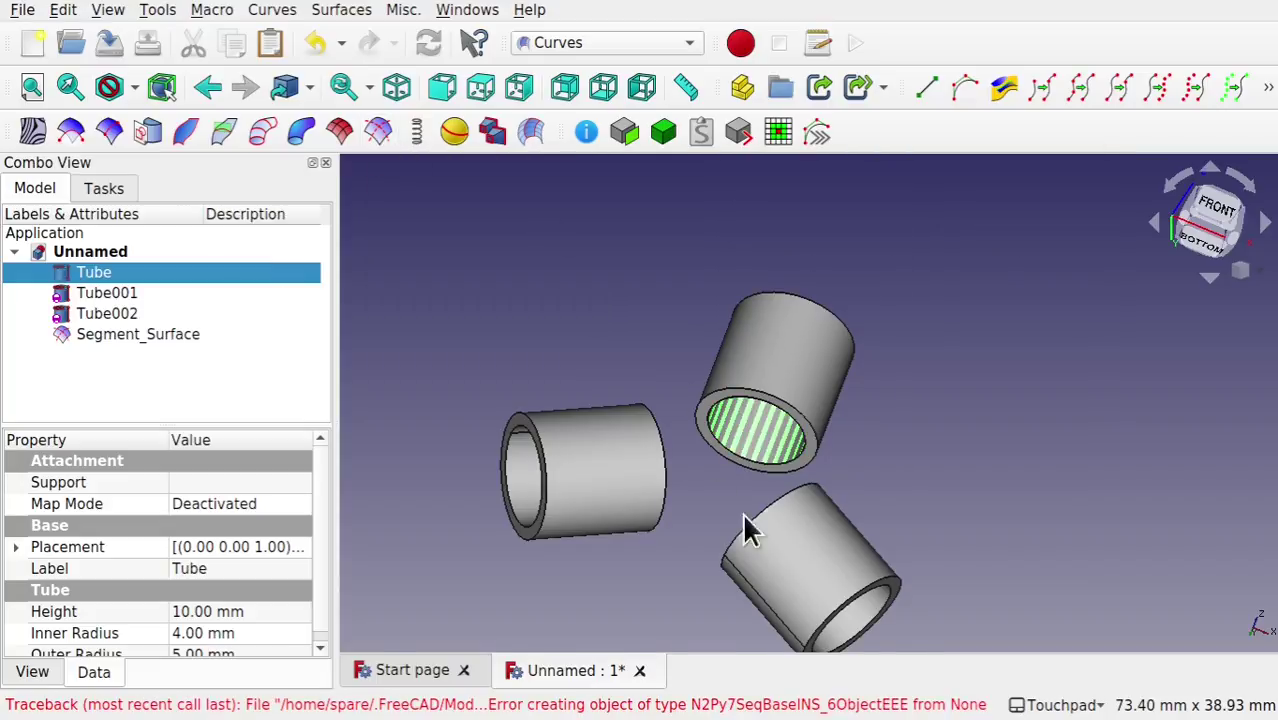
pyautogui.click(852, 607)
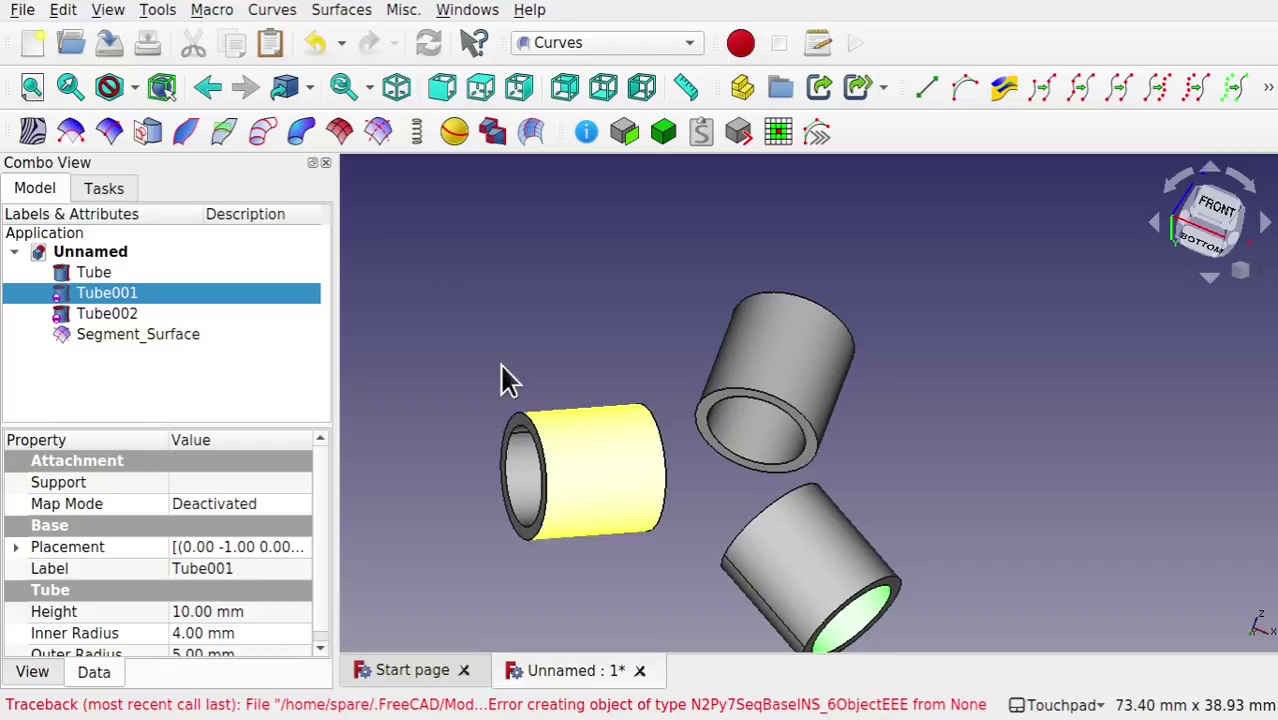
pyautogui.click(377, 133)
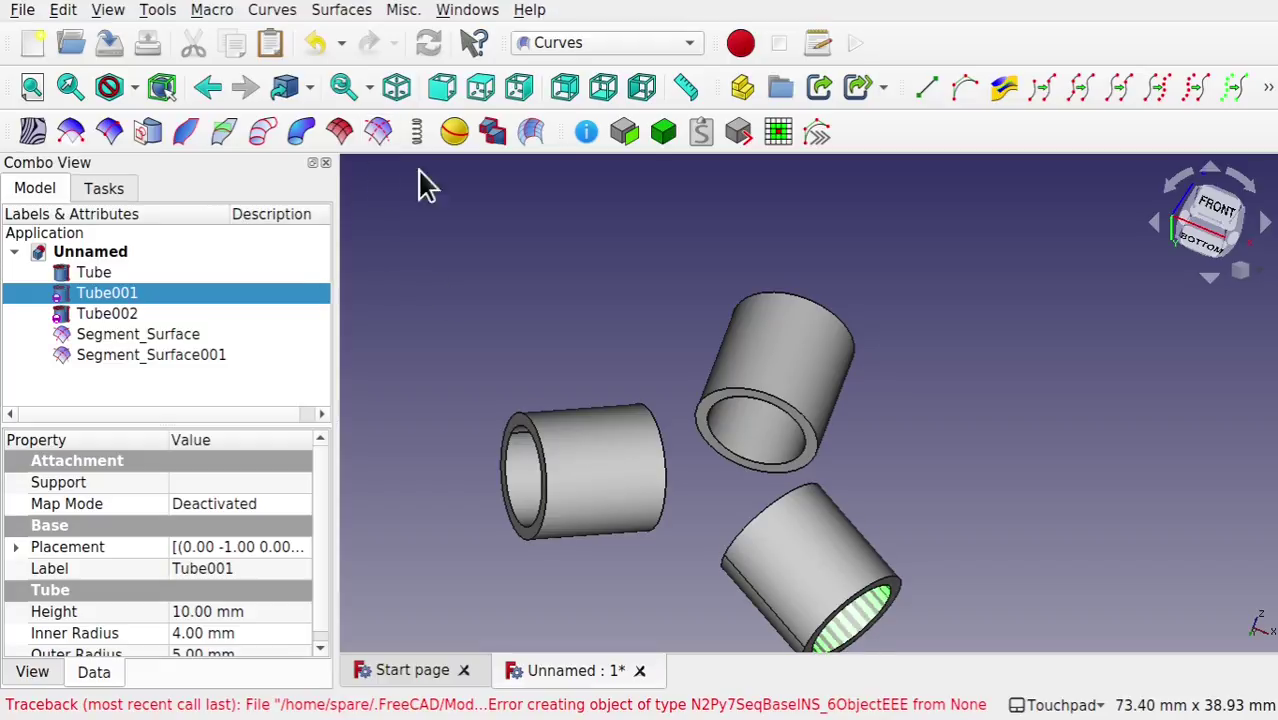
pyautogui.click(521, 475)
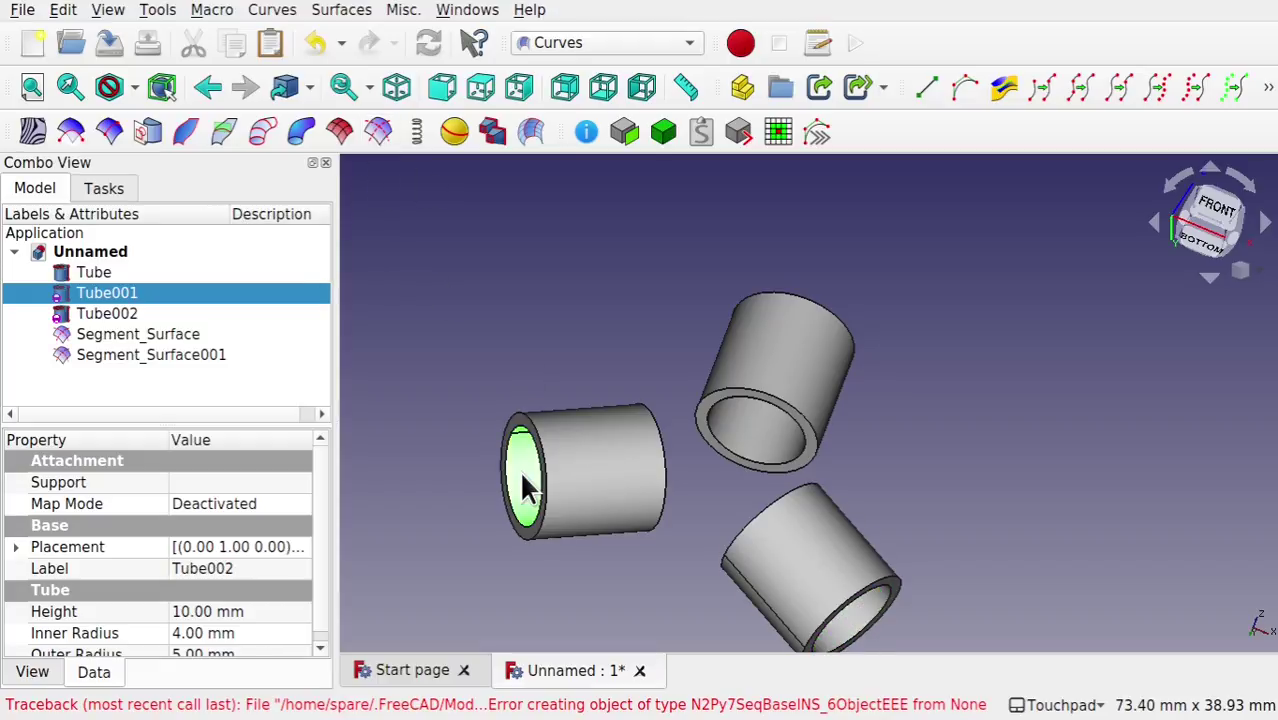
pyautogui.click(379, 134)
# Step: Hide the three Segment_Surface objects, then select the upper tube's inner edge
pyautogui.click(522, 340)
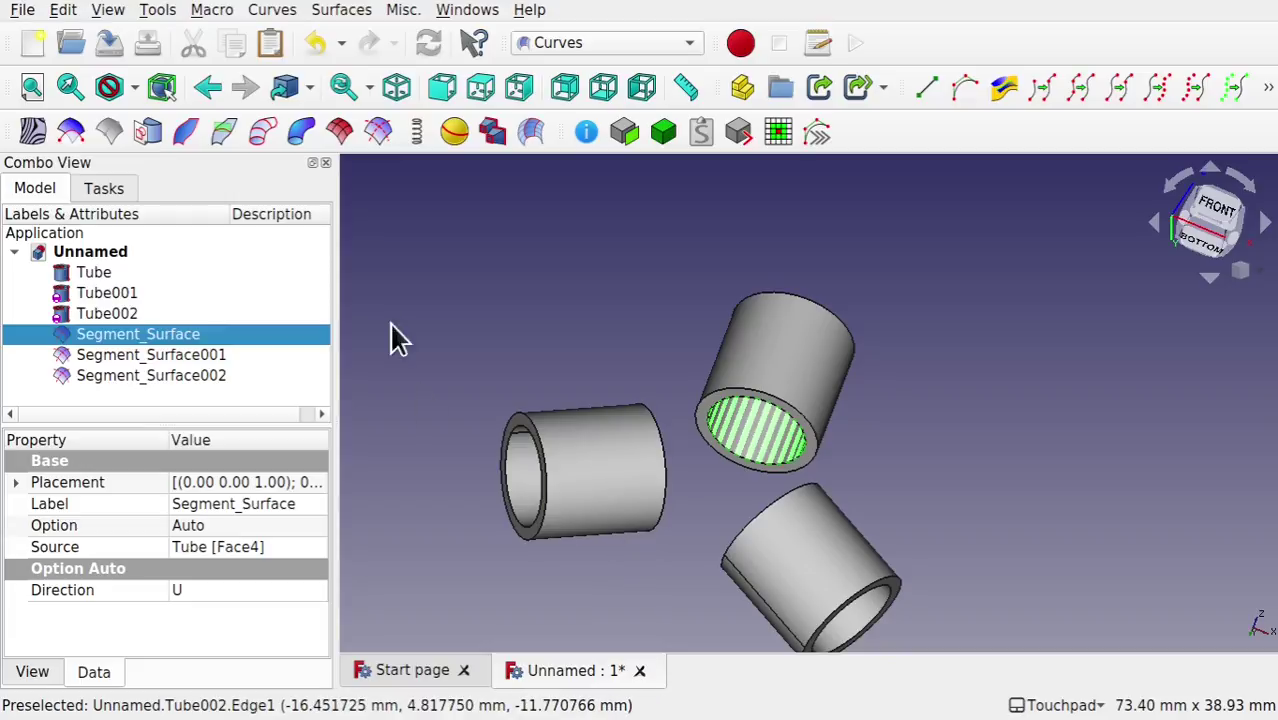
pyautogui.keyDown('shift'); pyautogui.click(200, 368); pyautogui.keyUp('shift')
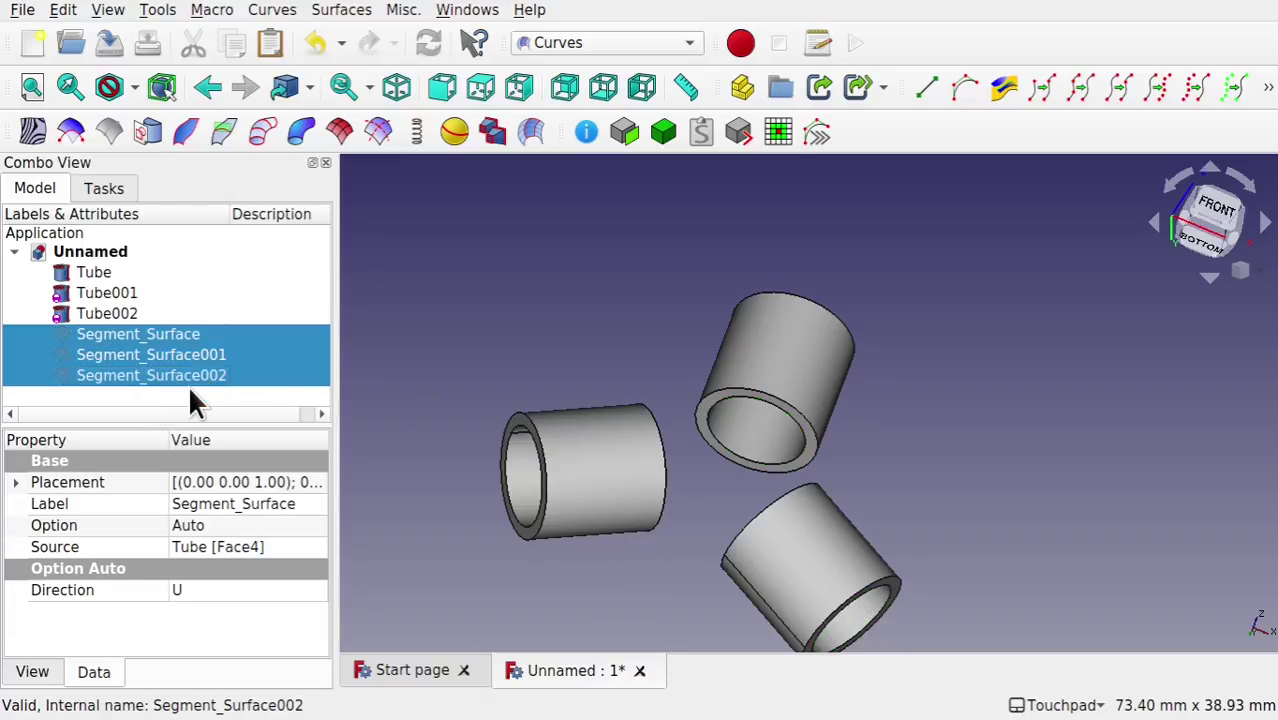
pyautogui.press('space')
pyautogui.click(772, 457)
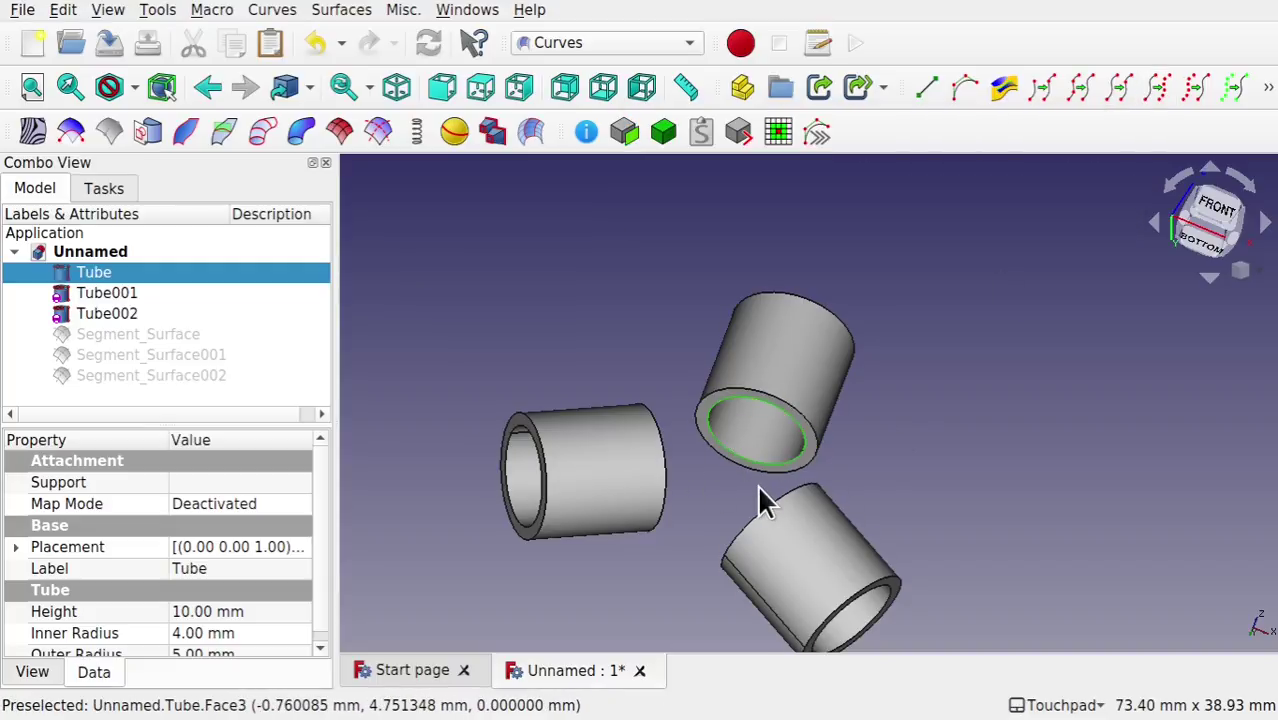
# Step: Discretize the inner edges of all three tubes
pyautogui.moveTo(758, 490); pyautogui.dragTo(597, 431, button='middle')
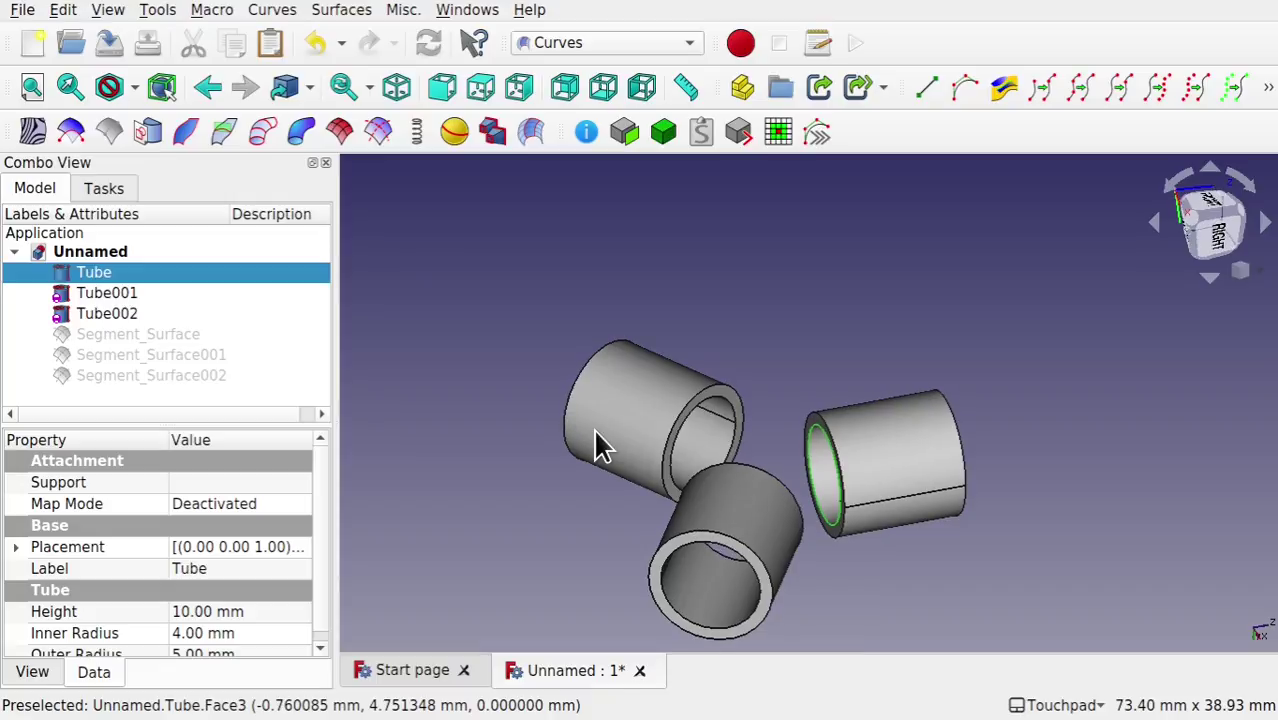
pyautogui.keyDown('ctrl'); pyautogui.click(672, 462); pyautogui.keyUp('ctrl')
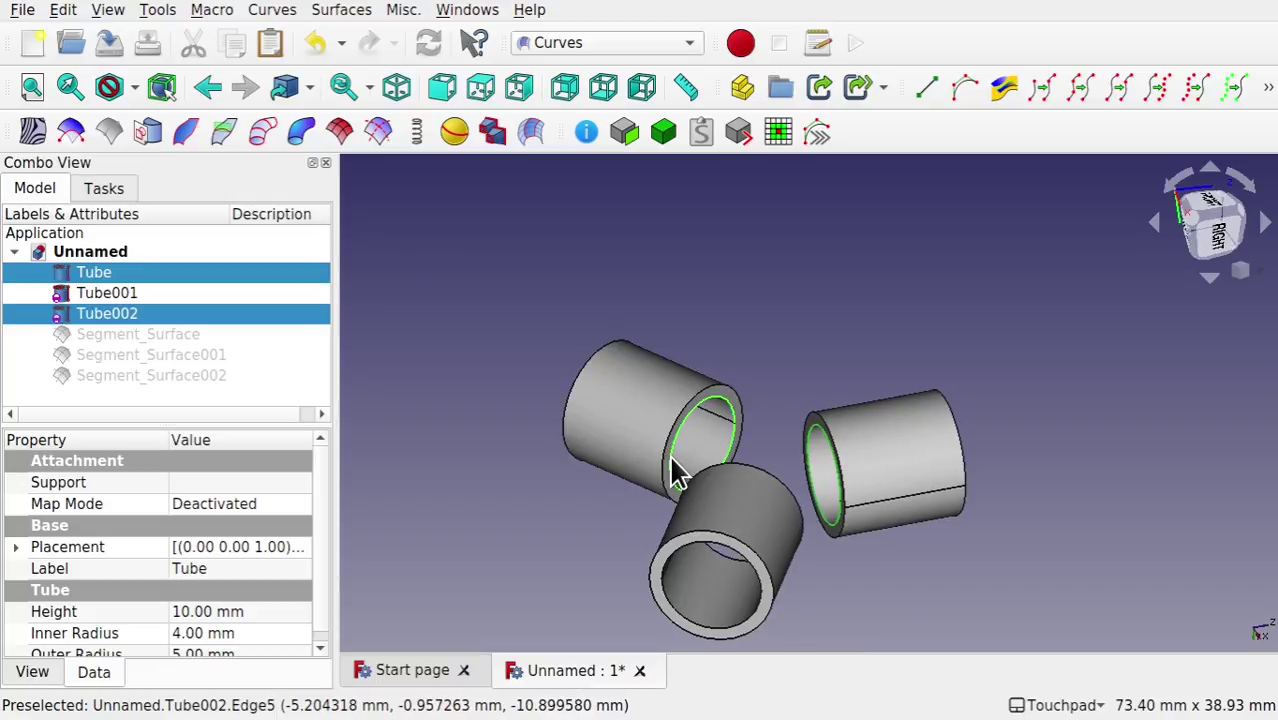
pyautogui.keyDown('ctrl'); pyautogui.click(718, 550); pyautogui.keyUp('ctrl')
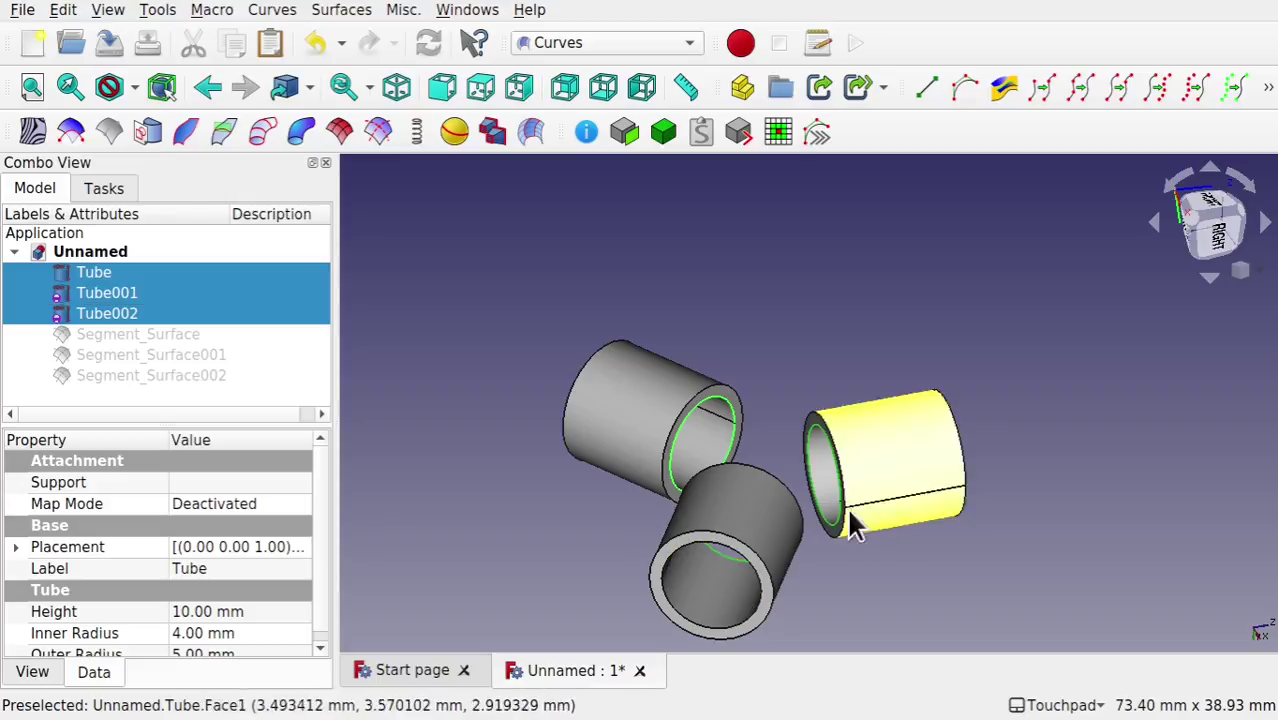
pyautogui.moveTo(848, 528); pyautogui.dragTo(699, 442, button='middle')
pyautogui.moveTo(819, 322); pyautogui.dragTo(700, 410, button='middle')
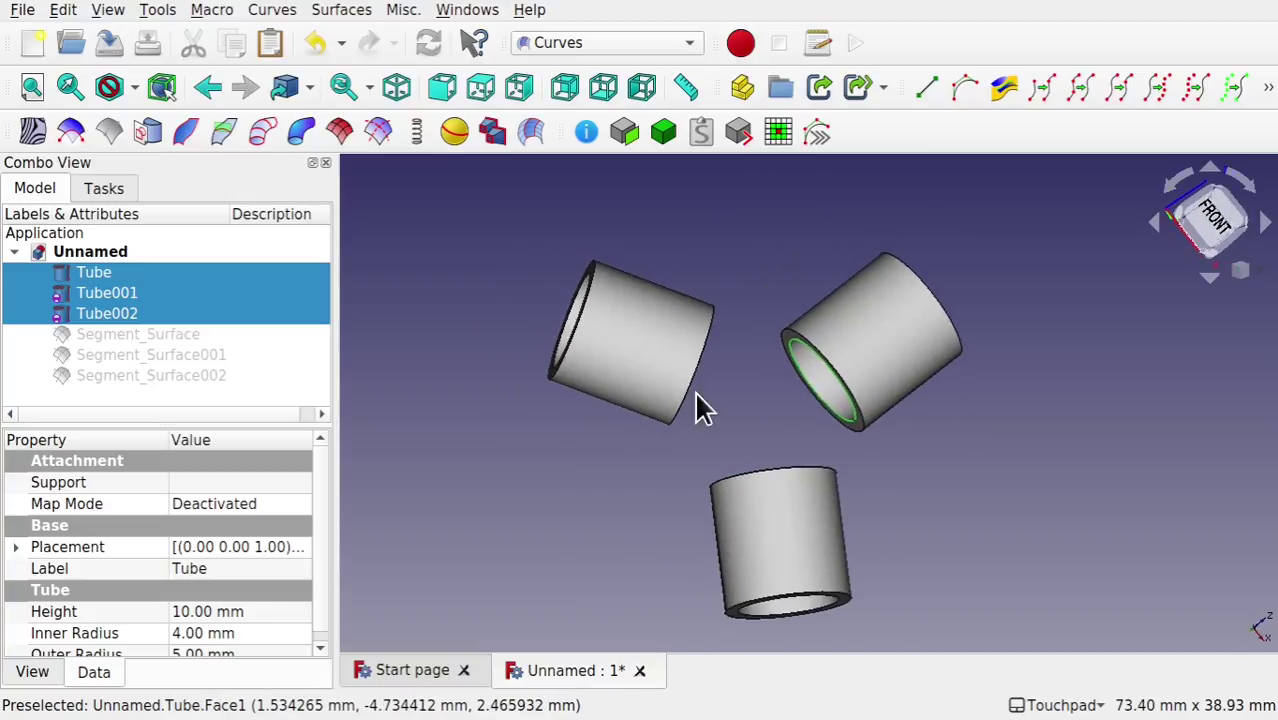
pyautogui.click(1155, 88)
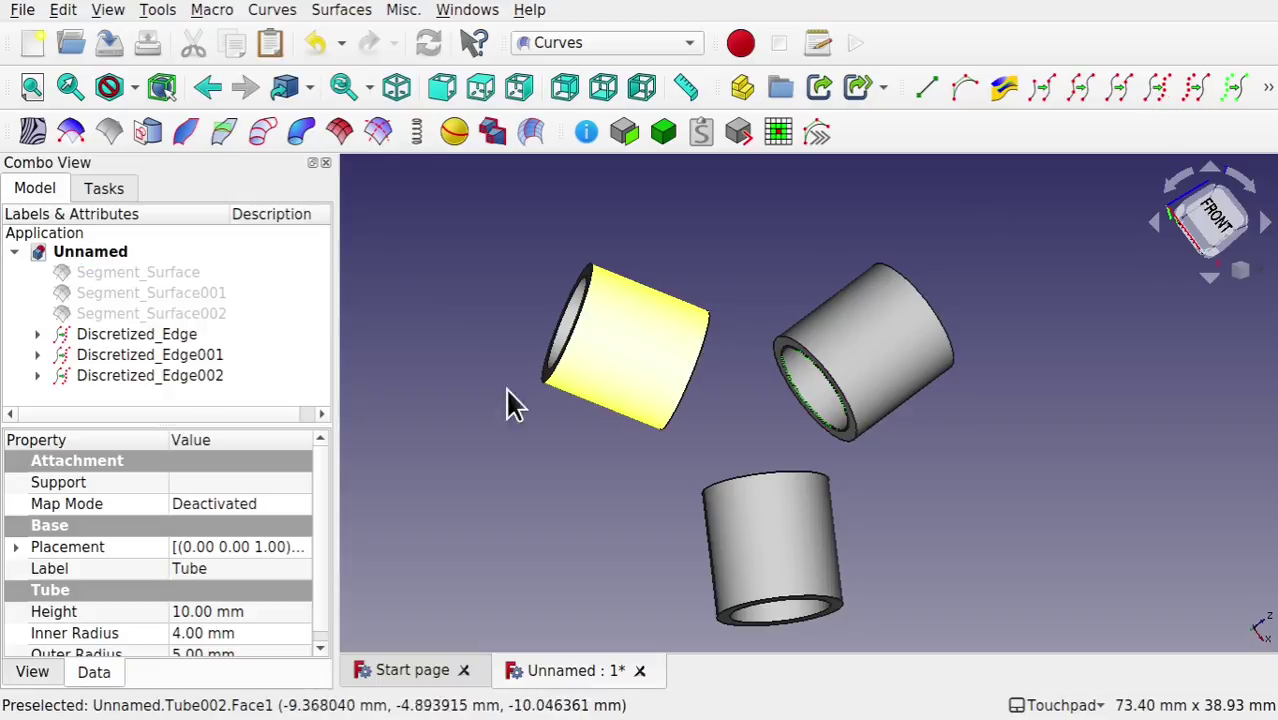
# Step: Hide the left, right and bottom tubes
pyautogui.click(37, 334)
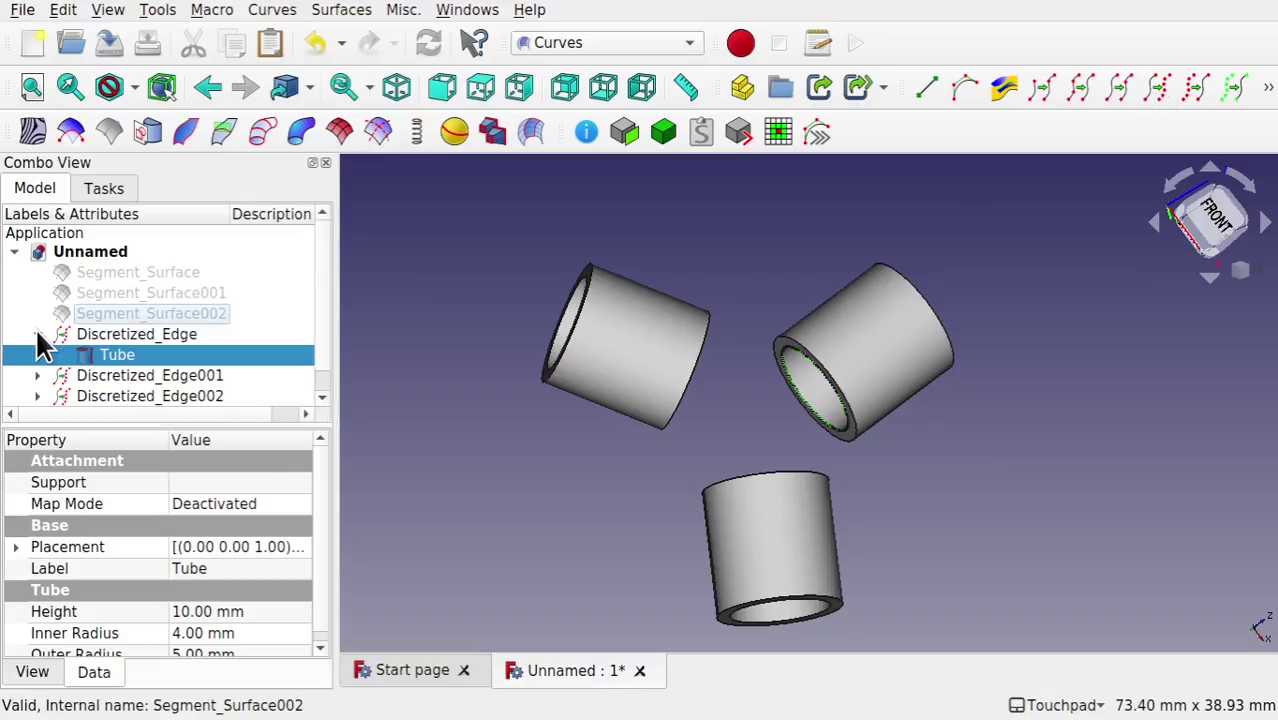
pyautogui.click(37, 335)
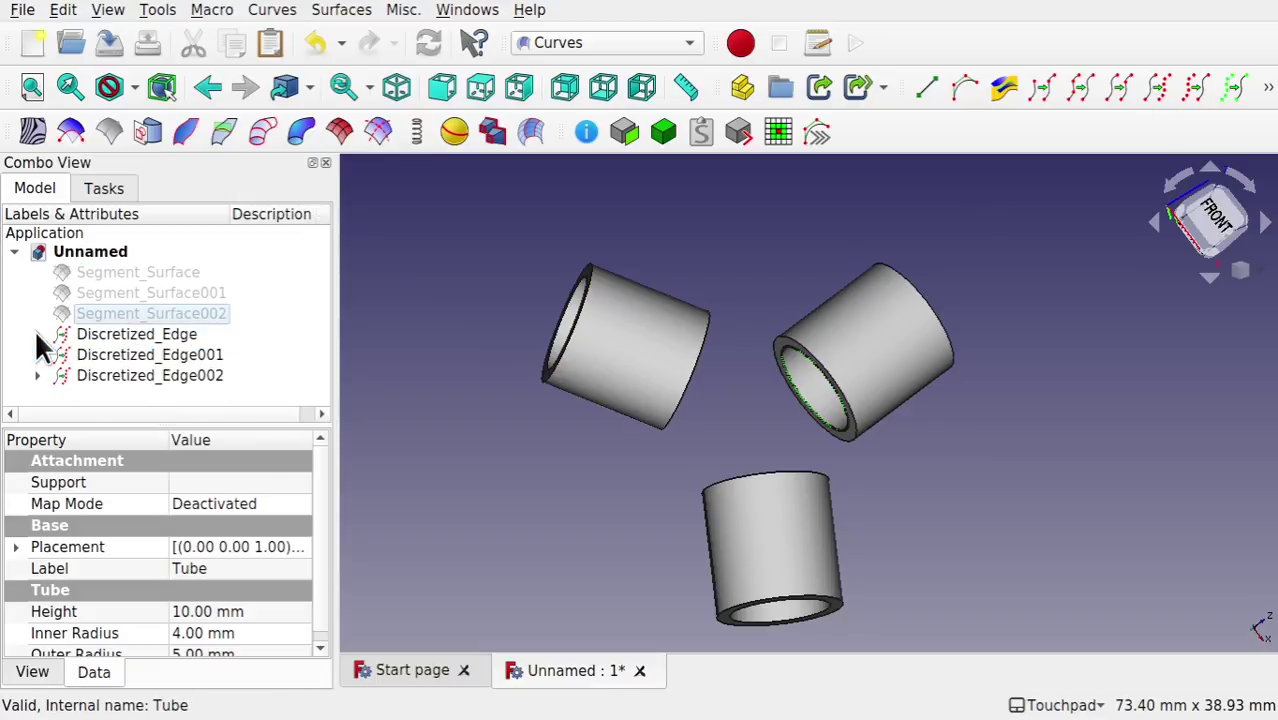
pyautogui.click(645, 365)
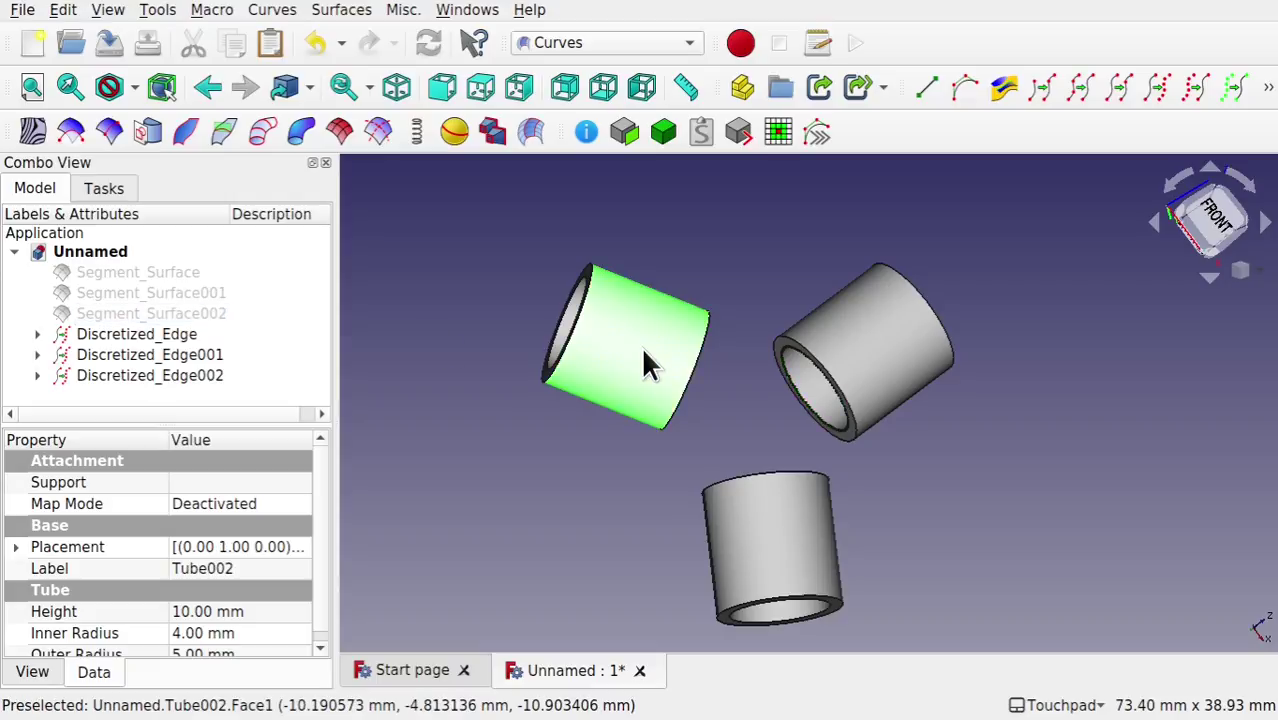
pyautogui.keyDown('ctrl'); pyautogui.click(882, 354); pyautogui.keyUp('ctrl')
pyautogui.keyDown('ctrl'); pyautogui.click(752, 563); pyautogui.keyUp('ctrl')
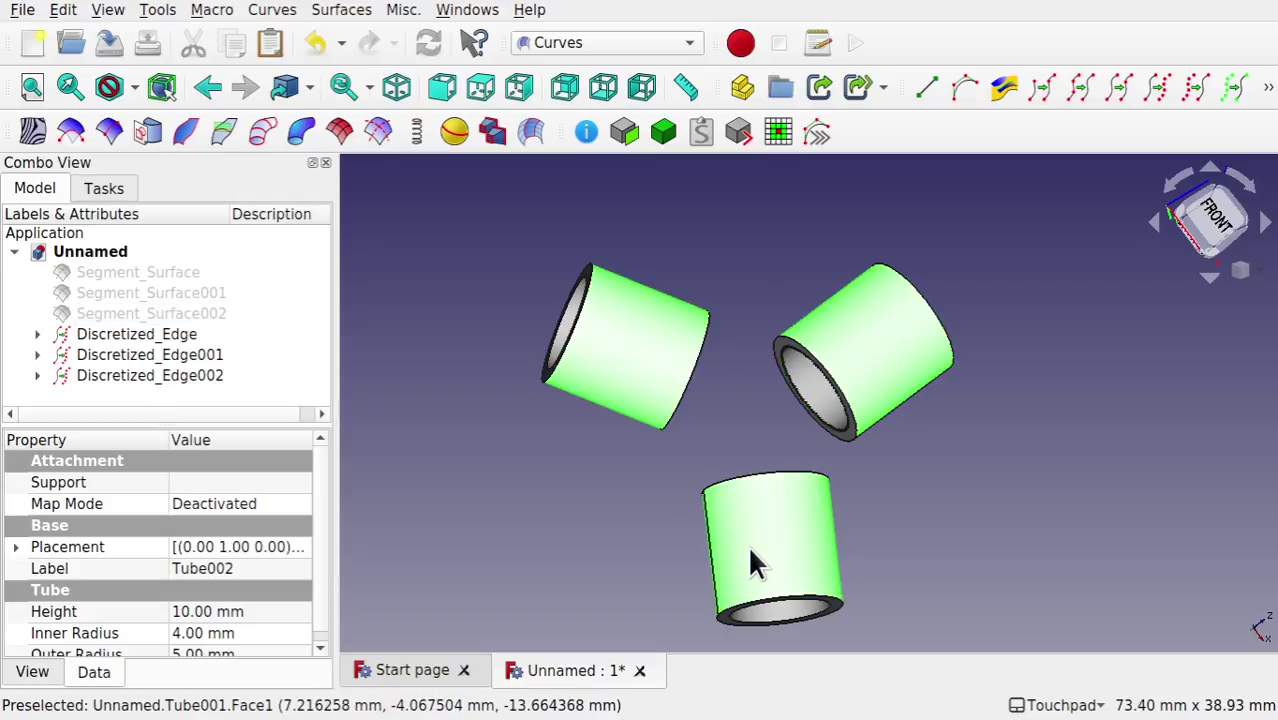
pyautogui.press('space')
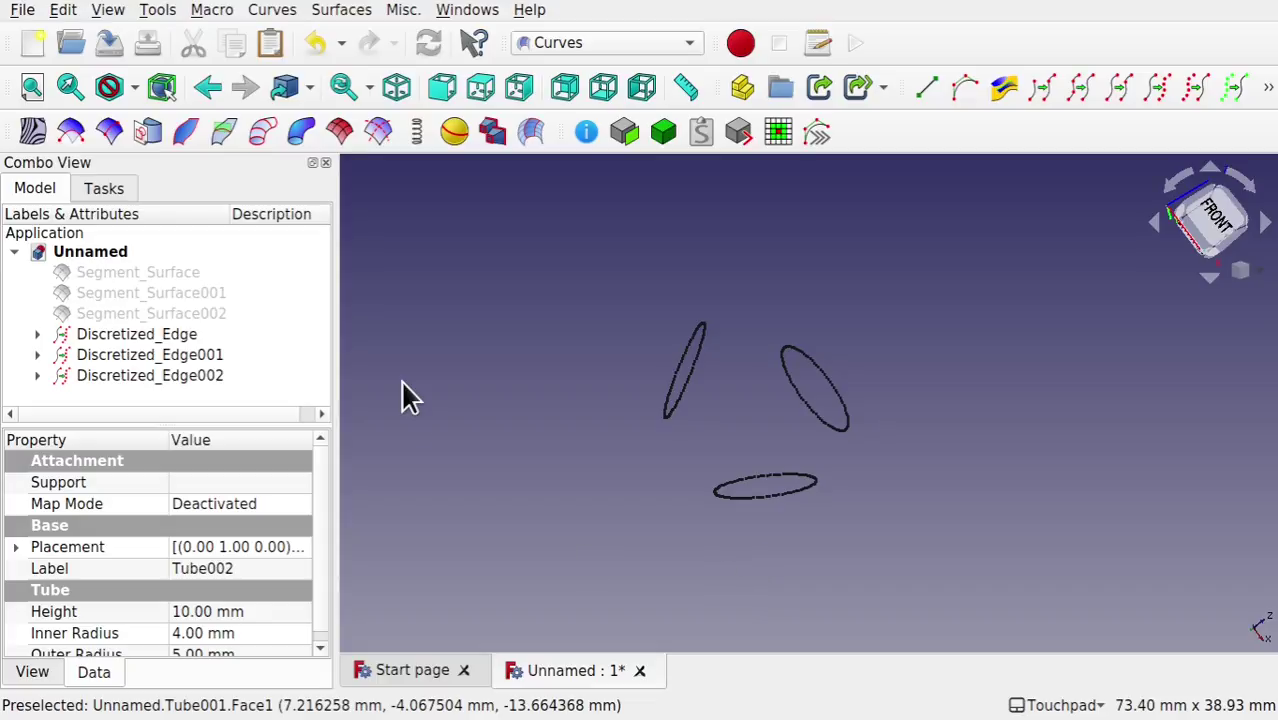
# Step: Set Number to 4 on all three Discretized_Edge objects
pyautogui.click(167, 333)
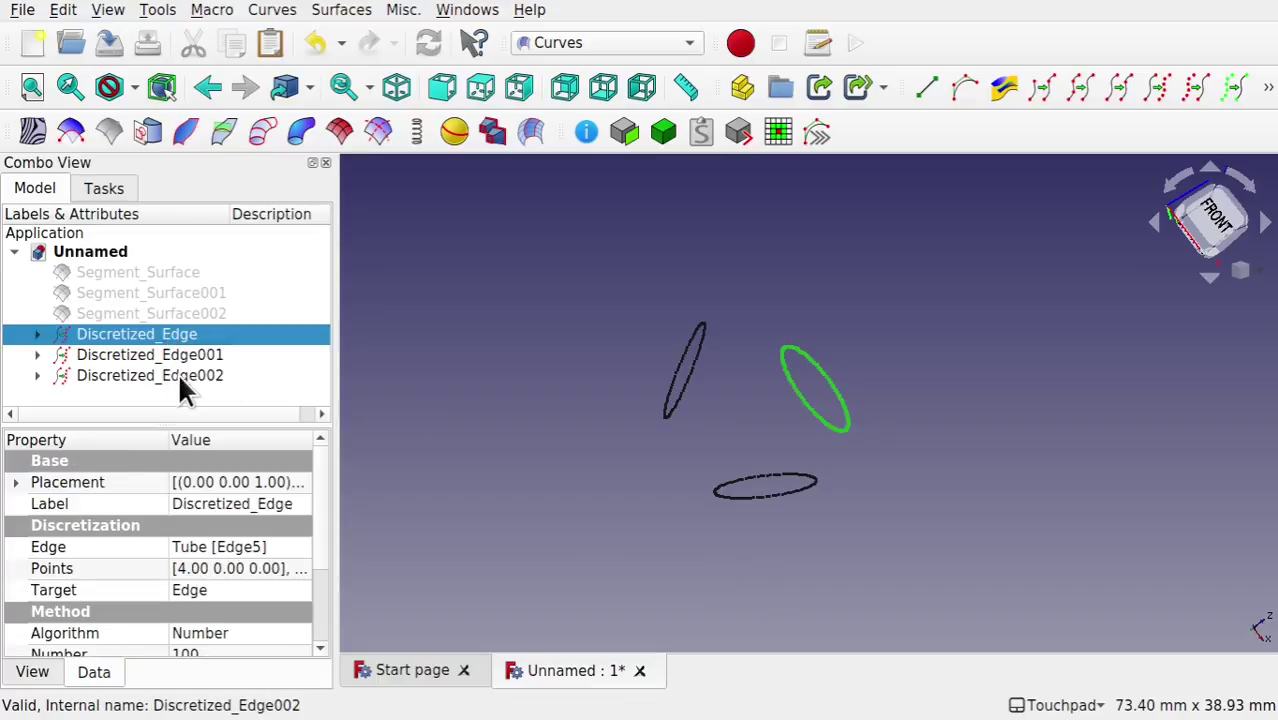
pyautogui.keyDown('shift'); pyautogui.click(182, 376); pyautogui.keyUp('shift')
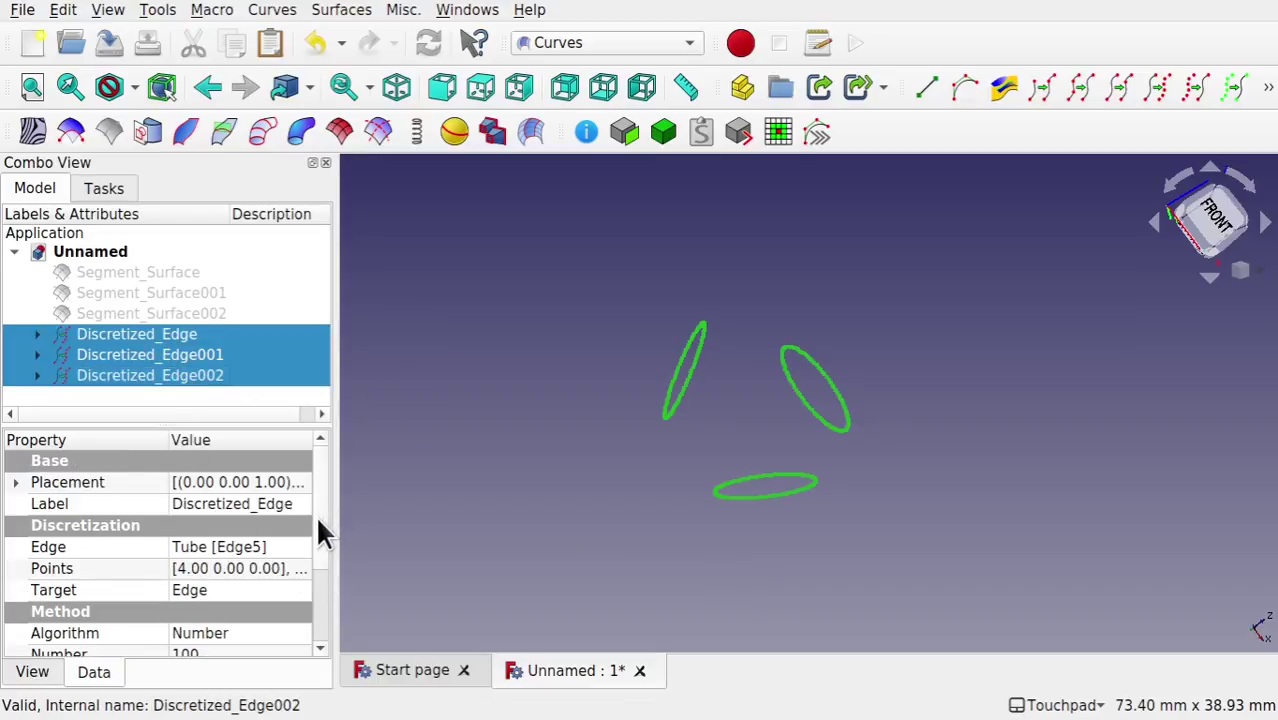
pyautogui.moveTo(317, 530); pyautogui.dragTo(321, 581)
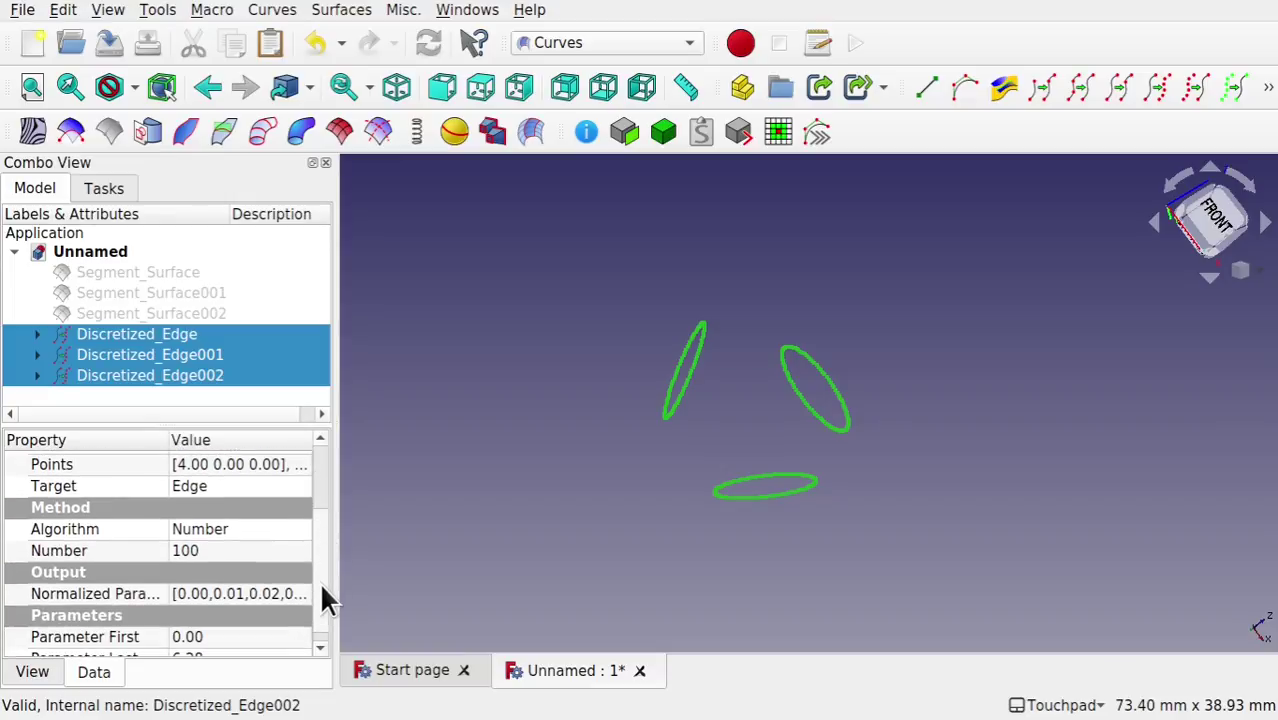
pyautogui.click(232, 549)
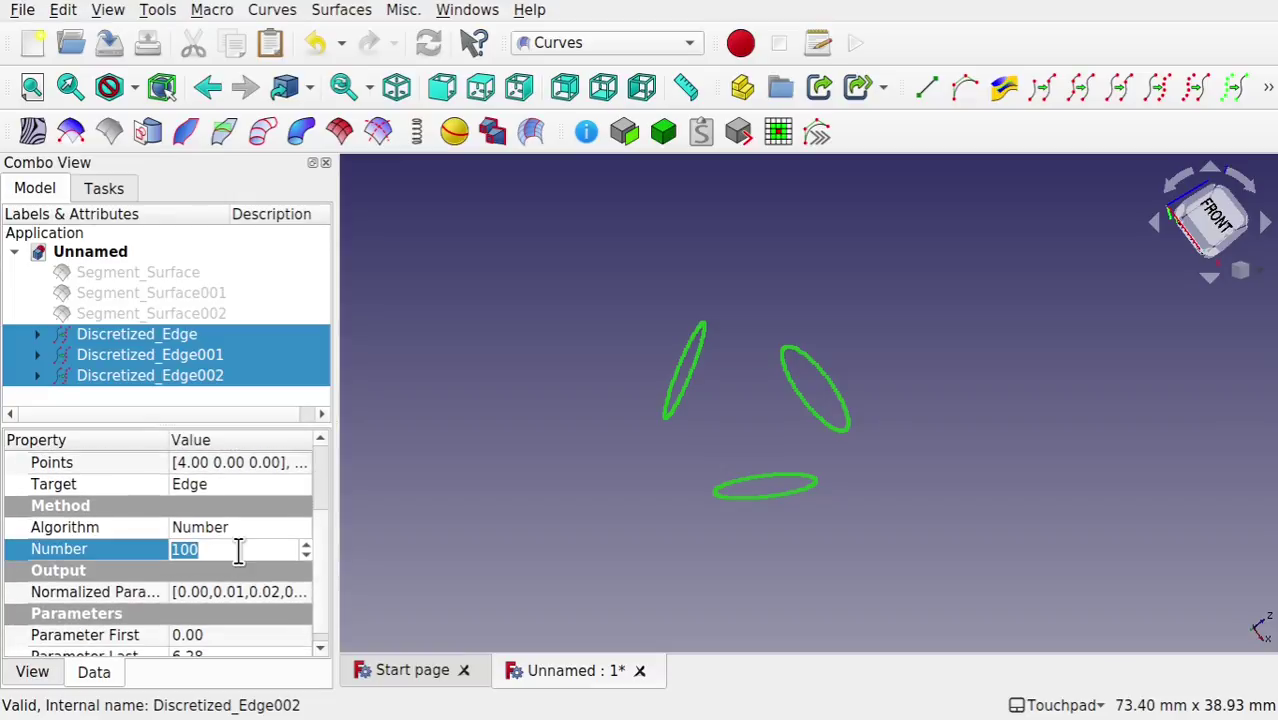
pyautogui.write('4')
pyautogui.click(521, 432)
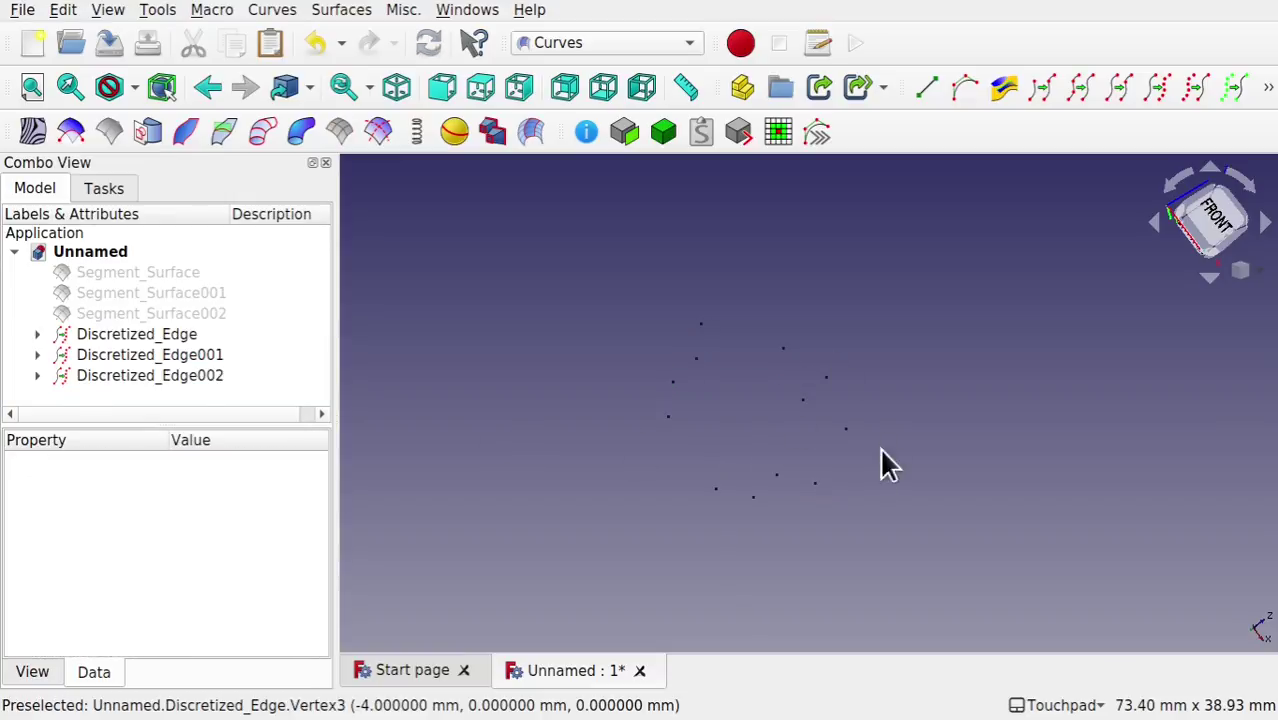
# Step: Show the three Segment_Surface objects again
pyautogui.click(169, 277)
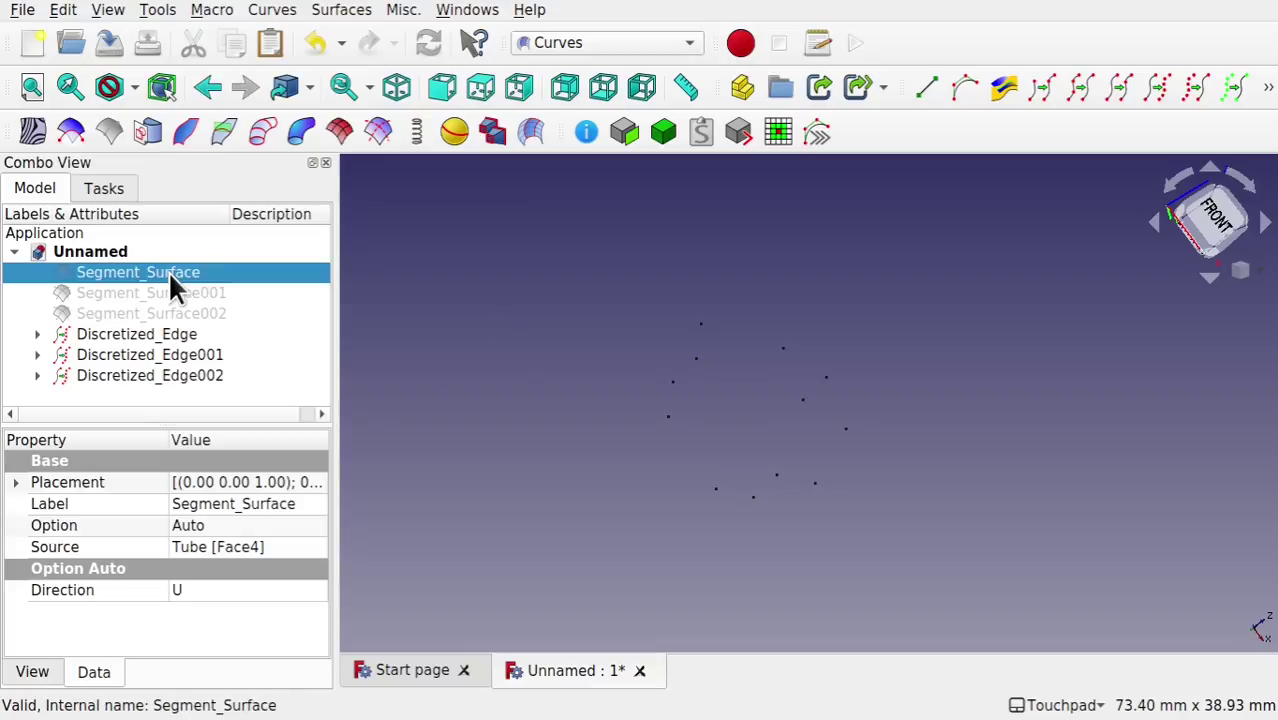
pyautogui.keyDown('shift'); pyautogui.click(188, 313); pyautogui.keyUp('shift')
pyautogui.press('space')
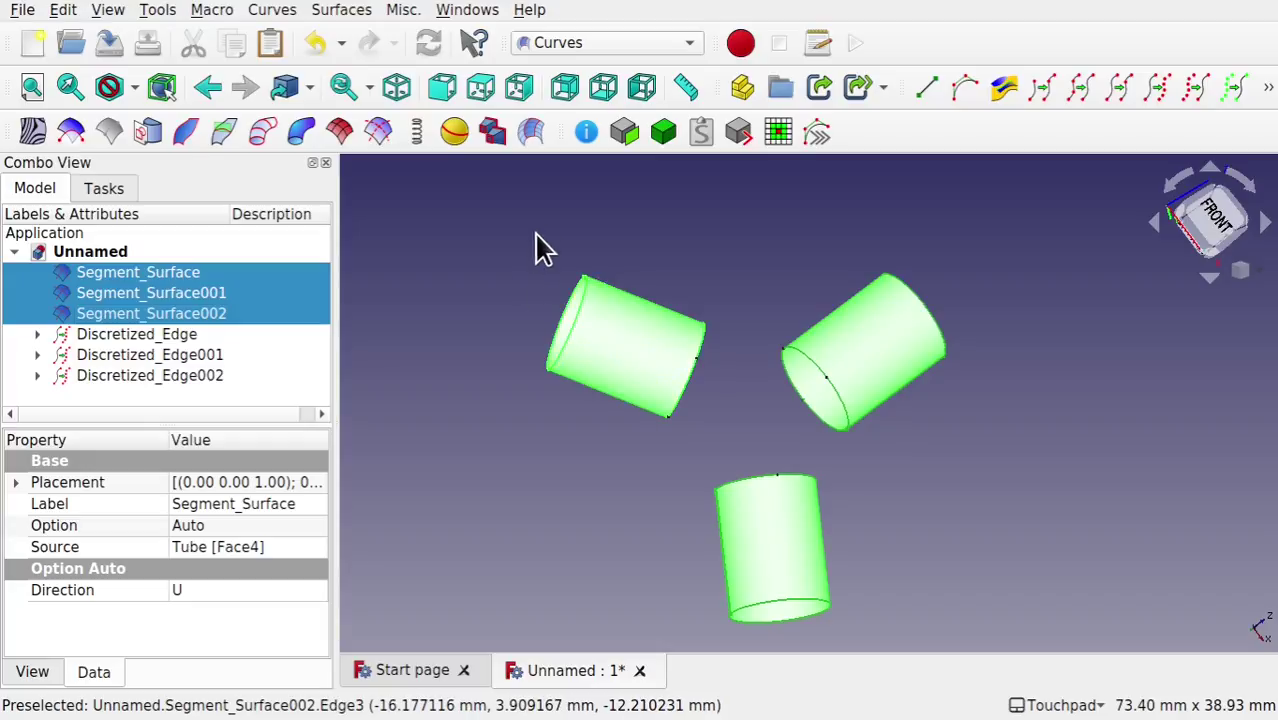
pyautogui.click(397, 305)
# Step: Change Option from Auto to Custom on all three segment surfaces
pyautogui.click(181, 285)
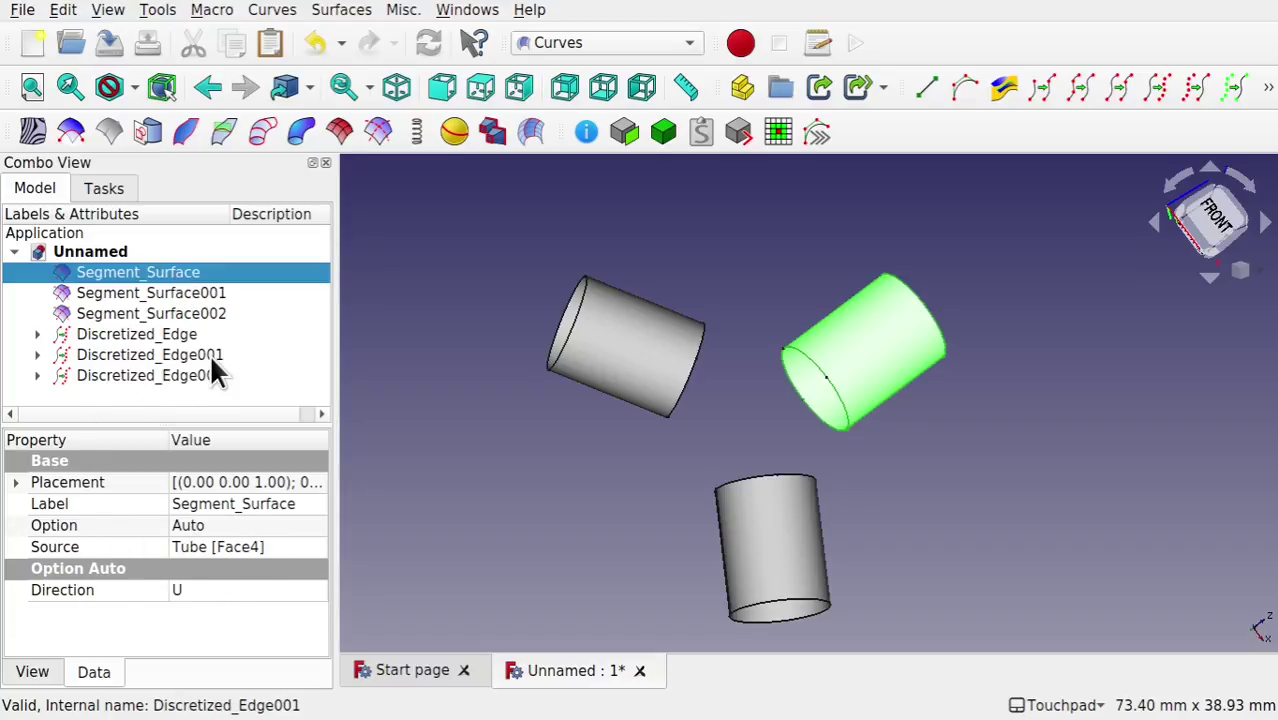
pyautogui.keyDown('ctrl'); pyautogui.click(201, 290); pyautogui.keyUp('ctrl')
pyautogui.keyDown('ctrl'); pyautogui.click(190, 313); pyautogui.keyUp('ctrl')
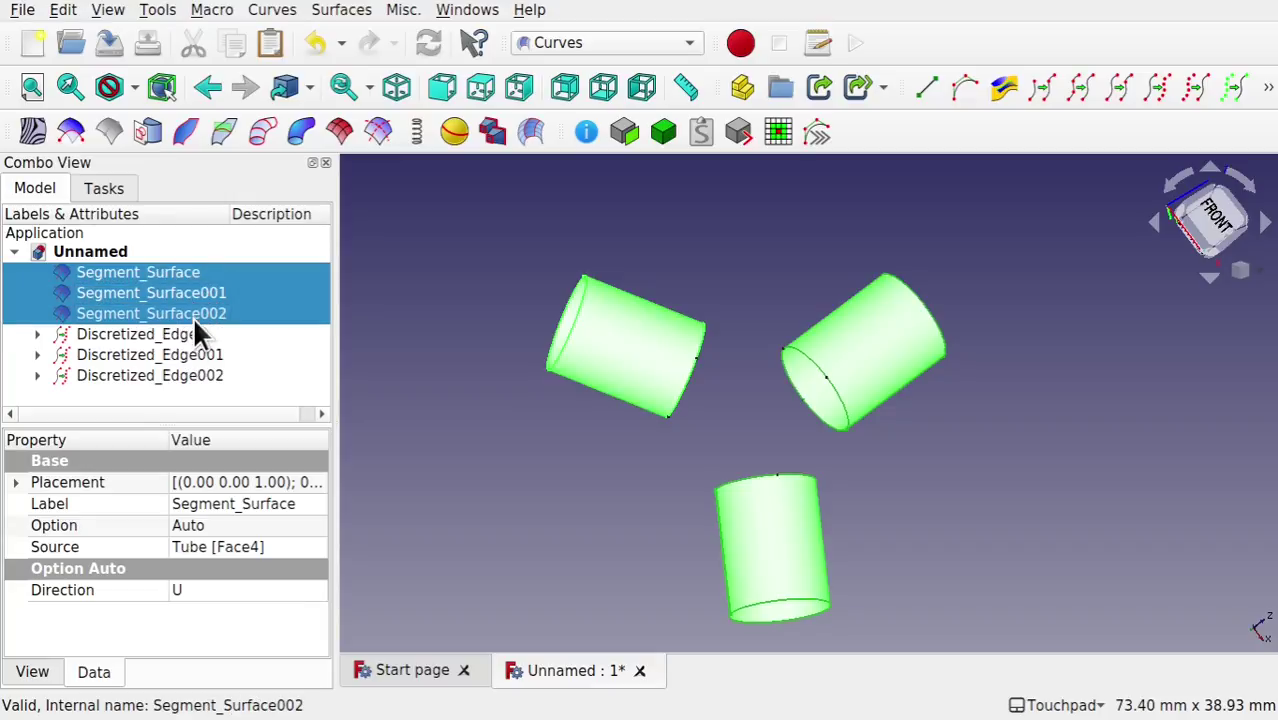
pyautogui.click(303, 522)
pyautogui.click(303, 522)
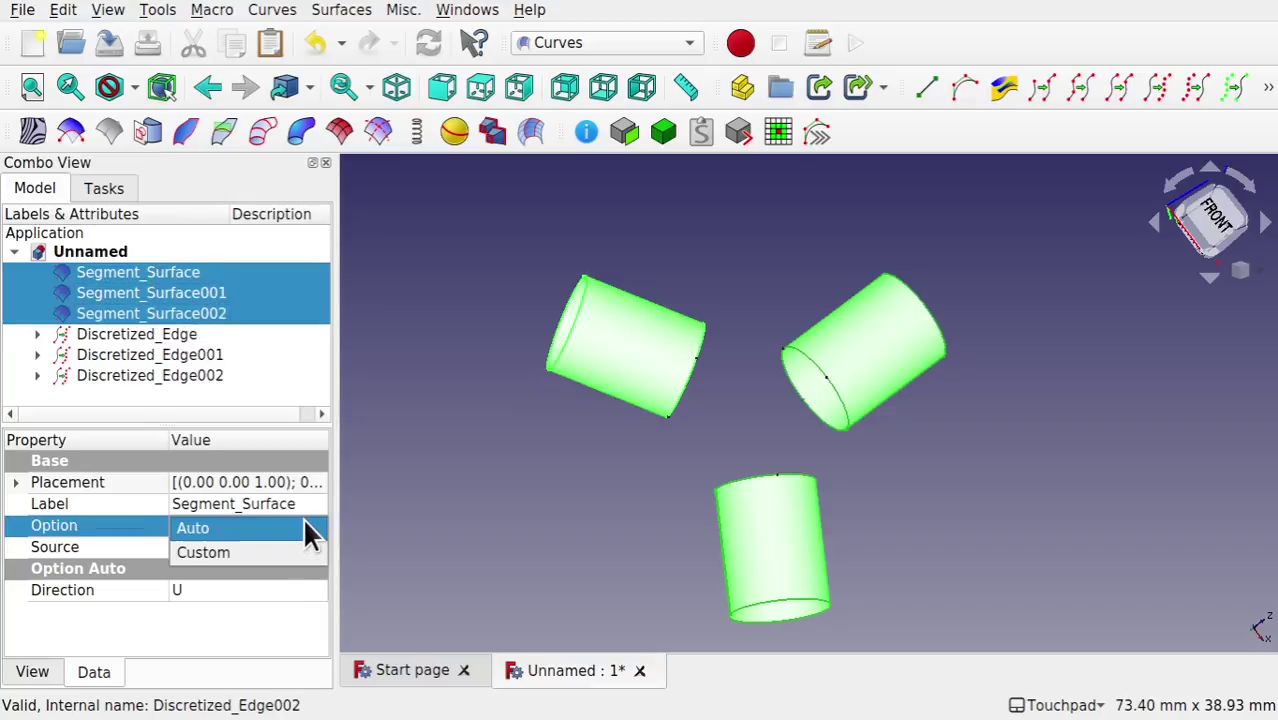
pyautogui.click(264, 553)
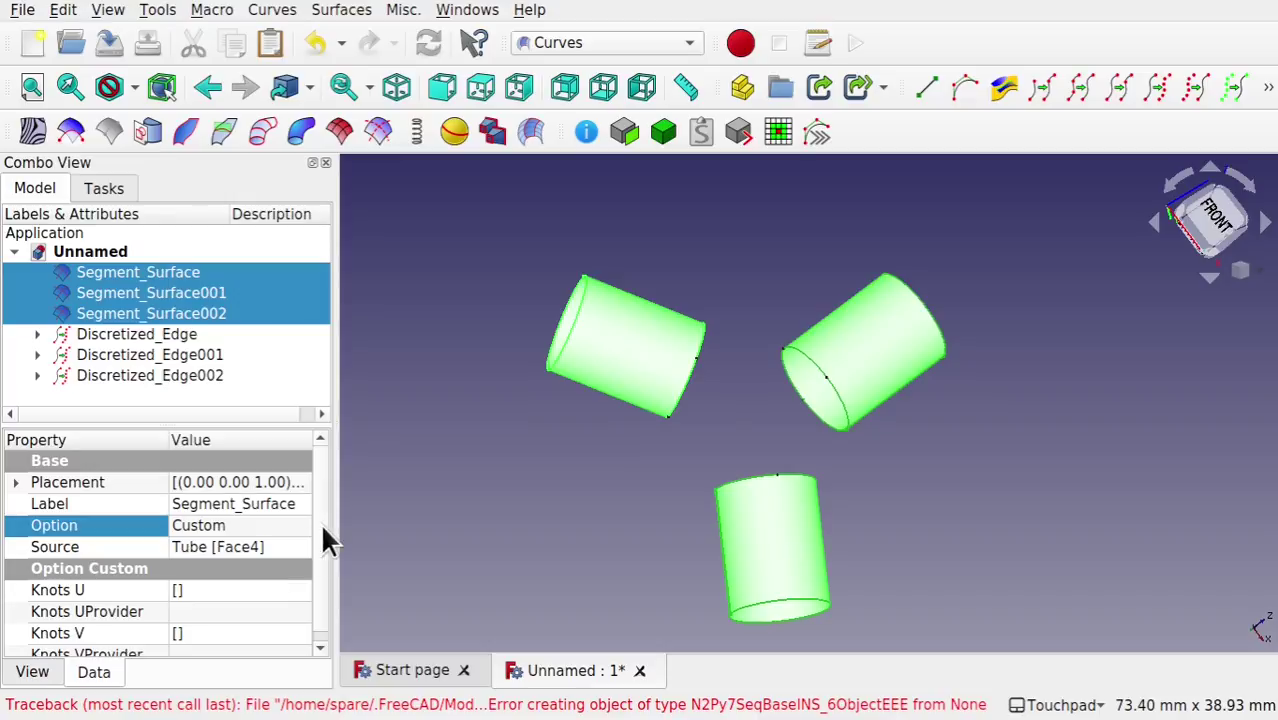
# Step: Link the upper-left tube's segment surface Knots UProvider to Discretized_Edge002
pyautogui.click(562, 423)
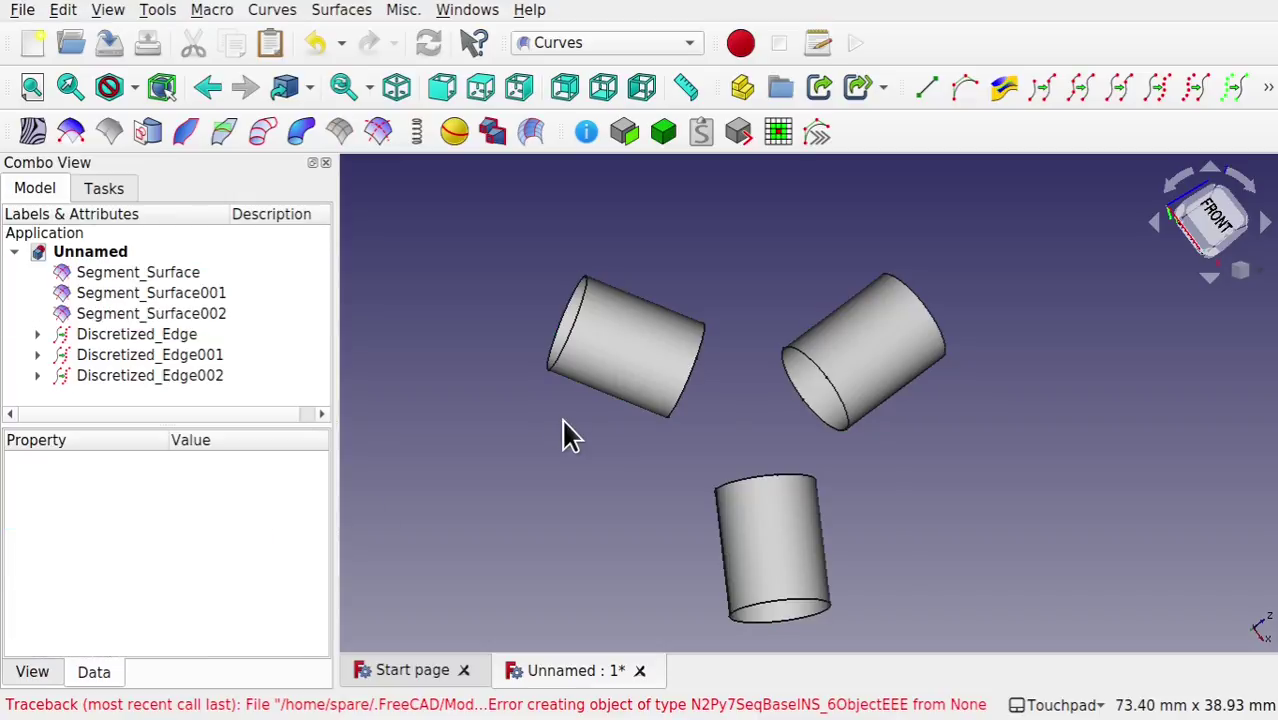
pyautogui.click(658, 347)
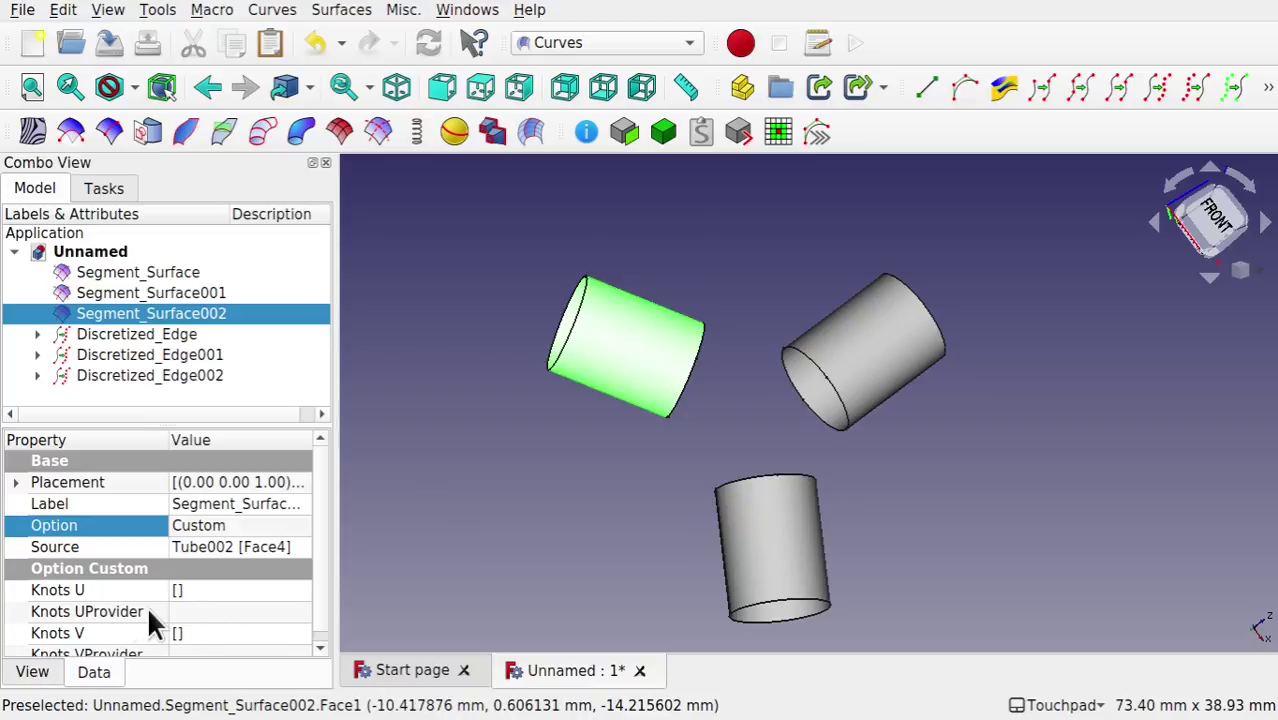
pyautogui.click(268, 613)
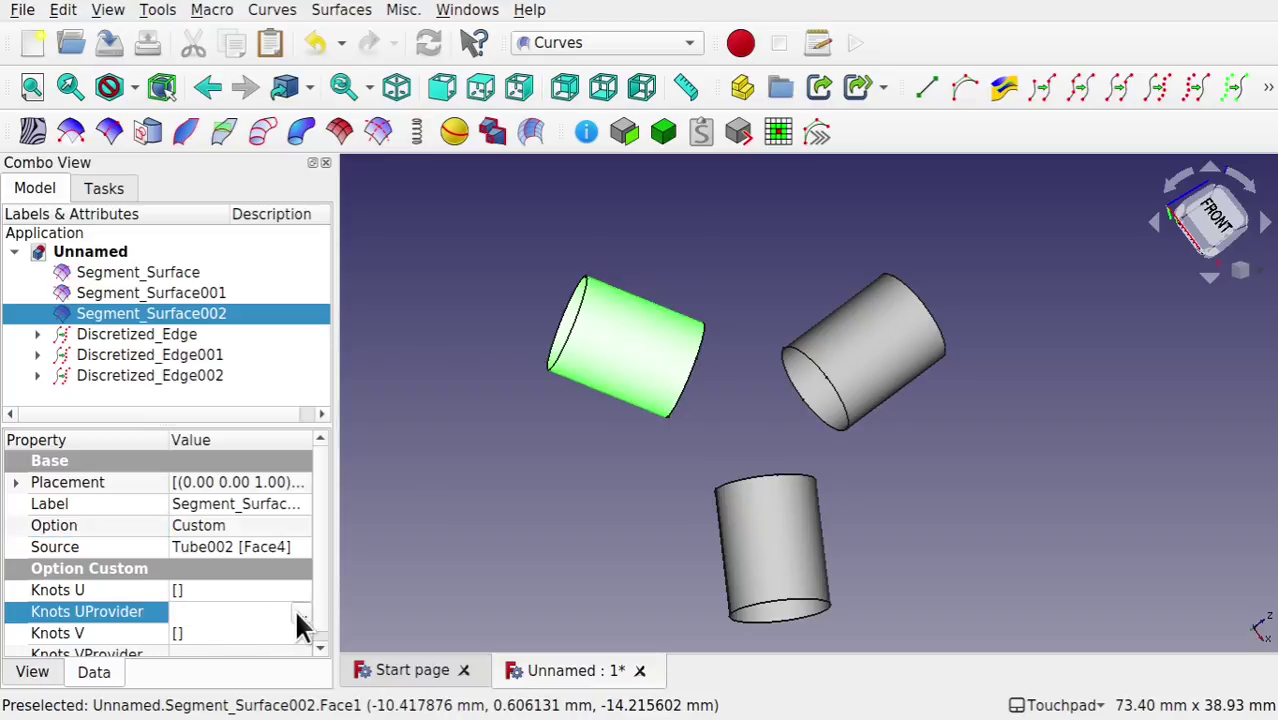
pyautogui.click(296, 612)
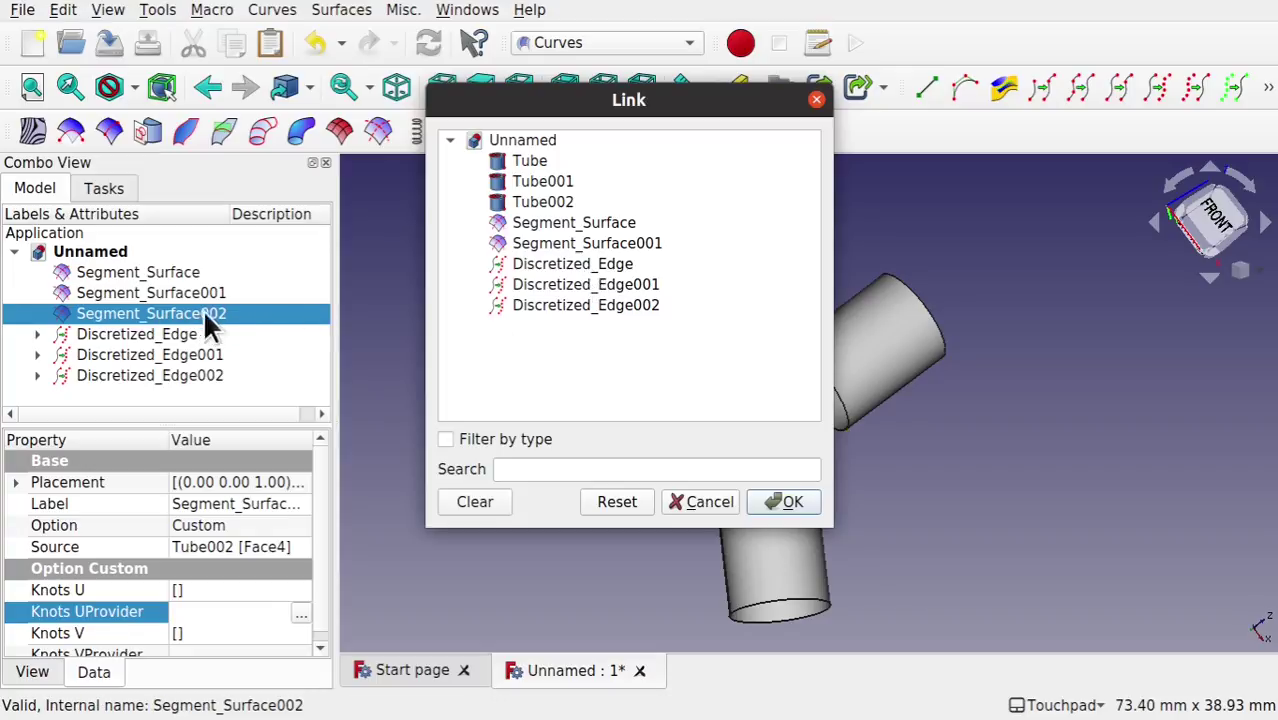
pyautogui.click(598, 310)
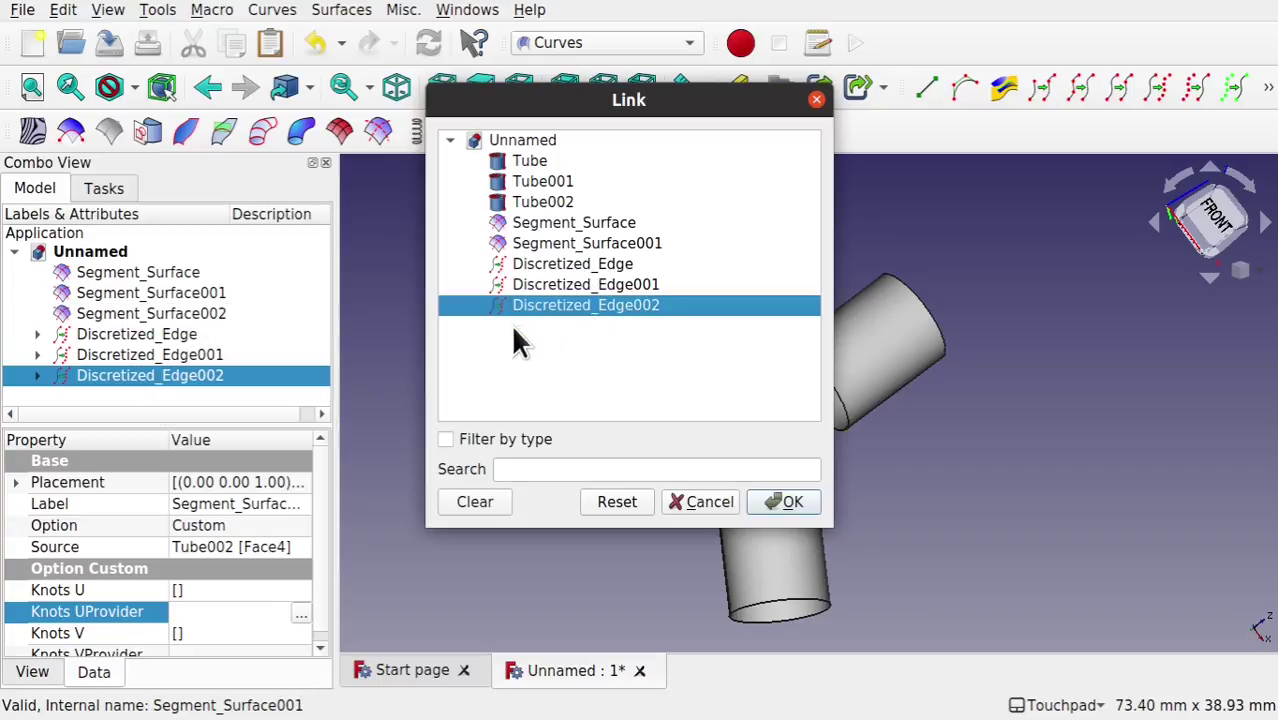
pyautogui.click(789, 502)
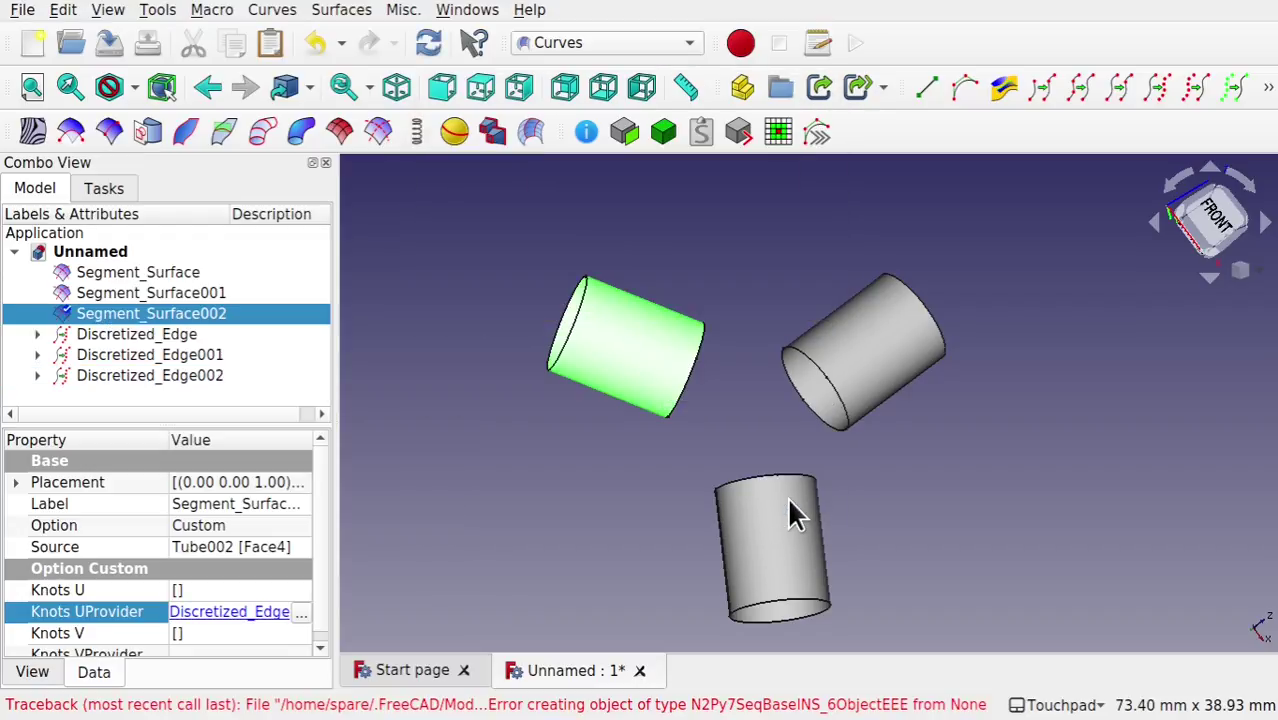
# Step: Link the upper-right tube's segment surface Knots UProvider to Discretized_Edge
pyautogui.click(862, 357)
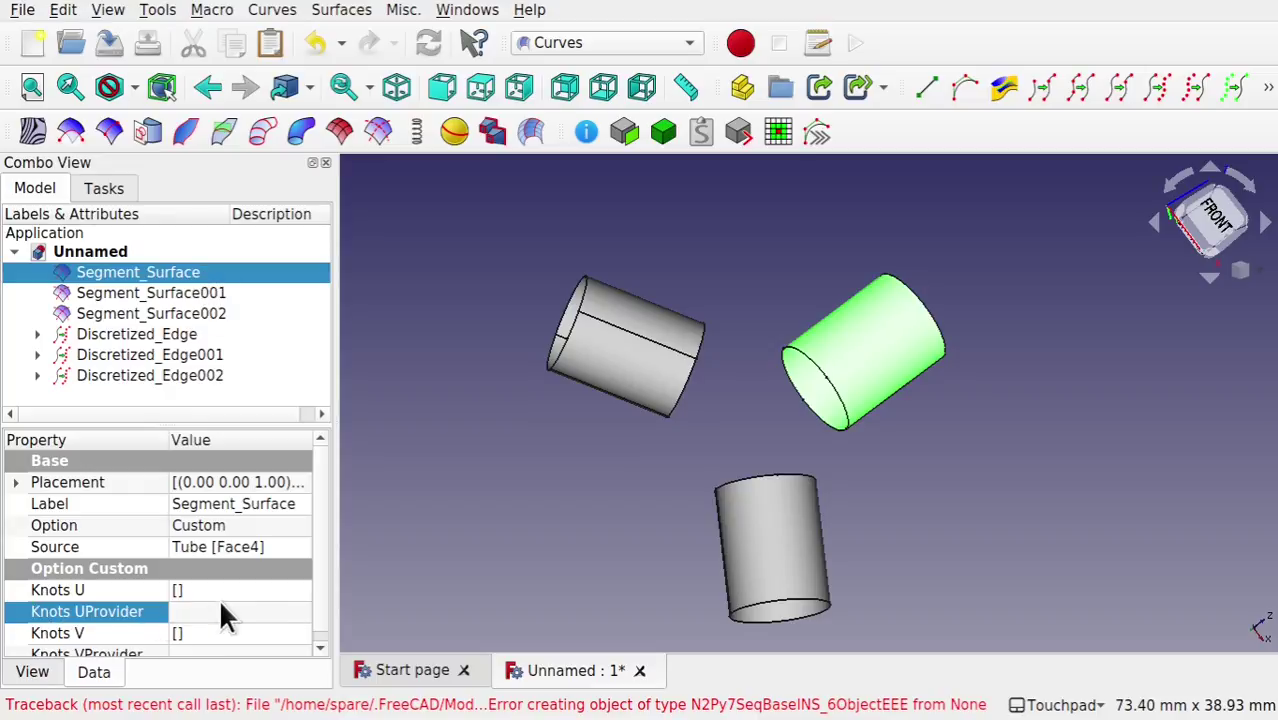
pyautogui.click(302, 610)
pyautogui.click(301, 612)
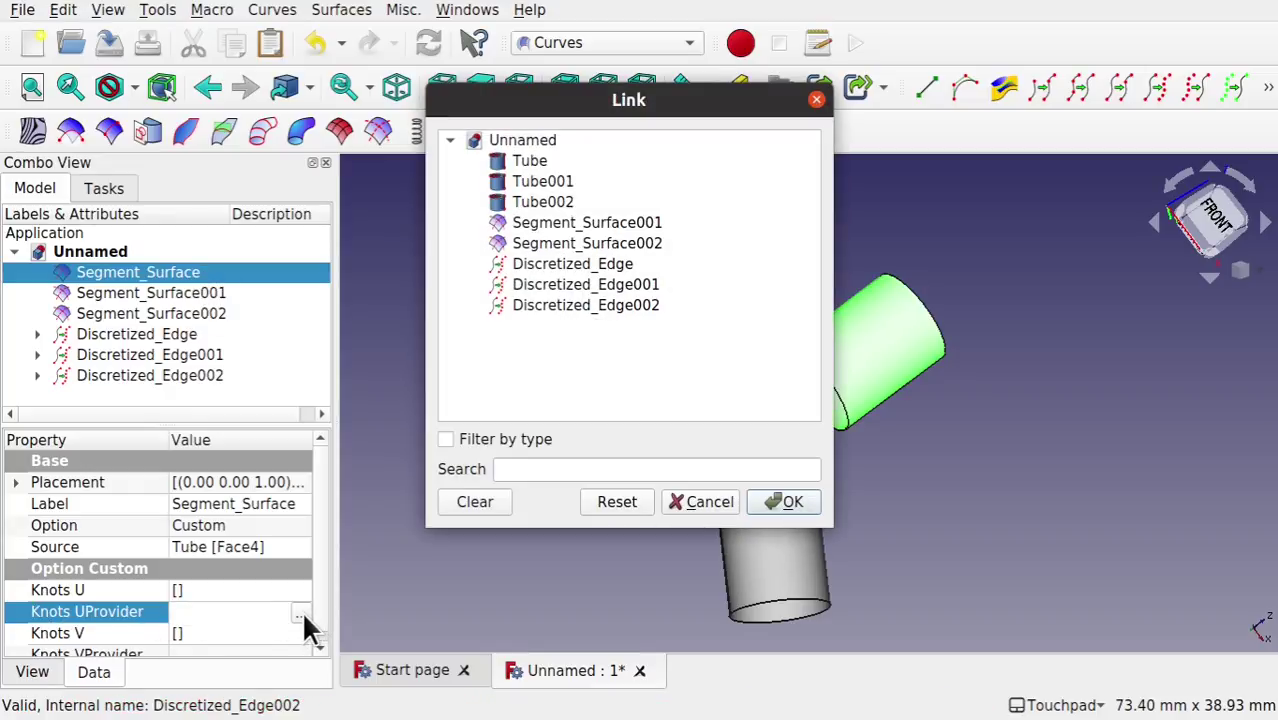
pyautogui.click(605, 264)
pyautogui.click(780, 498)
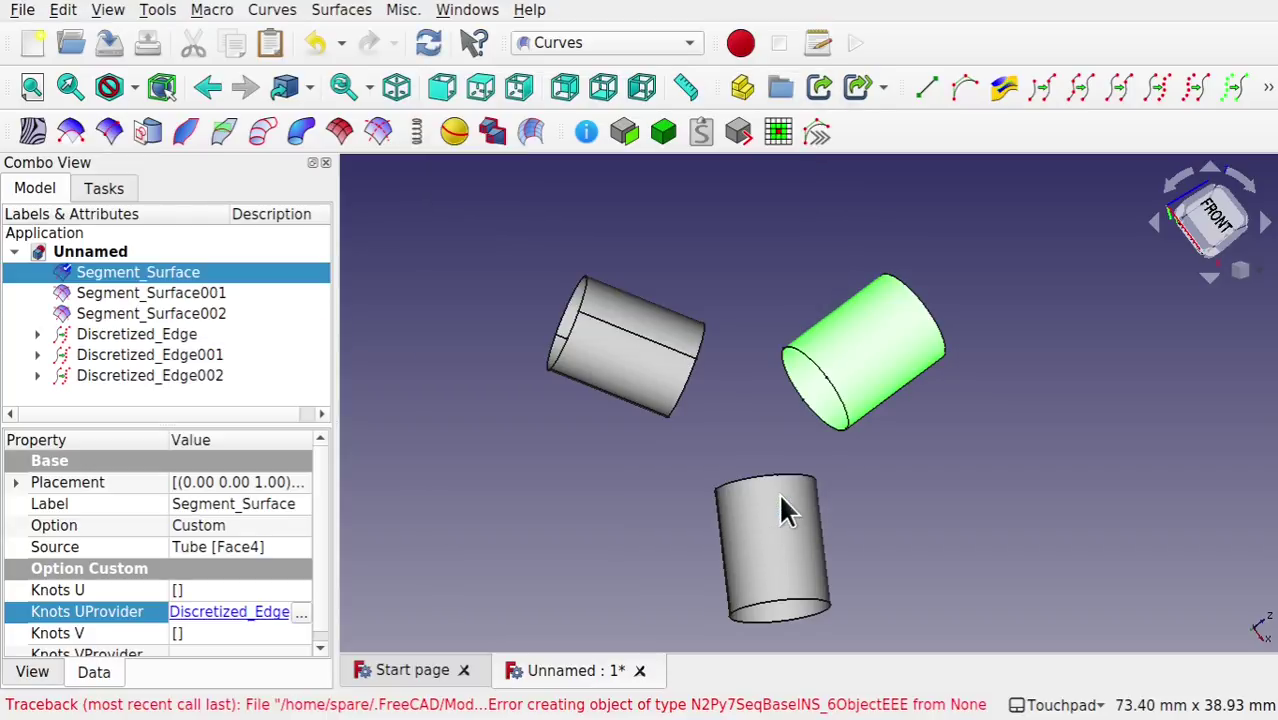
# Step: Link the lower tube's segment surface Knots UProvider to Discretized_Edge001
pyautogui.click(738, 575)
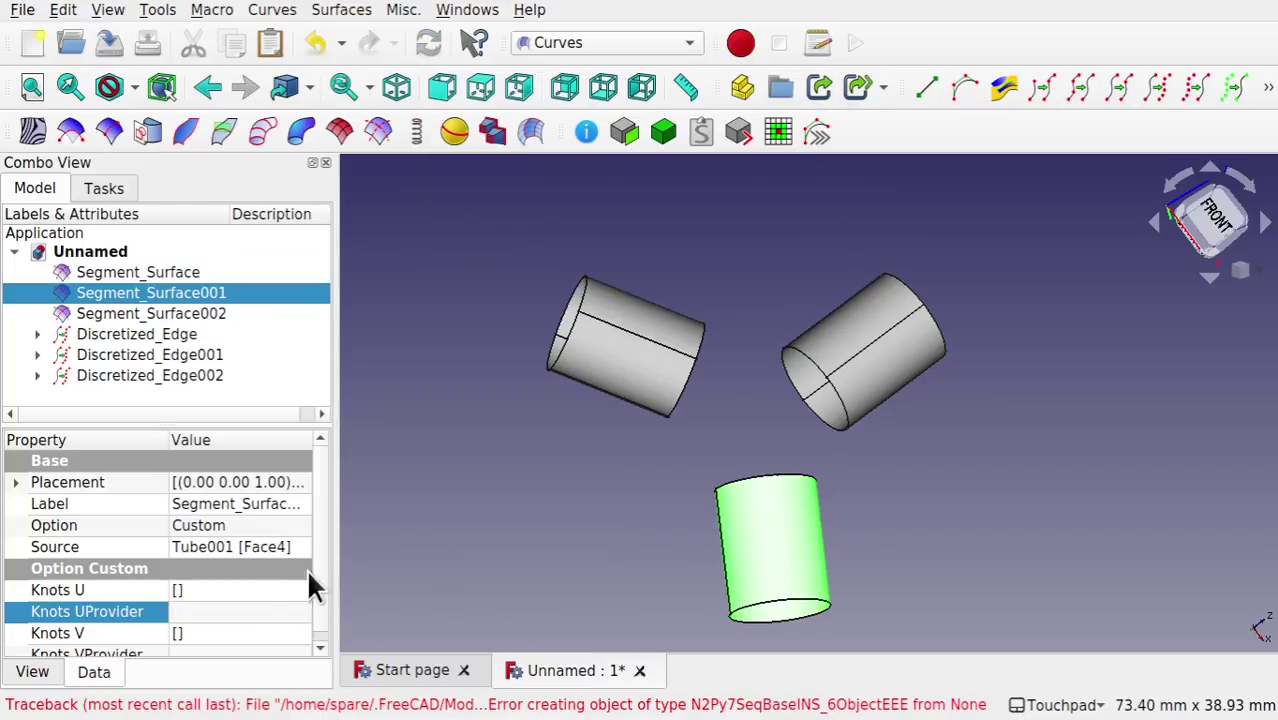
pyautogui.click(304, 618)
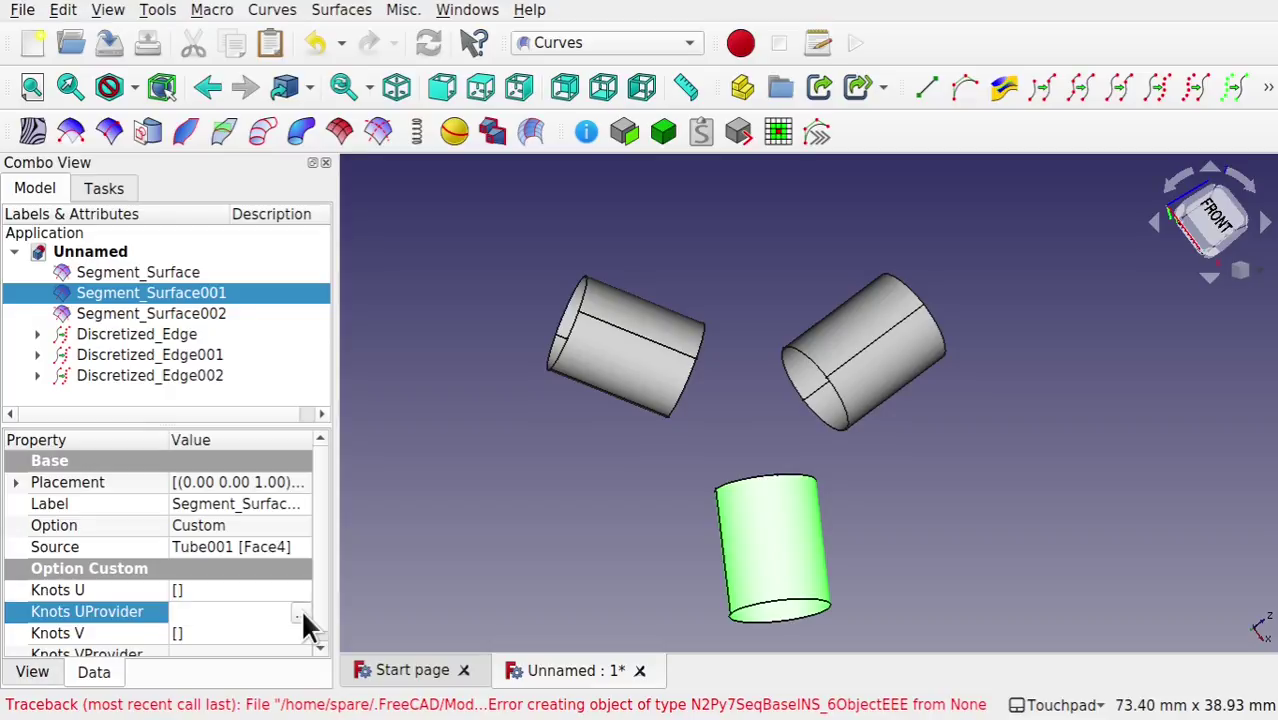
pyautogui.click(301, 614)
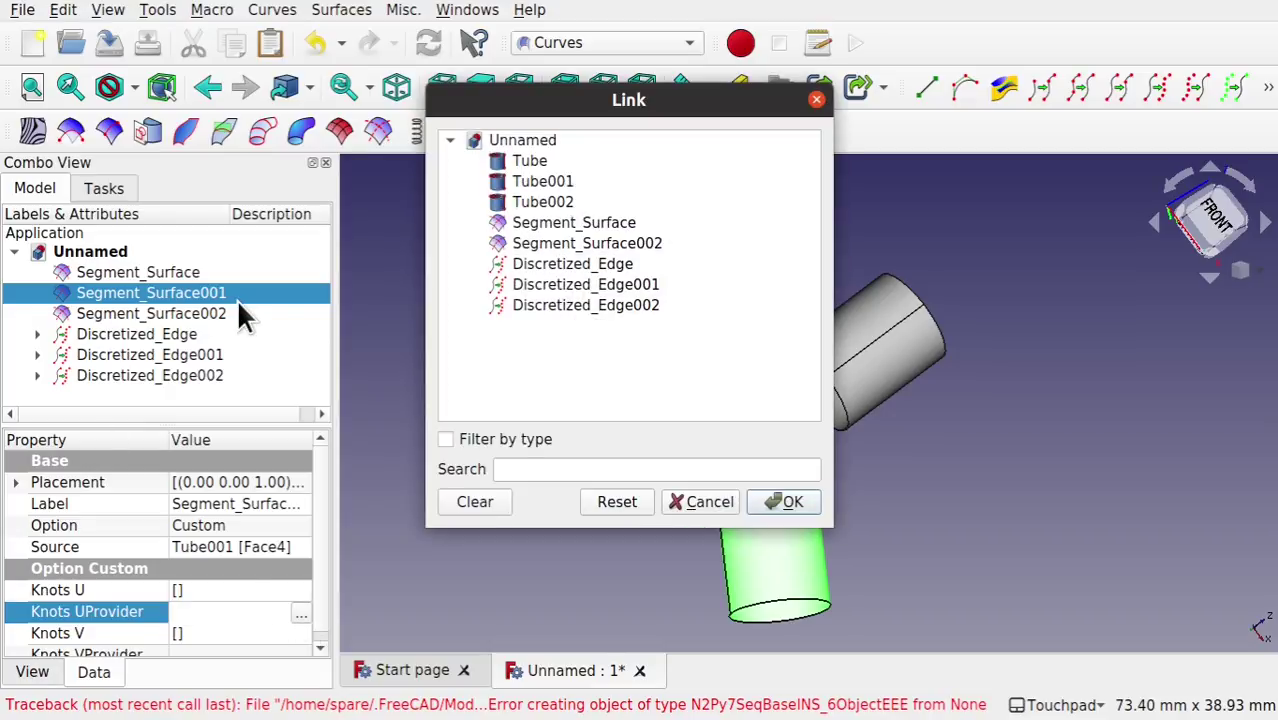
pyautogui.click(618, 285)
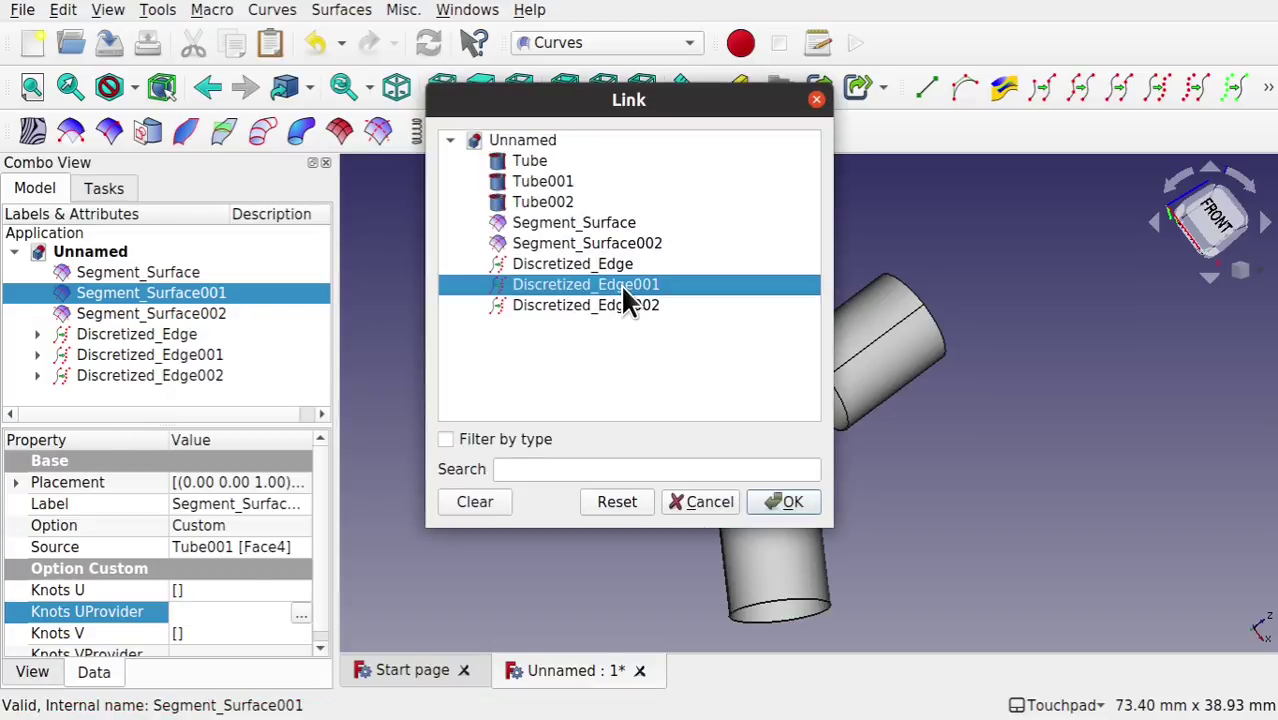
pyautogui.click(785, 503)
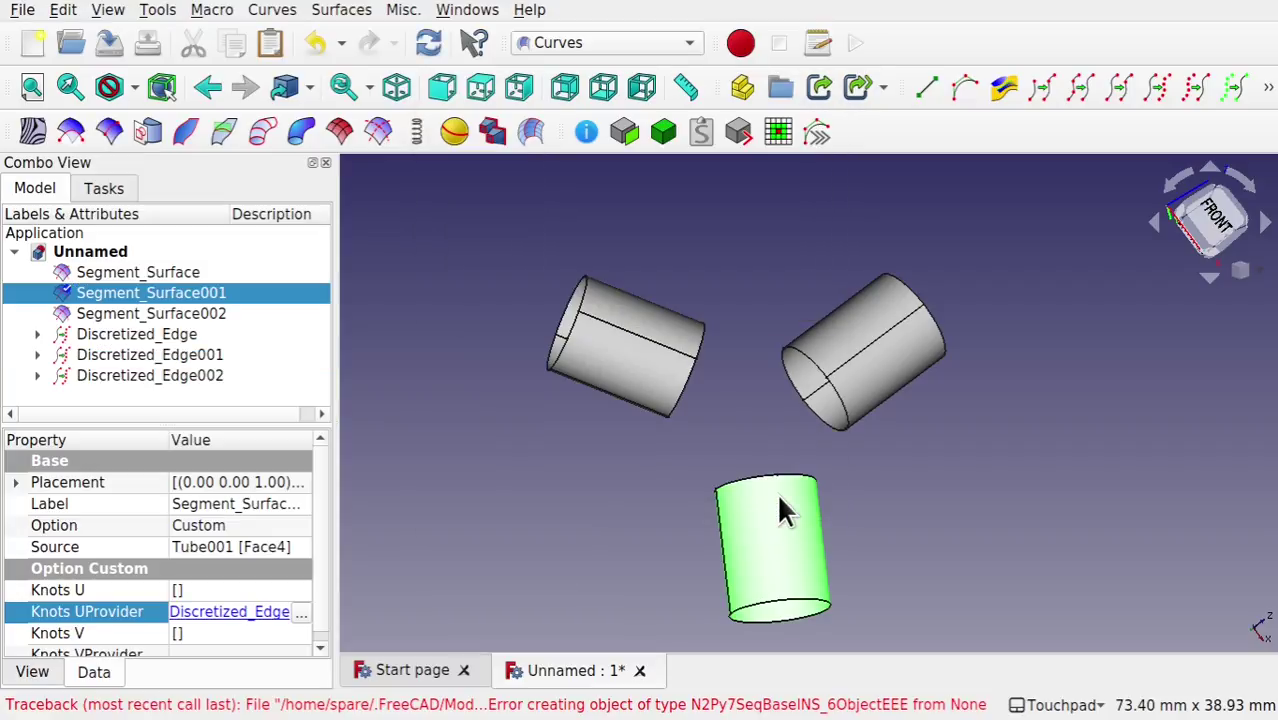
pyautogui.click(622, 495)
# Step: Blend the upper-left tube's face into the upper-right tube's face
pyautogui.keyDown('alt'); pyautogui.moveTo(765, 400); pyautogui.dragTo(722, 416); pyautogui.keyUp('alt')
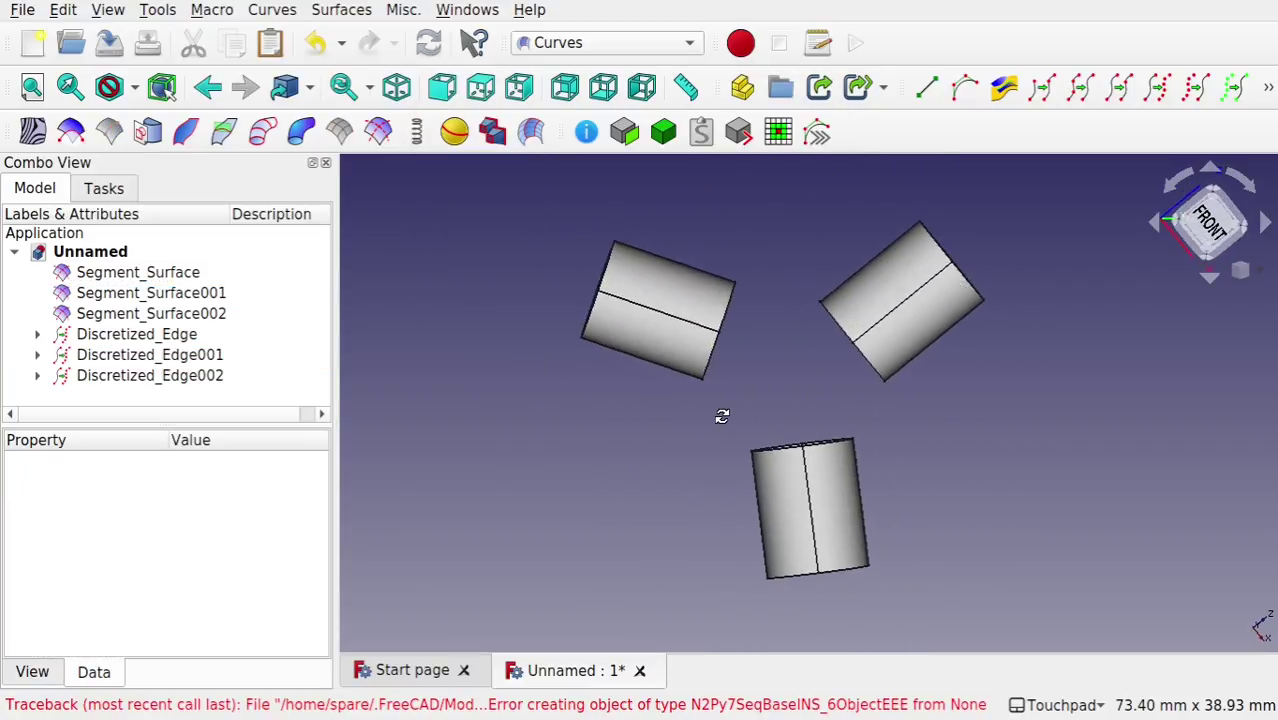
pyautogui.scroll(3, 740, 428)
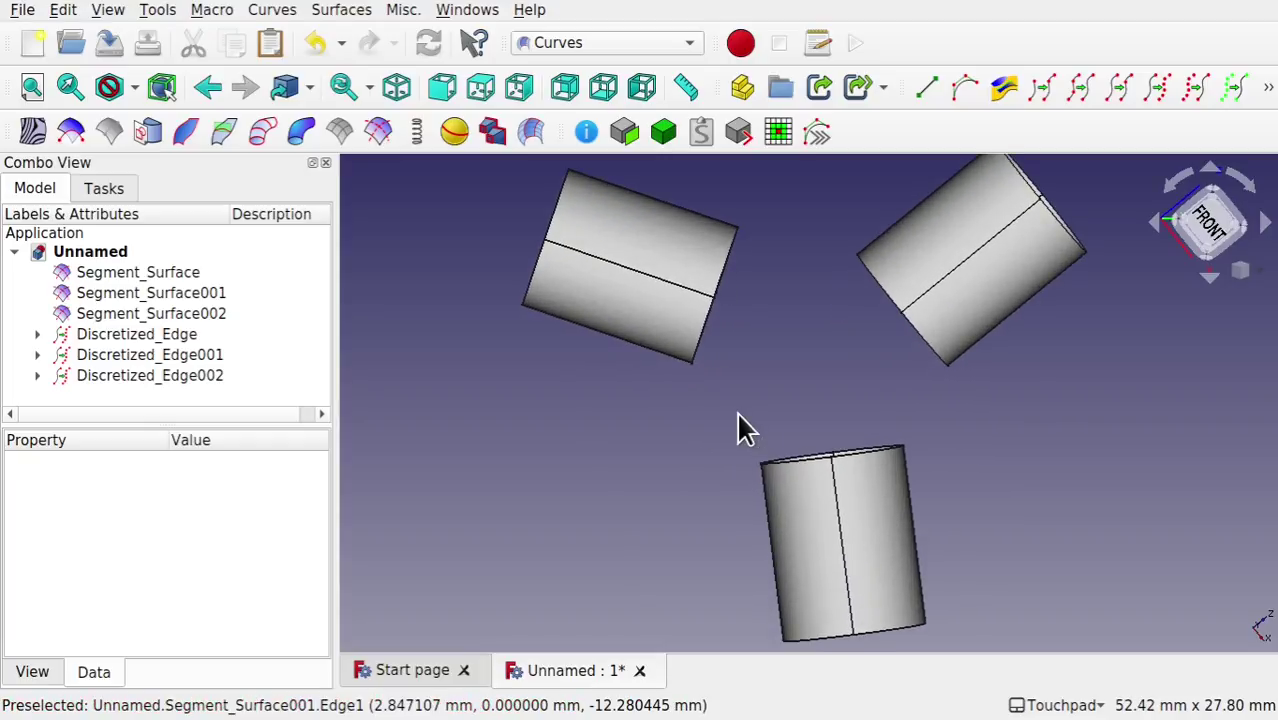
pyautogui.scroll(-1, 740, 428)
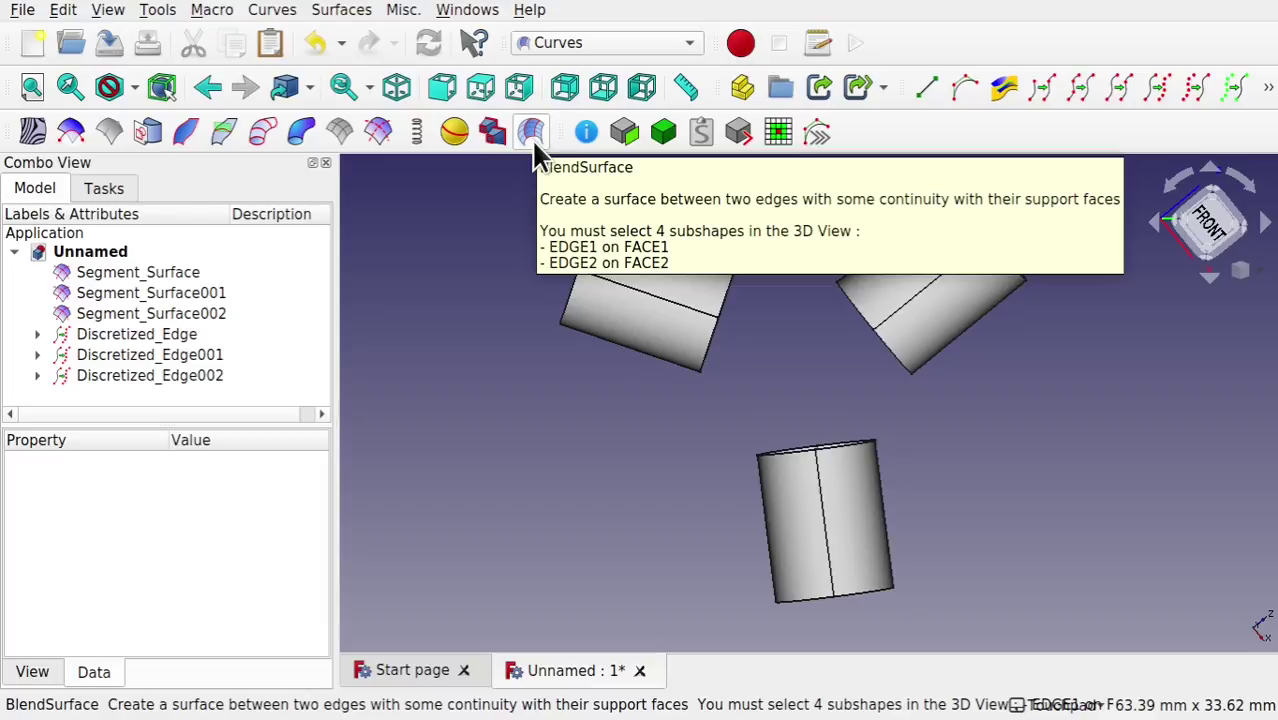
pyautogui.click(670, 288)
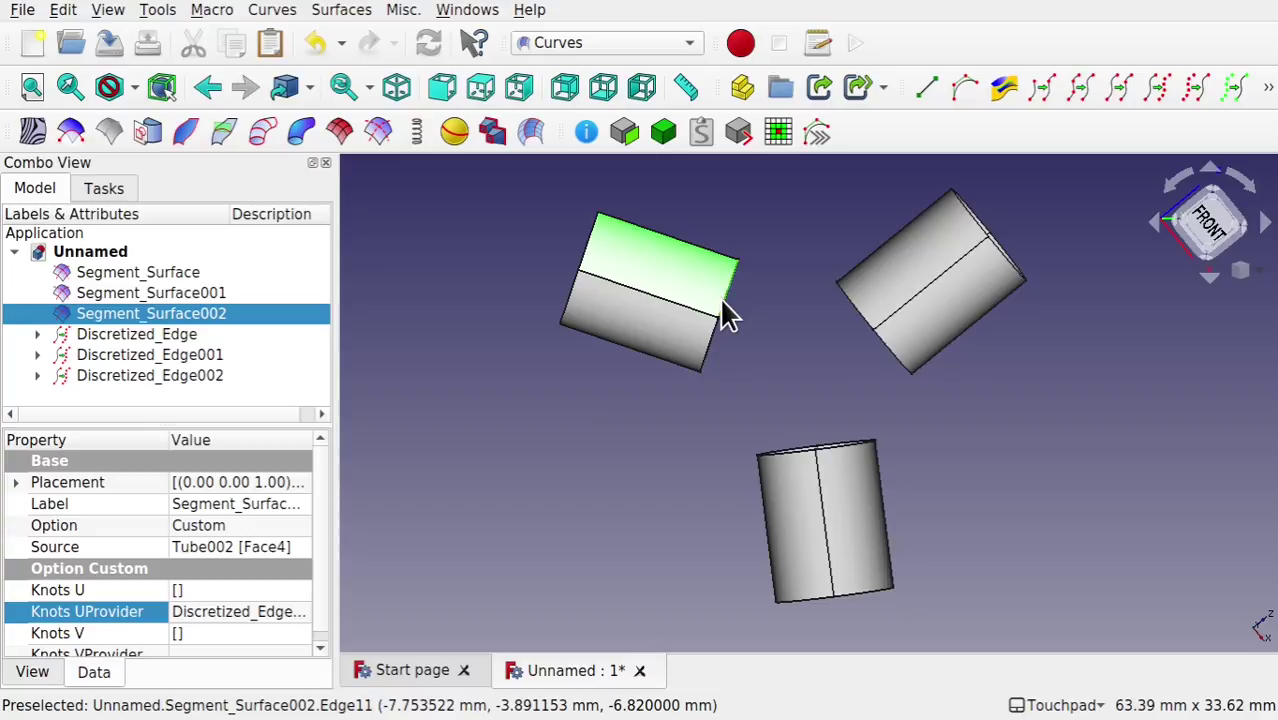
pyautogui.keyDown('ctrl'); pyautogui.click(845, 316); pyautogui.keyUp('ctrl')
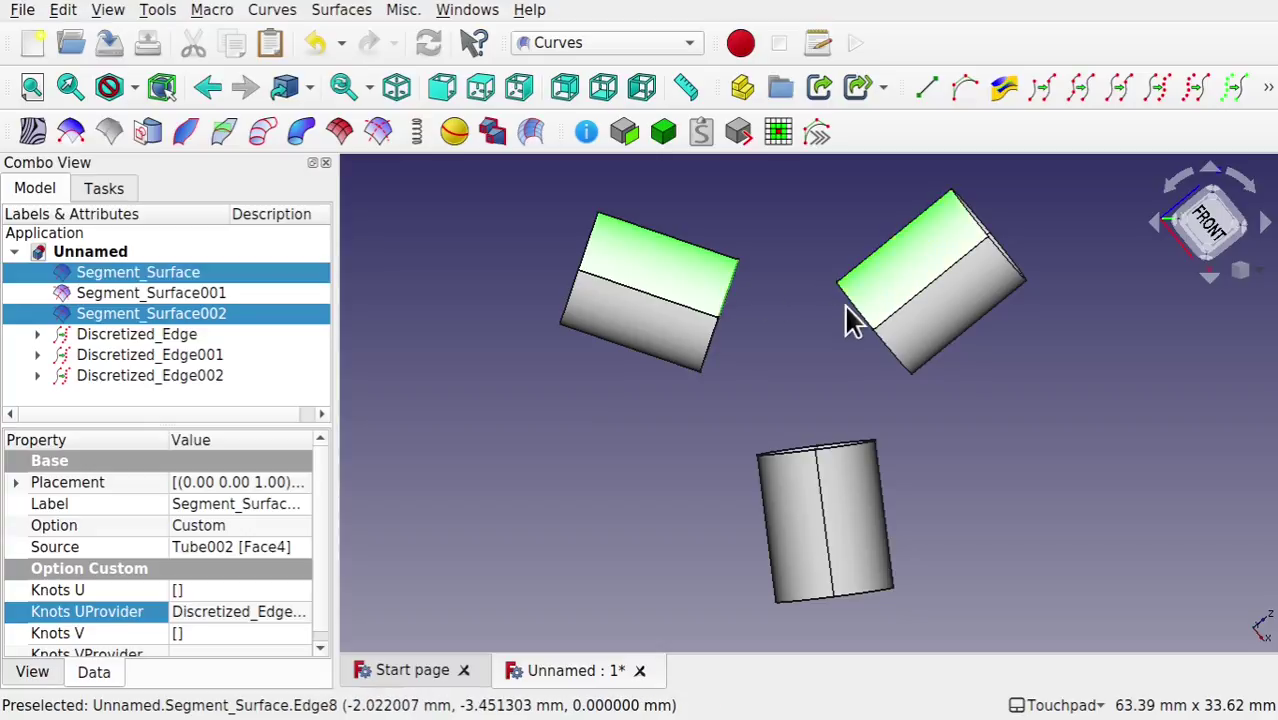
pyautogui.click(531, 132)
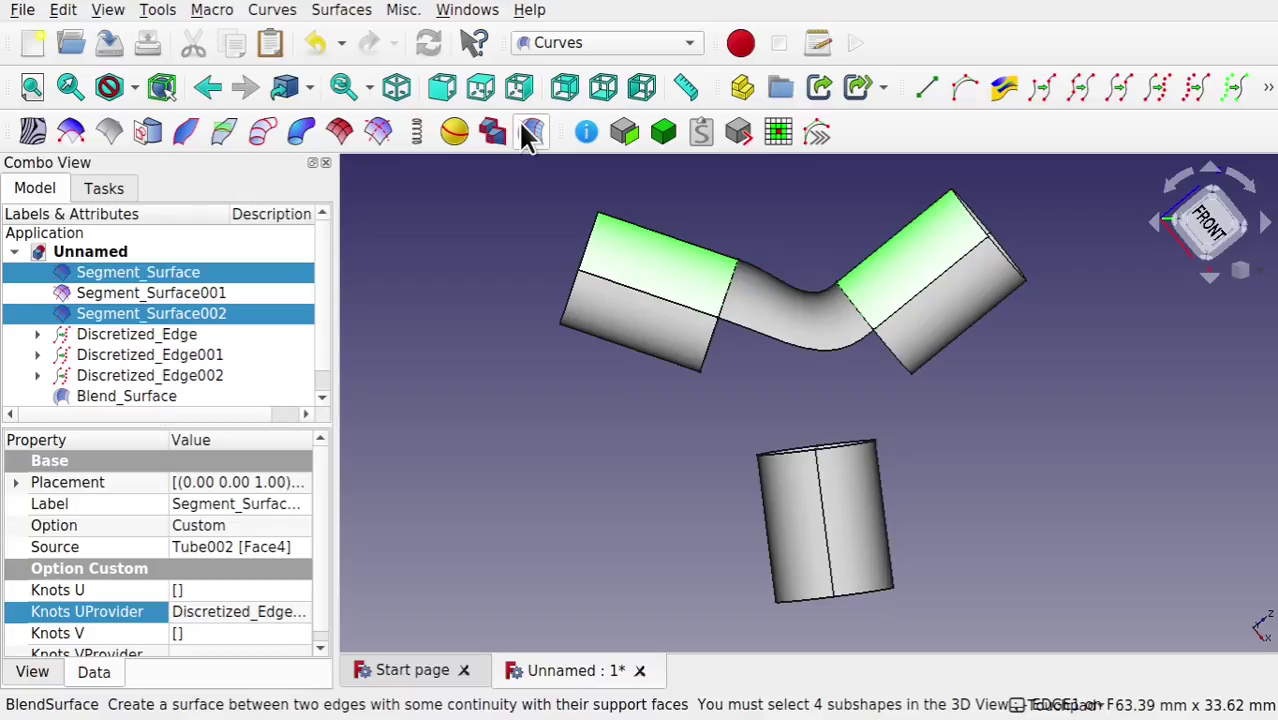
# Step: Blend the lower tube into the upper-right tube, then select lower and upper-left faces
pyautogui.click(859, 513)
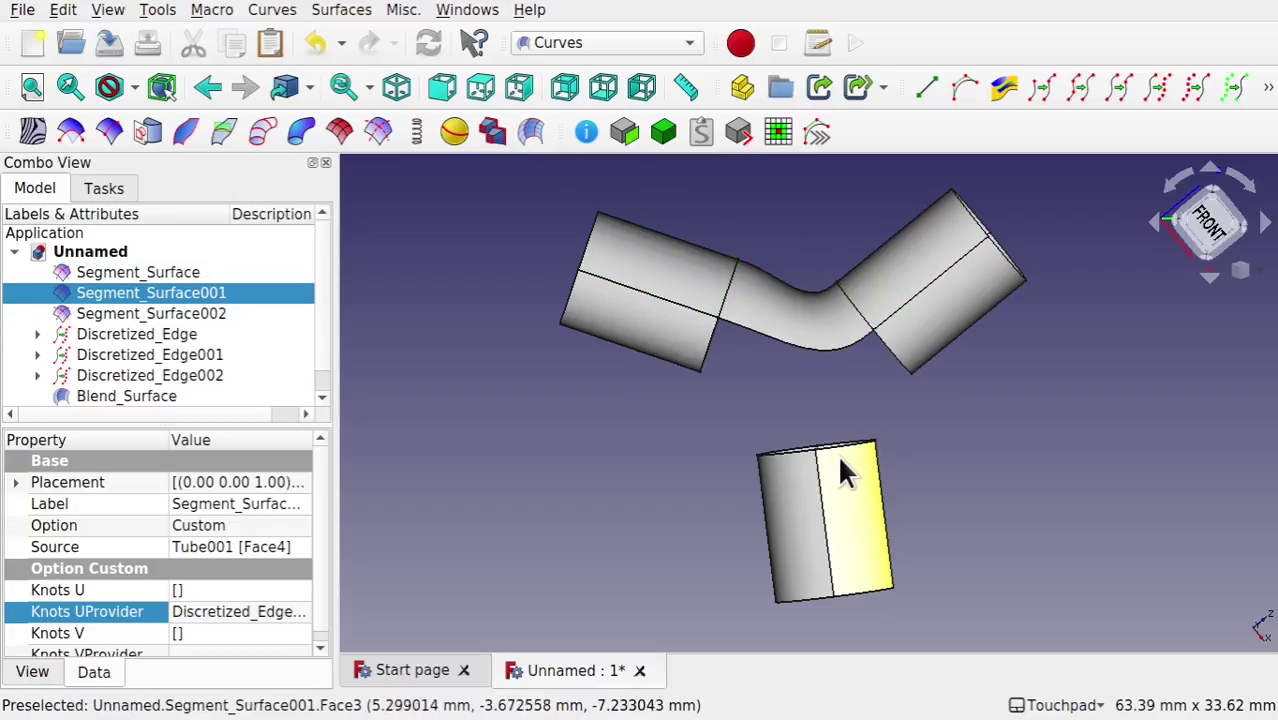
pyautogui.keyDown('ctrl'); pyautogui.click(925, 357); pyautogui.keyUp('ctrl')
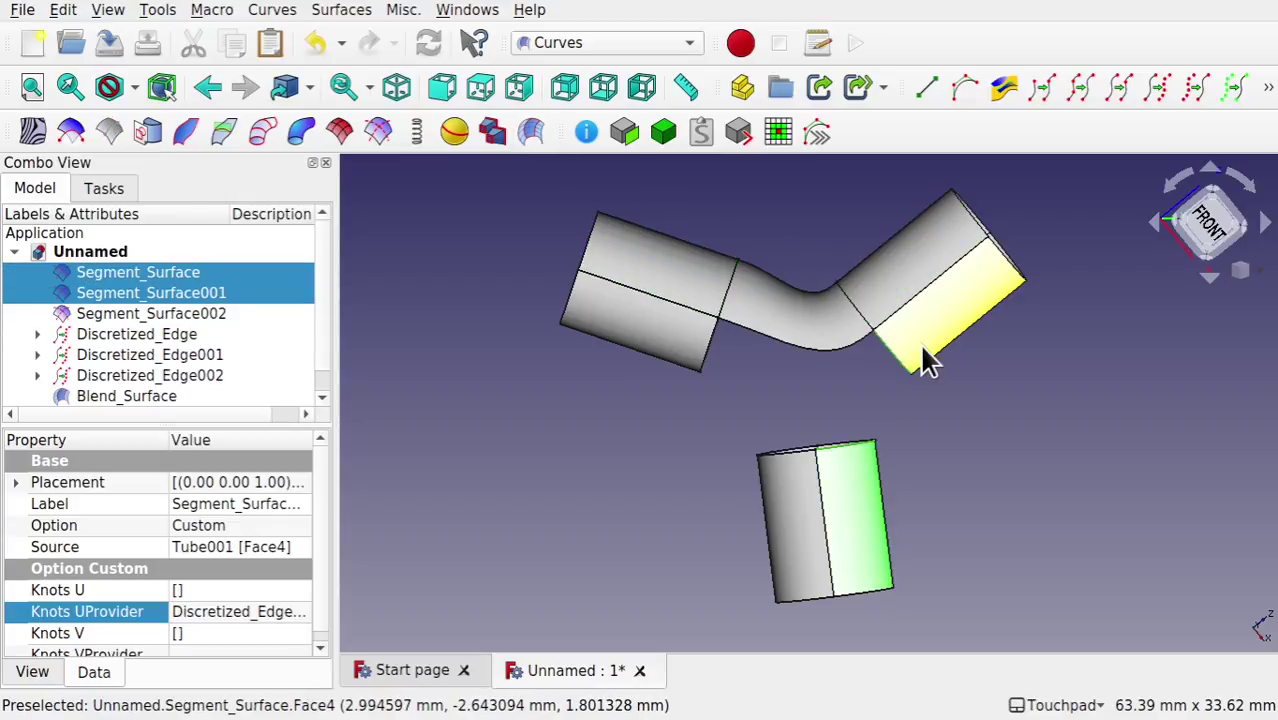
pyautogui.click(531, 135)
pyautogui.click(791, 450)
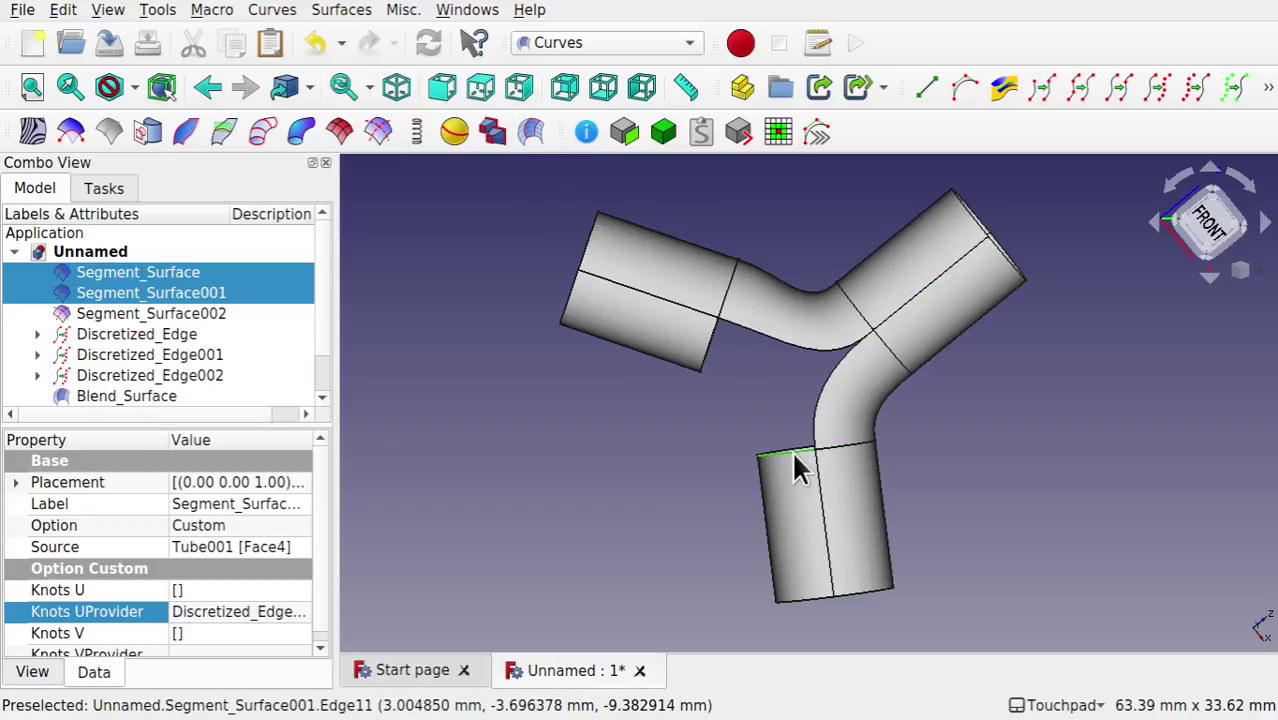
pyautogui.keyDown('ctrl'); pyautogui.click(665, 350); pyautogui.keyUp('ctrl')
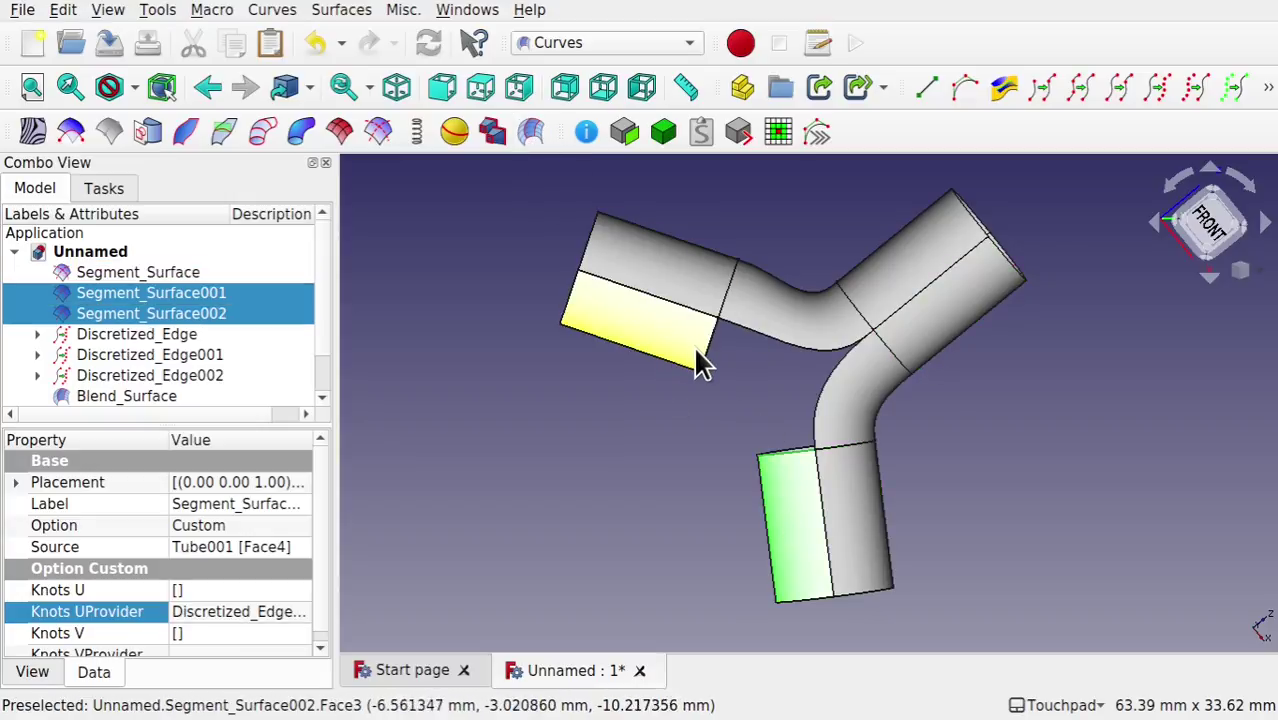
# Step: Blend the upper-left tube into the lower tube and view the junction's back
pyautogui.click(531, 135)
pyautogui.moveTo(528, 345); pyautogui.dragTo(775, 519, button='middle')
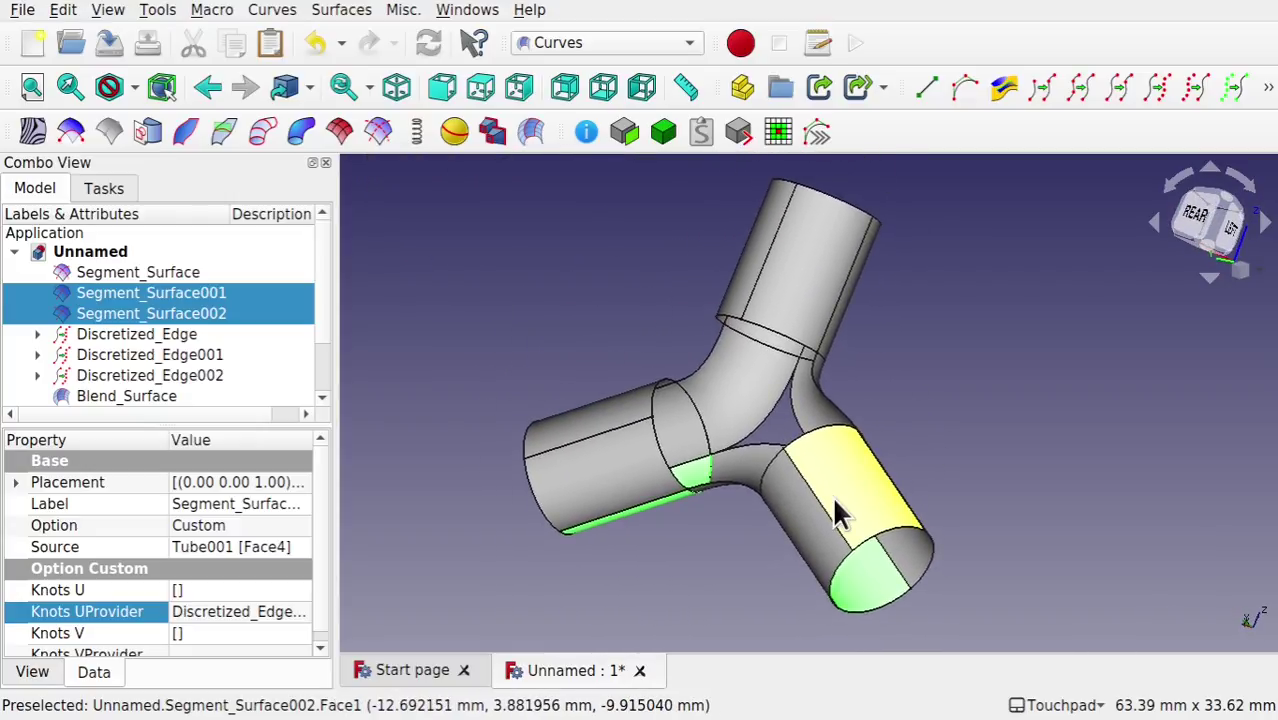
pyautogui.moveTo(712, 440); pyautogui.dragTo(725, 482, button='middle')
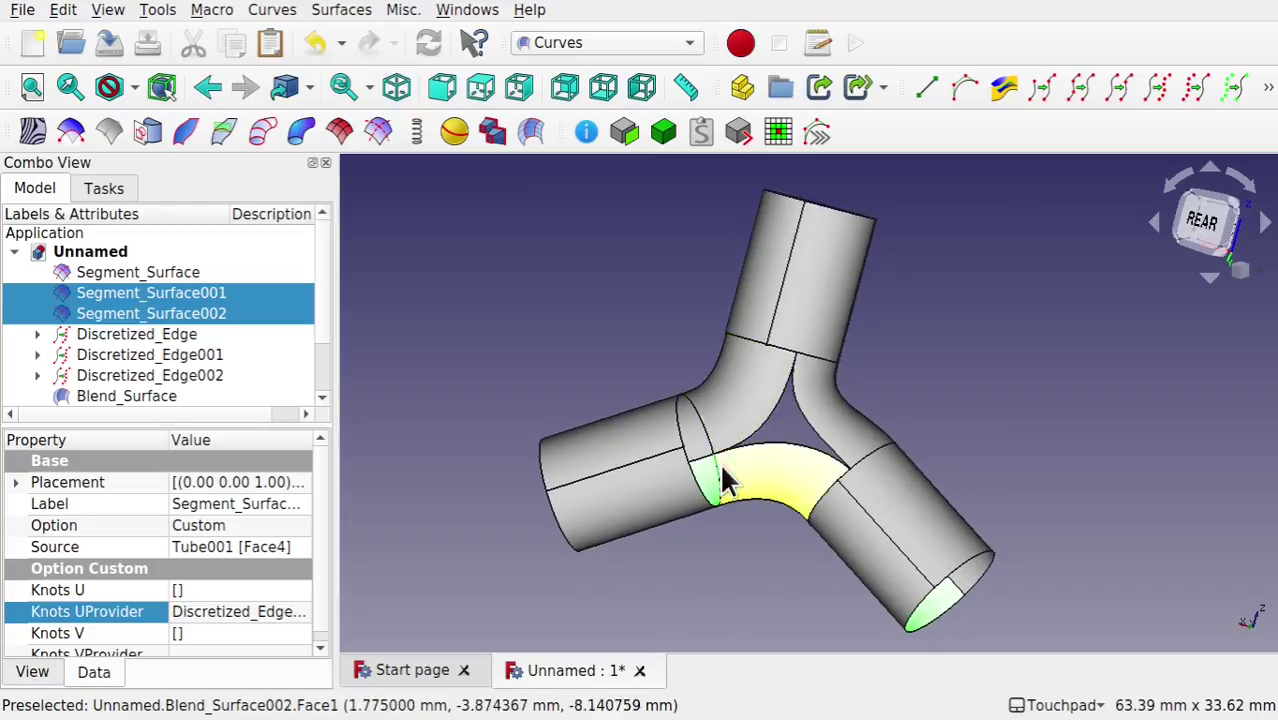
# Step: Blend the upper arm's rear face into the lower-right arm
pyautogui.click(672, 491)
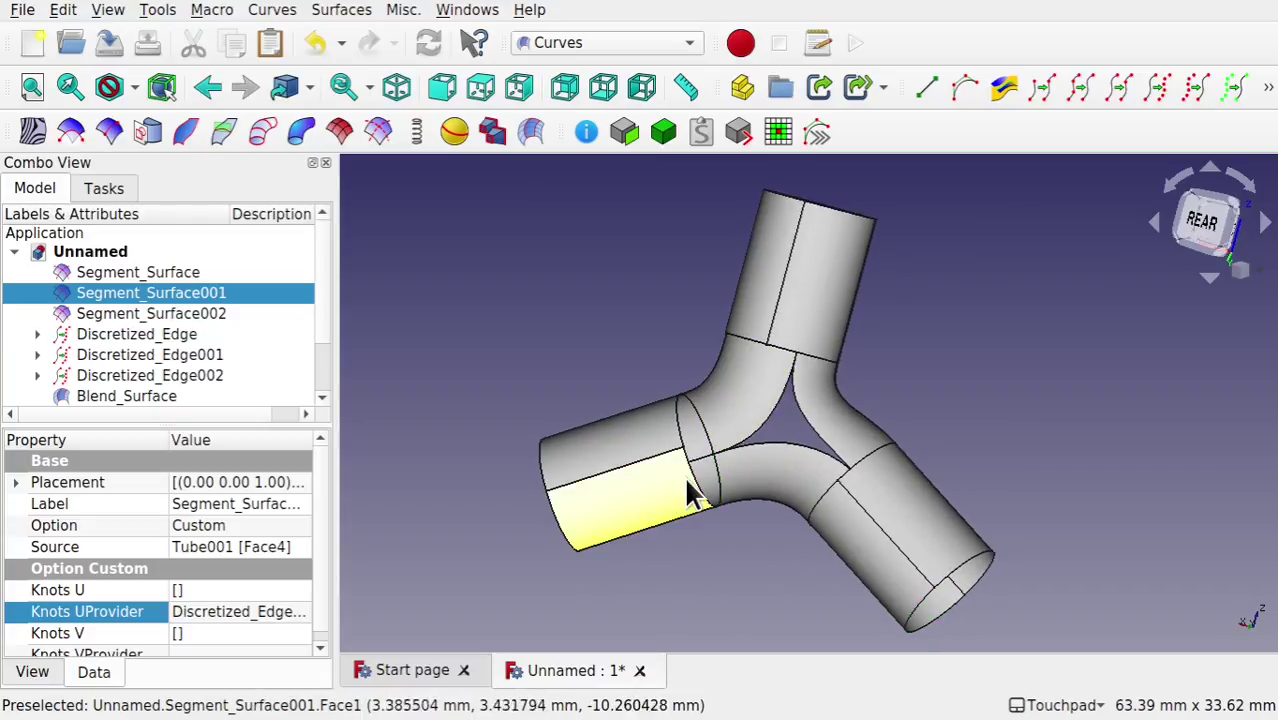
pyautogui.keyDown('ctrl'); pyautogui.click(850, 550); pyautogui.keyUp('ctrl')
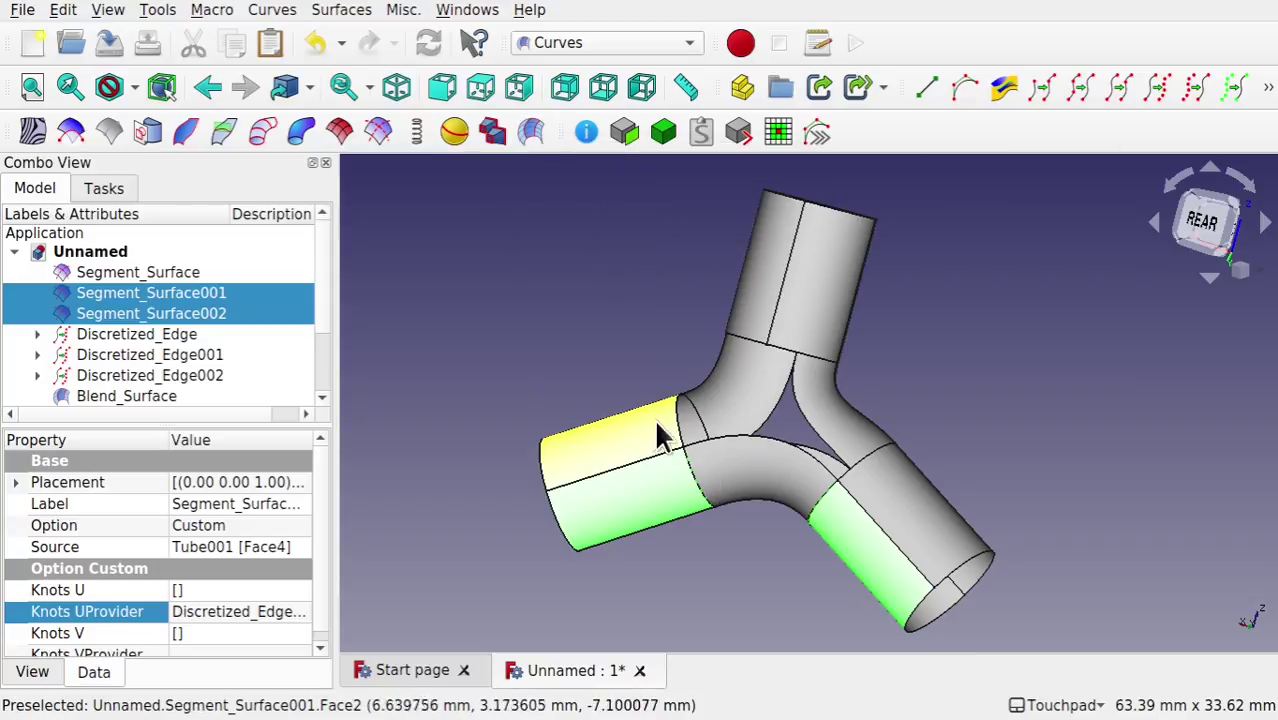
pyautogui.click(622, 450)
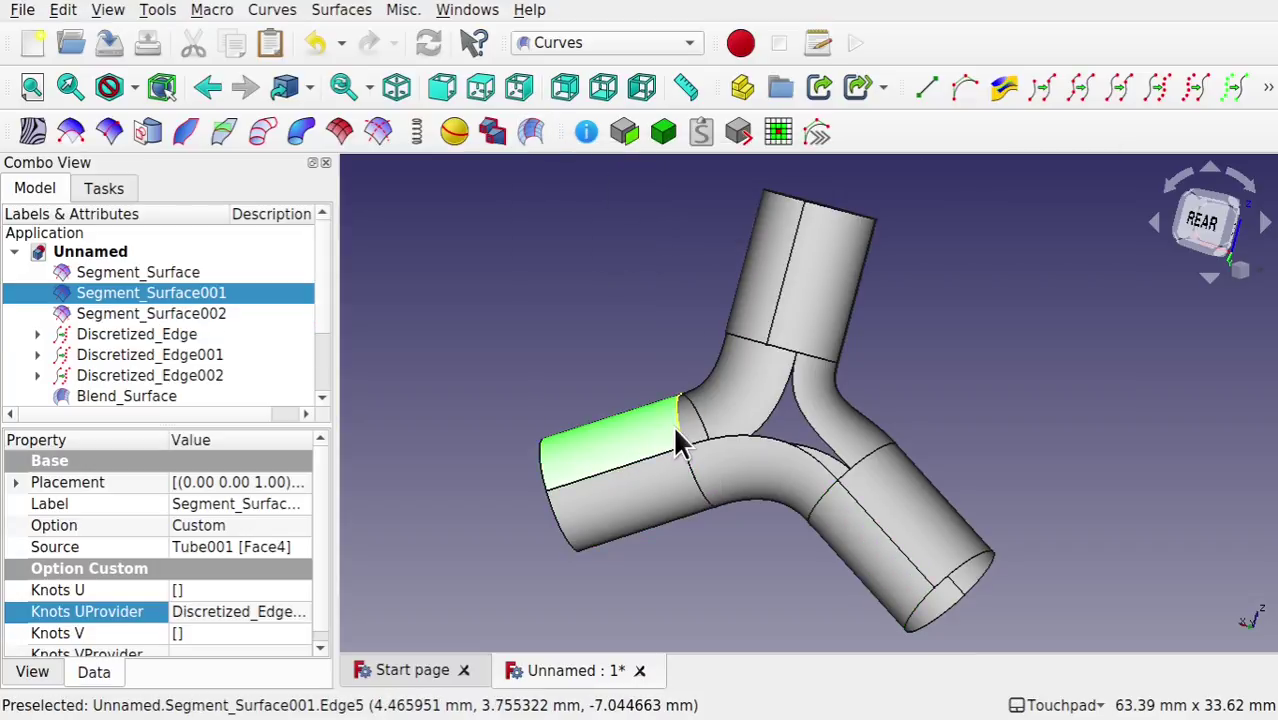
pyautogui.keyDown('ctrl'); pyautogui.click(755, 312); pyautogui.keyUp('ctrl')
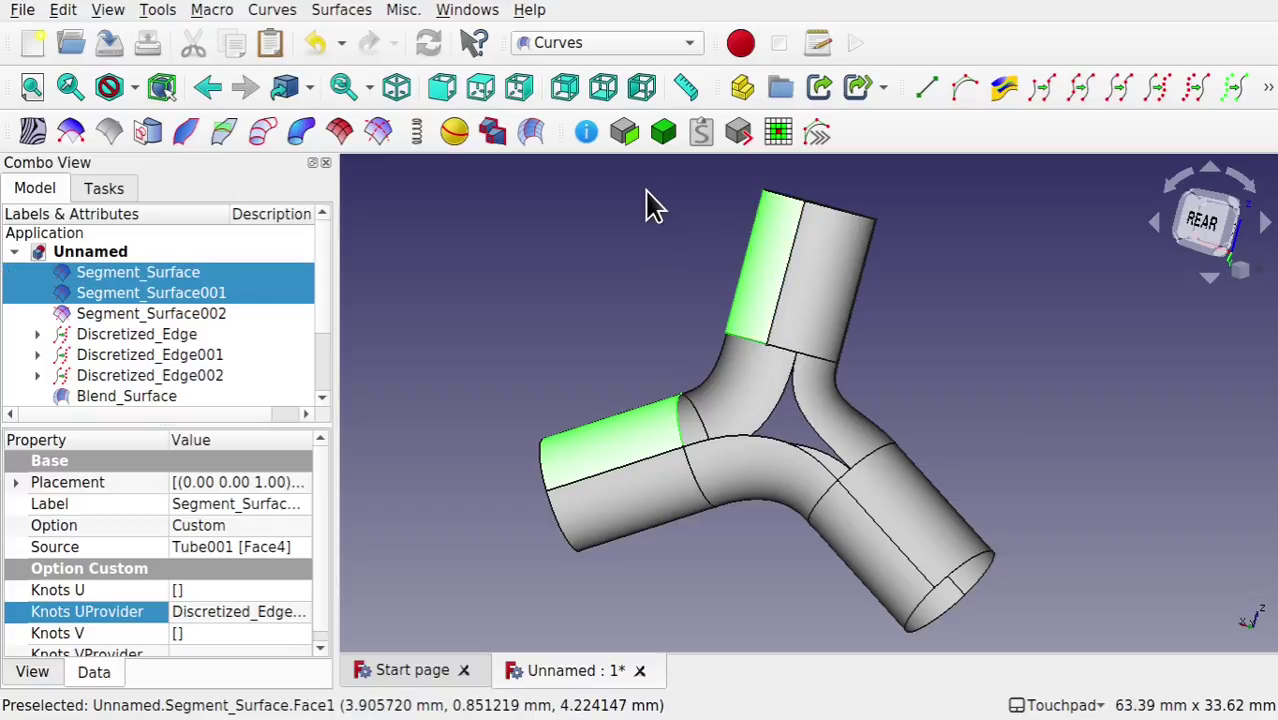
pyautogui.click(807, 302)
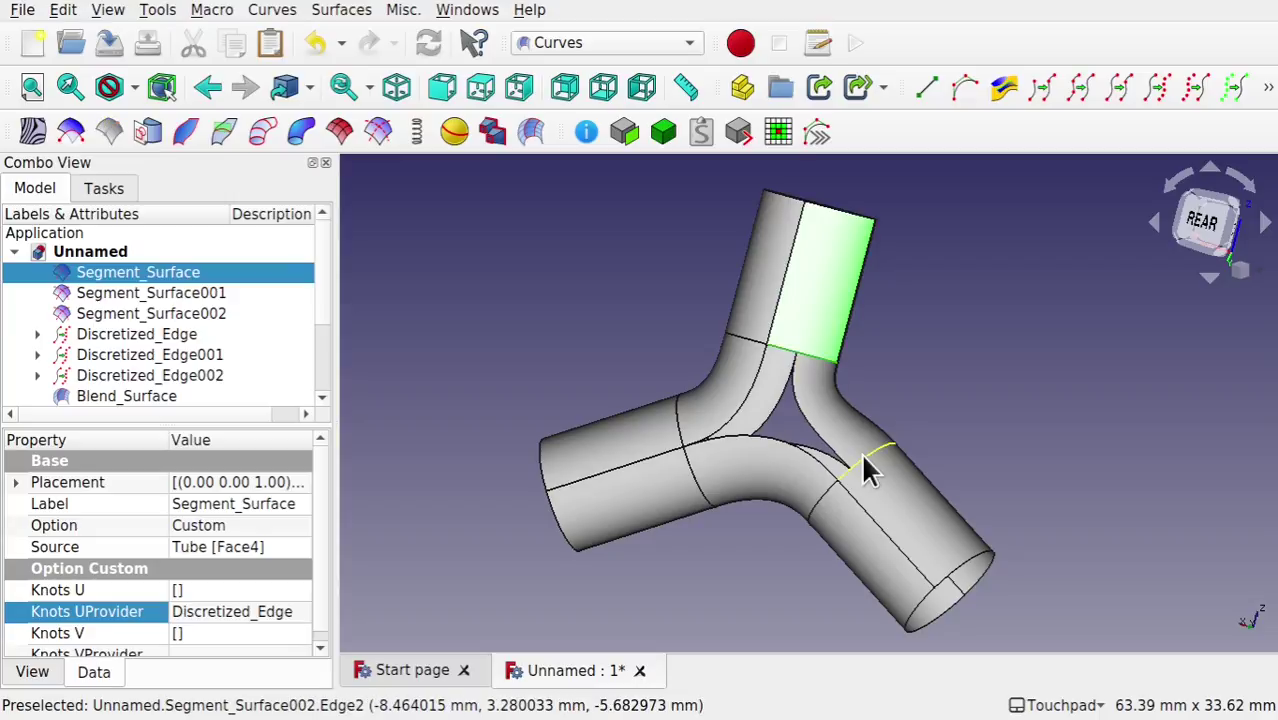
pyautogui.keyDown('ctrl'); pyautogui.click(895, 500); pyautogui.keyUp('ctrl')
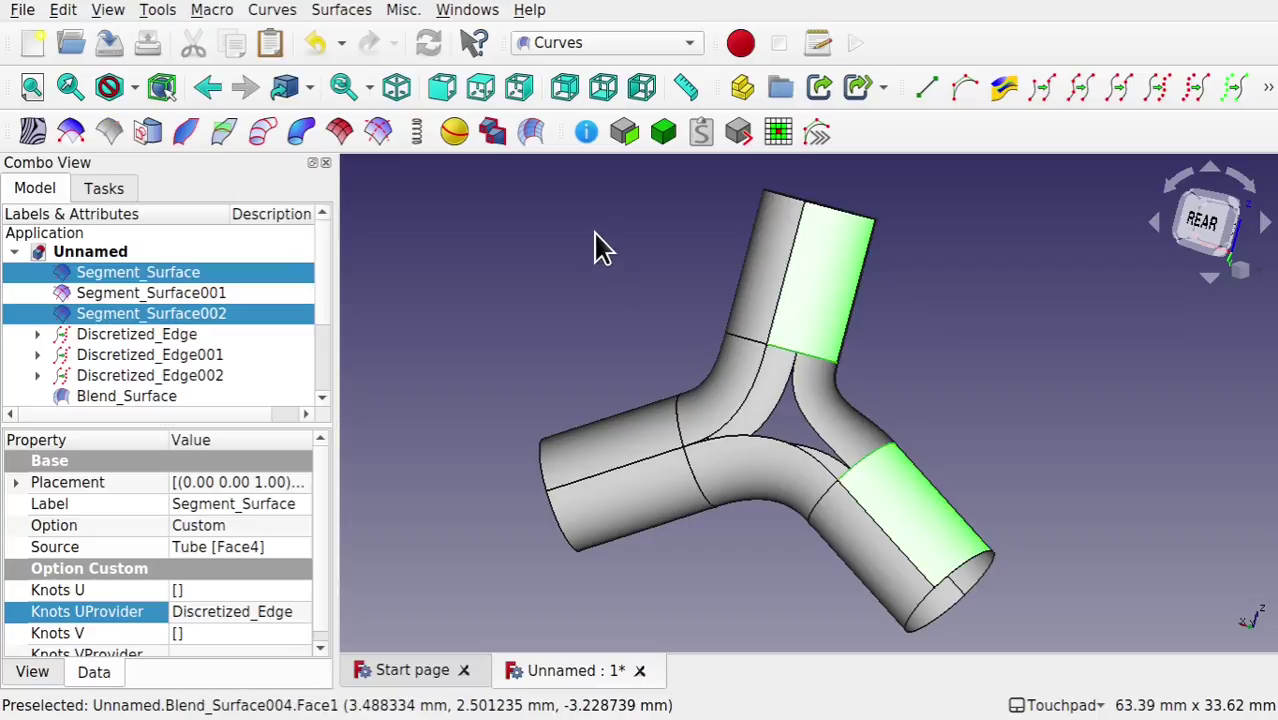
pyautogui.click(532, 140)
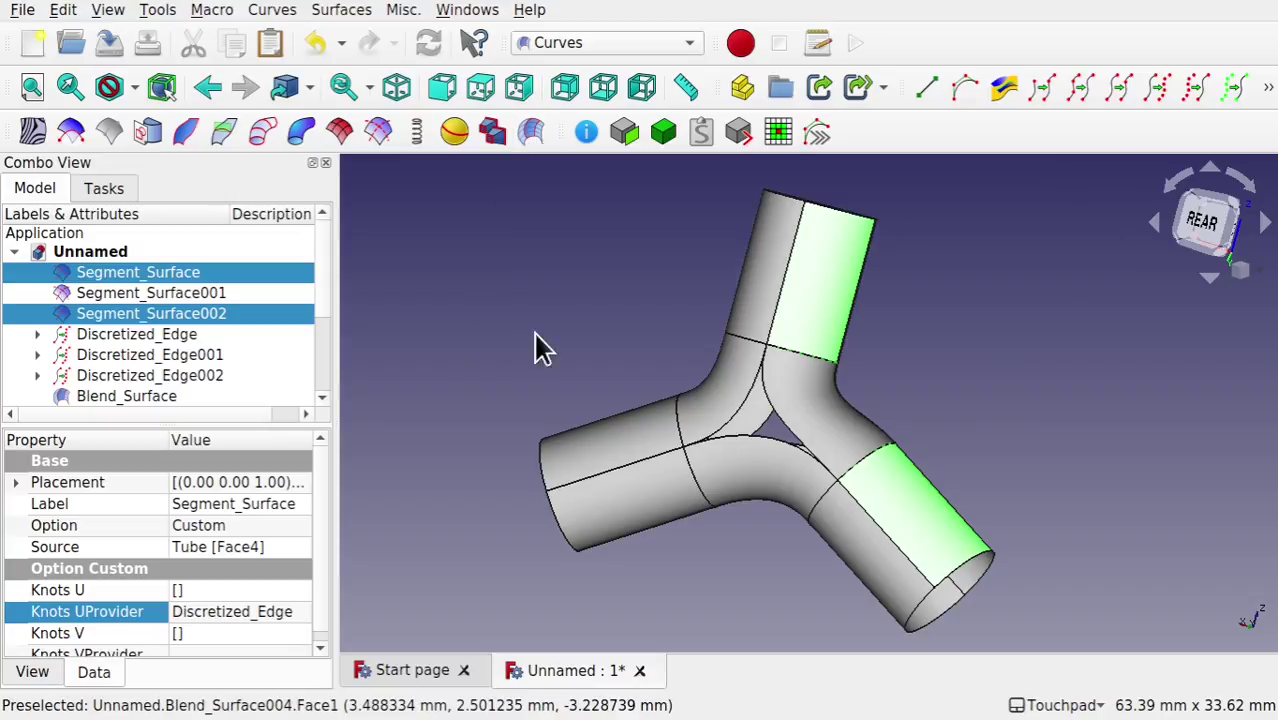
# Step: Save the document as freecad - pipeblend2.FCStd in Downloads
pyautogui.hotkey('ctrl', 'shift', 's')
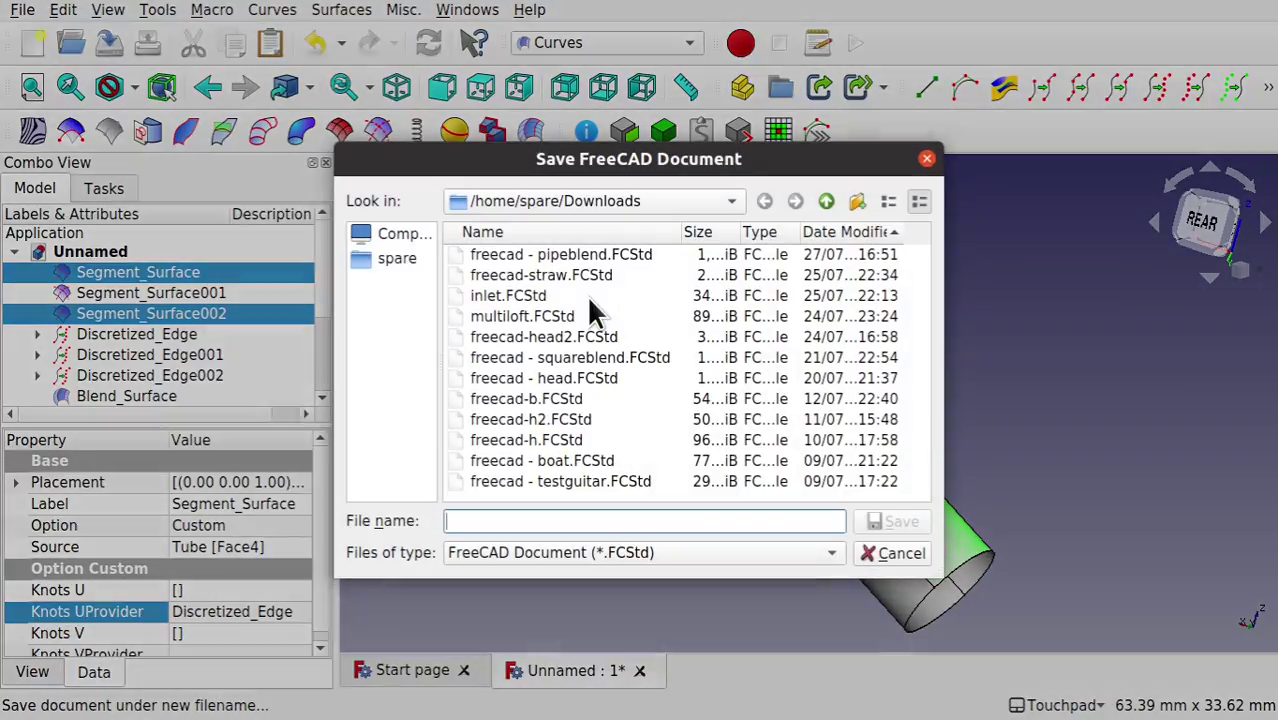
pyautogui.click(571, 254)
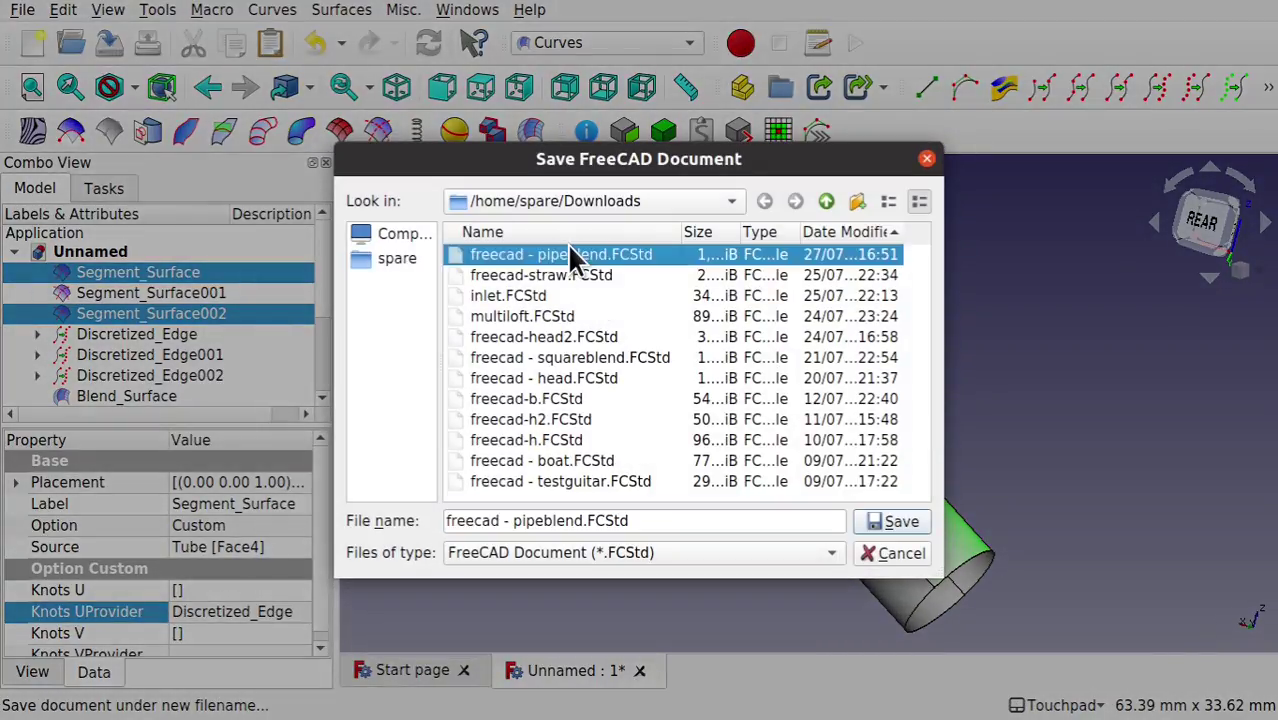
pyautogui.click(584, 520)
pyautogui.write('2')
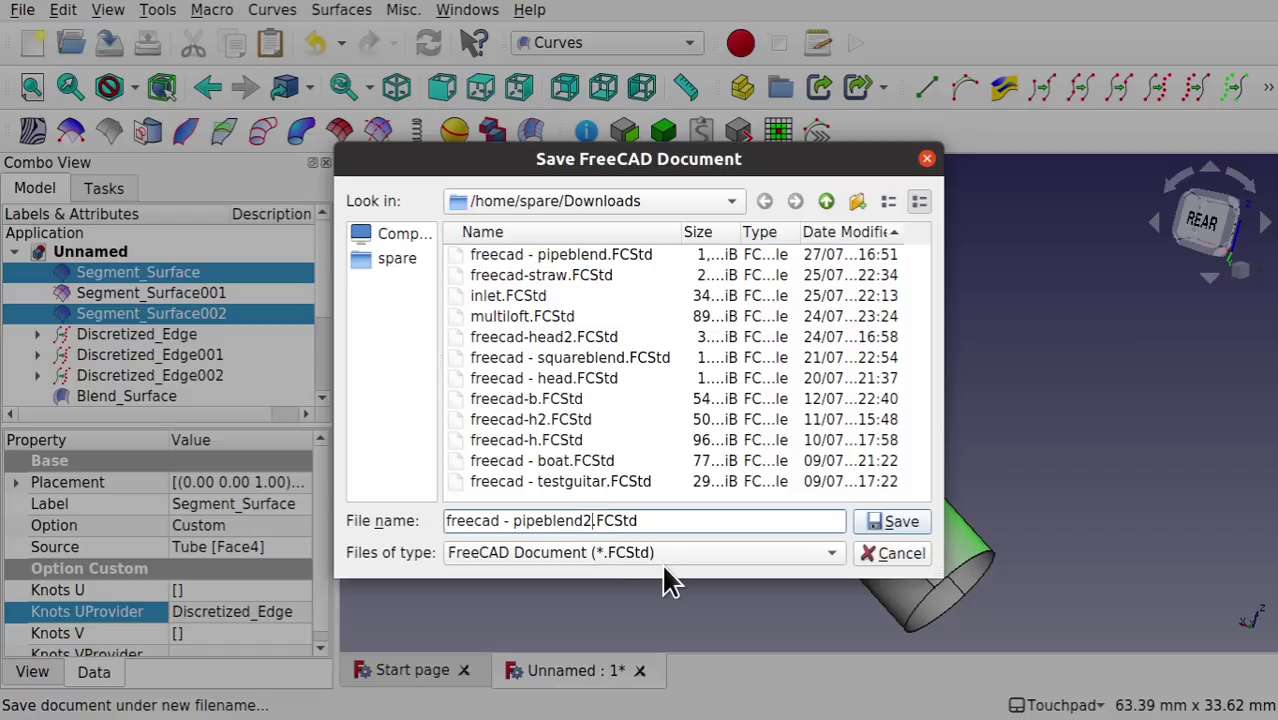
pyautogui.press('Return')
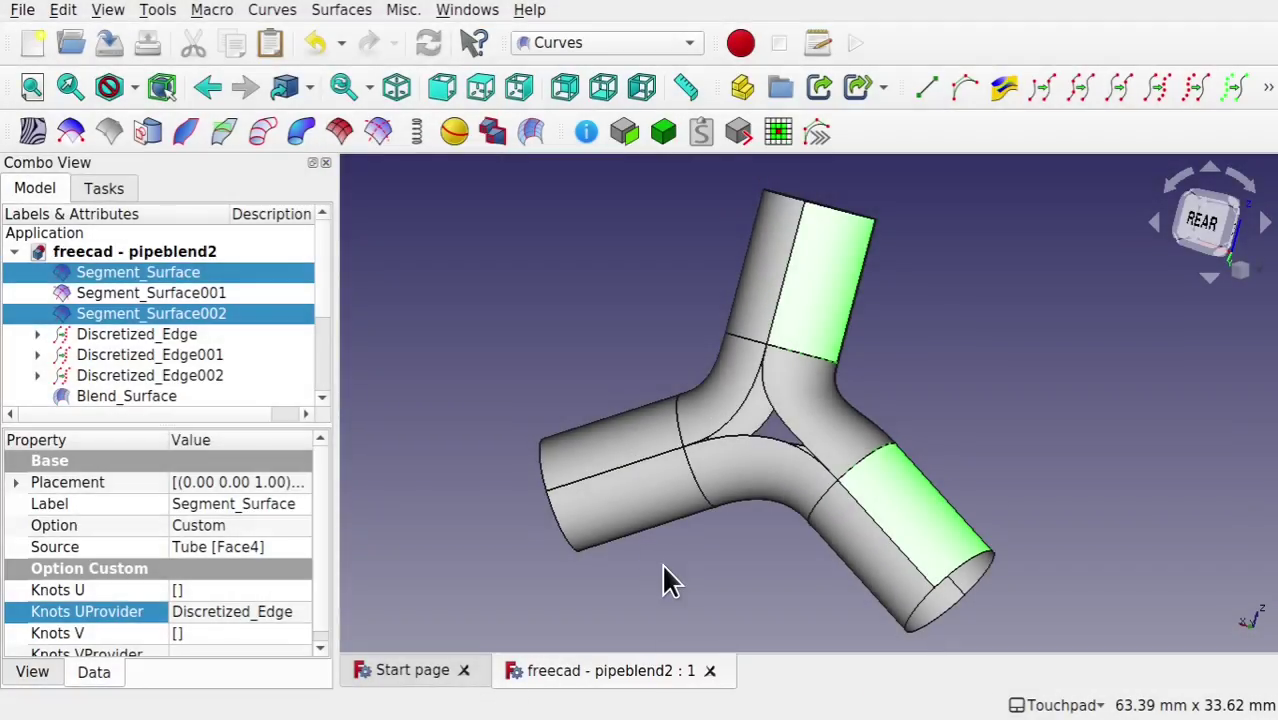
# Step: In the Surface workbench, fill the back gap from Blend_Surface003, 005 and 004 edges
pyautogui.click(594, 46)
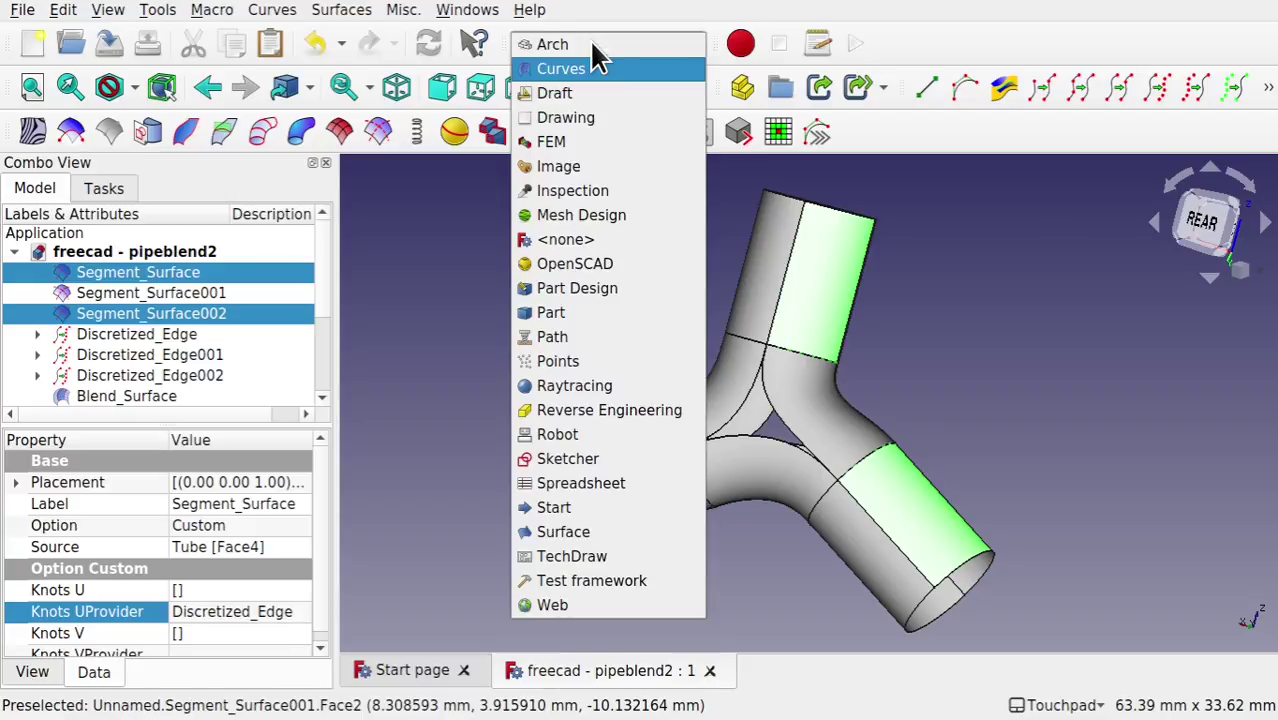
pyautogui.click(571, 532)
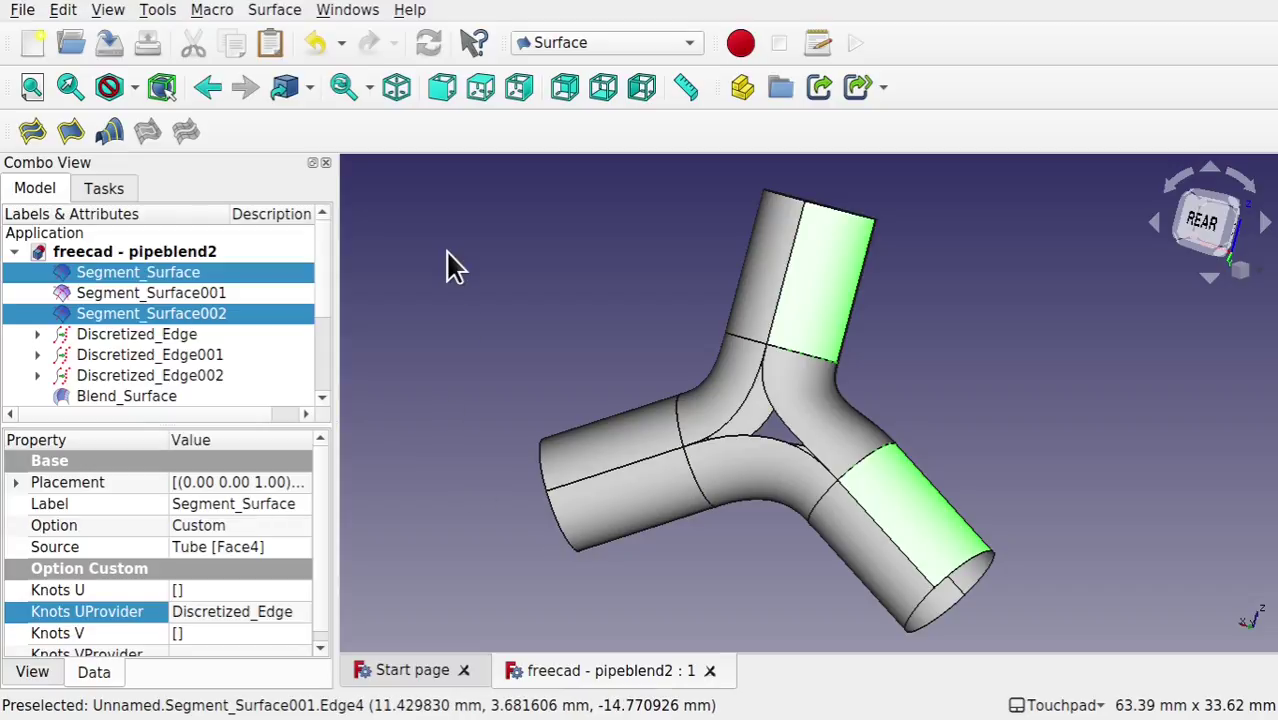
pyautogui.click(71, 133)
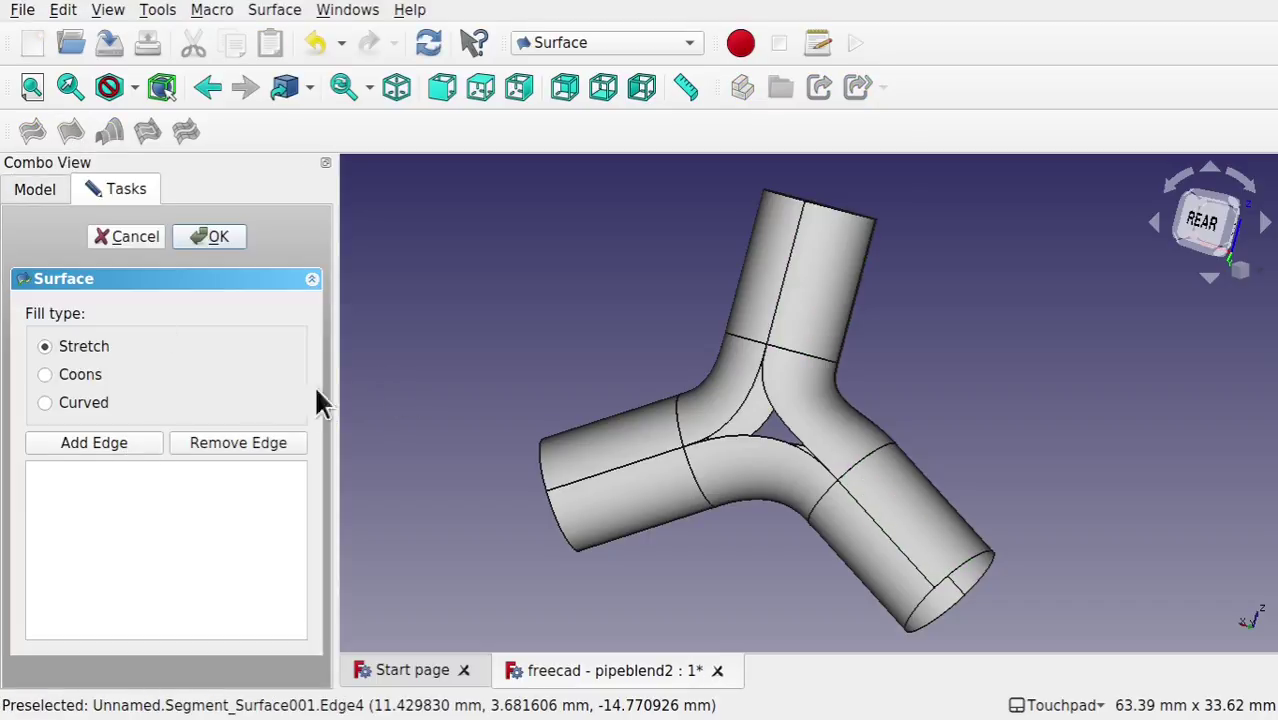
pyautogui.click(758, 433)
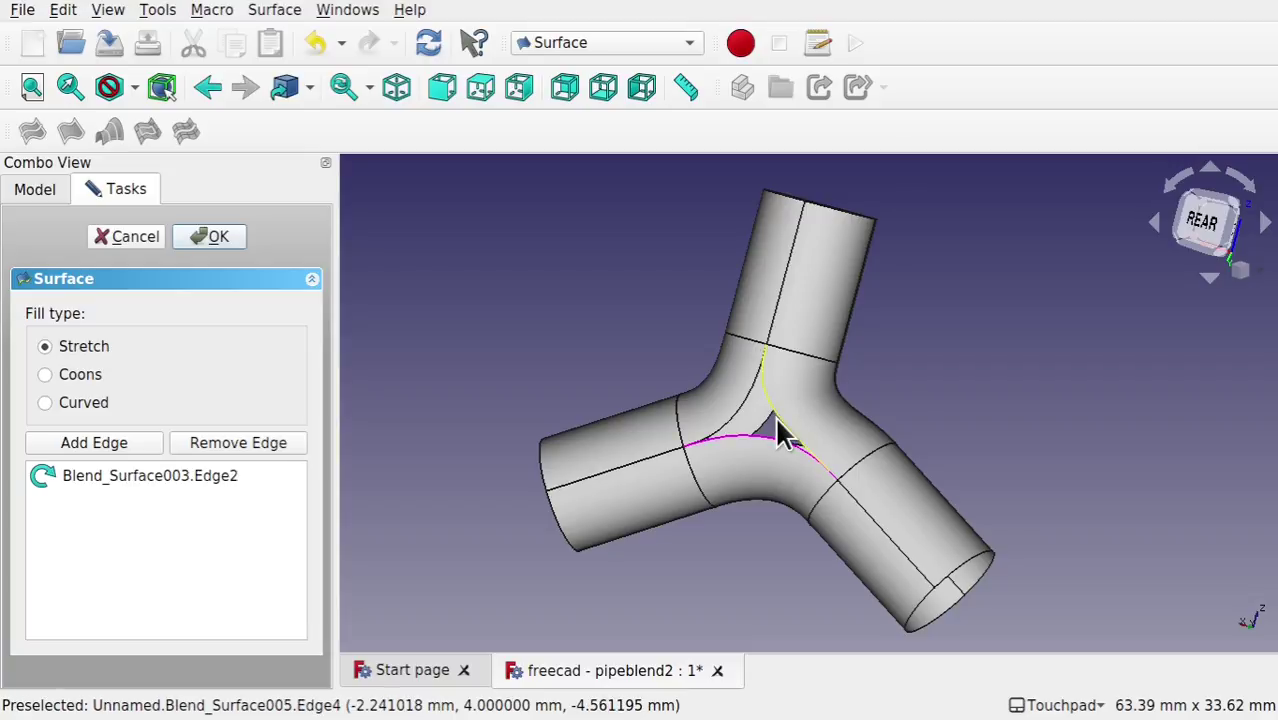
pyautogui.click(785, 435)
pyautogui.click(736, 418)
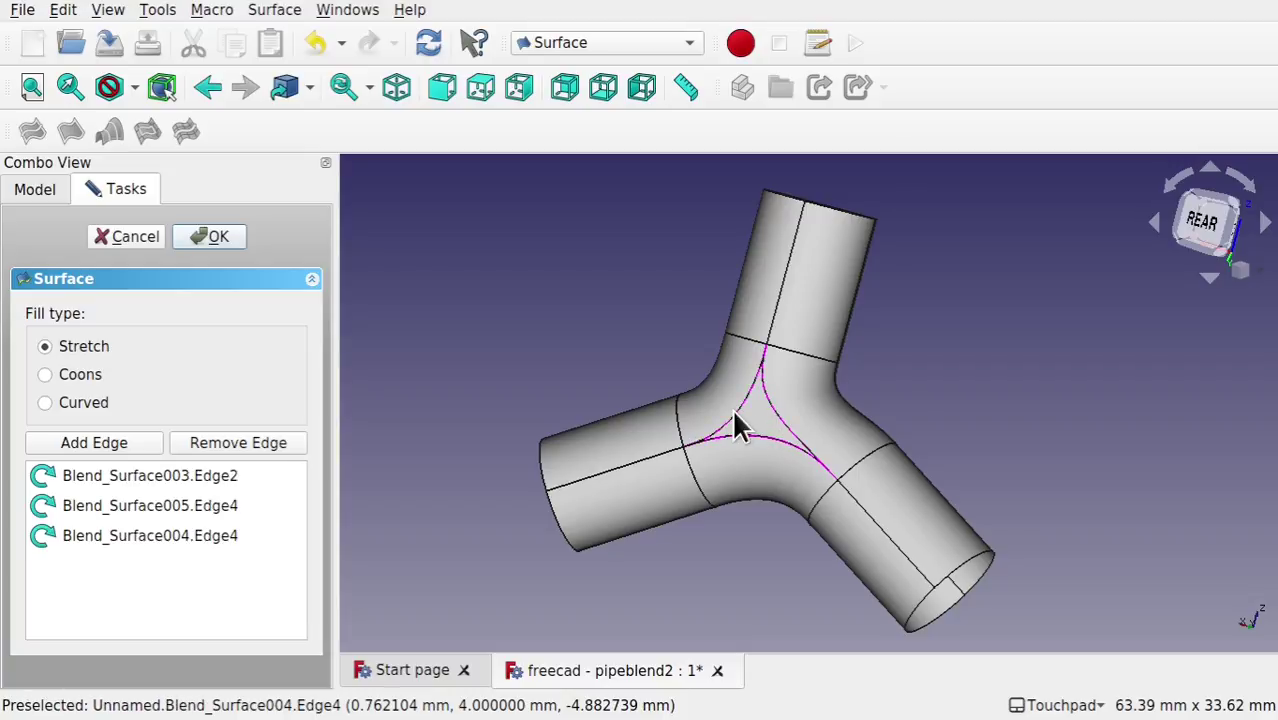
pyautogui.click(211, 238)
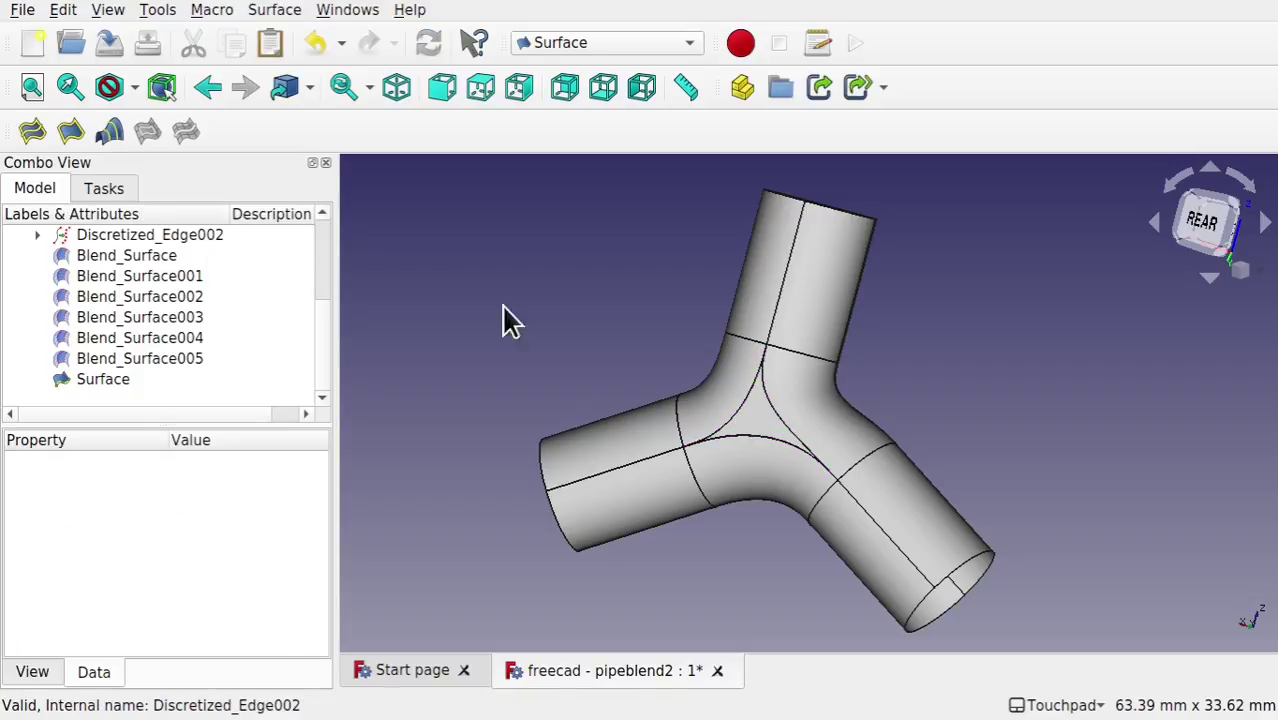
pyautogui.keyDown('alt'); pyautogui.moveTo(850, 560); pyautogui.dragTo(793, 340); pyautogui.keyUp('alt')
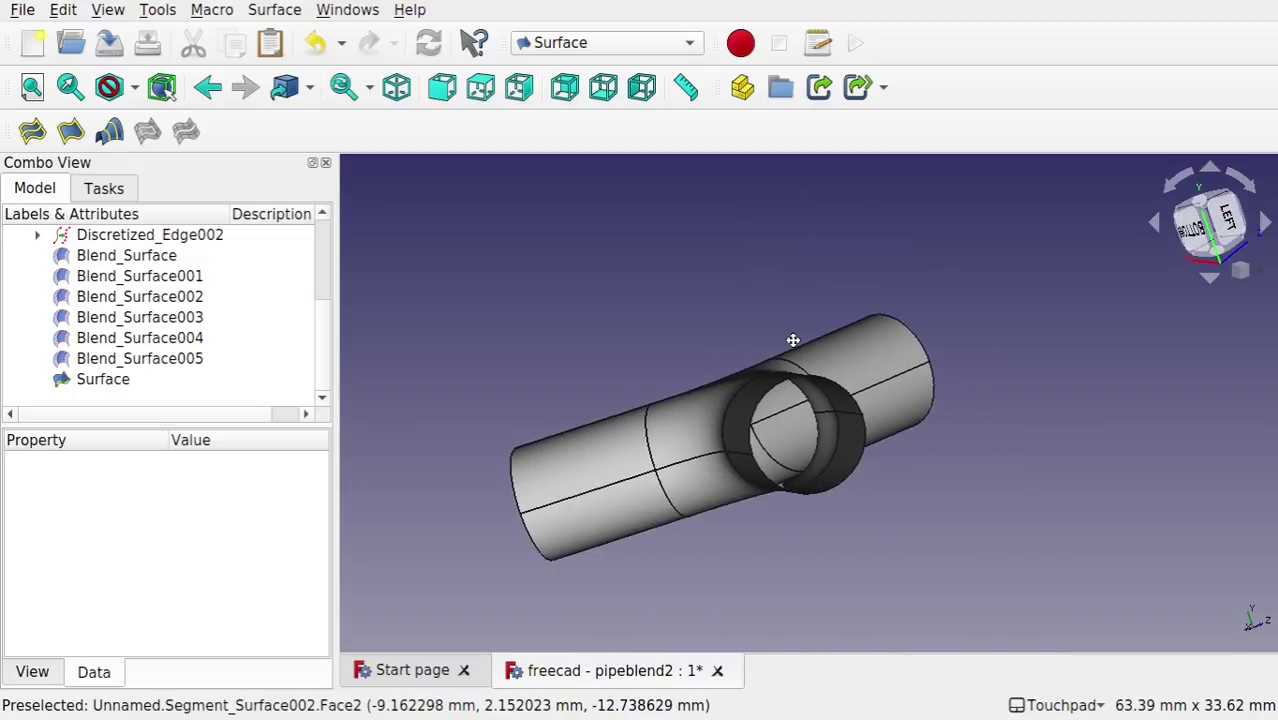
pyautogui.keyDown('alt'); pyautogui.moveTo(807, 442); pyautogui.dragTo(707, 314); pyautogui.keyUp('alt')
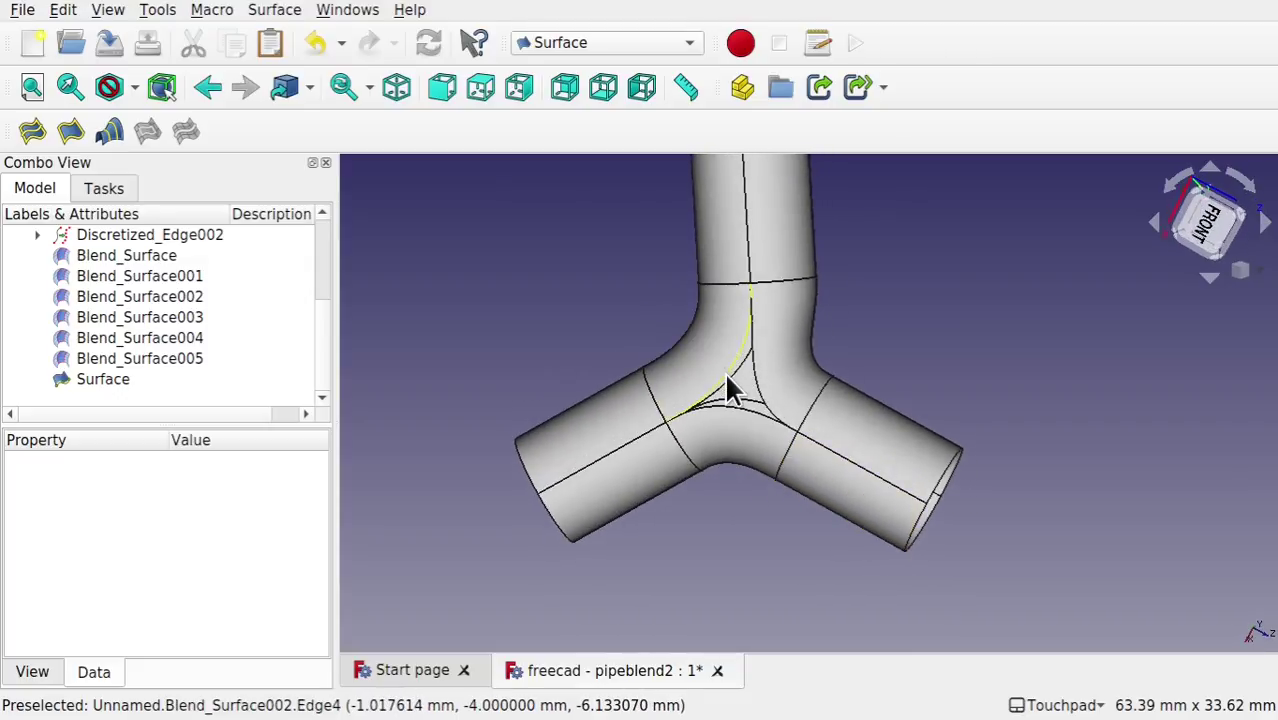
# Step: Fill the front gap from Blend_Surface001, Blend_Surface and Blend_Surface002 edges
pyautogui.click(70, 139)
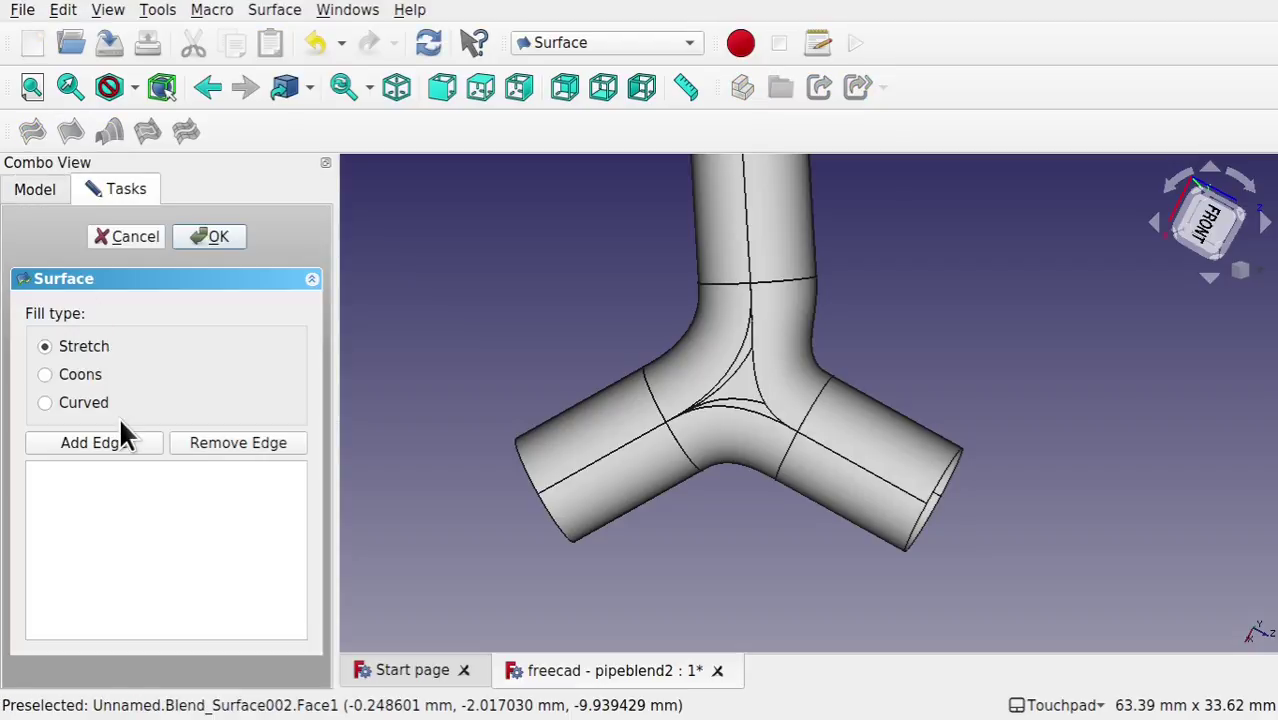
pyautogui.click(118, 443)
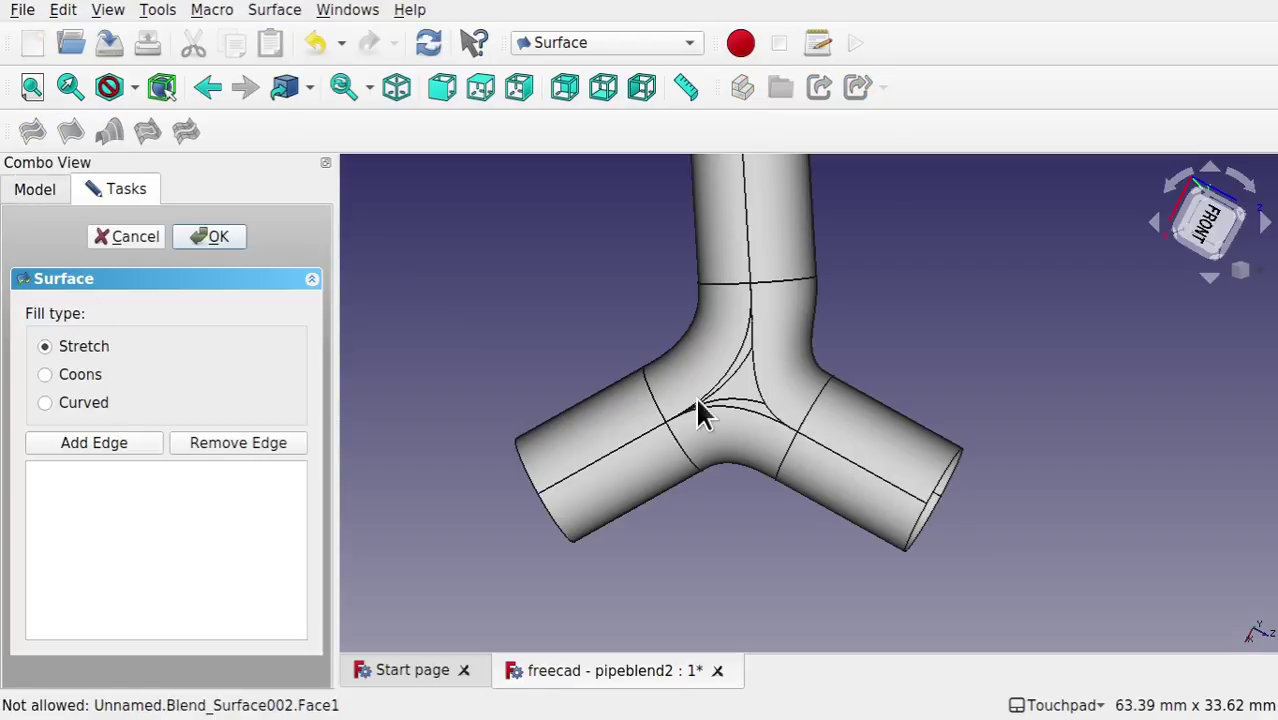
pyautogui.click(748, 413)
pyautogui.click(752, 376)
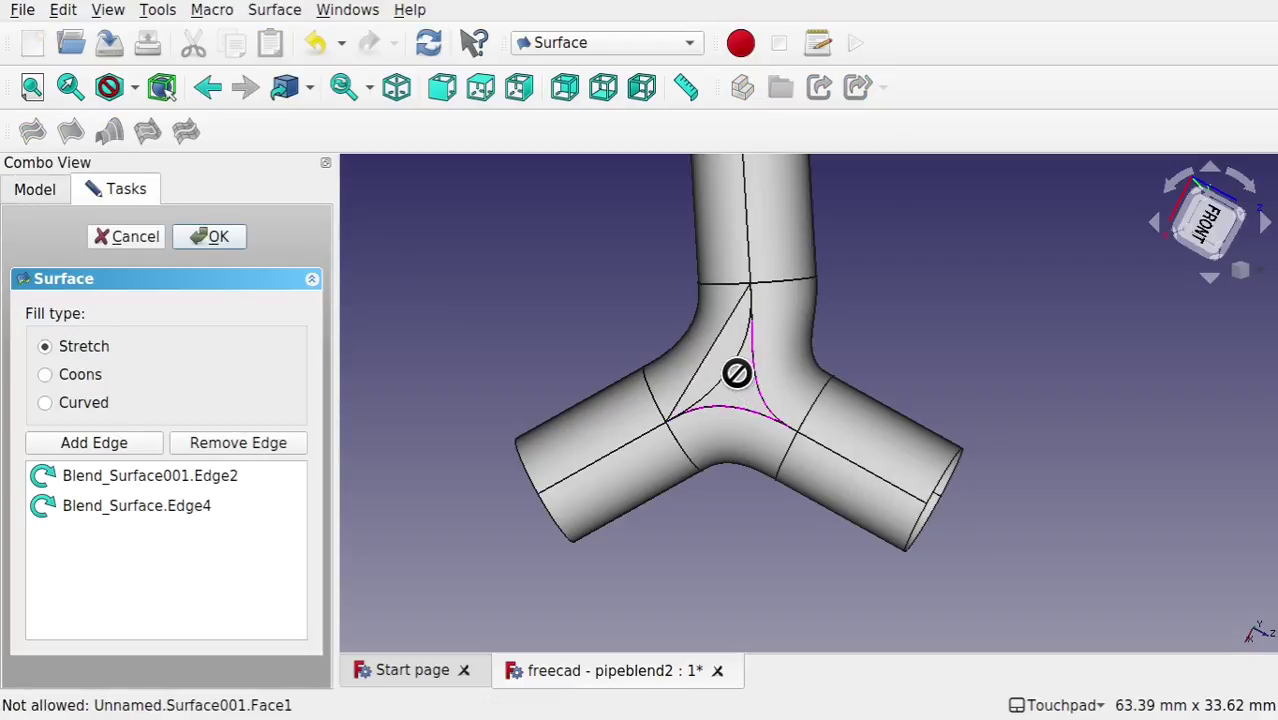
pyautogui.click(722, 366)
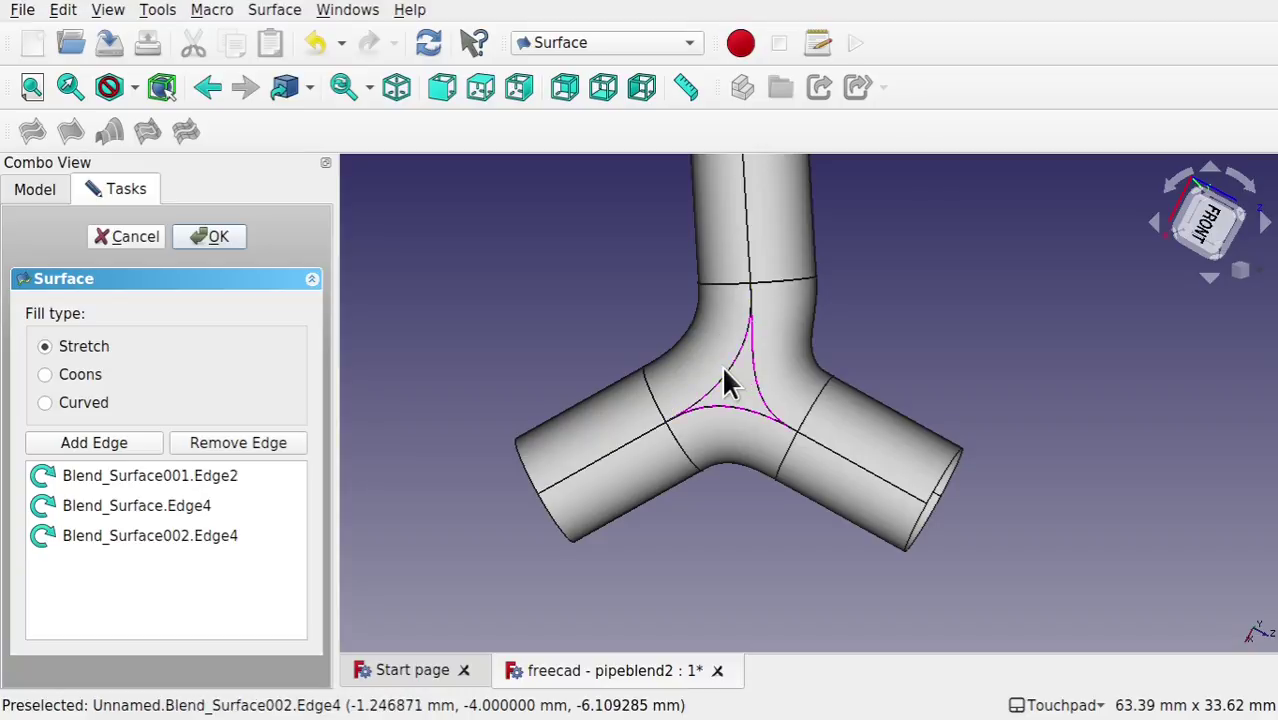
pyautogui.click(208, 237)
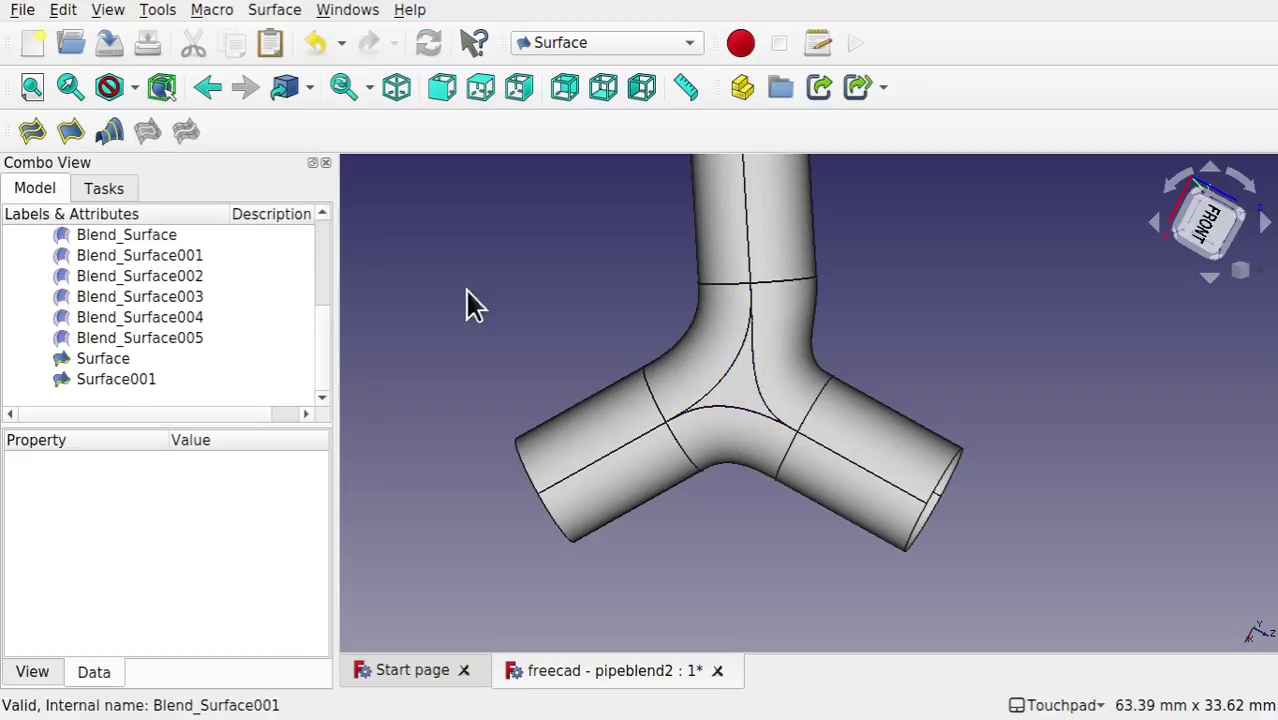
# Step: Orbit around the Y pipe and select Surface001 to inspect it
pyautogui.moveTo(927, 498); pyautogui.dragTo(936, 534)
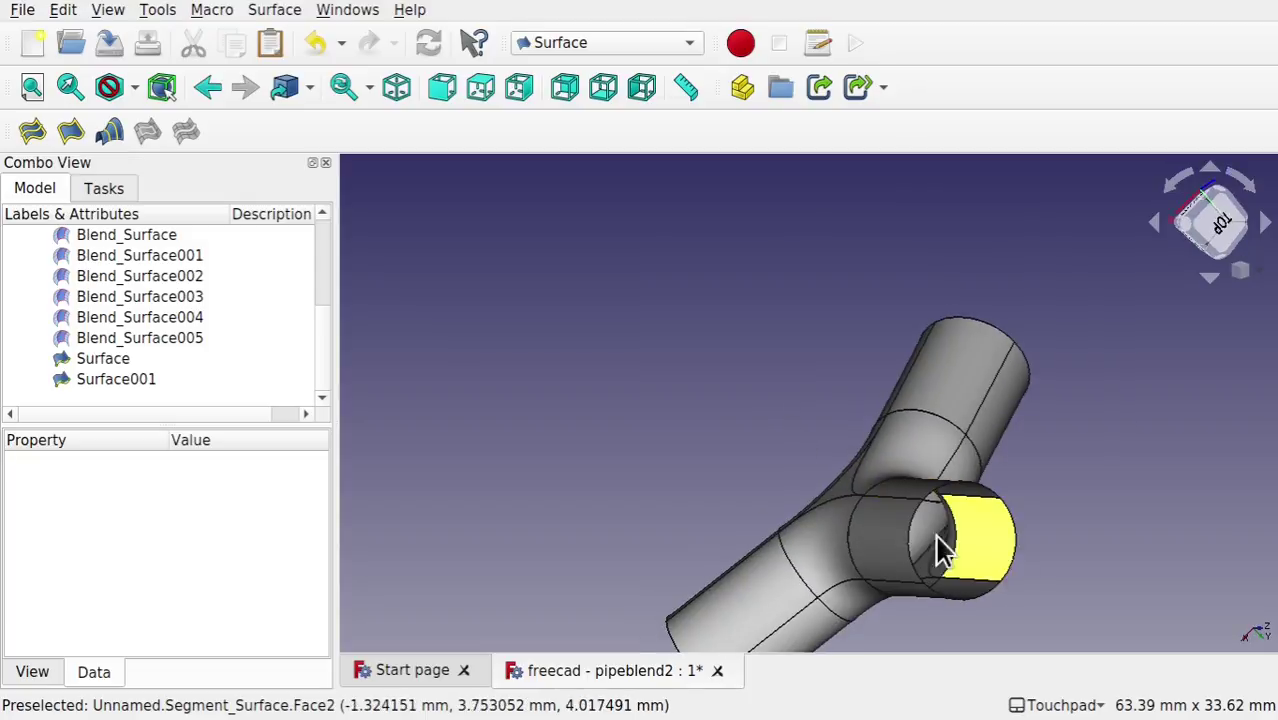
pyautogui.moveTo(793, 451); pyautogui.dragTo(778, 374)
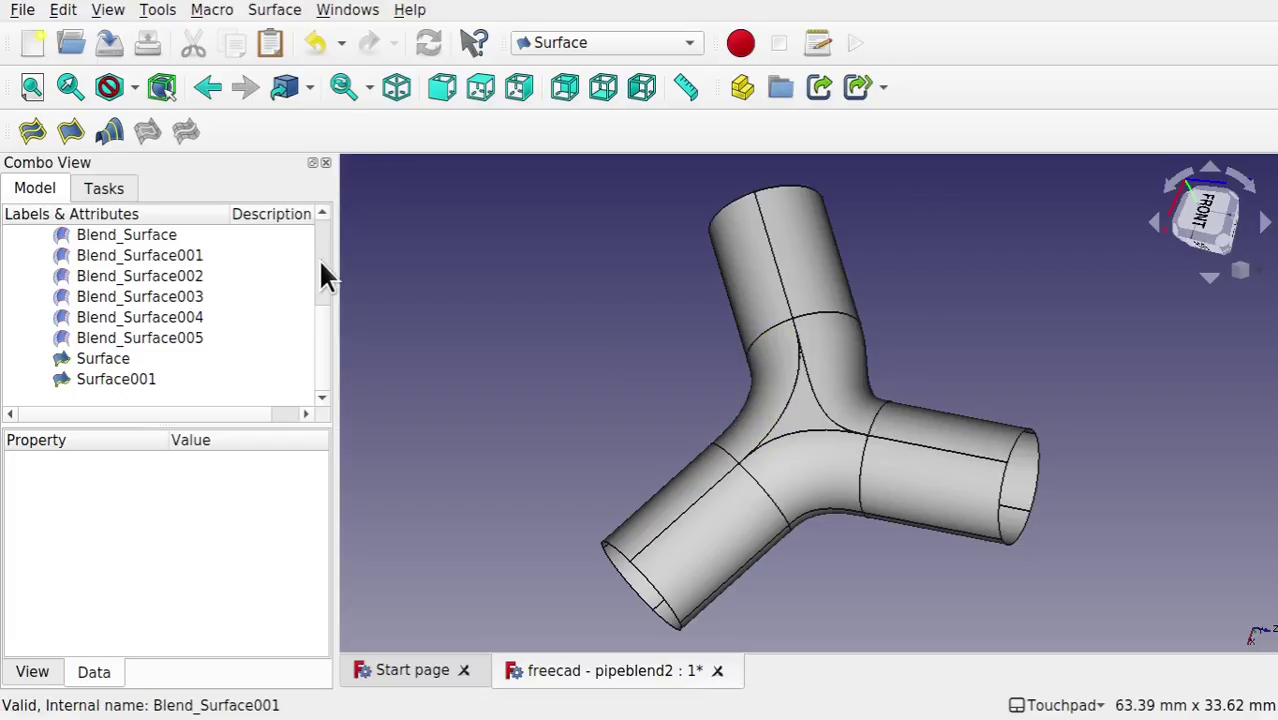
pyautogui.click(116, 379)
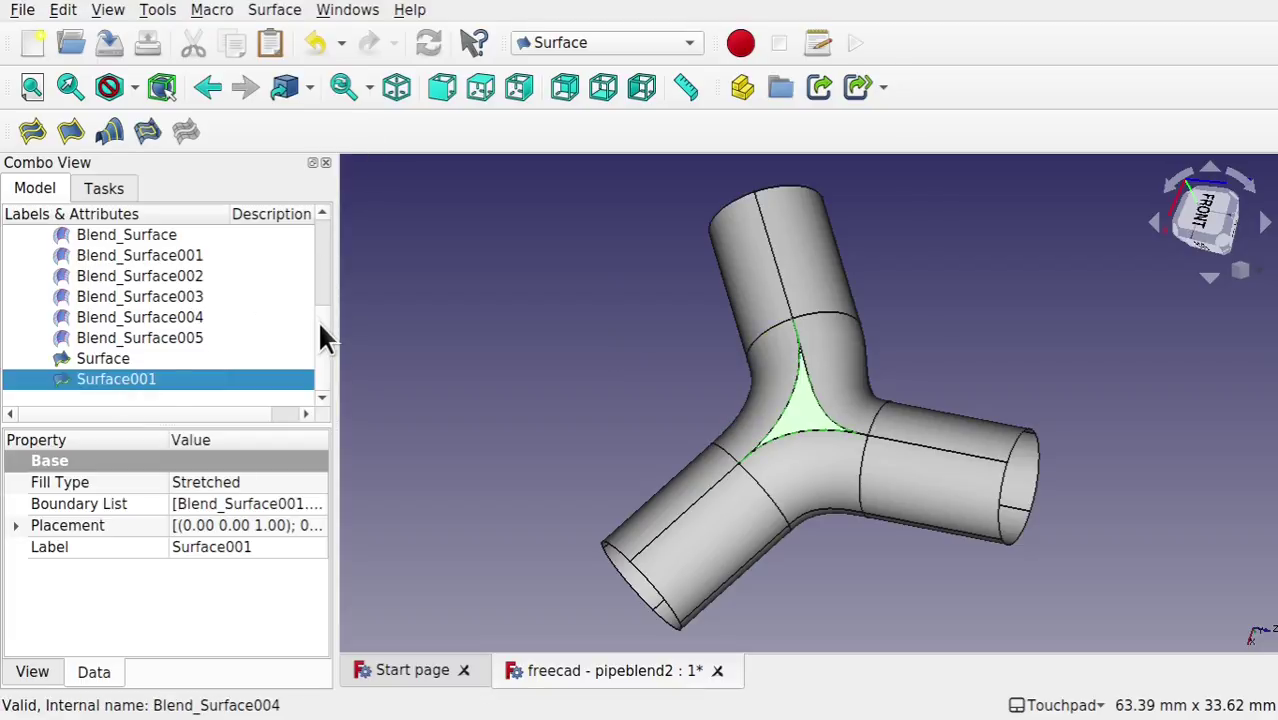
pyautogui.moveTo(320, 331); pyautogui.dragTo(320, 292)
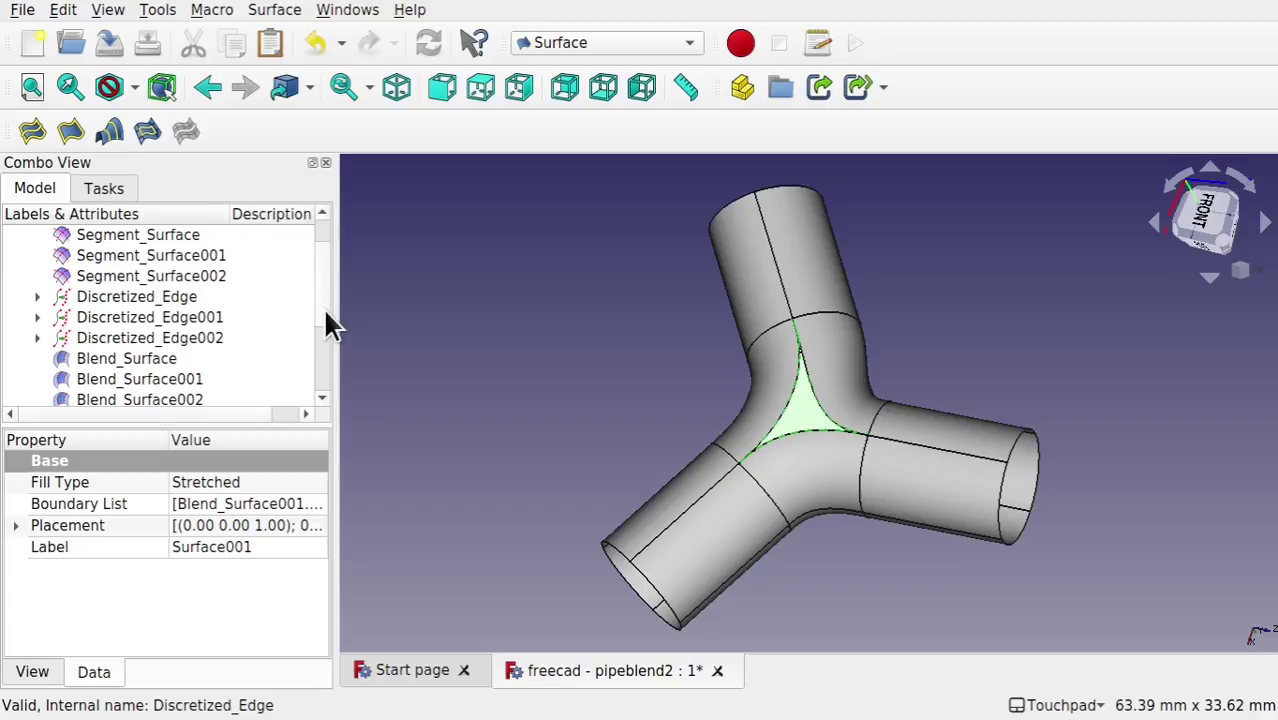
pyautogui.moveTo(324, 314); pyautogui.dragTo(330, 290)
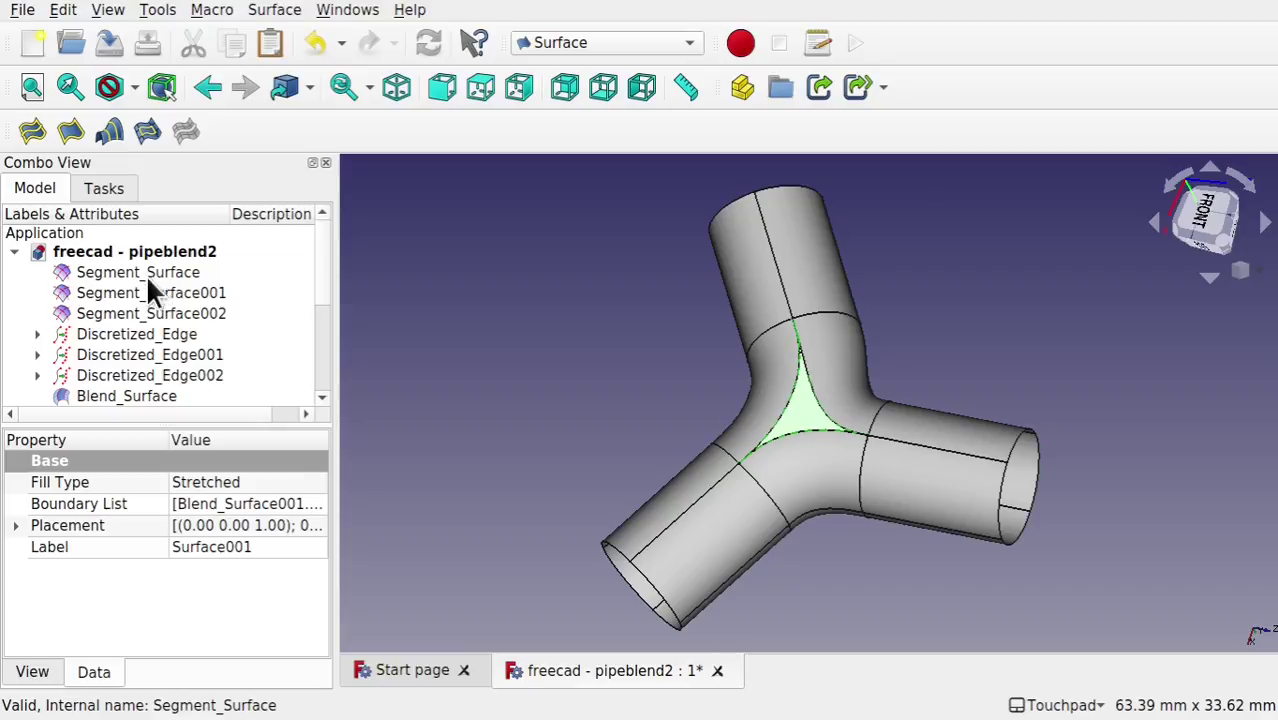
# Step: Hide every object in the document and make the original Tube visible again
pyautogui.hotkey('ctrl', 'a')
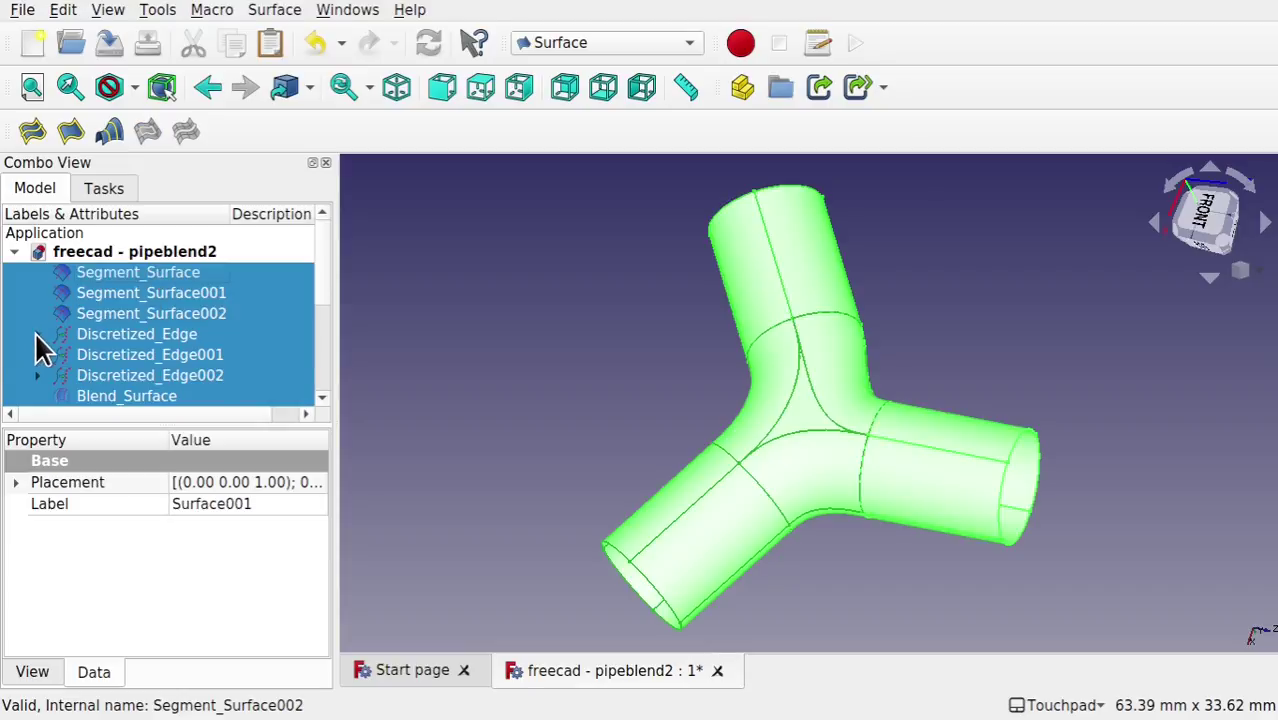
pyautogui.click(36, 334)
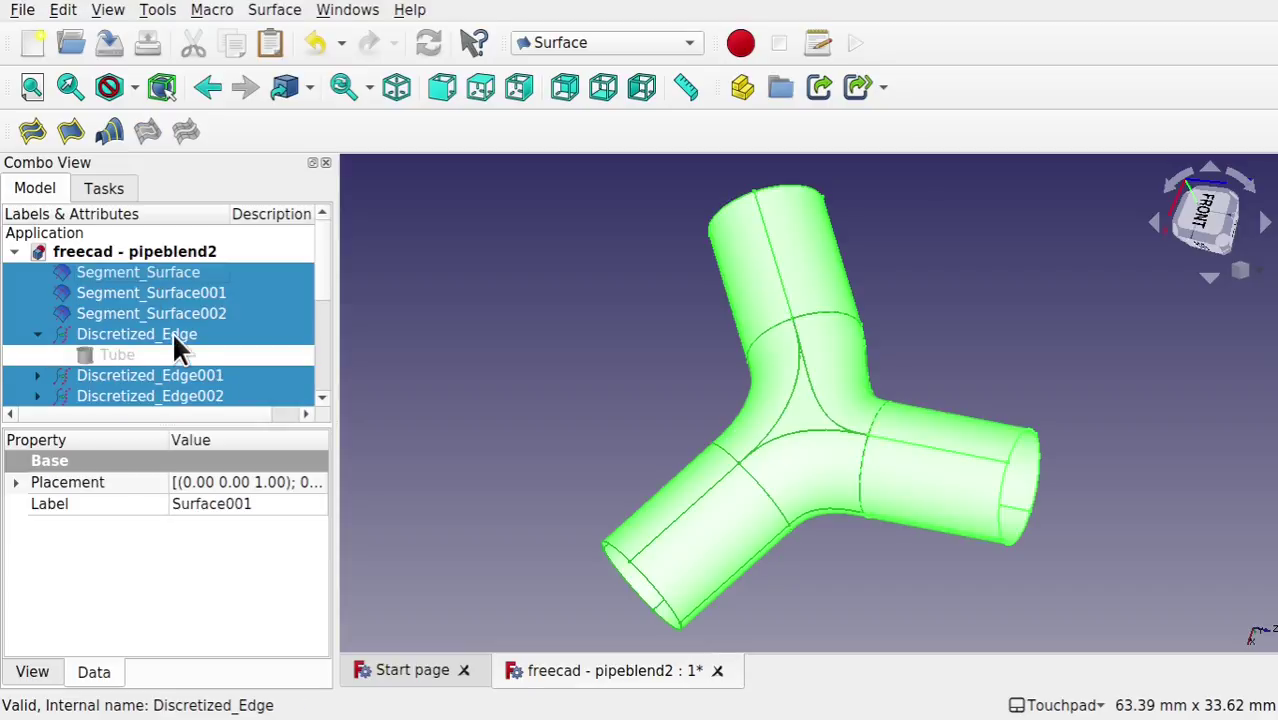
pyautogui.press('space')
pyautogui.click(128, 352)
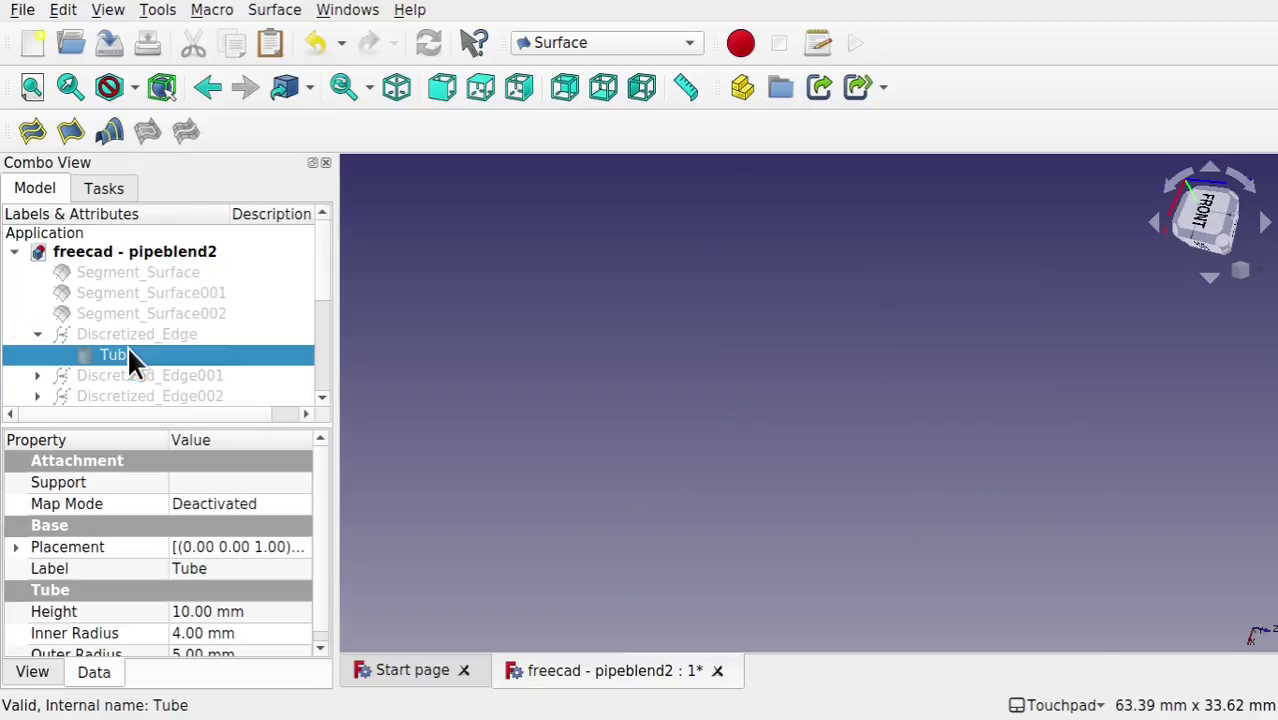
pyautogui.press('space')
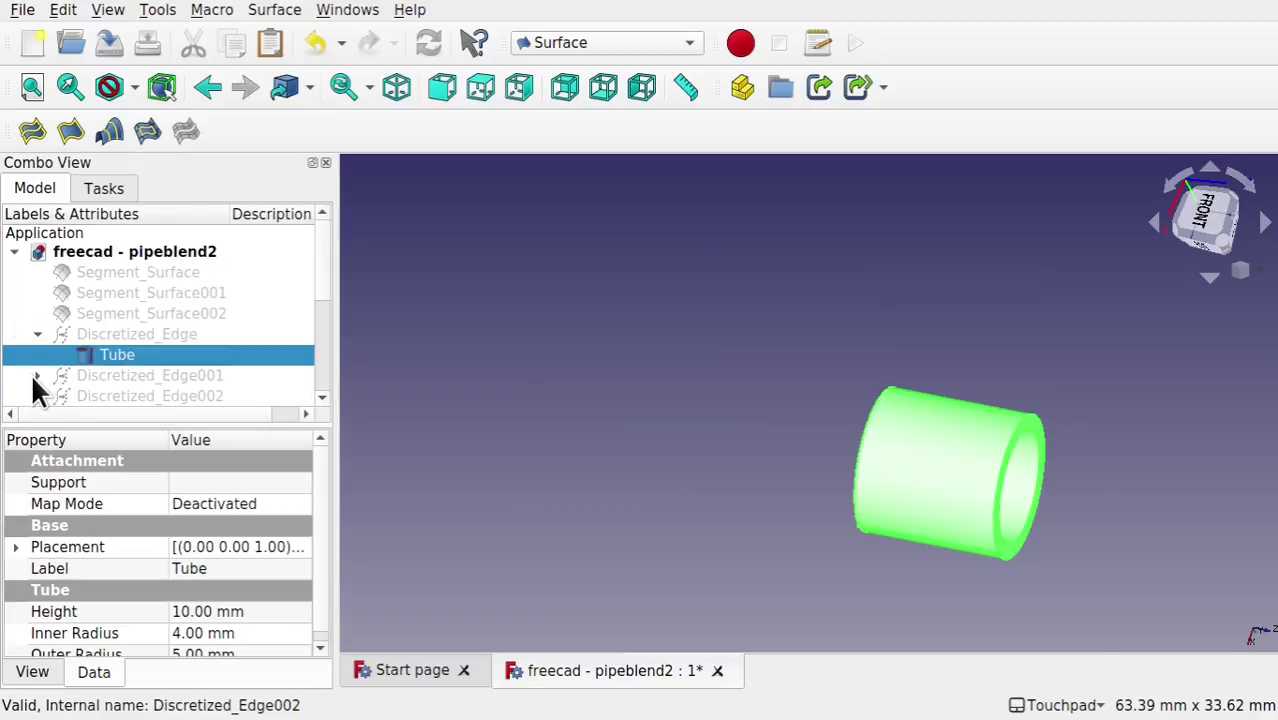
# Step: Make Tube002 and Tube001 visible again from under their Discretized_Edge entries
pyautogui.click(36, 375)
pyautogui.click(109, 396)
pyautogui.press('space')
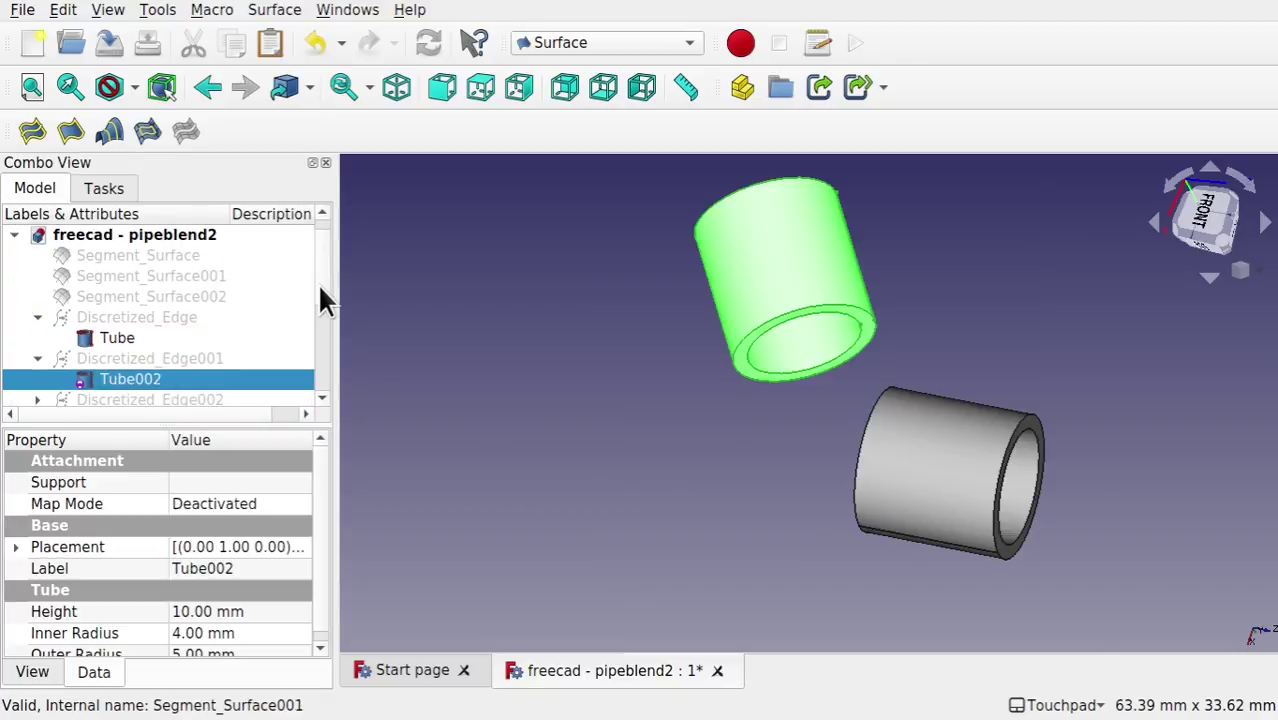
pyautogui.scroll(-2, 320, 300)
pyautogui.click(39, 318)
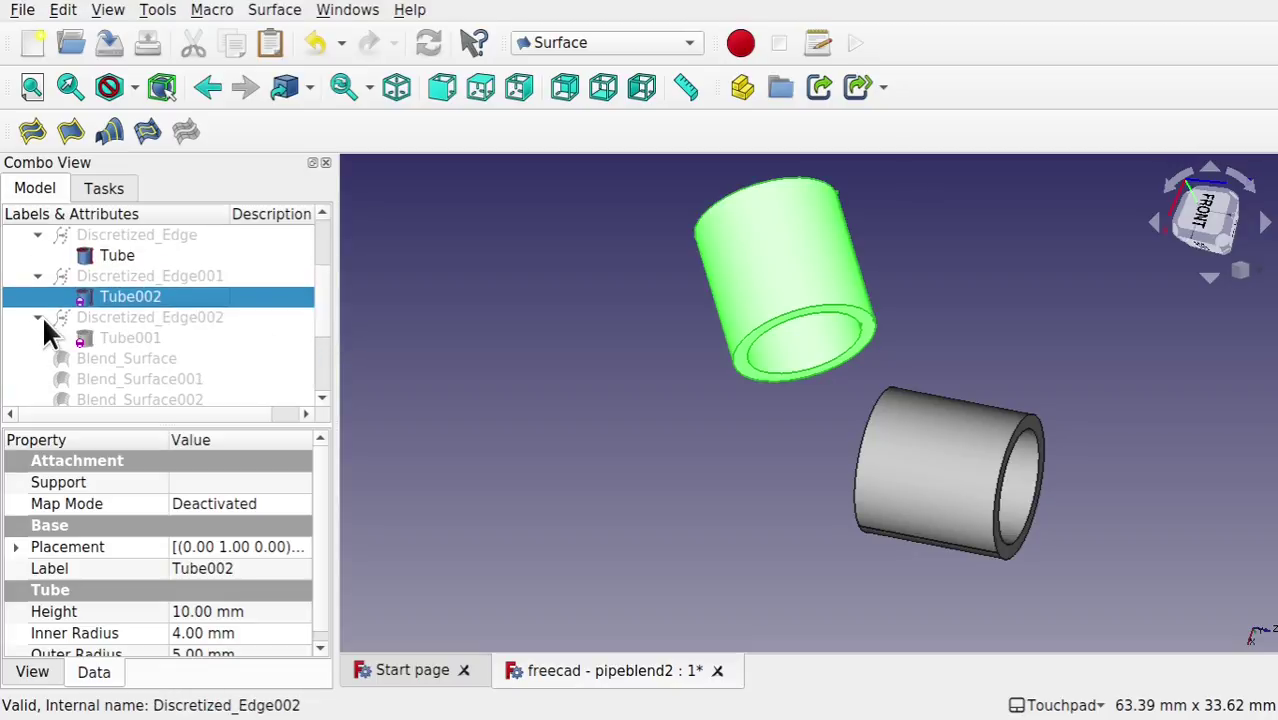
pyautogui.click(132, 336)
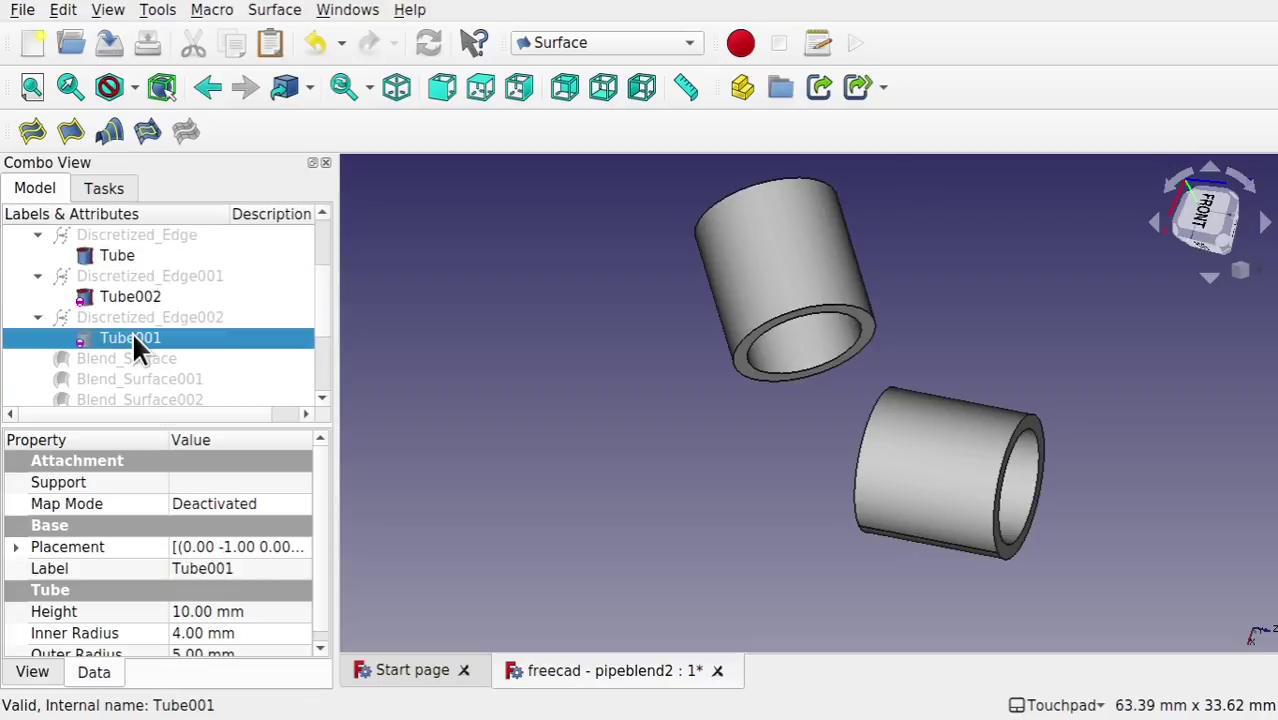
pyautogui.press('space')
pyautogui.click(615, 323)
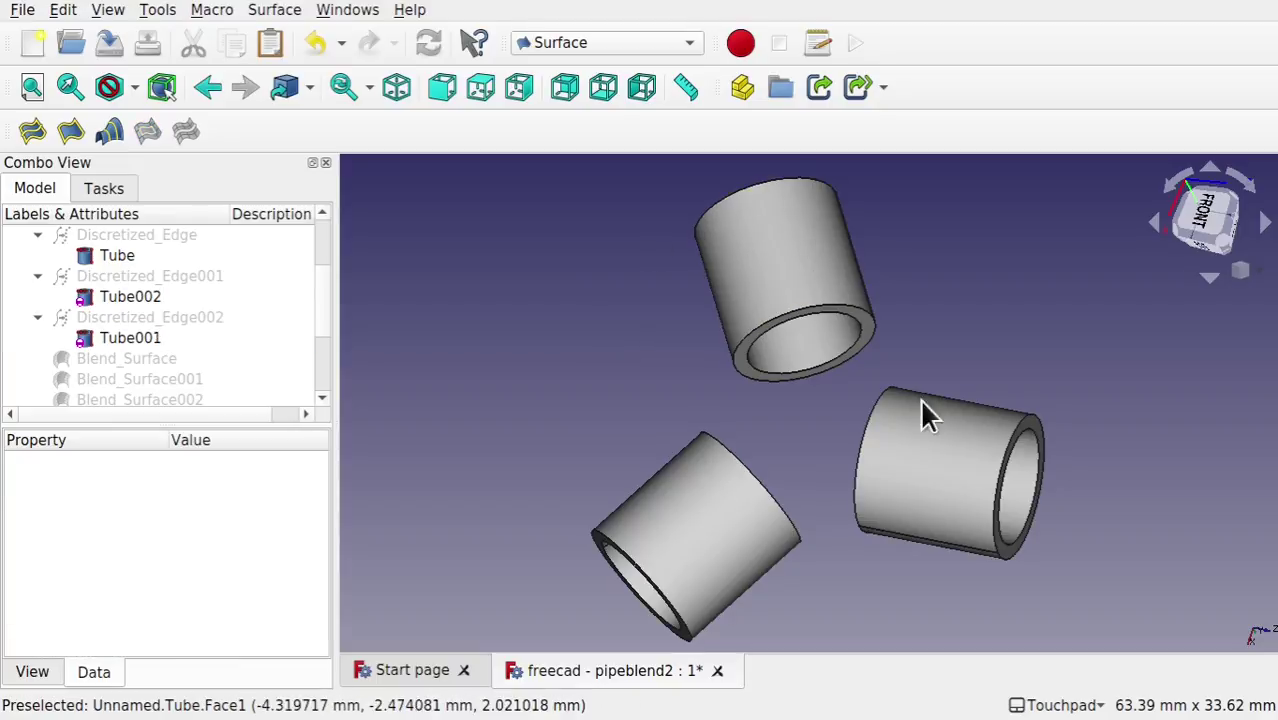
# Step: In the Curves workbench, create segment surfaces from each tube's outer face
pyautogui.click(598, 42)
pyautogui.click(577, 68)
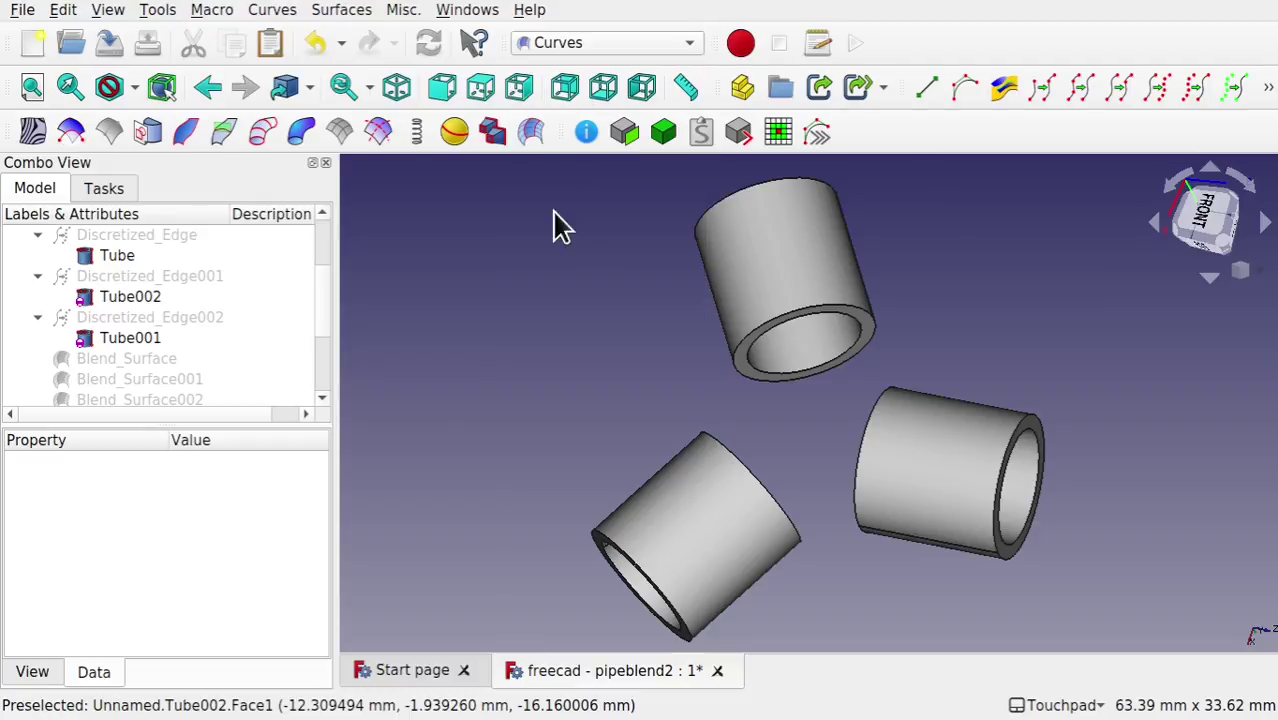
pyautogui.click(790, 268)
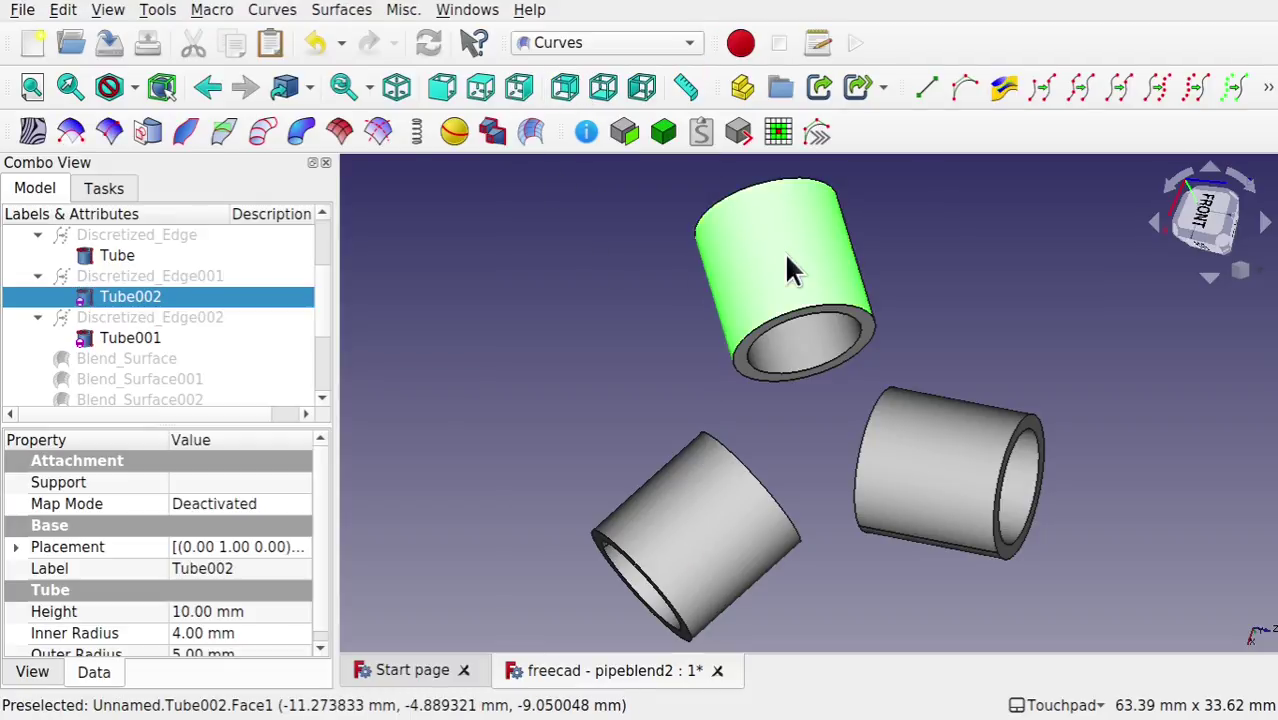
pyautogui.click(376, 131)
pyautogui.click(899, 522)
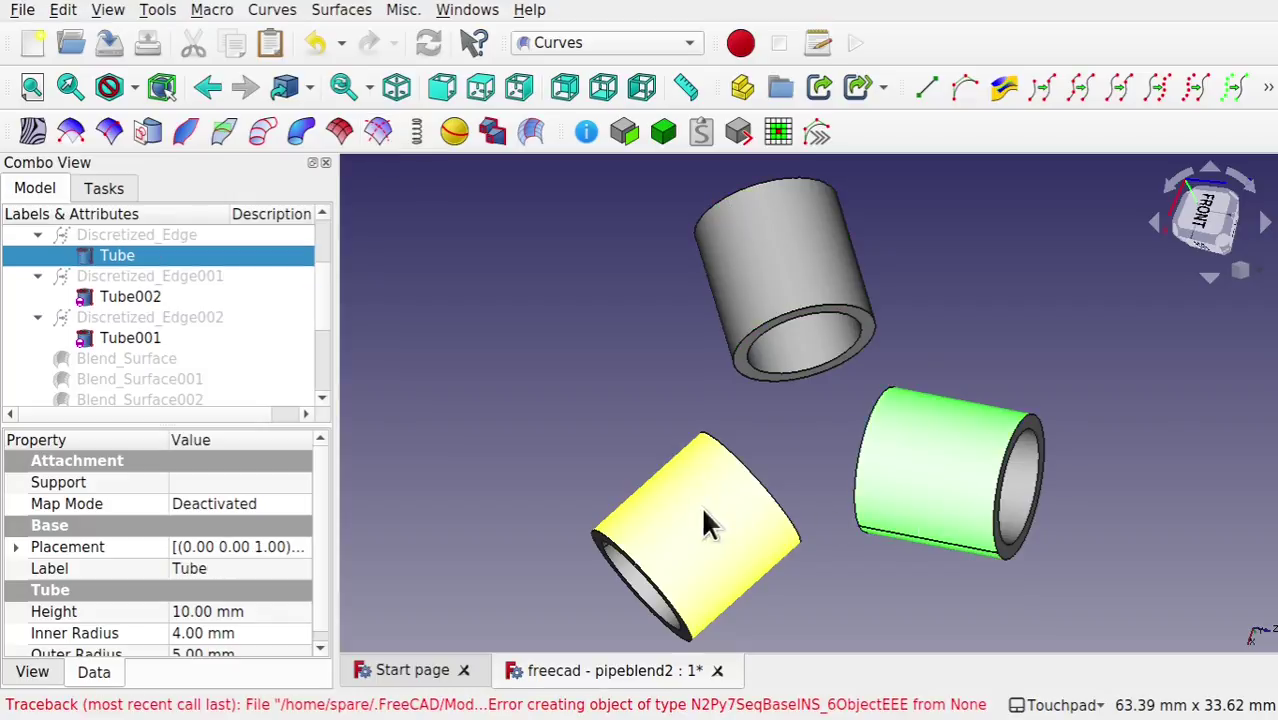
pyautogui.click(756, 462)
pyautogui.click(917, 481)
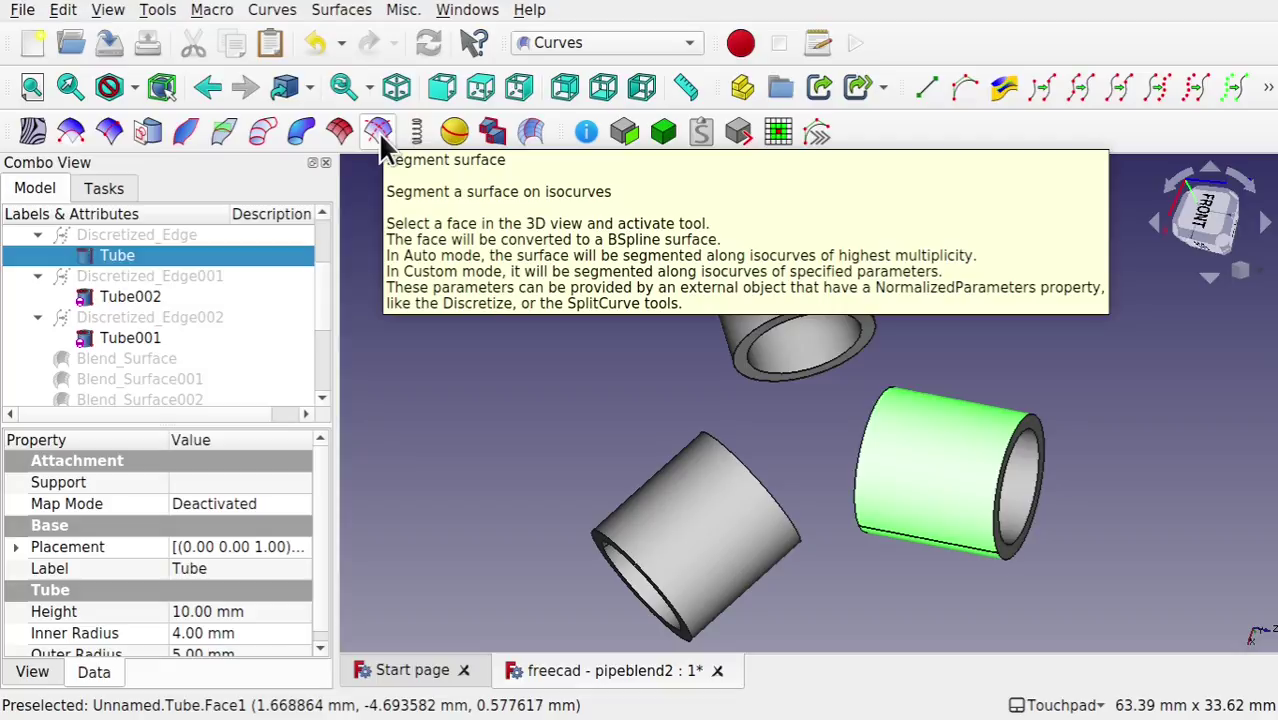
pyautogui.click(378, 131)
pyautogui.click(690, 500)
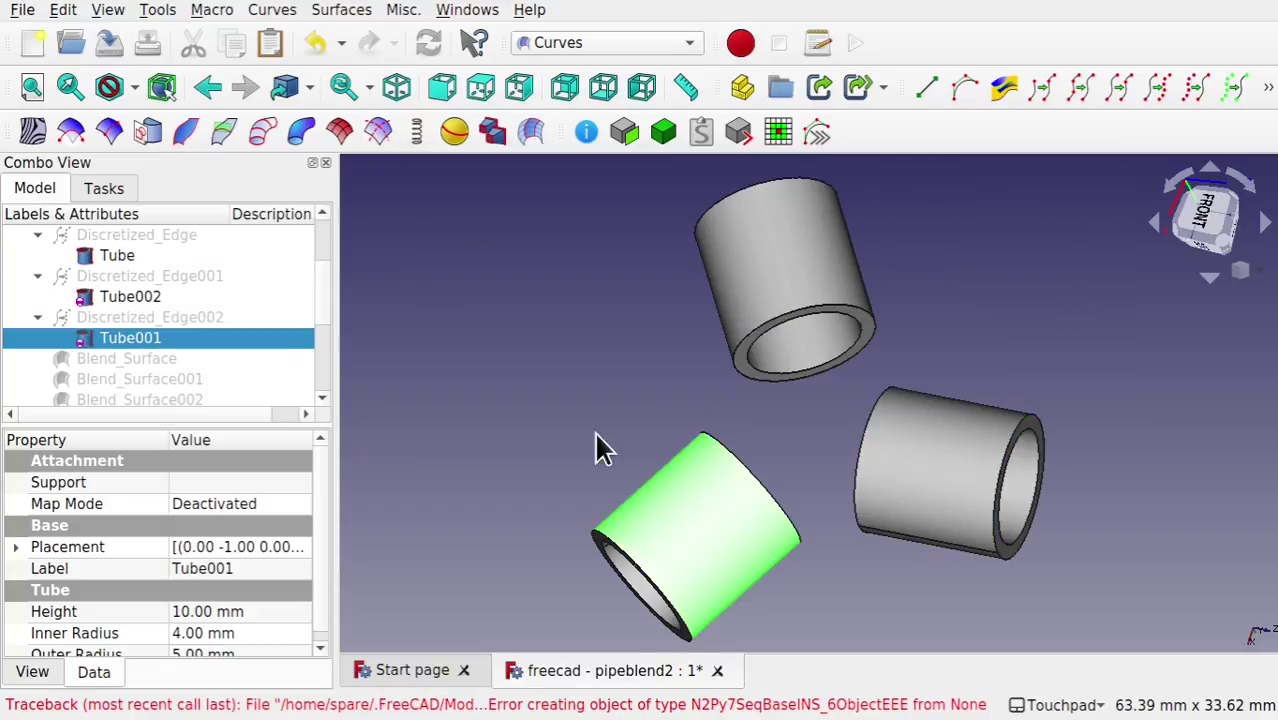
pyautogui.click(378, 133)
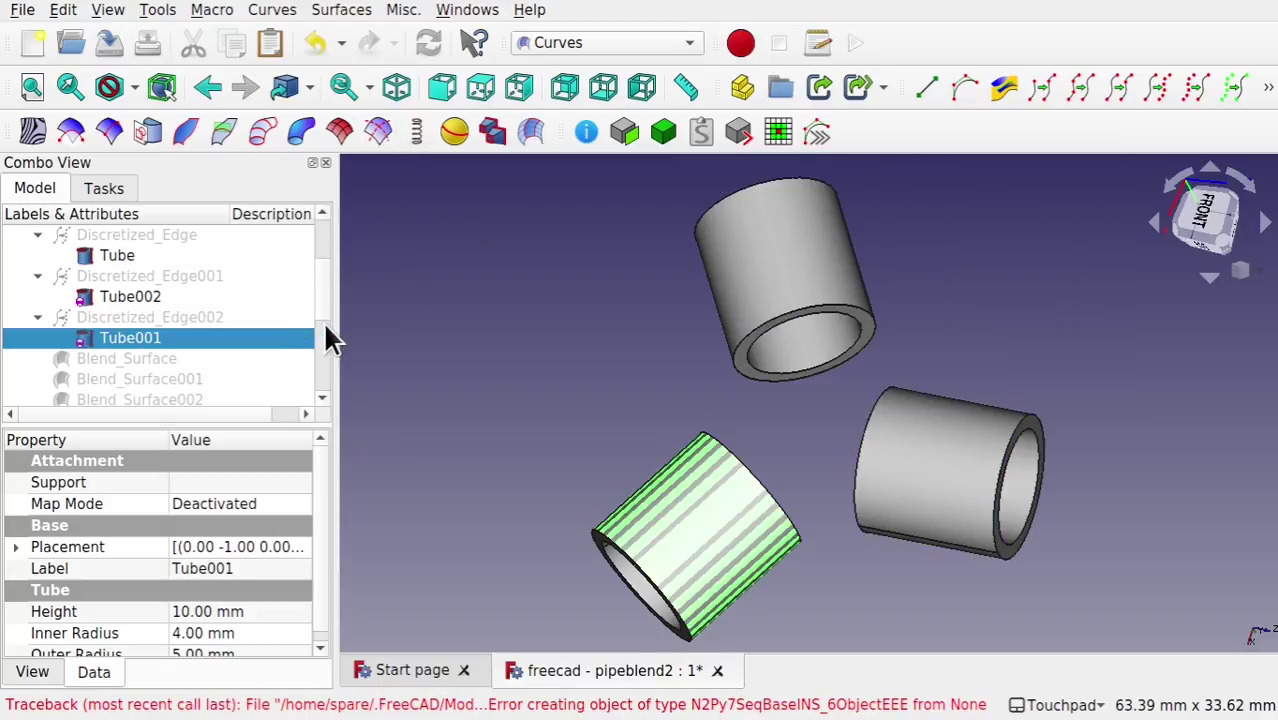
# Step: Select Segment_Surface003–005 together with the end edges of the right and lower-left tubes
pyautogui.scroll(-3, 320, 320)
pyautogui.click(156, 338)
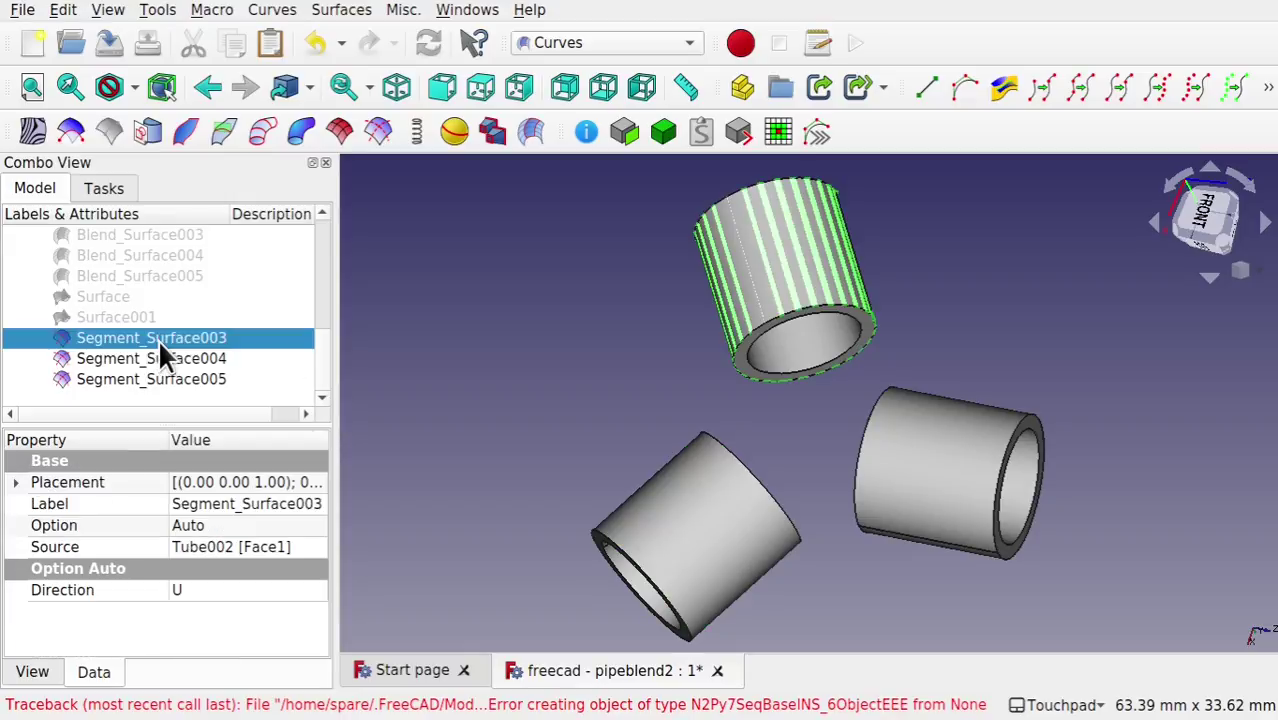
pyautogui.keyDown('shift'); pyautogui.click(182, 381); pyautogui.keyUp('shift')
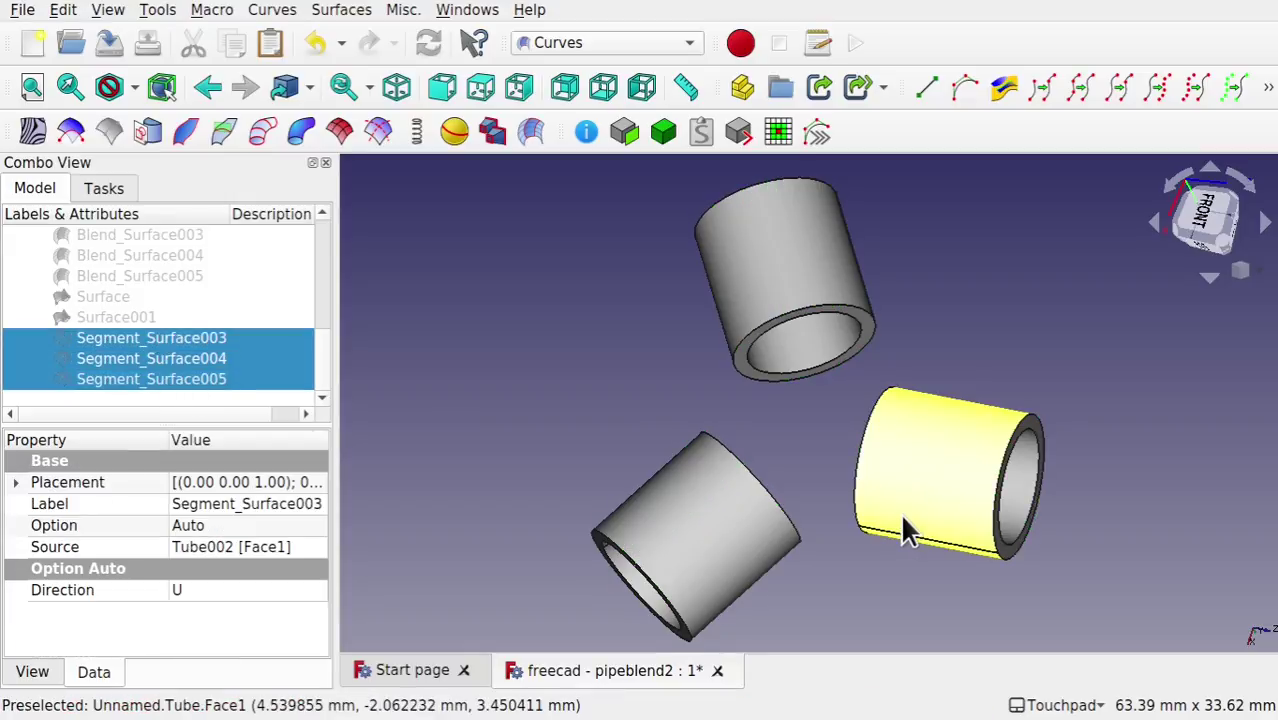
pyautogui.keyDown('alt'); pyautogui.moveTo(984, 537); pyautogui.dragTo(996, 501); pyautogui.keyUp('alt')
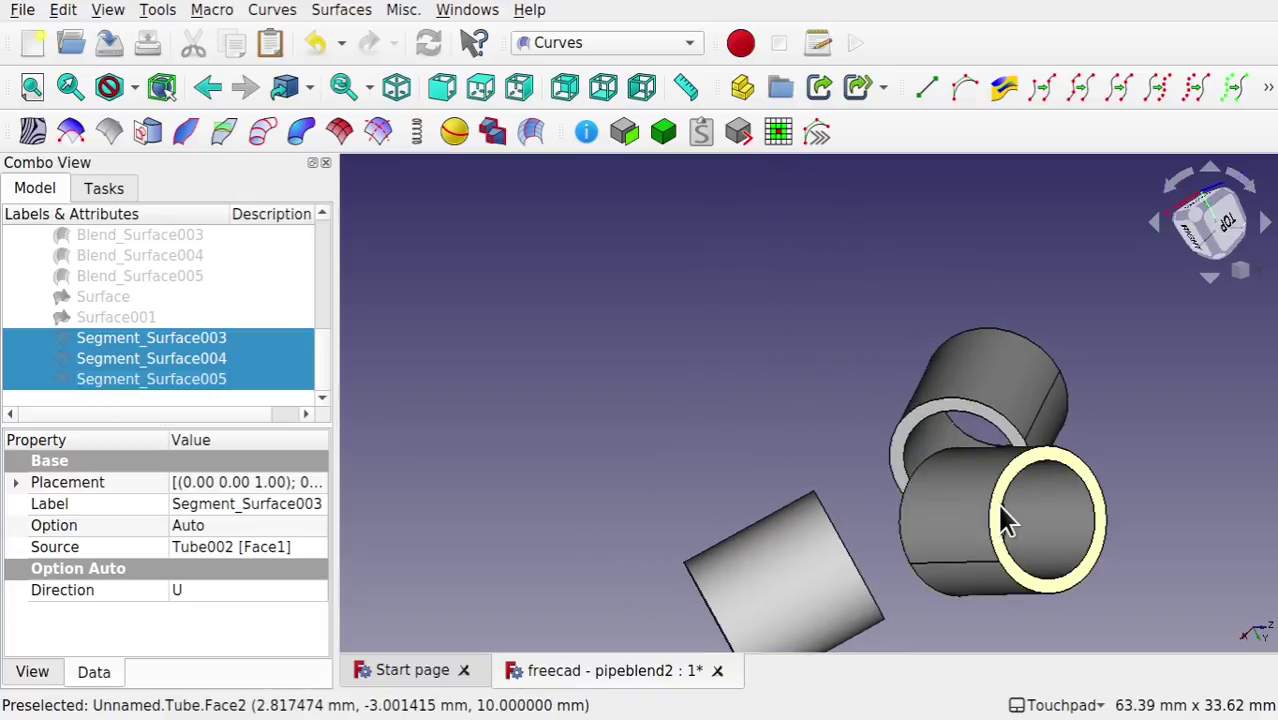
pyautogui.click(988, 503)
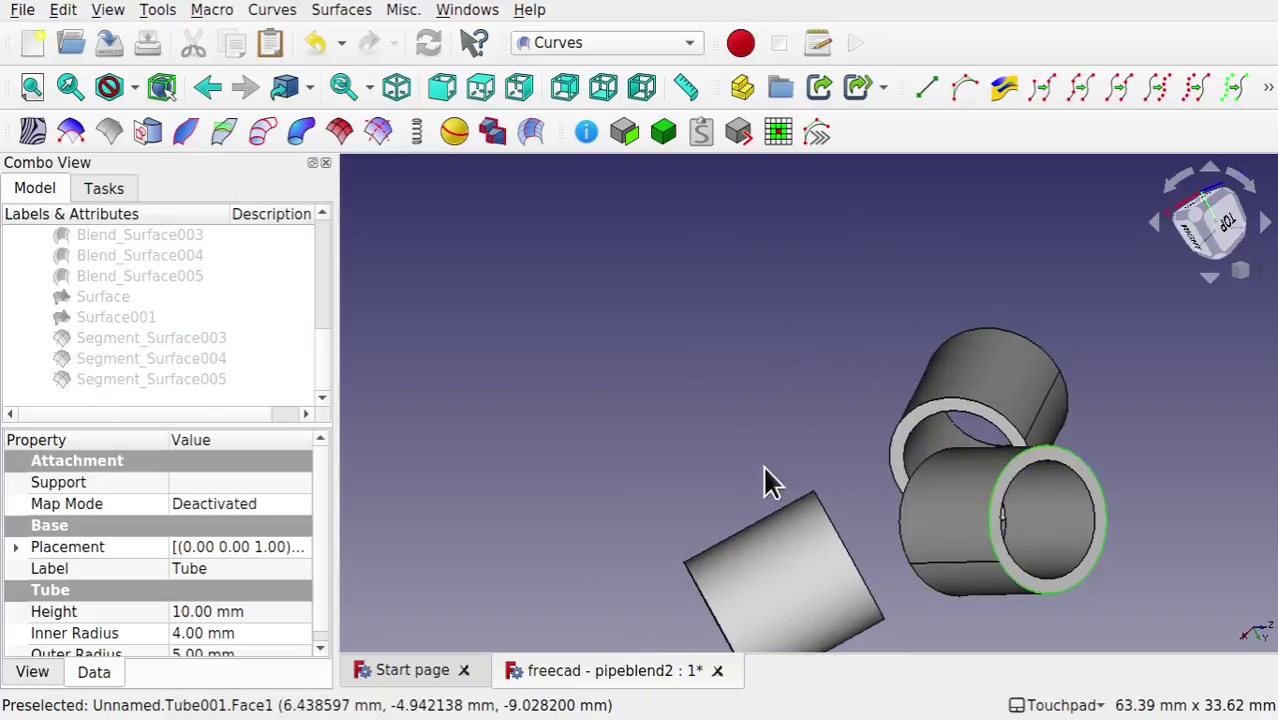
pyautogui.keyDown('alt'); pyautogui.moveTo(670, 351); pyautogui.dragTo(727, 369); pyautogui.keyUp('alt')
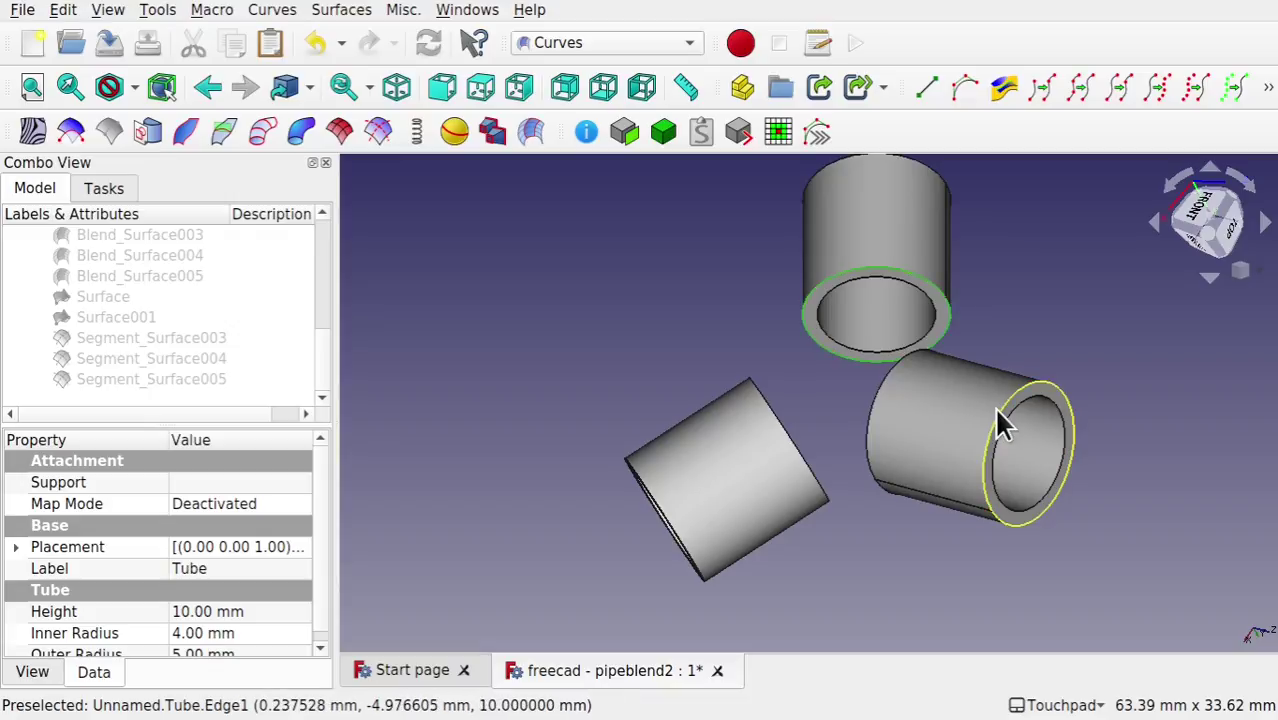
pyautogui.keyDown('ctrl'); pyautogui.click(682, 539); pyautogui.keyUp('ctrl')
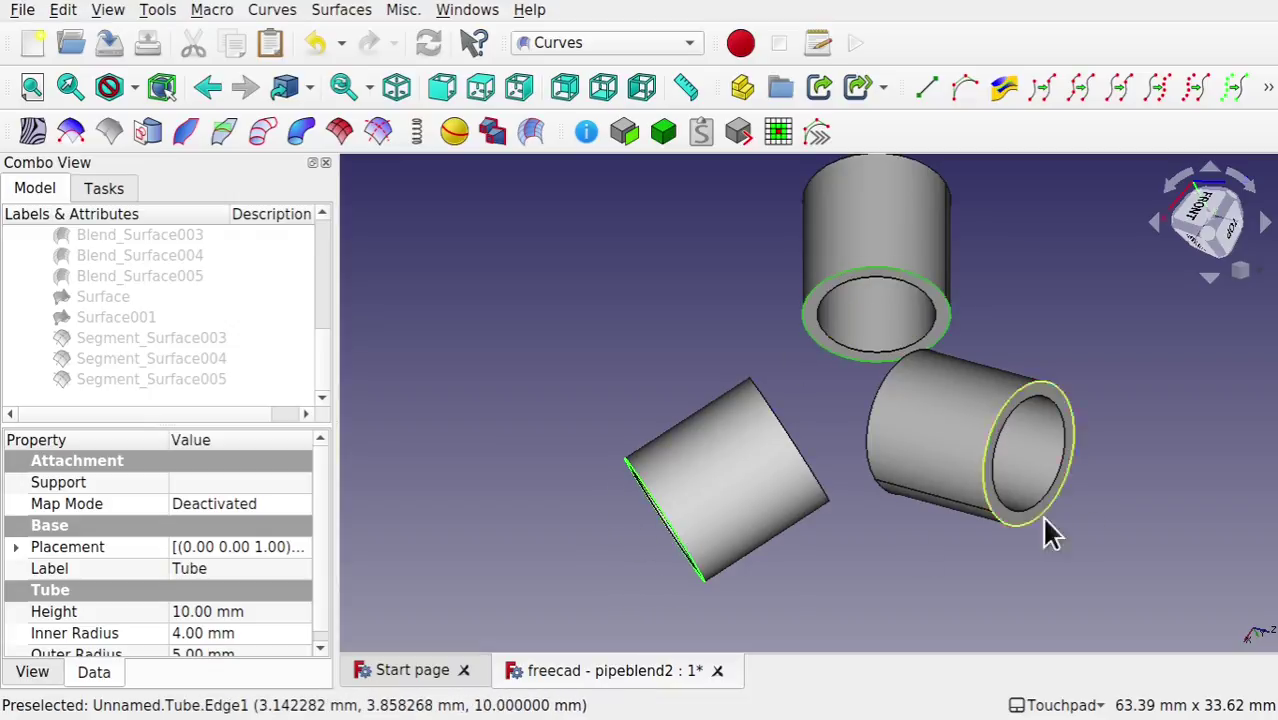
# Step: Discretize the three tube end edges and set Discretized_Edge003–005 to 4 points each
pyautogui.click(1154, 86)
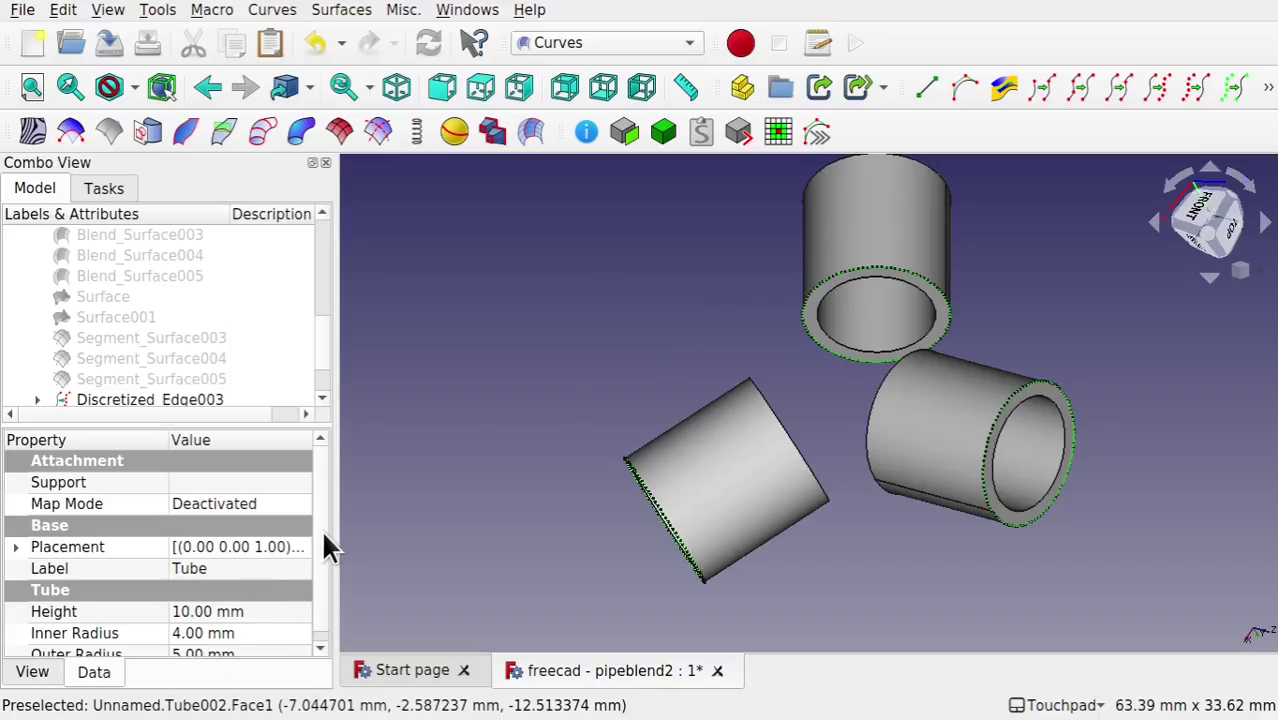
pyautogui.scroll(-1, 324, 530)
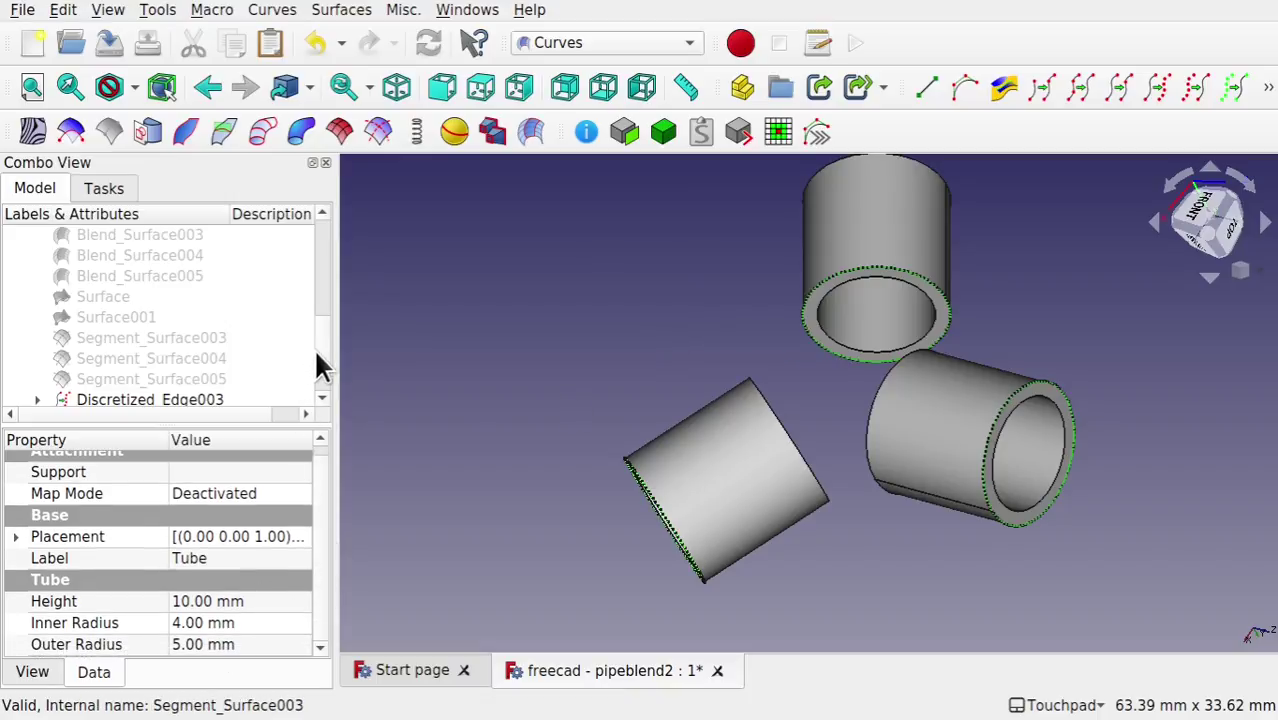
pyautogui.scroll(-1, 320, 361)
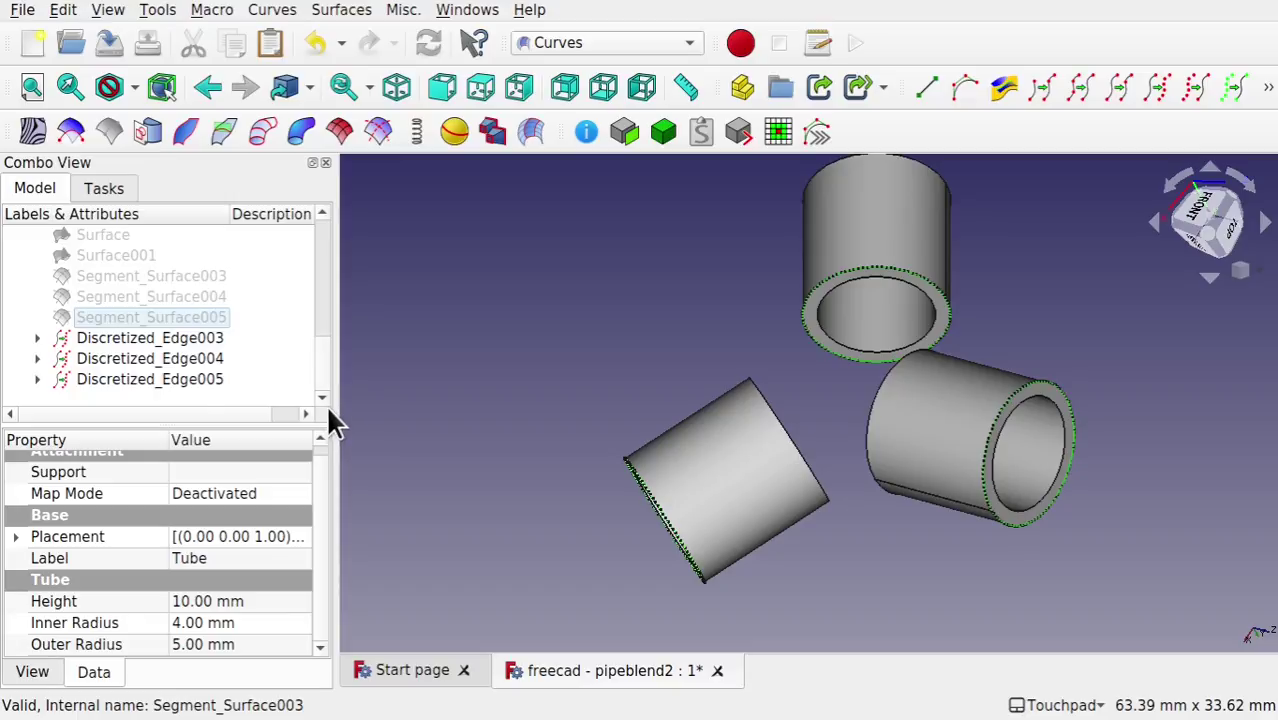
pyautogui.click(149, 340)
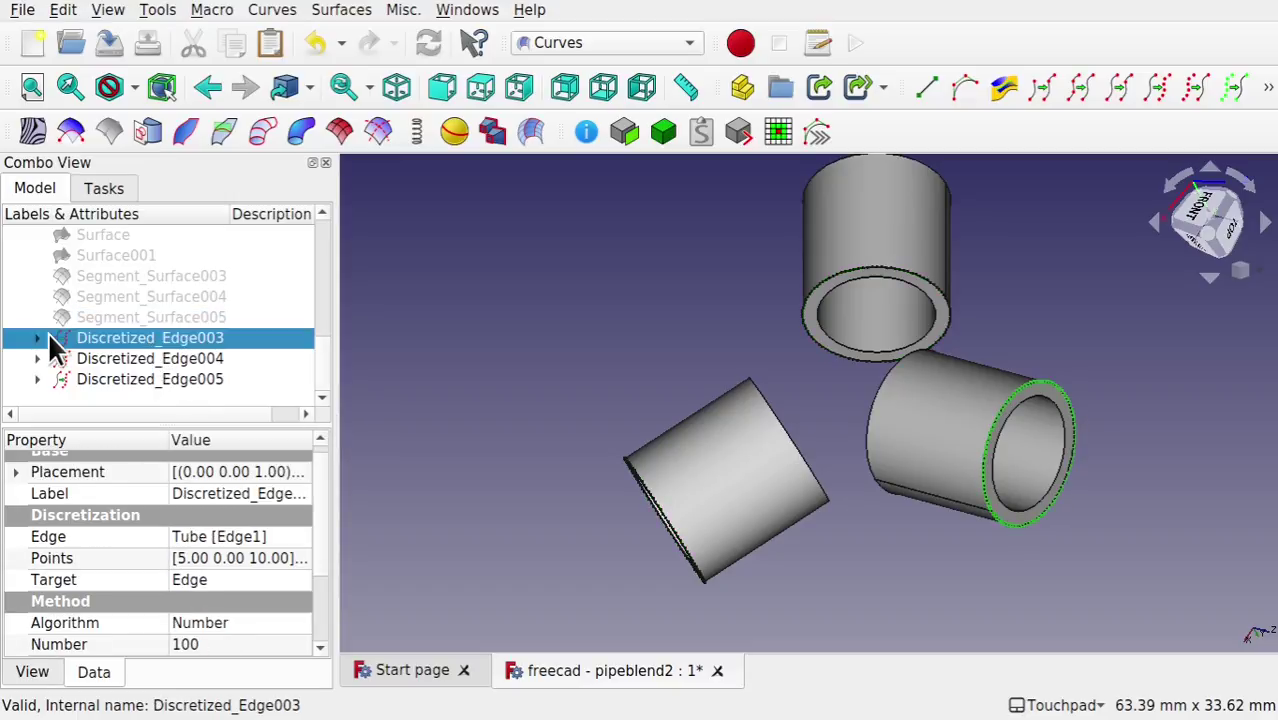
pyautogui.keyDown('shift'); pyautogui.click(229, 379); pyautogui.keyUp('shift')
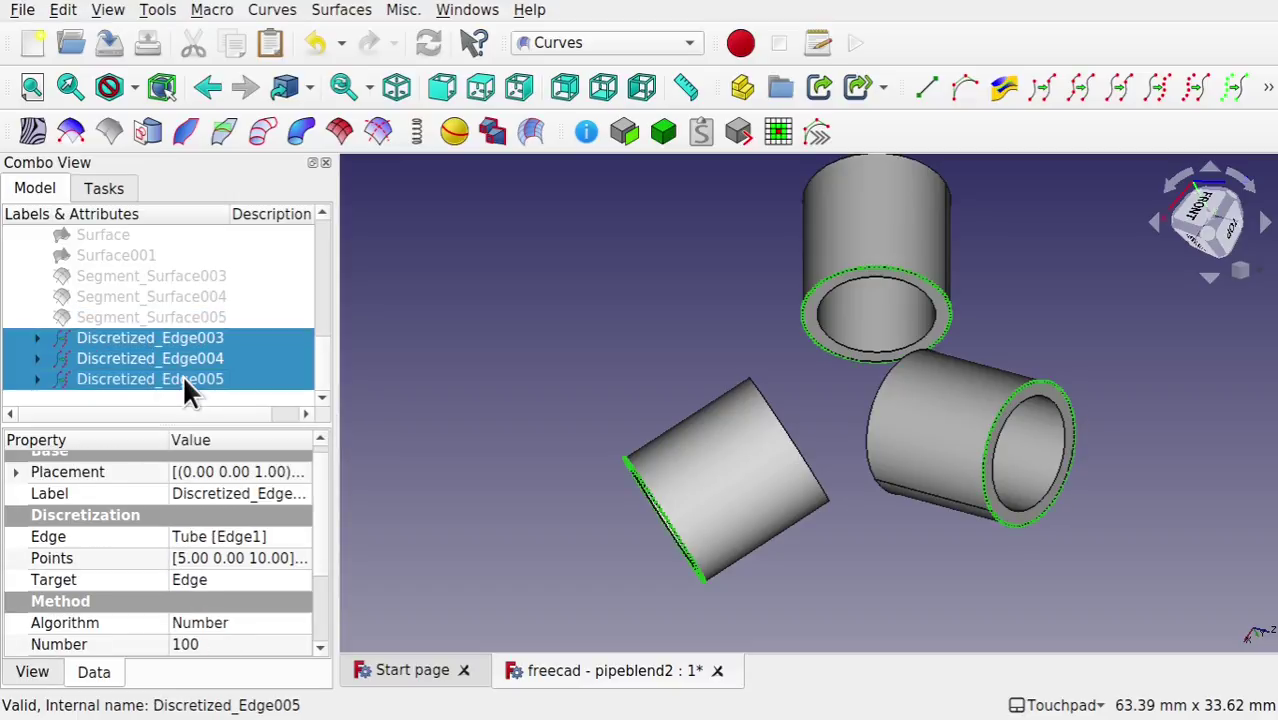
pyautogui.click(244, 643)
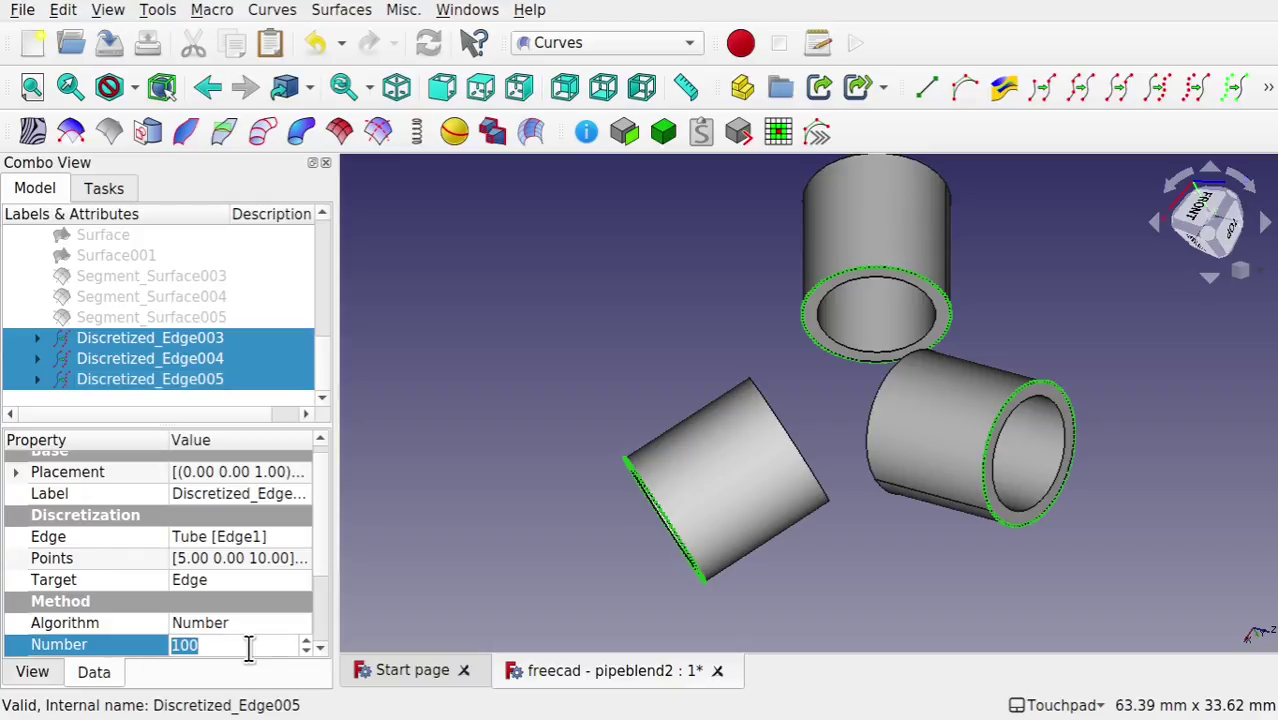
pyautogui.write('4')
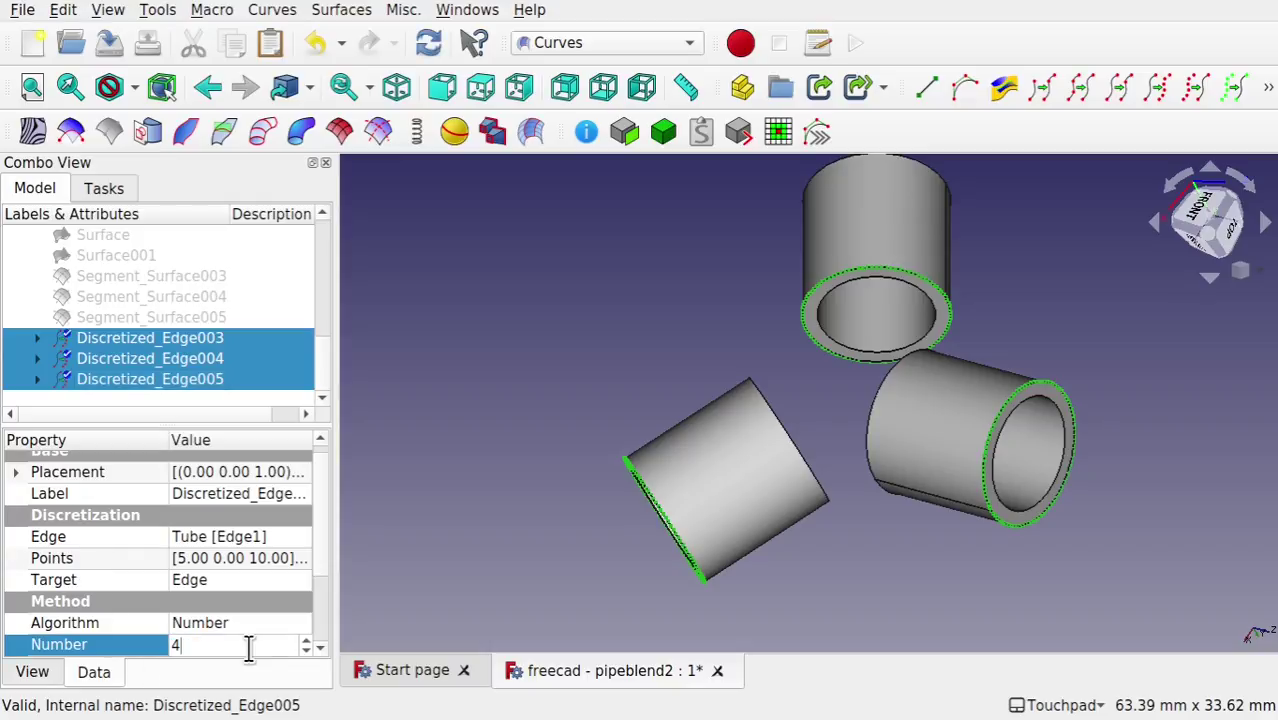
pyautogui.click(395, 477)
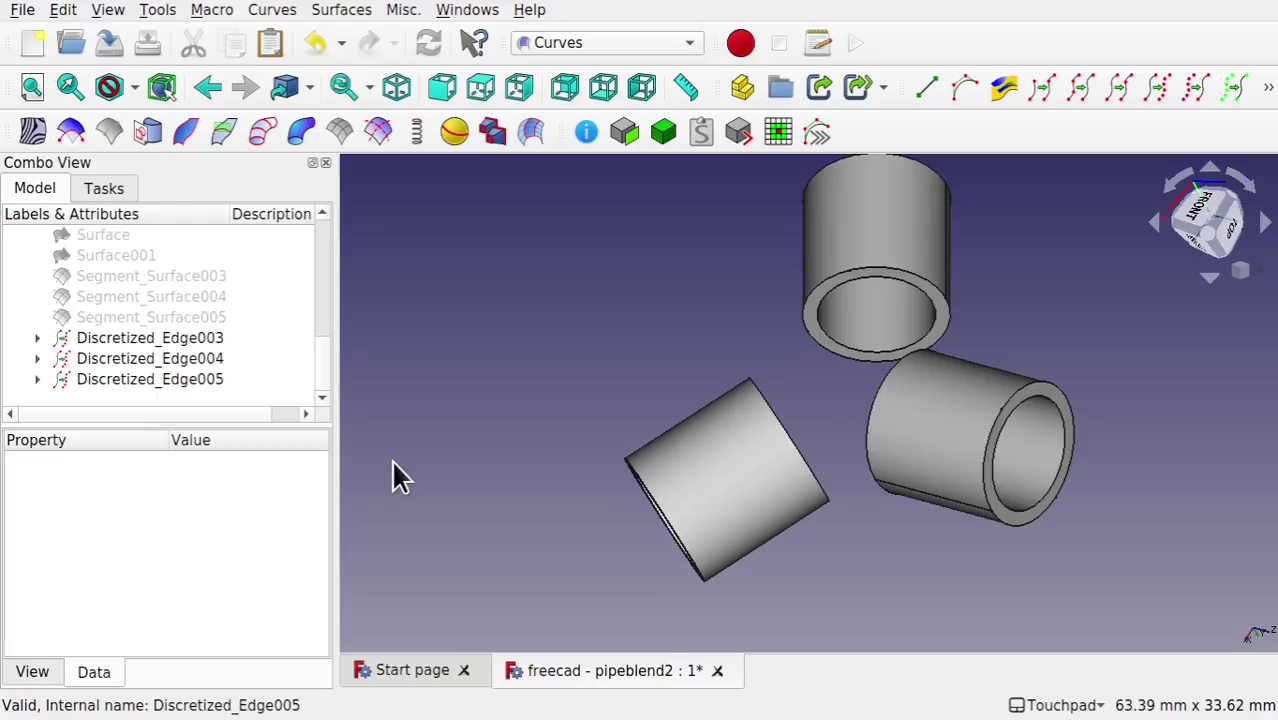
pyautogui.scroll(5, 320, 345)
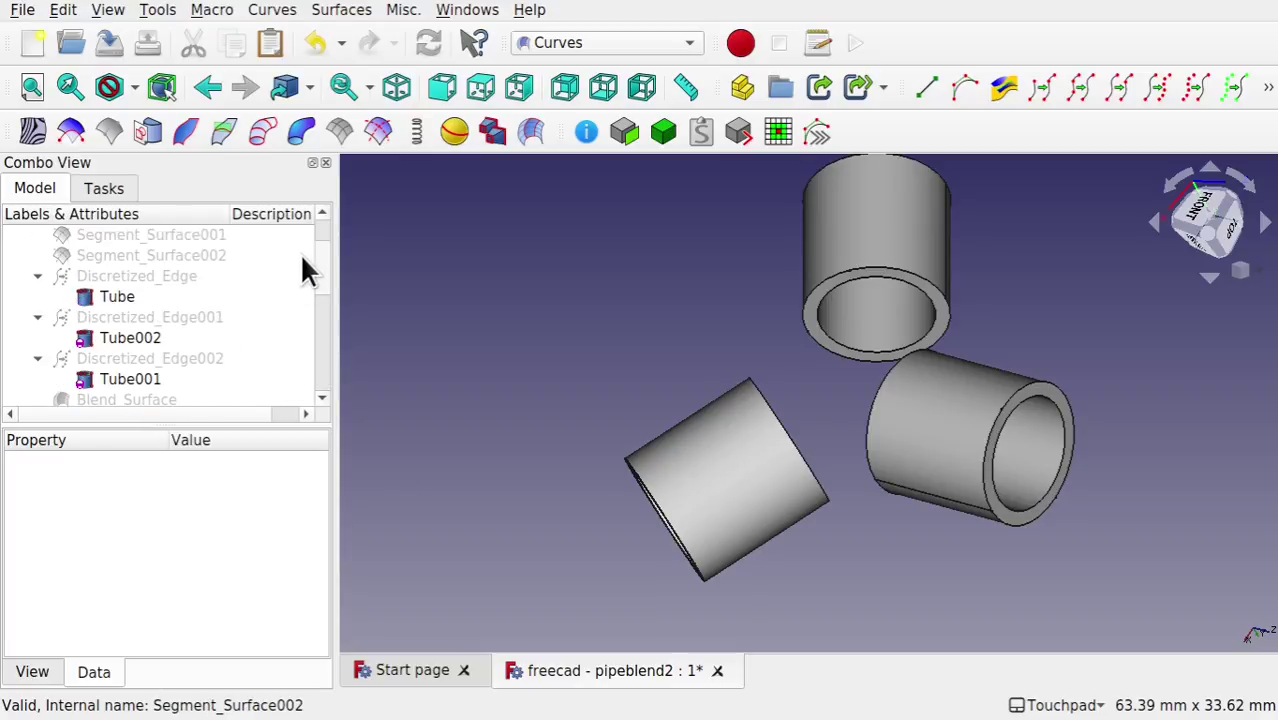
# Step: Hide Tube, Tube002 and Tube001 in the tree
pyautogui.click(118, 297)
pyautogui.press('space')
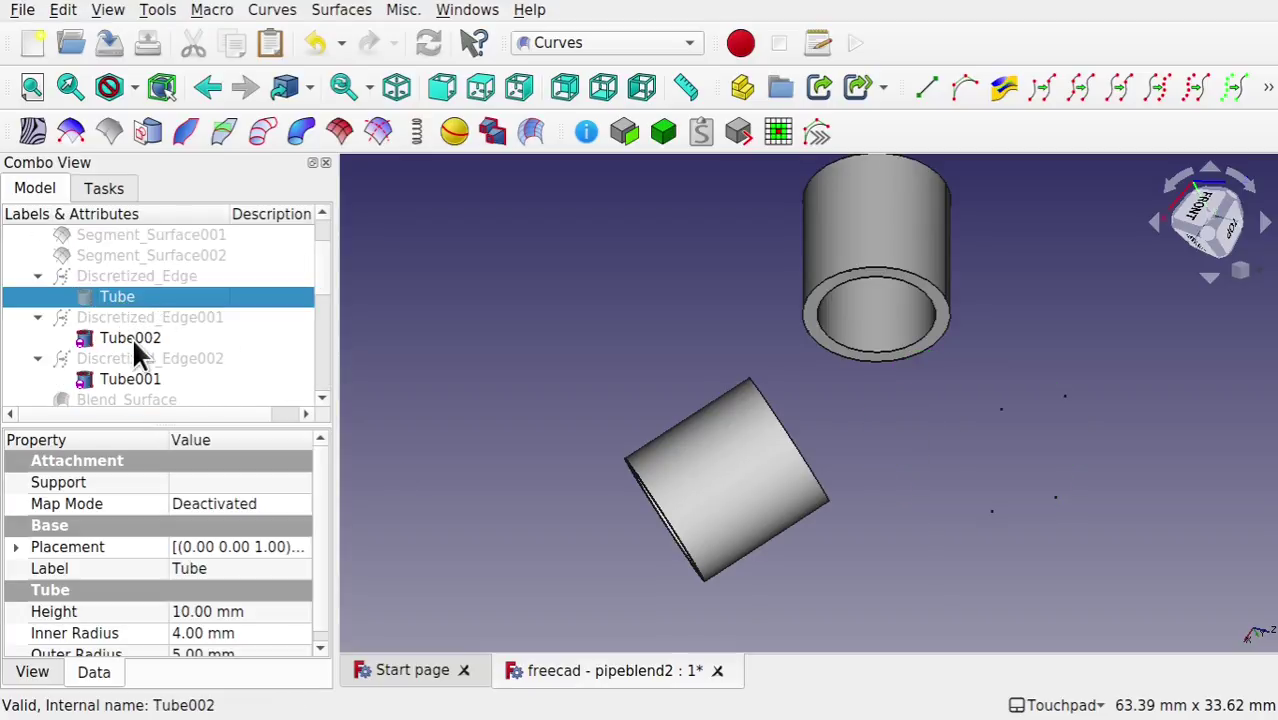
pyautogui.click(132, 337)
pyautogui.press('space')
pyautogui.click(153, 375)
pyautogui.press('space')
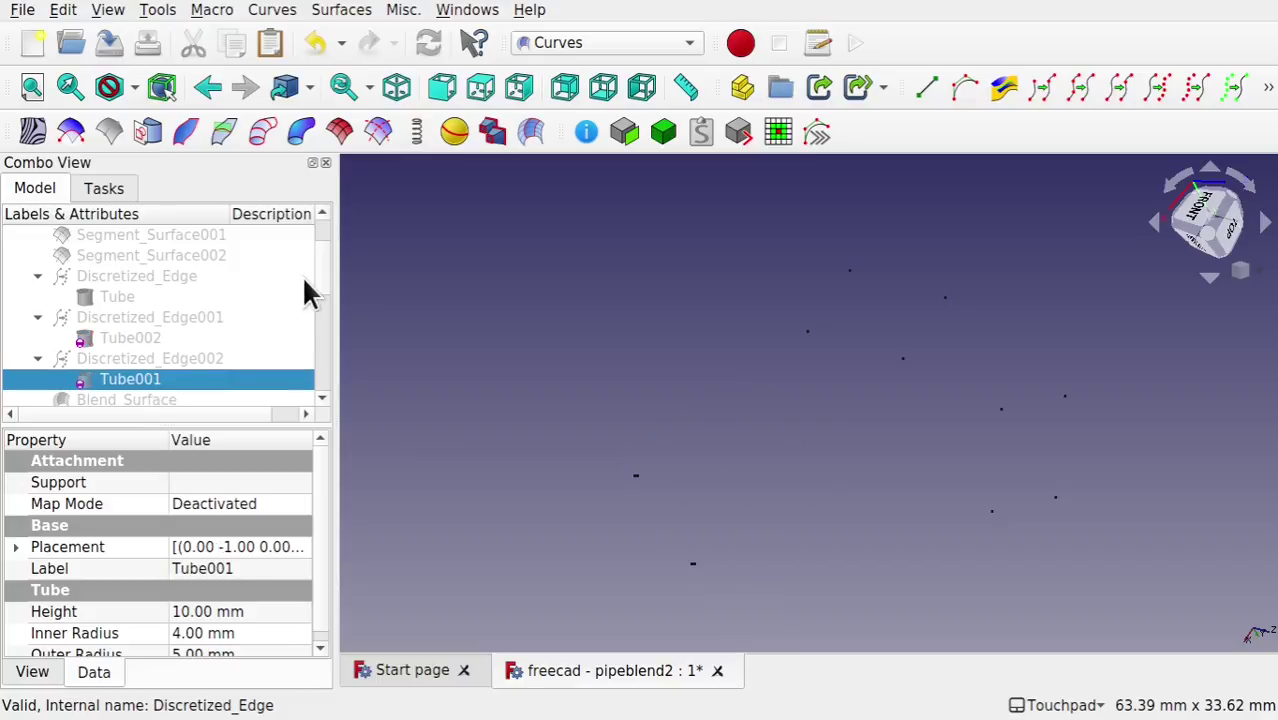
# Step: Show Segment_Surface003, 004 and 005, then select the lower-left segment surface
pyautogui.scroll(-5, 324, 340)
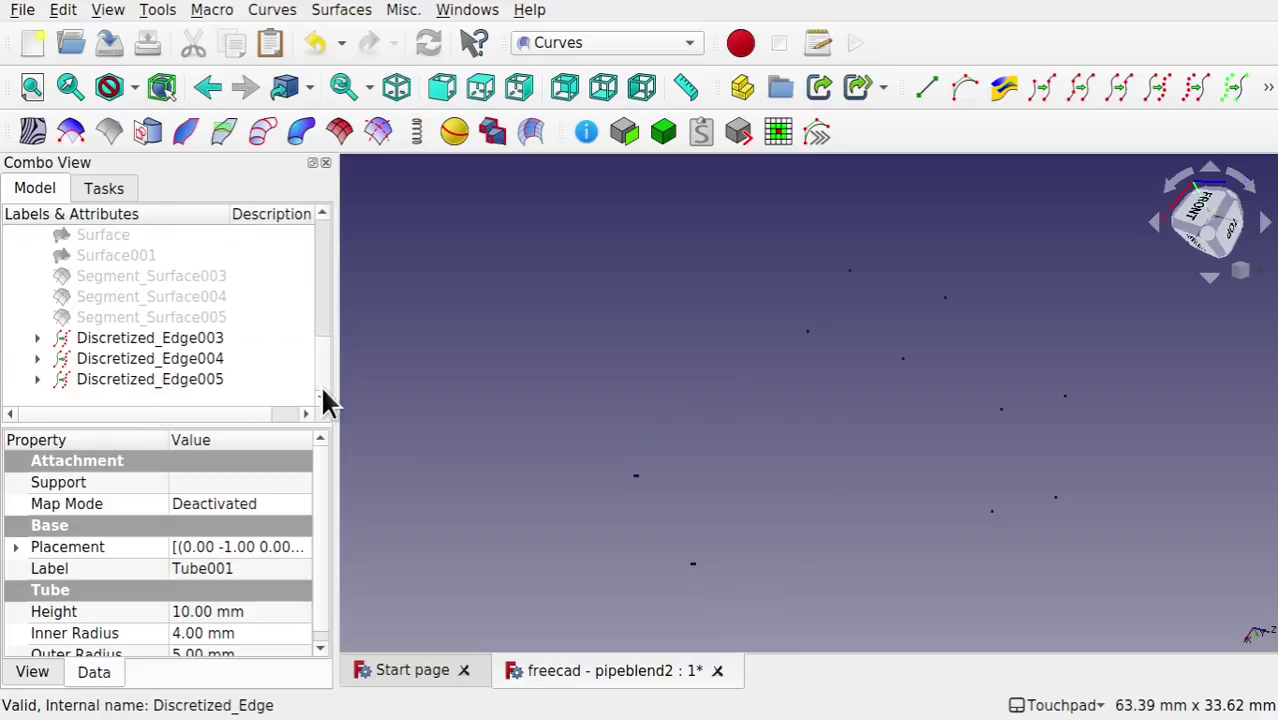
pyautogui.click(150, 276)
pyautogui.press('space')
pyautogui.click(124, 296)
pyautogui.press('space')
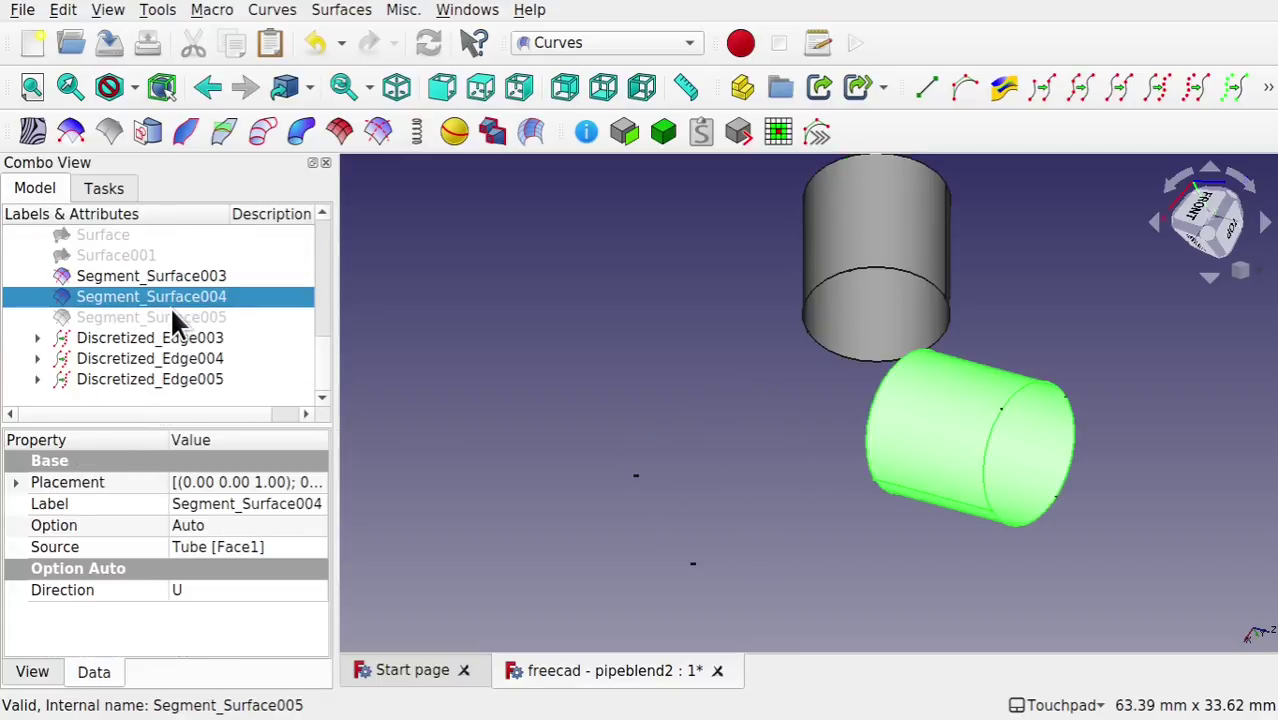
pyautogui.click(169, 315)
pyautogui.press('space')
pyautogui.click(600, 318)
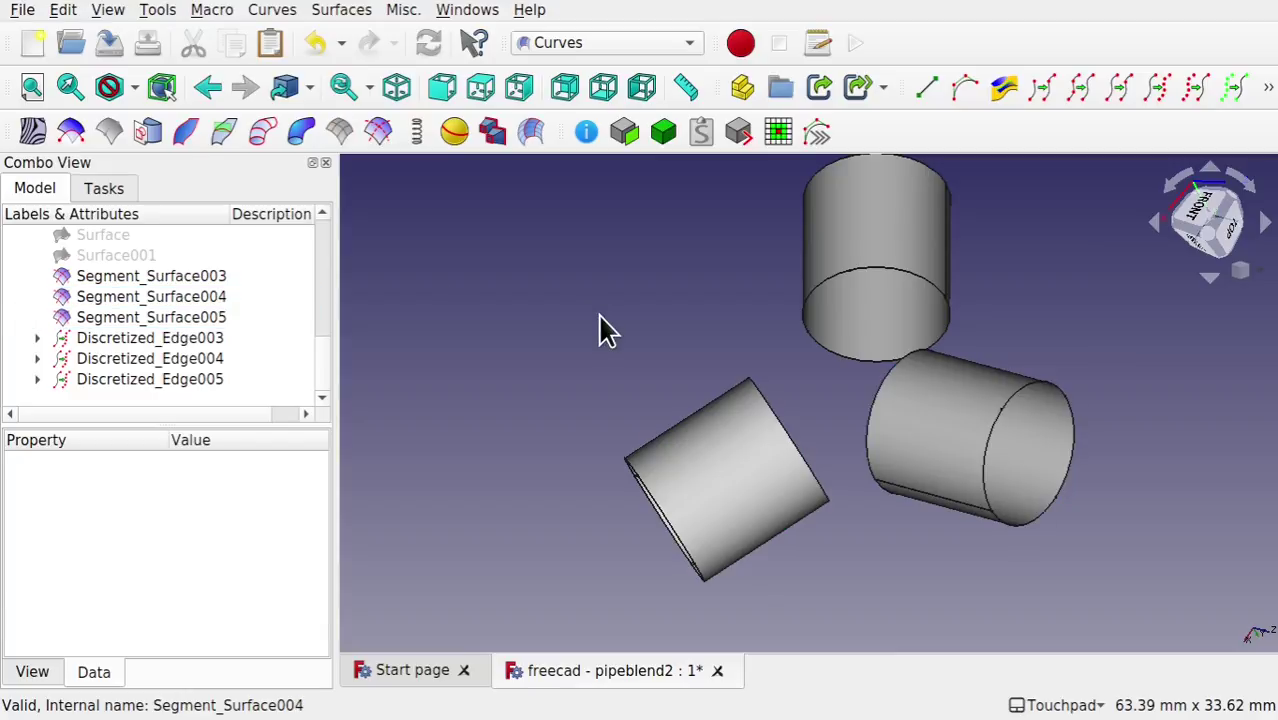
pyautogui.click(730, 500)
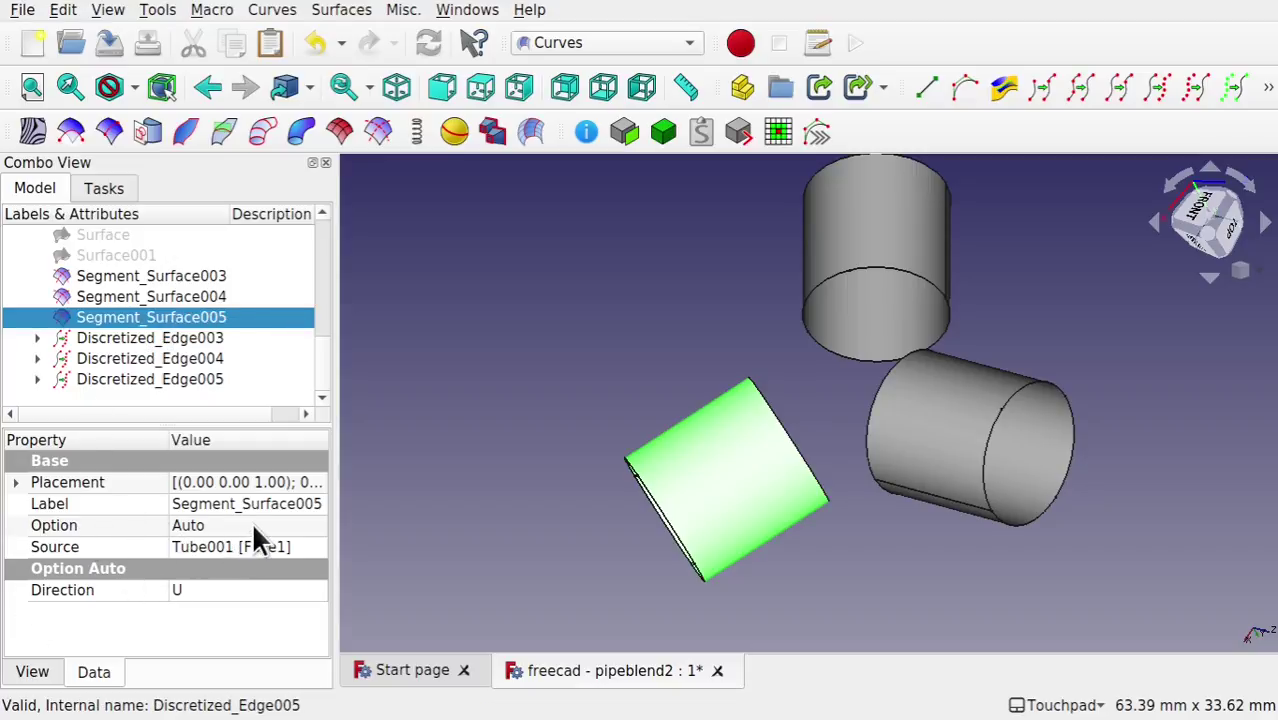
# Step: Switch Segment_Surface005 to Custom segmentation with Discretized_Edge005 as its U knots provider
pyautogui.click(277, 514)
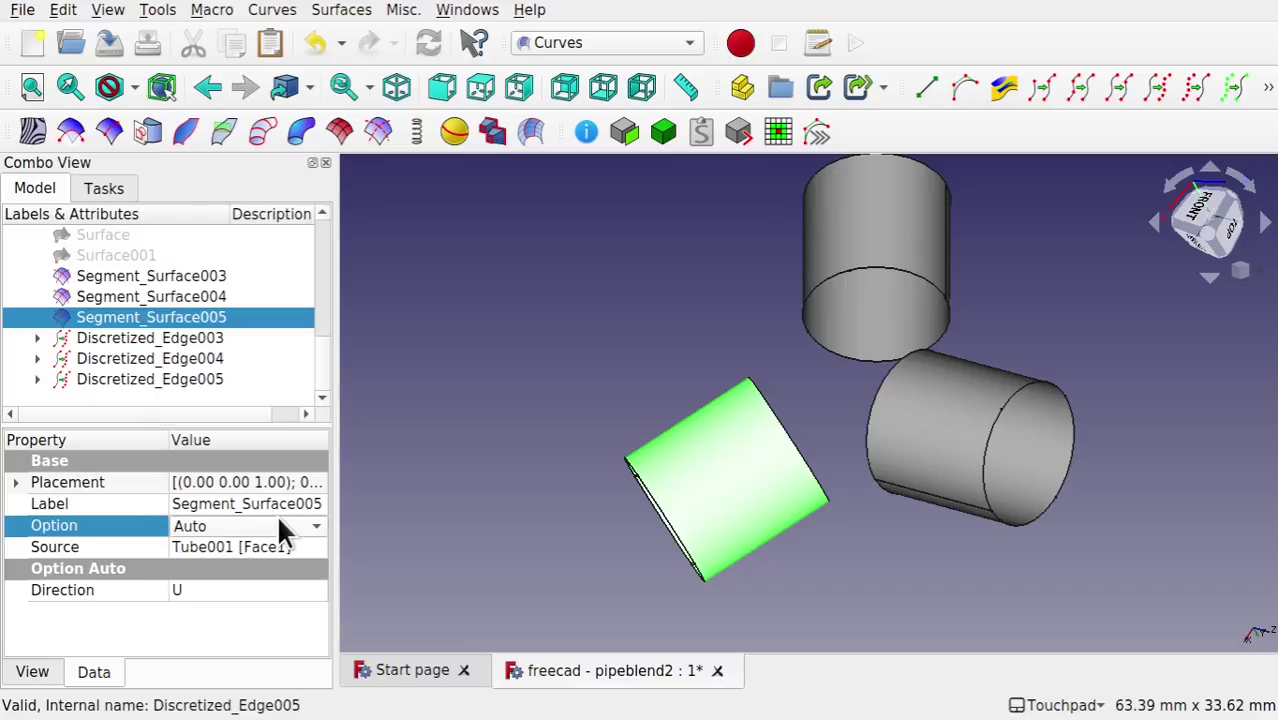
pyautogui.click(276, 514)
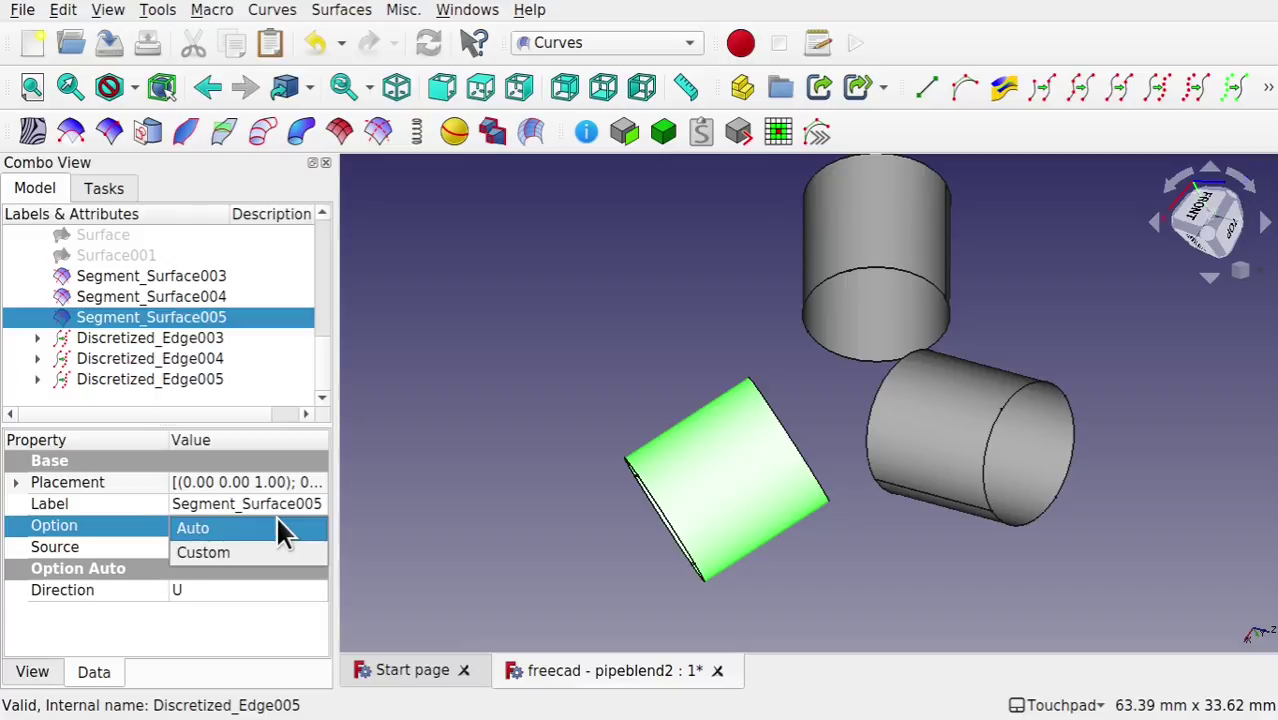
pyautogui.click(237, 553)
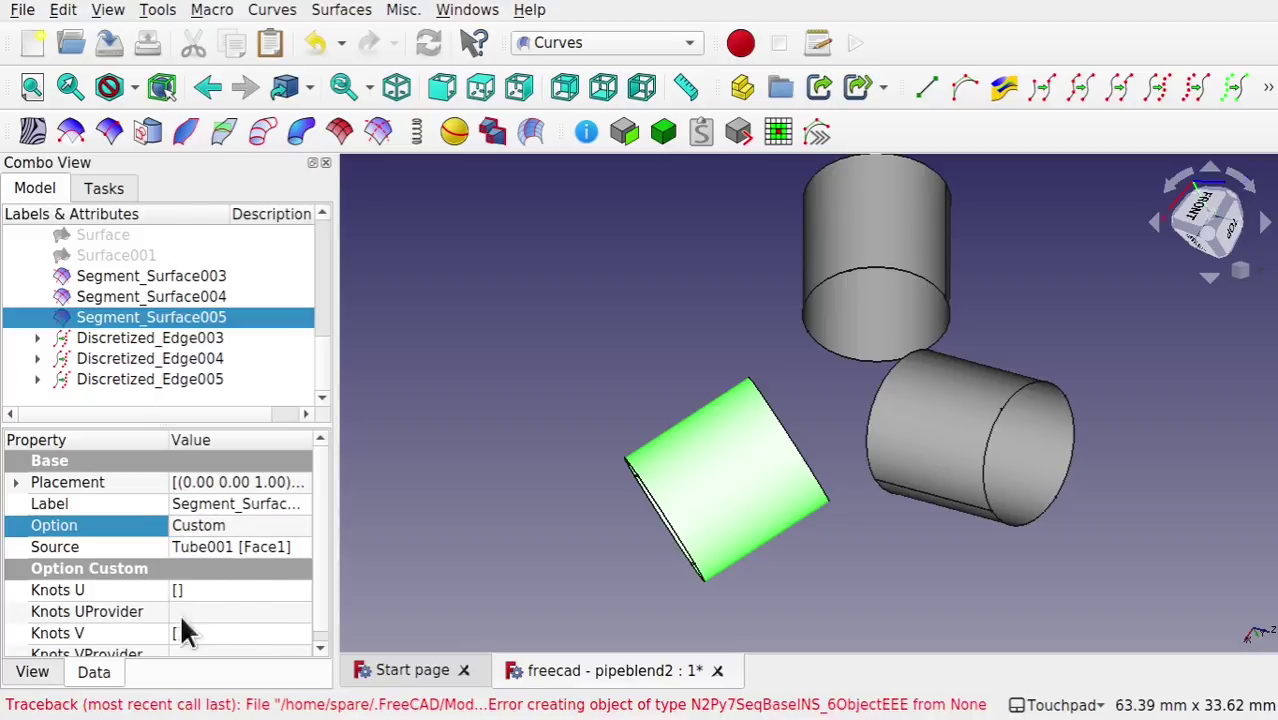
pyautogui.click(291, 613)
pyautogui.click(291, 613)
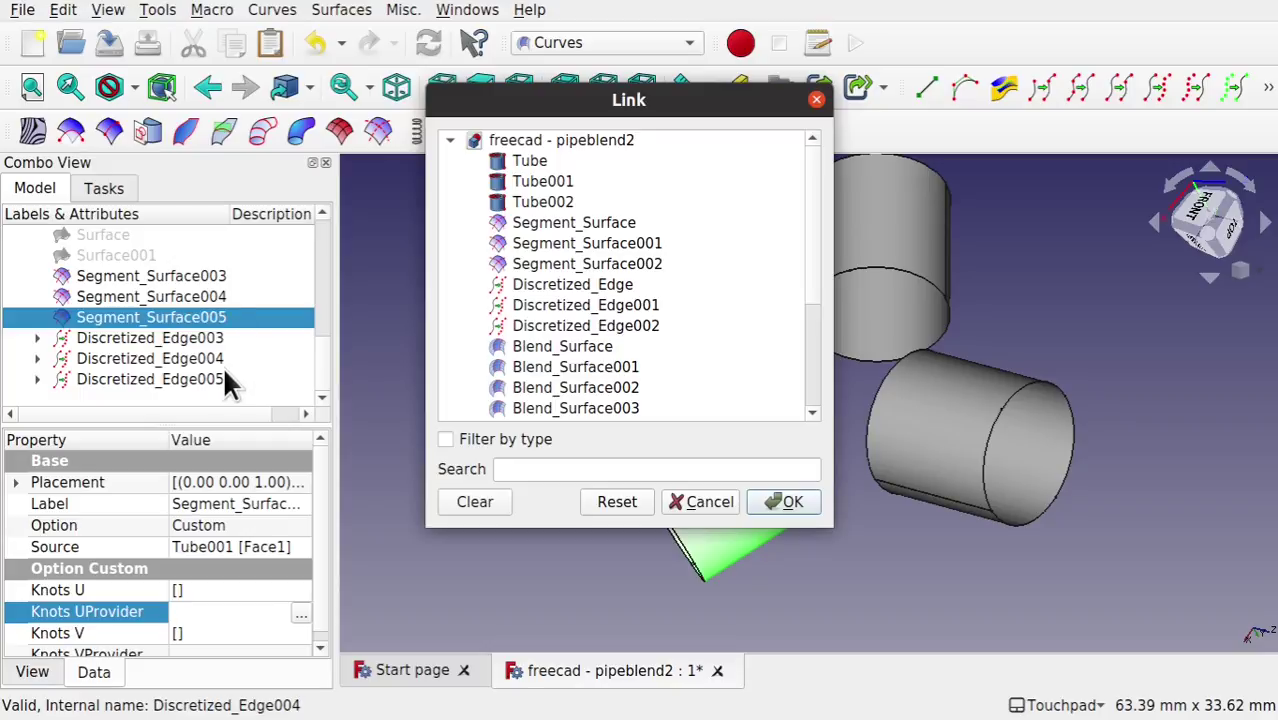
pyautogui.click(799, 388)
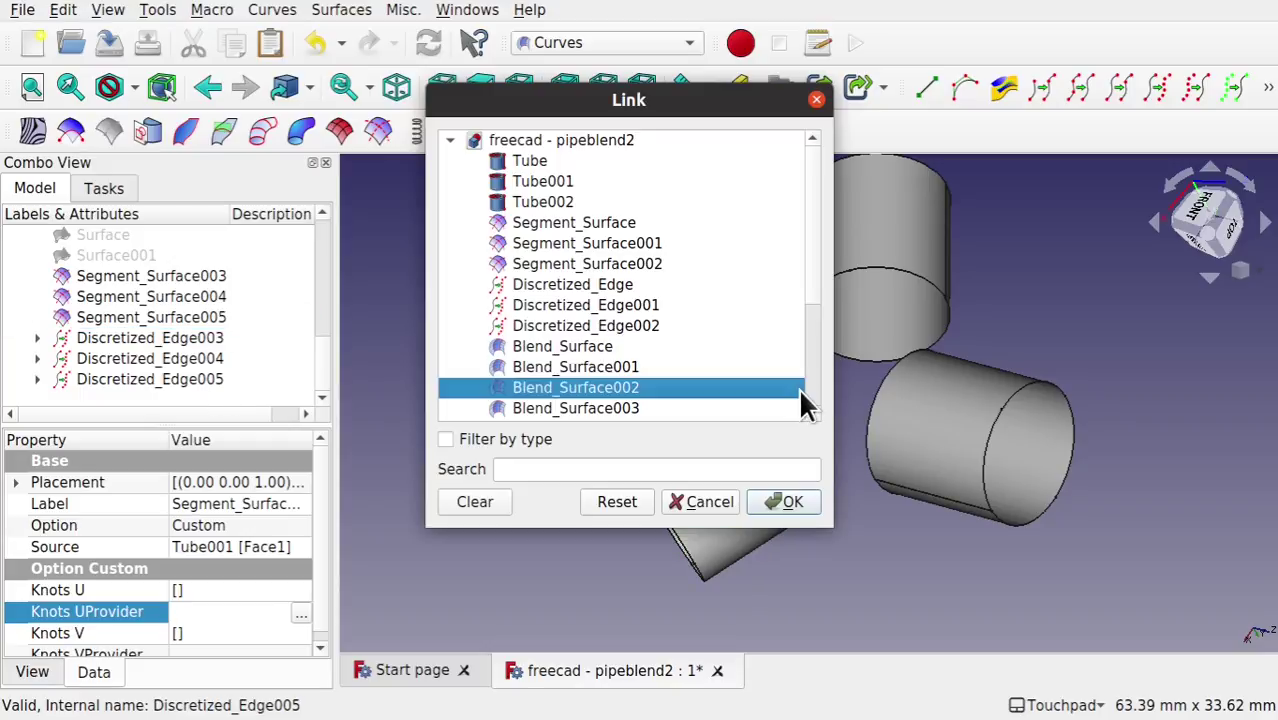
pyautogui.scroll(-3, 805, 330)
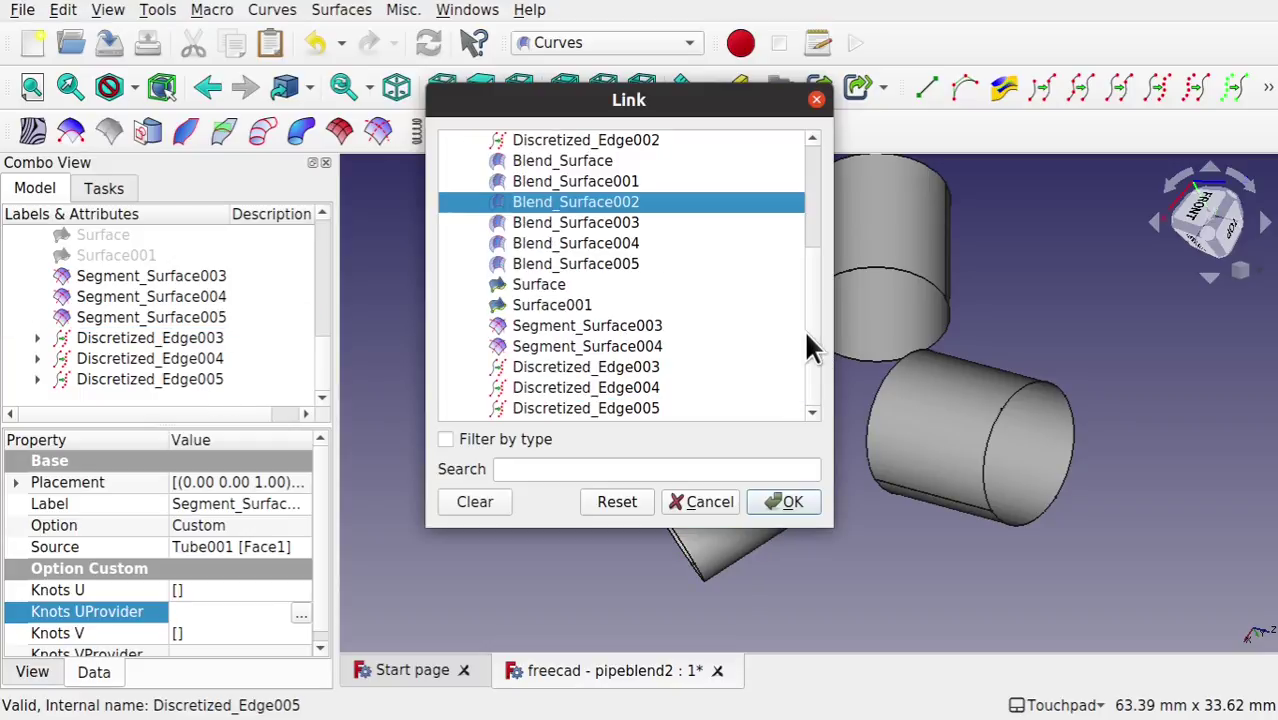
pyautogui.click(631, 409)
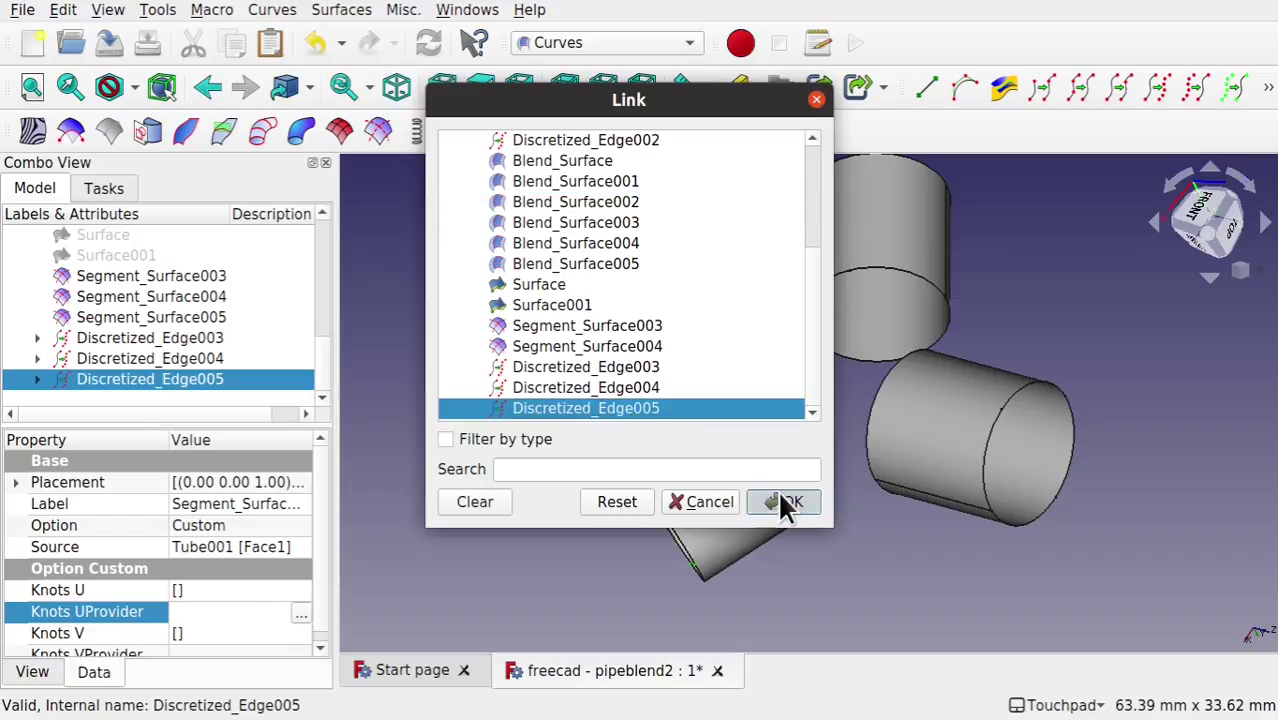
pyautogui.click(785, 502)
pyautogui.click(617, 415)
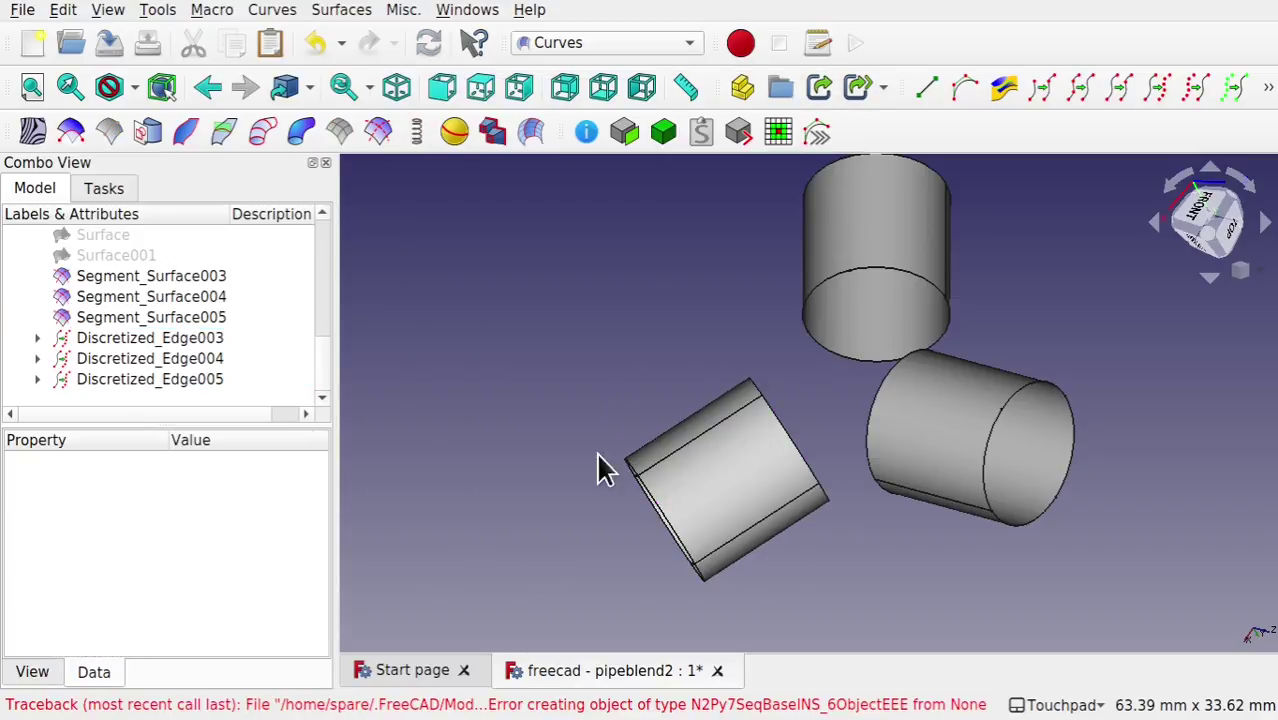
pyautogui.click(850, 241)
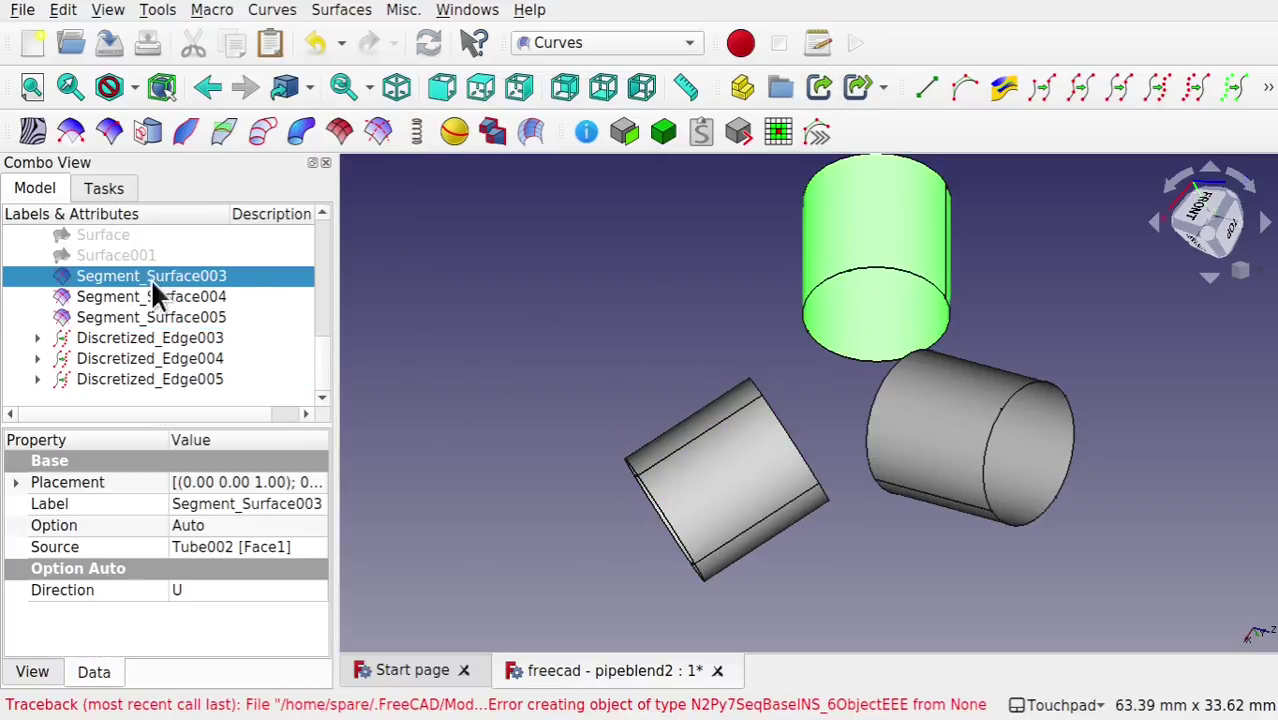
# Step: Set the top tube's Segment_Surface003 to Custom with U knots from Discretized_Edge003
pyautogui.click(234, 525)
pyautogui.click(242, 524)
pyautogui.click(232, 548)
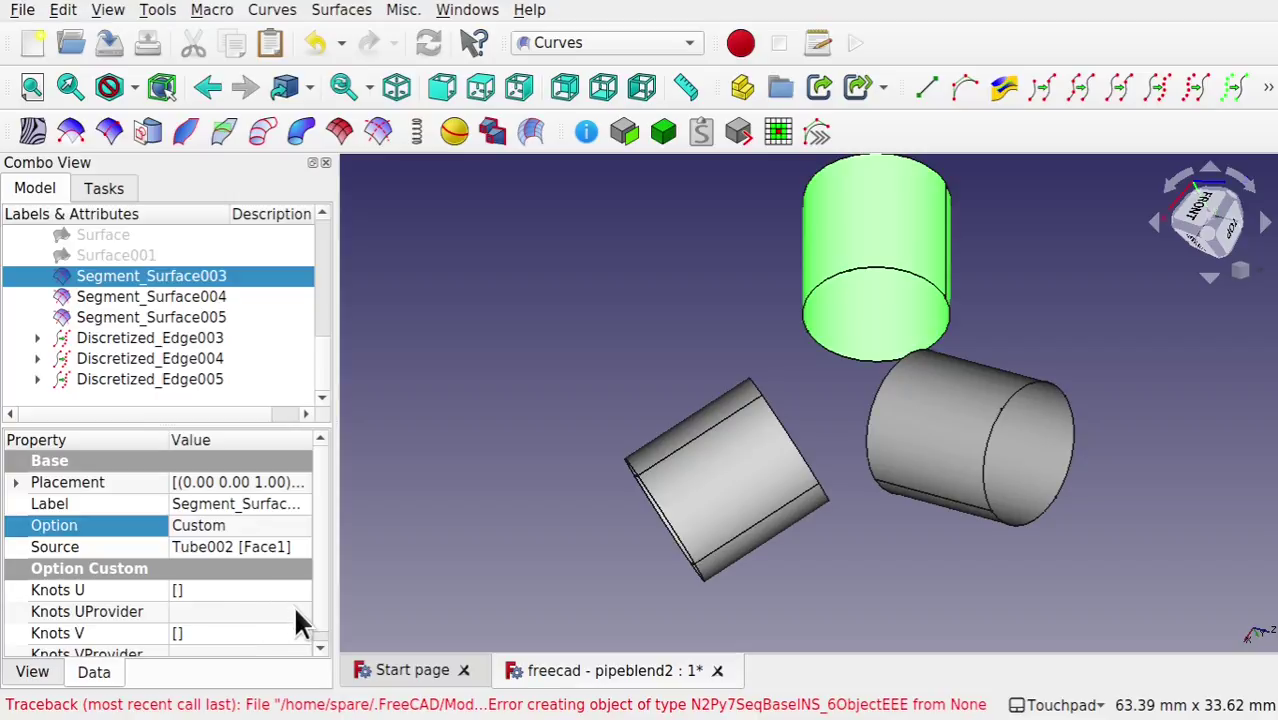
pyautogui.click(296, 620)
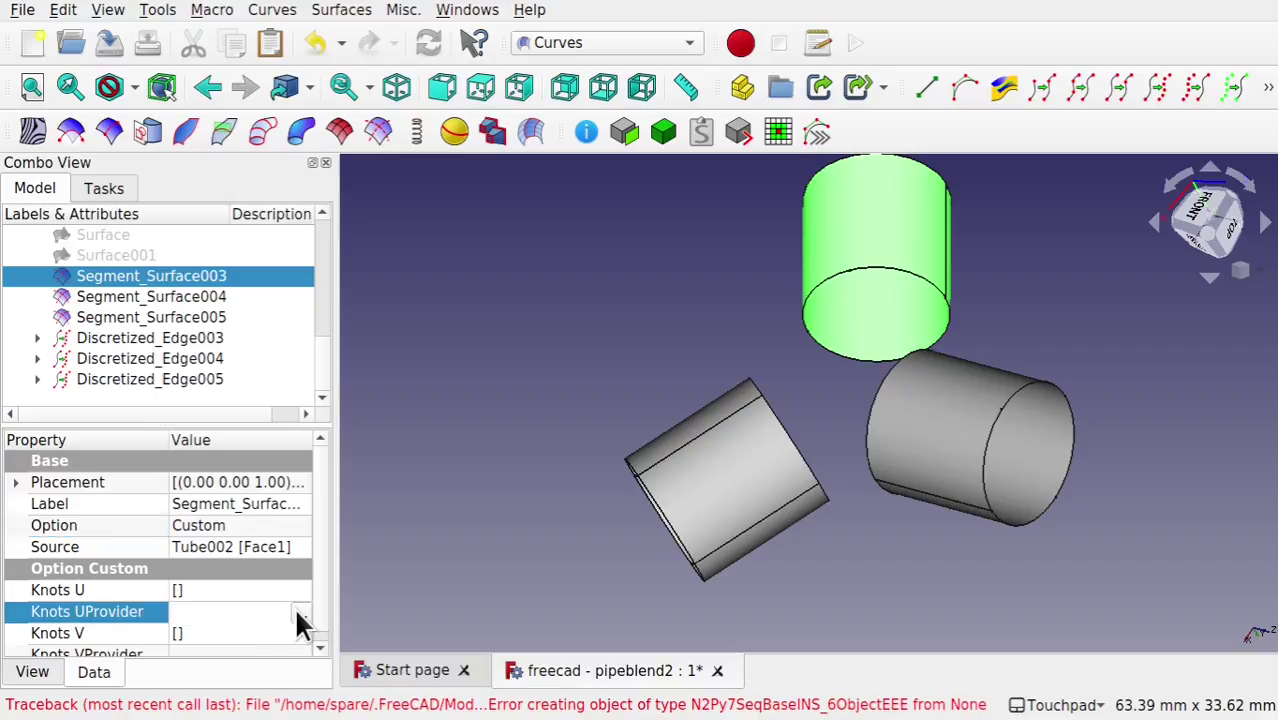
pyautogui.click(299, 615)
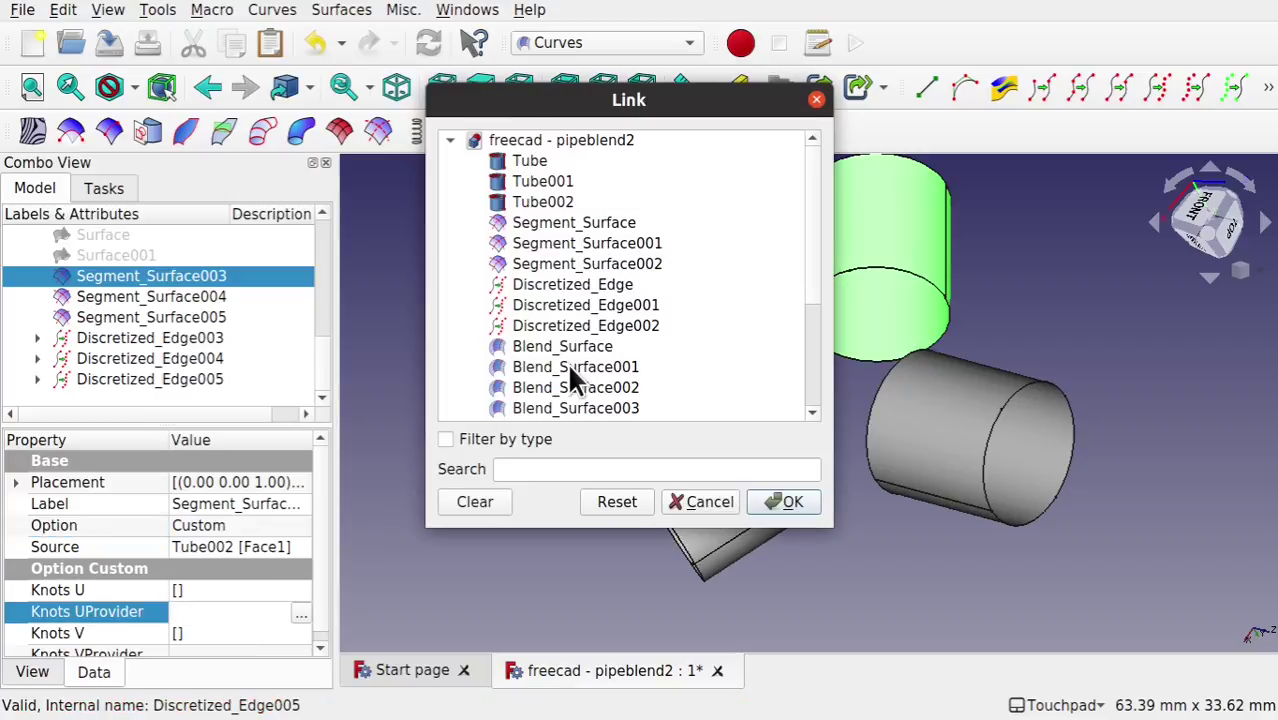
pyautogui.scroll(-3, 815, 405)
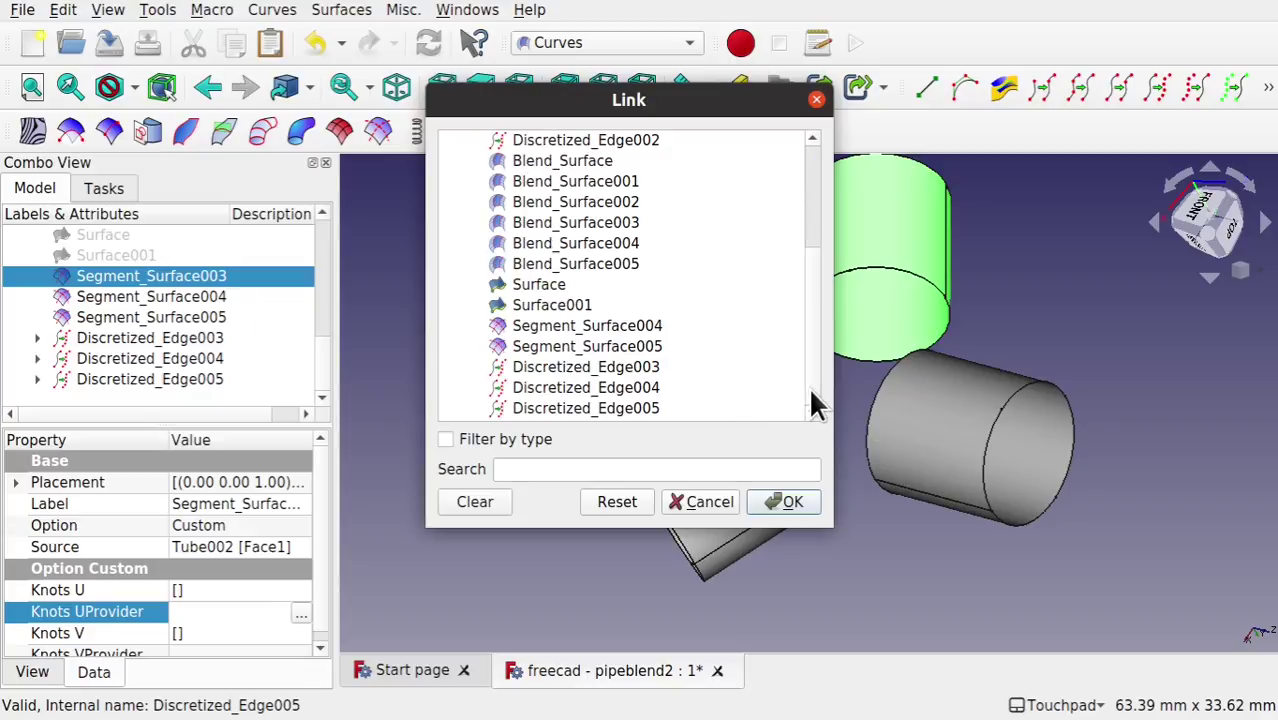
pyautogui.click(643, 368)
pyautogui.click(785, 501)
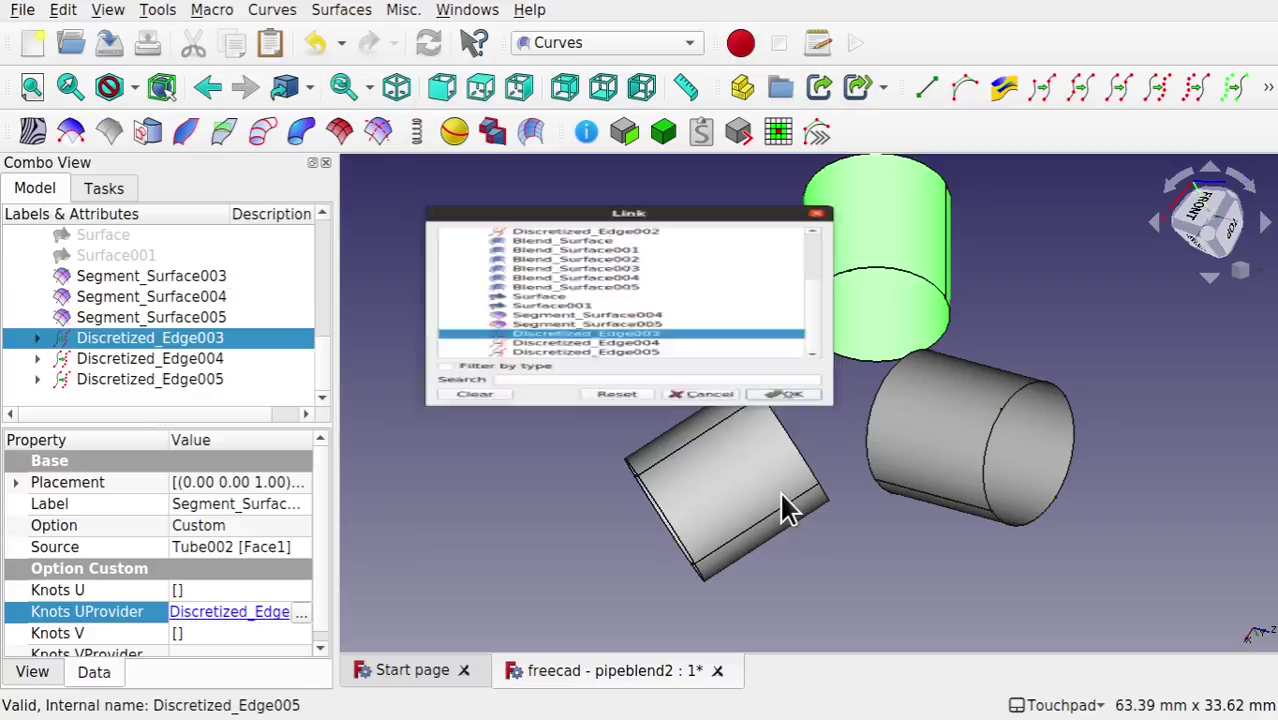
# Step: Set the right tube's Segment_Surface004 to Custom with U knots from Discretized_Edge004
pyautogui.click(935, 420)
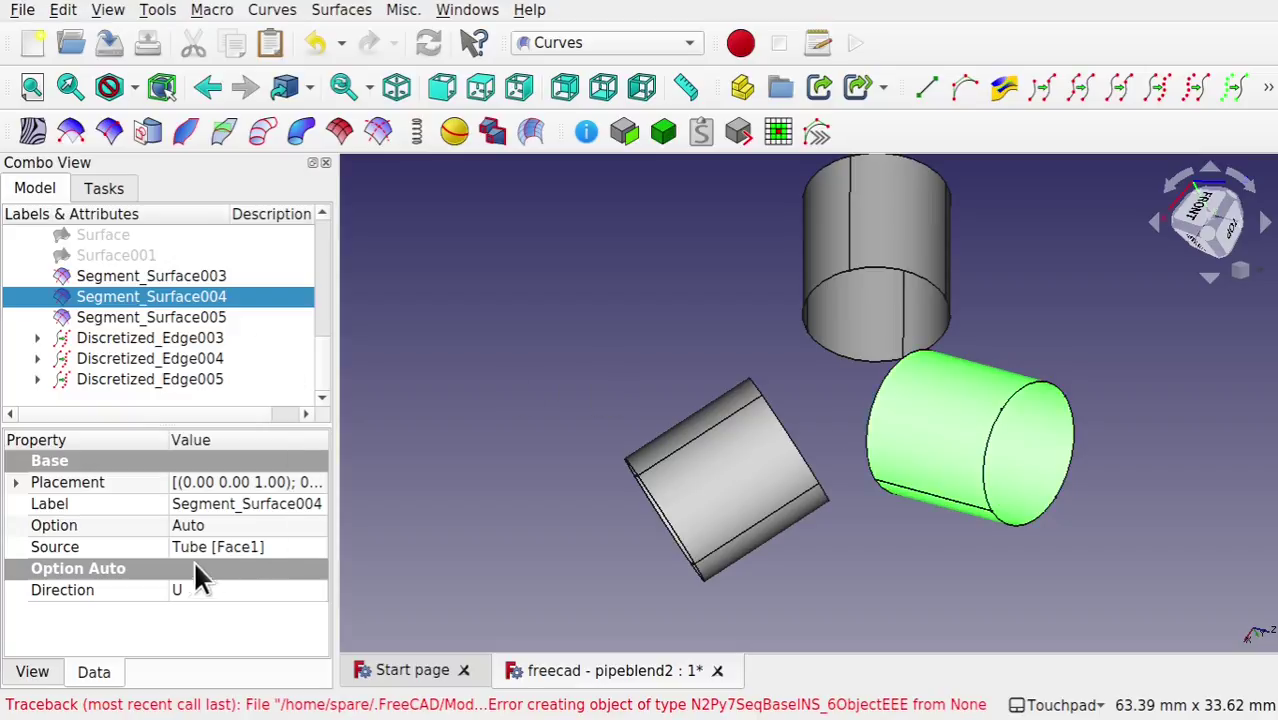
pyautogui.click(283, 525)
pyautogui.click(291, 529)
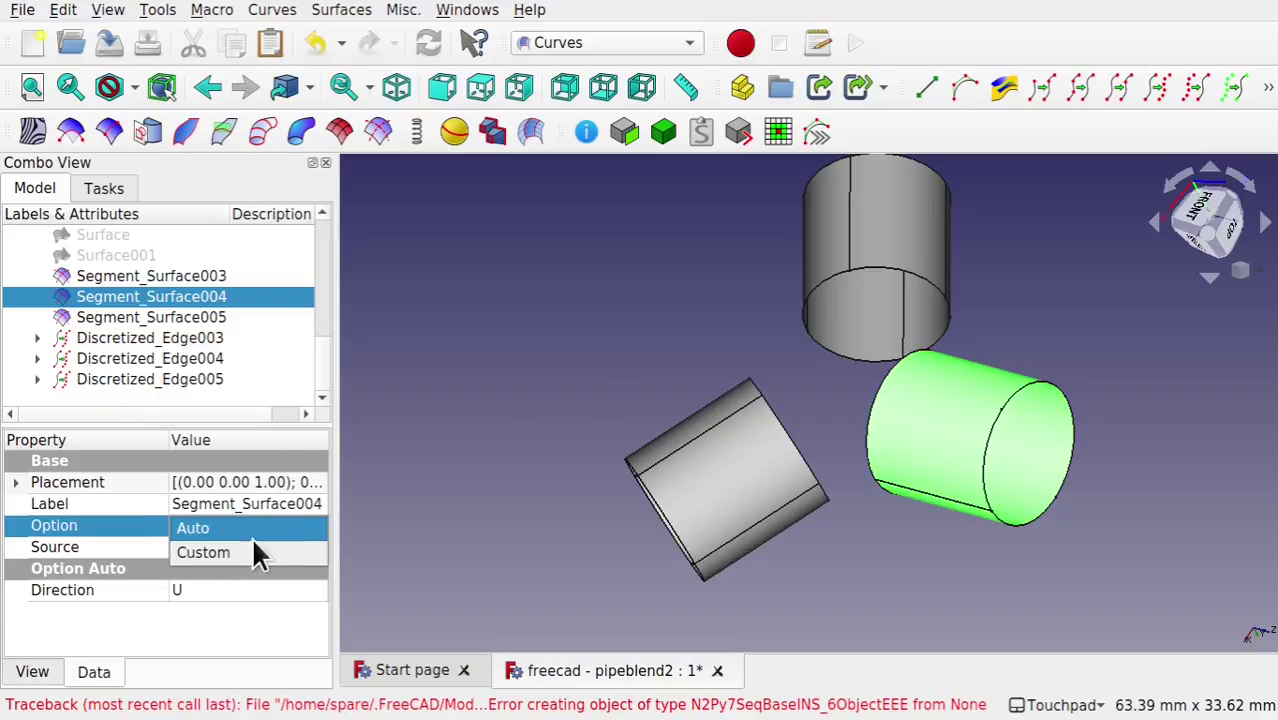
pyautogui.click(252, 549)
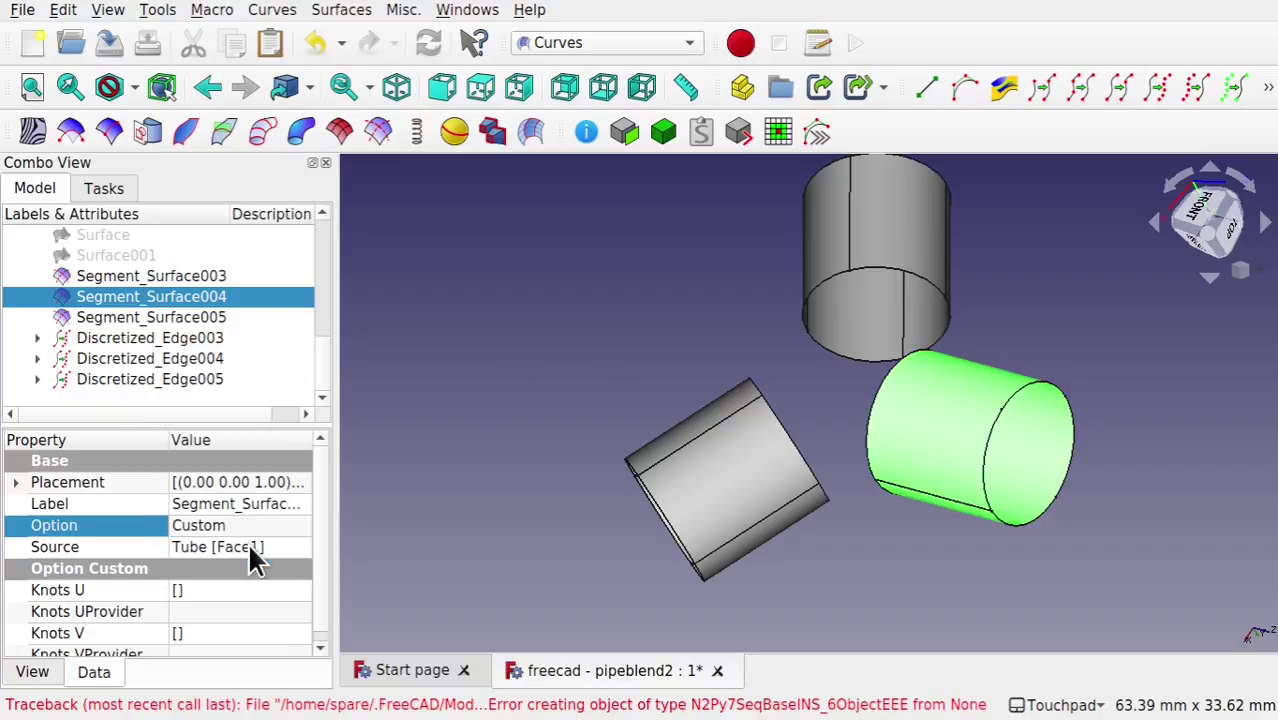
pyautogui.click(296, 616)
pyautogui.click(298, 612)
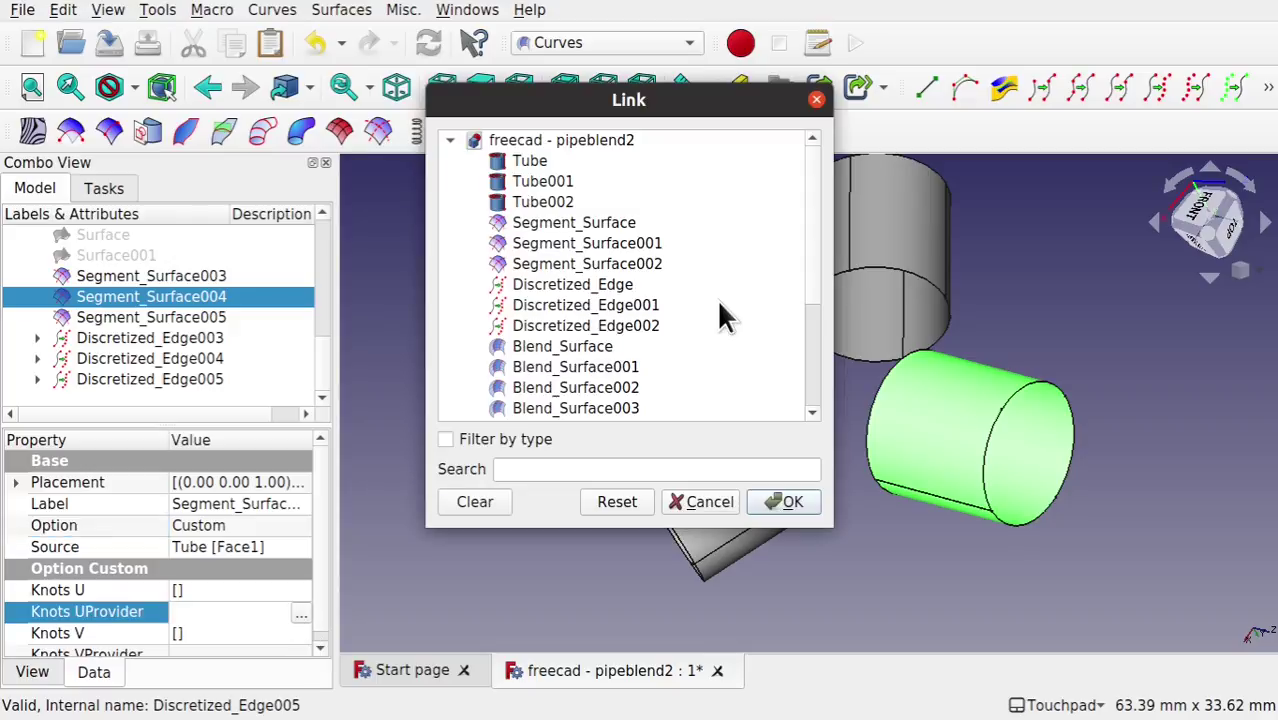
pyautogui.scroll(-3, 800, 390)
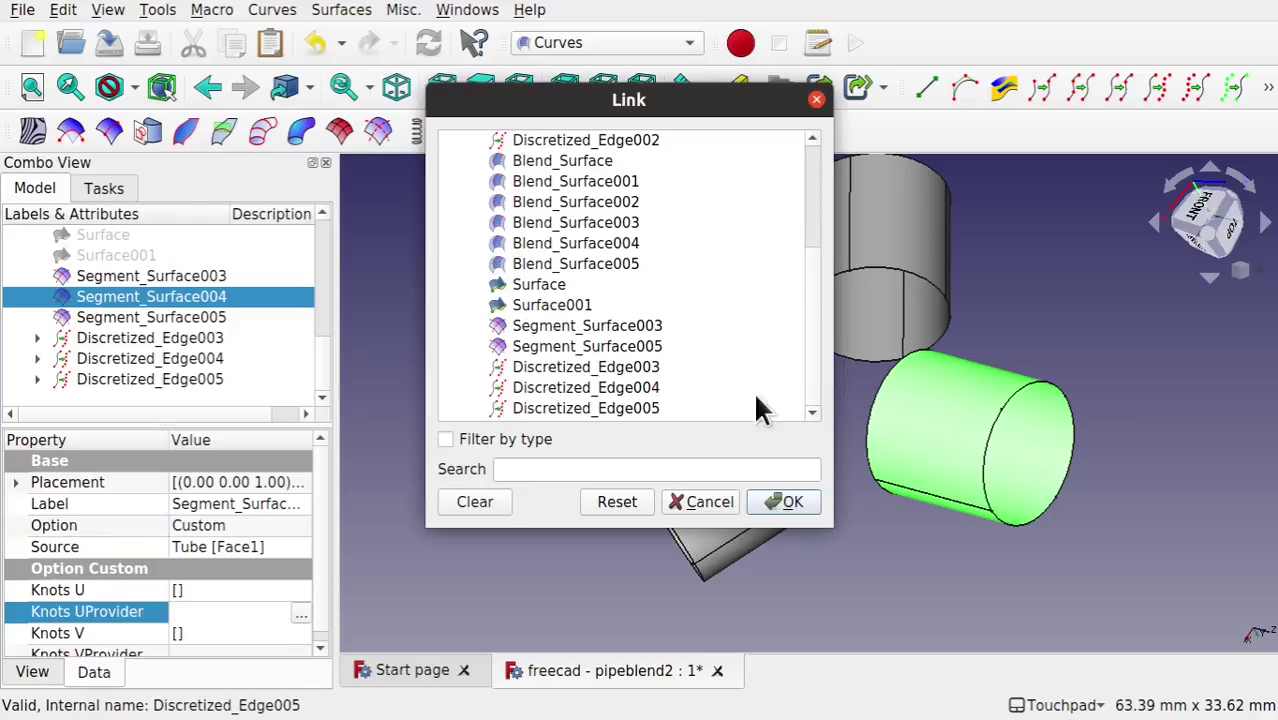
pyautogui.click(643, 393)
pyautogui.click(791, 502)
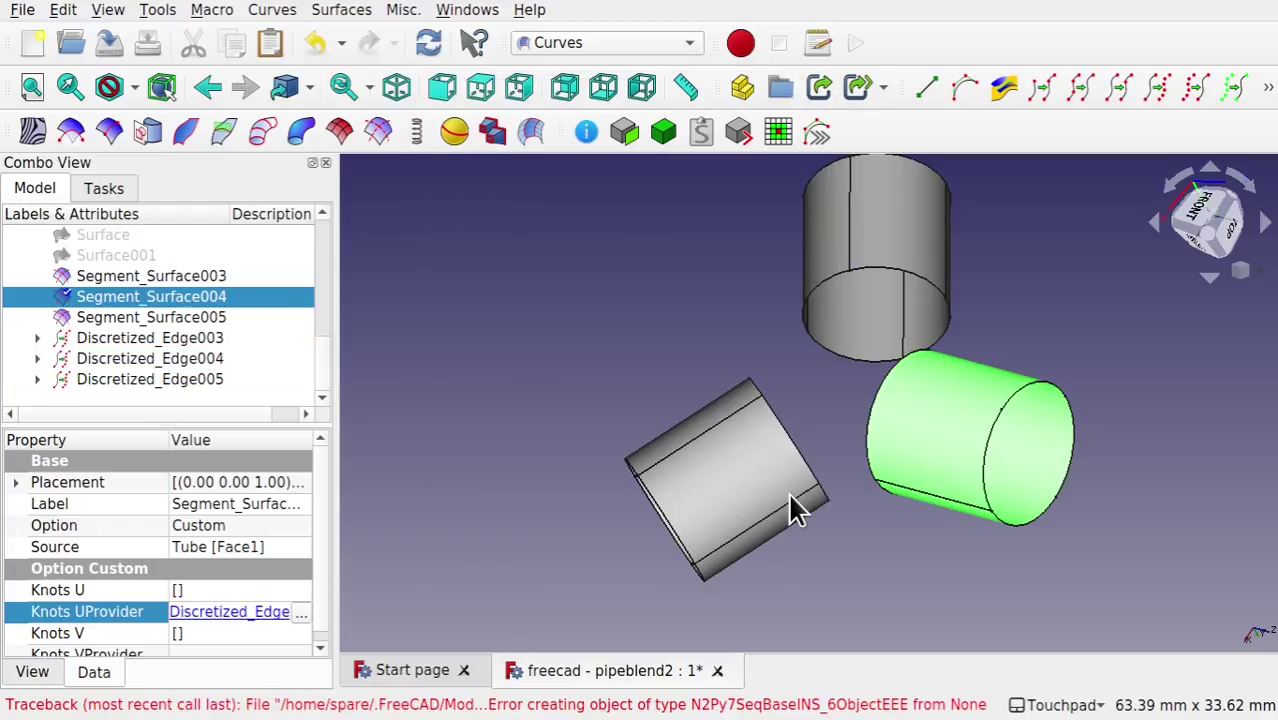
pyautogui.click(678, 344)
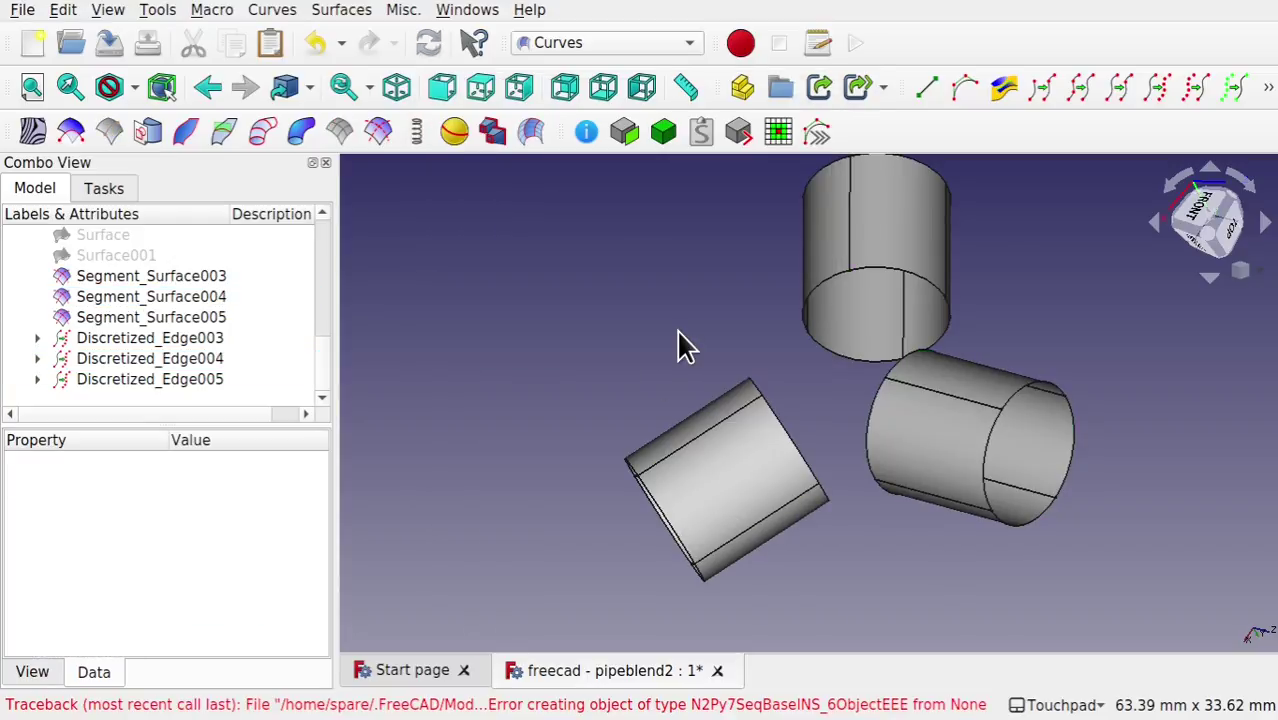
# Step: Create a blend surface joining the lower-left and right tube segment faces
pyautogui.moveTo(678, 344); pyautogui.dragTo(1001, 445, button='middle')
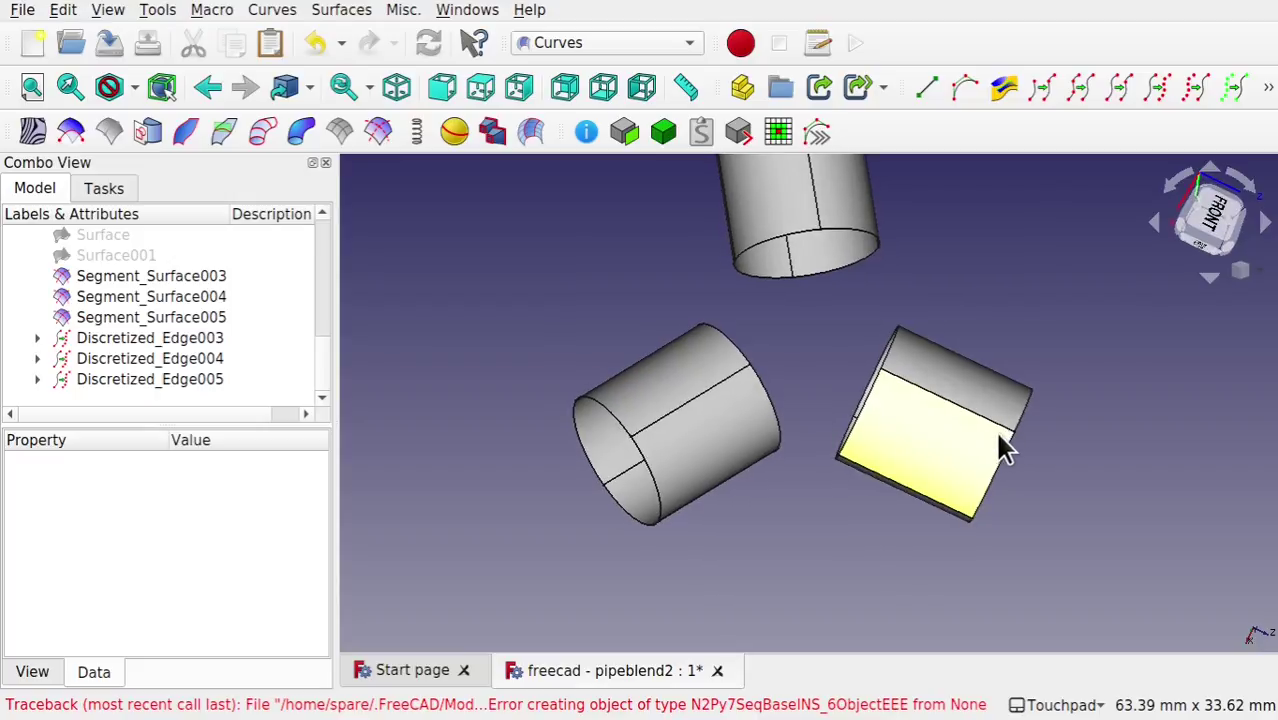
pyautogui.click(693, 447)
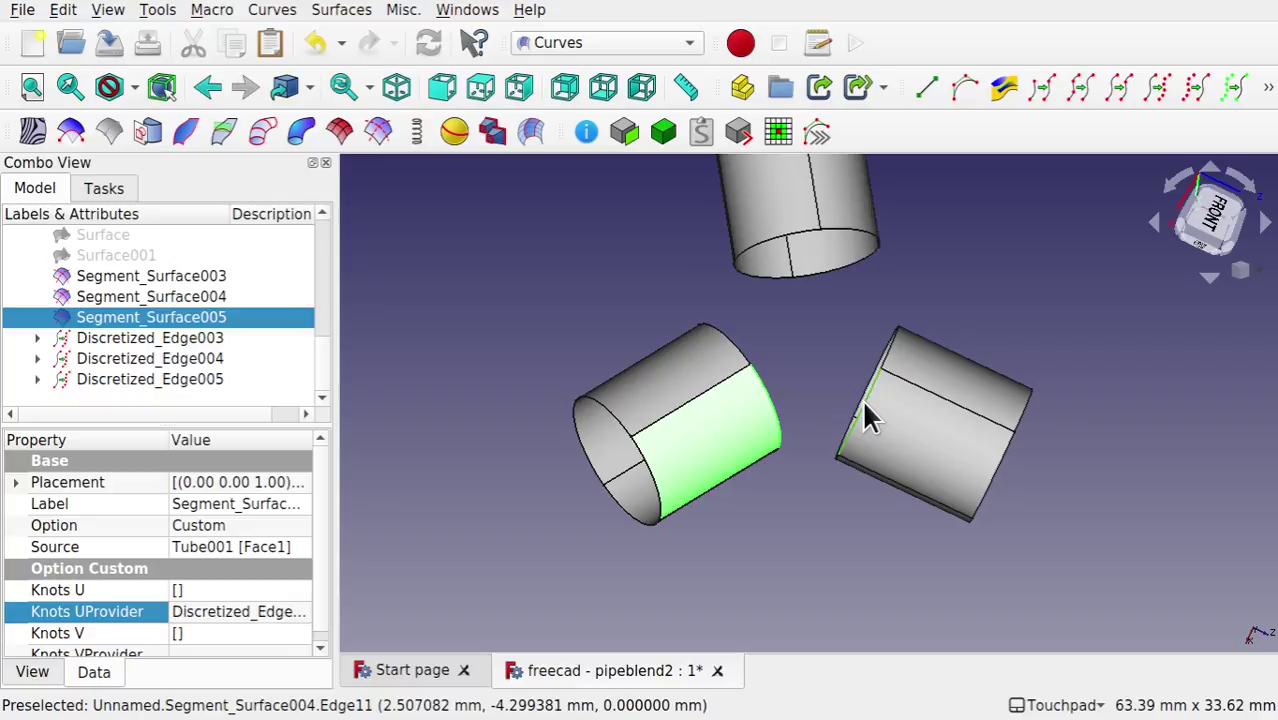
pyautogui.keyDown('ctrl'); pyautogui.click(908, 433); pyautogui.keyUp('ctrl')
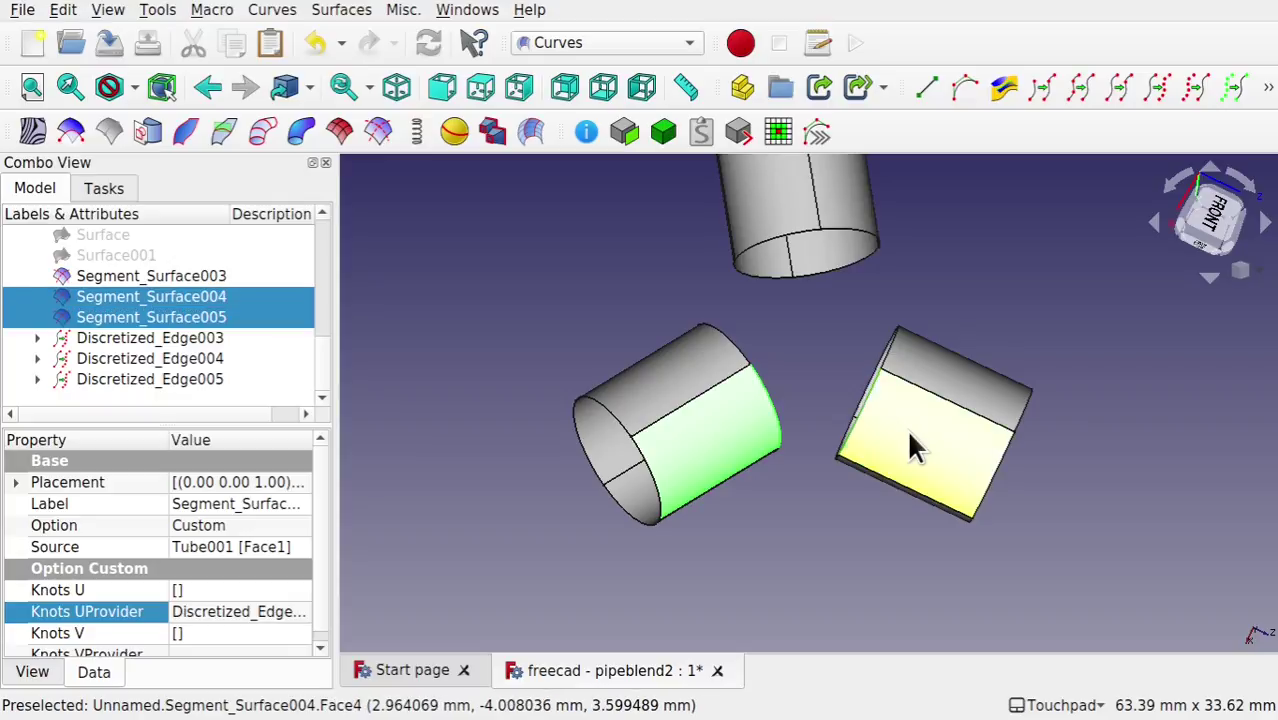
pyautogui.click(535, 143)
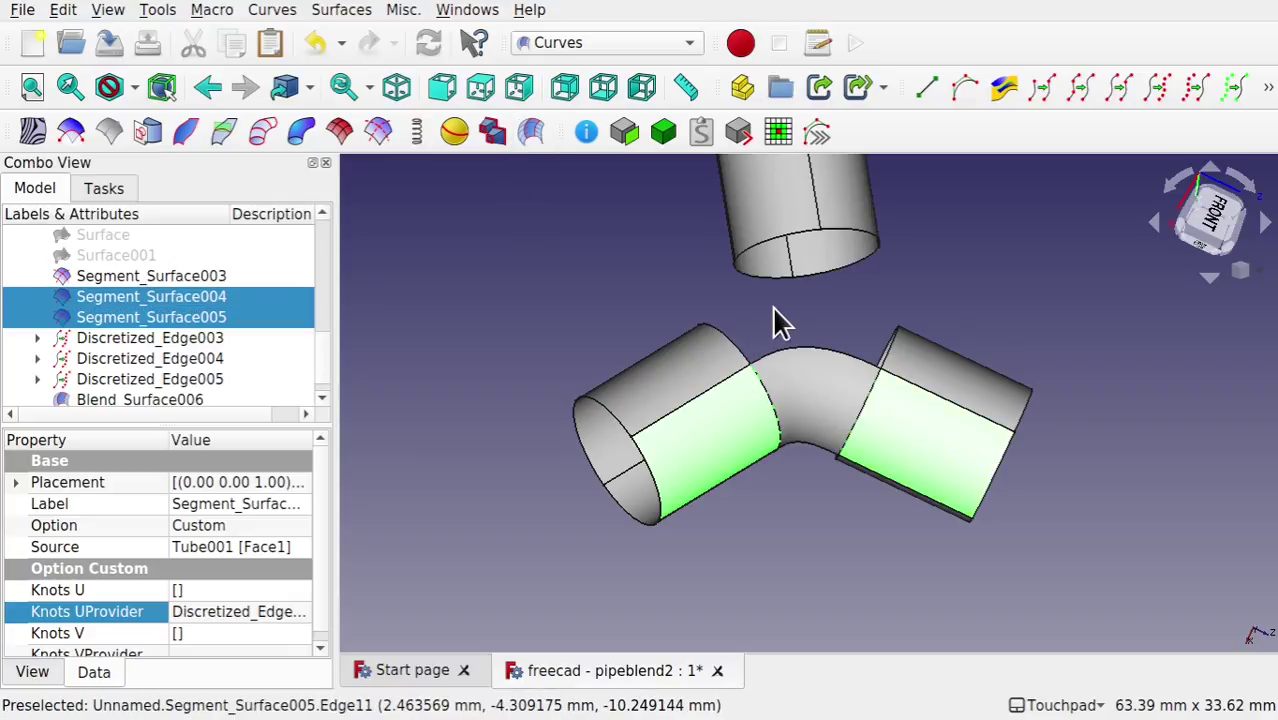
# Step: Blend the upper tube into the lower-left tube, then select the upper and lower-right tube faces
pyautogui.moveTo(782, 305); pyautogui.dragTo(884, 357, button='middle')
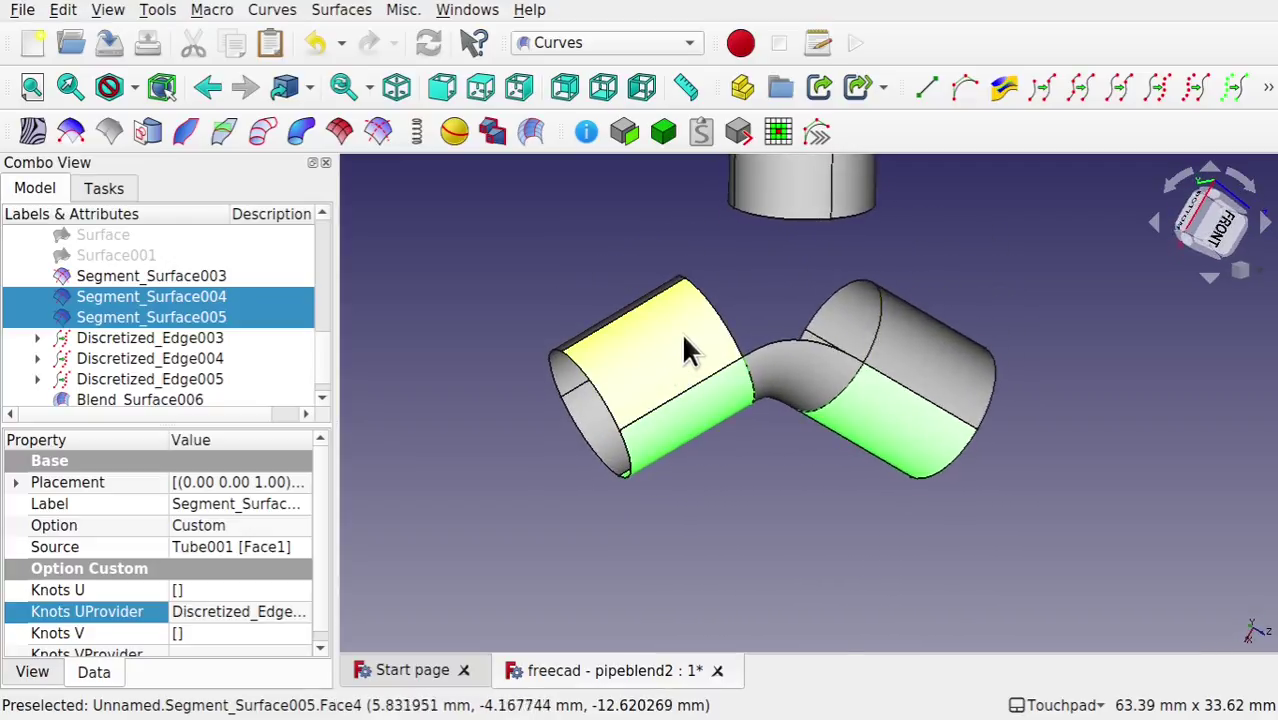
pyautogui.moveTo(818, 248); pyautogui.dragTo(628, 517, button='middle')
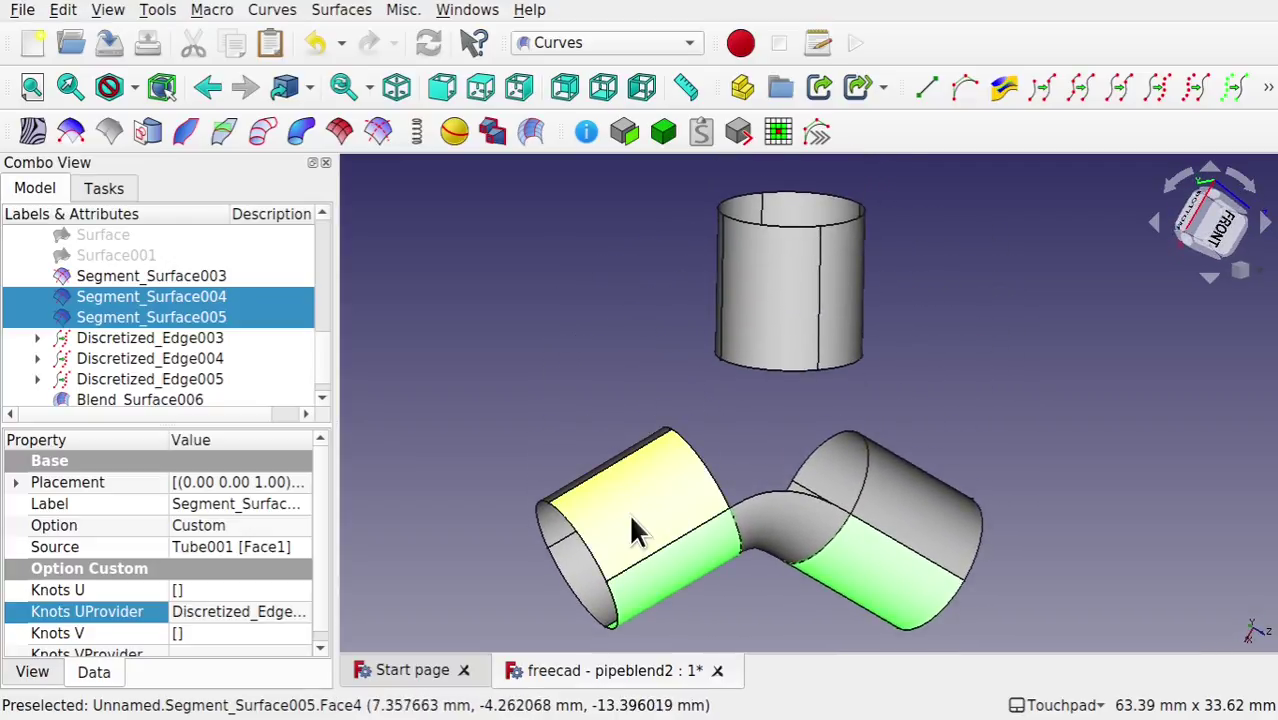
pyautogui.click(625, 515)
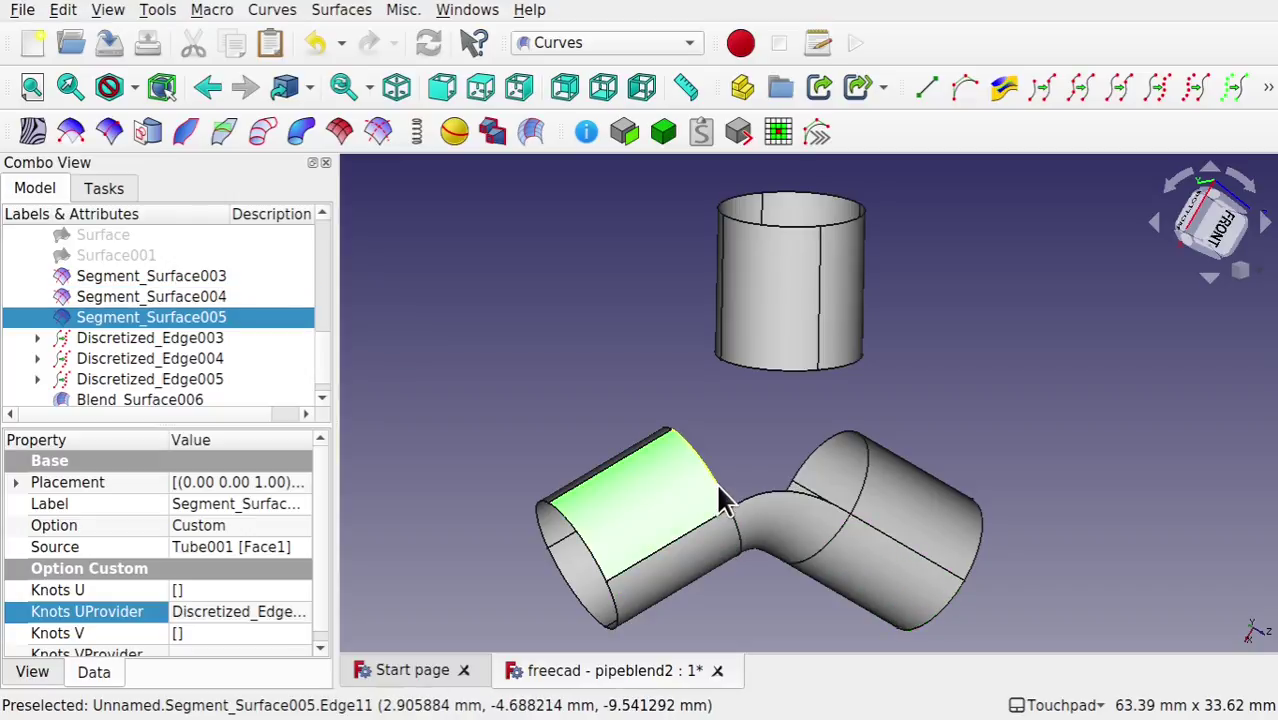
pyautogui.keyDown('ctrl'); pyautogui.click(774, 358); pyautogui.keyUp('ctrl')
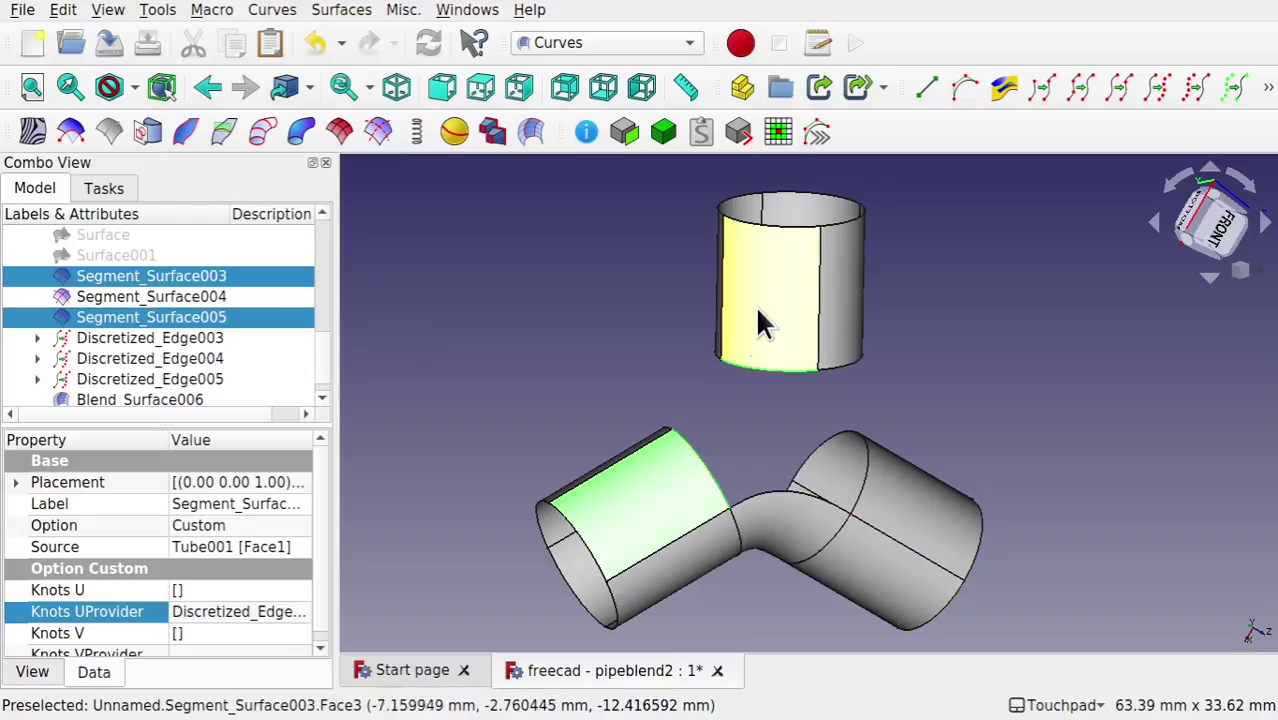
pyautogui.click(532, 133)
pyautogui.click(905, 498)
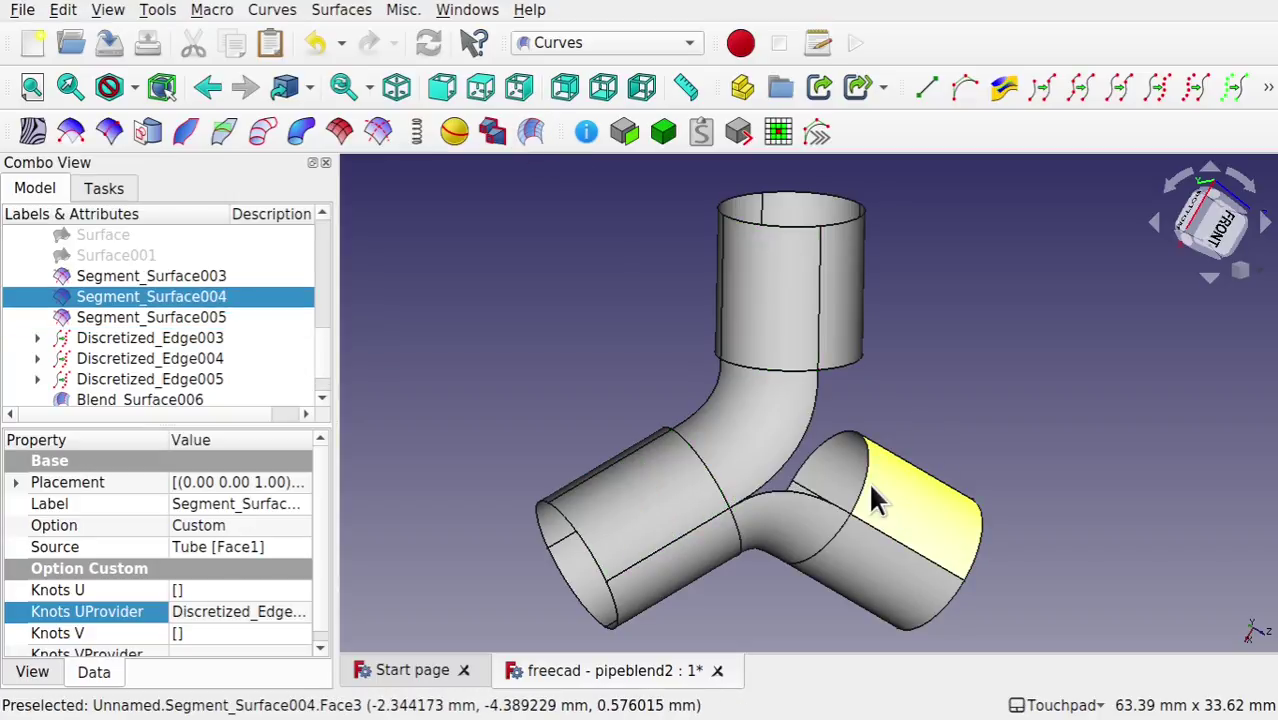
pyautogui.keyDown('ctrl'); pyautogui.click(847, 377); pyautogui.keyUp('ctrl')
pyautogui.keyDown('ctrl'); pyautogui.click(845, 330); pyautogui.keyUp('ctrl')
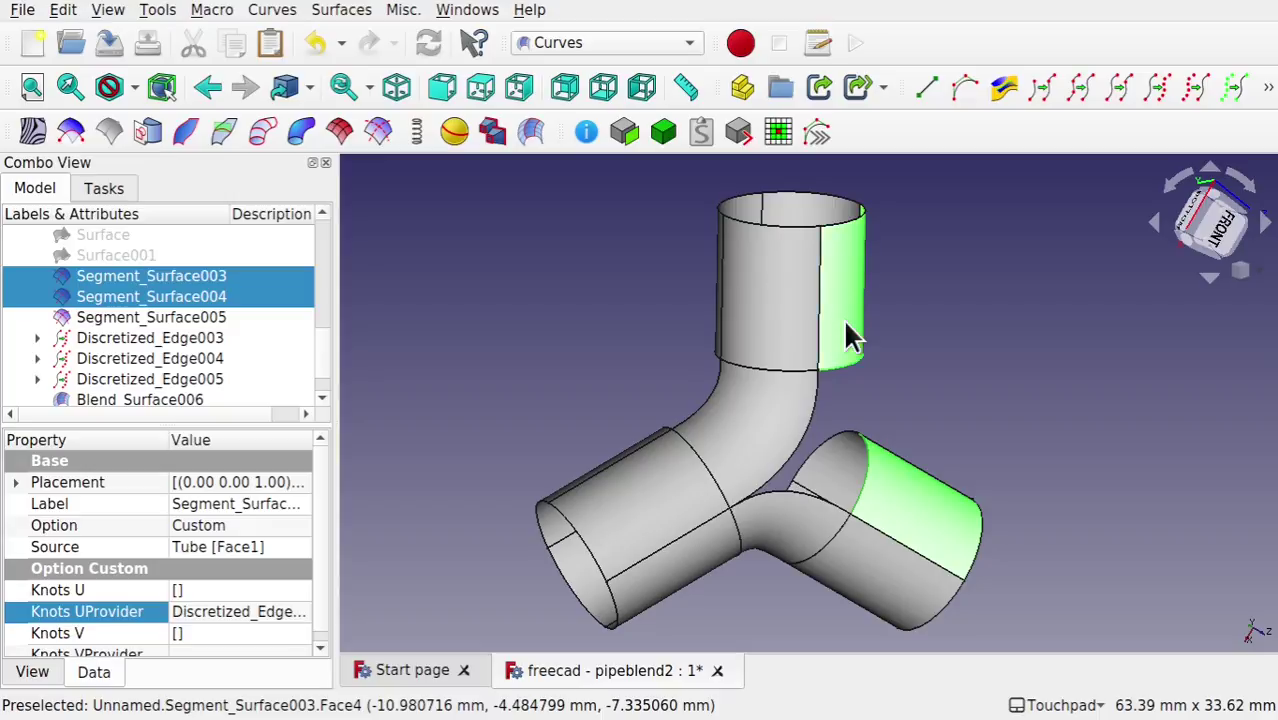
# Step: Create the third blend between the upper and lower-right tubes, then reselect their faces from below
pyautogui.click(531, 135)
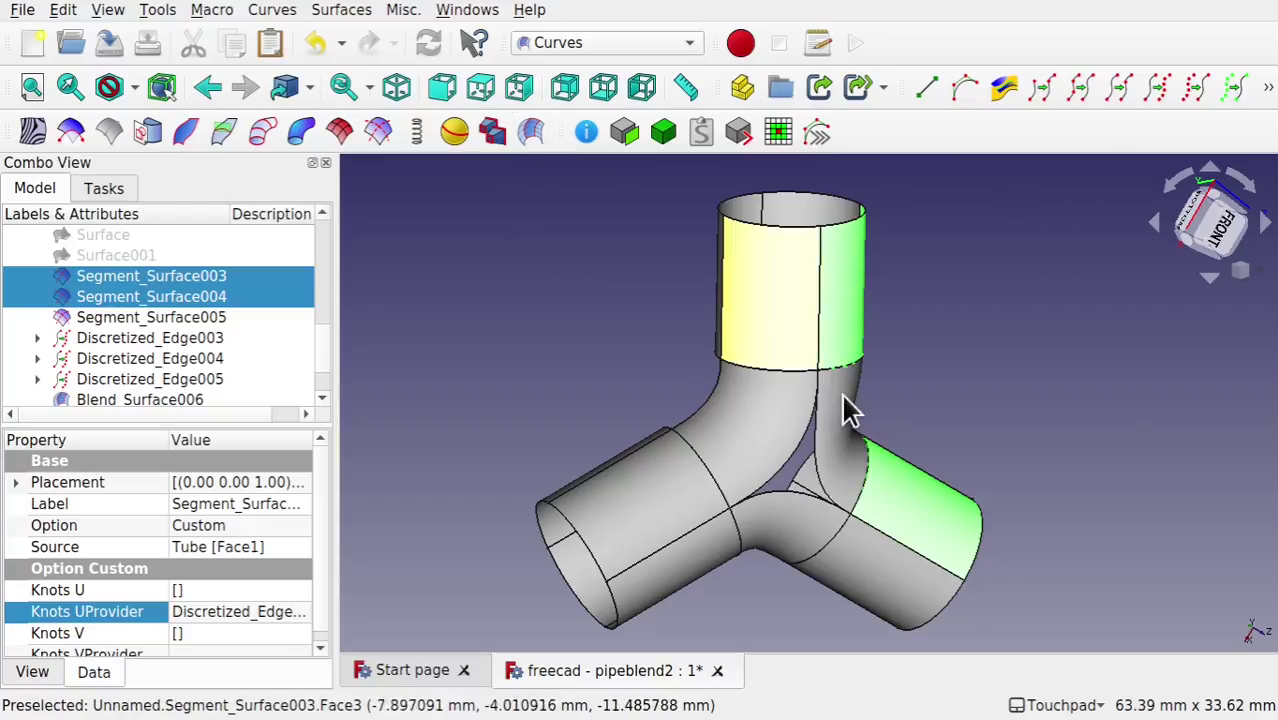
pyautogui.moveTo(620, 400); pyautogui.dragTo(790, 430, button='middle')
pyautogui.click(826, 523)
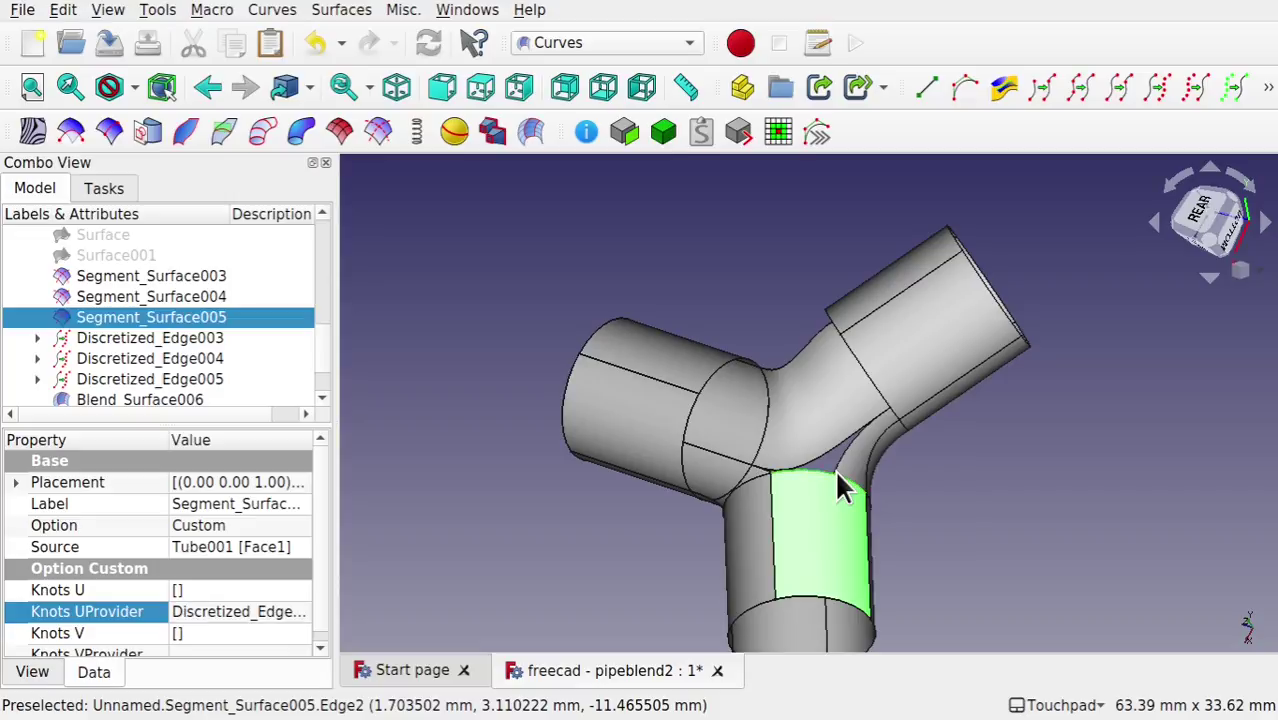
pyautogui.keyDown('ctrl'); pyautogui.click(895, 362); pyautogui.keyUp('ctrl')
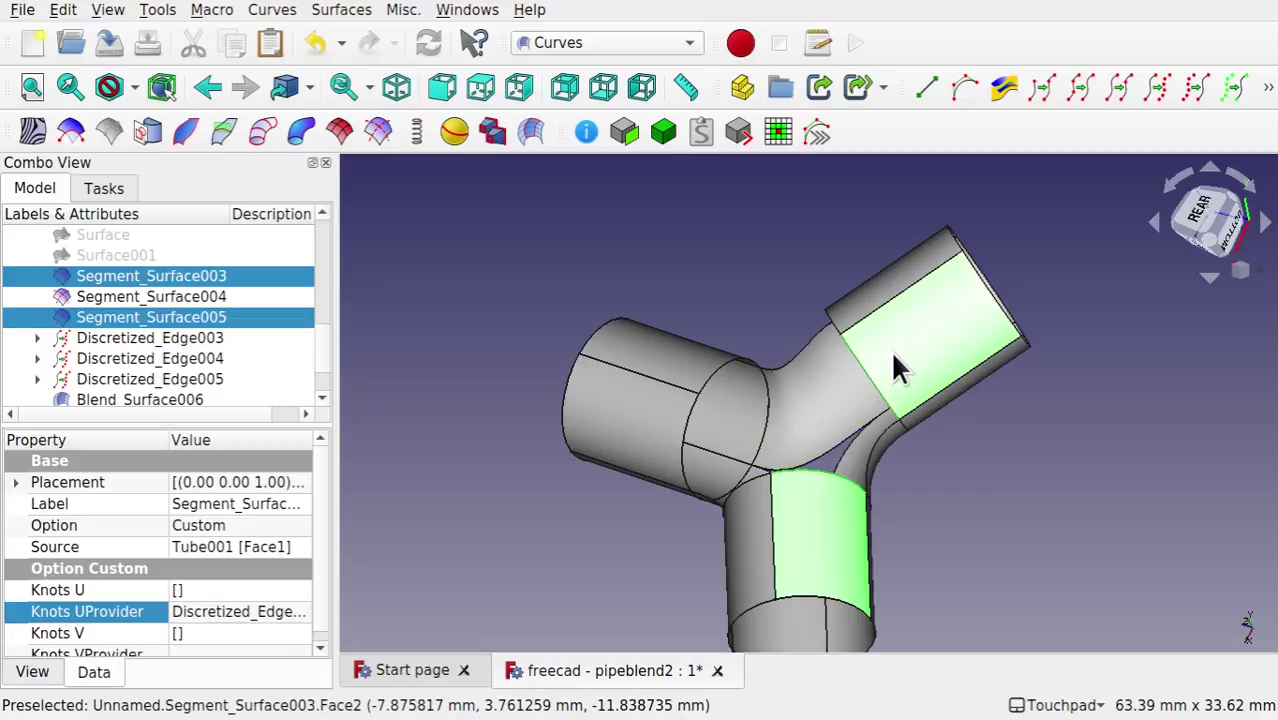
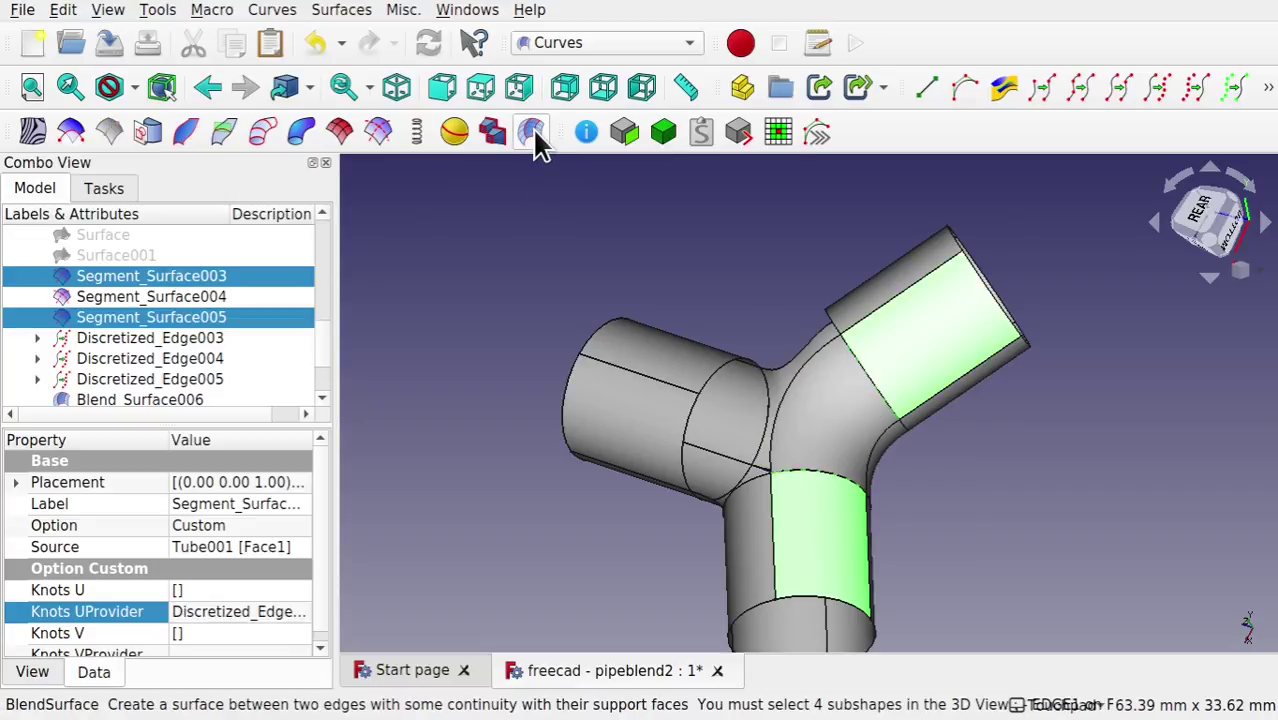
# Step: Blend the left tube segment's face into the upper tube segment with BlendSurface
pyautogui.click(664, 363)
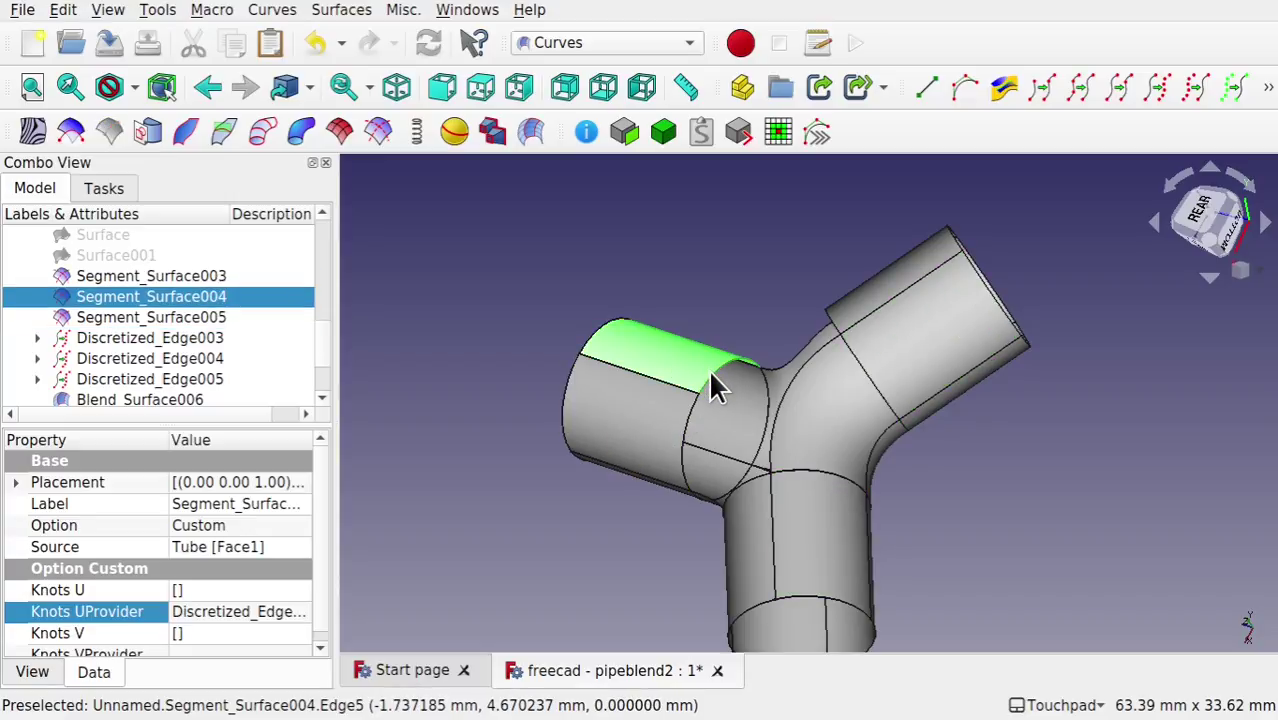
pyautogui.keyDown('ctrl'); pyautogui.click(840, 330); pyautogui.keyUp('ctrl')
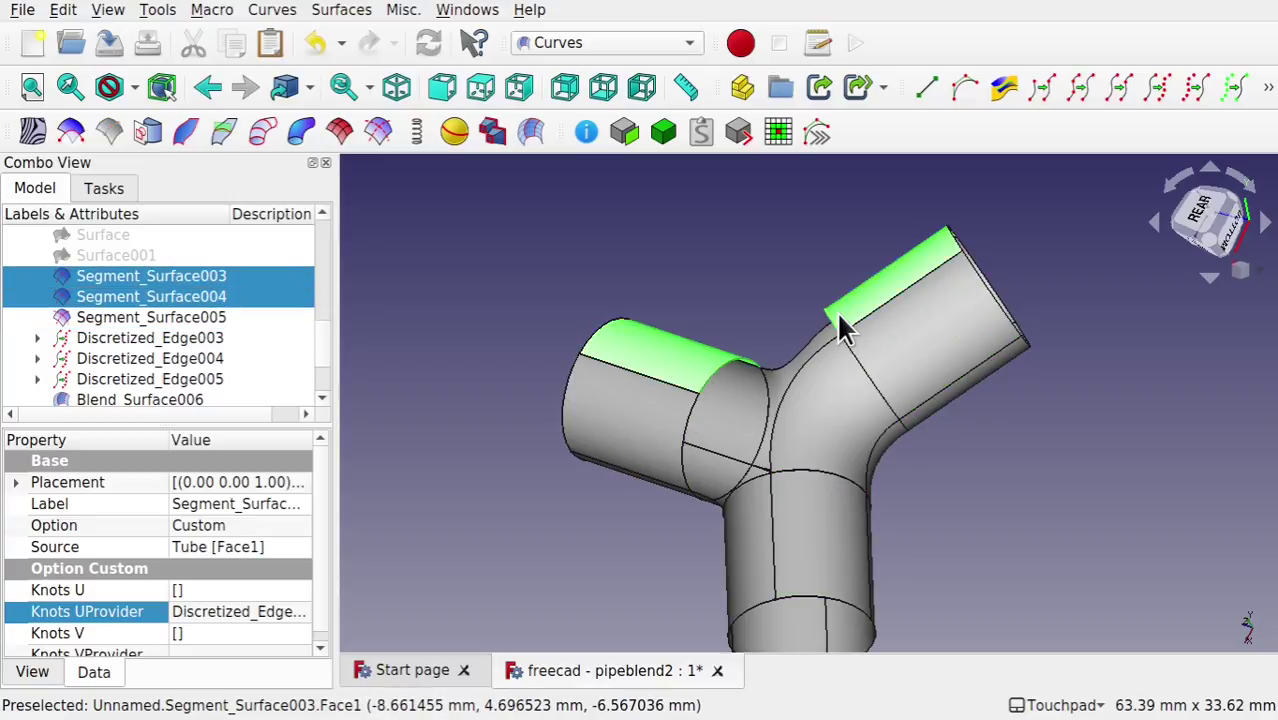
pyautogui.click(531, 131)
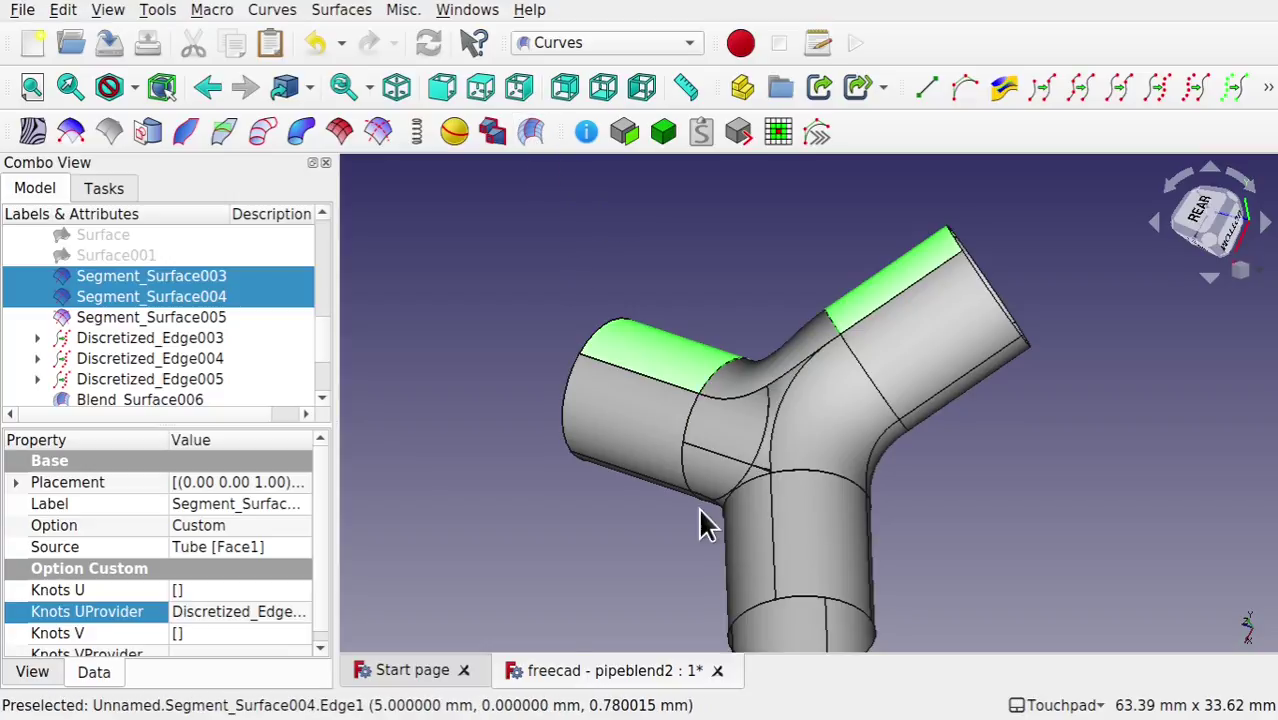
# Step: Blend the lower tube segment's face with the left tube segment and inspect the new blends
pyautogui.click(750, 551)
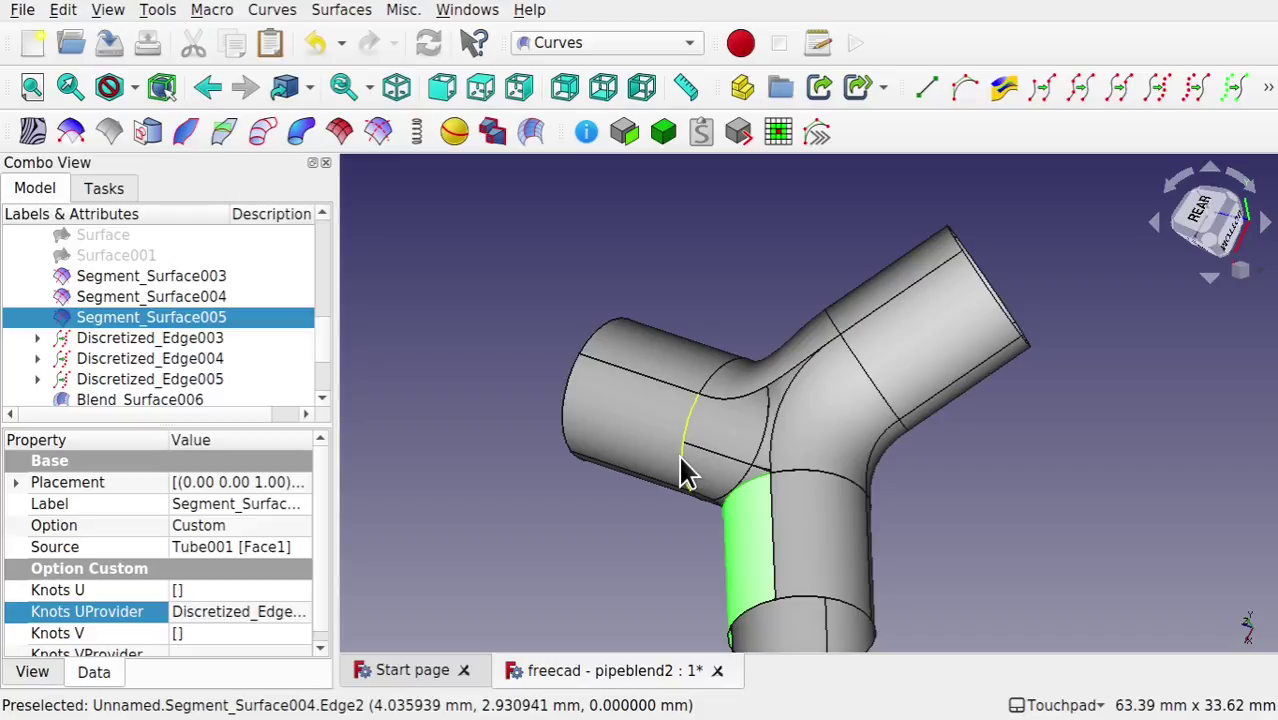
pyautogui.keyDown('ctrl'); pyautogui.click(622, 445); pyautogui.keyUp('ctrl')
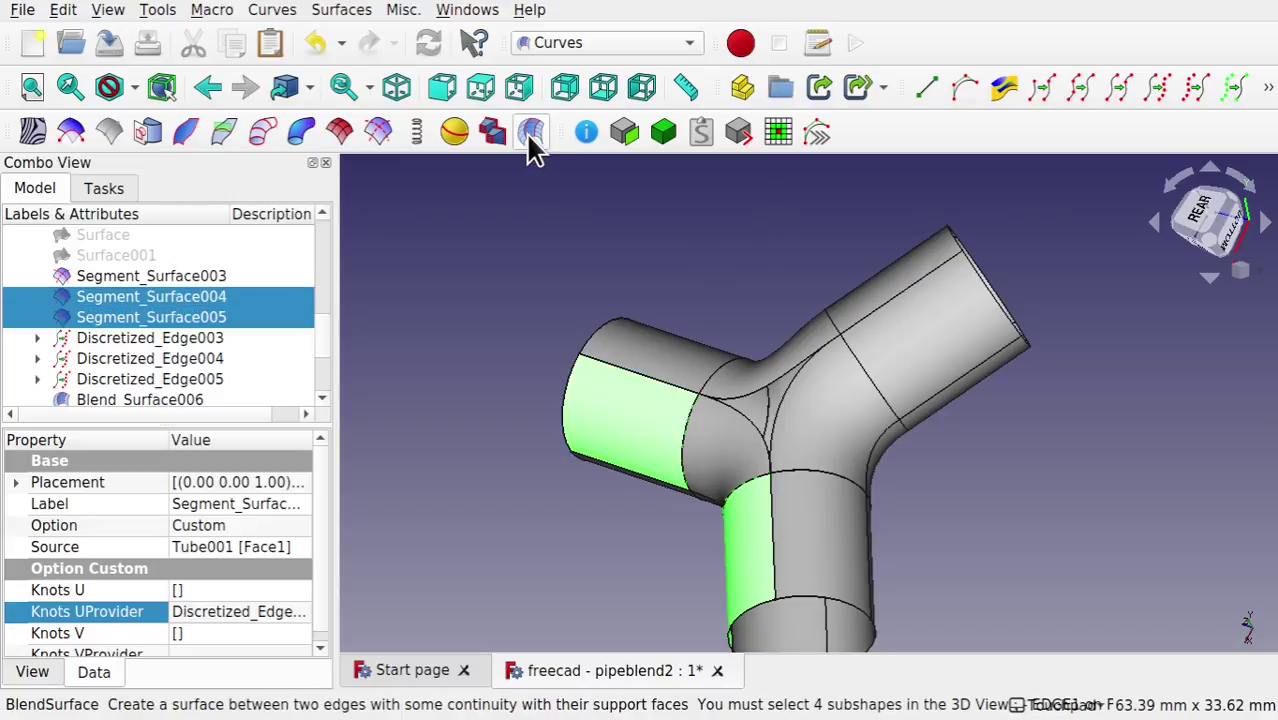
pyautogui.keyDown('shift'); pyautogui.moveTo(645, 500); pyautogui.dragTo(747, 517); pyautogui.keyUp('shift')
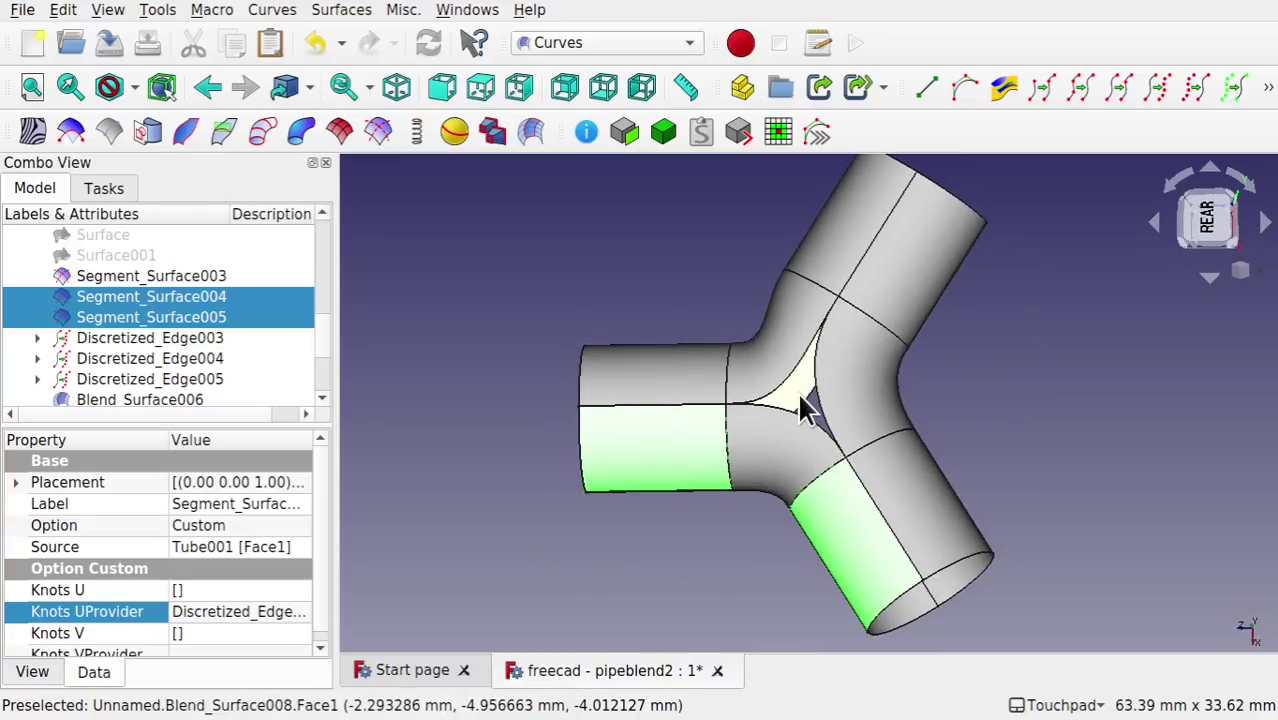
pyautogui.click(605, 45)
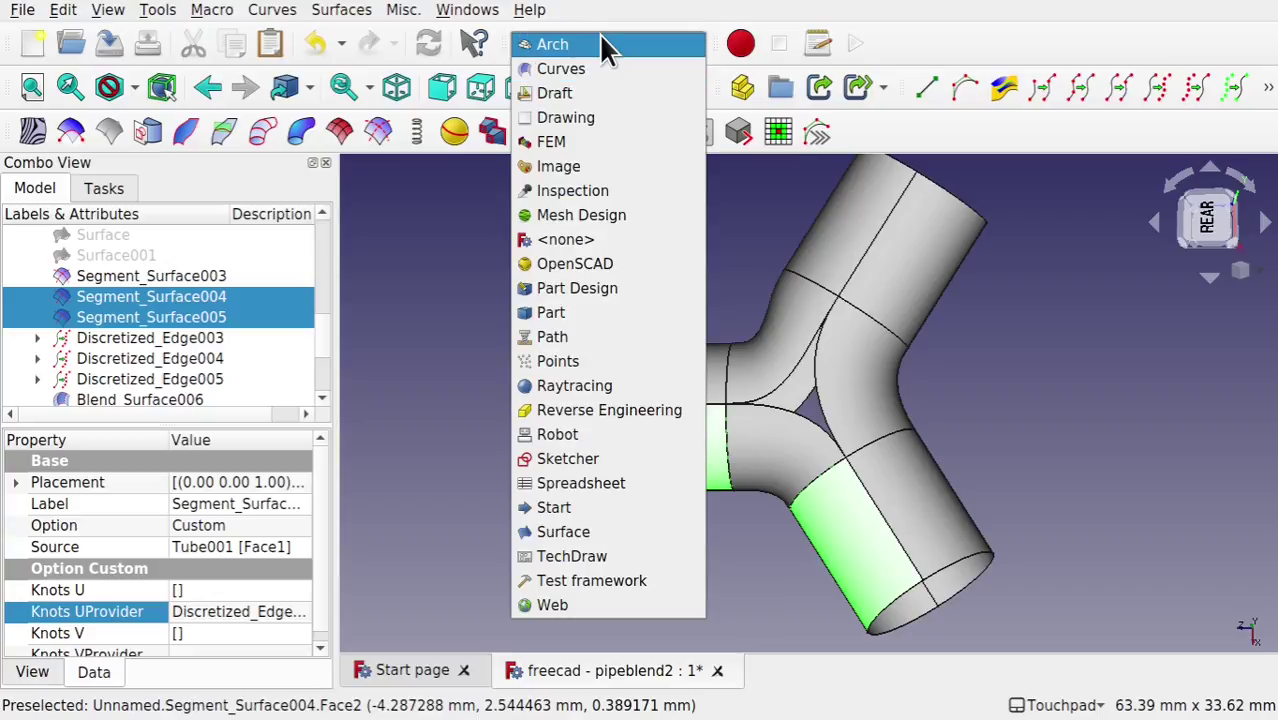
# Step: In the Surface workbench, create Surface002 from the three blend edges bounding the triangular gap
pyautogui.click(596, 530)
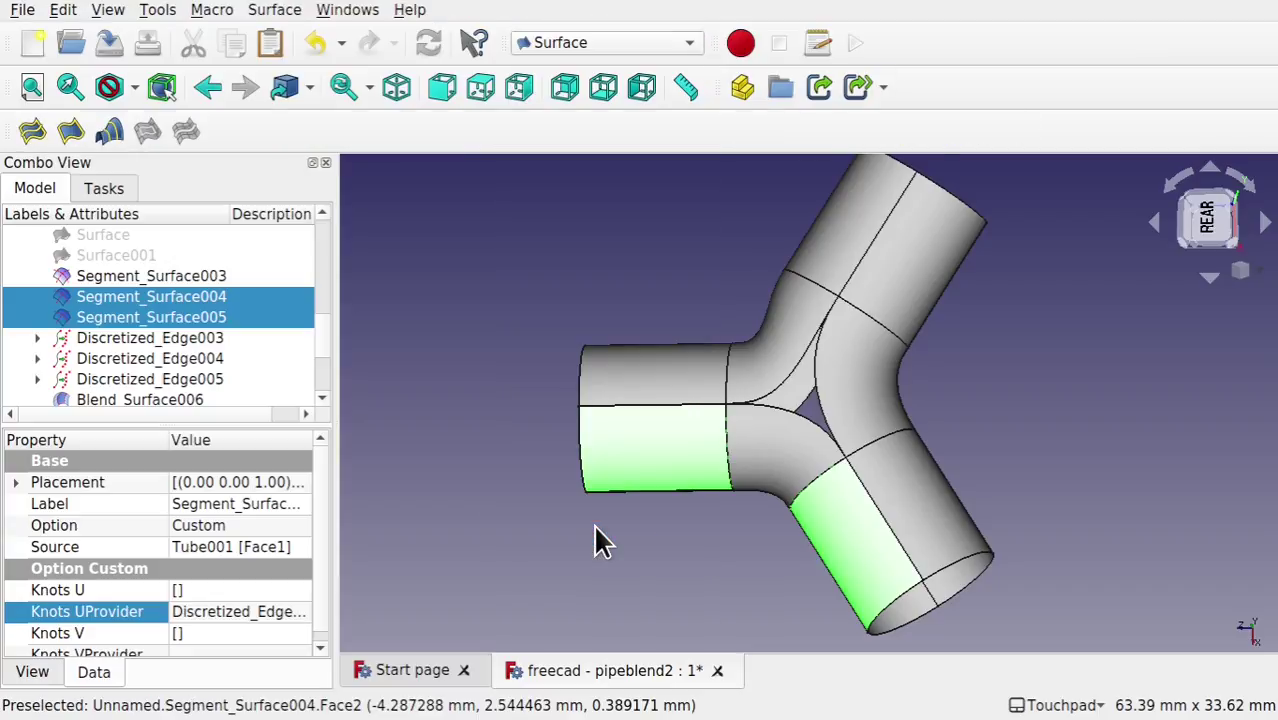
pyautogui.scroll(5, 771, 372)
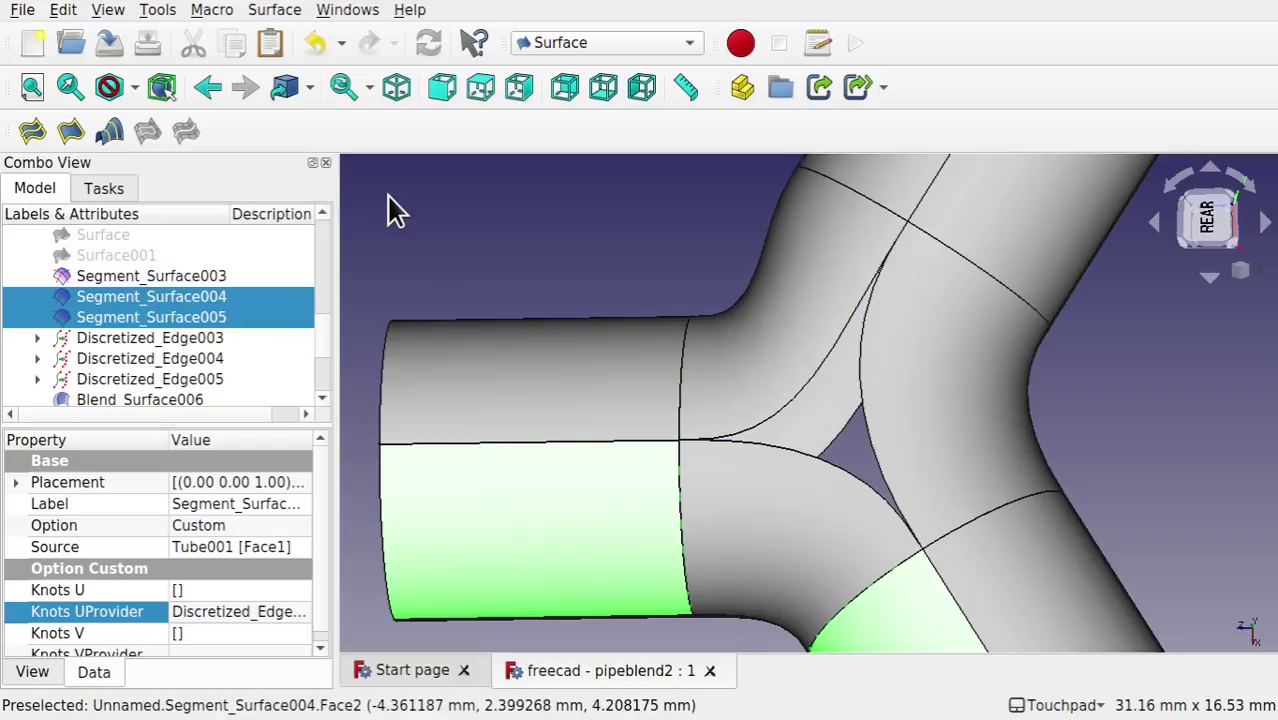
pyautogui.click(32, 131)
pyautogui.click(118, 236)
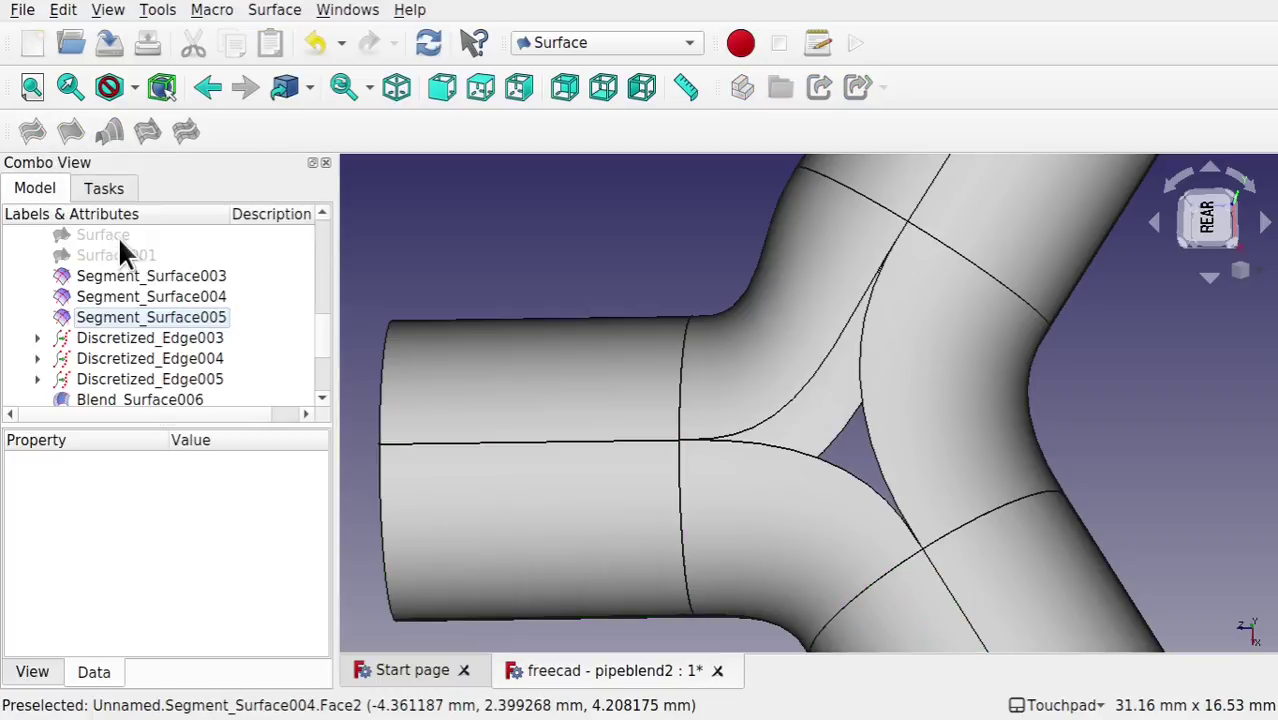
pyautogui.click(70, 131)
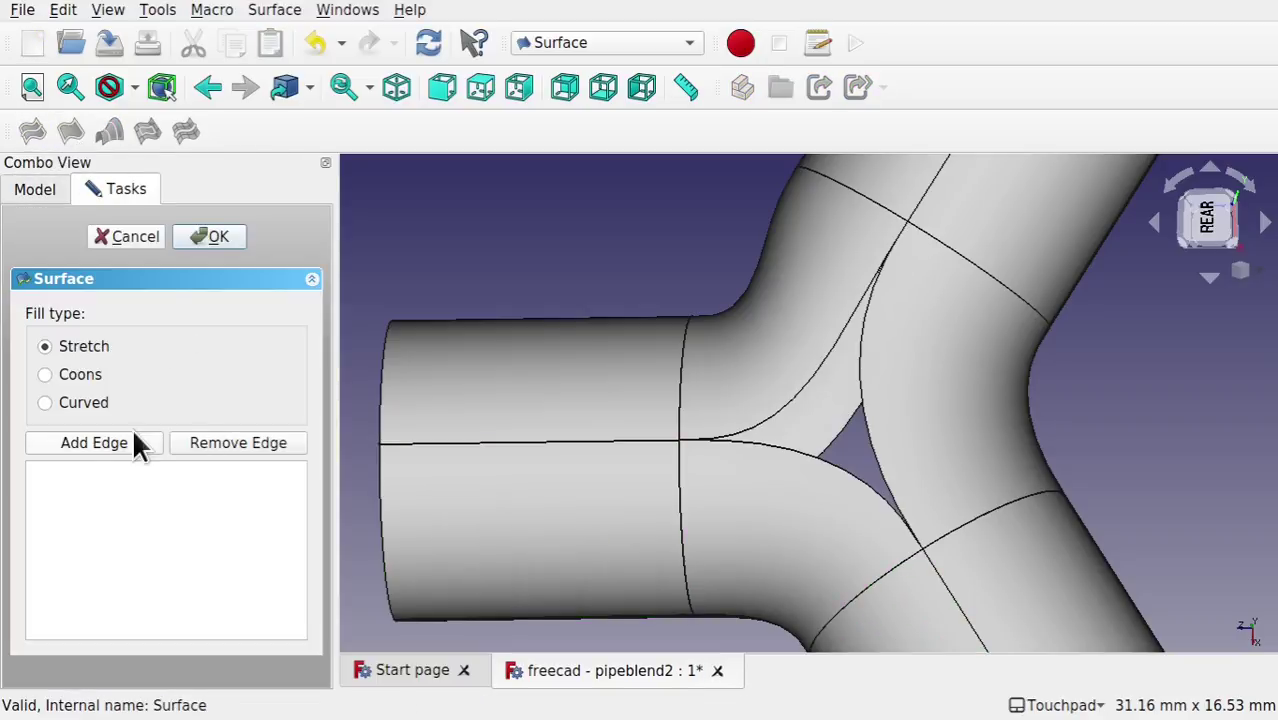
pyautogui.click(97, 445)
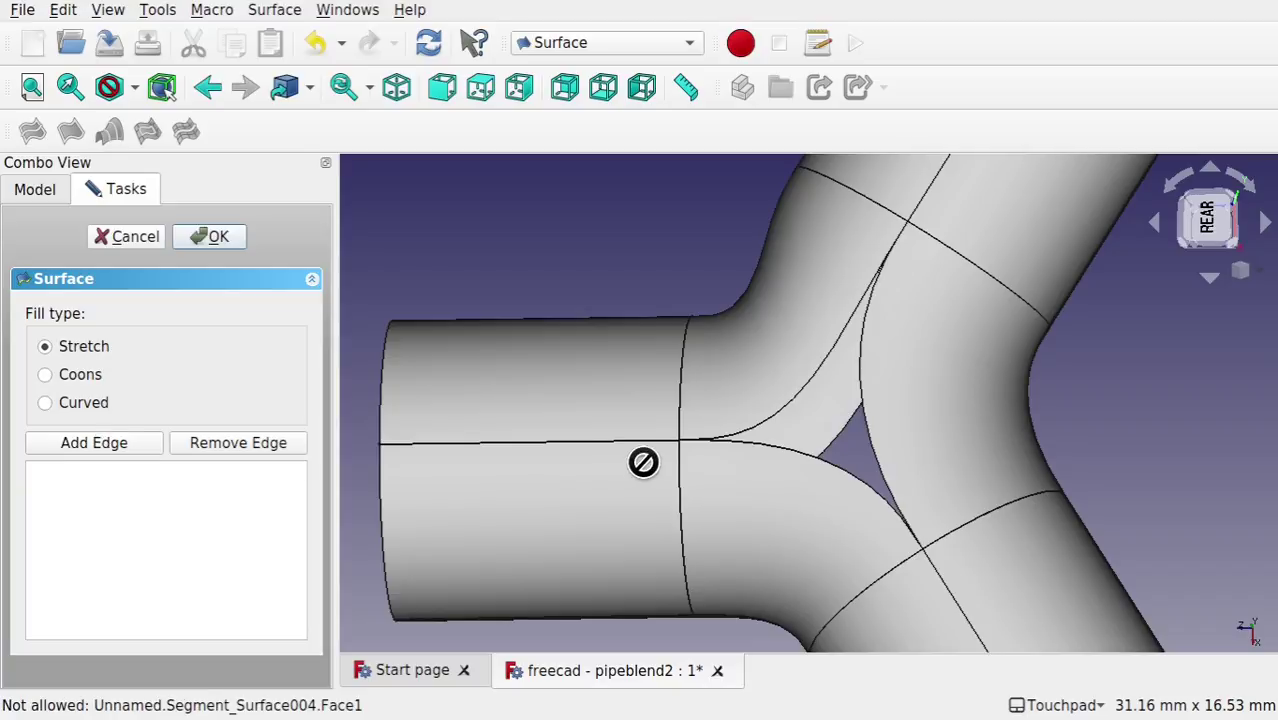
pyautogui.click(821, 456)
pyautogui.click(876, 451)
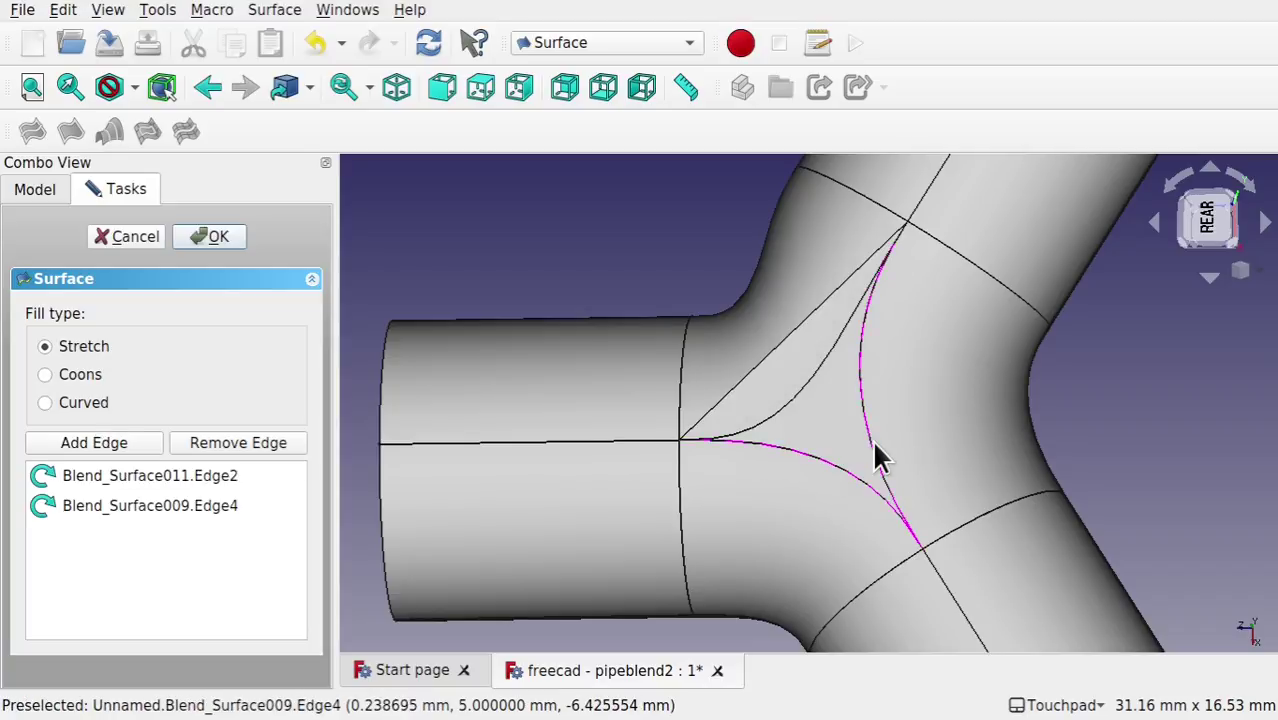
pyautogui.click(795, 400)
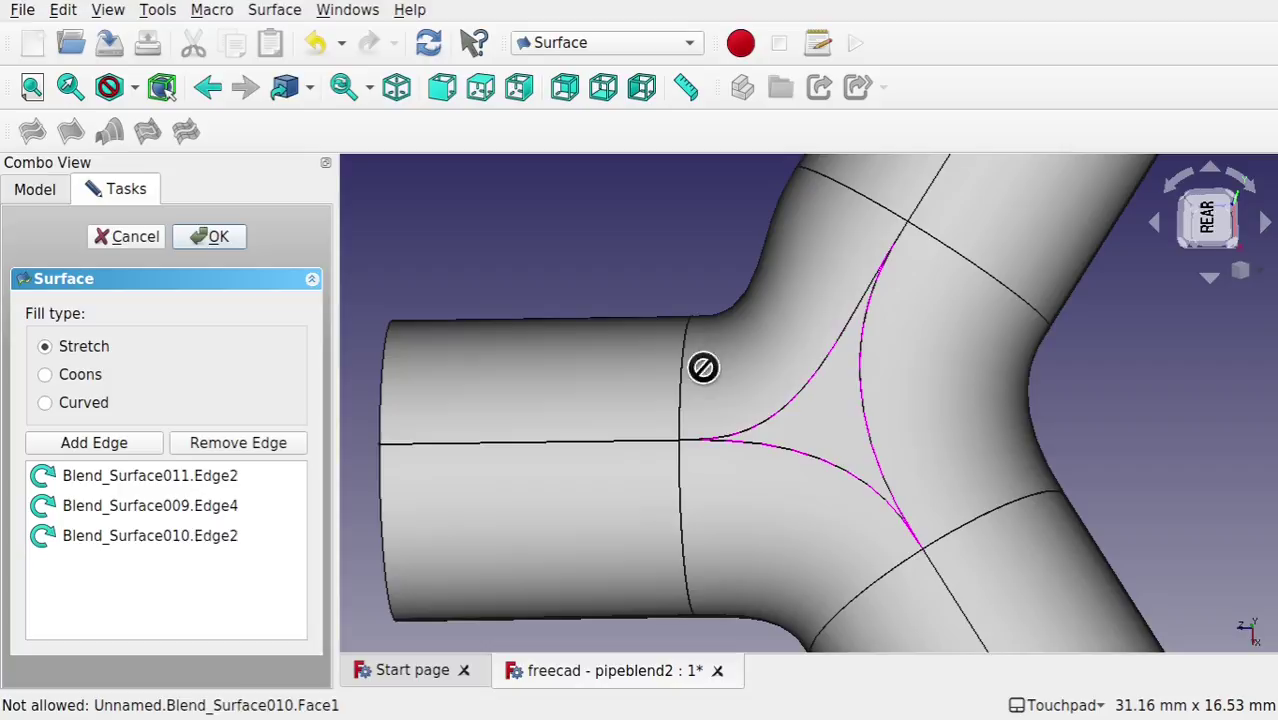
pyautogui.click(216, 237)
pyautogui.keyDown('alt'); pyautogui.moveTo(762, 422); pyautogui.dragTo(699, 171); pyautogui.keyUp('alt')
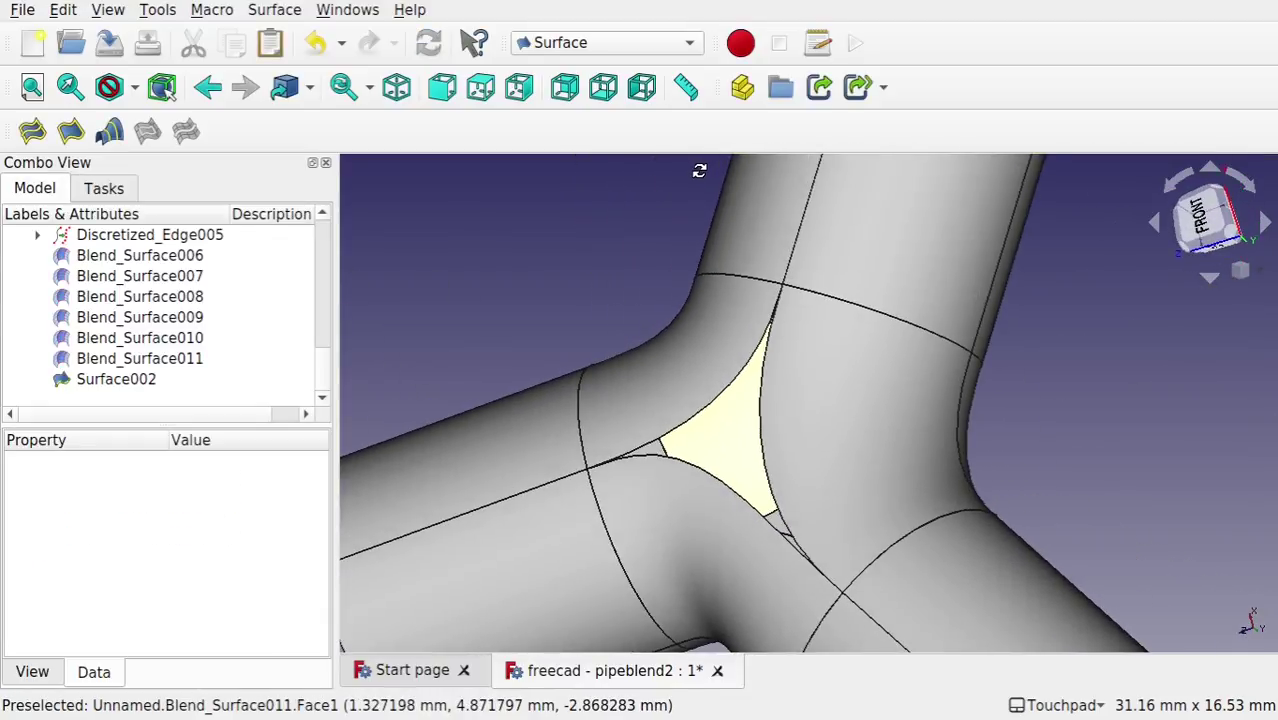
pyautogui.click(70, 132)
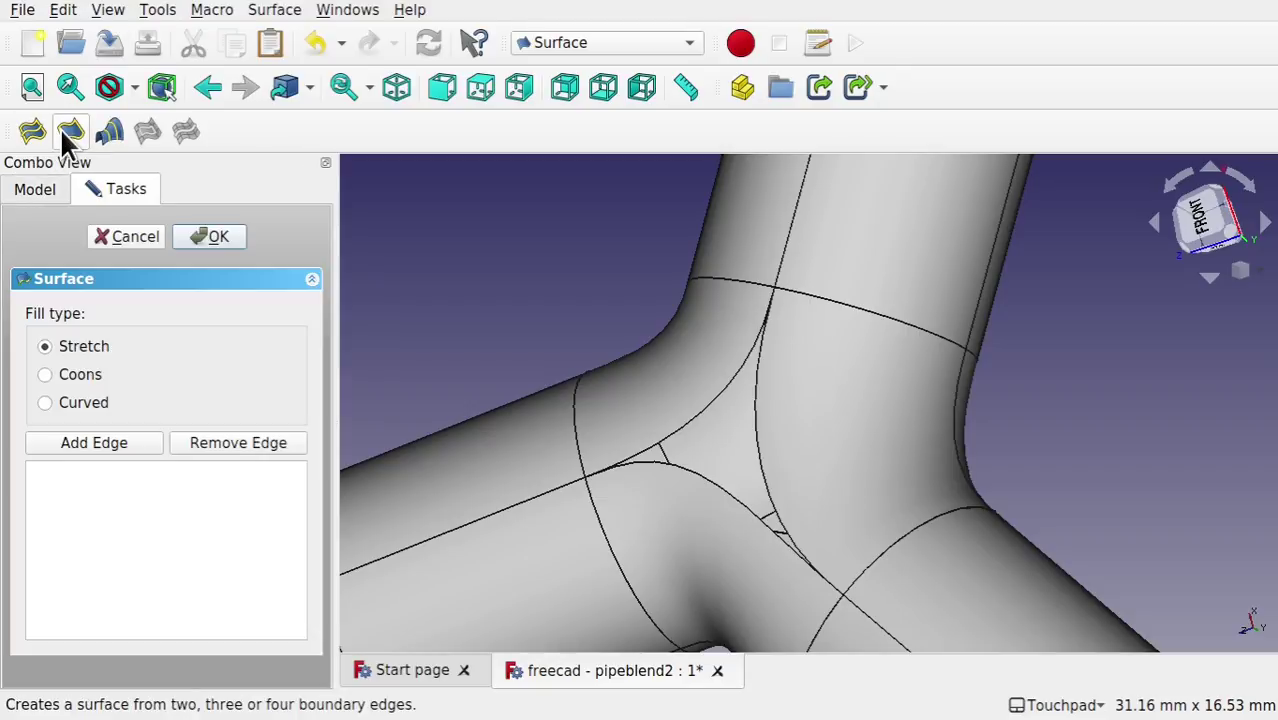
pyautogui.click(120, 446)
pyautogui.click(690, 437)
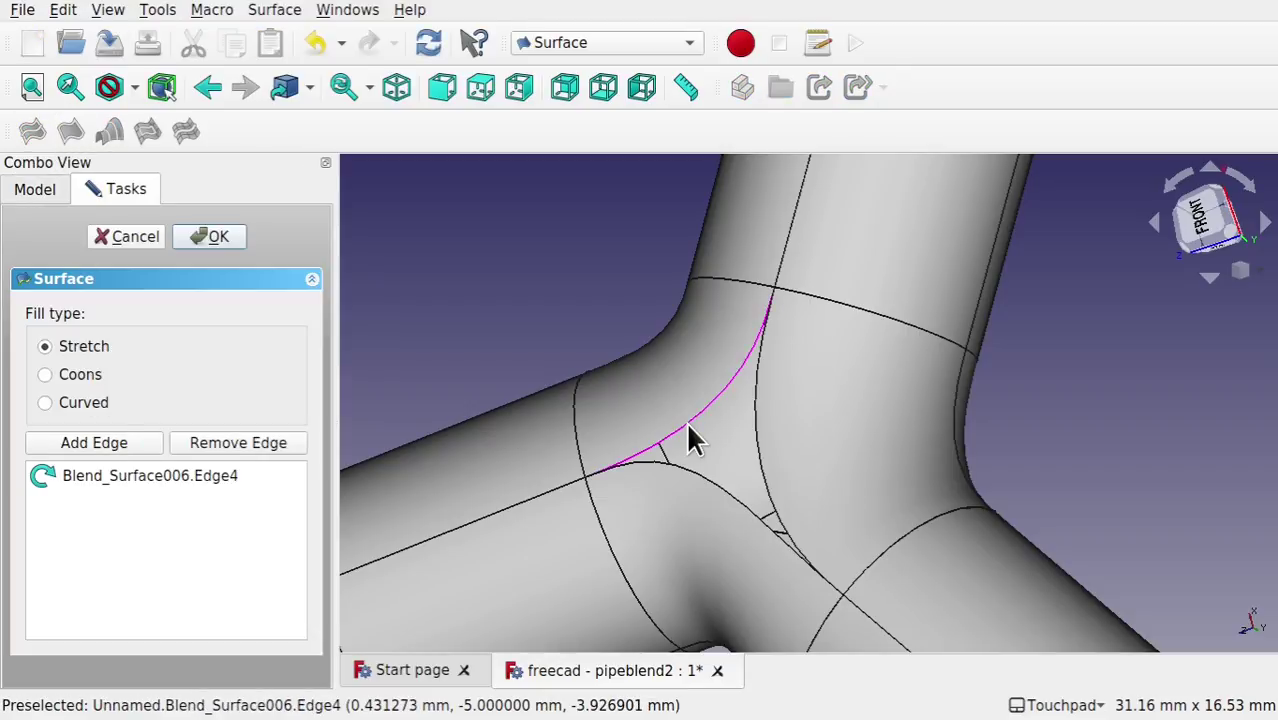
pyautogui.click(757, 437)
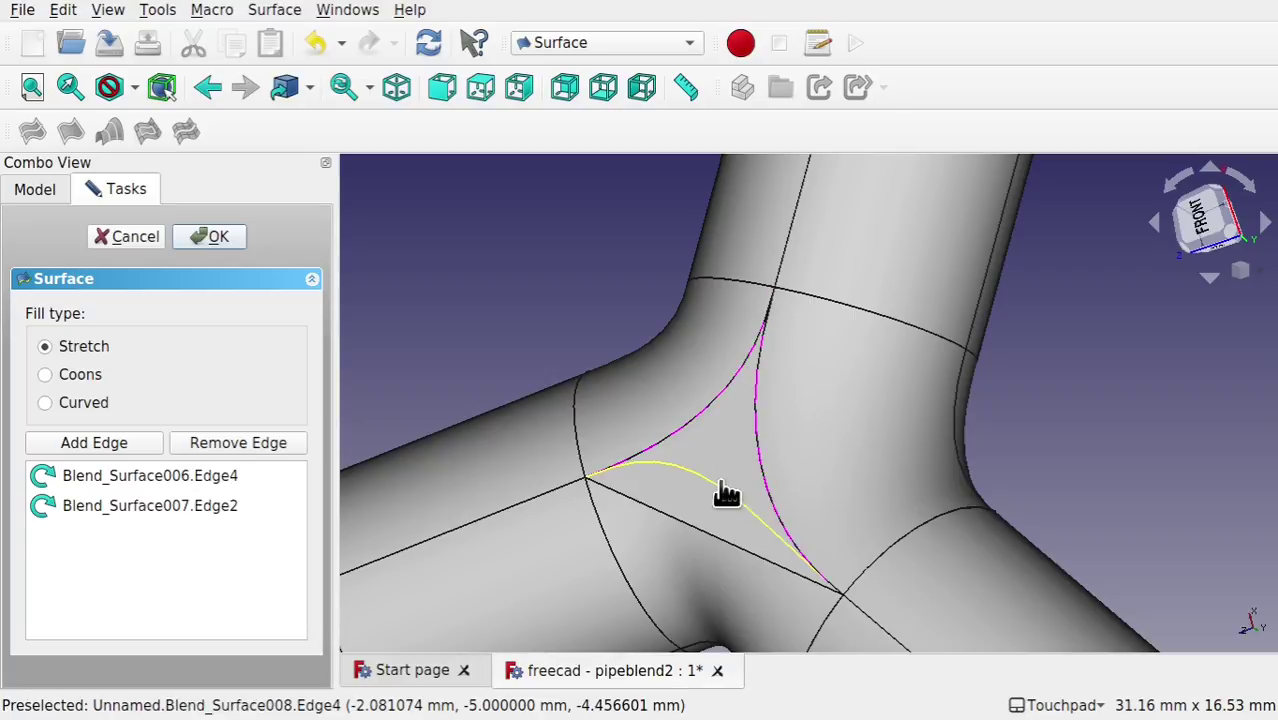
pyautogui.click(722, 498)
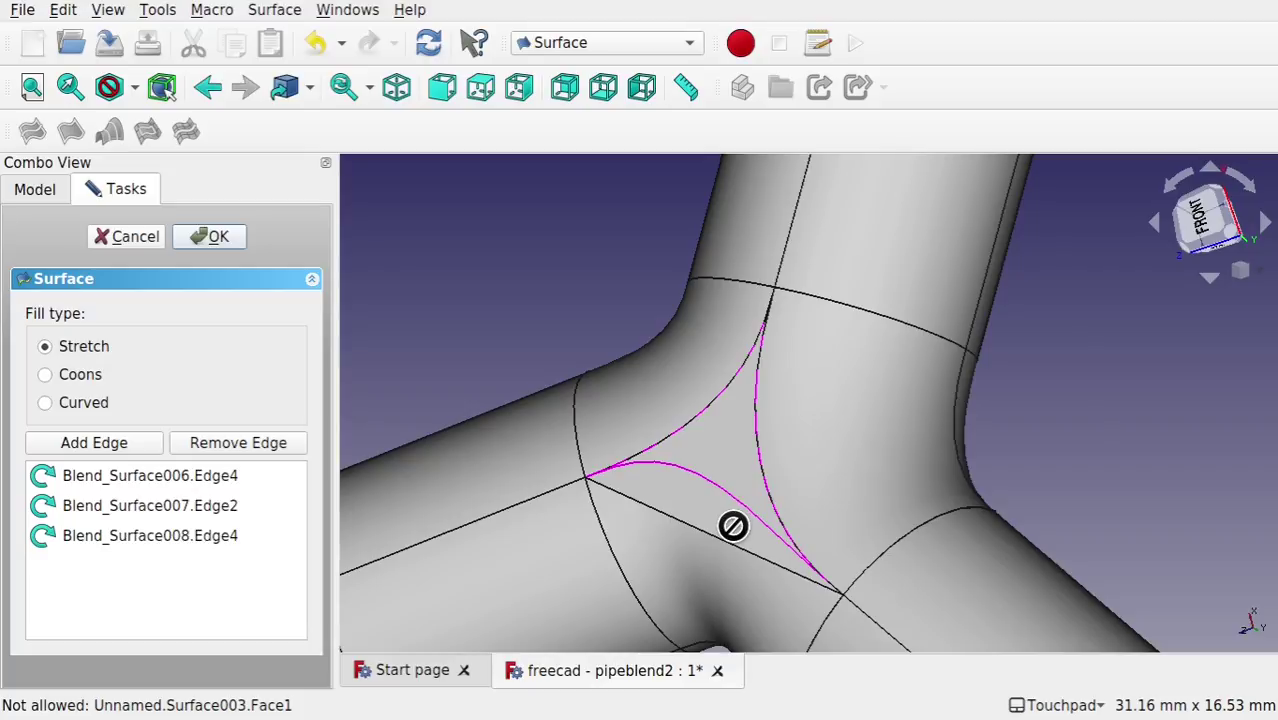
pyautogui.click(211, 238)
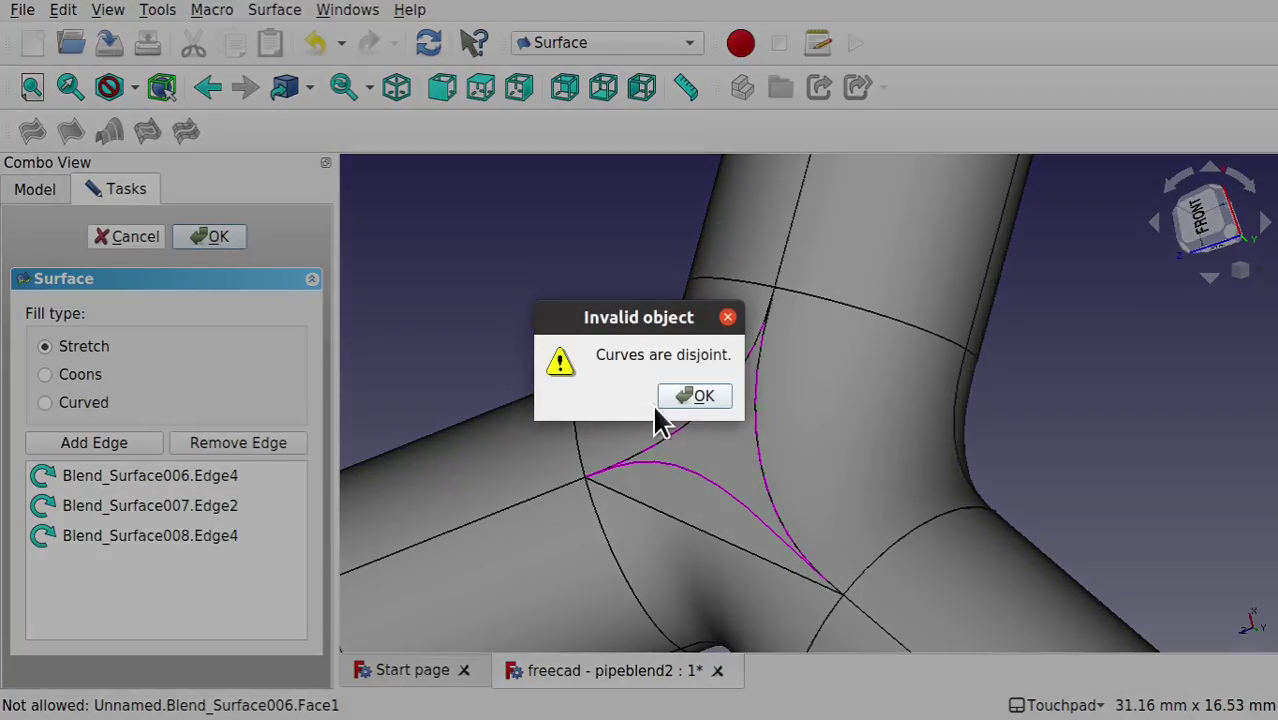
pyautogui.click(690, 398)
pyautogui.click(215, 240)
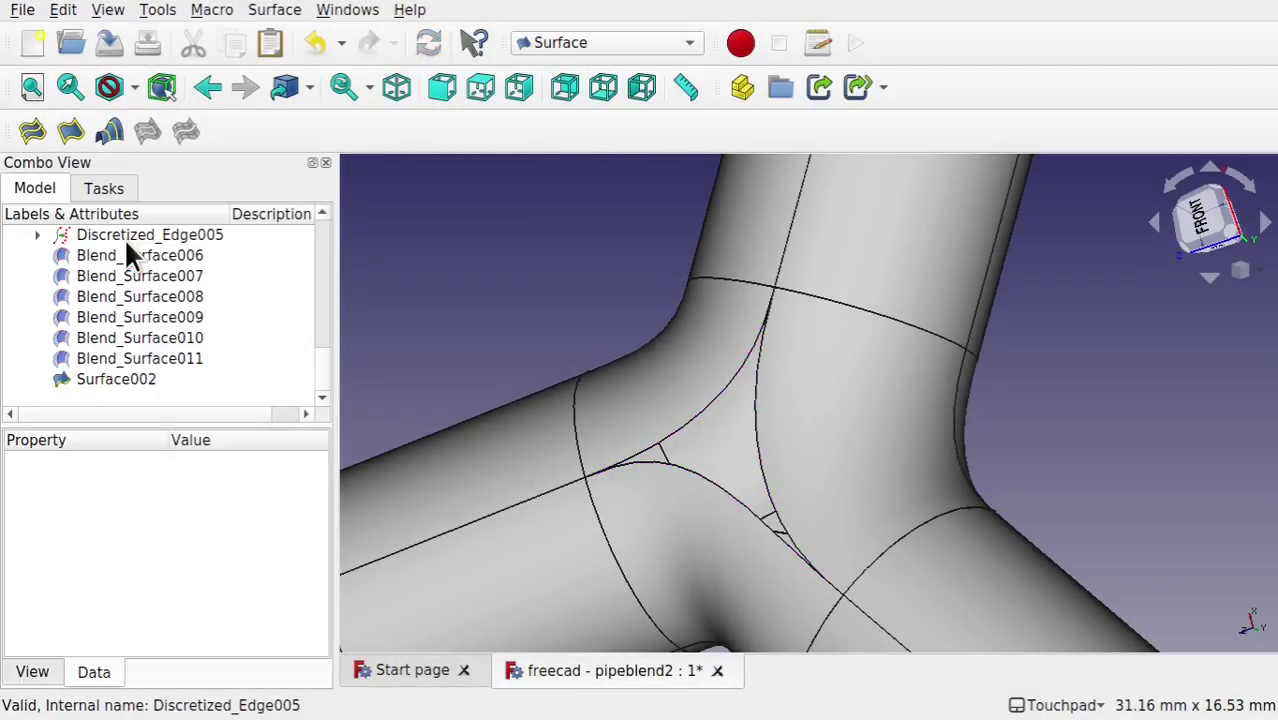
pyautogui.click(71, 134)
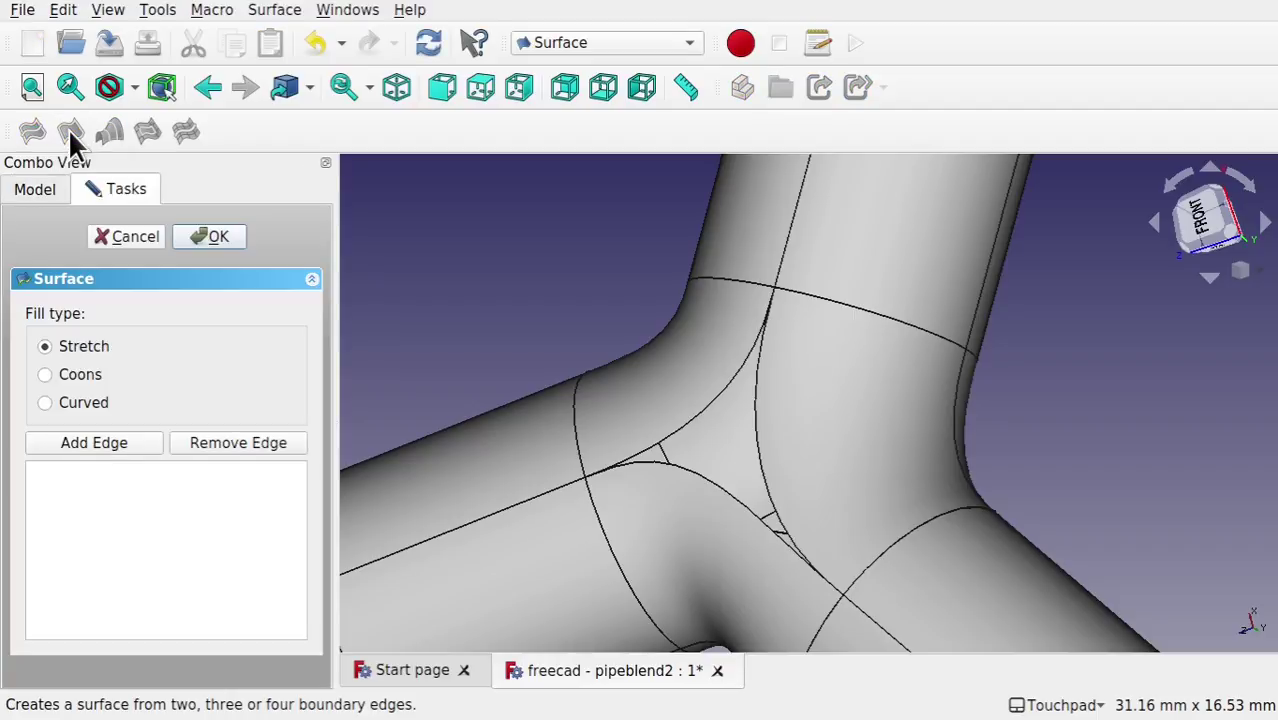
pyautogui.click(109, 443)
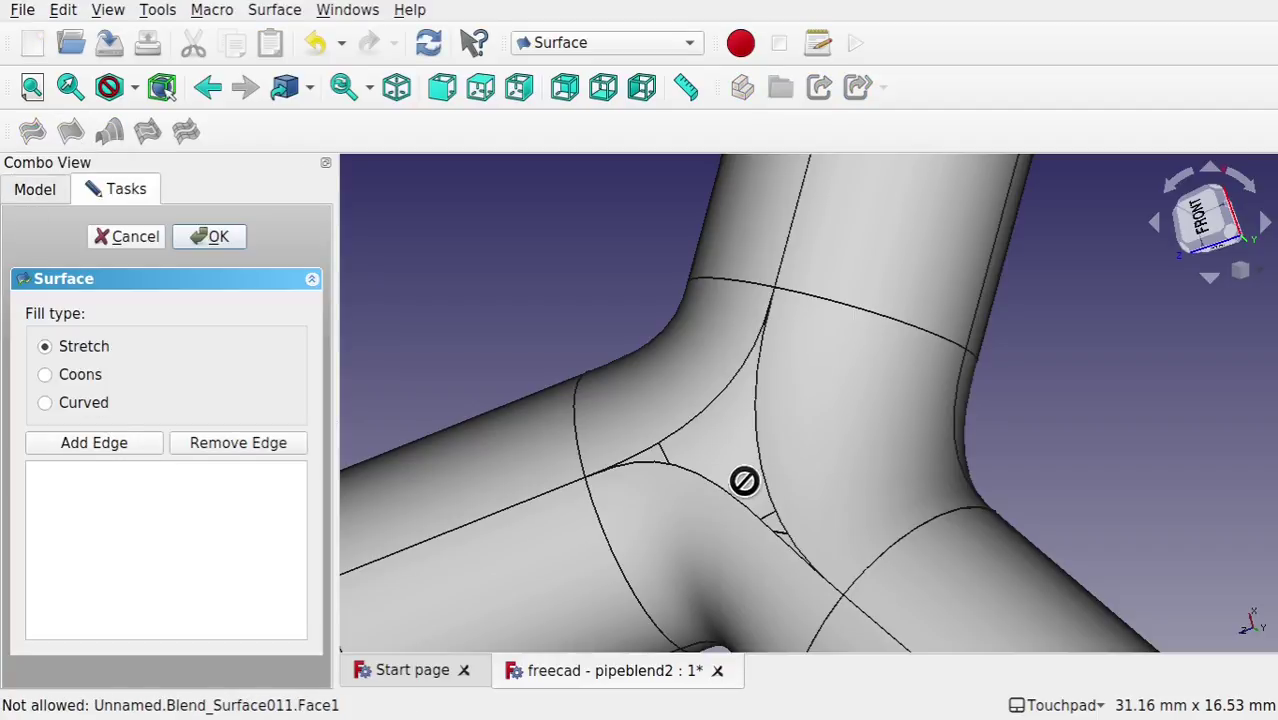
pyautogui.click(710, 416)
pyautogui.click(700, 490)
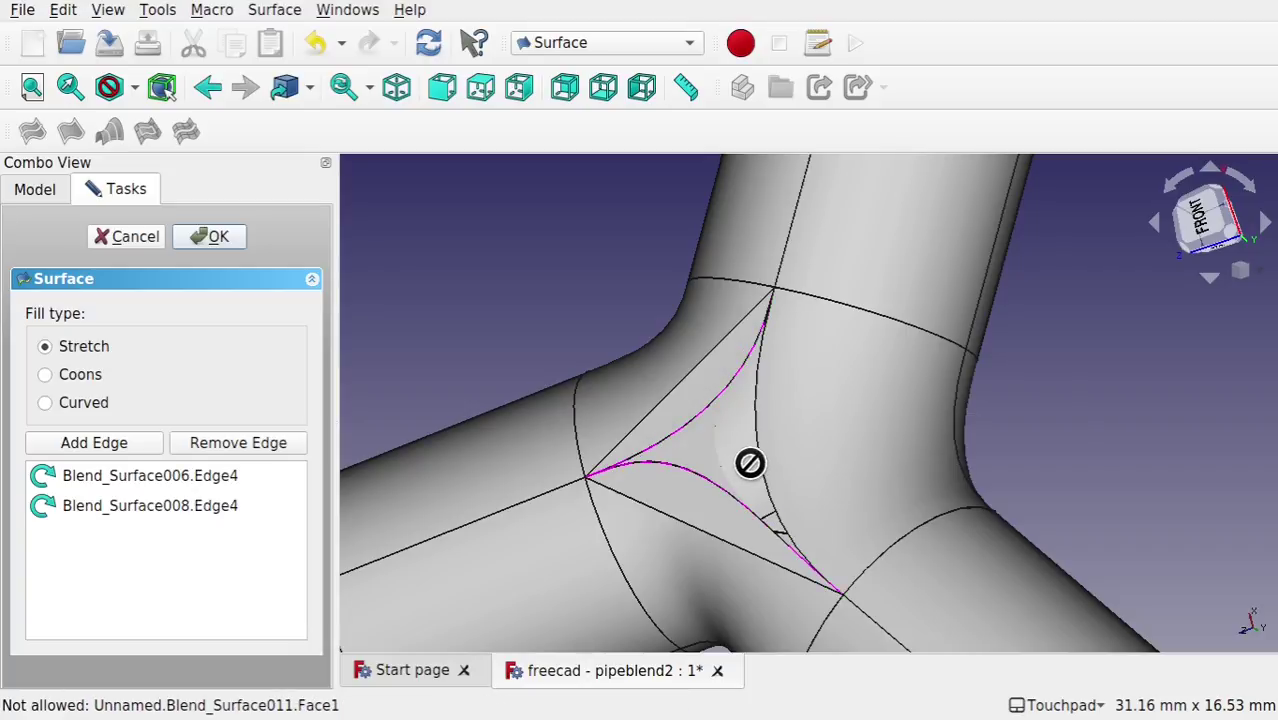
pyautogui.click(757, 476)
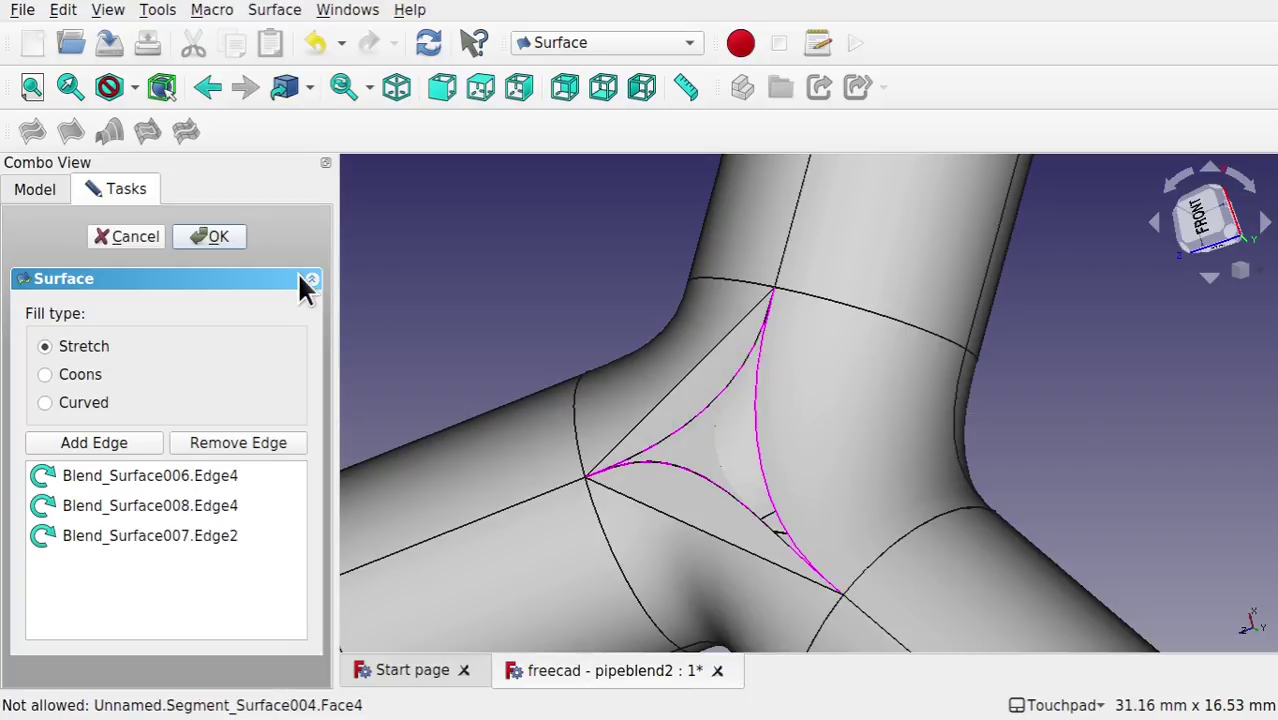
pyautogui.click(133, 236)
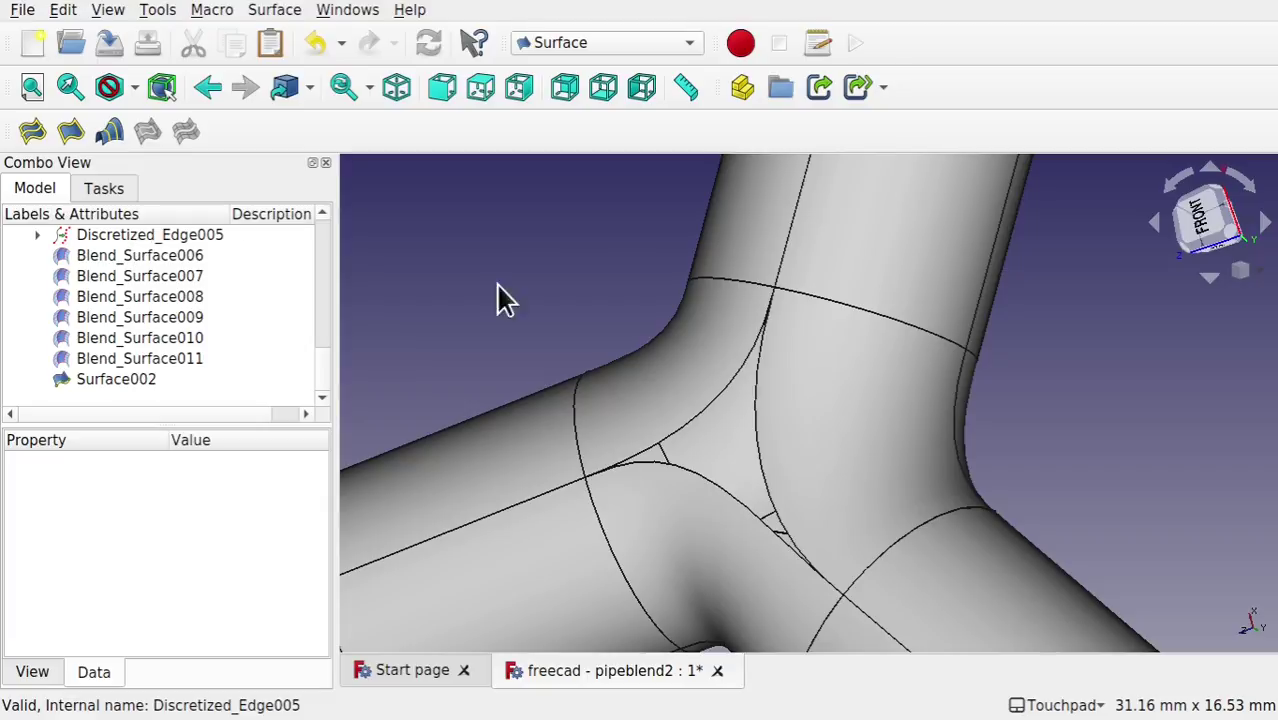
pyautogui.click(729, 491)
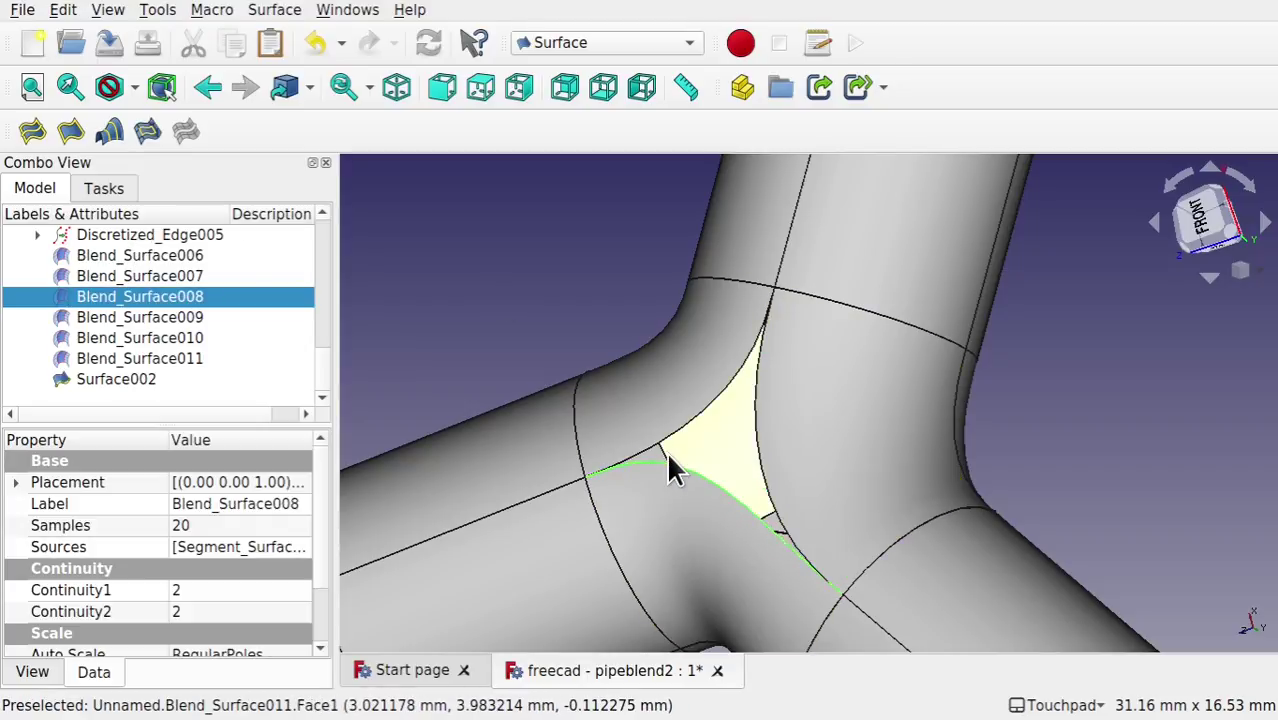
# Step: Split Blend_Surface008's edge into two curves with the Curves workbench's Split curve tool
pyautogui.click(560, 42)
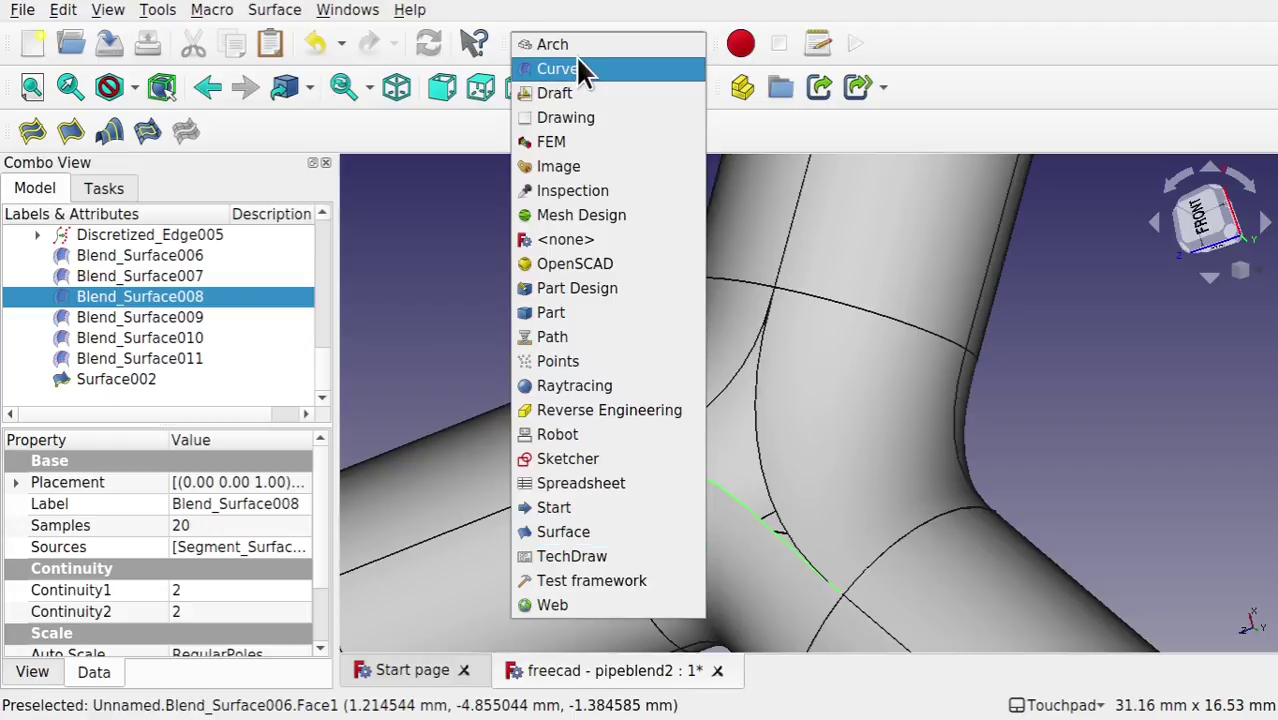
pyautogui.click(577, 62)
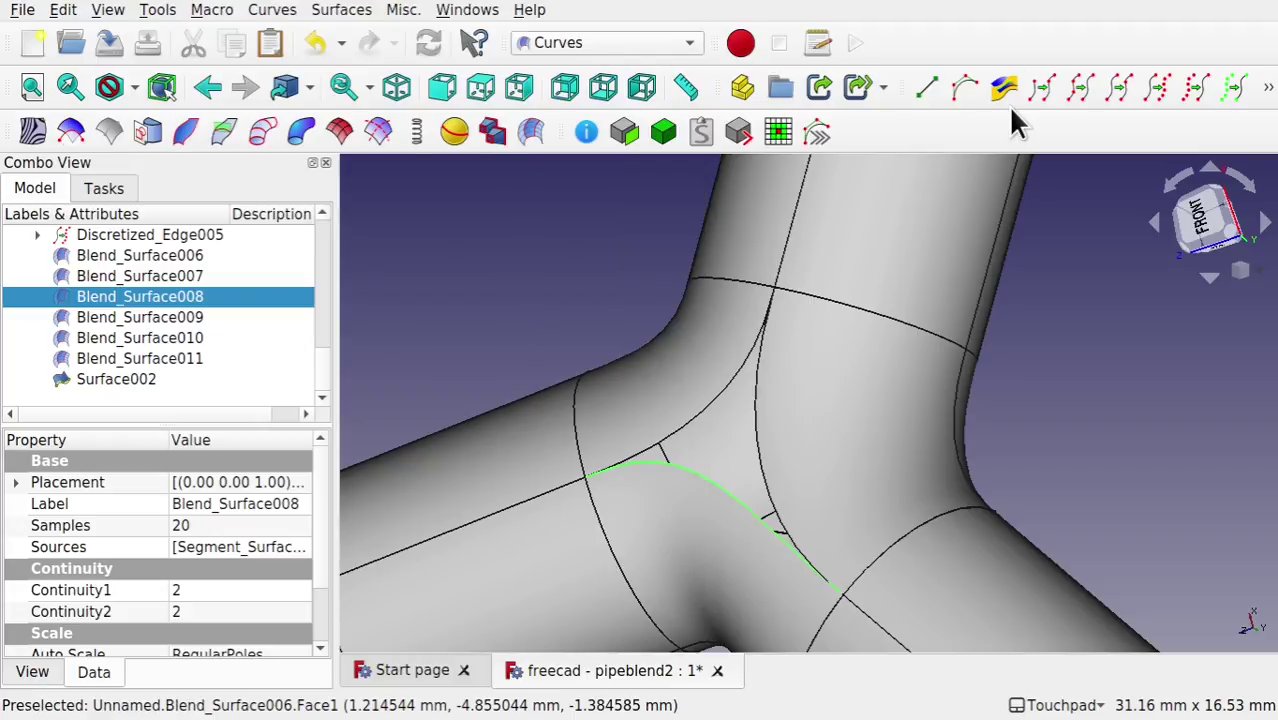
pyautogui.click(1116, 97)
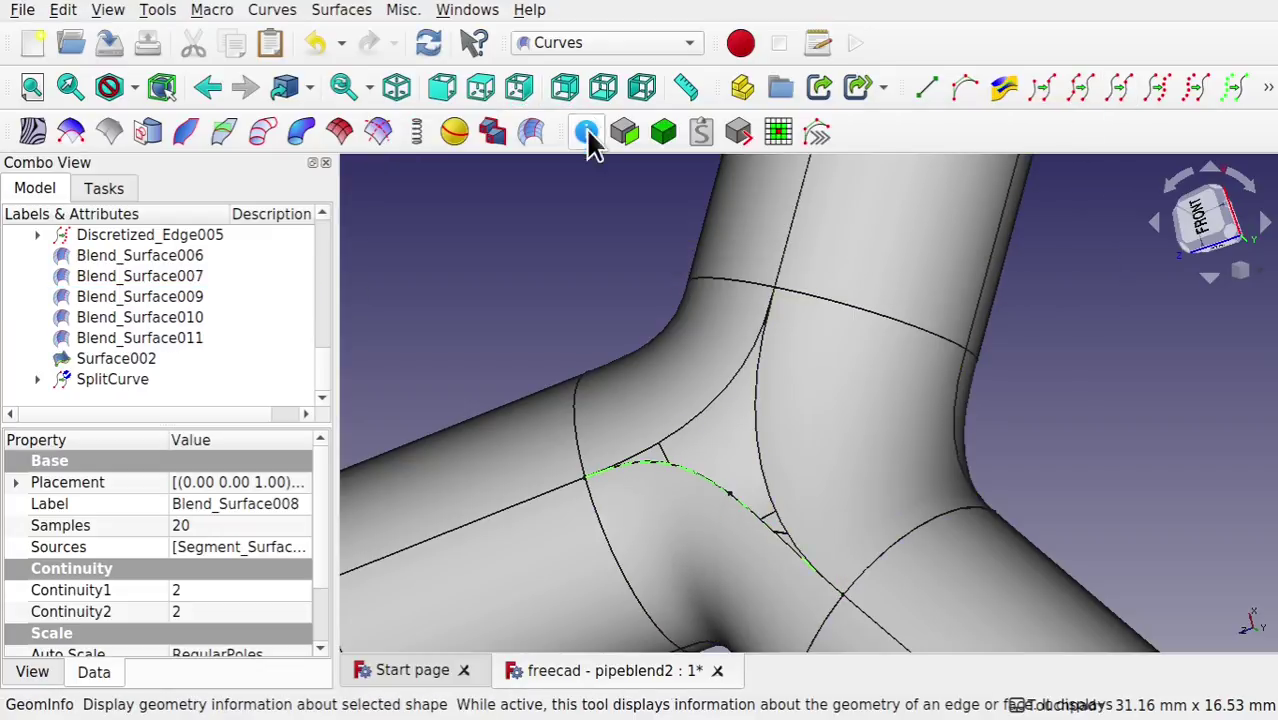
# Step: Back in the Surface workbench, hide the Blend_Surface008 face
pyautogui.click(557, 42)
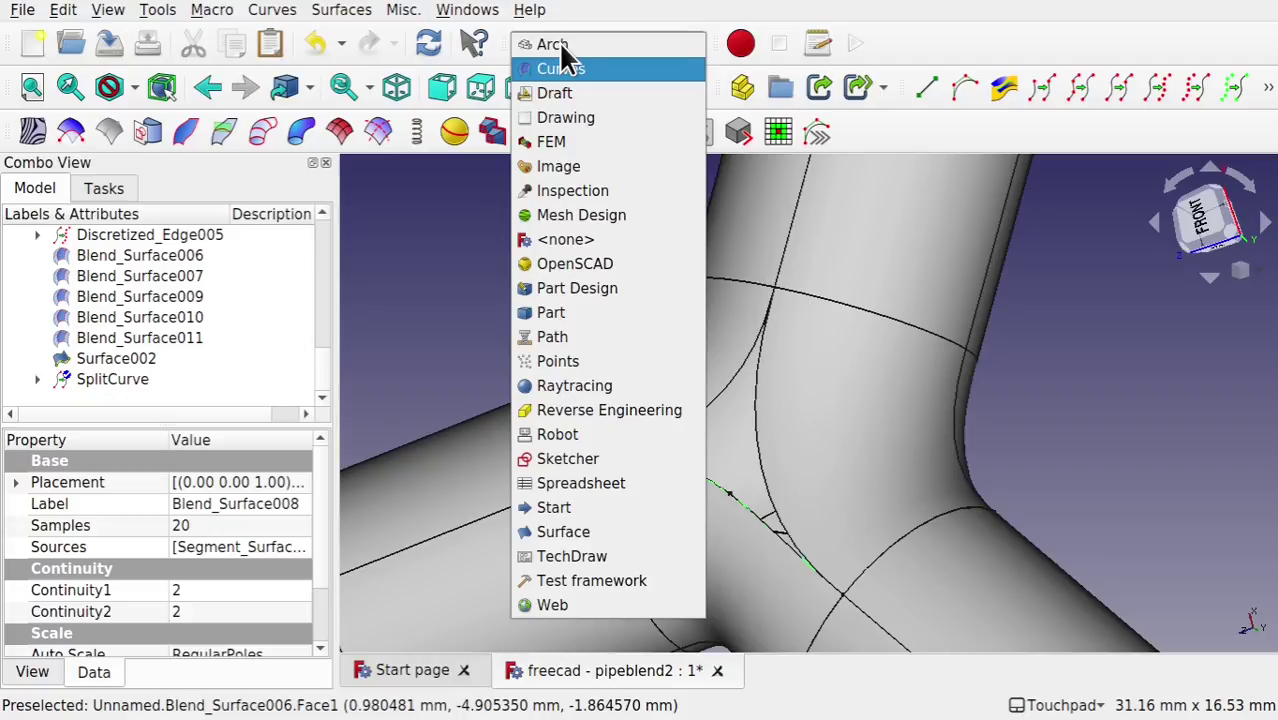
pyautogui.click(585, 531)
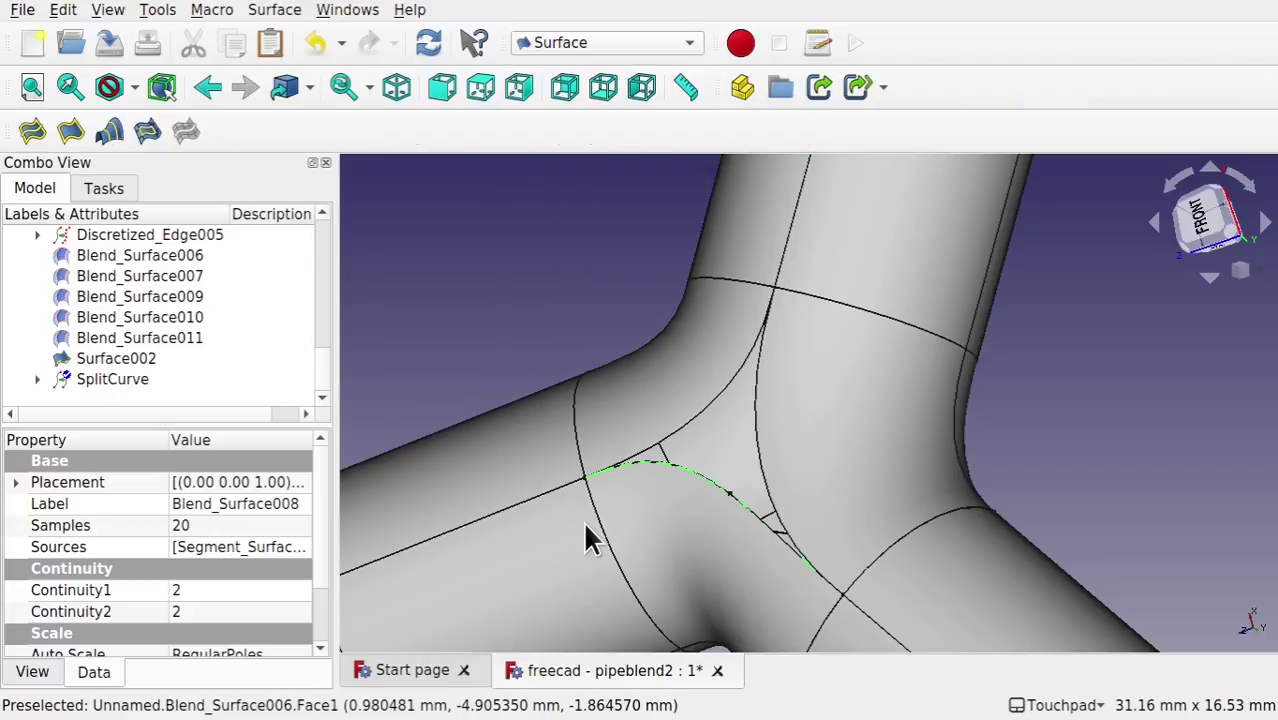
pyautogui.click(522, 336)
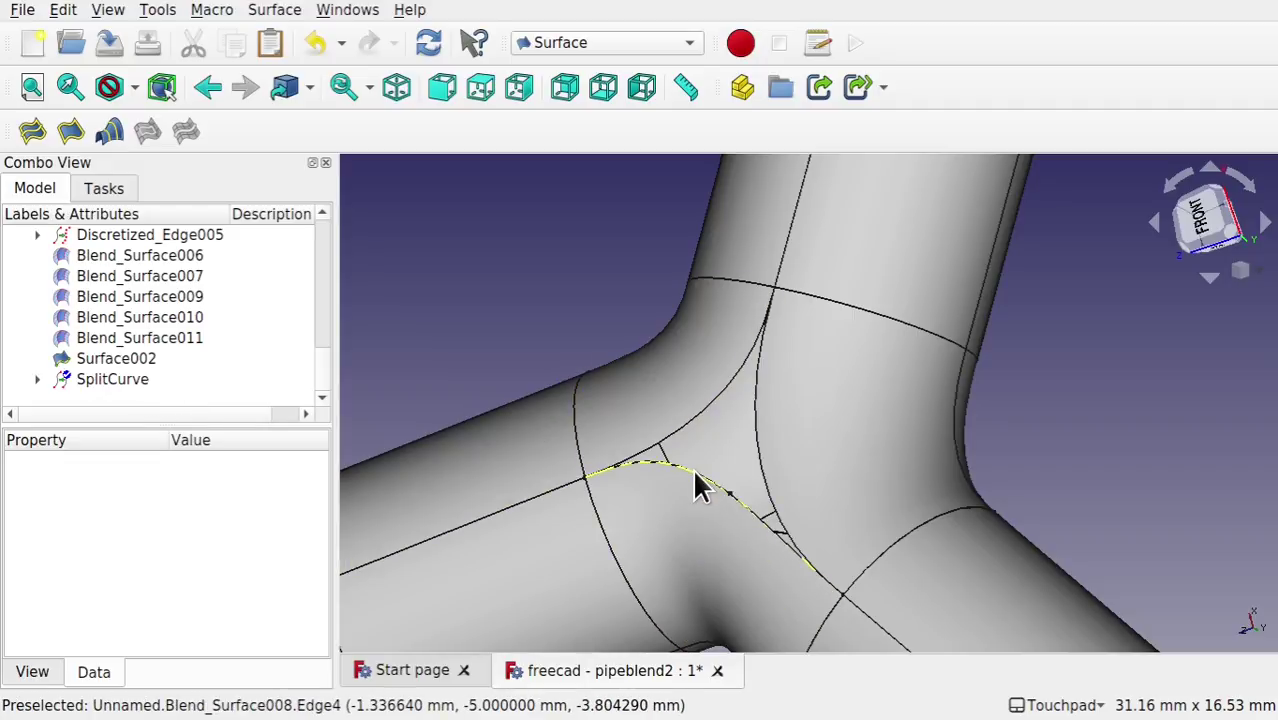
pyautogui.click(686, 524)
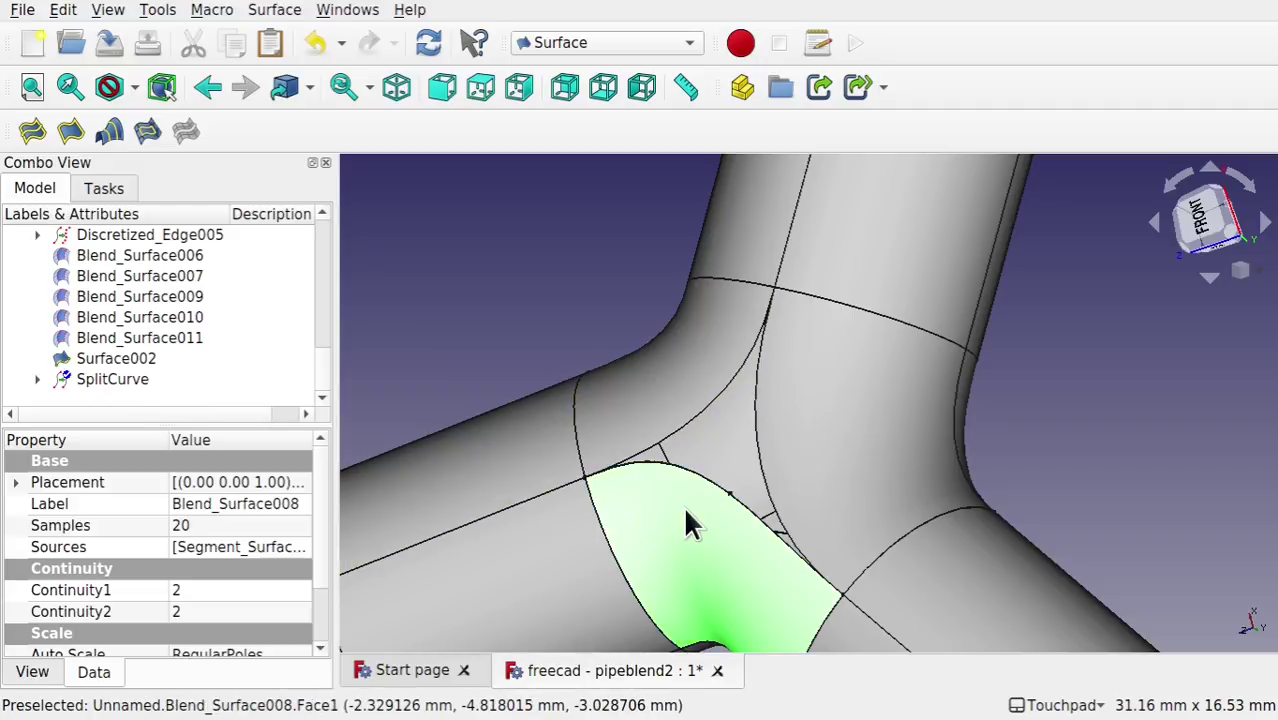
pyautogui.press('space')
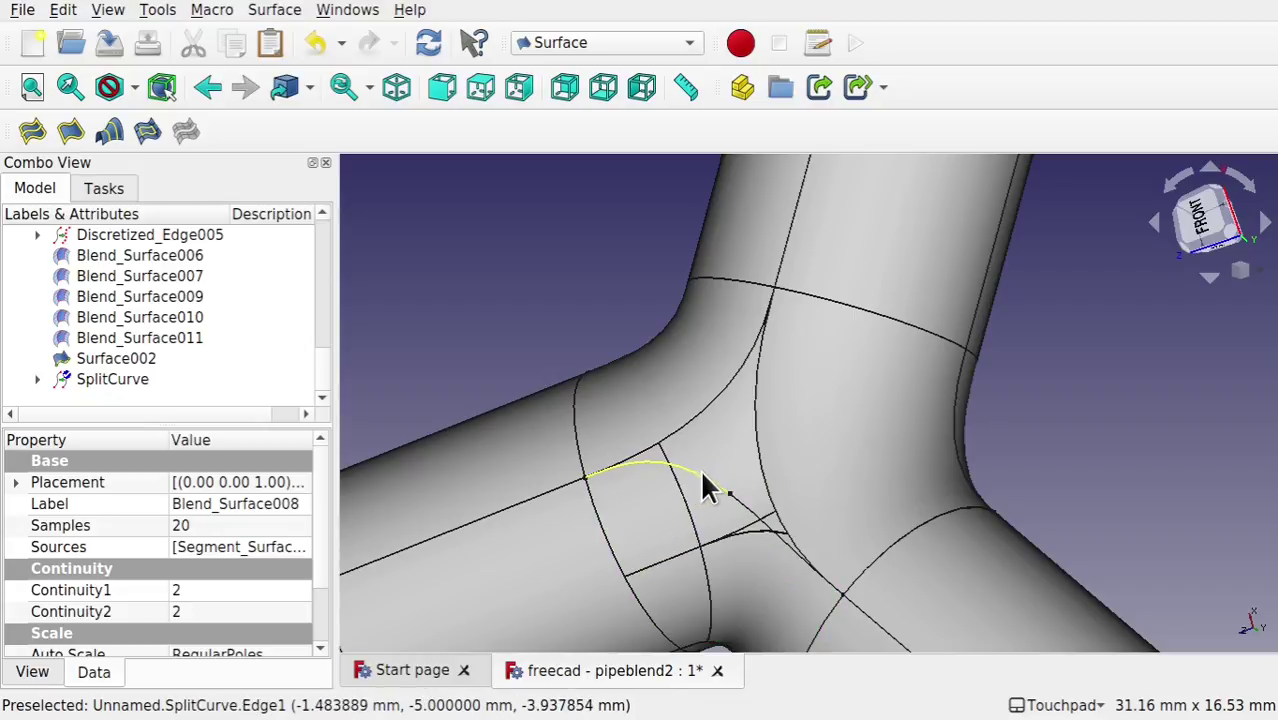
# Step: Create Surface003 bounded by SplitCurve Edge1 and Edge2, Blend_Surface006 Edge4 and Blend_Surface007 Edge2
pyautogui.click(64, 132)
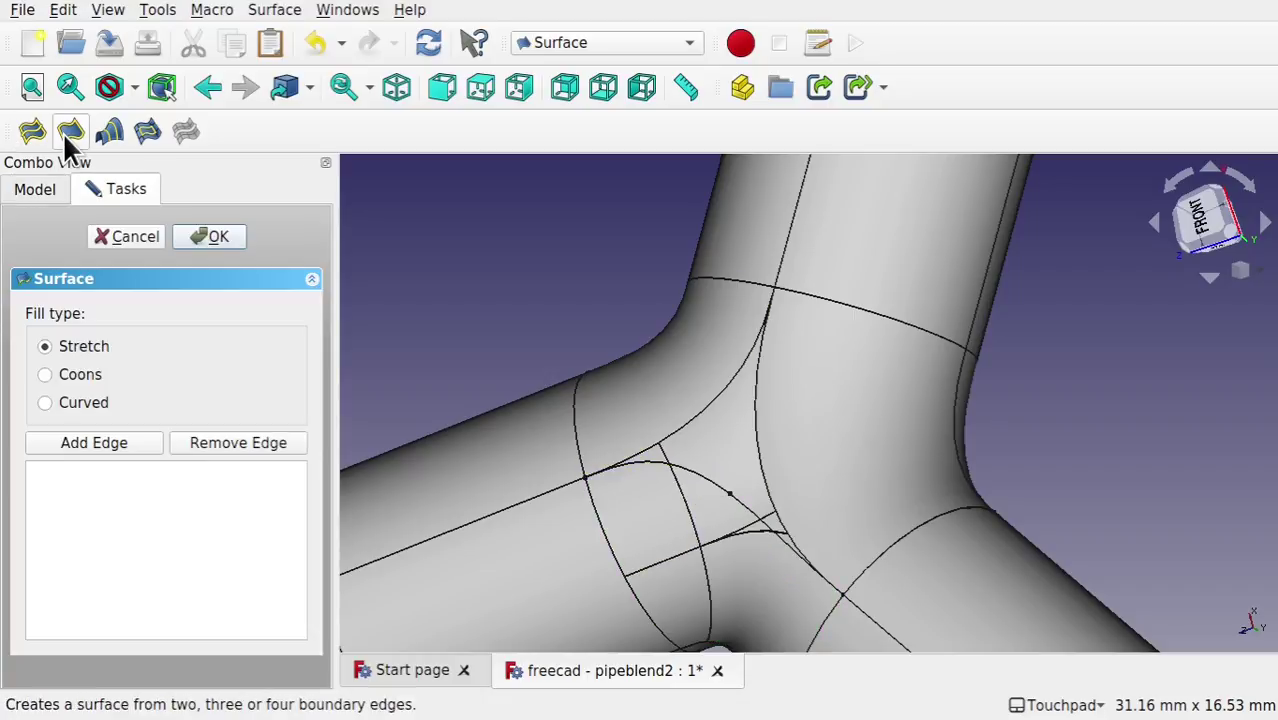
pyautogui.click(100, 443)
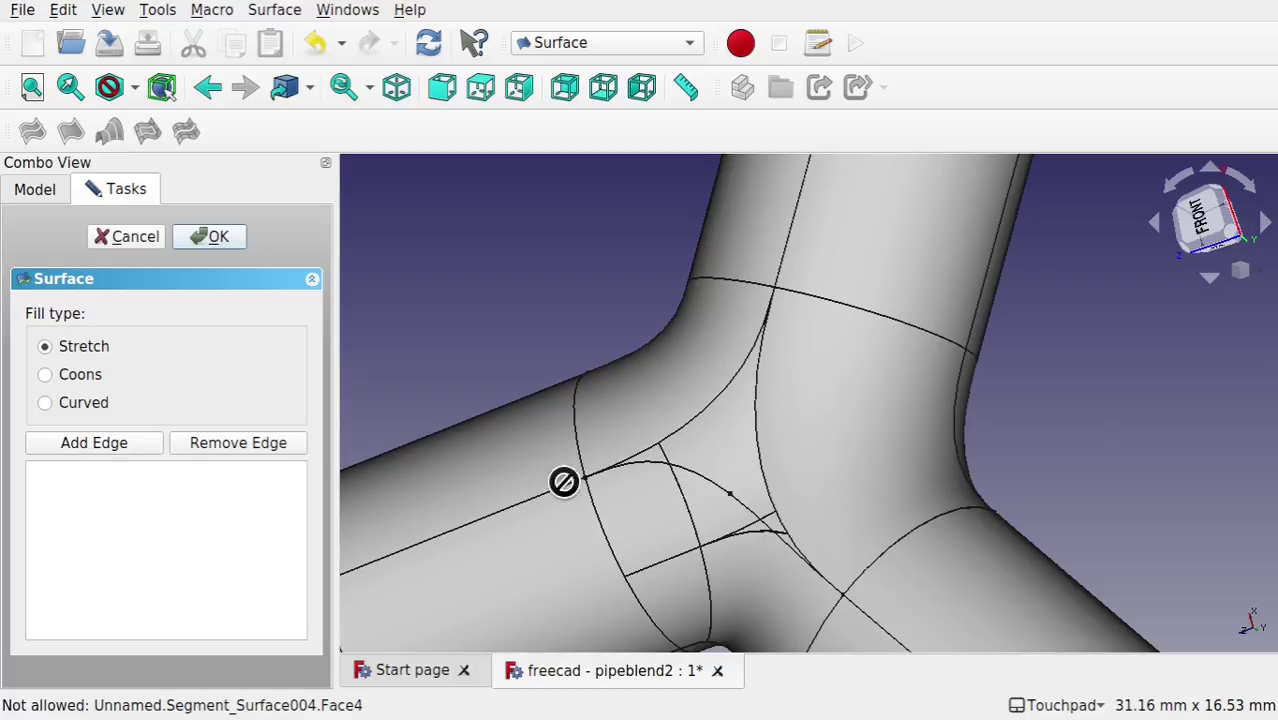
pyautogui.click(702, 479)
pyautogui.click(690, 424)
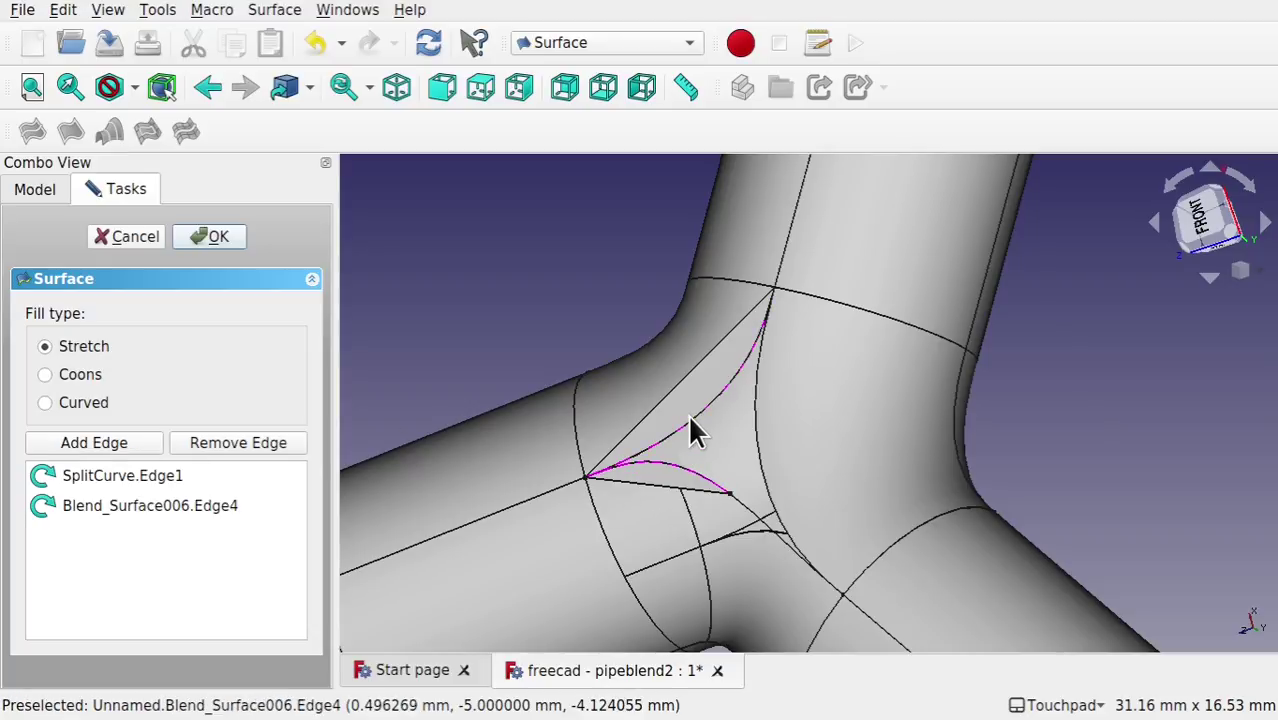
pyautogui.click(758, 452)
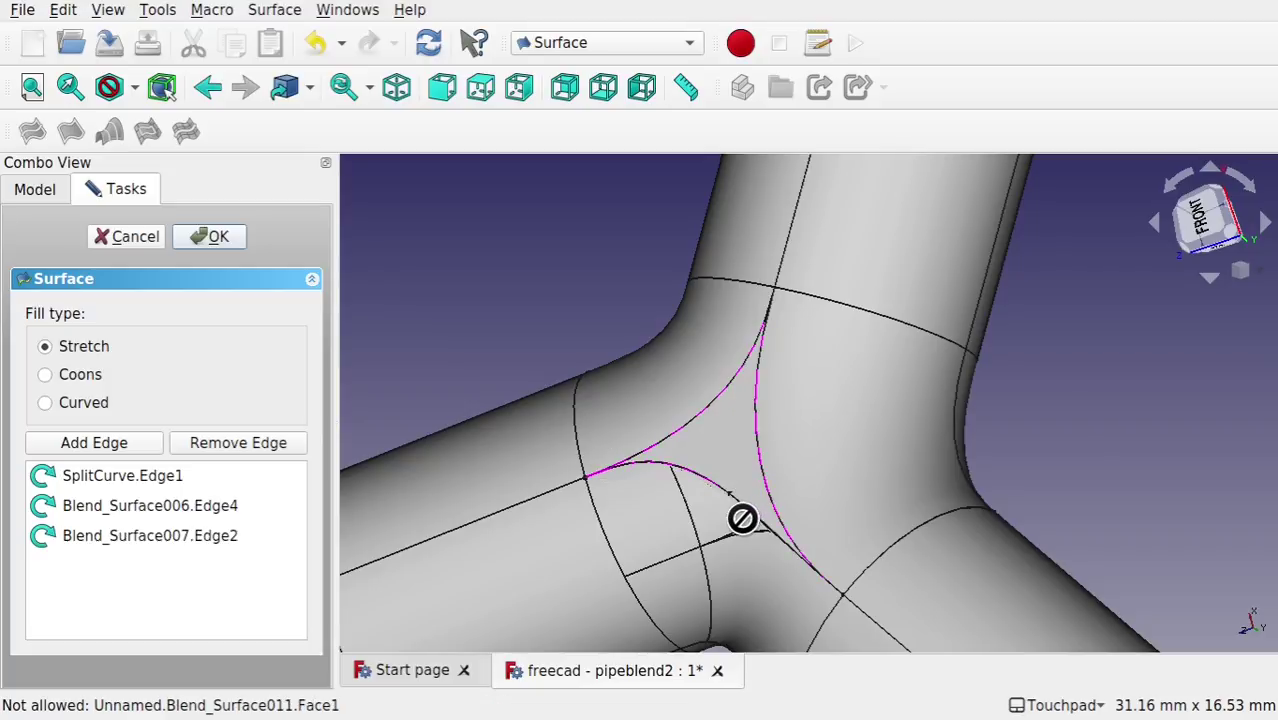
pyautogui.click(749, 515)
pyautogui.keyDown('alt'); pyautogui.moveTo(749, 515); pyautogui.dragTo(656, 404); pyautogui.keyUp('alt')
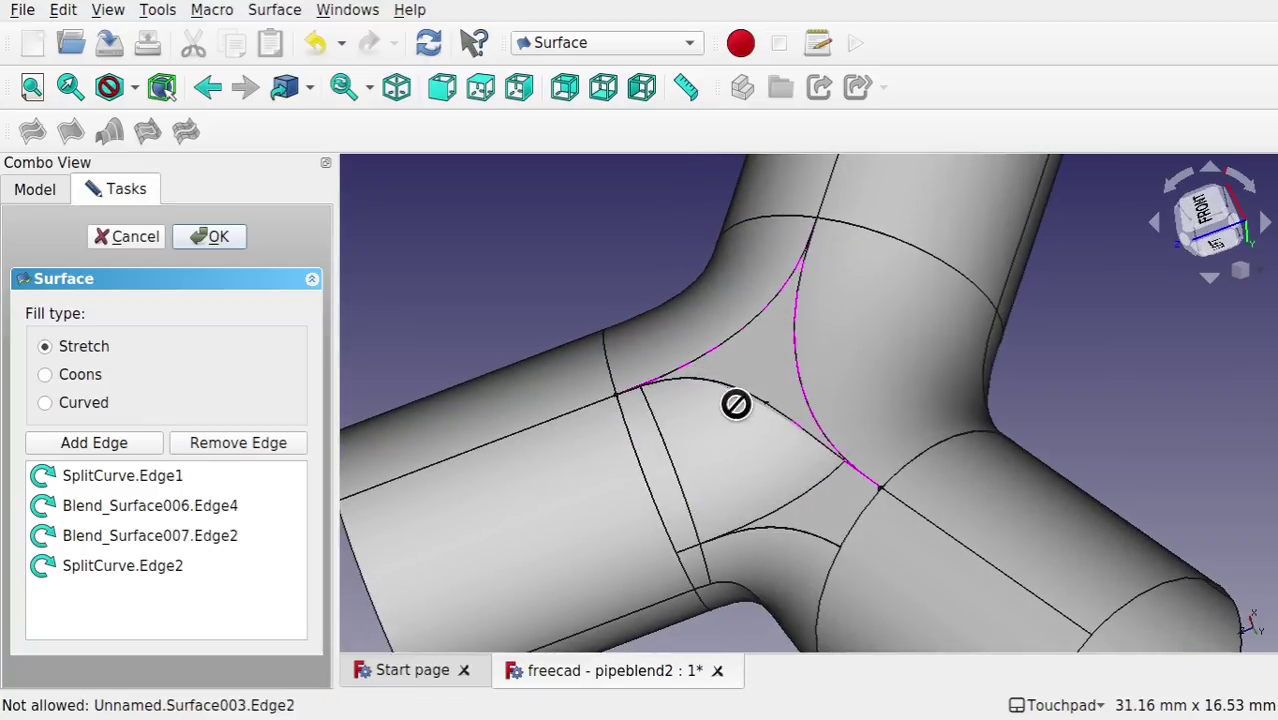
pyautogui.keyDown('alt'); pyautogui.moveTo(733, 406); pyautogui.dragTo(455, 342); pyautogui.keyUp('alt')
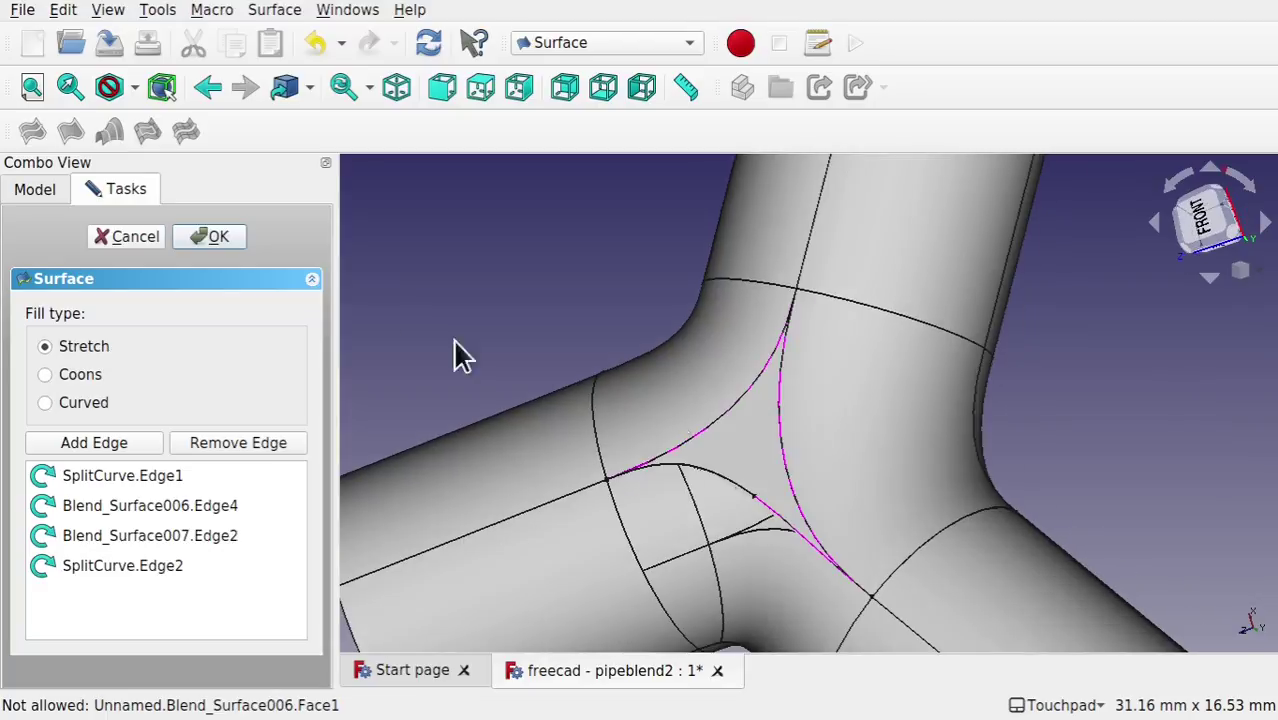
pyautogui.click(218, 240)
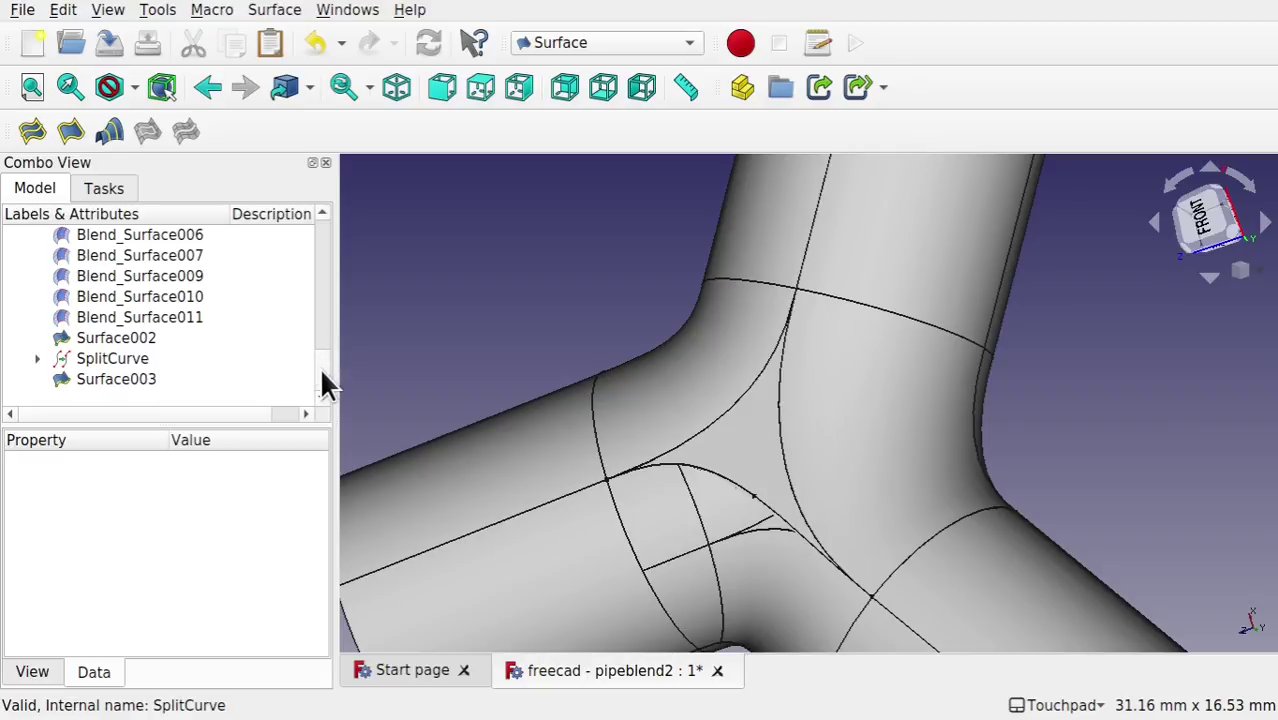
# Step: Hide Surface001 from the model tree
pyautogui.moveTo(321, 370); pyautogui.dragTo(317, 322)
pyautogui.click(80, 298)
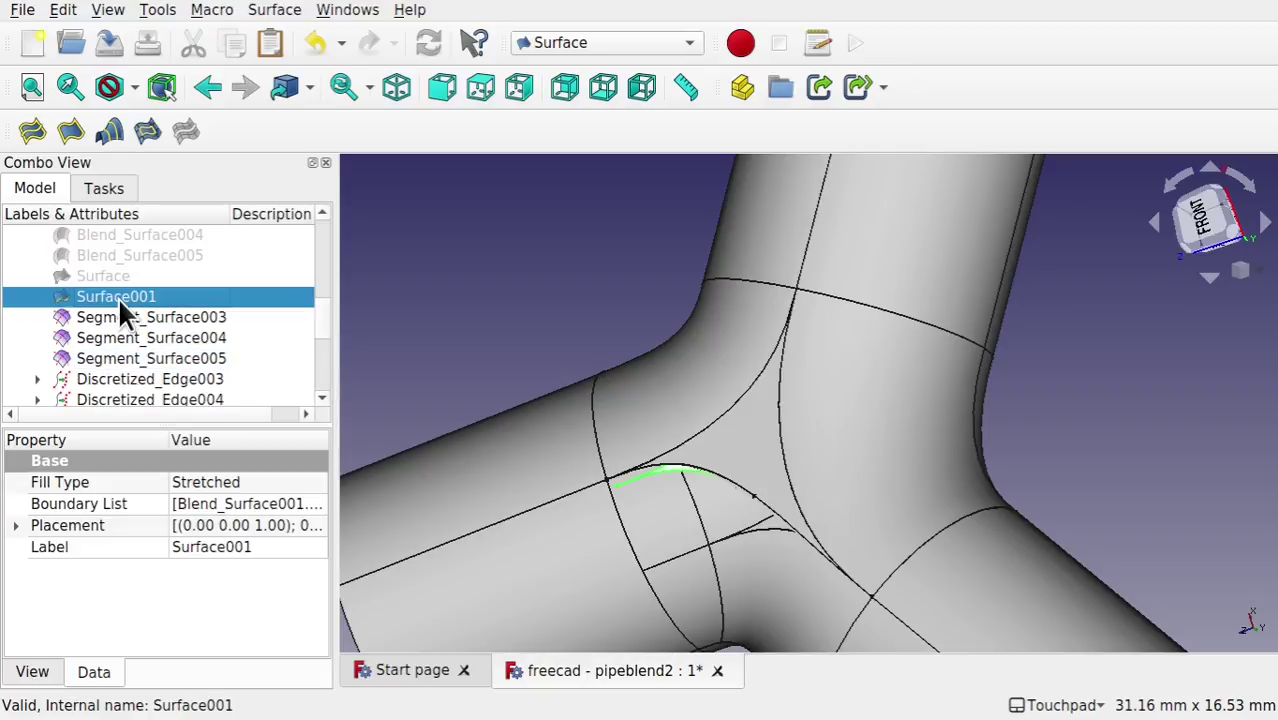
pyautogui.press('space')
pyautogui.press('space')
pyautogui.press('space')
# Step: Show Blend_Surface008 again under SplitCurve and look into the branch pipe opening
pyautogui.moveTo(325, 337); pyautogui.dragTo(307, 312)
pyautogui.scroll(-1, 308, 380)
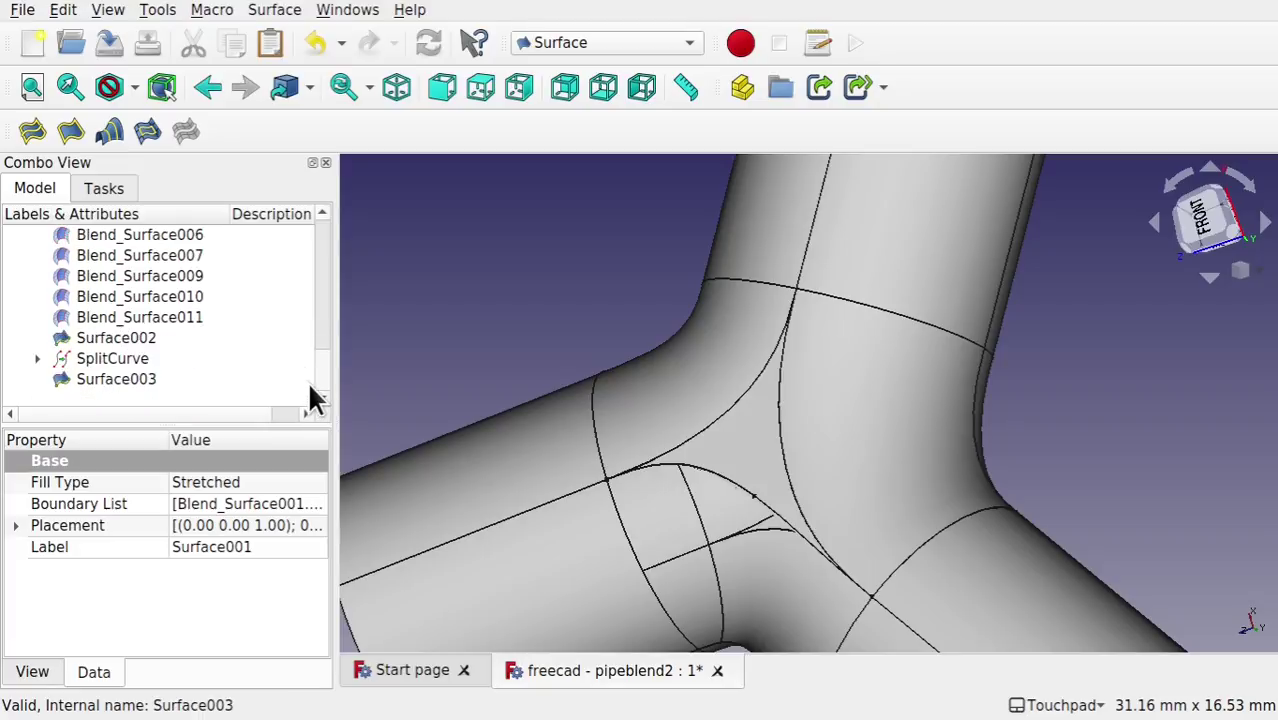
pyautogui.click(37, 358)
pyautogui.click(129, 373)
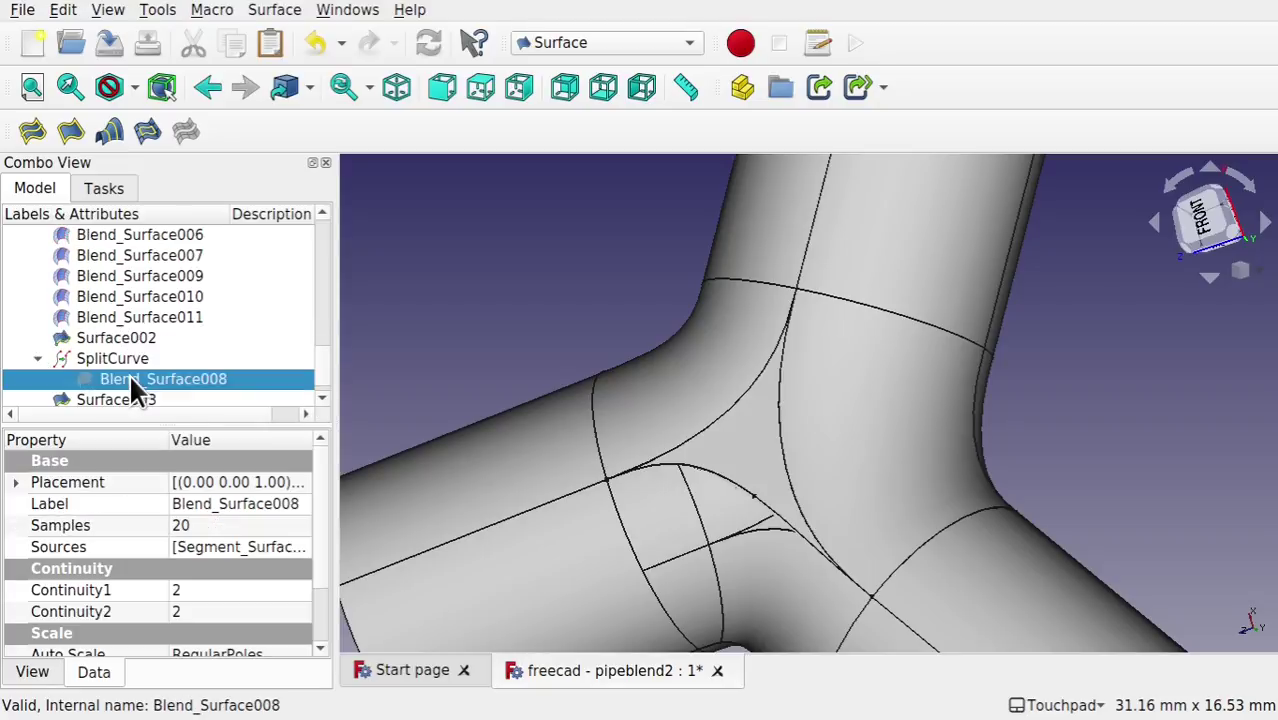
pyautogui.press('space')
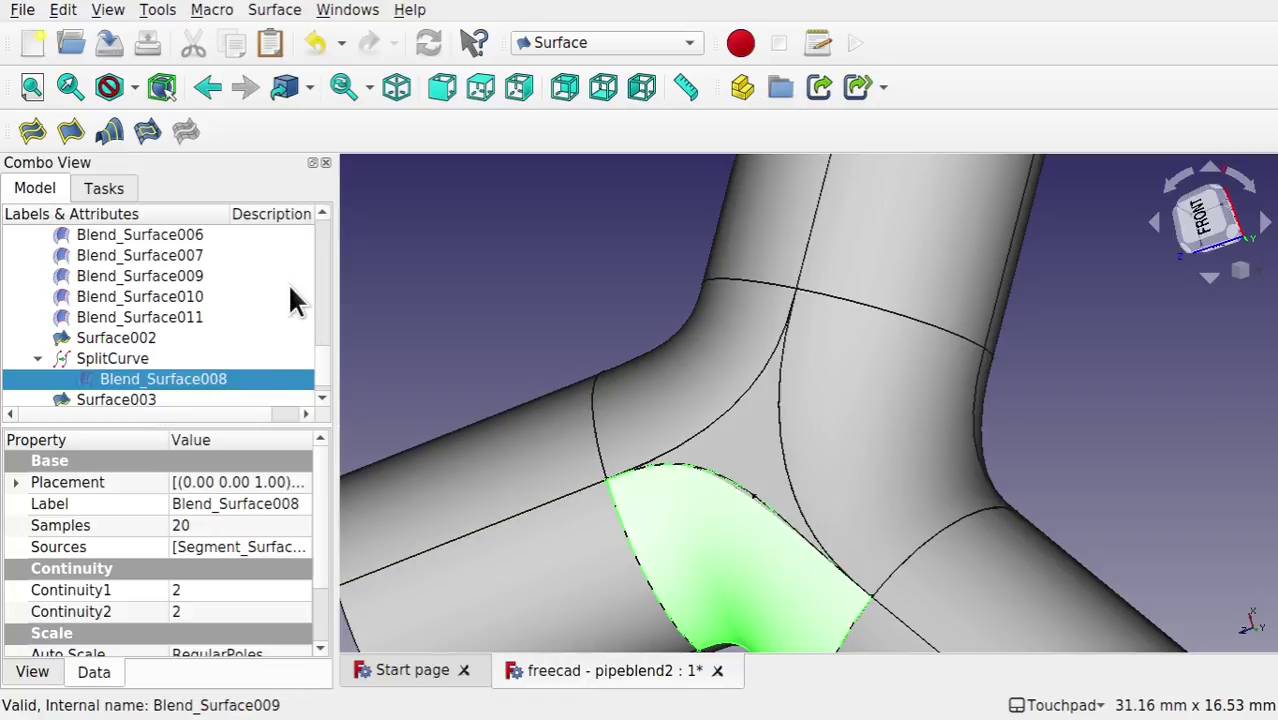
pyautogui.keyDown('alt'); pyautogui.moveTo(879, 508); pyautogui.dragTo(335, 355, button='middle'); pyautogui.keyUp('alt')
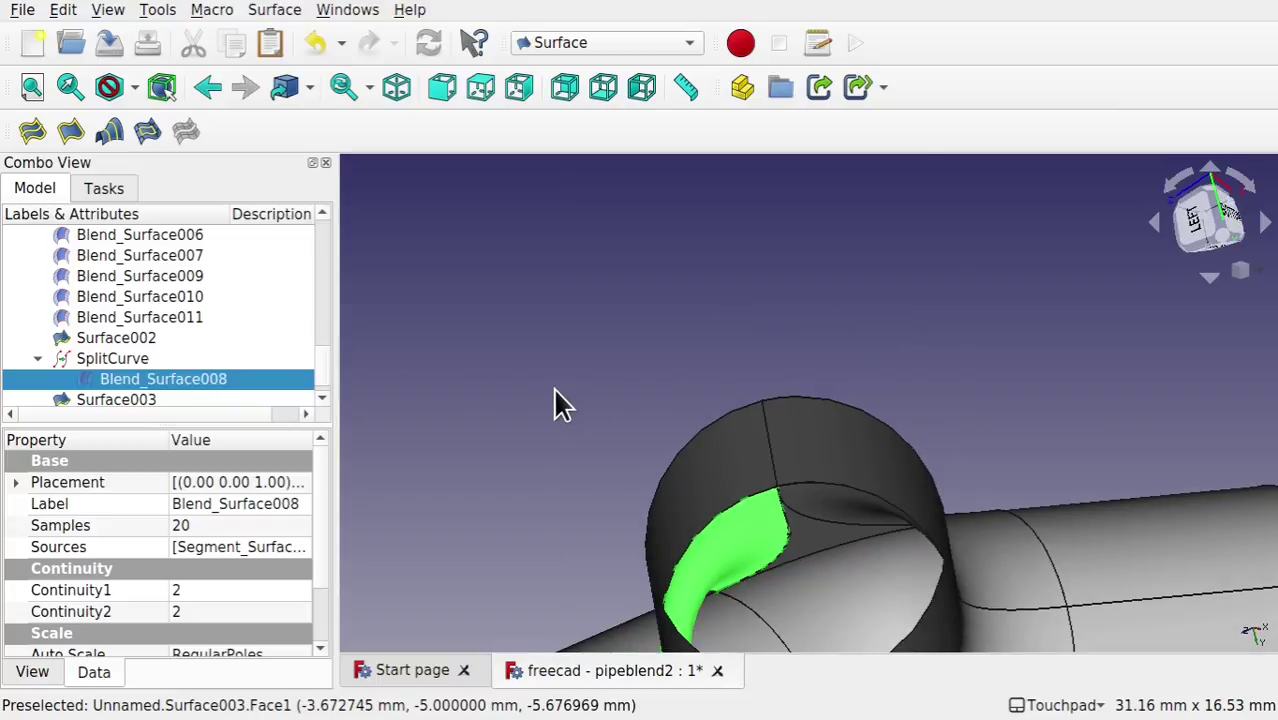
pyautogui.keyDown('shift'); pyautogui.moveTo(585, 396); pyautogui.dragTo(700, 290, button='middle'); pyautogui.keyUp('shift')
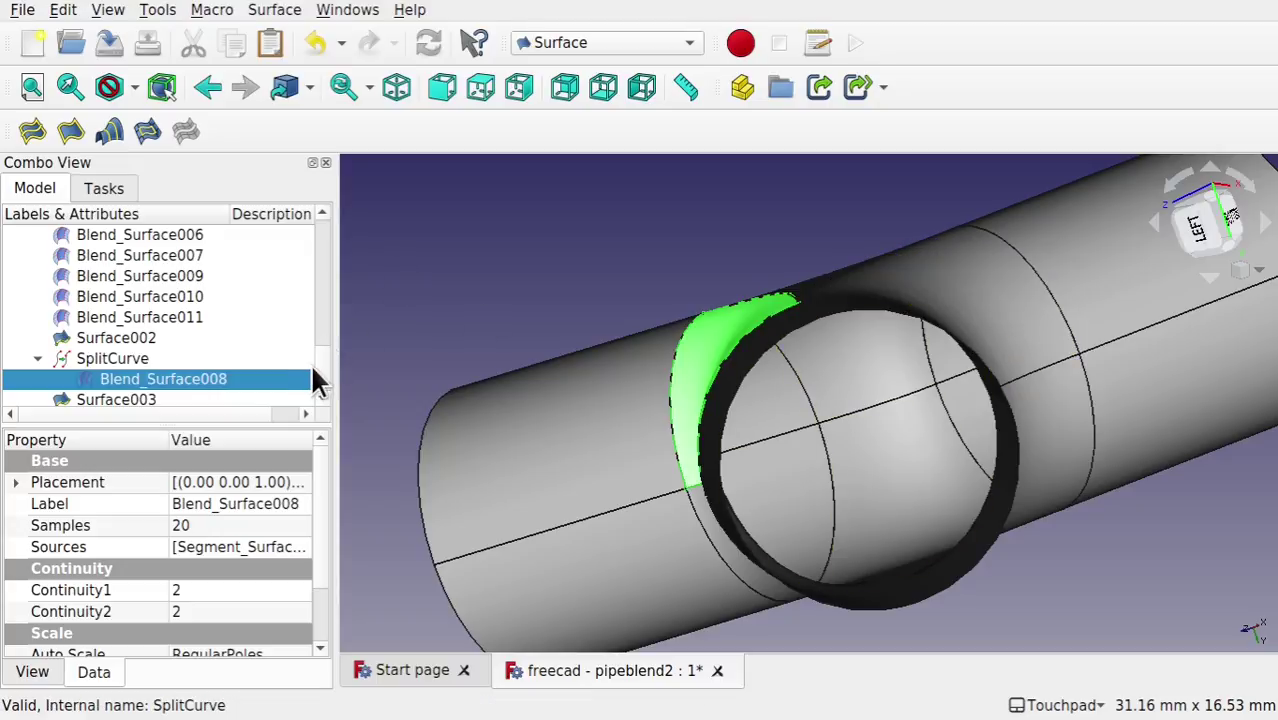
# Step: Select Blend_Surface through Surface001 together and view the branch pipe from below
pyautogui.scroll(10, 321, 361)
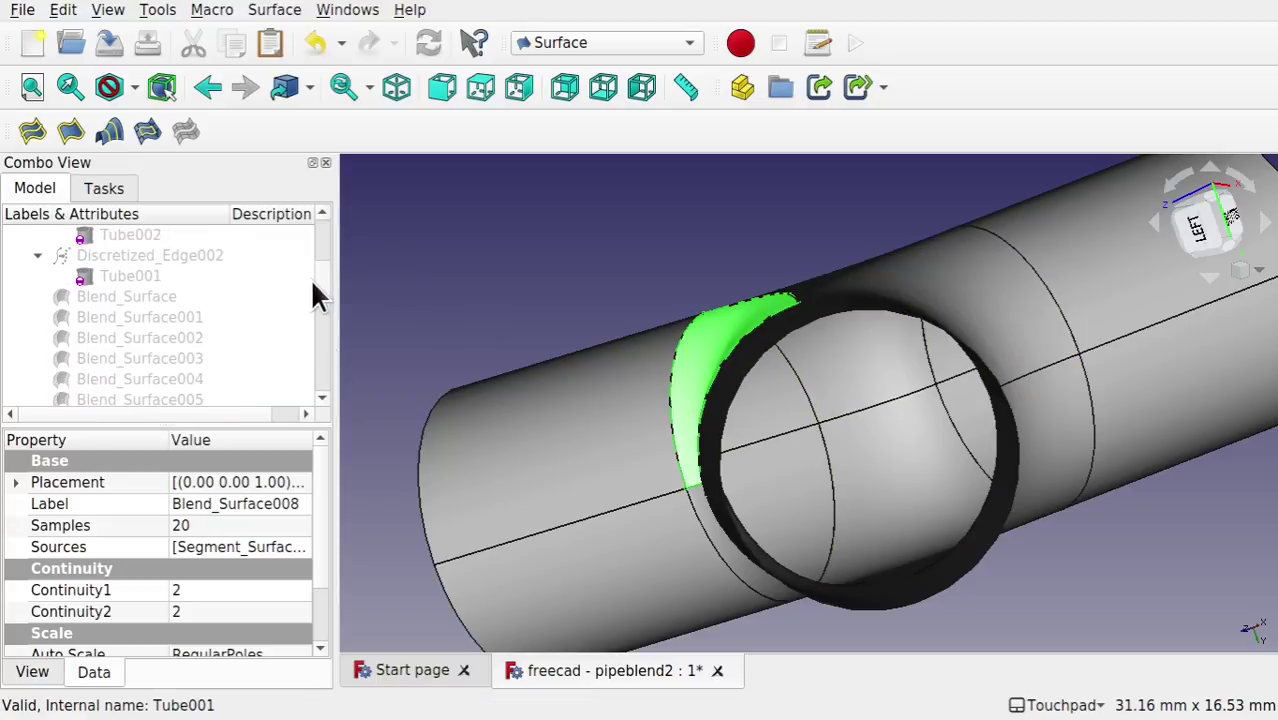
pyautogui.click(125, 300)
pyautogui.scroll(-3, 320, 320)
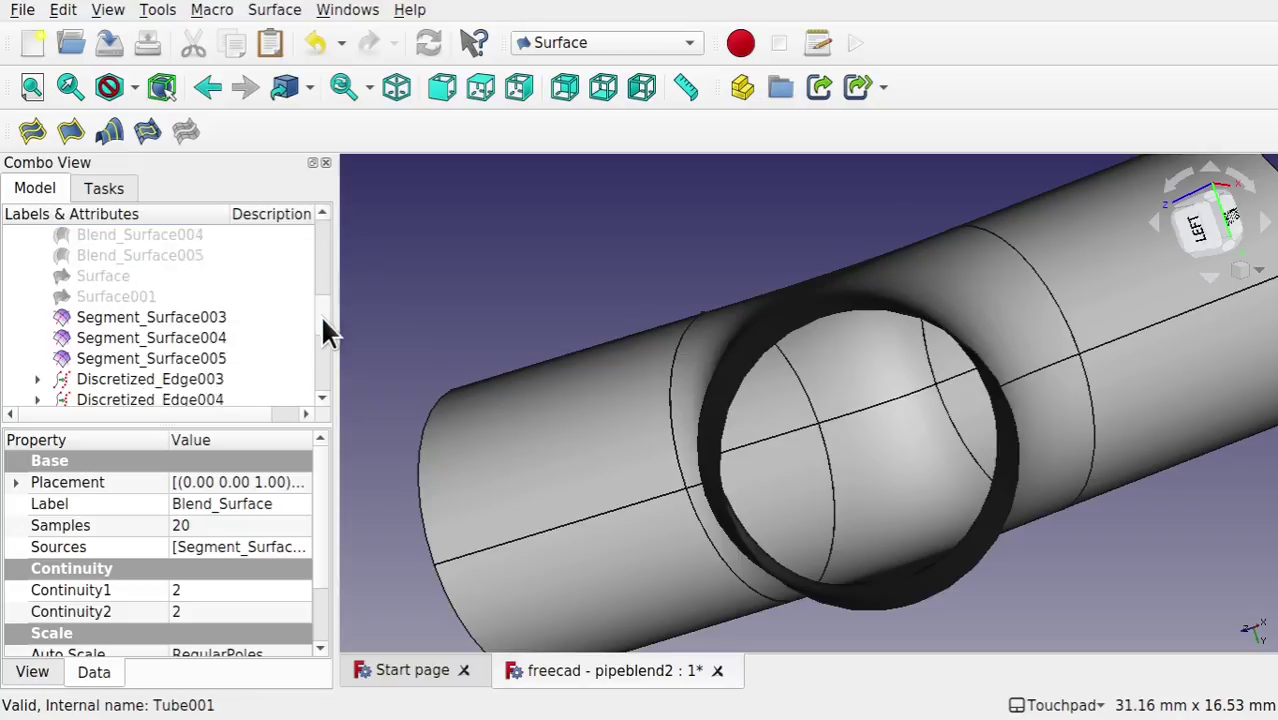
pyautogui.keyDown('shift'); pyautogui.click(133, 295); pyautogui.keyUp('shift')
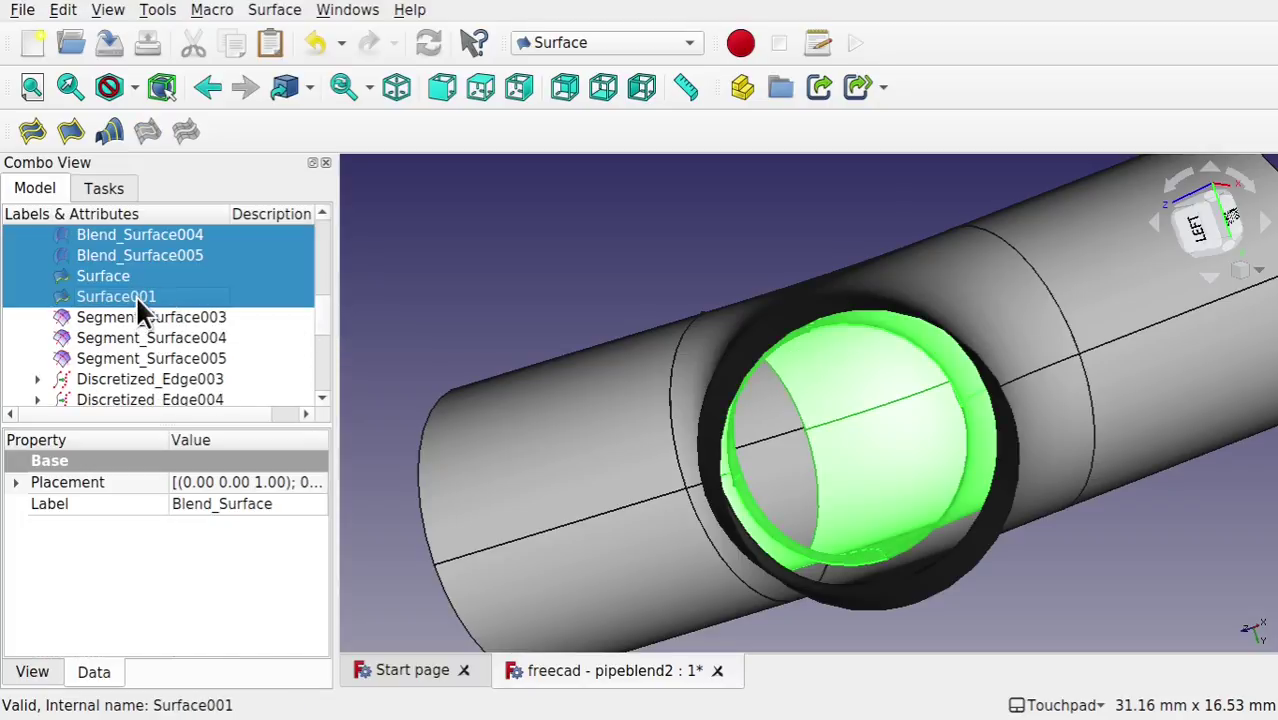
pyautogui.keyDown('alt'); pyautogui.moveTo(913, 519); pyautogui.dragTo(820, 500); pyautogui.keyUp('alt')
pyautogui.scroll(4, 312, 290)
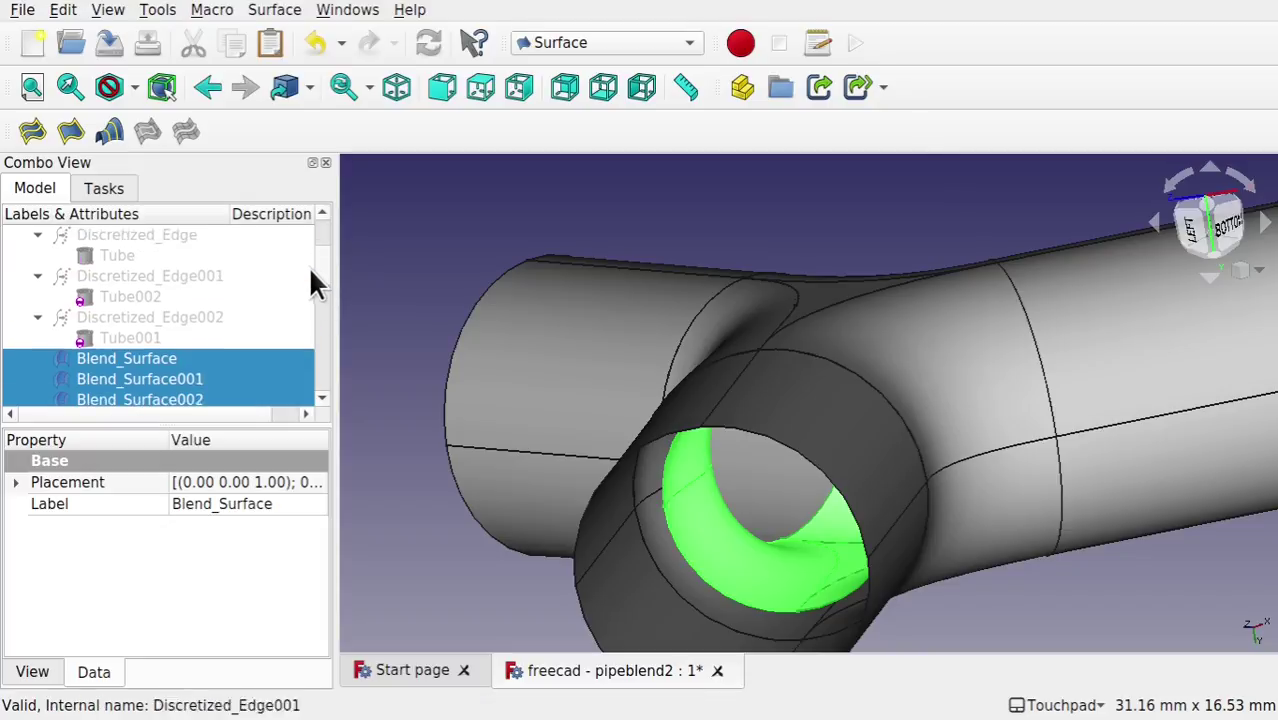
# Step: Show Segment_Surface002, Segment_Surface001 and Segment_Surface again
pyautogui.click(197, 256)
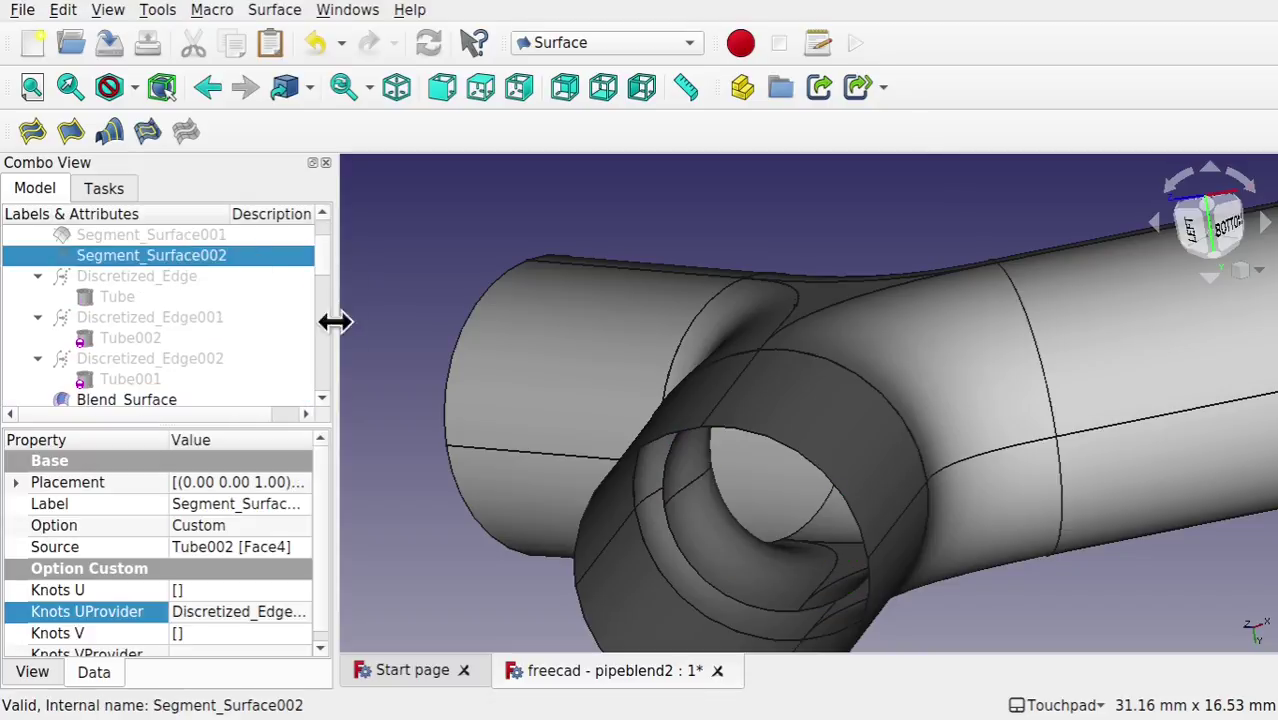
pyautogui.scroll(-4, 316, 345)
pyautogui.scroll(4, 312, 294)
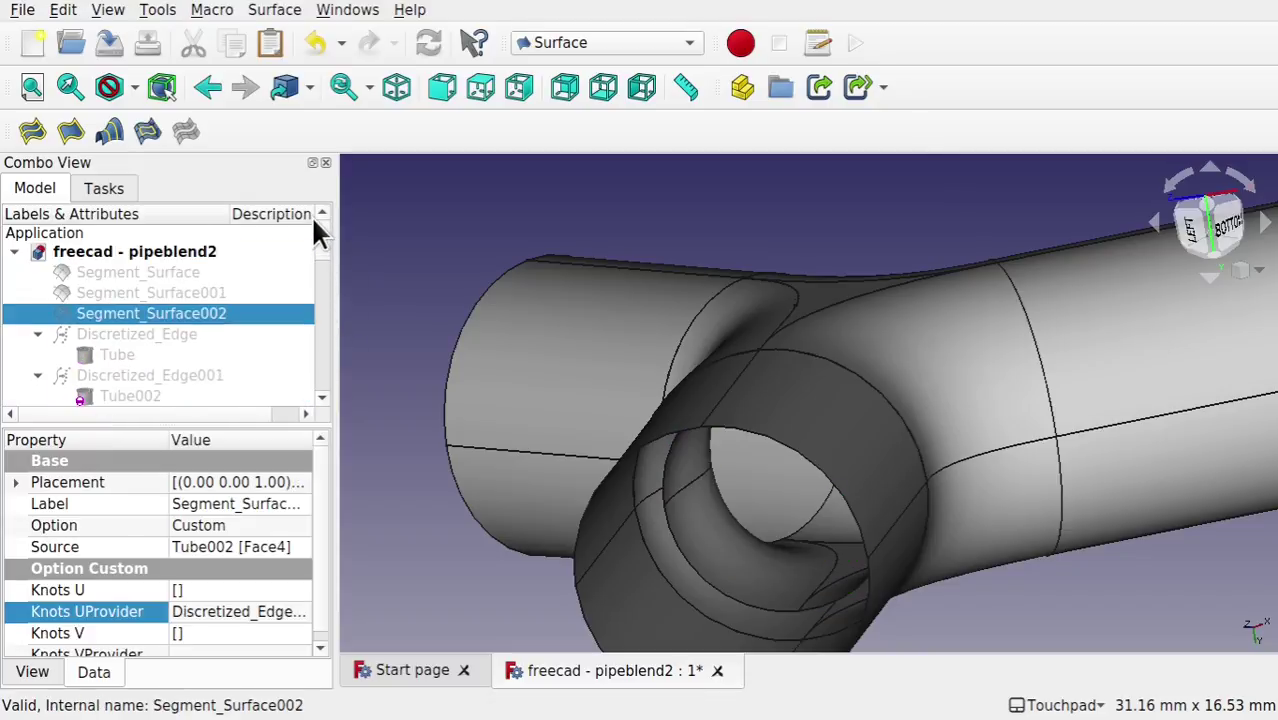
pyautogui.press('space')
pyautogui.click(160, 294)
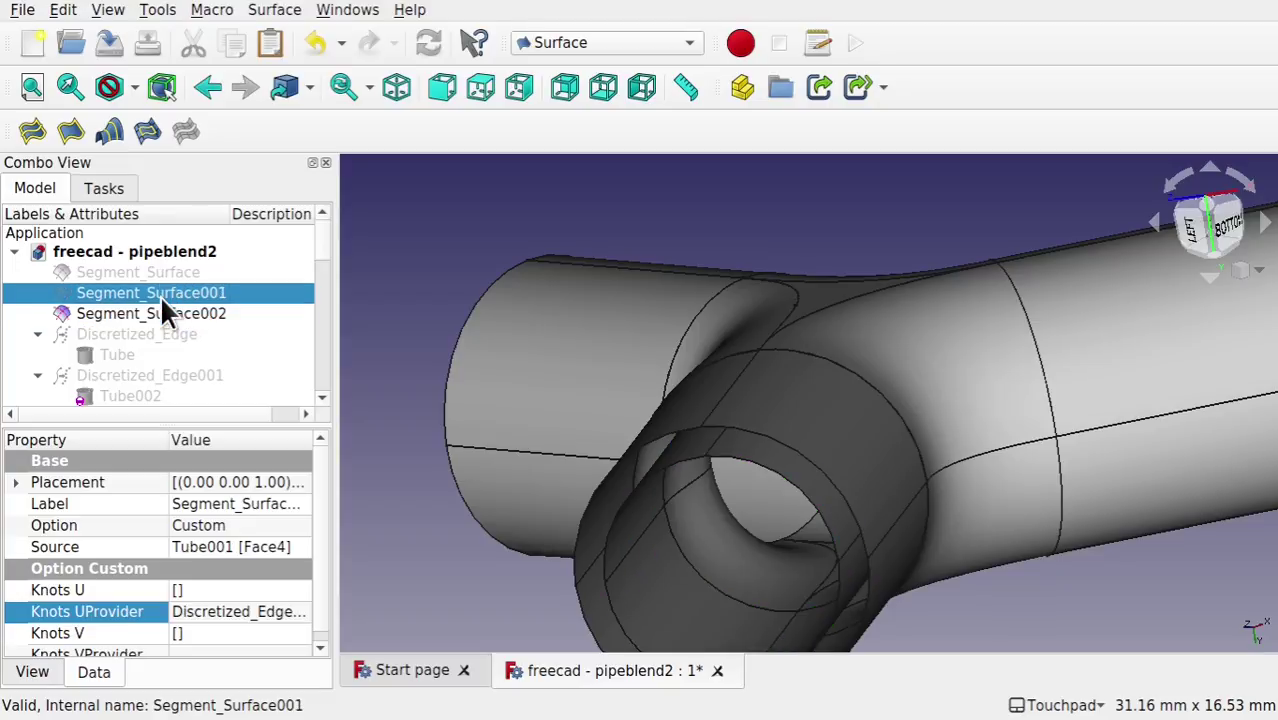
pyautogui.press('space')
pyautogui.click(160, 270)
pyautogui.press('space')
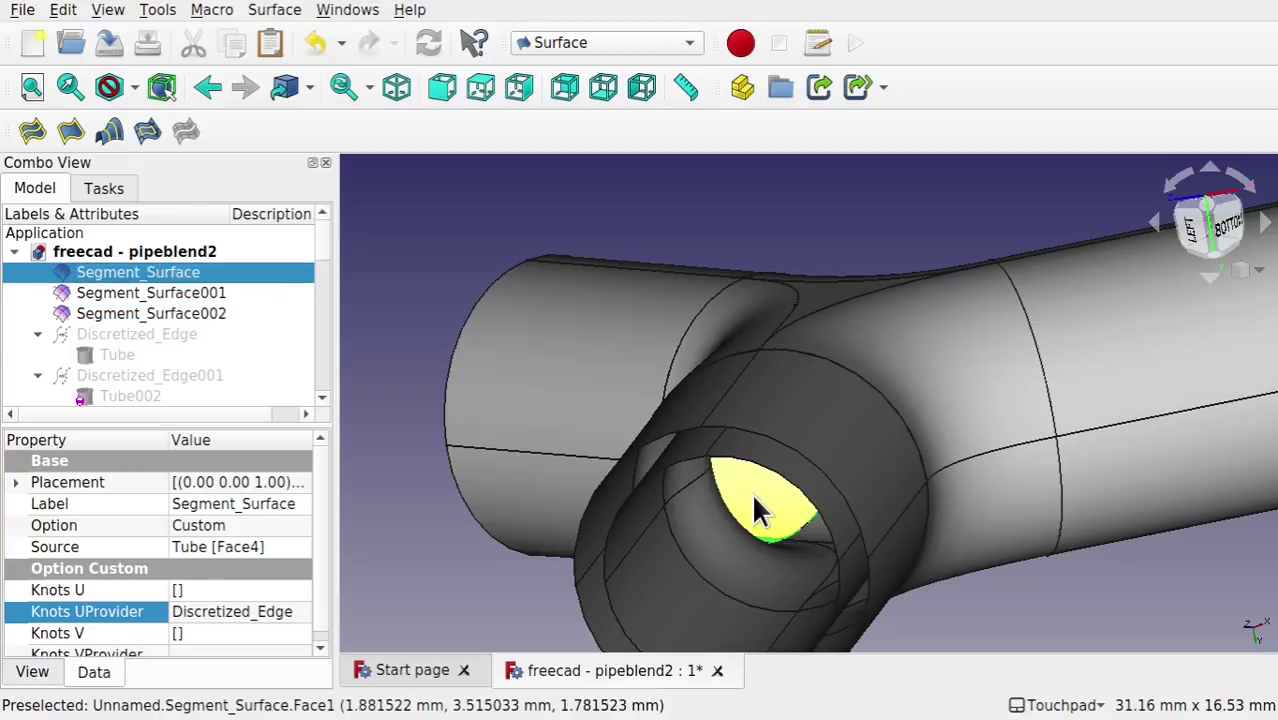
# Step: Orbit the junction to look into the open pipe end
pyautogui.keyDown('alt'); pyautogui.moveTo(751, 492); pyautogui.dragTo(820, 462); pyautogui.keyUp('alt')
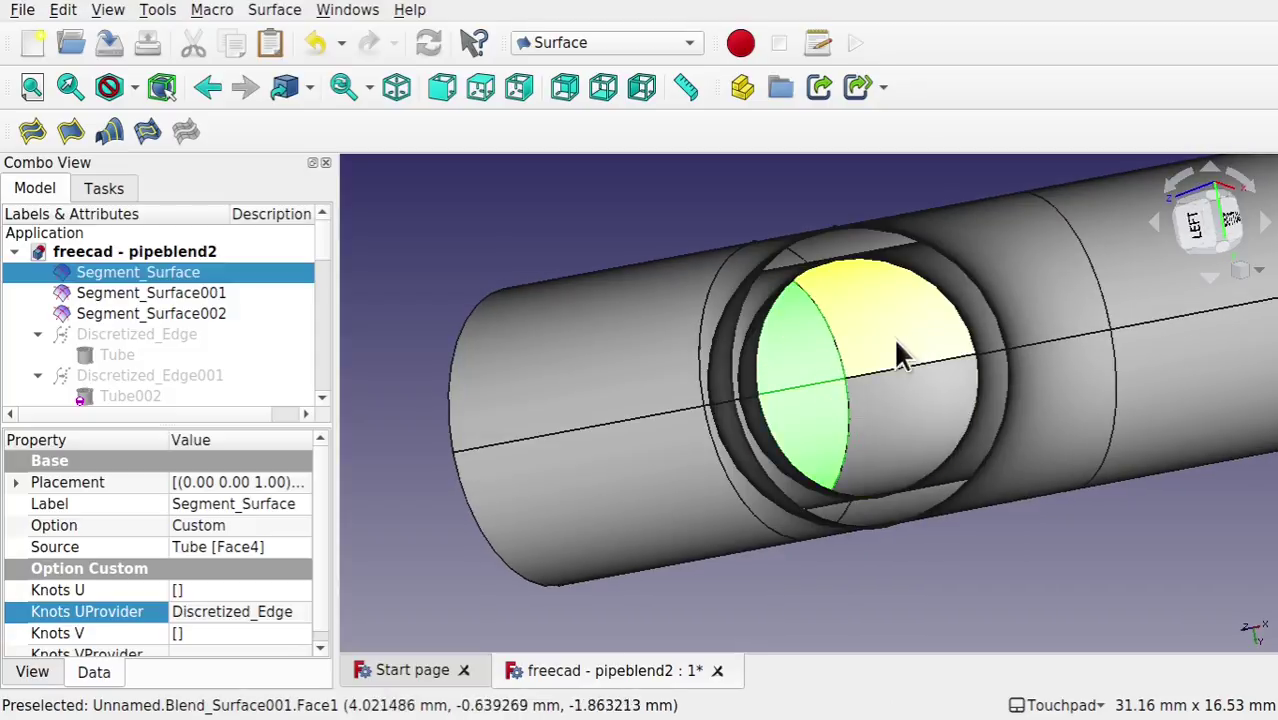
pyautogui.click(941, 294)
pyautogui.keyDown('alt'); pyautogui.moveTo(941, 294); pyautogui.dragTo(815, 385); pyautogui.keyUp('alt')
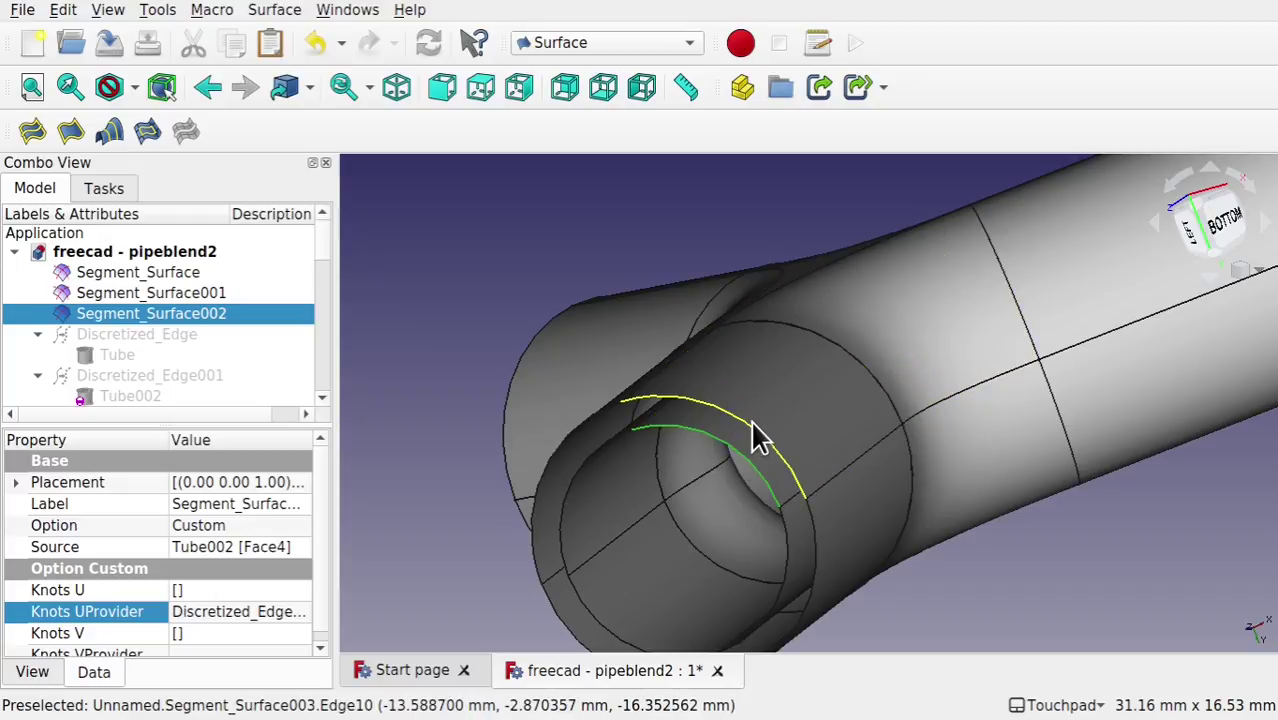
# Step: Fill the upper rim gap with Surface004 from the two Edge10 arcs, dropping the stray Edge12 picks
pyautogui.click(69, 133)
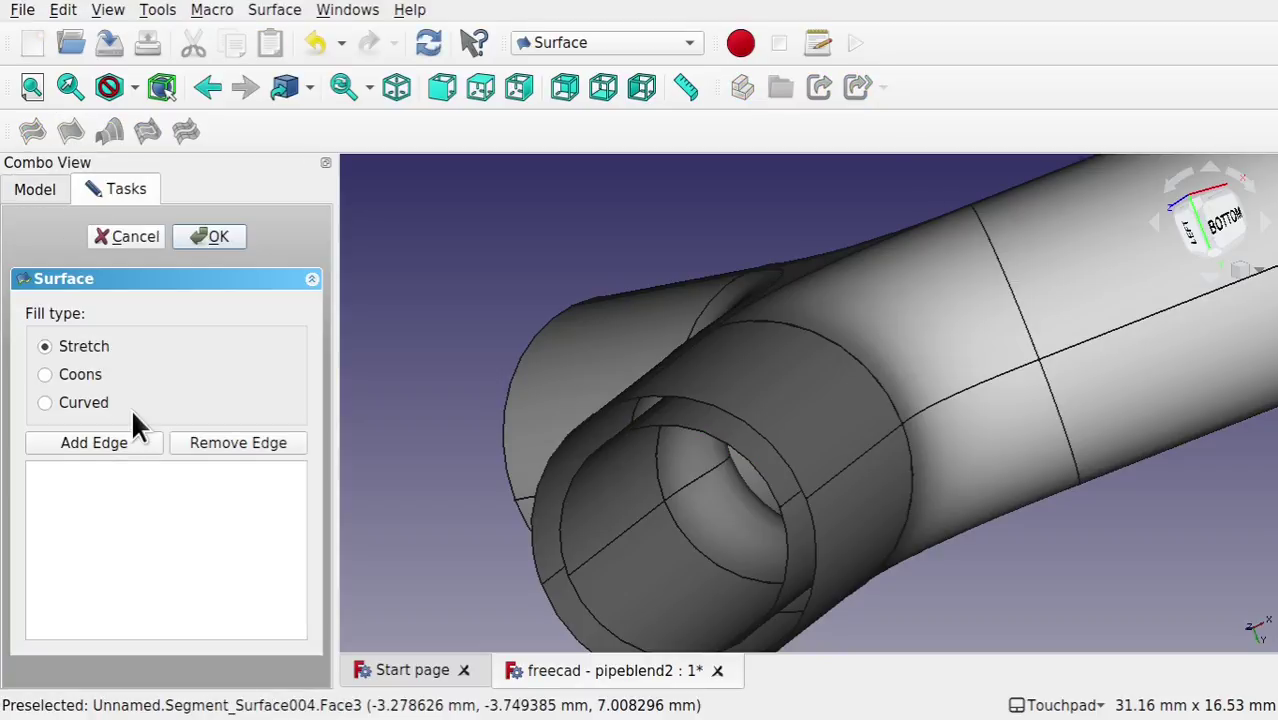
pyautogui.click(92, 445)
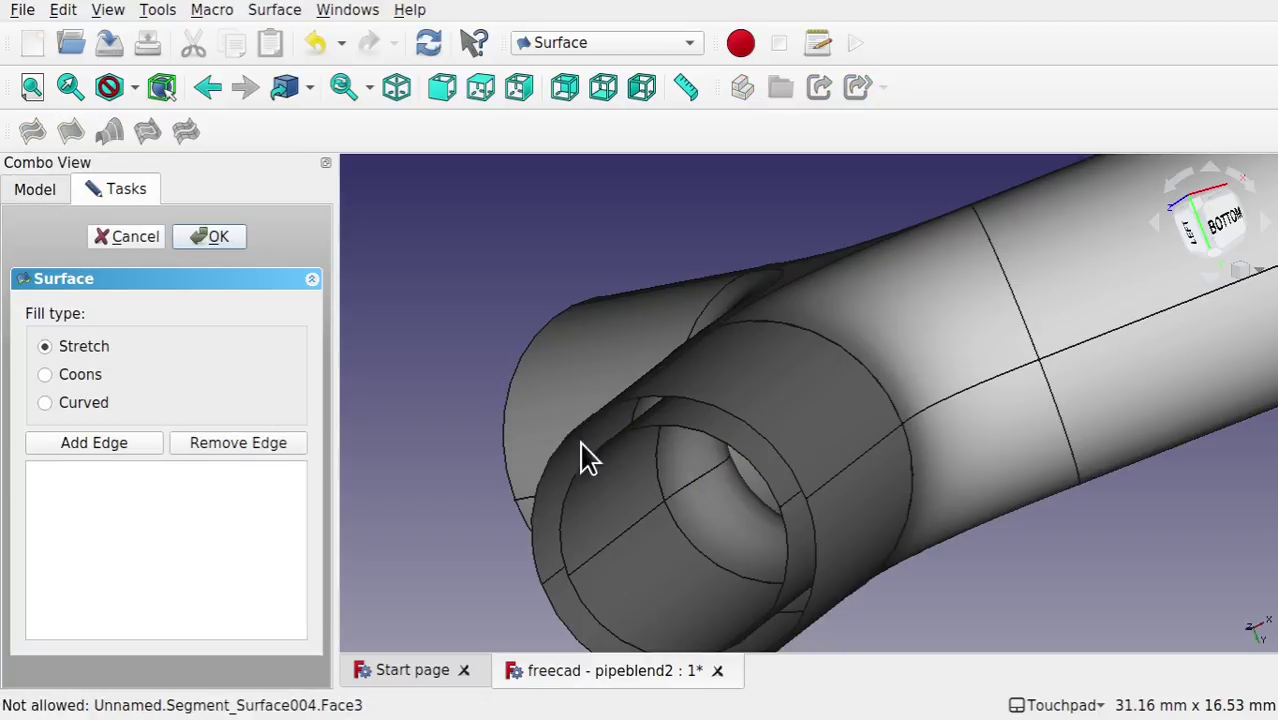
pyautogui.click(740, 455)
pyautogui.click(758, 432)
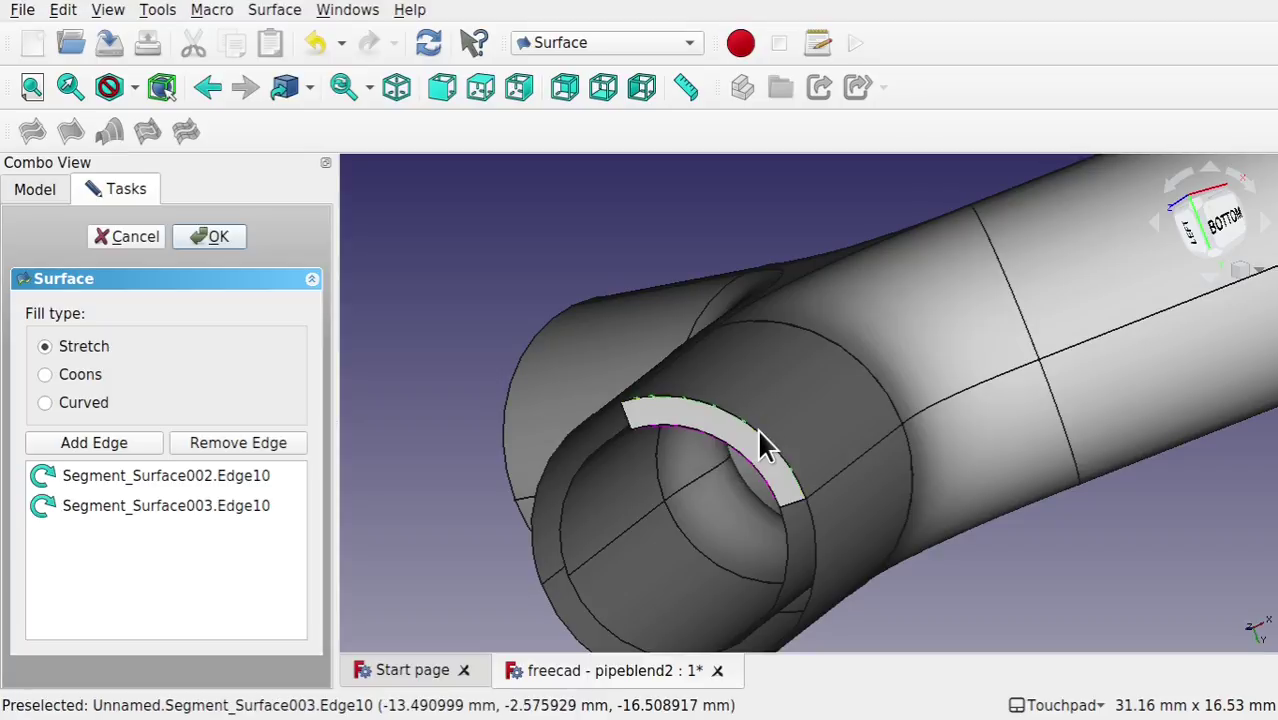
pyautogui.click(568, 472)
pyautogui.click(556, 468)
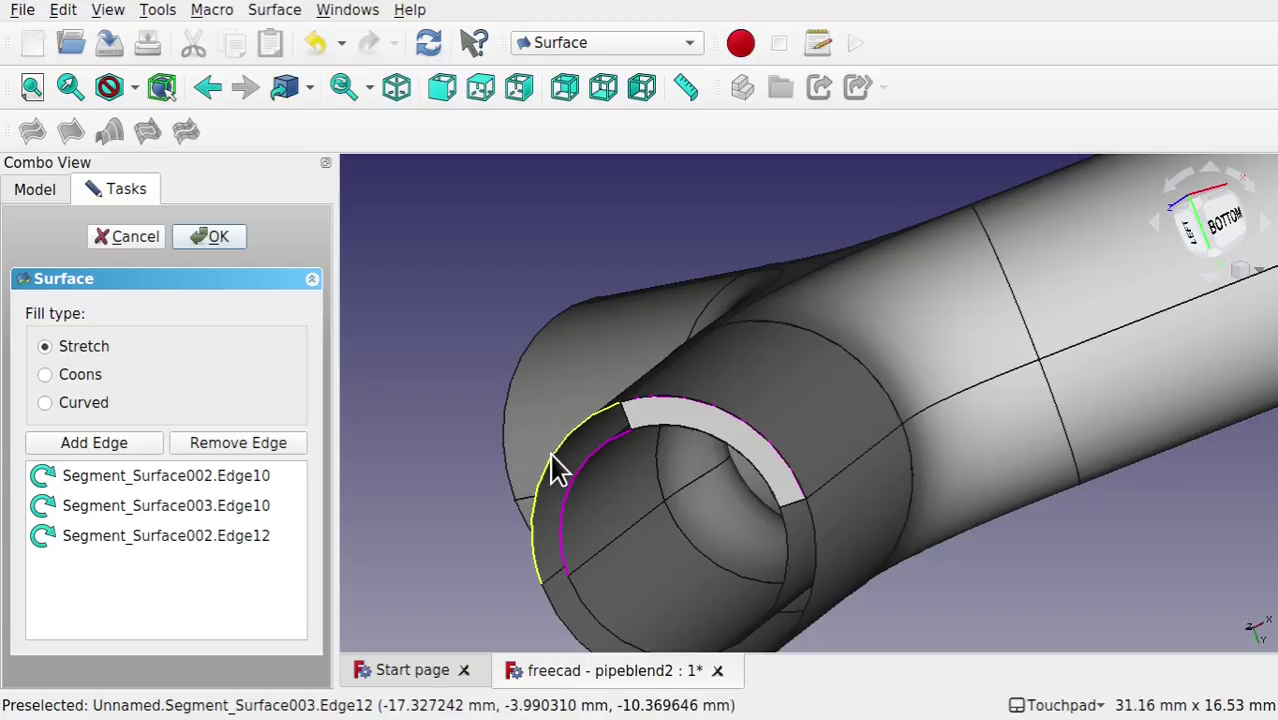
pyautogui.click(208, 564)
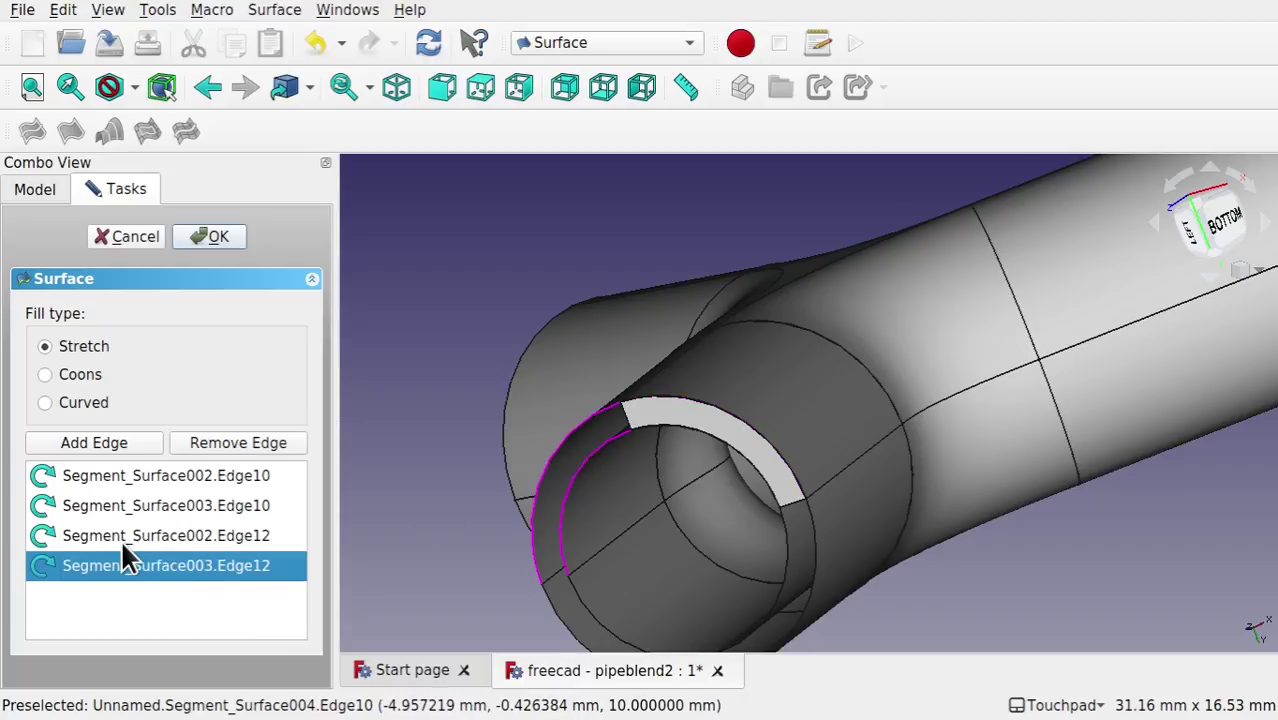
pyautogui.click(575, 472)
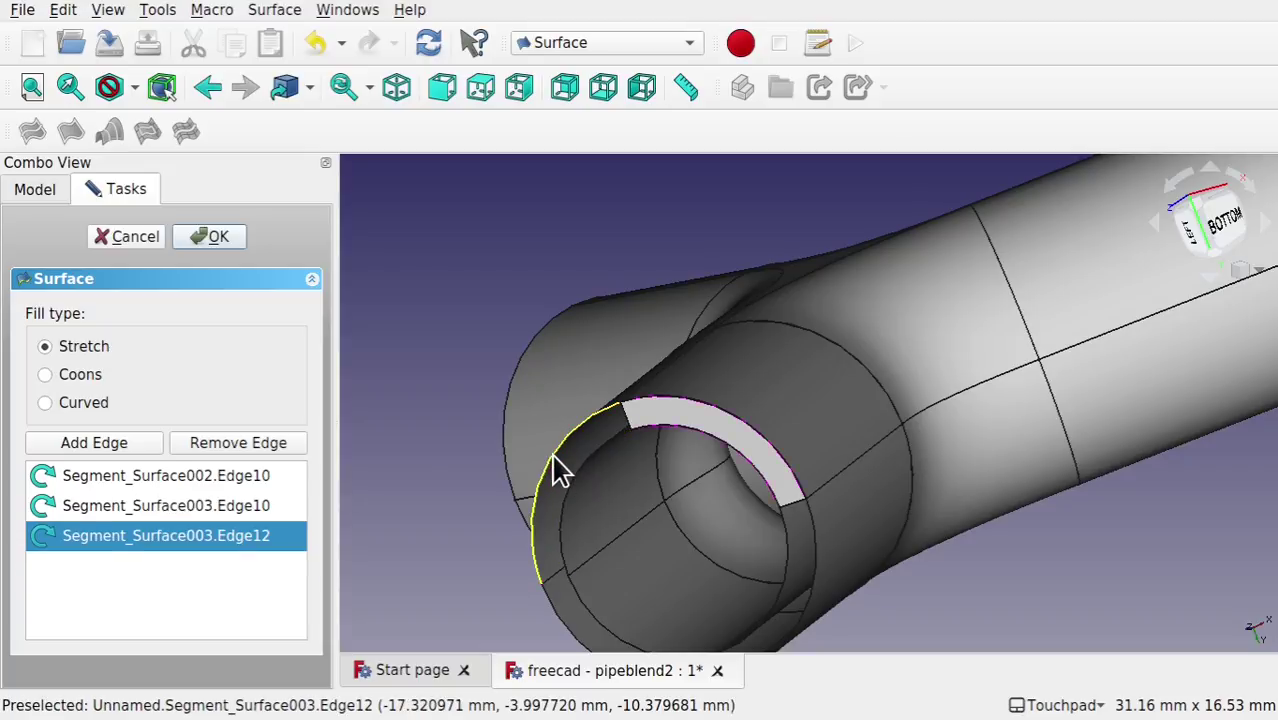
pyautogui.click(552, 455)
pyautogui.click(212, 236)
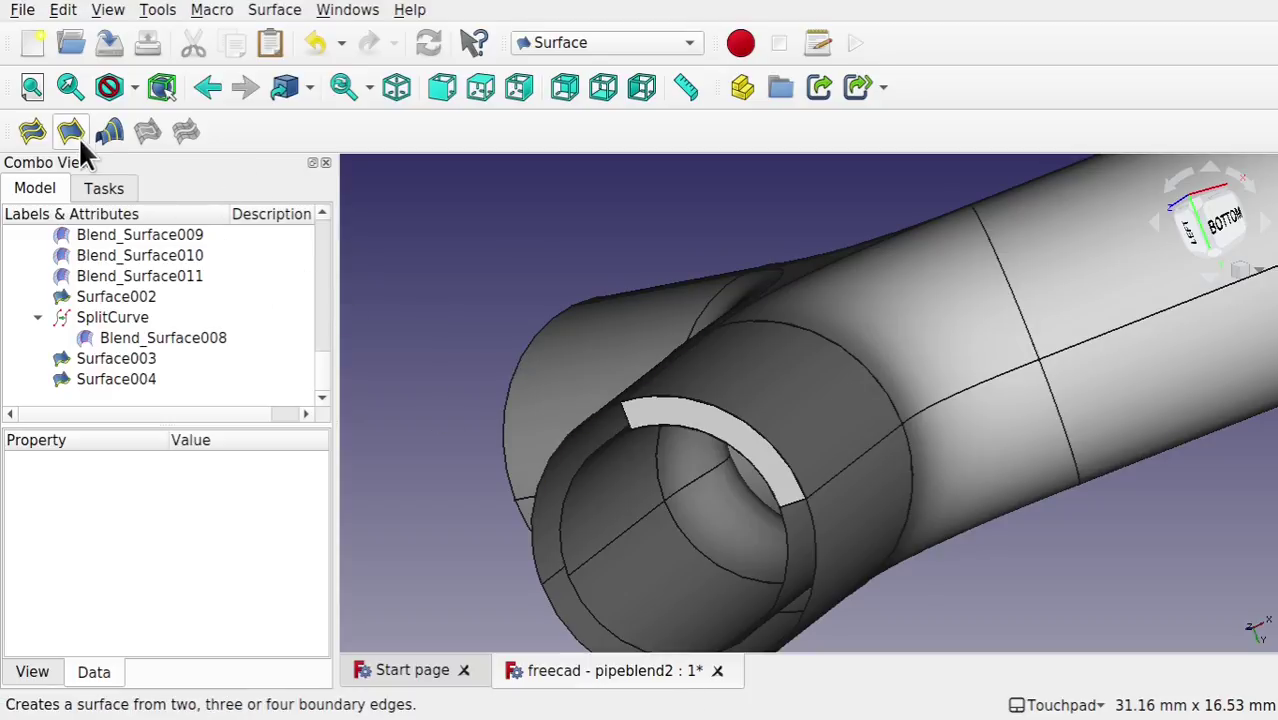
pyautogui.click(70, 134)
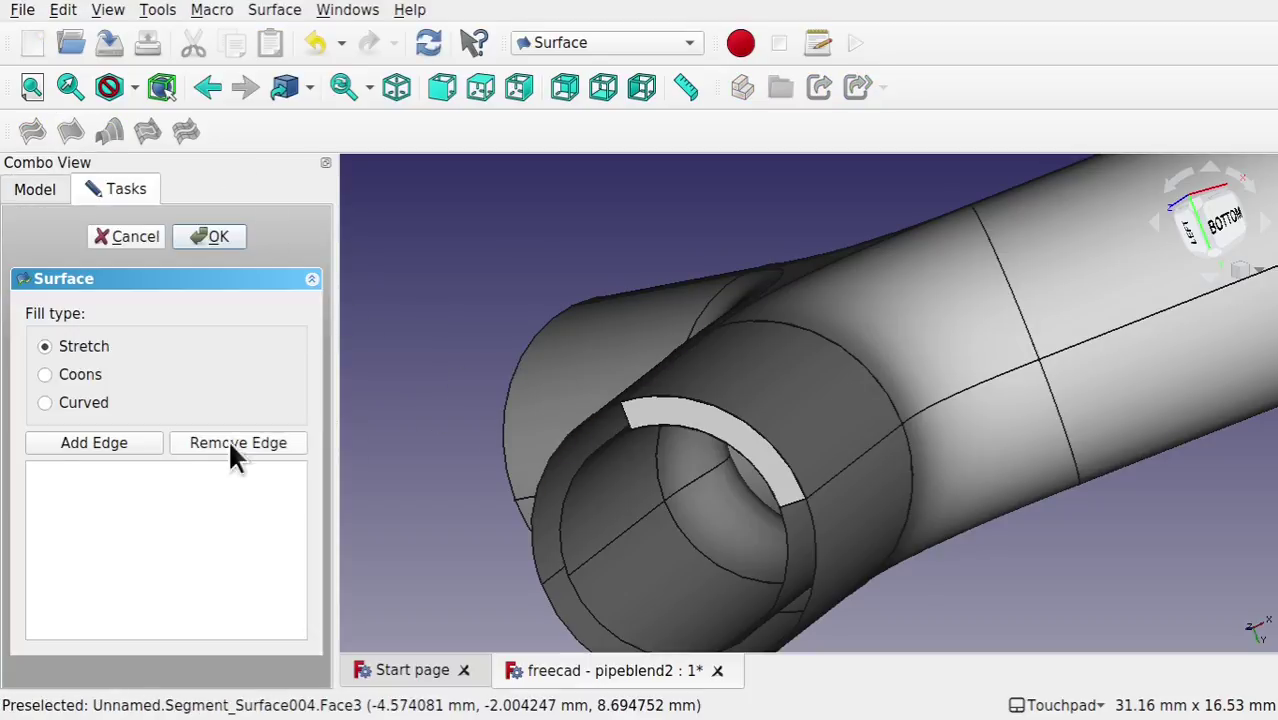
# Step: Create Surface005 between Edge12 of Segment_Surface003 and Segment_Surface002
pyautogui.click(538, 476)
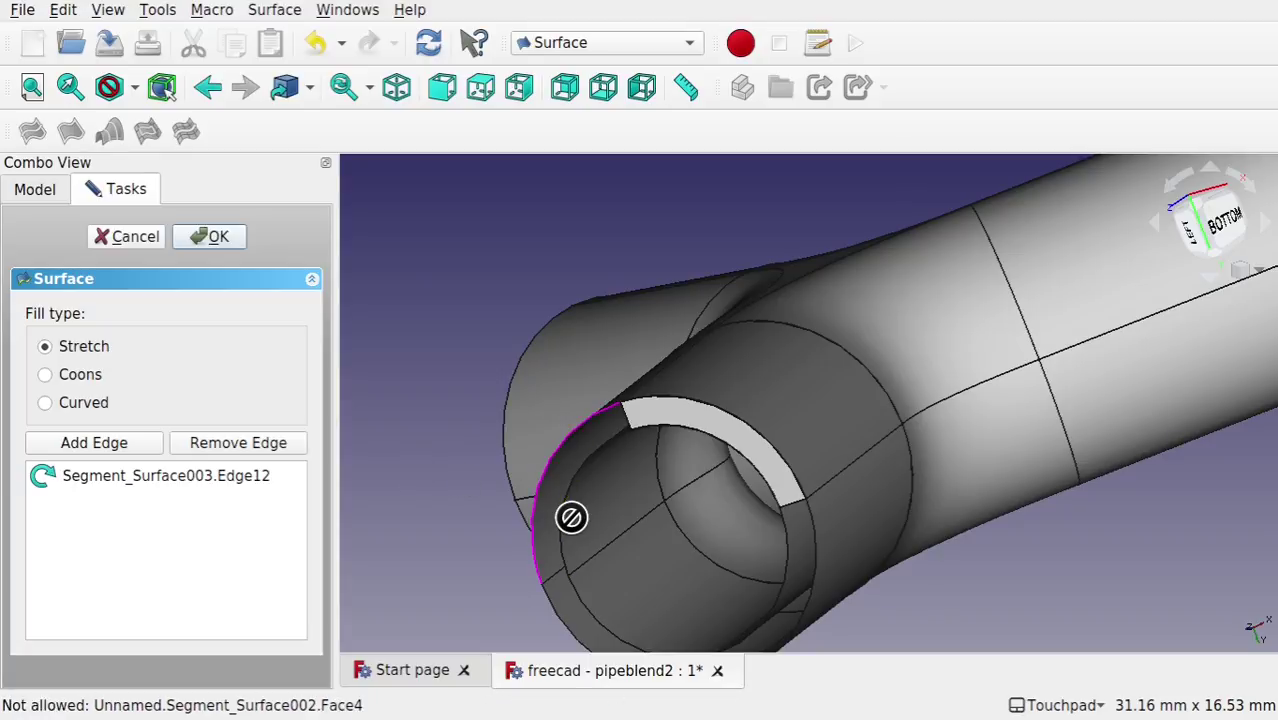
pyautogui.click(562, 512)
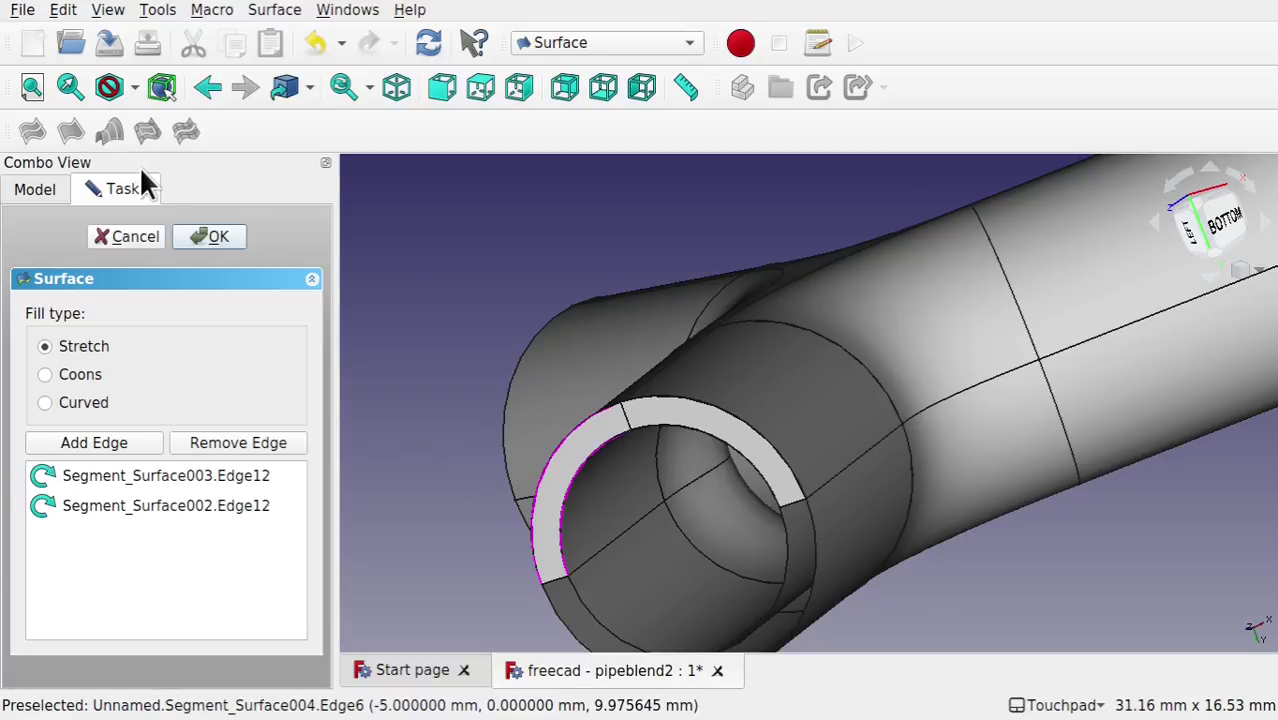
pyautogui.click(213, 237)
pyautogui.keyDown('alt'); pyautogui.moveTo(539, 415); pyautogui.dragTo(632, 379); pyautogui.keyUp('alt')
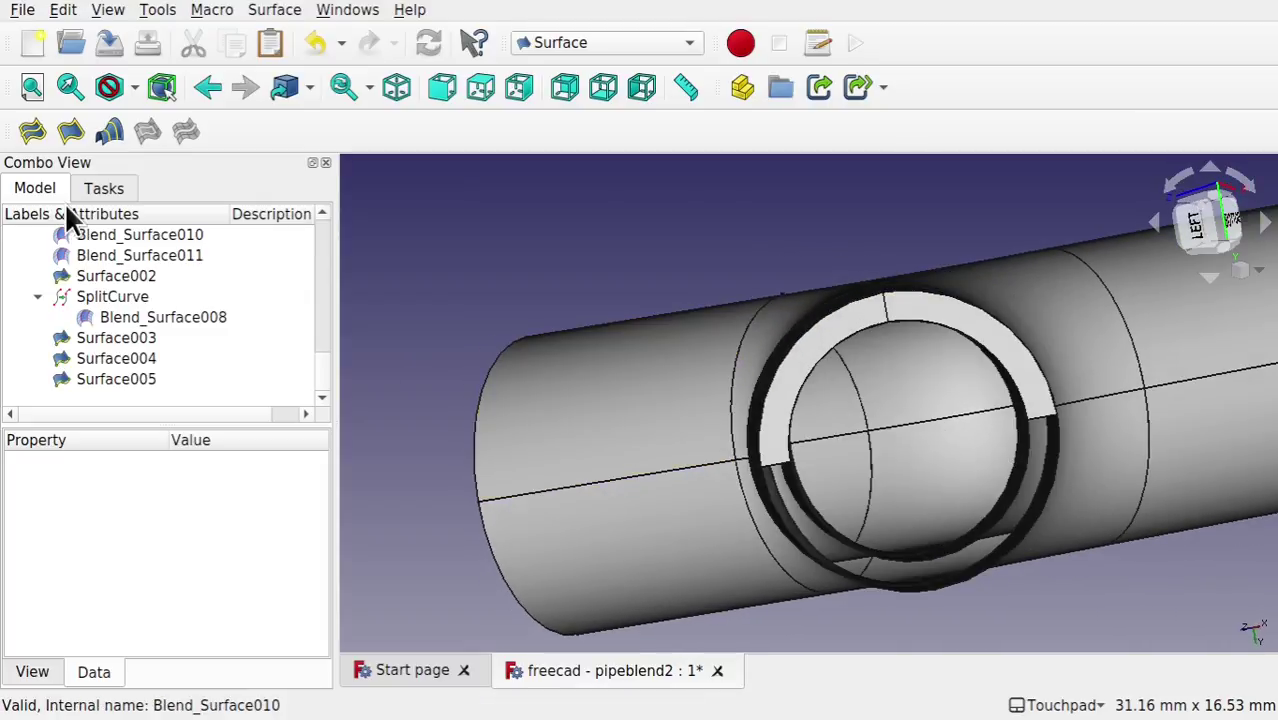
# Step: Fill the lower rim gap with Surface006 from both Edge4 arcs
pyautogui.click(70, 131)
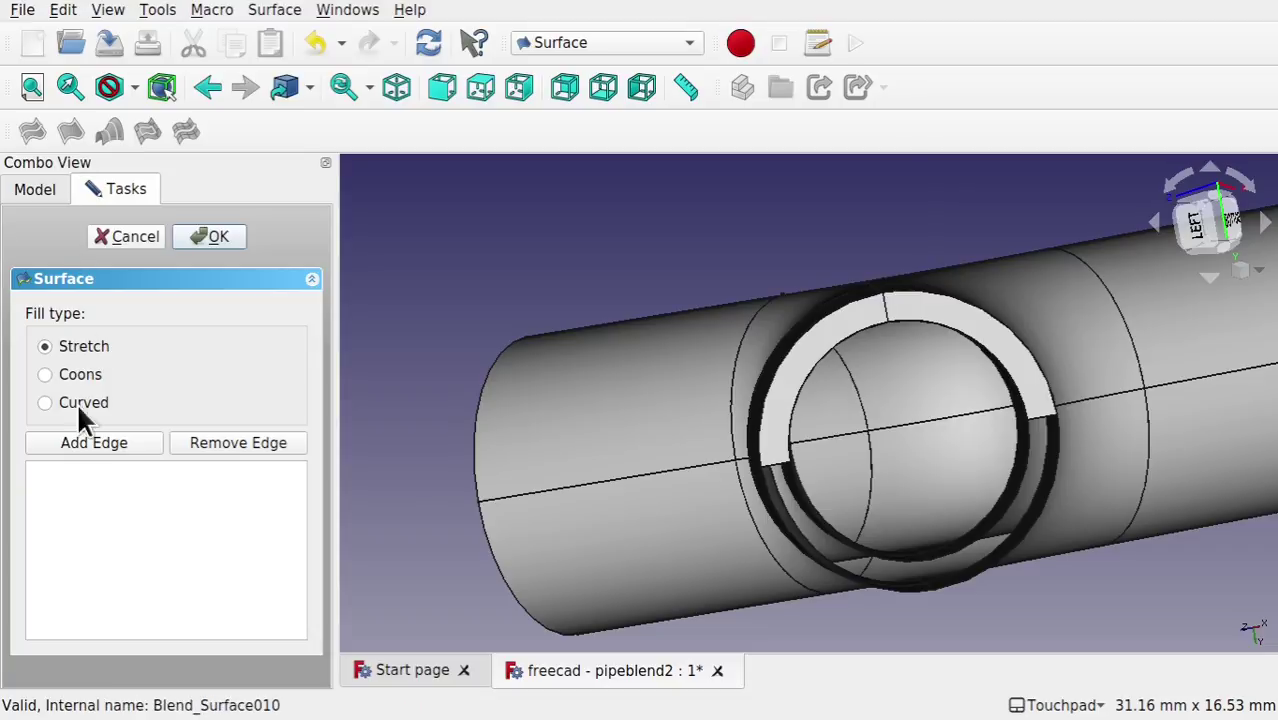
pyautogui.click(78, 445)
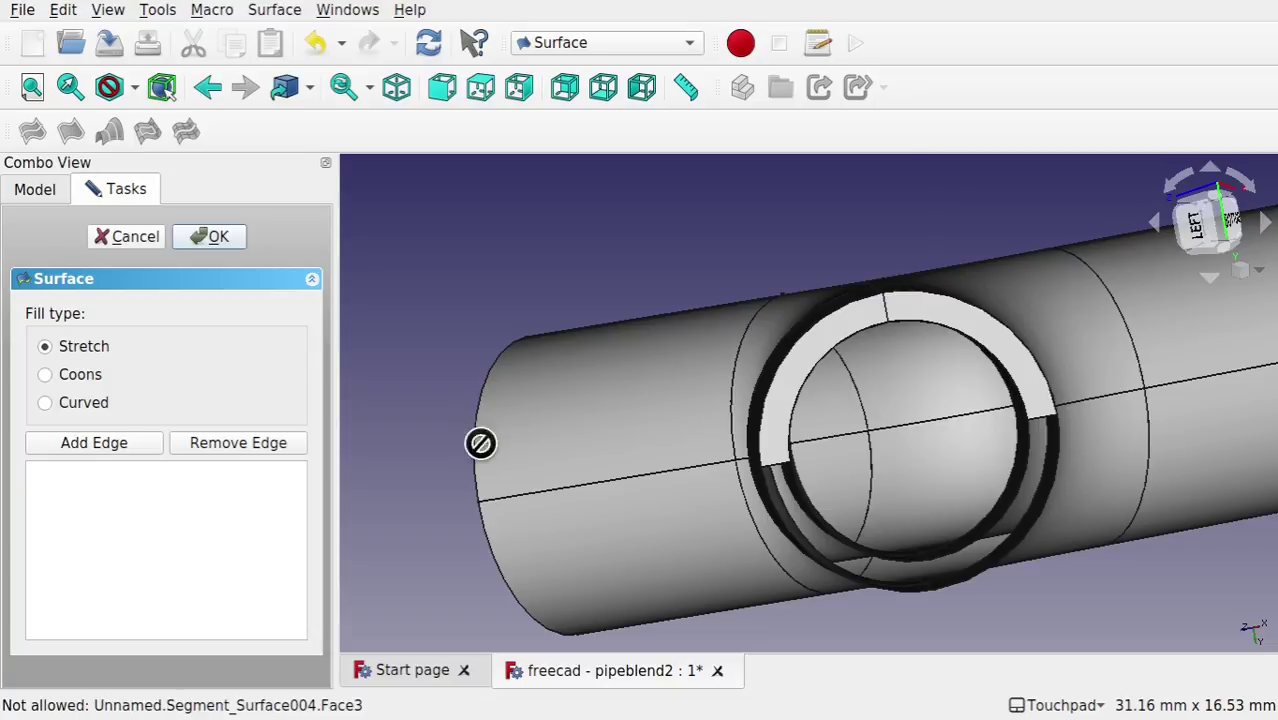
pyautogui.click(799, 556)
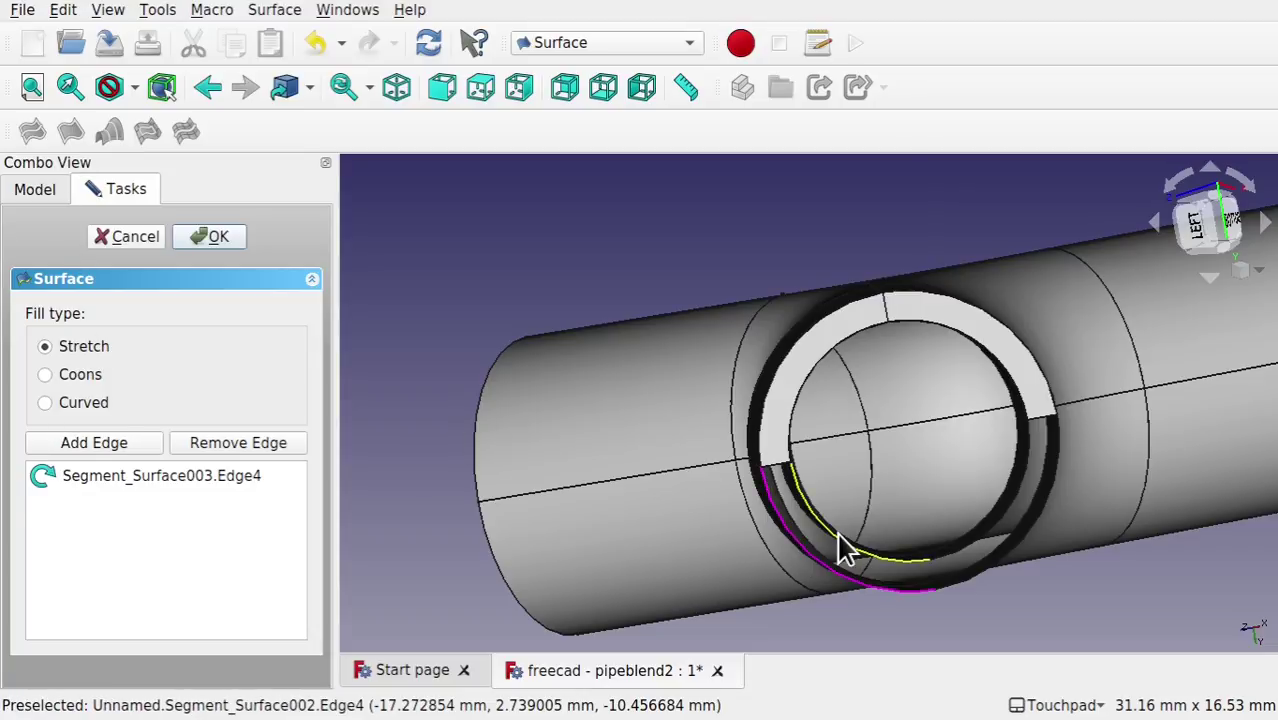
pyautogui.click(843, 548)
pyautogui.click(211, 236)
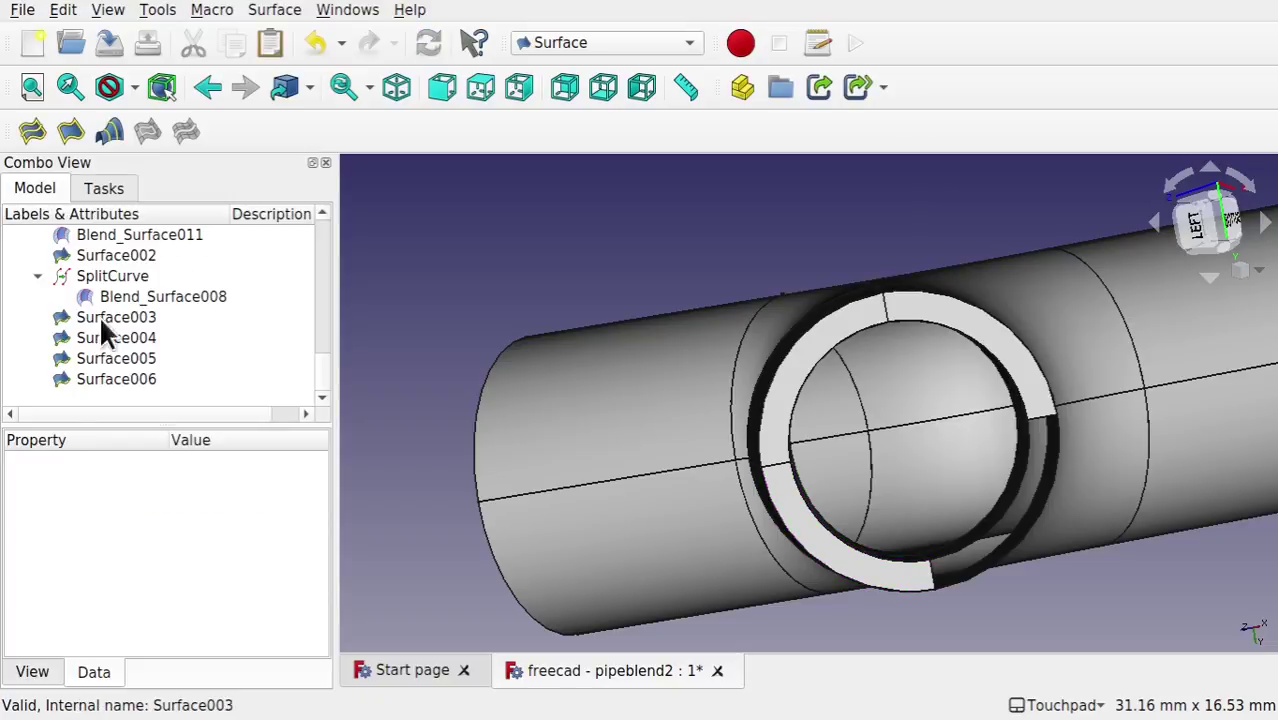
# Step: Fill the right rim gap with Surface007 from both Edge7 arcs
pyautogui.click(70, 131)
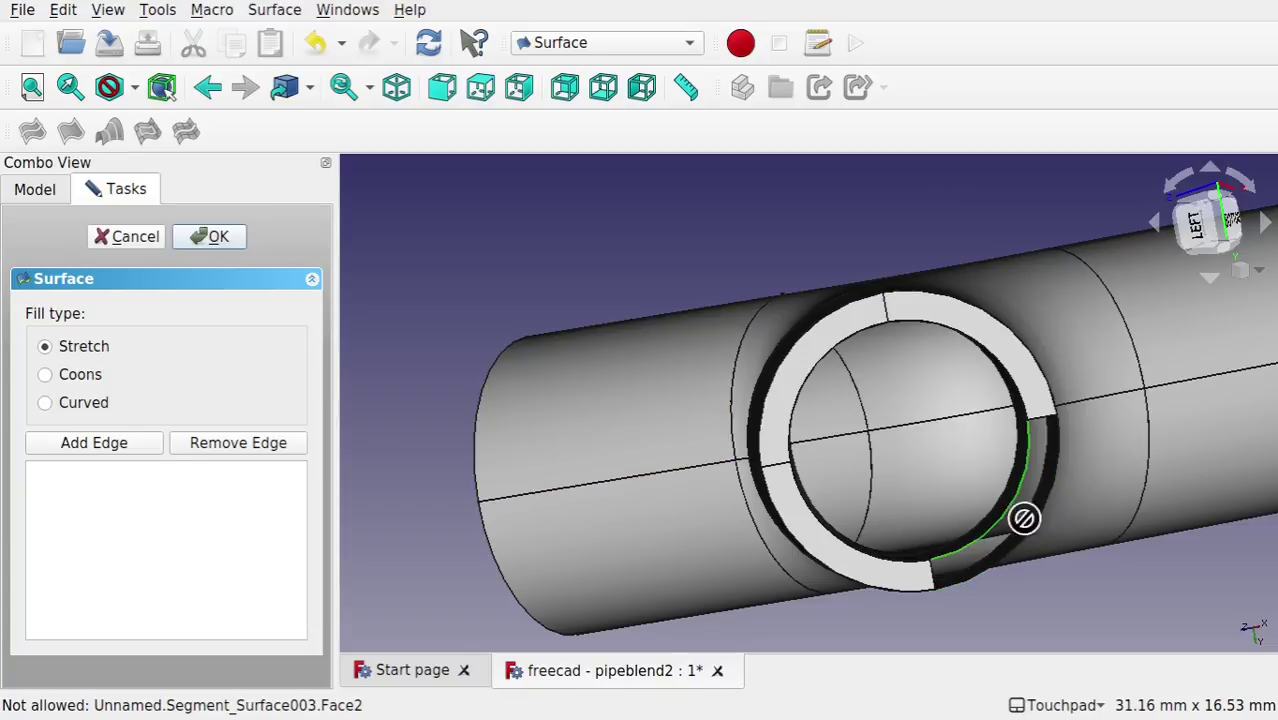
pyautogui.click(1012, 548)
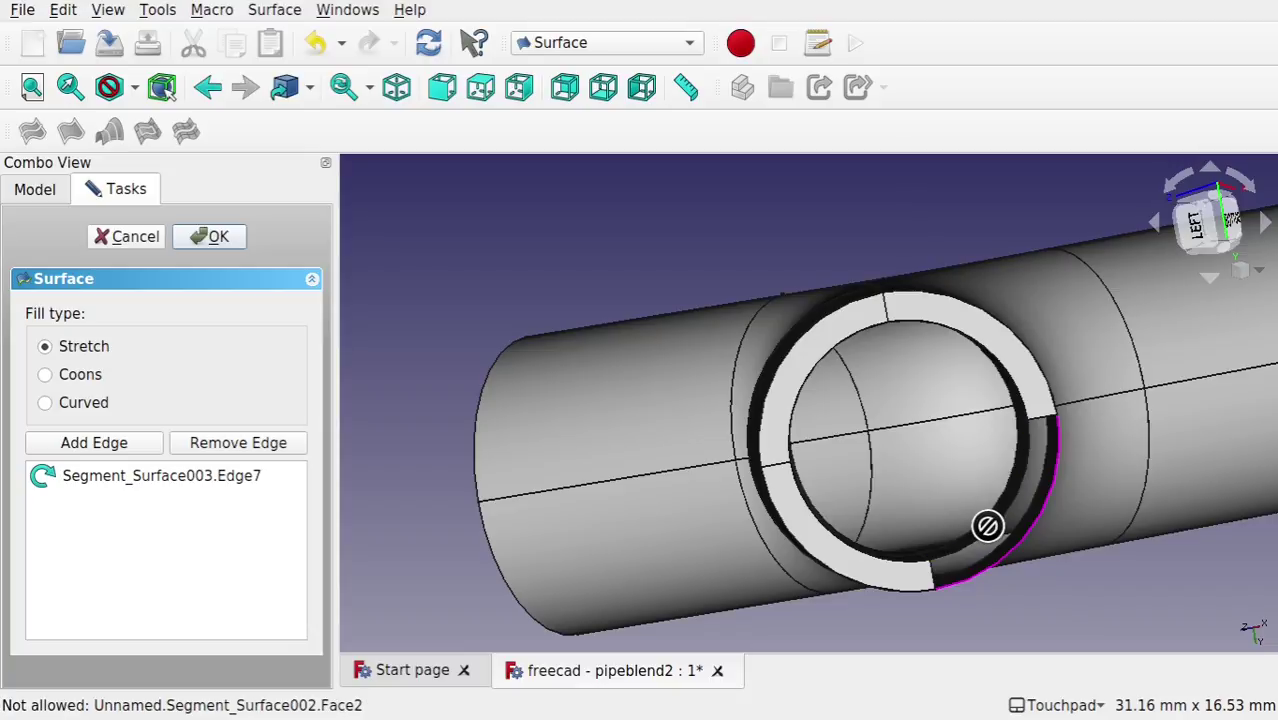
pyautogui.click(990, 540)
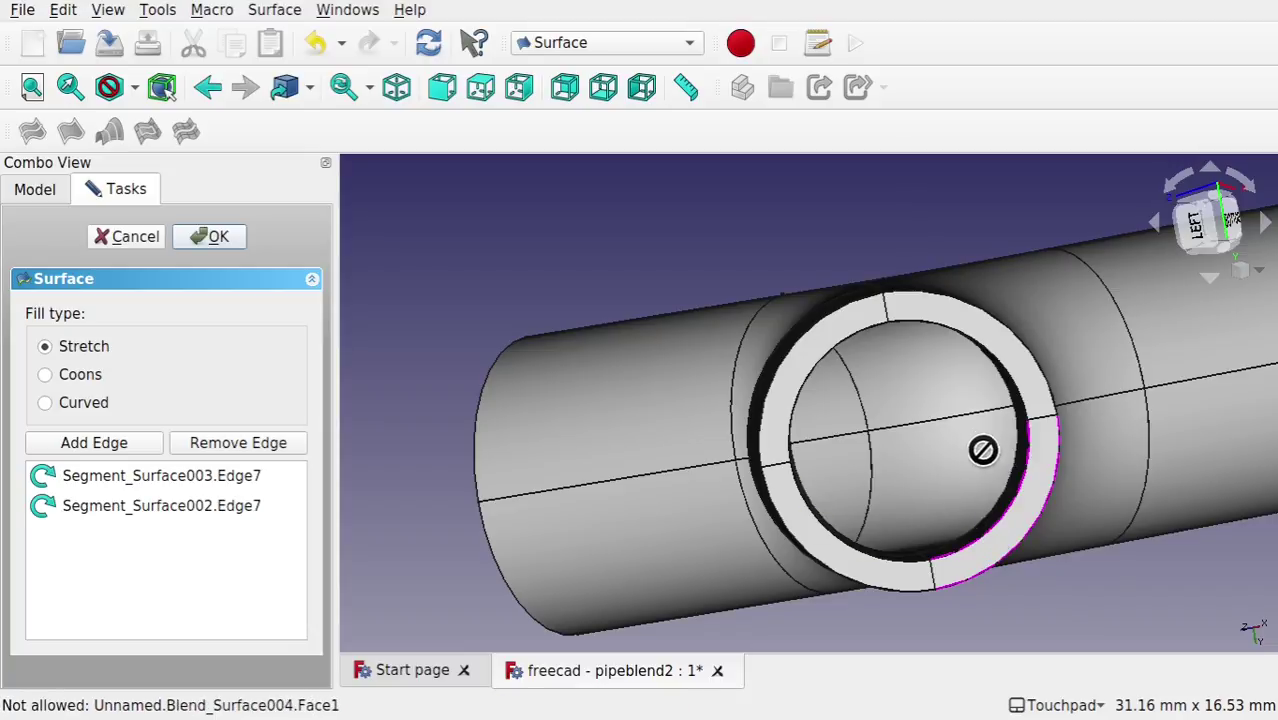
pyautogui.moveTo(983, 450); pyautogui.dragTo(950, 440, button='middle')
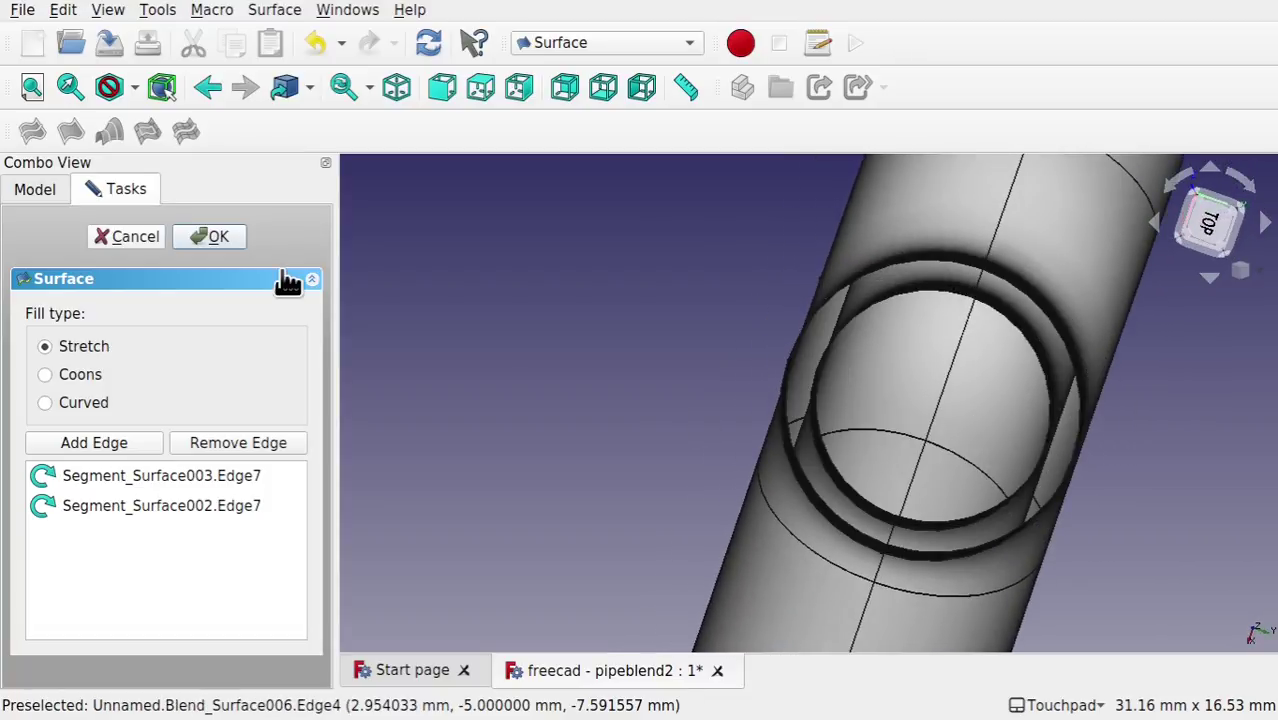
pyautogui.click(233, 237)
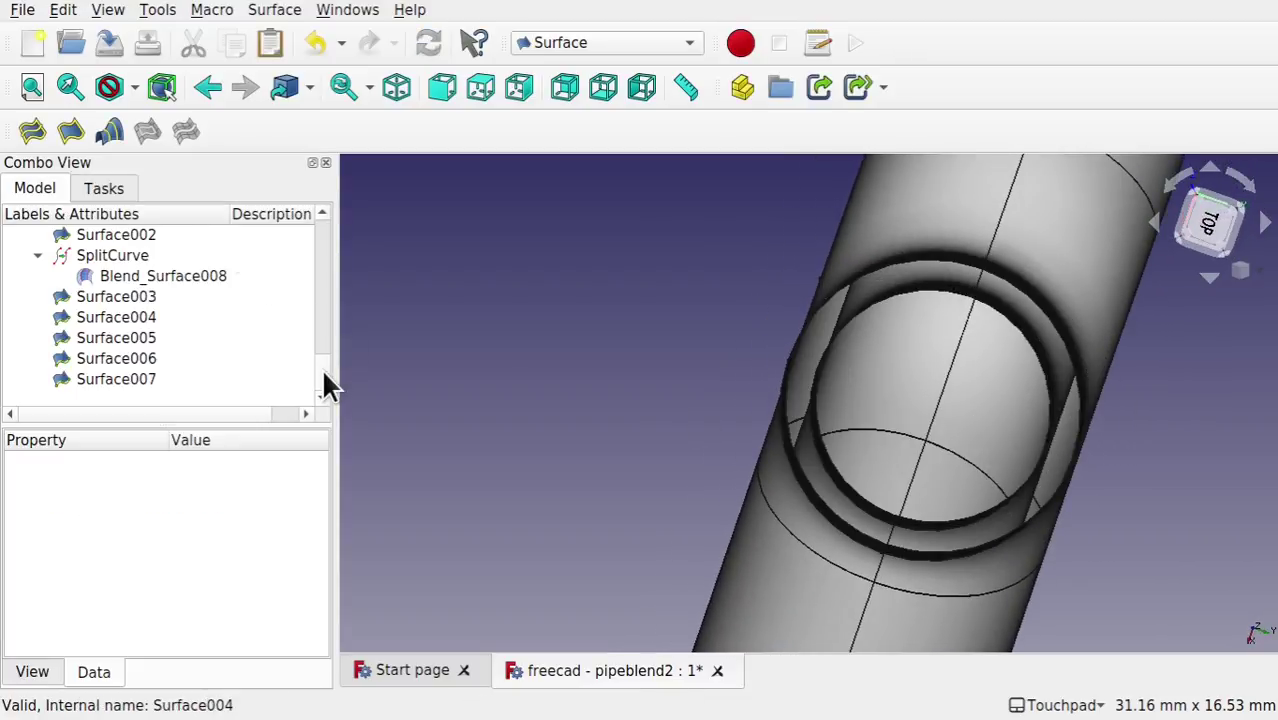
# Step: Select the Tube, then switch to the Curves workbench with nothing selected
pyautogui.scroll(8, 313, 288)
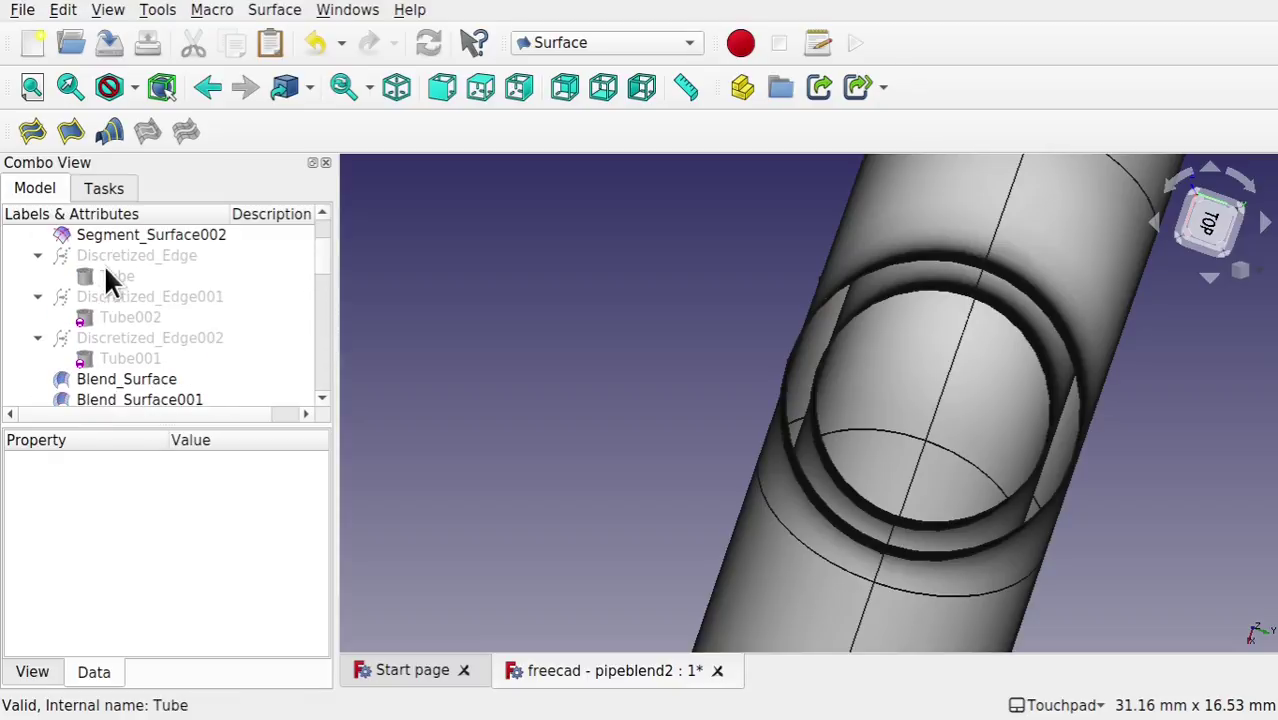
pyautogui.click(108, 278)
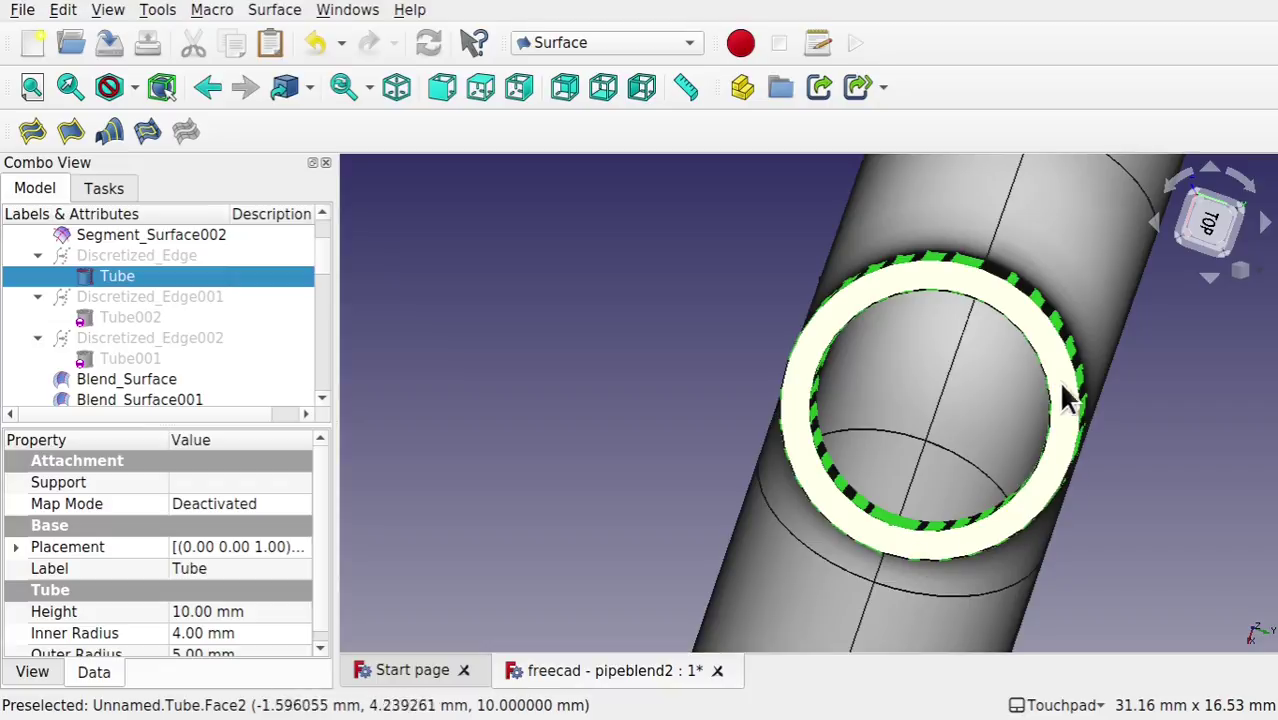
pyautogui.moveTo(897, 268); pyautogui.dragTo(836, 277)
pyautogui.click(645, 45)
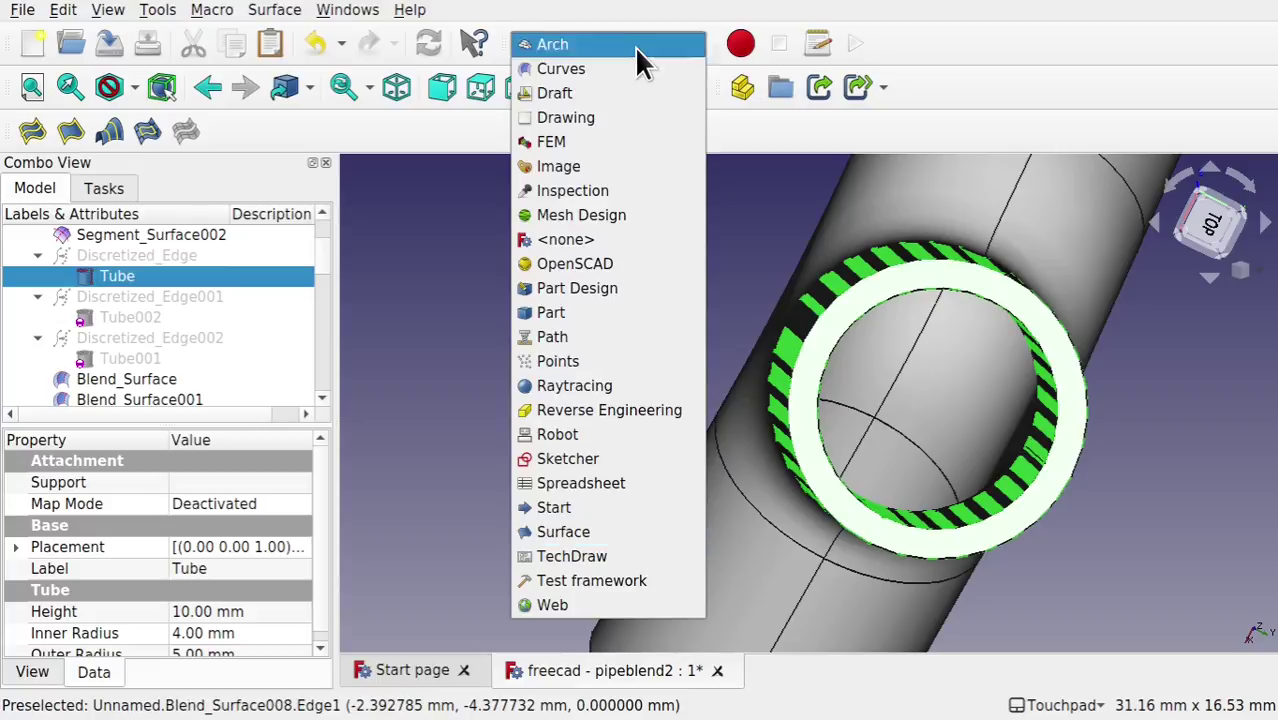
pyautogui.click(640, 68)
pyautogui.click(622, 285)
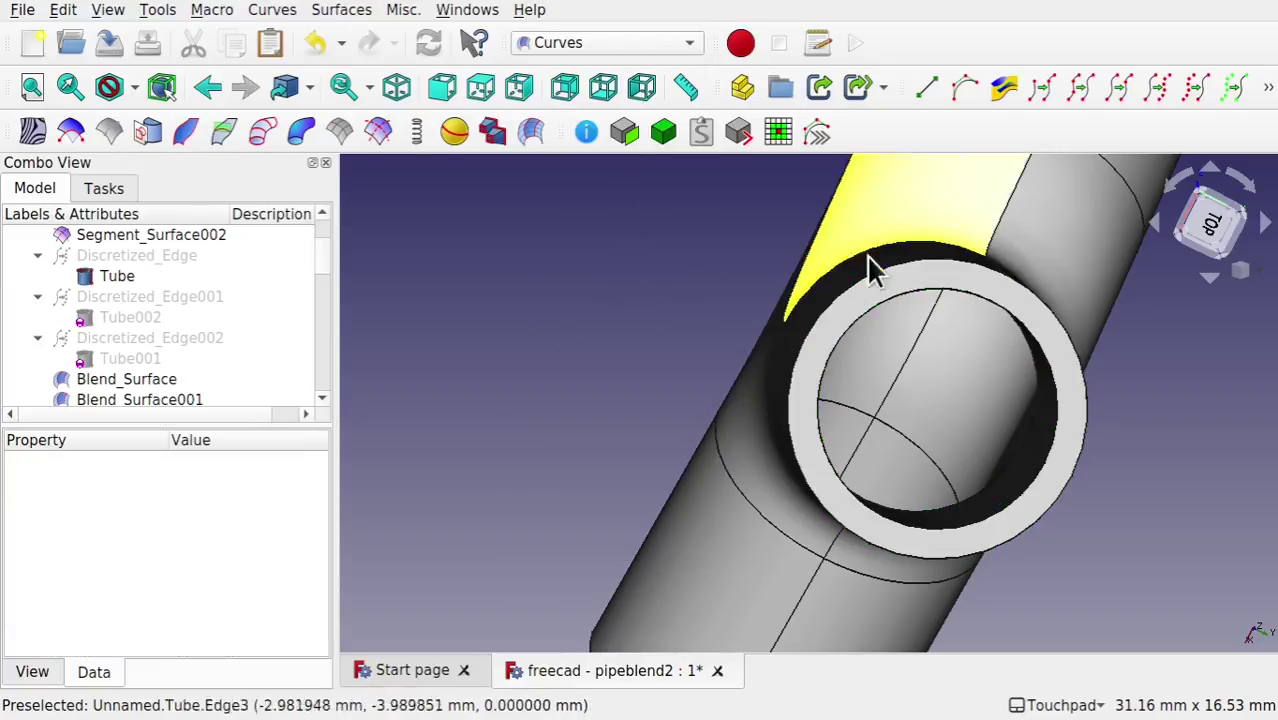
# Step: Extract the ring face at Tube's open end as a separate Tube_Face2 object
pyautogui.click(922, 290)
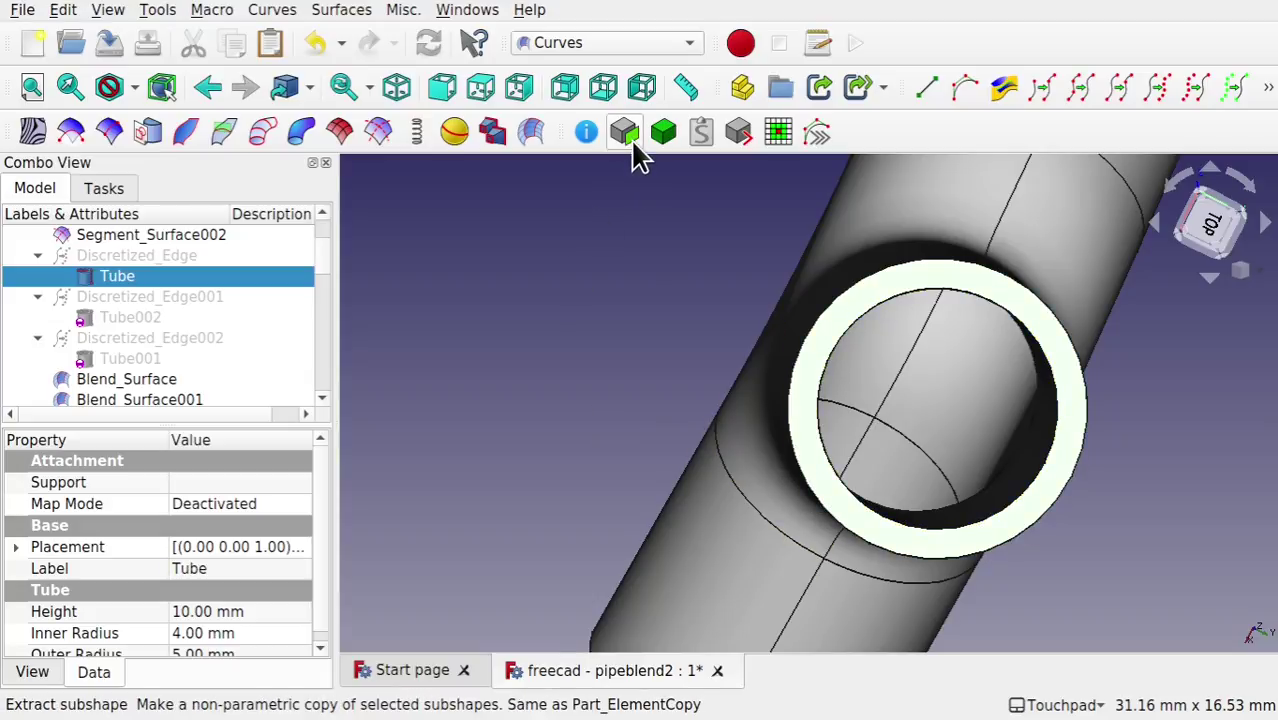
pyautogui.click(626, 136)
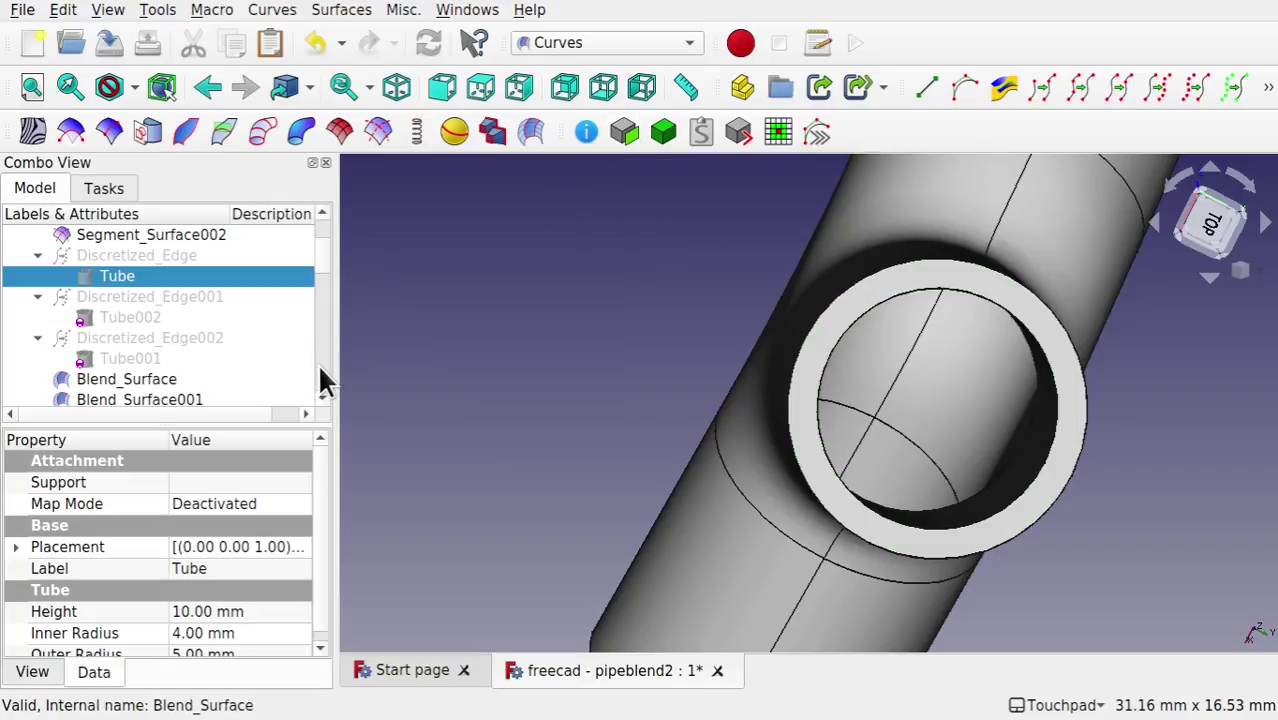
pyautogui.scroll(-3, 320, 380)
pyautogui.scroll(-3, 321, 371)
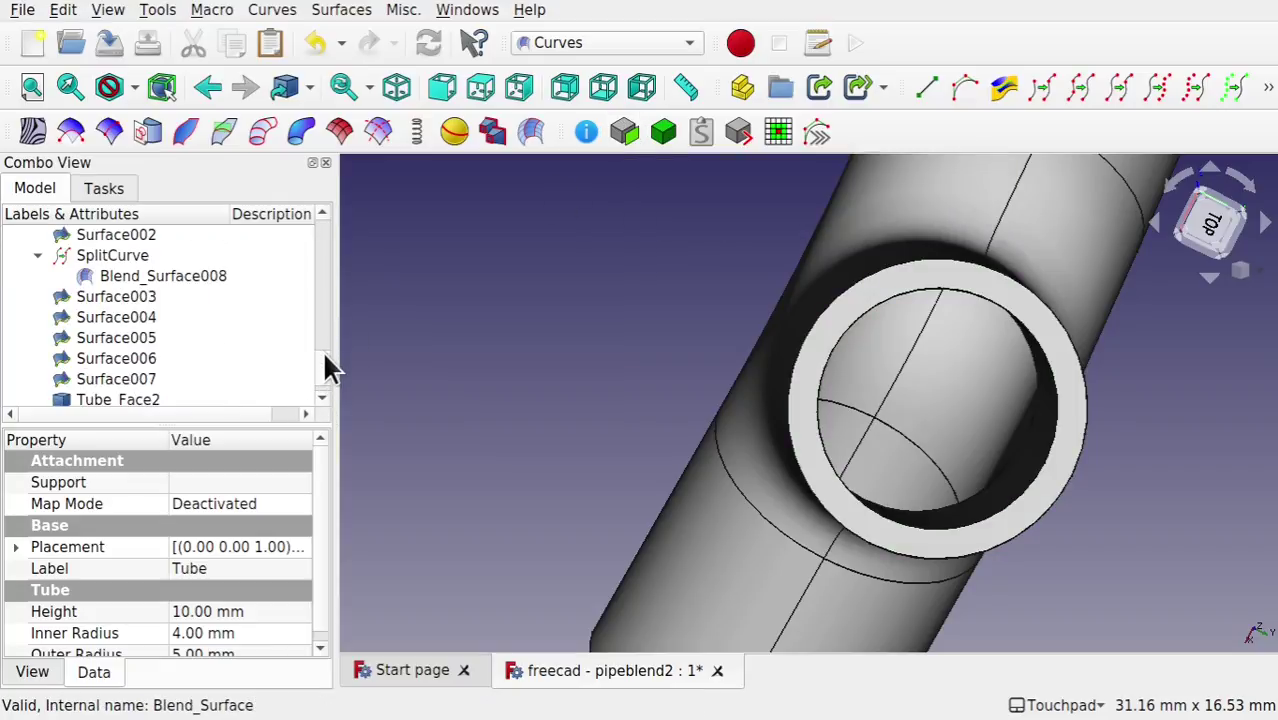
pyautogui.scroll(-1, 322, 352)
# Step: Check Tube_Face2 by hiding and reshowing it, then orbit to a side view of the tube
pyautogui.click(134, 380)
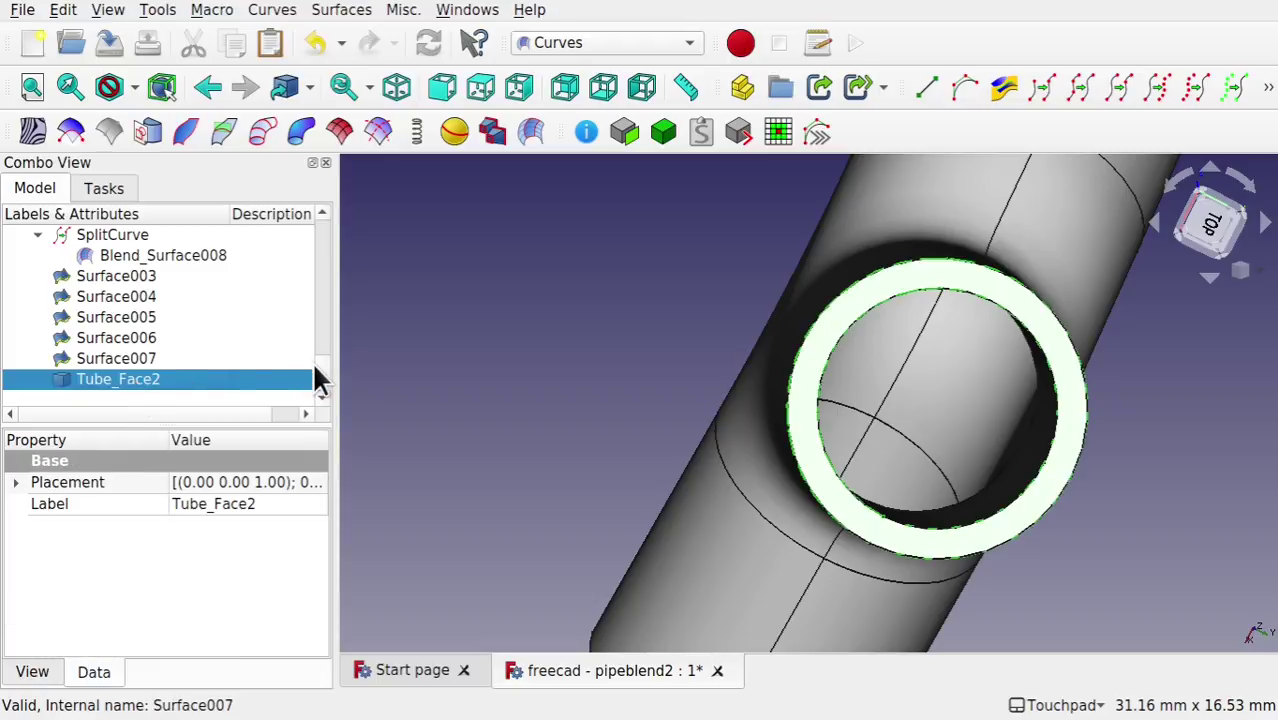
pyautogui.scroll(10, 316, 340)
pyautogui.moveTo(313, 240)
pyautogui.mouseDown()
pyautogui.moveTo(313, 378)
pyautogui.moveTo(318, 259)
pyautogui.mouseUp()
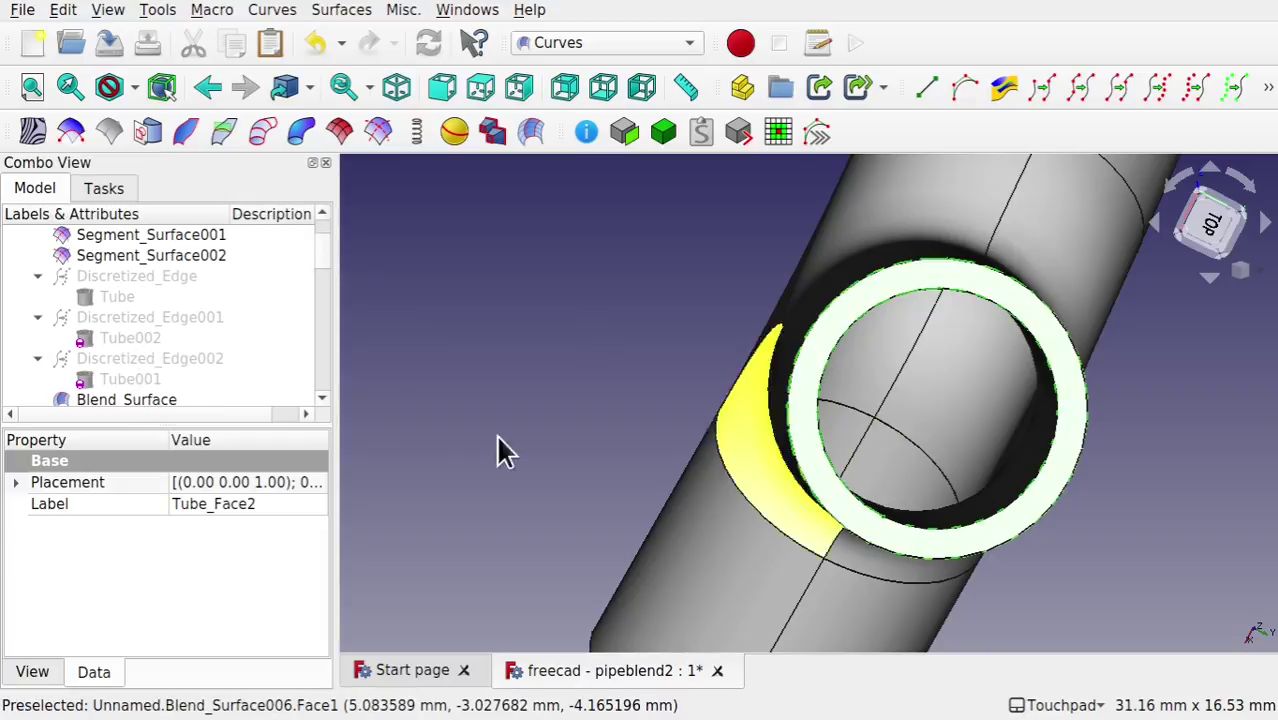
pyautogui.moveTo(322, 270); pyautogui.dragTo(322, 410)
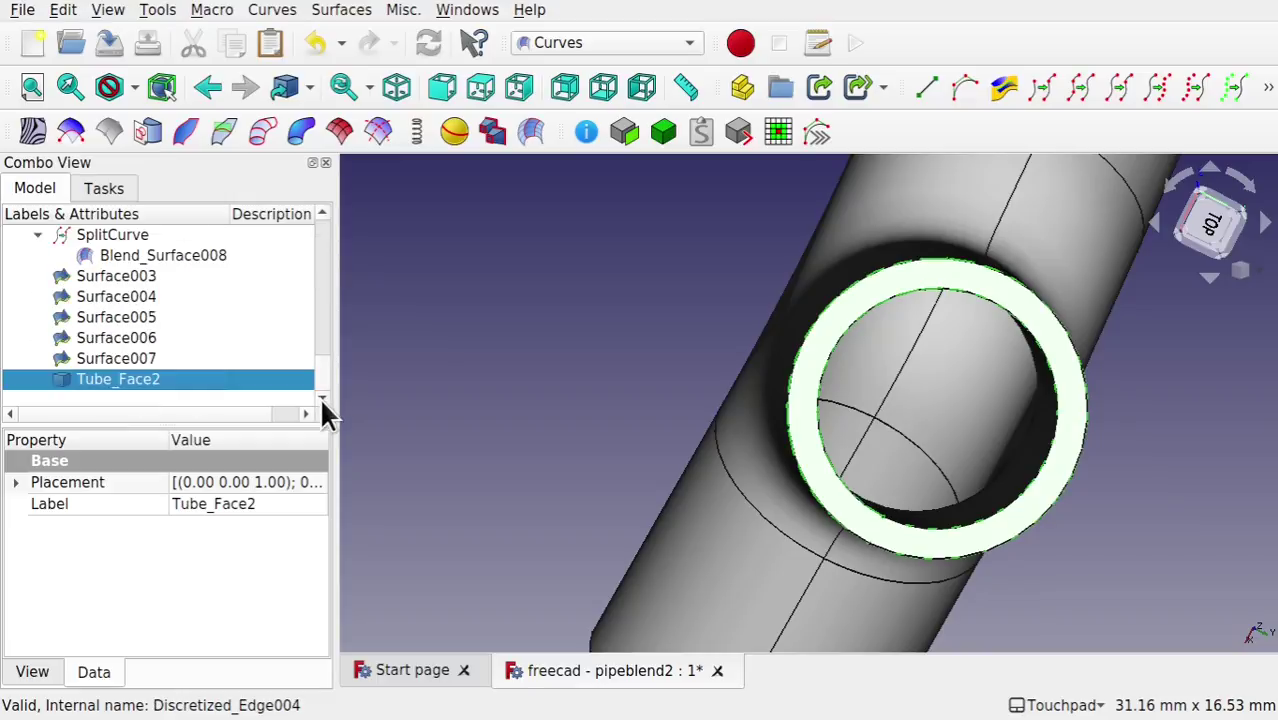
pyautogui.press('space')
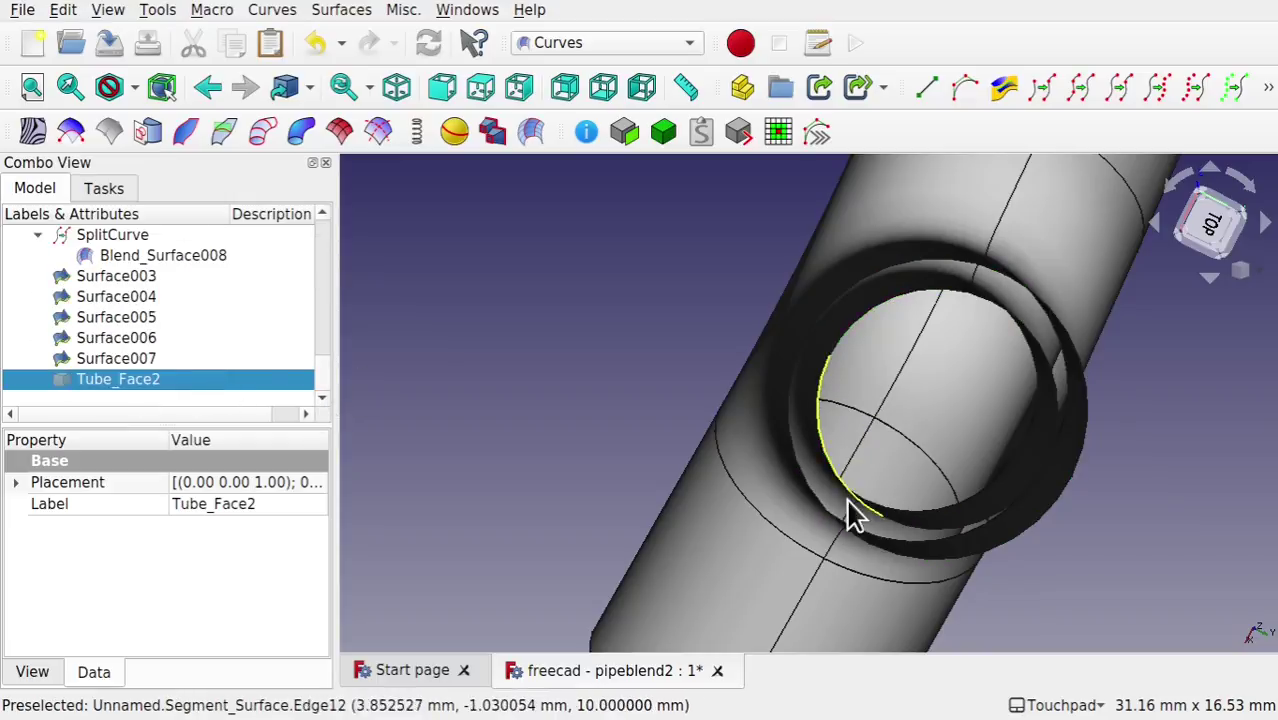
pyautogui.press('space')
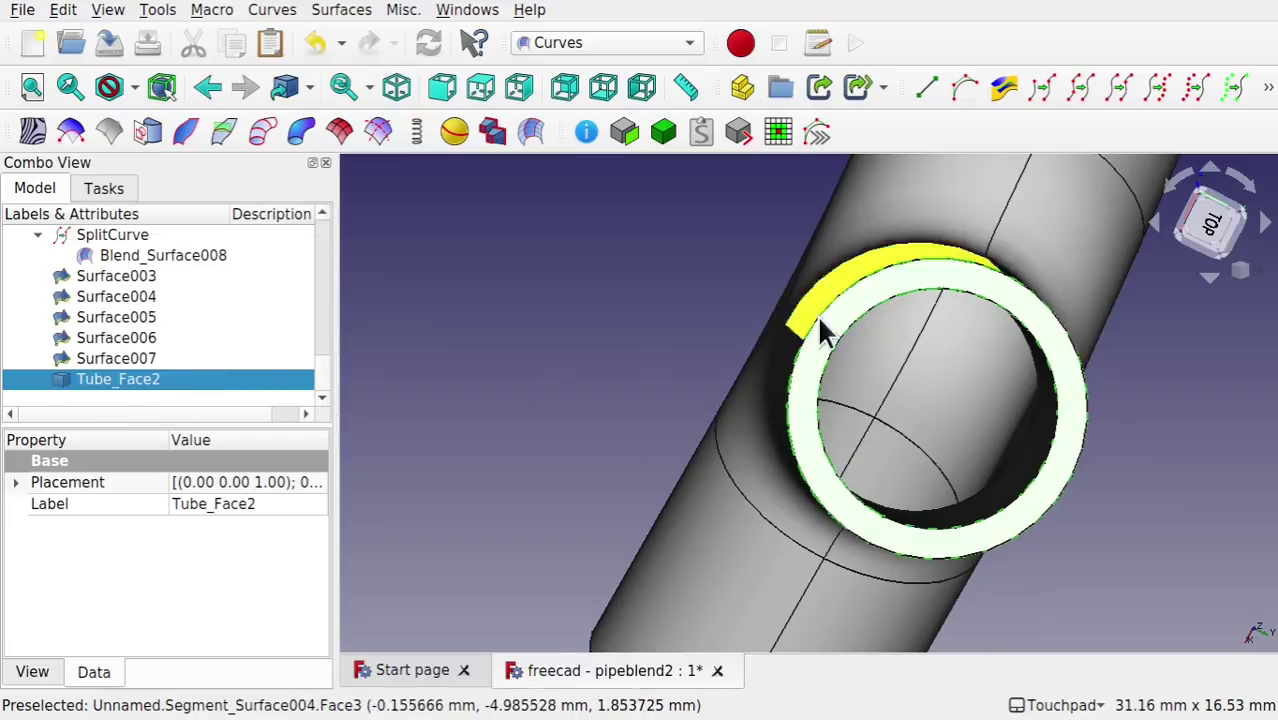
pyautogui.keyDown('alt'); pyautogui.moveTo(856, 342); pyautogui.dragTo(522, 320); pyautogui.keyUp('alt')
pyautogui.keyDown('alt'); pyautogui.moveTo(807, 434); pyautogui.dragTo(819, 408); pyautogui.keyUp('alt')
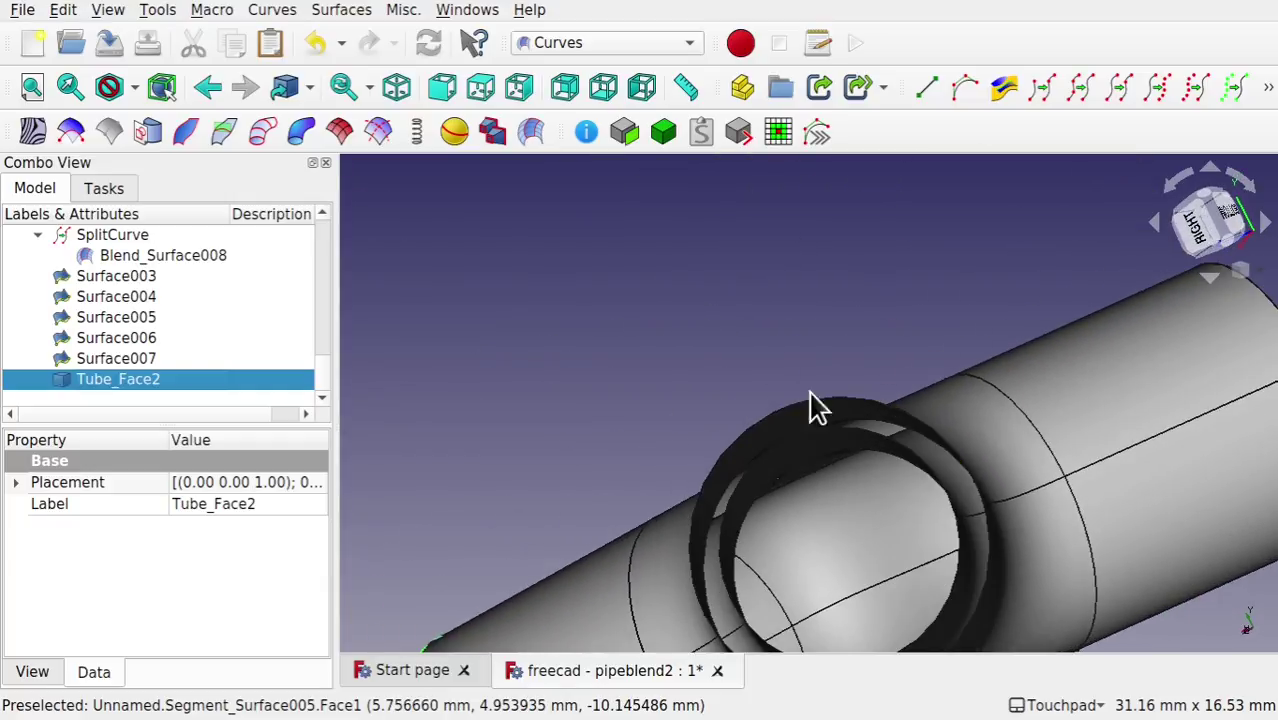
# Step: Inspect Tube, Tube002, Discretized_Edge002 and Tube001 in the tree, then clear the selection
pyautogui.scroll(10, 308, 290)
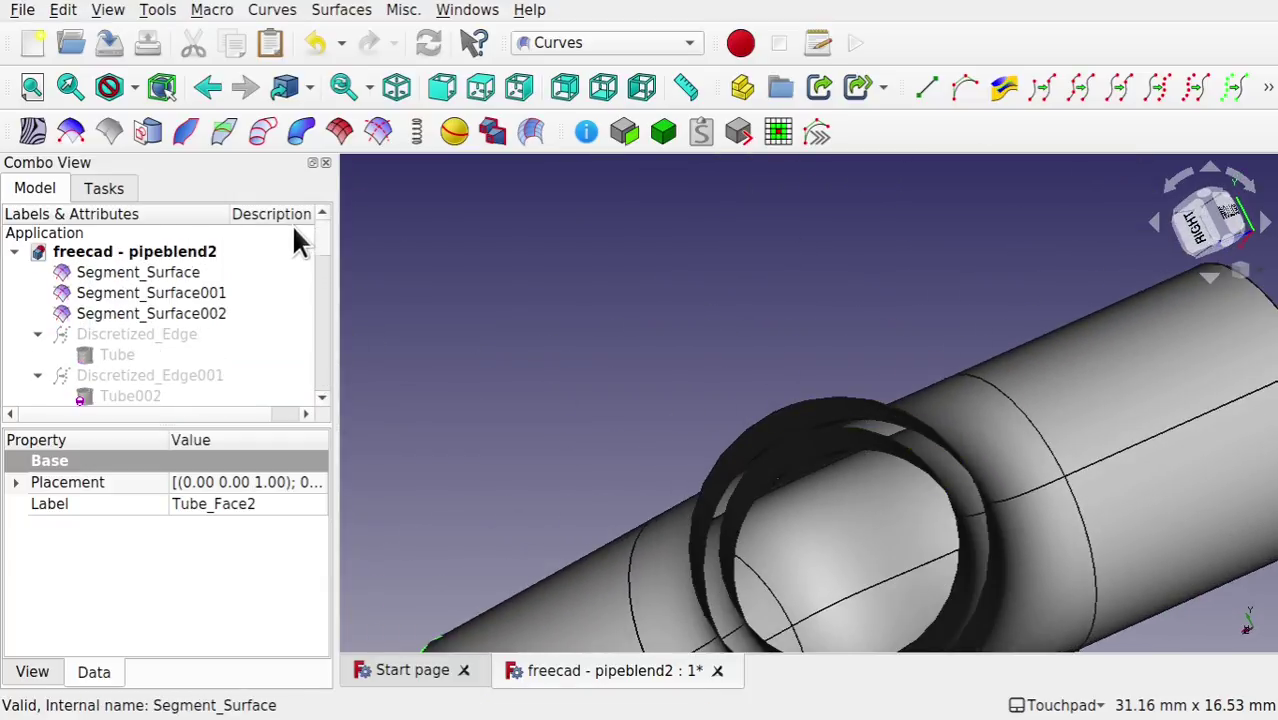
pyautogui.scroll(-1, 300, 250)
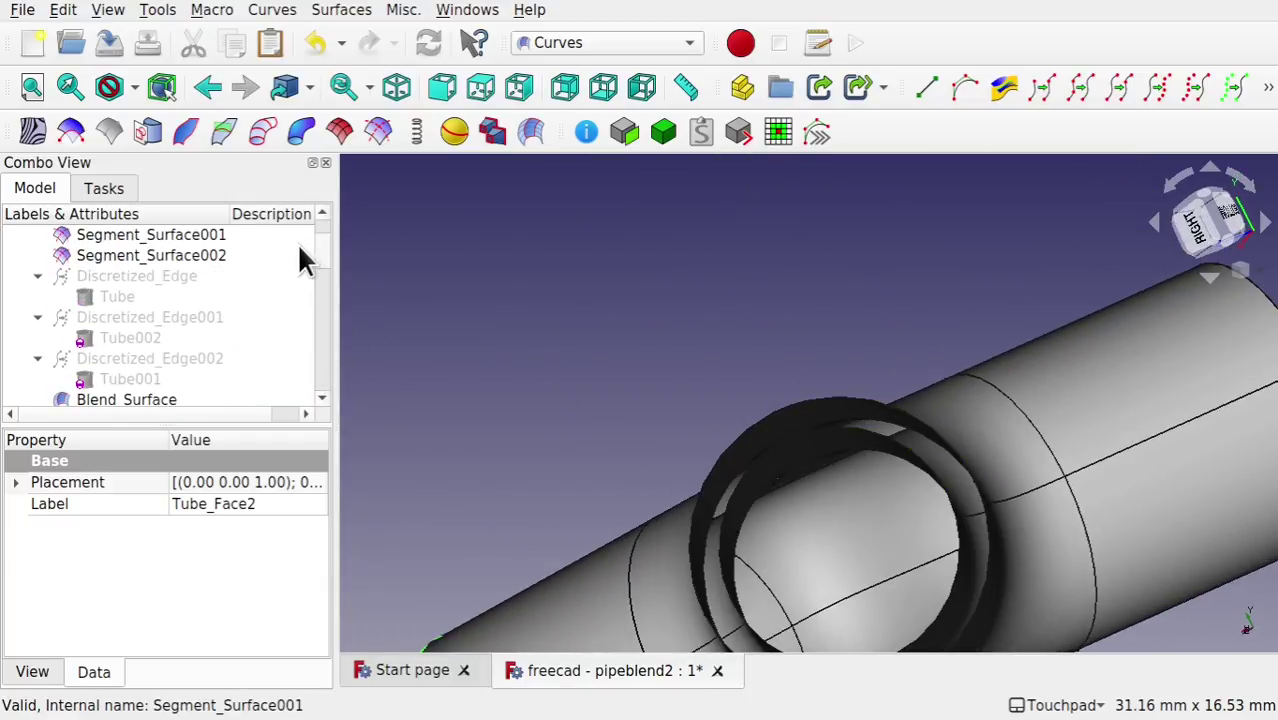
pyautogui.click(109, 293)
pyautogui.click(140, 338)
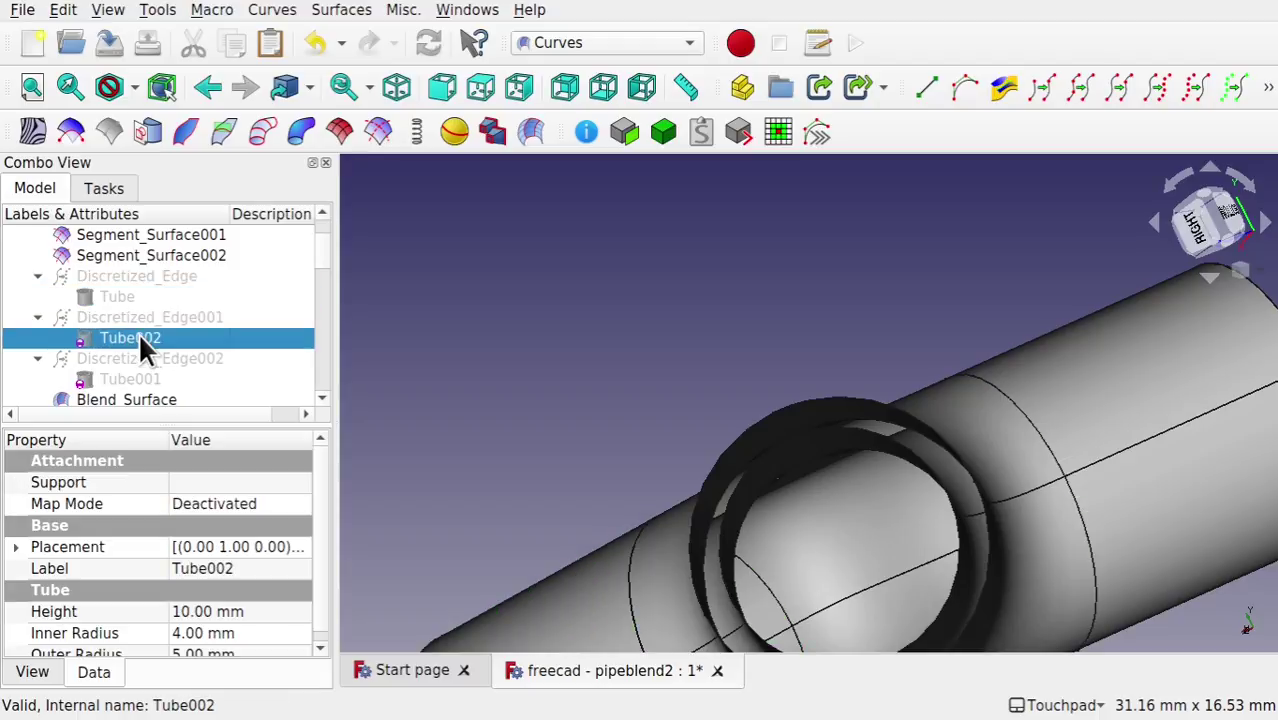
pyautogui.click(142, 362)
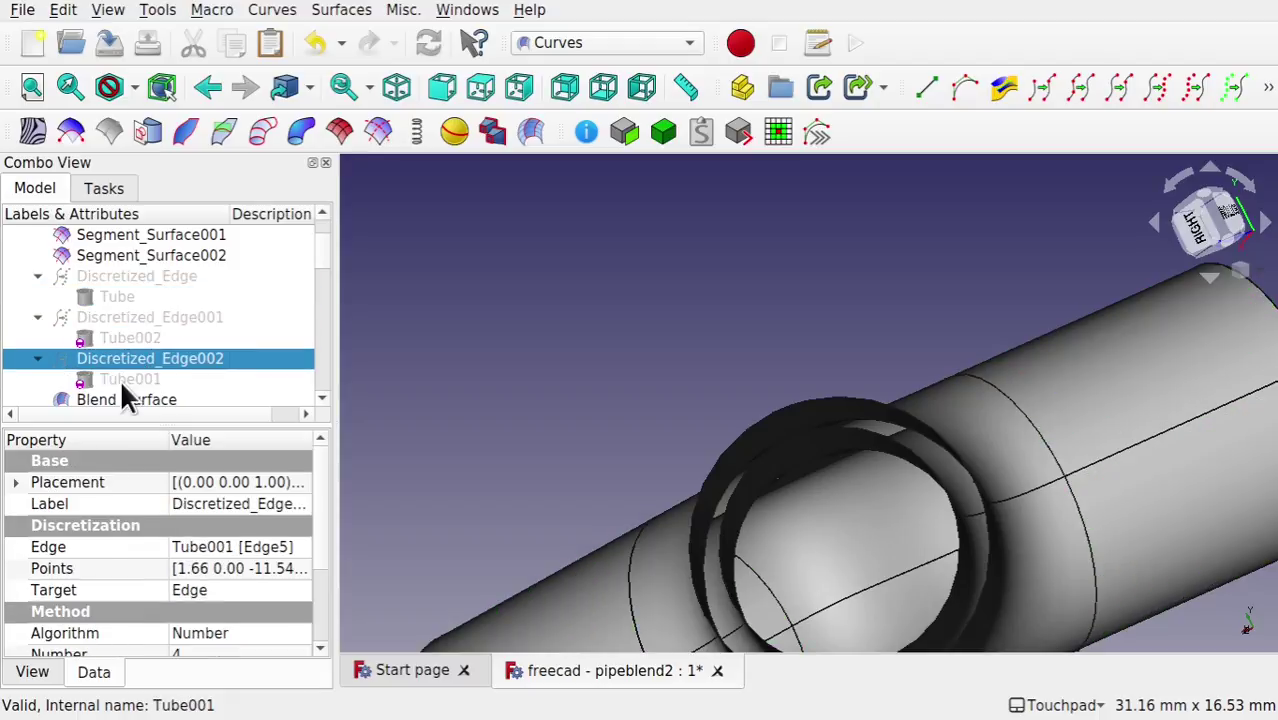
pyautogui.click(122, 379)
pyautogui.click(660, 378)
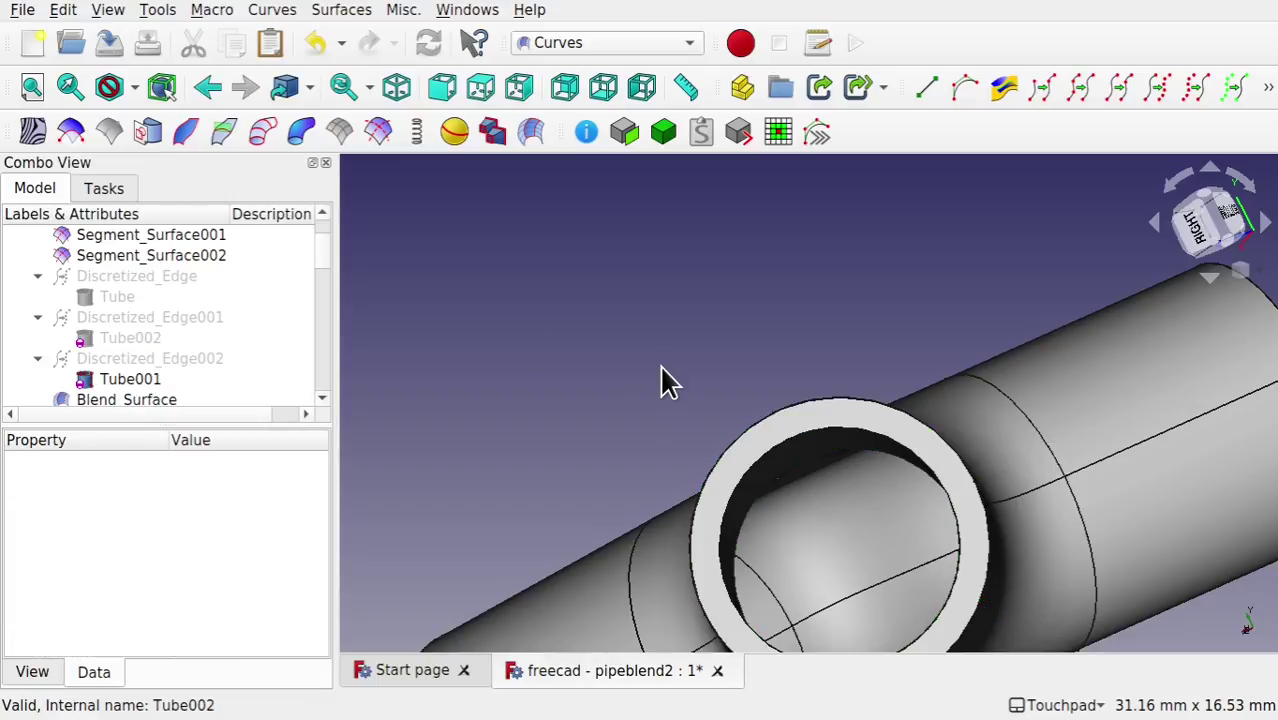
# Step: Extract Tube001's end ring face as Tube001_Face2 and view the junction from below
pyautogui.click(925, 443)
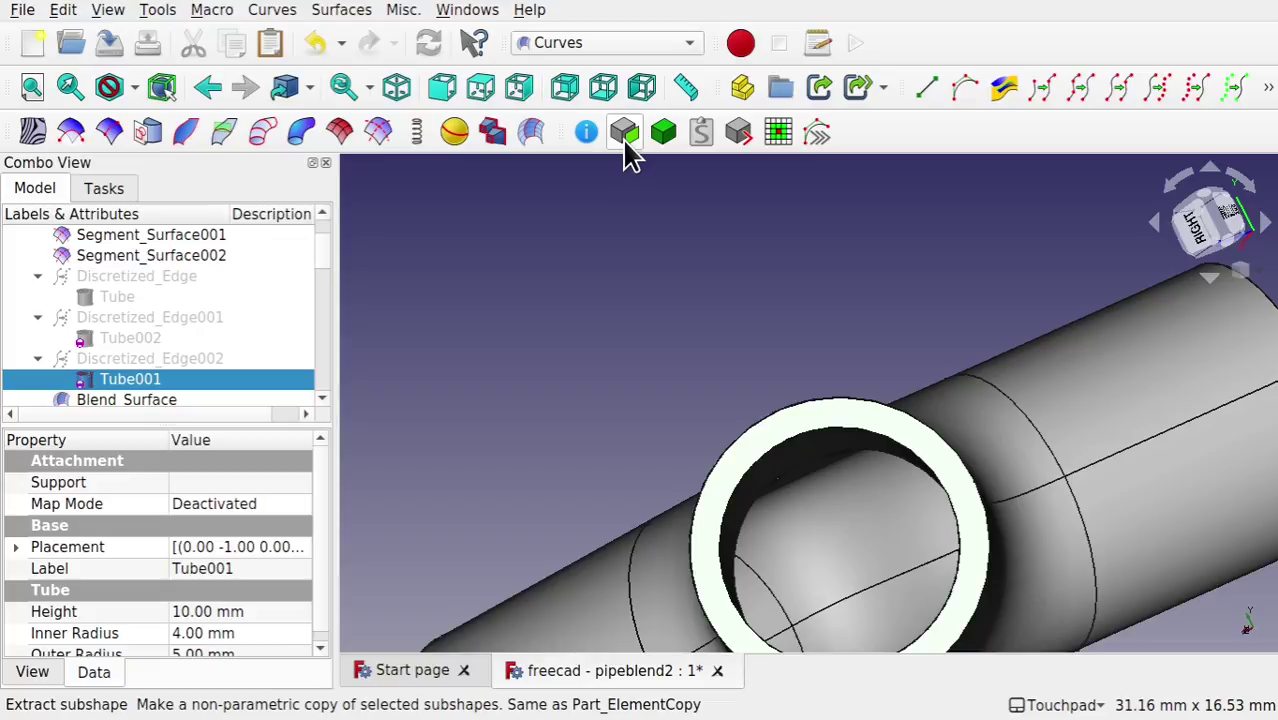
pyautogui.click(624, 133)
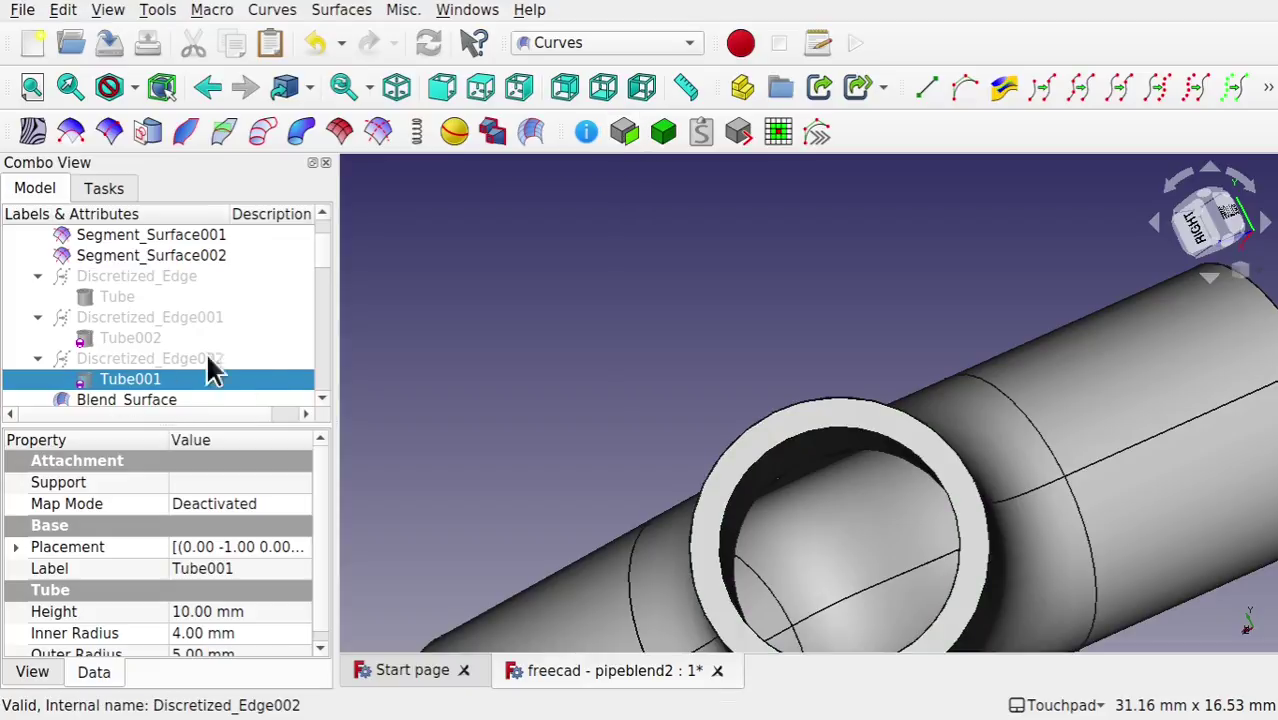
pyautogui.scroll(-3, 322, 325)
pyautogui.scroll(-5, 321, 314)
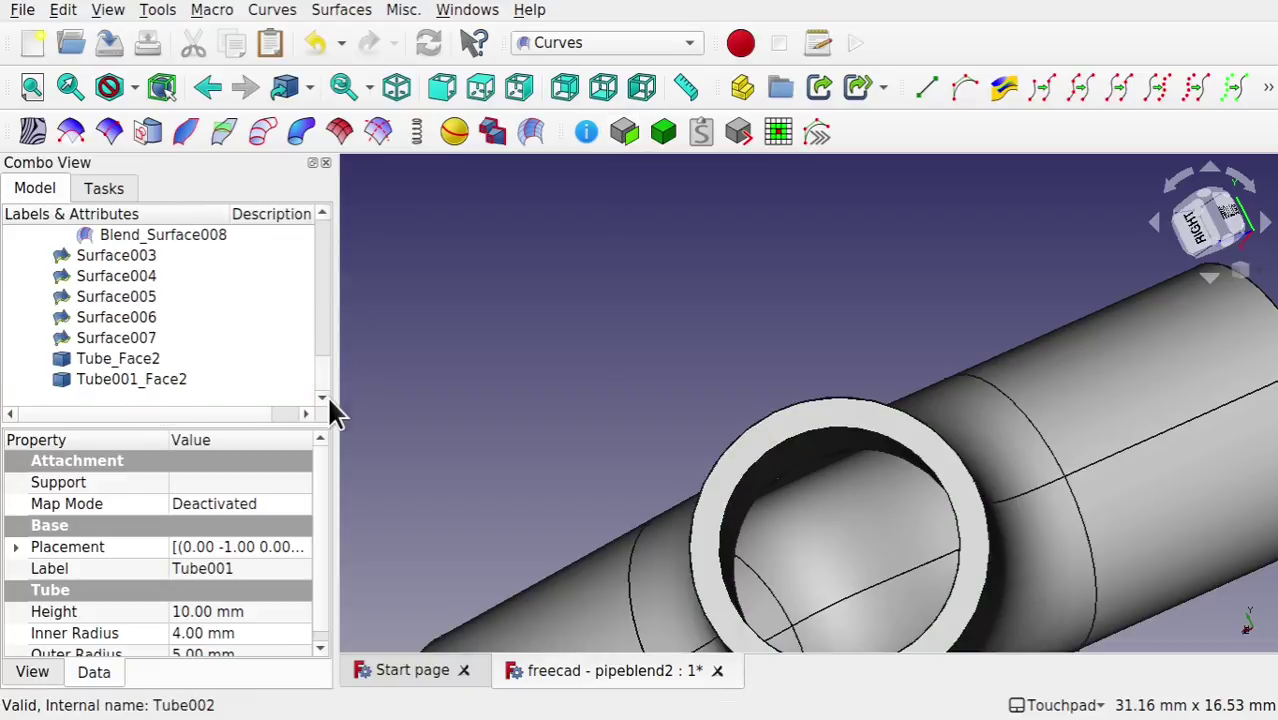
pyautogui.click(160, 383)
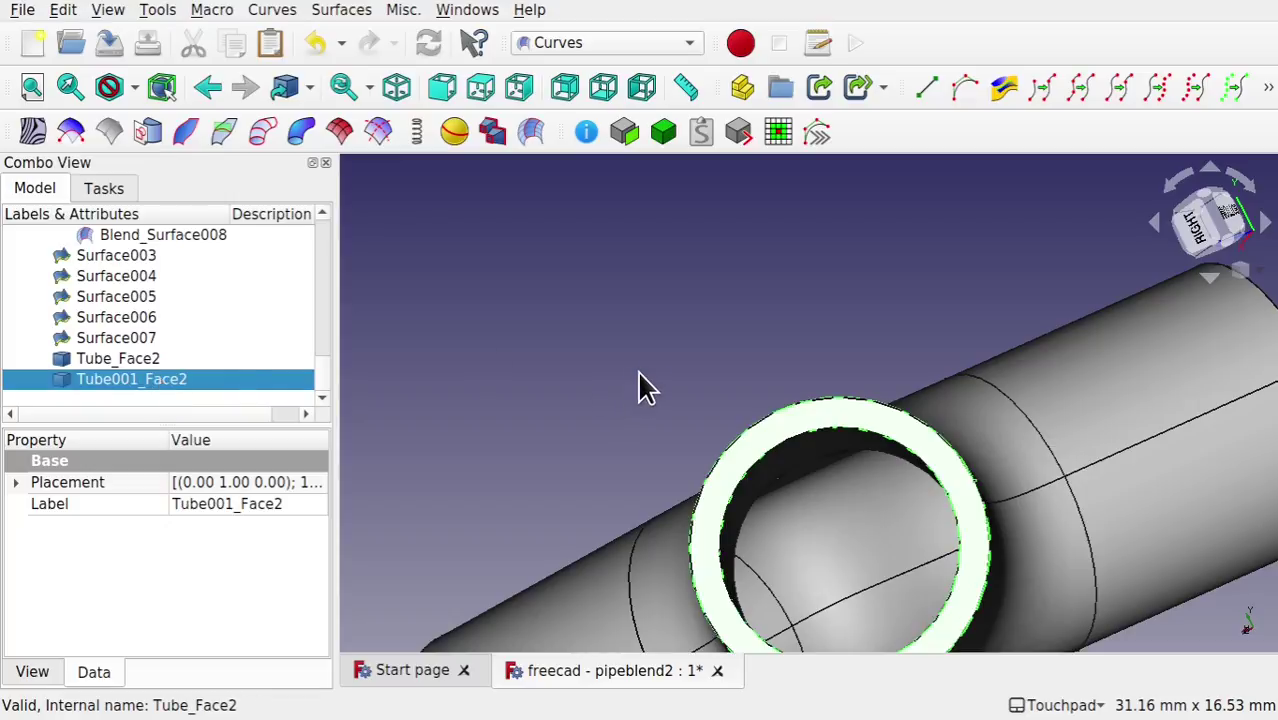
pyautogui.scroll(-4, 645, 370)
pyautogui.moveTo(645, 370); pyautogui.dragTo(953, 288, button='middle')
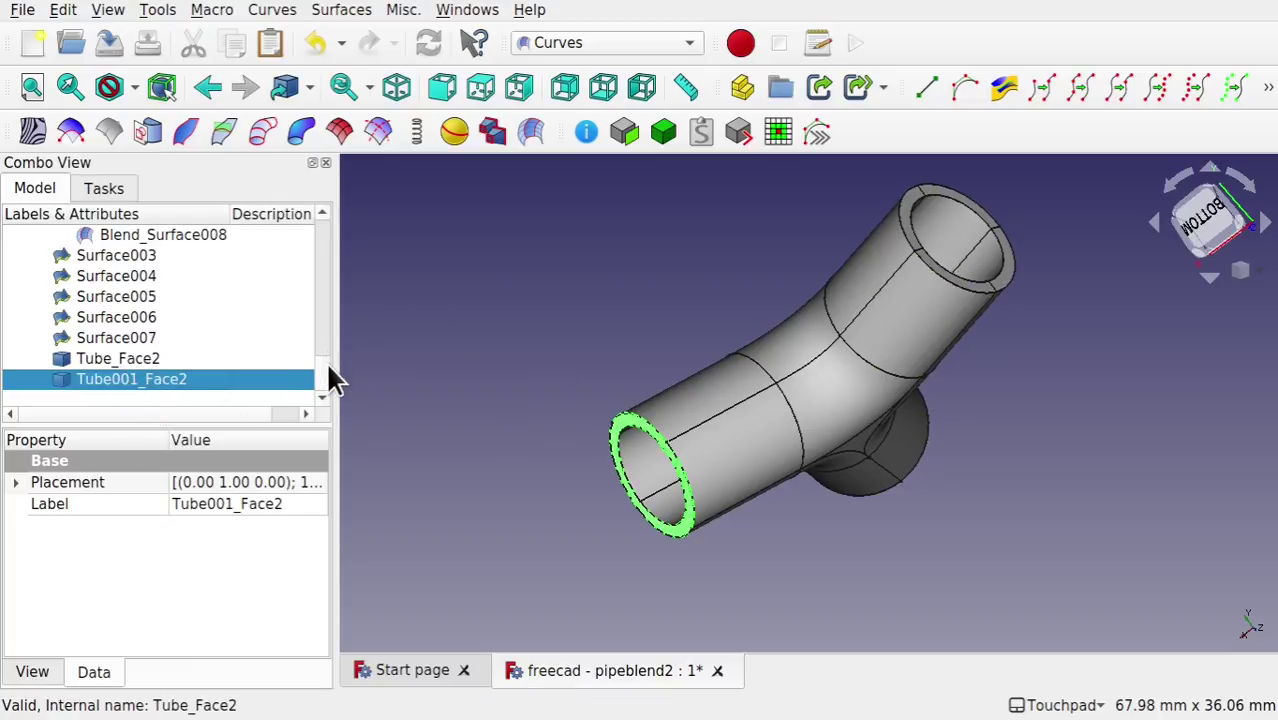
# Step: Select Tube_Face2, Surface003, Blend_Surface008, Surface002 and Blend_Surface011, 010, 009 and 007
pyautogui.scroll(2, 328, 370)
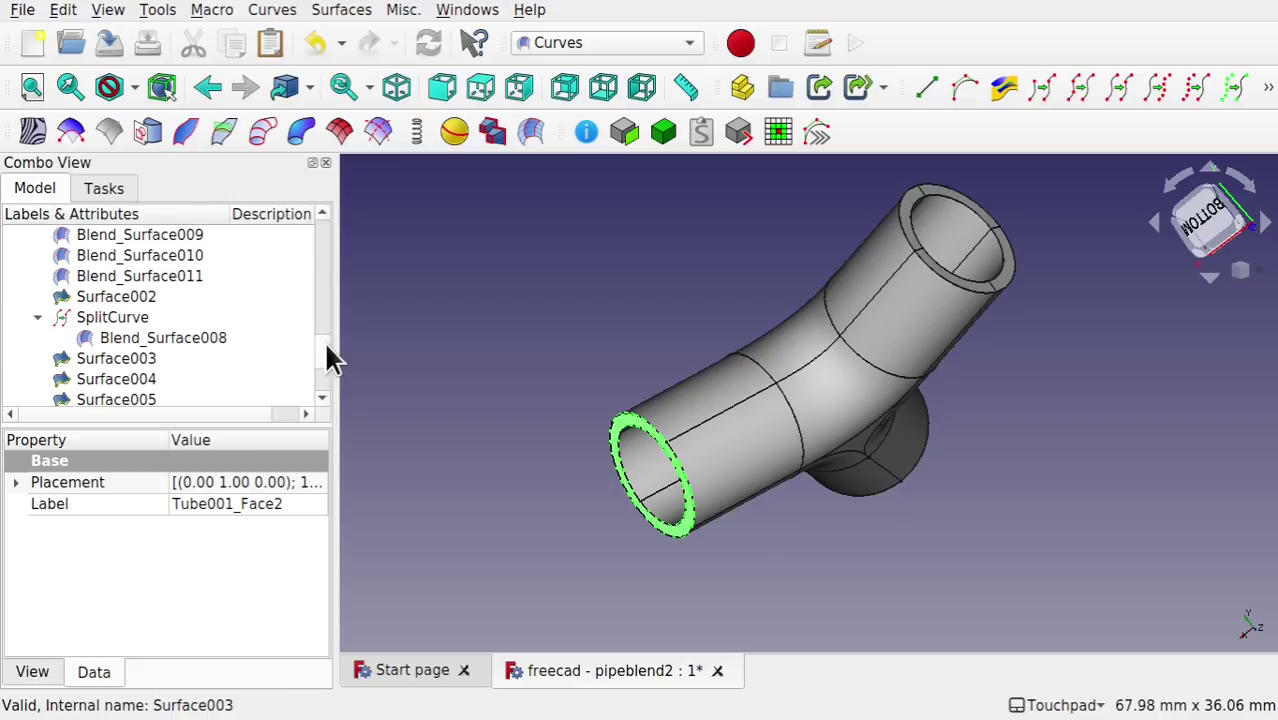
pyautogui.scroll(-2, 330, 360)
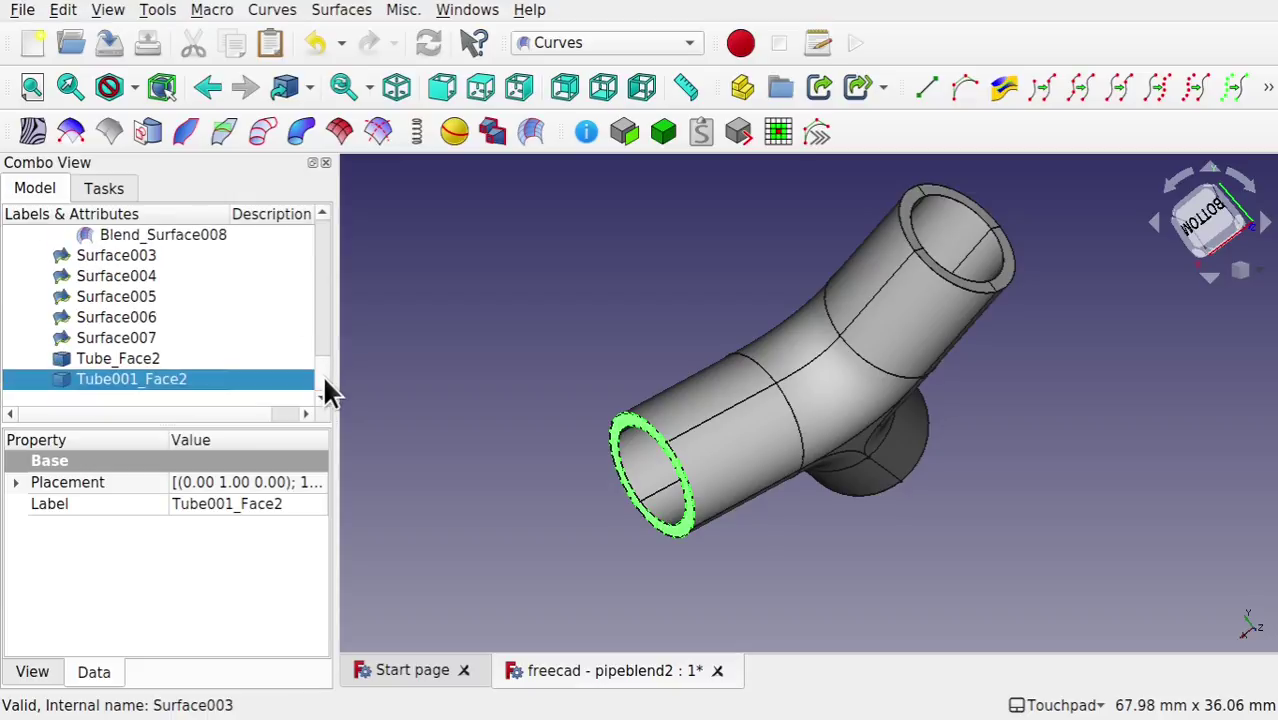
pyautogui.keyDown('ctrl'); pyautogui.click(143, 362); pyautogui.keyUp('ctrl')
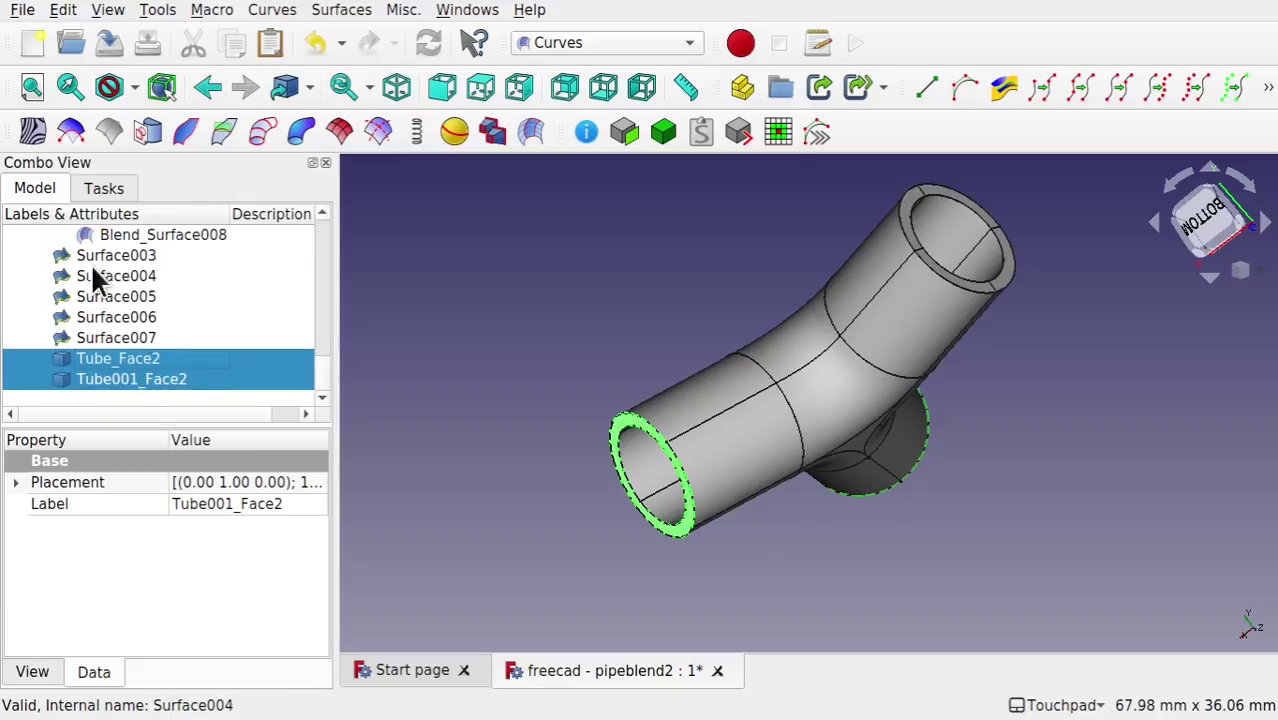
pyautogui.keyDown('shift'); pyautogui.click(121, 255); pyautogui.keyUp('shift')
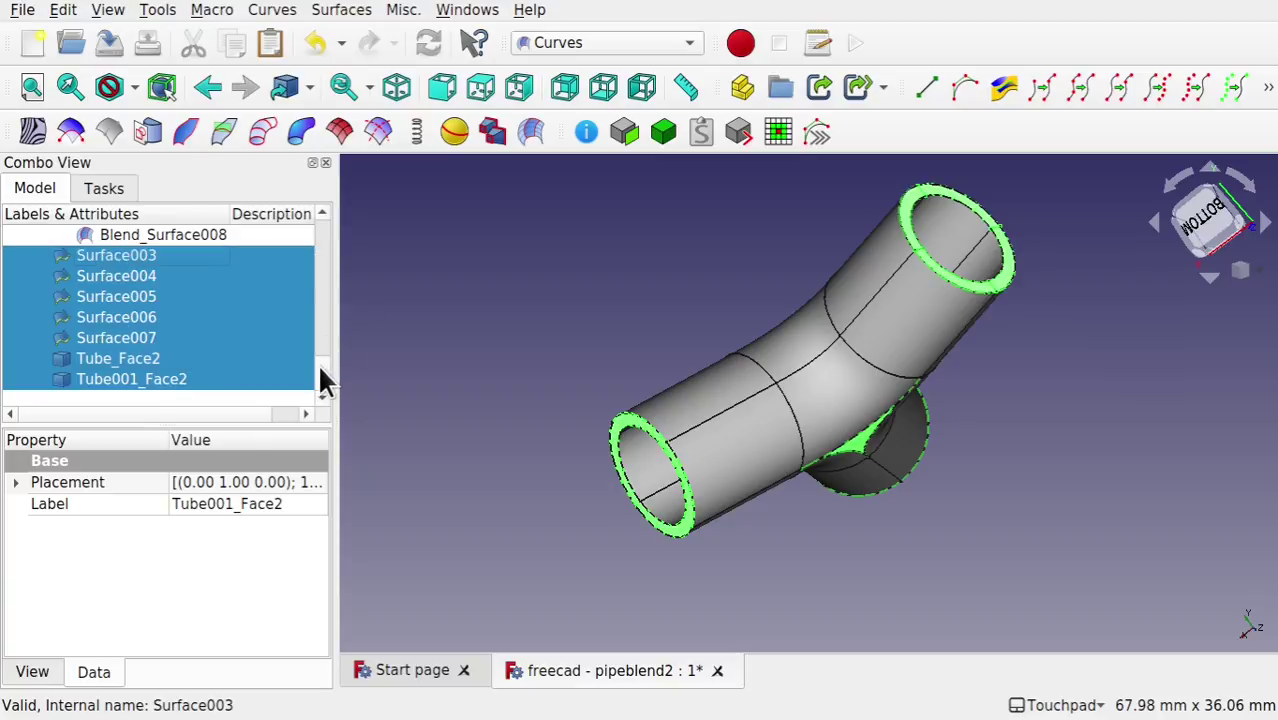
pyautogui.moveTo(320, 380); pyautogui.dragTo(328, 360)
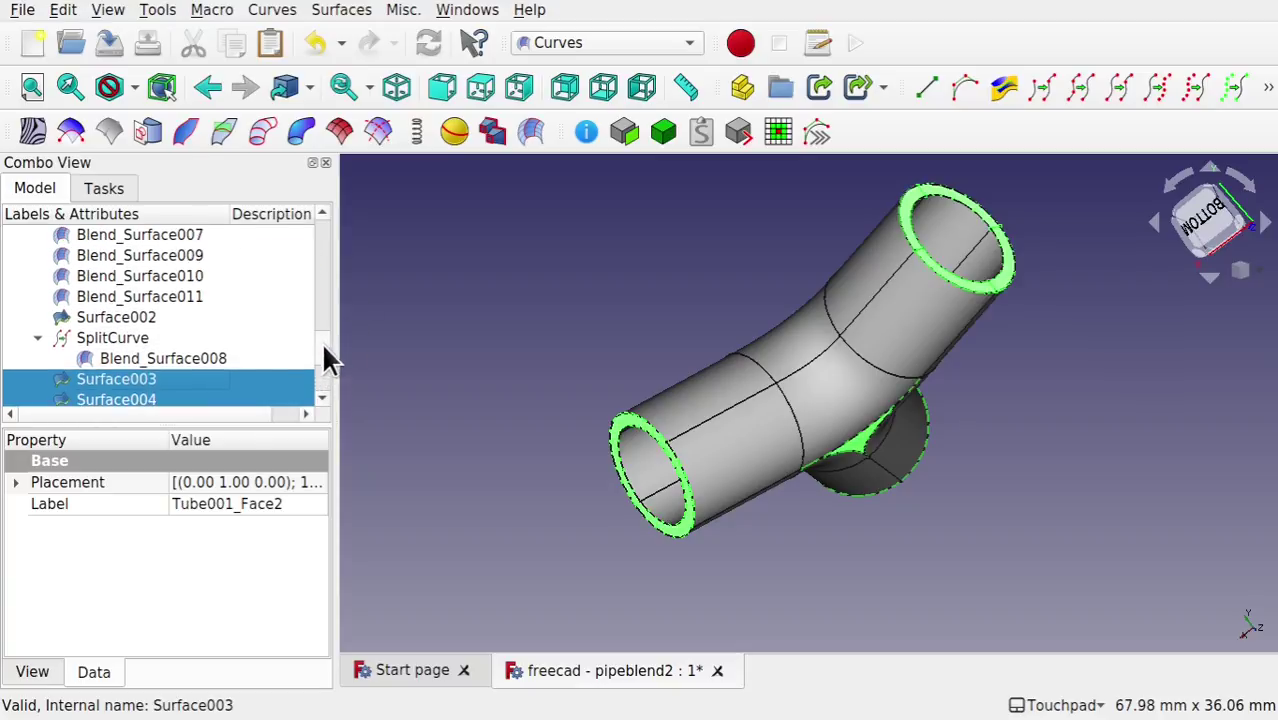
pyautogui.keyDown('shift'); pyautogui.click(186, 359); pyautogui.keyUp('shift')
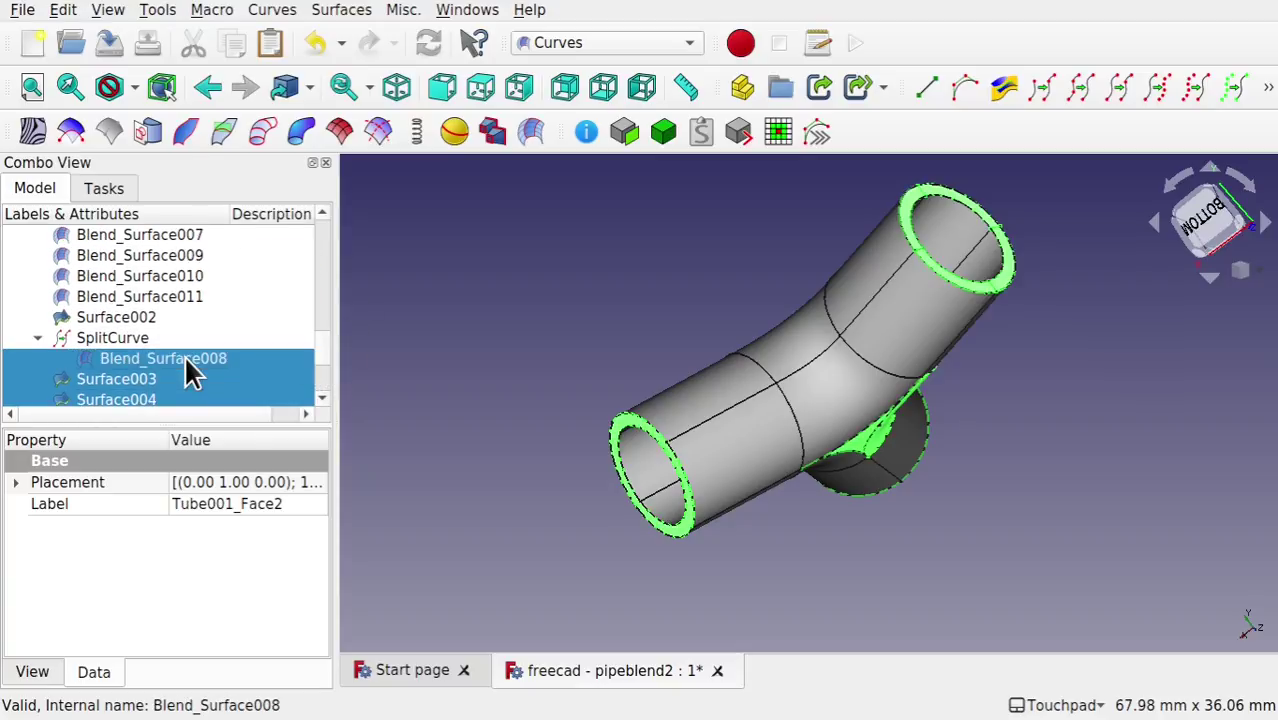
pyautogui.keyDown('ctrl'); pyautogui.click(126, 314); pyautogui.keyUp('ctrl')
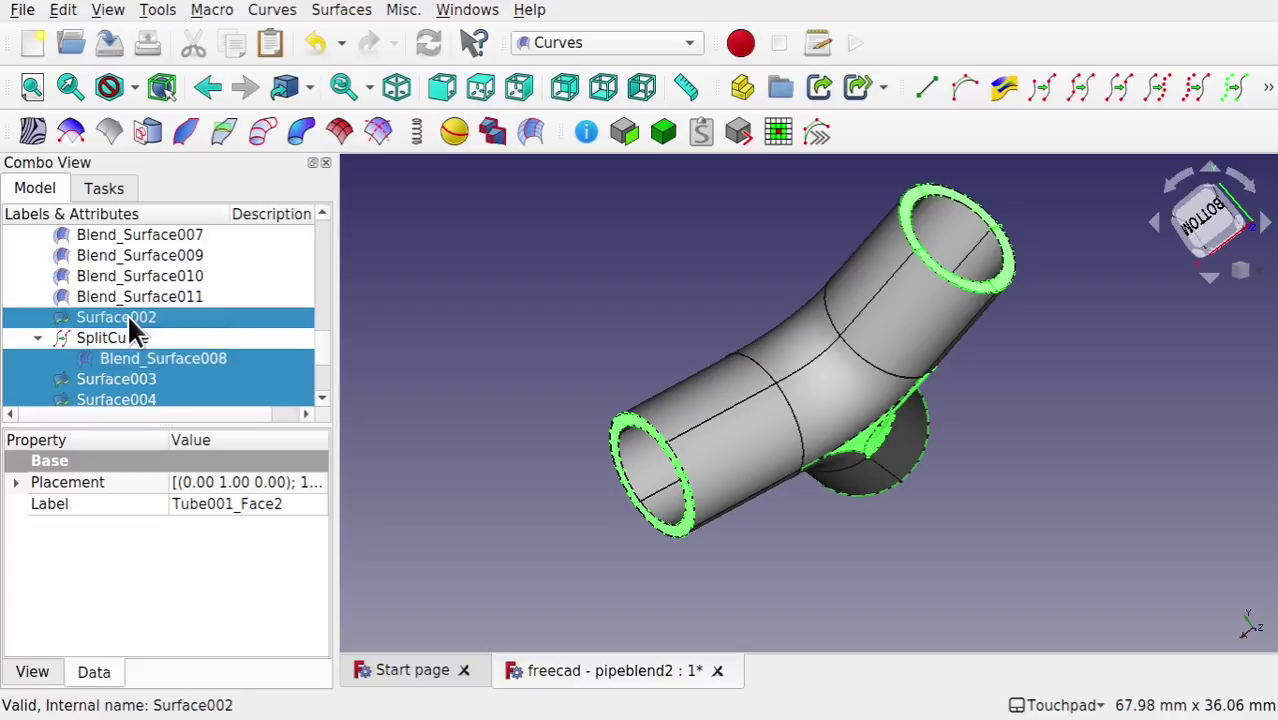
pyautogui.keyDown('ctrl'); pyautogui.click(120, 297); pyautogui.keyUp('ctrl')
pyautogui.keyDown('ctrl'); pyautogui.click(95, 277); pyautogui.keyUp('ctrl')
pyautogui.keyDown('ctrl'); pyautogui.click(107, 258); pyautogui.keyUp('ctrl')
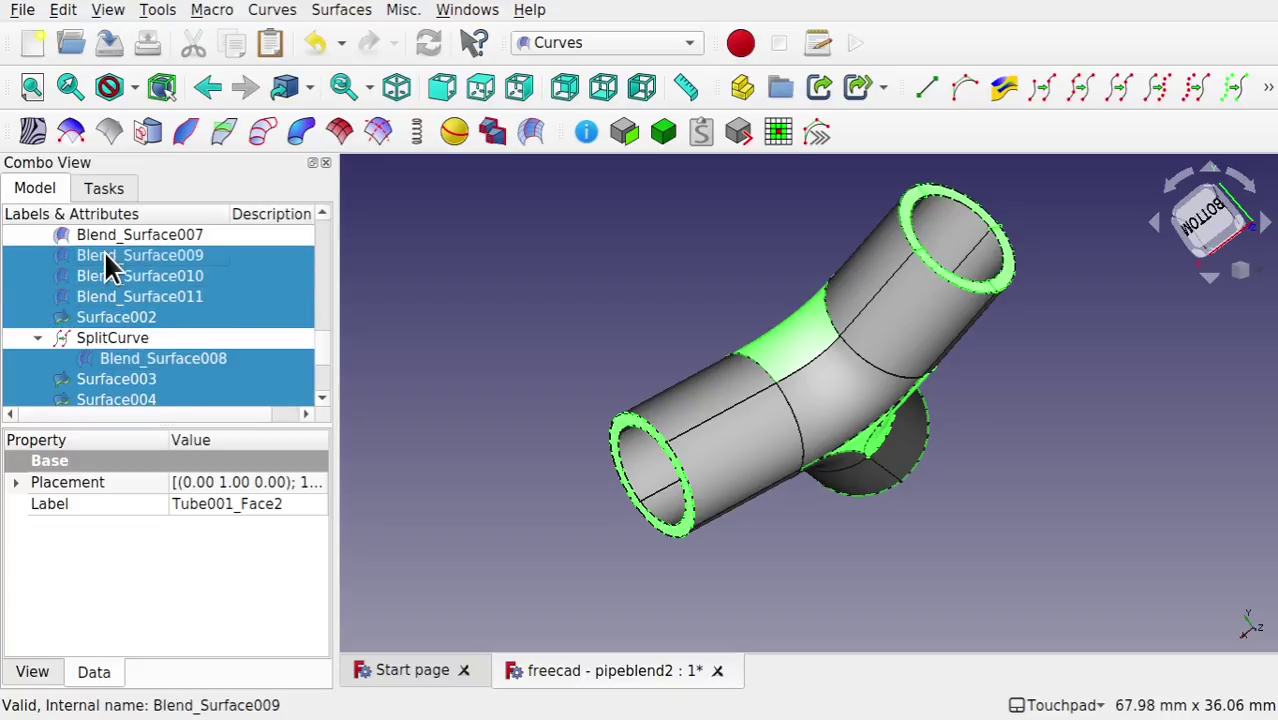
pyautogui.keyDown('ctrl'); pyautogui.click(110, 236); pyautogui.keyUp('ctrl')
pyautogui.moveTo(327, 343); pyautogui.dragTo(327, 315)
# Step: Add Blend_Surface006, Segment_Surface005–003, Surface001, Surface and Blend_Surface005 down to Blend_Surface
pyautogui.keyDown('ctrl'); pyautogui.click(180, 360); pyautogui.keyUp('ctrl')
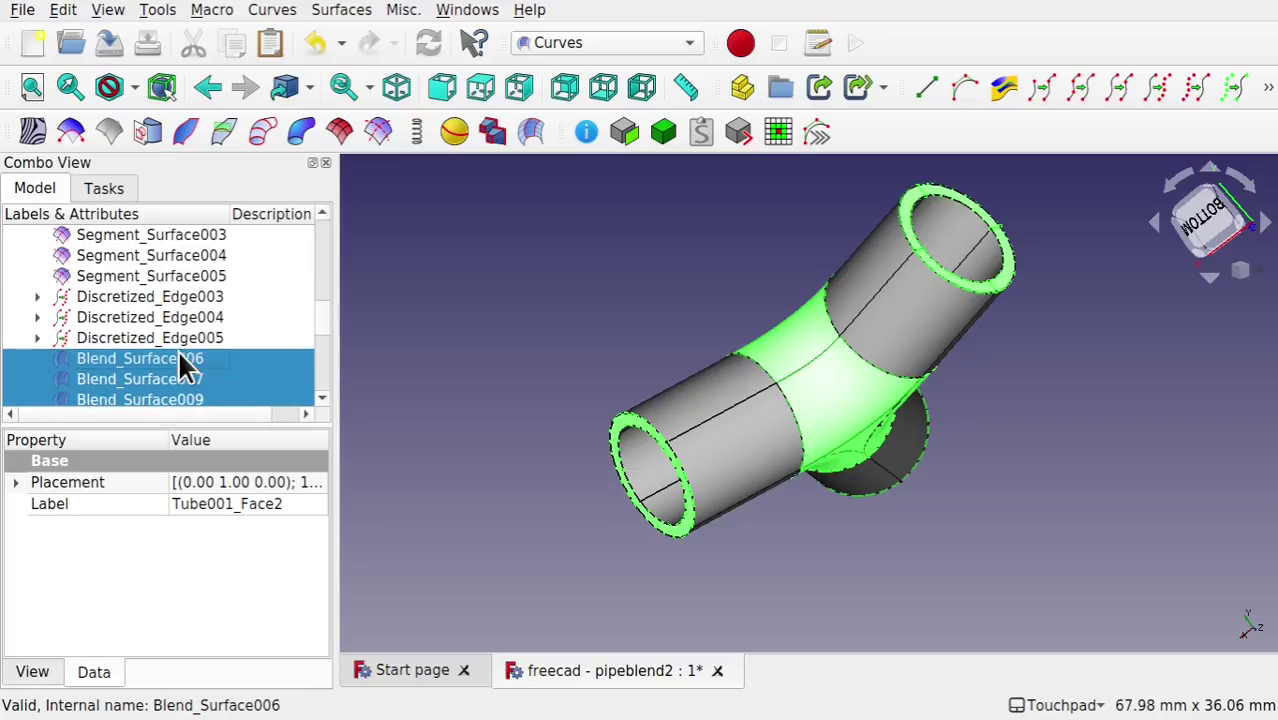
pyautogui.keyDown('ctrl'); pyautogui.click(168, 276); pyautogui.keyUp('ctrl')
pyautogui.keyDown('ctrl'); pyautogui.click(162, 255); pyautogui.keyUp('ctrl')
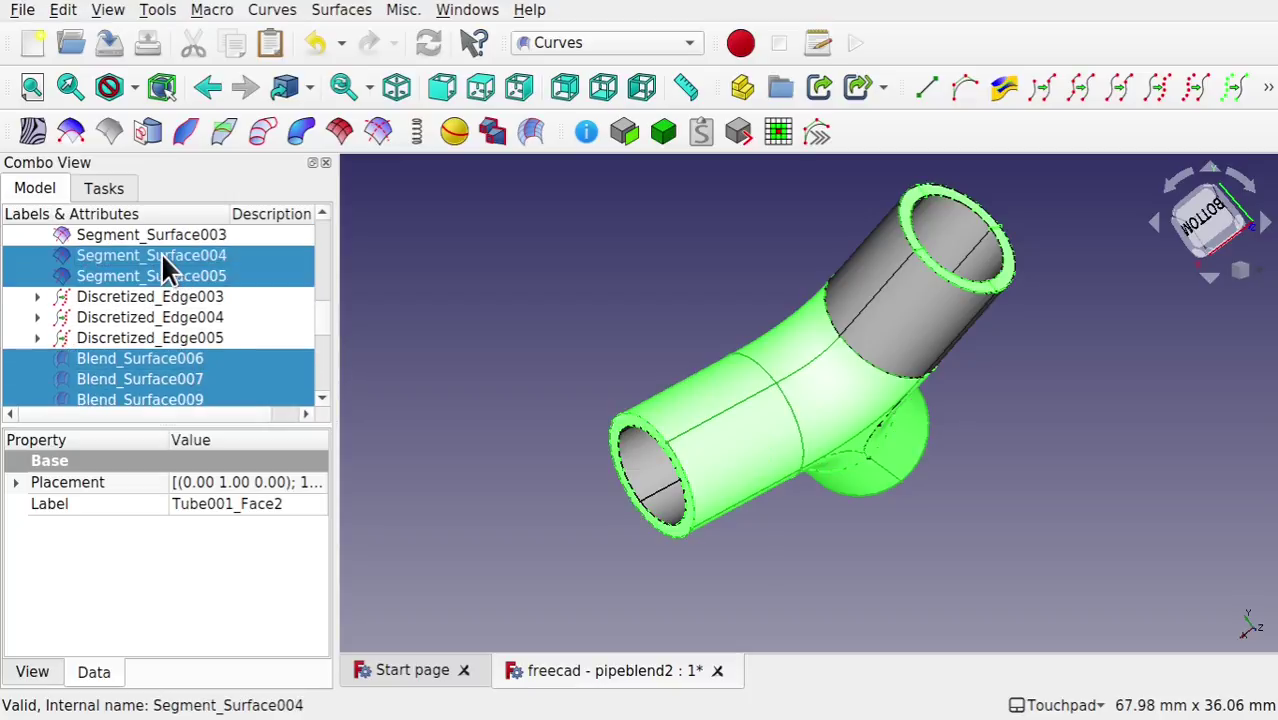
pyautogui.keyDown('ctrl'); pyautogui.click(166, 234); pyautogui.keyUp('ctrl')
pyautogui.scroll(3, 330, 315)
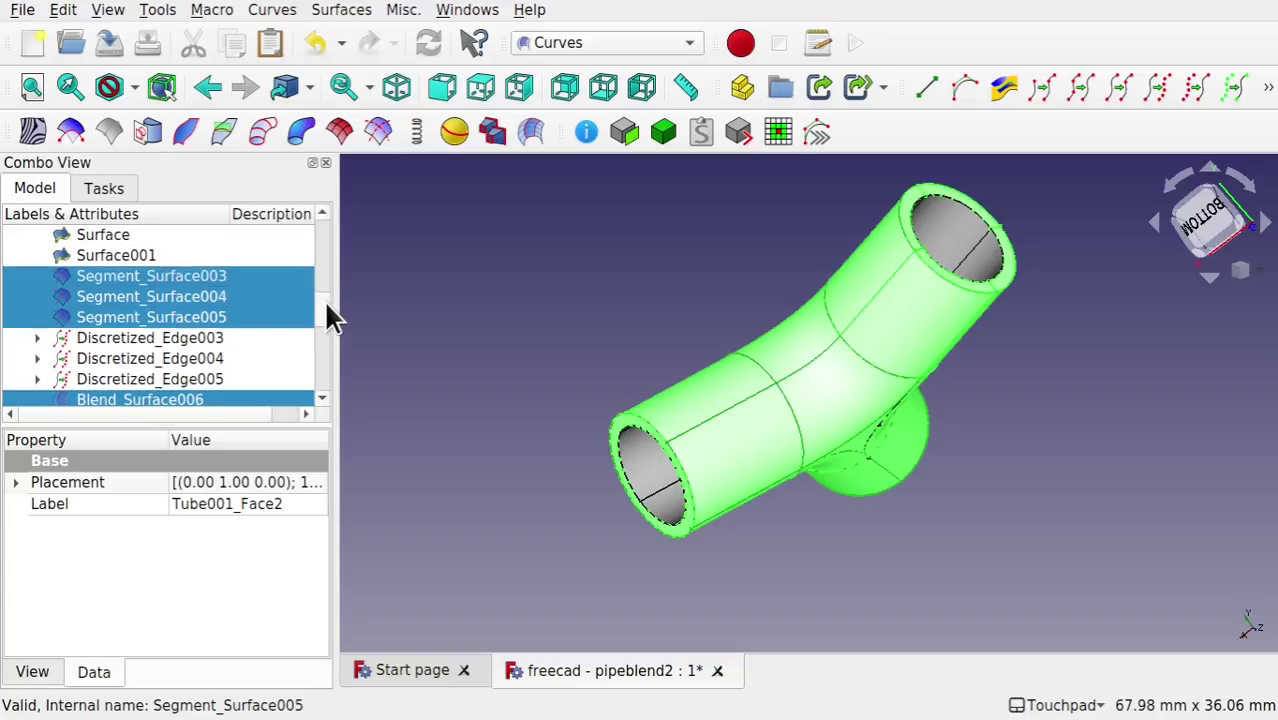
pyautogui.keyDown('ctrl'); pyautogui.click(140, 340); pyautogui.keyUp('ctrl')
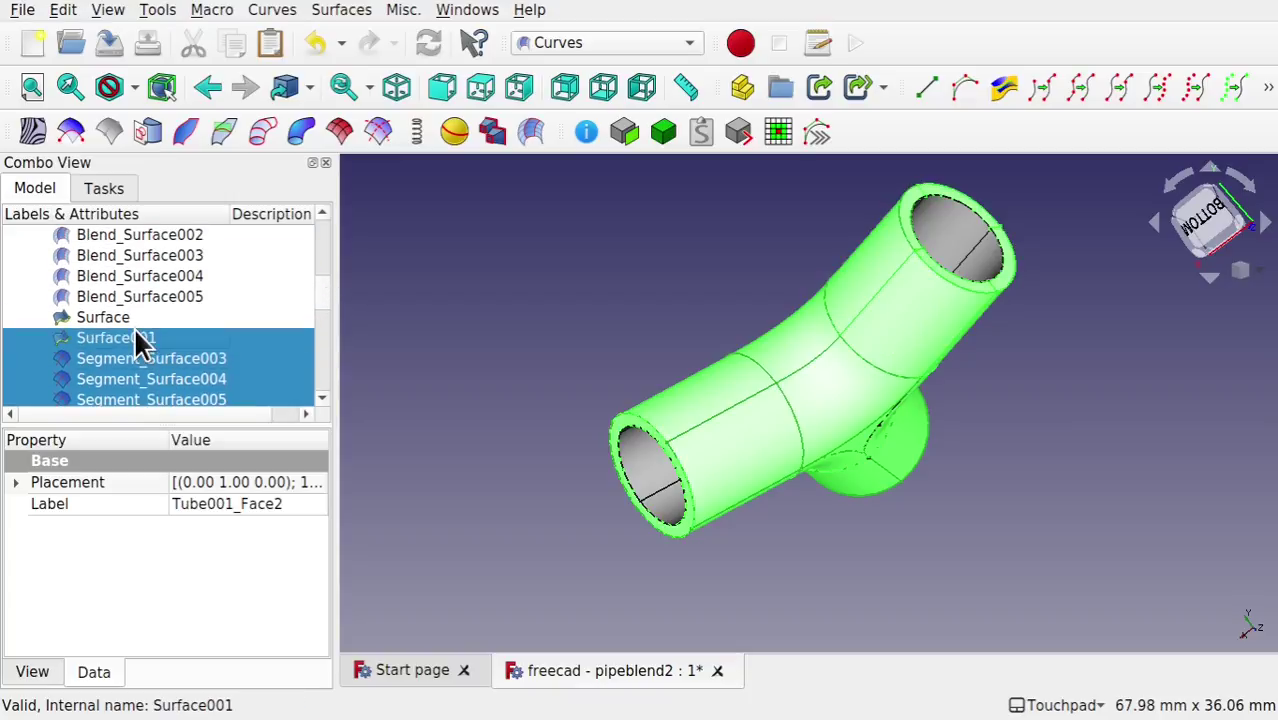
pyautogui.keyDown('ctrl'); pyautogui.click(113, 320); pyautogui.keyUp('ctrl')
pyautogui.scroll(1, 318, 310)
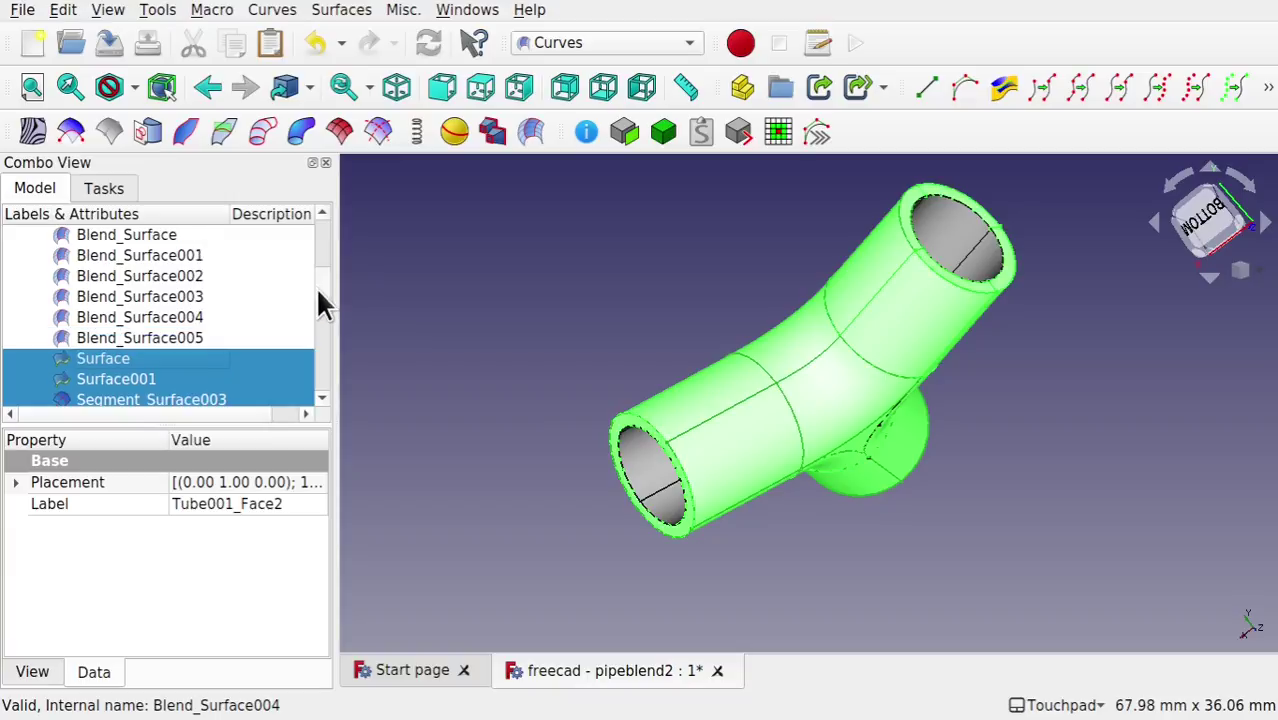
pyautogui.keyDown('ctrl'); pyautogui.click(190, 338); pyautogui.keyUp('ctrl')
pyautogui.keyDown('ctrl'); pyautogui.click(165, 317); pyautogui.keyUp('ctrl')
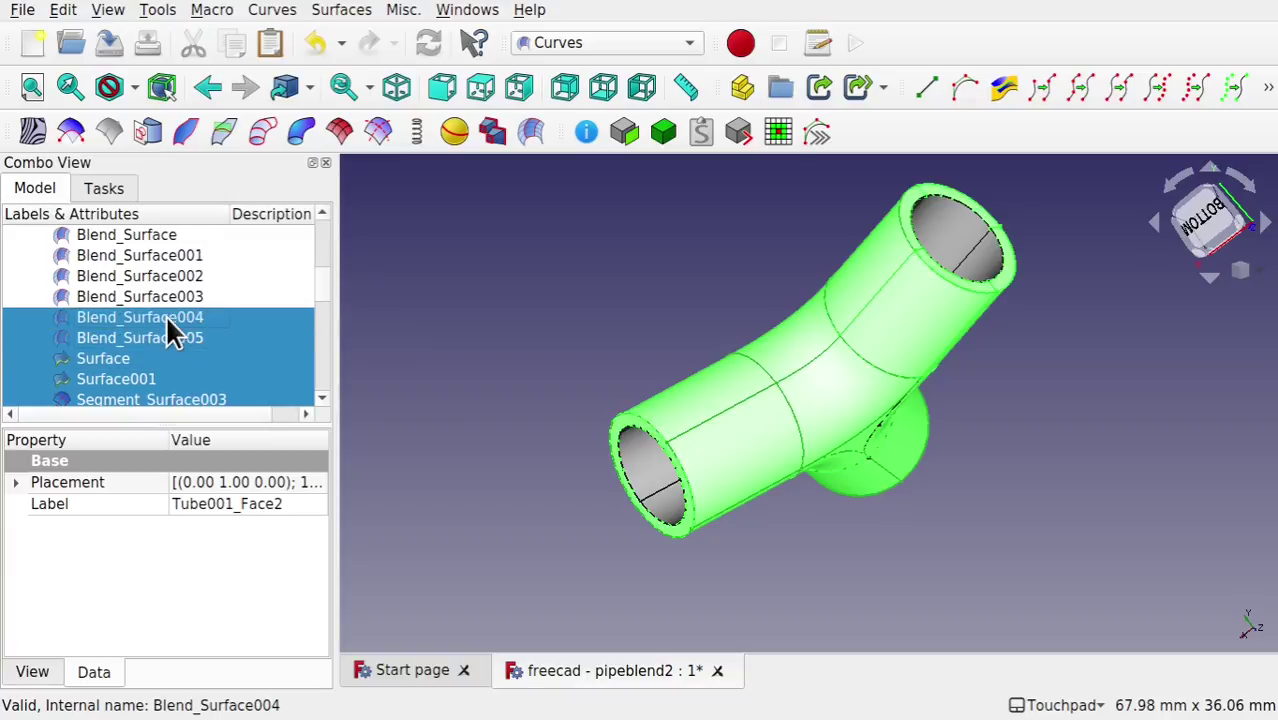
pyautogui.keyDown('ctrl'); pyautogui.click(145, 296); pyautogui.keyUp('ctrl')
pyautogui.keyDown('ctrl'); pyautogui.click(139, 272); pyautogui.keyUp('ctrl')
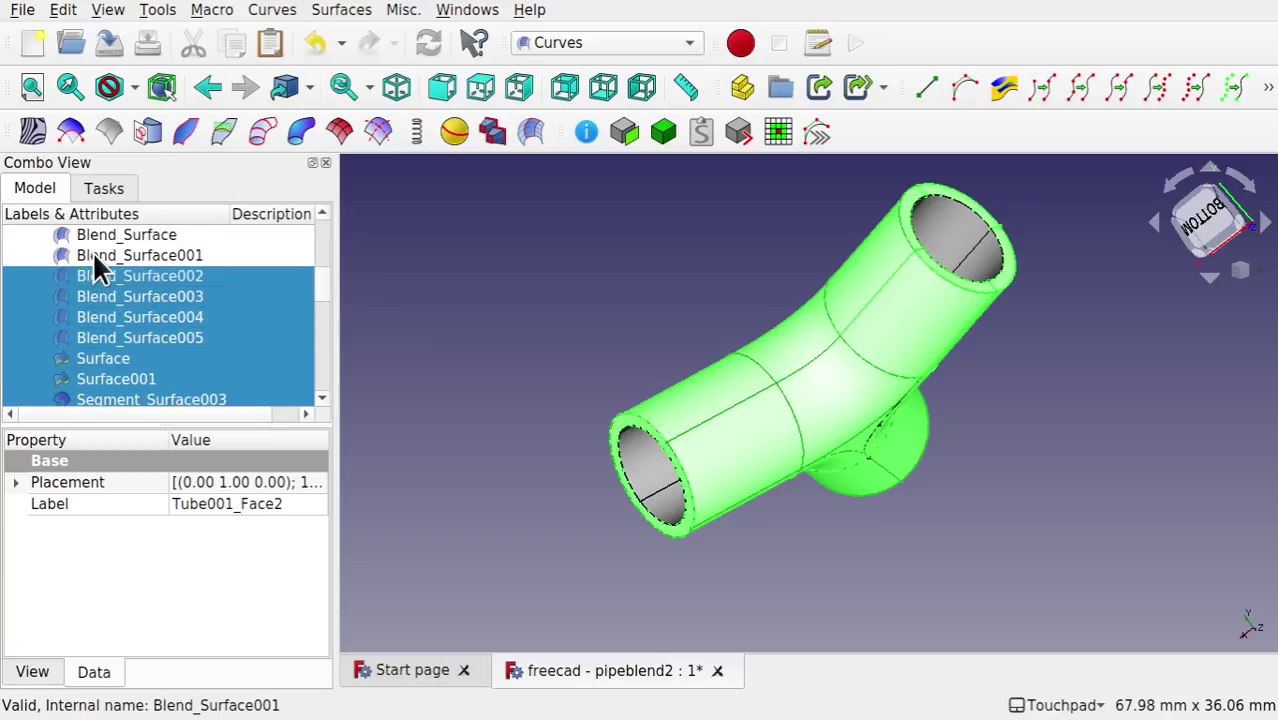
pyautogui.keyDown('ctrl'); pyautogui.click(97, 257); pyautogui.keyUp('ctrl')
pyautogui.keyDown('ctrl'); pyautogui.click(118, 236); pyautogui.keyUp('ctrl')
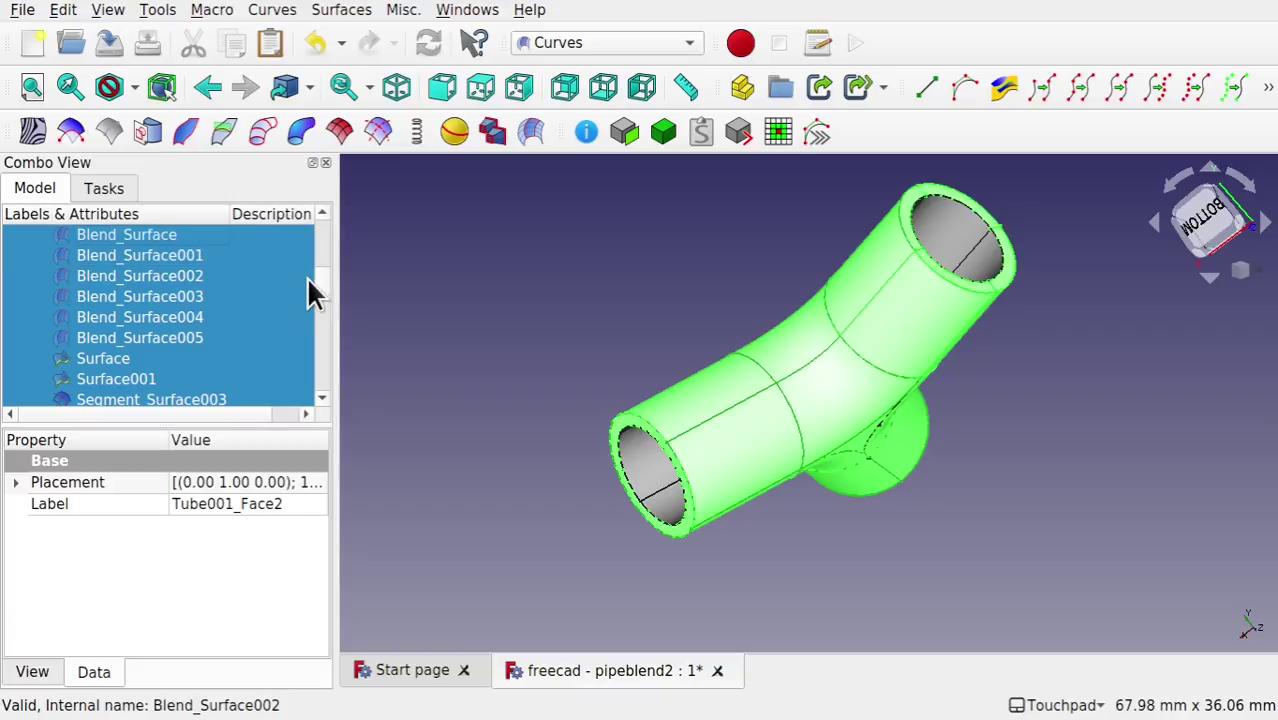
pyautogui.moveTo(320, 278); pyautogui.dragTo(309, 232)
# Step: Add Segment_Surface002, Segment_Surface001 and Segment_Surface, orbiting to confirm every face is included
pyautogui.click(200, 316)
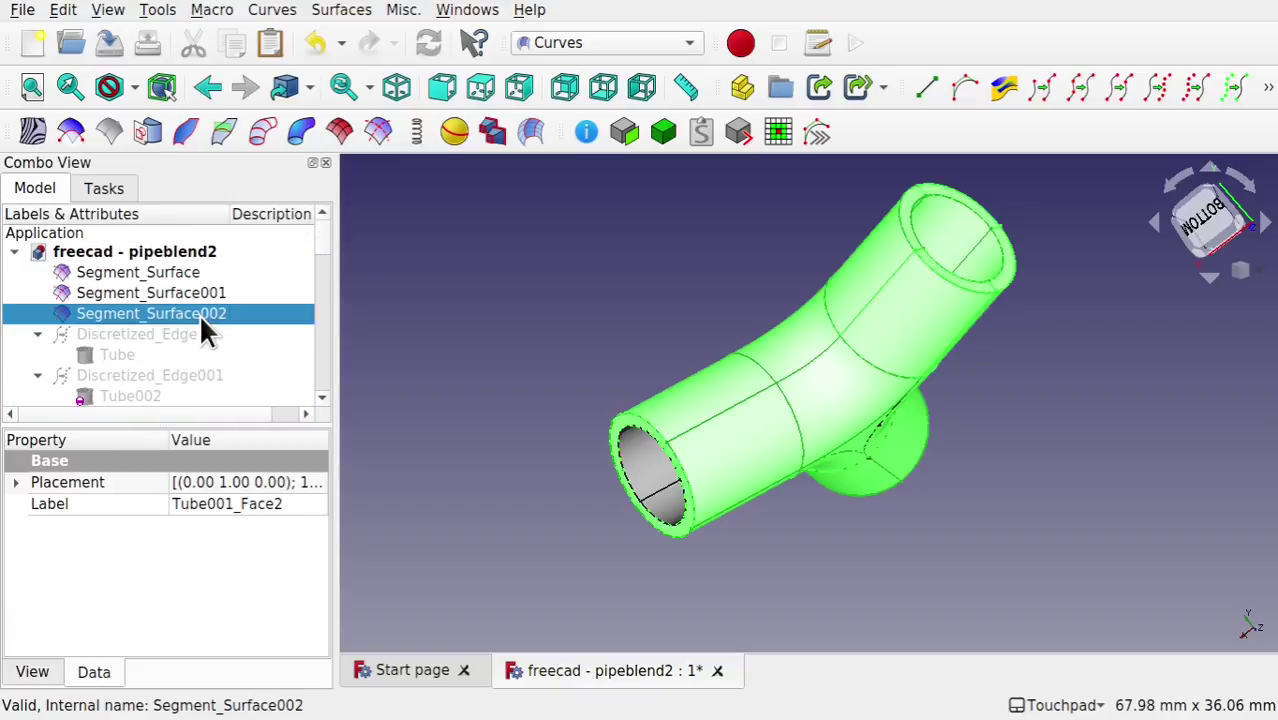
pyautogui.keyDown('ctrl'); pyautogui.click(131, 293); pyautogui.keyUp('ctrl')
pyautogui.keyDown('ctrl'); pyautogui.click(113, 274); pyautogui.keyUp('ctrl')
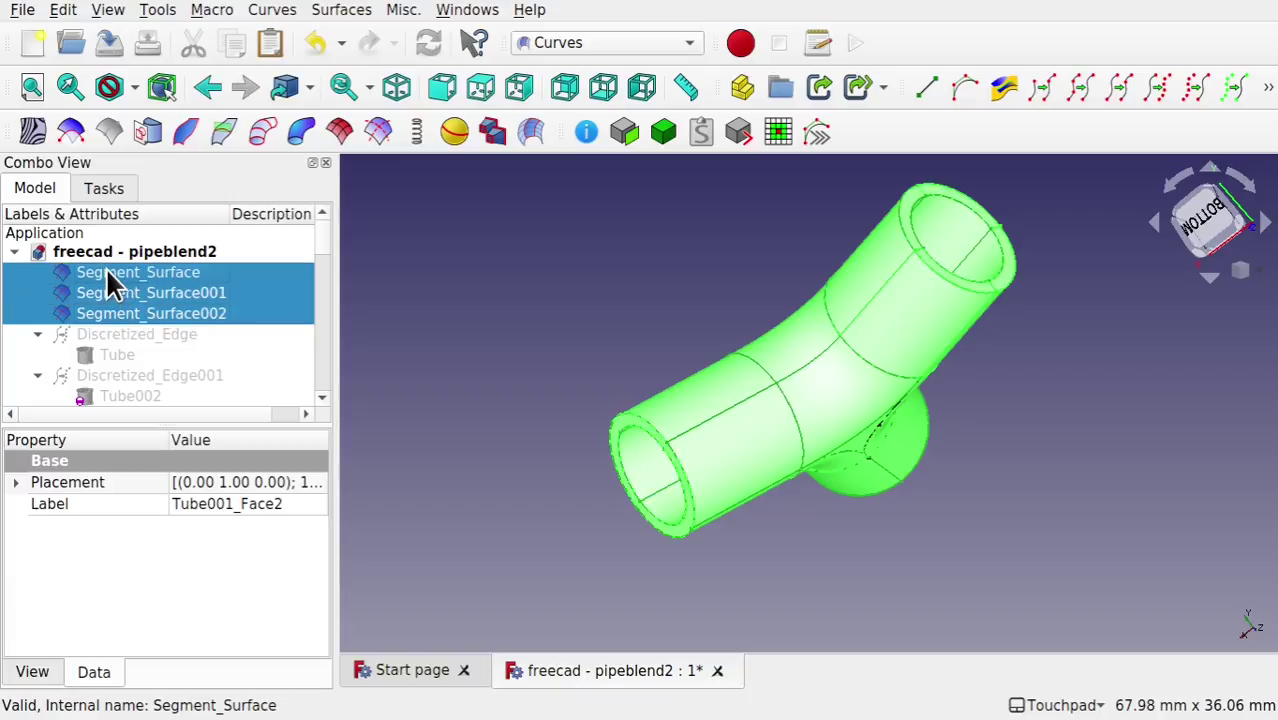
pyautogui.moveTo(566, 284); pyautogui.dragTo(776, 397, button='middle')
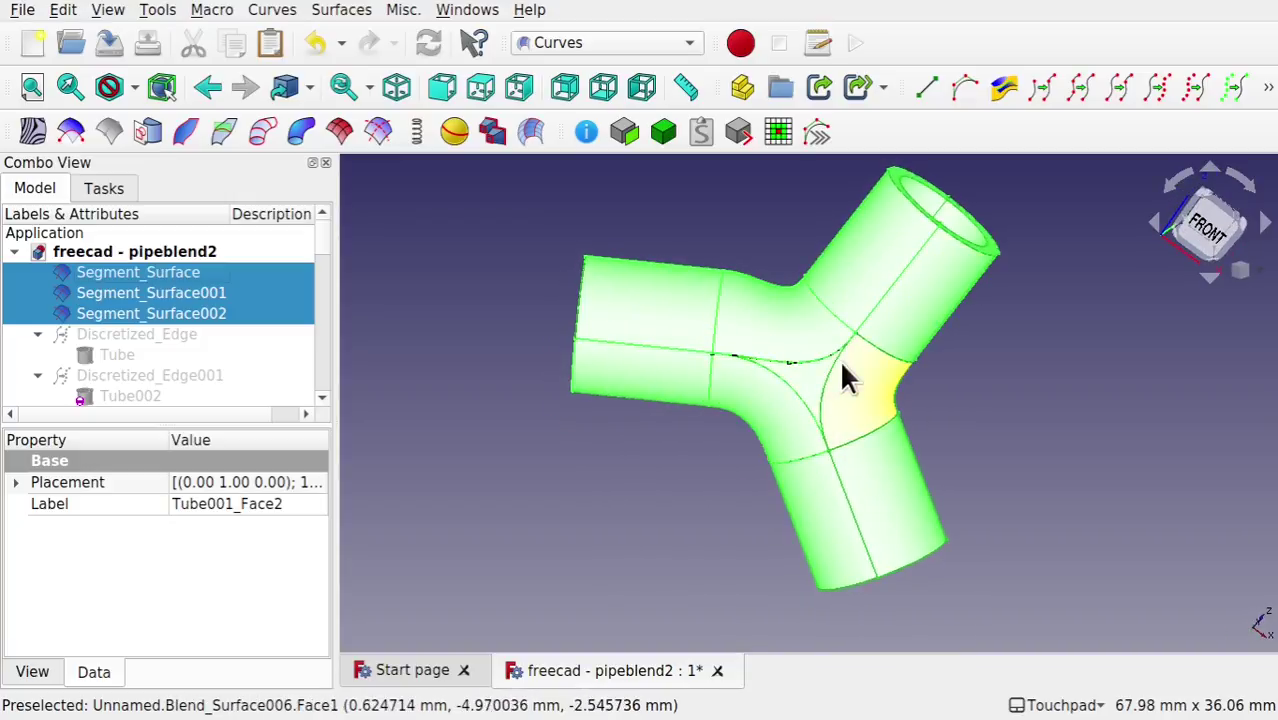
pyautogui.moveTo(939, 285); pyautogui.dragTo(696, 366, button='middle')
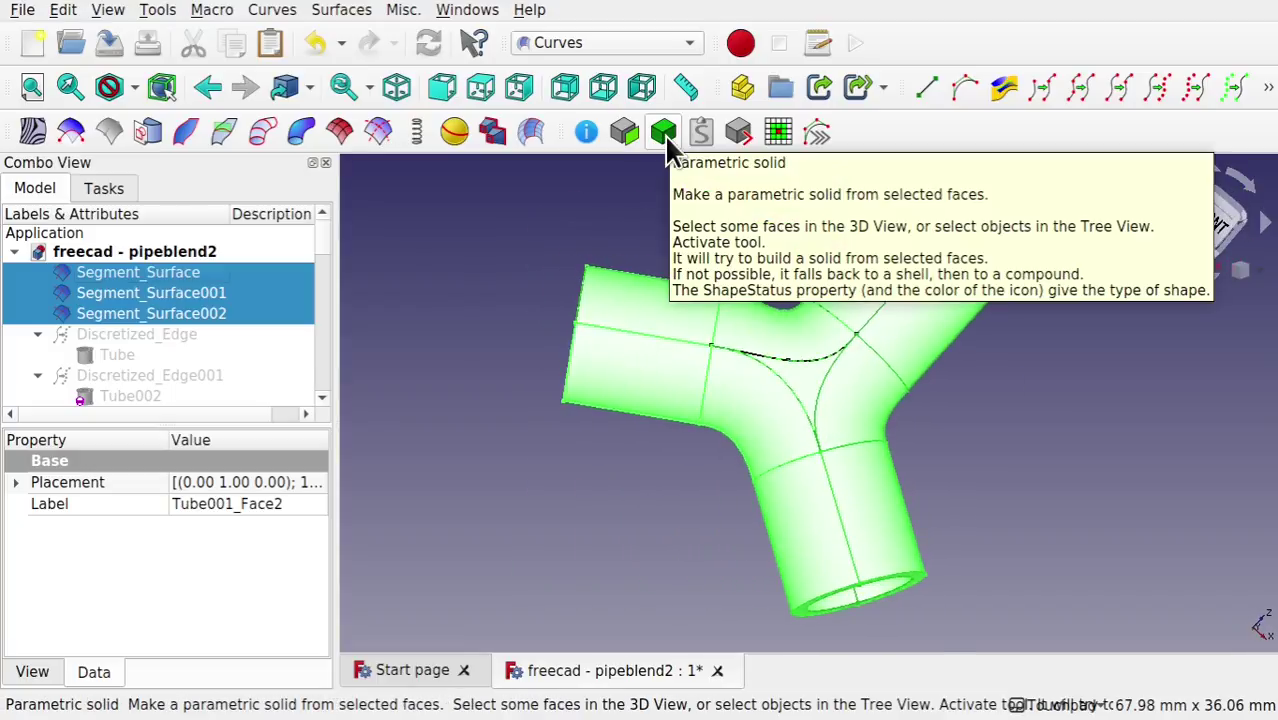
# Step: Build a parametric Solid from the gathered faces and check its shape status
pyautogui.click(667, 140)
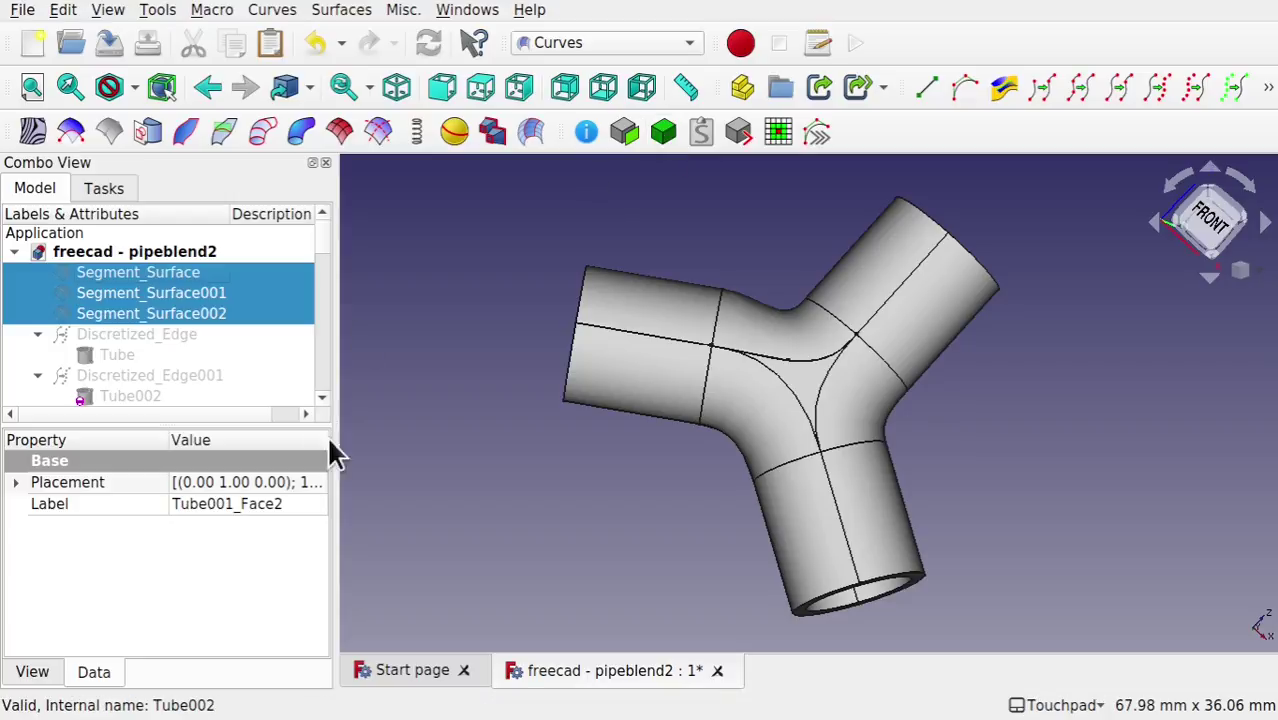
pyautogui.moveTo(319, 238); pyautogui.dragTo(333, 390)
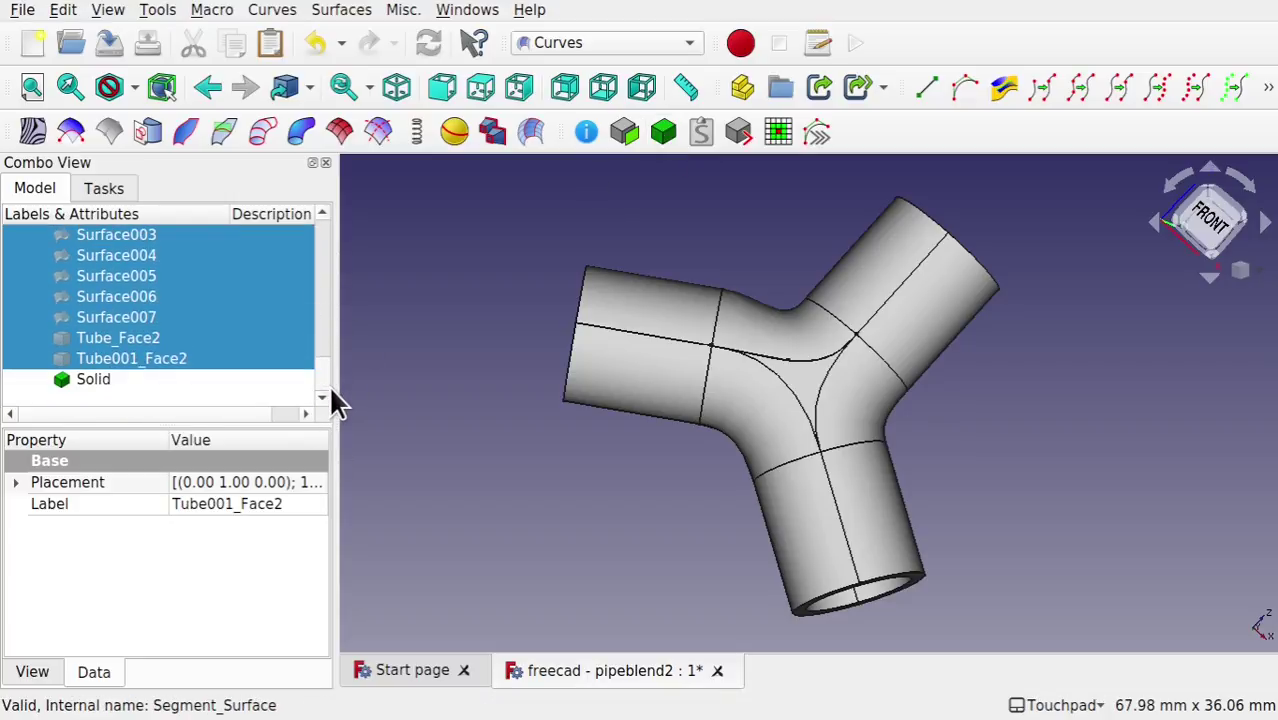
pyautogui.click(93, 381)
pyautogui.moveTo(320, 370); pyautogui.dragTo(322, 340)
# Step: Hide Discretized_Edge003 and Discretized_Edge004, then reselect the Solid and view it from another side
pyautogui.click(114, 358)
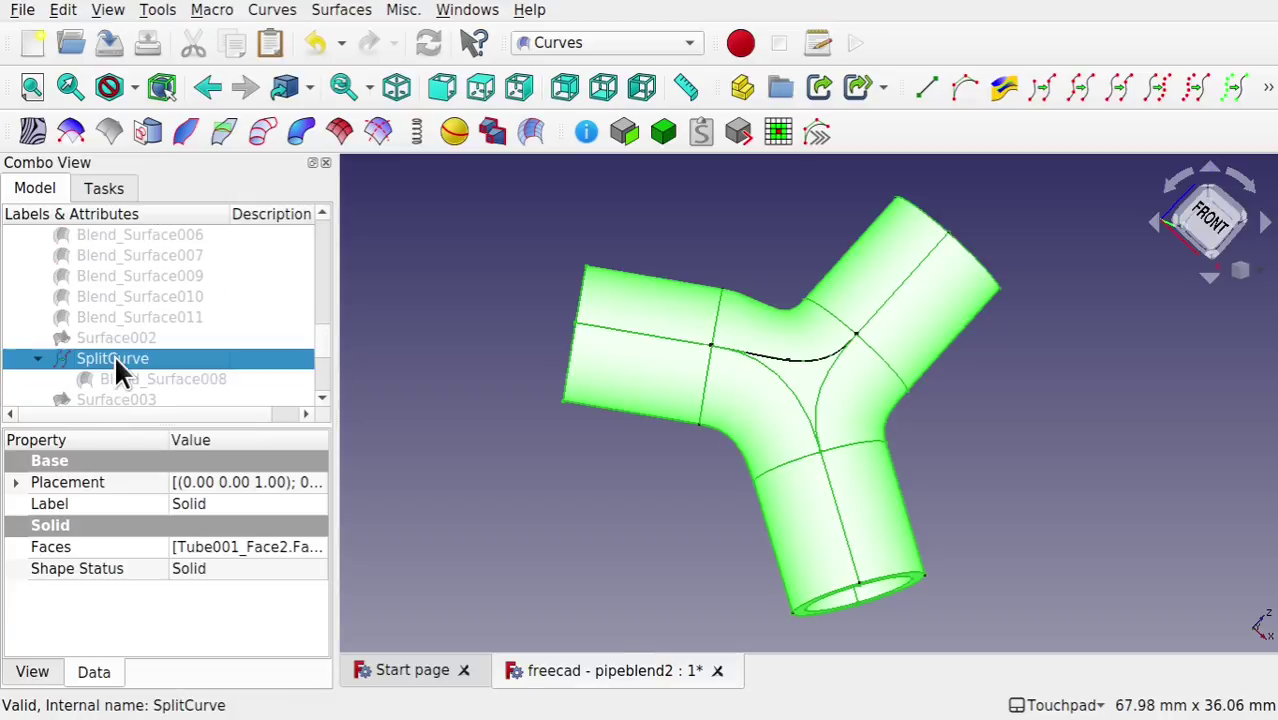
pyautogui.moveTo(322, 330); pyautogui.dragTo(319, 298)
pyautogui.click(201, 320)
pyautogui.press('space')
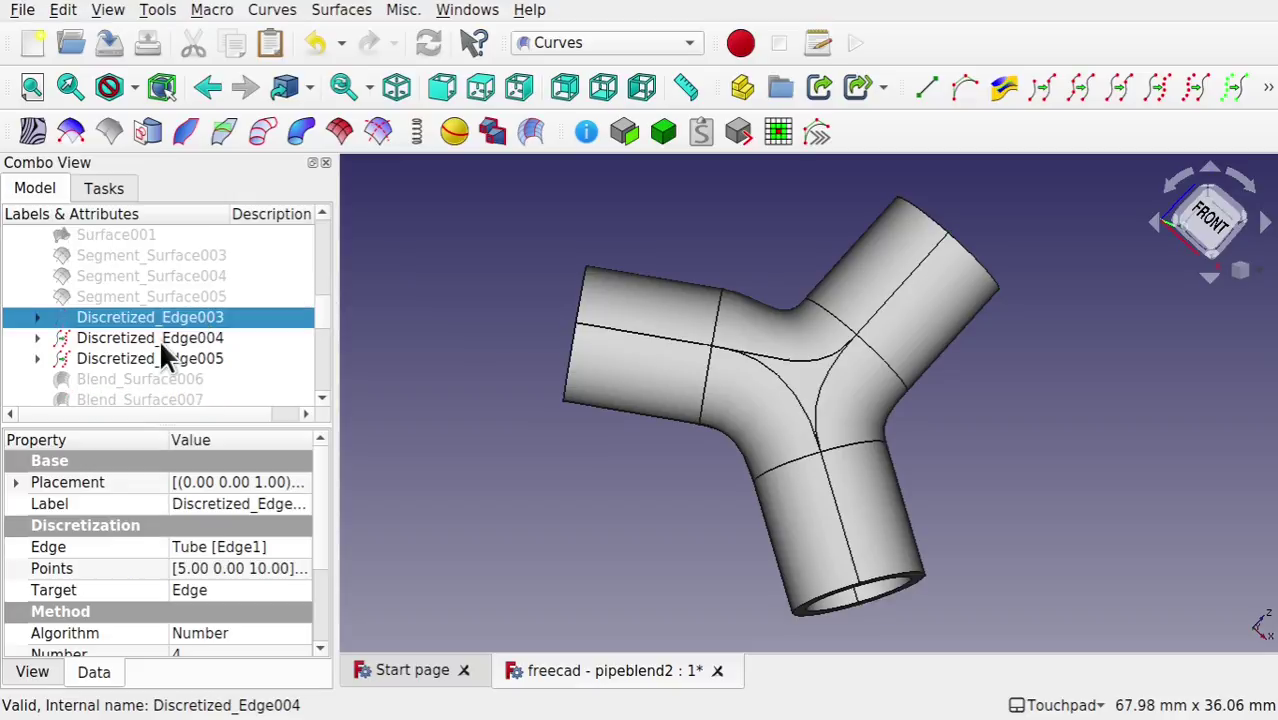
pyautogui.click(165, 340)
pyautogui.press('space')
pyautogui.click(156, 353)
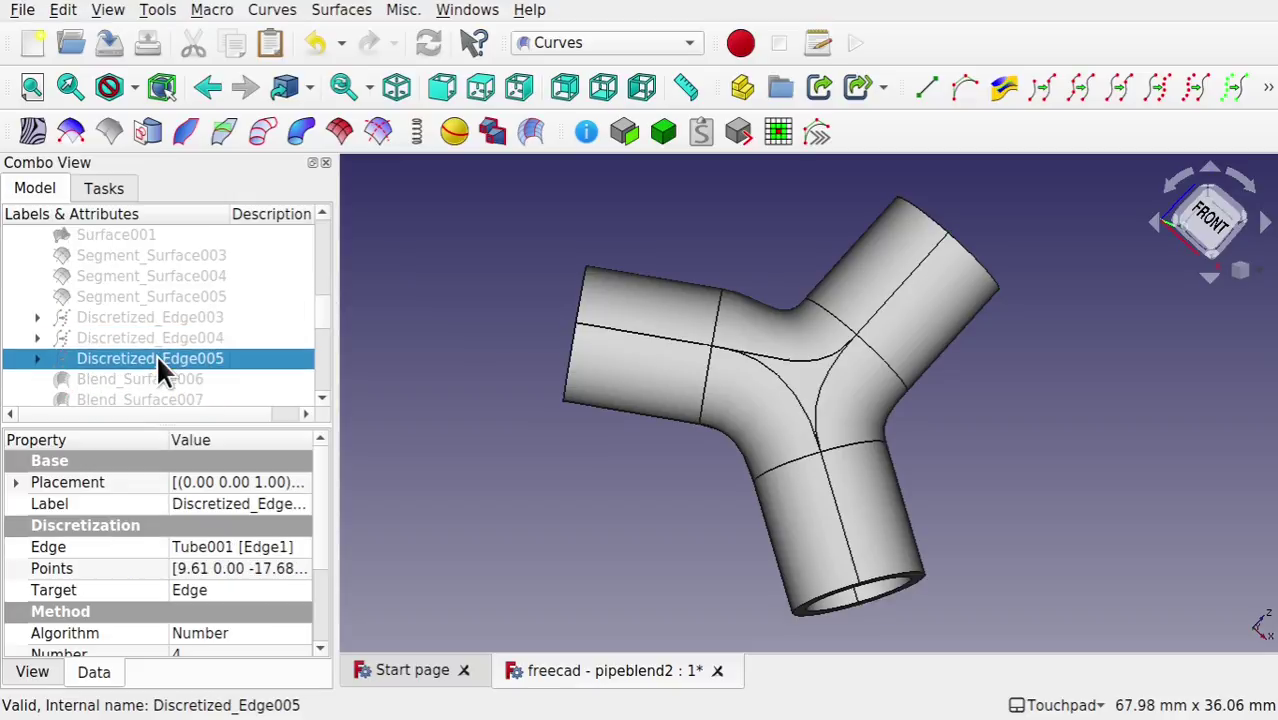
pyautogui.moveTo(319, 305); pyautogui.dragTo(305, 397)
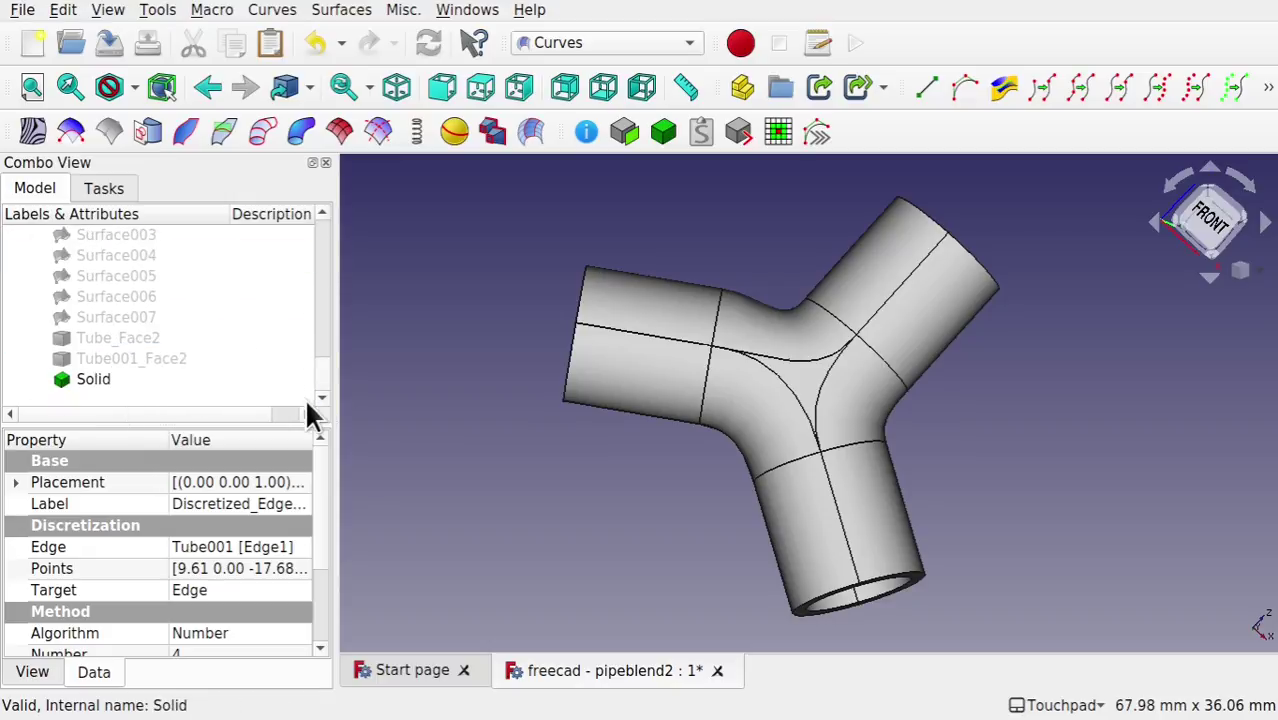
pyautogui.click(92, 381)
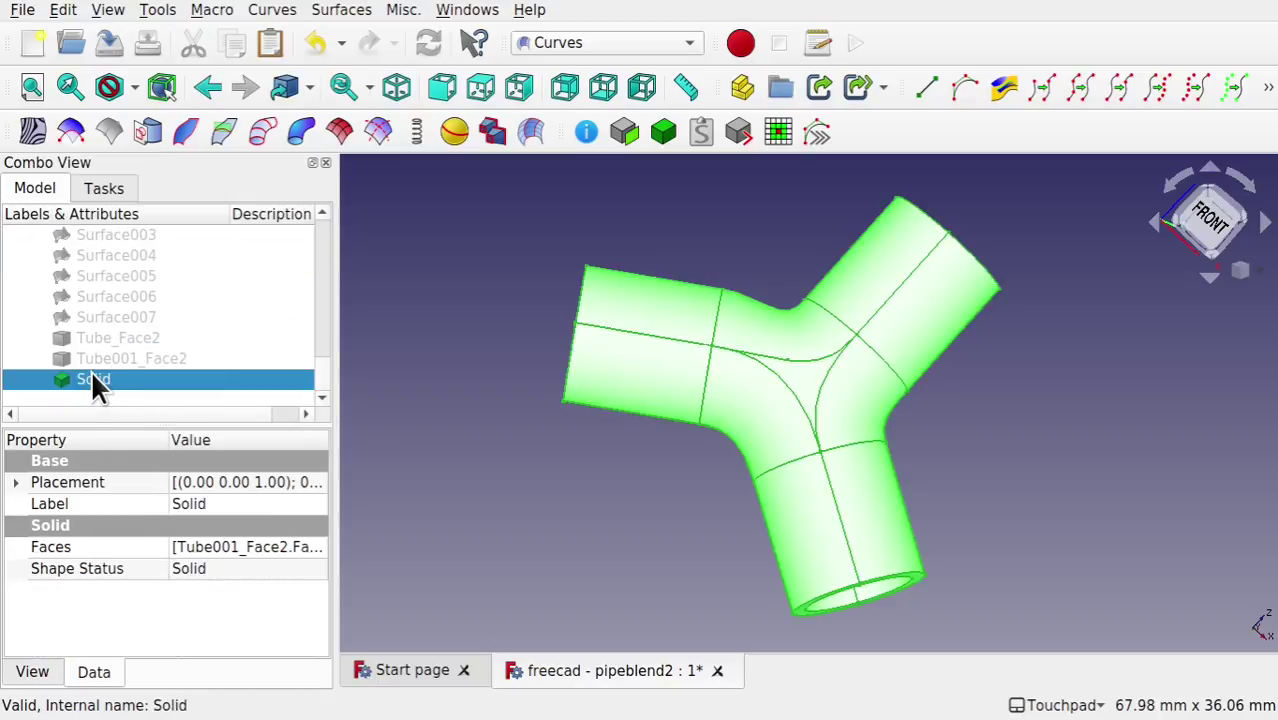
pyautogui.keyDown('alt'); pyautogui.moveTo(770, 545); pyautogui.dragTo(747, 486); pyautogui.keyUp('alt')
# Step: Transform the Y-pipe Solid, dragging it to a new position and confirming the placement
pyautogui.click(644, 547)
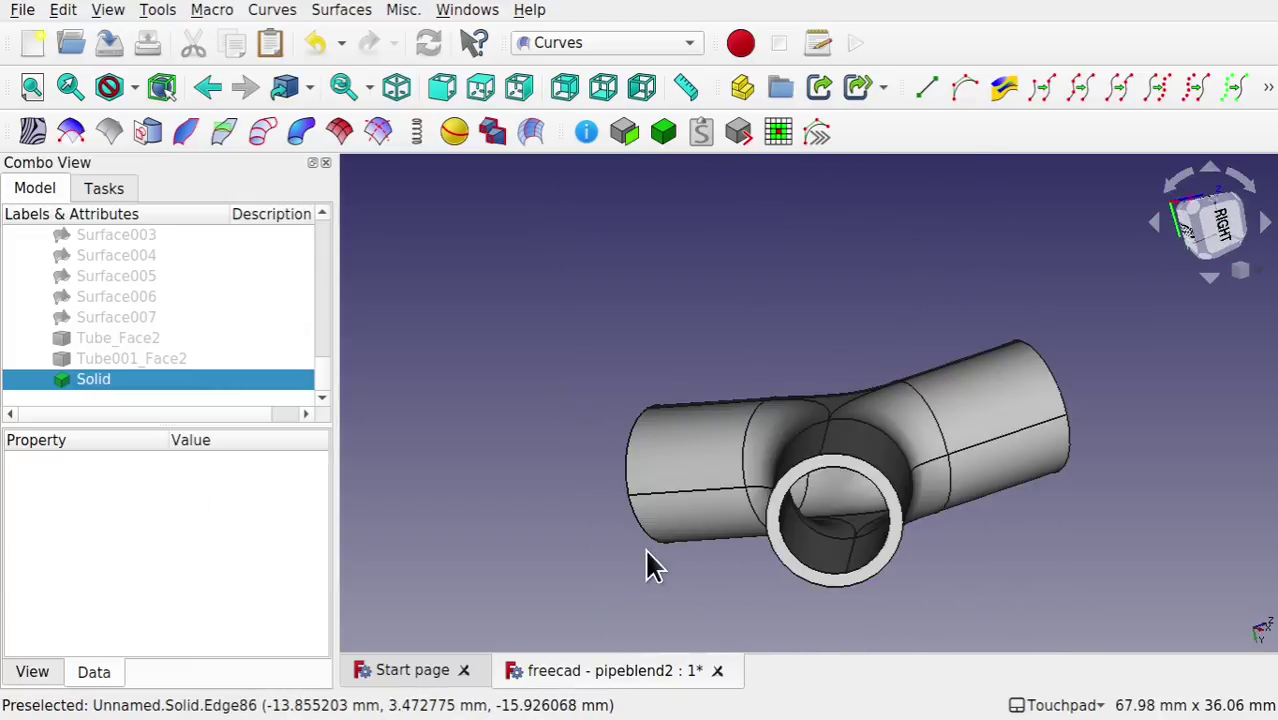
pyautogui.click(94, 379)
pyautogui.rightClick(95, 380)
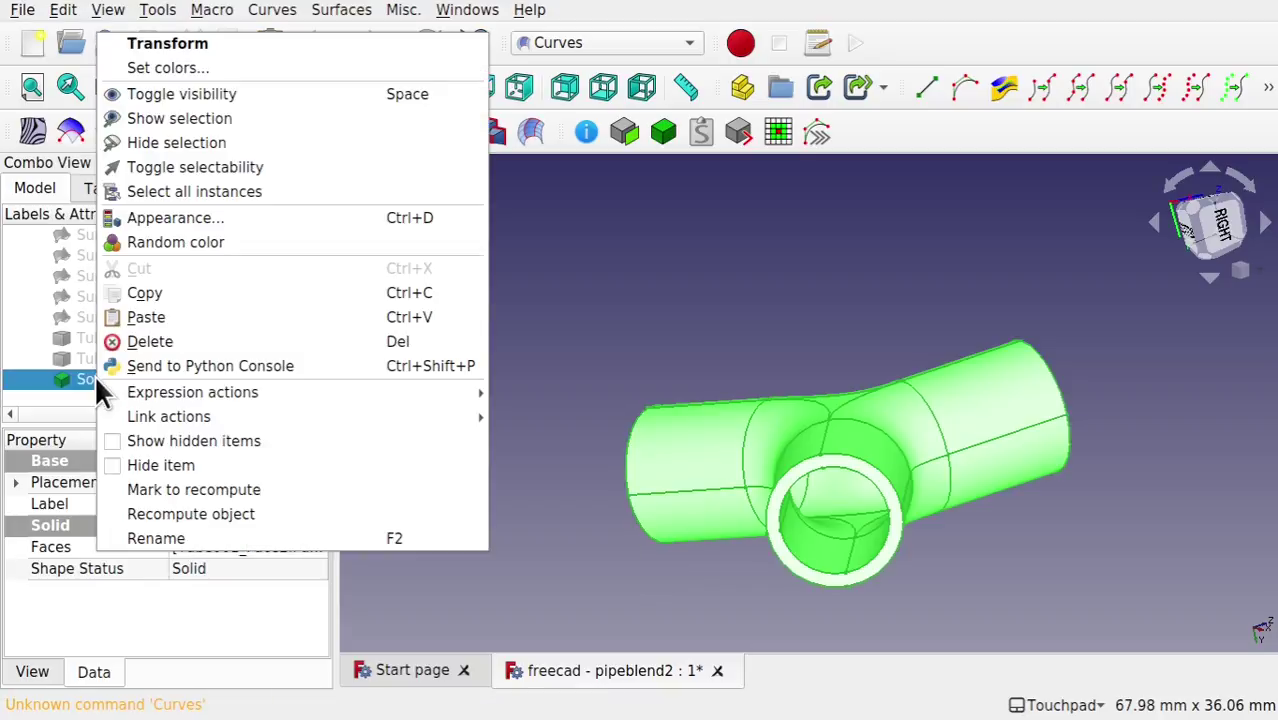
pyautogui.click(199, 48)
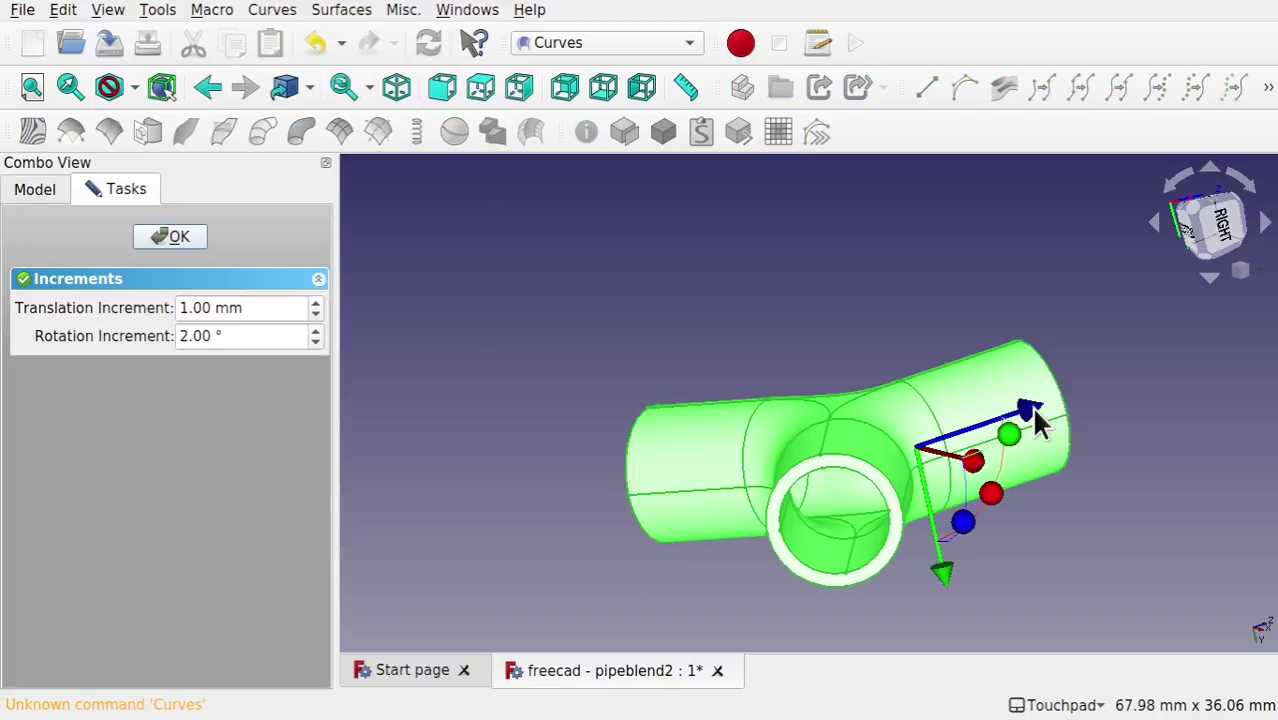
pyautogui.moveTo(1036, 416); pyautogui.dragTo(1133, 428)
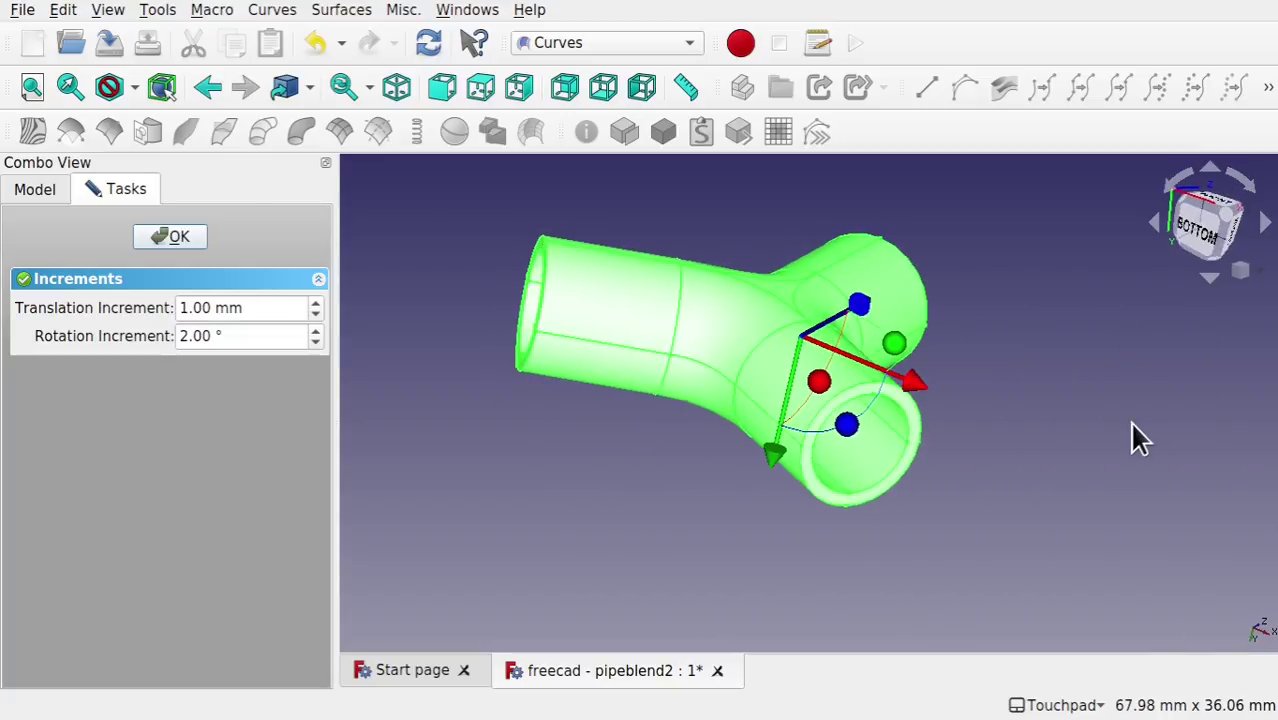
pyautogui.click(182, 238)
# Step: Switch to the Part workbench and add a sphere primitive
pyautogui.click(481, 350)
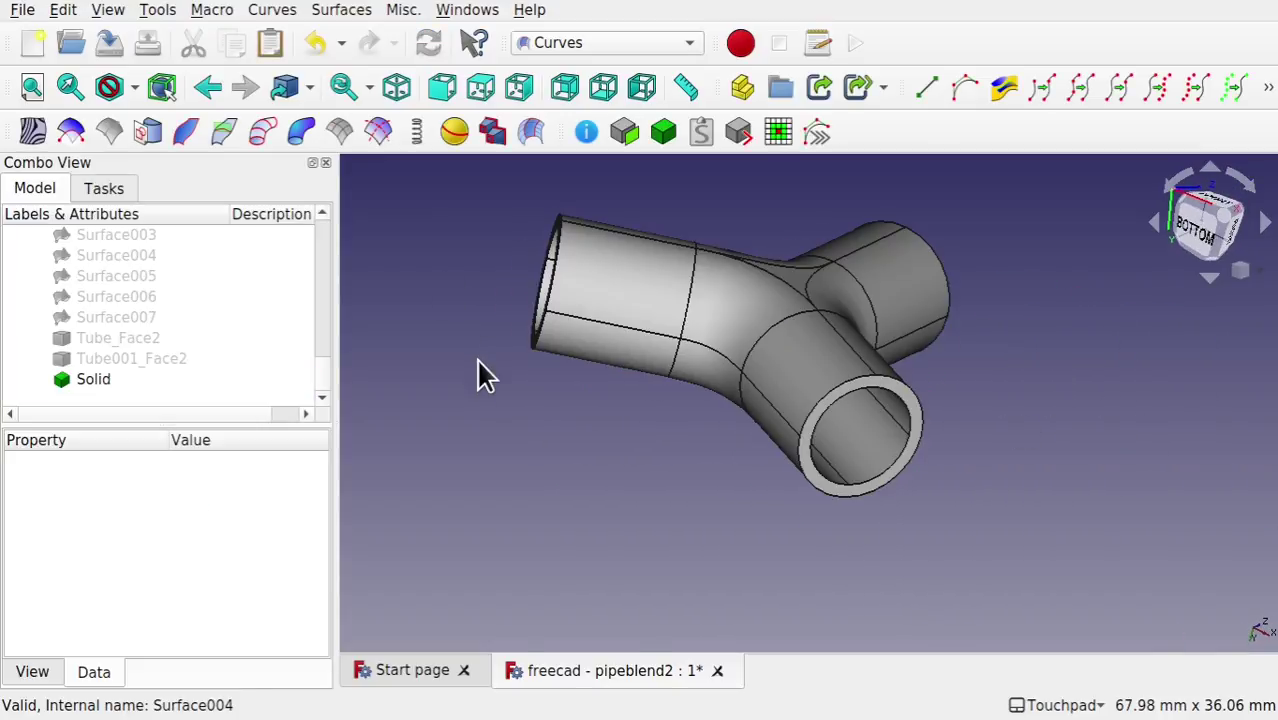
pyautogui.click(590, 44)
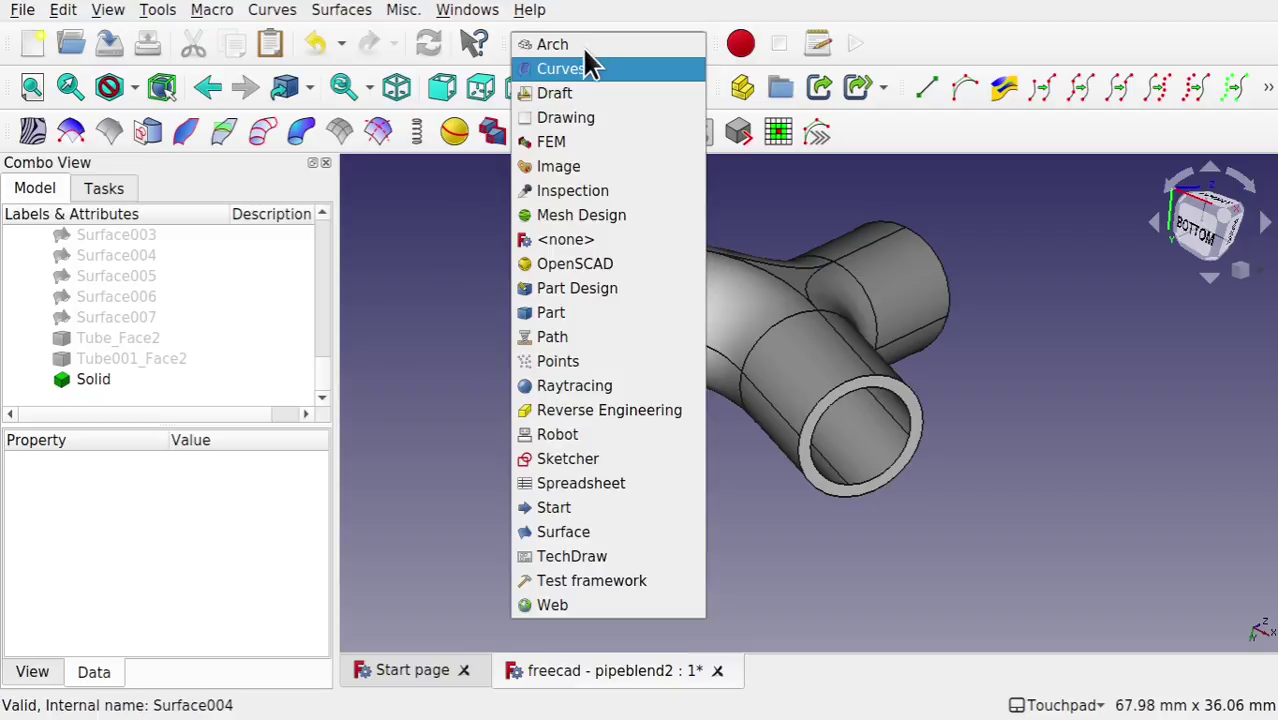
pyautogui.click(583, 309)
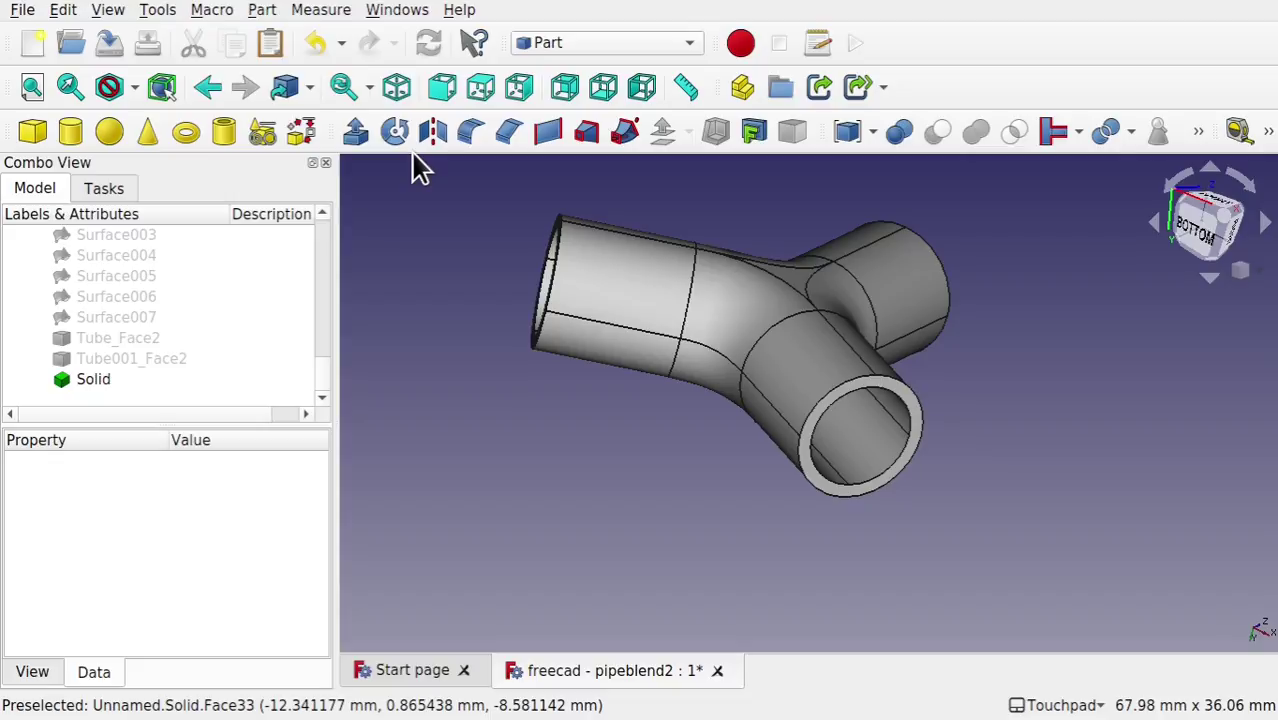
pyautogui.click(109, 132)
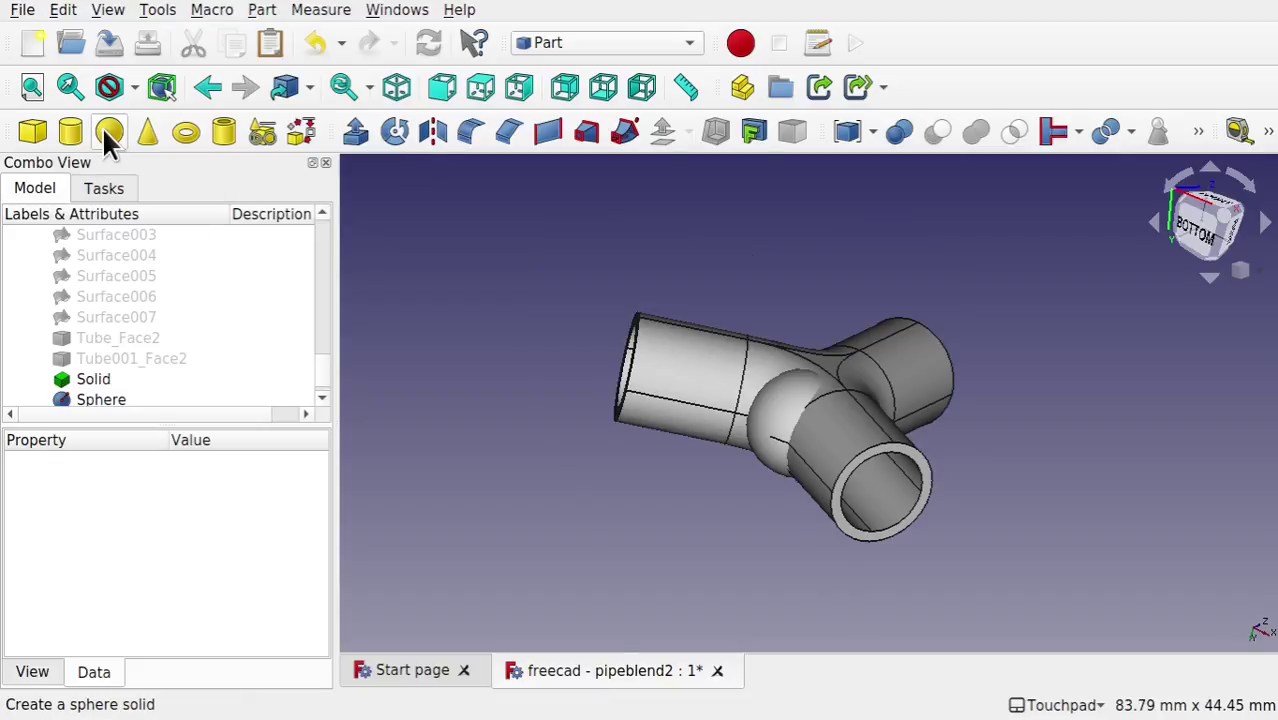
pyautogui.keyDown('alt'); pyautogui.moveTo(927, 485); pyautogui.dragTo(960, 488); pyautogui.keyUp('alt')
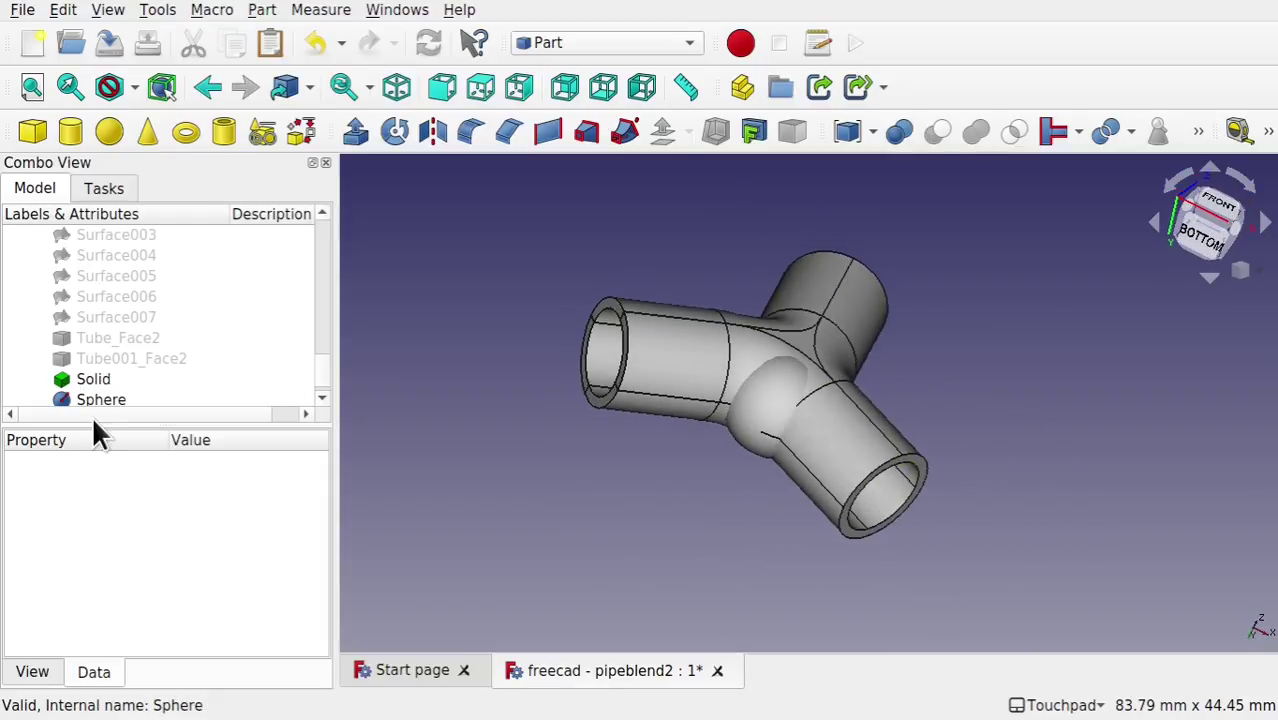
# Step: Transform the Sphere, dragging it about 14 mm along X and along Y
pyautogui.click(108, 398)
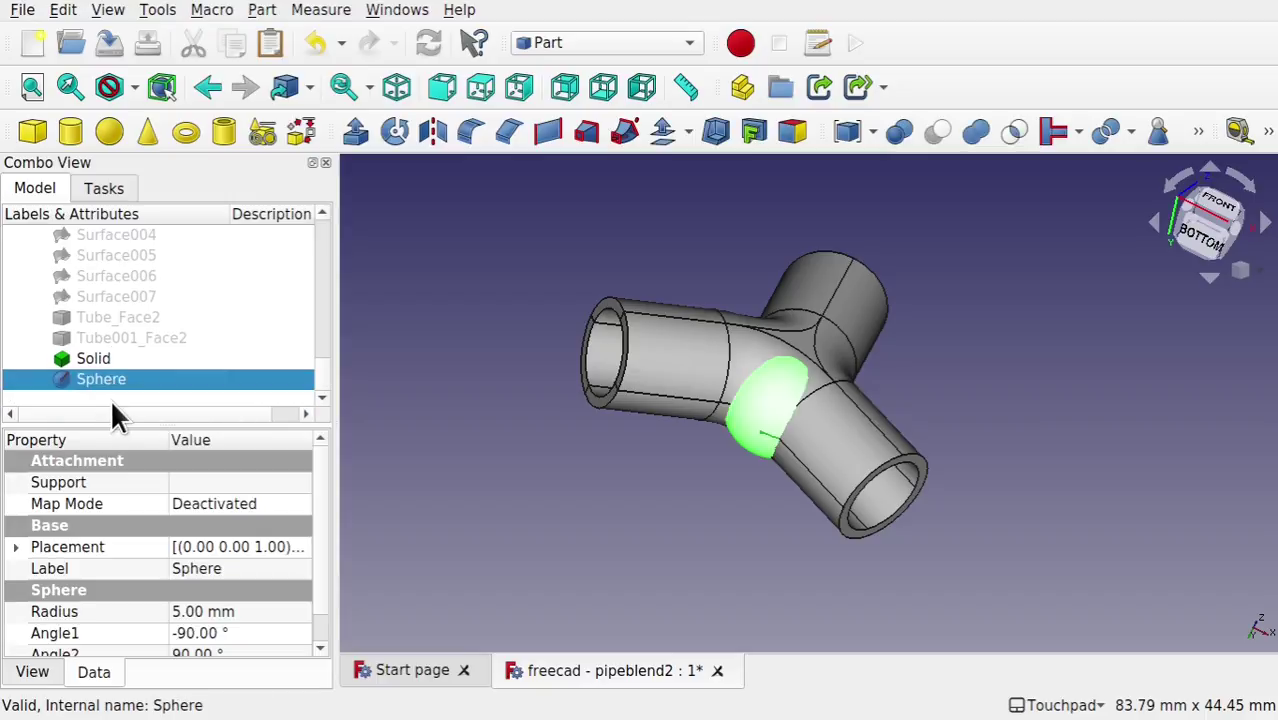
pyautogui.rightClick(112, 404)
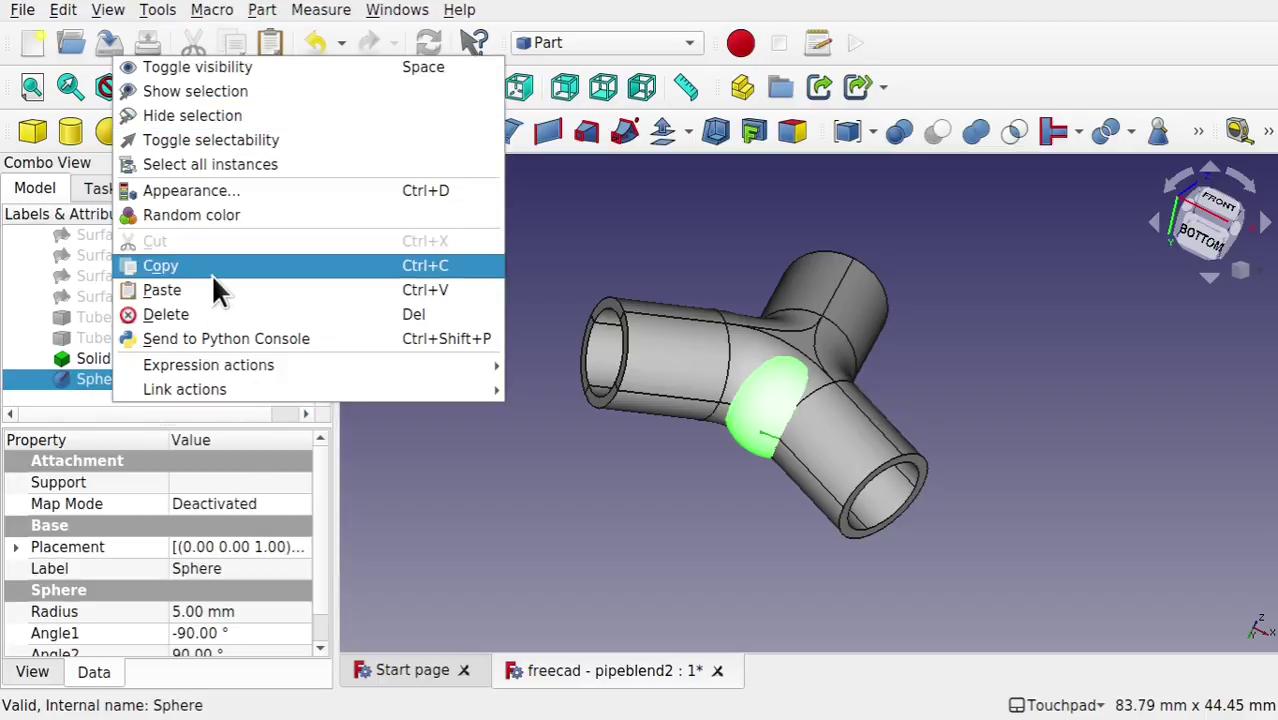
pyautogui.click(76, 376)
pyautogui.rightClick(78, 376)
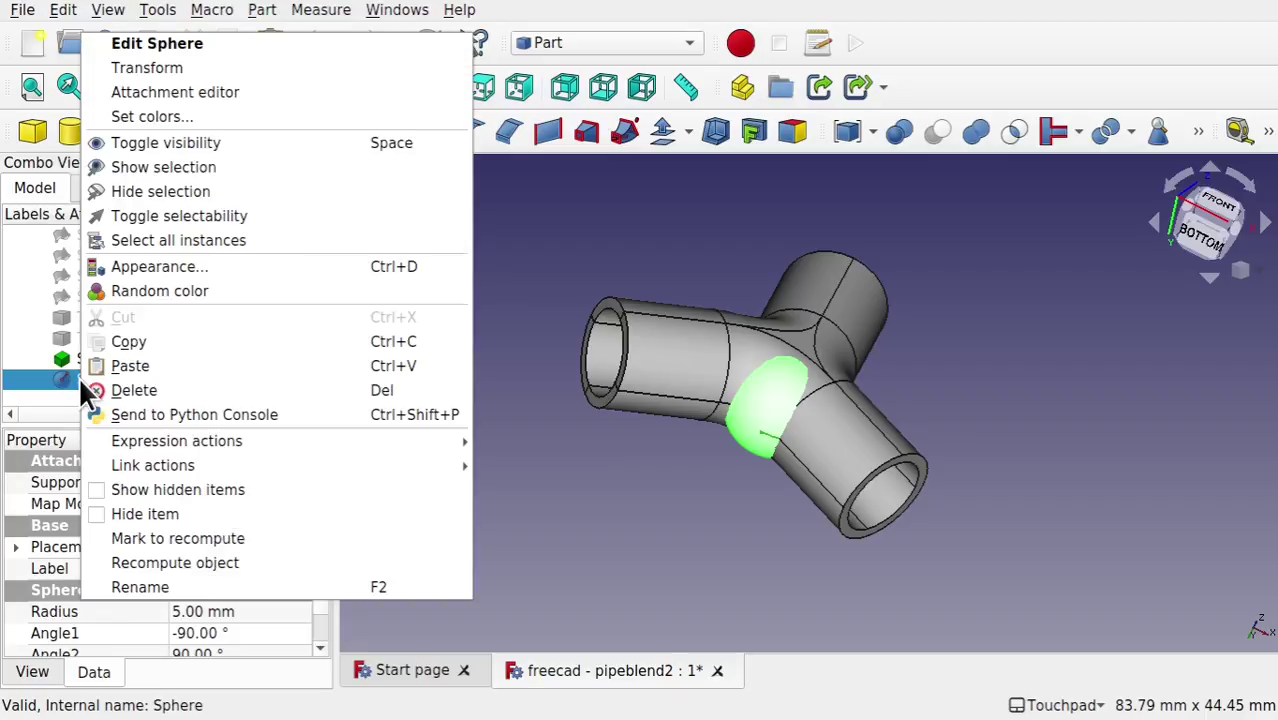
pyautogui.click(183, 67)
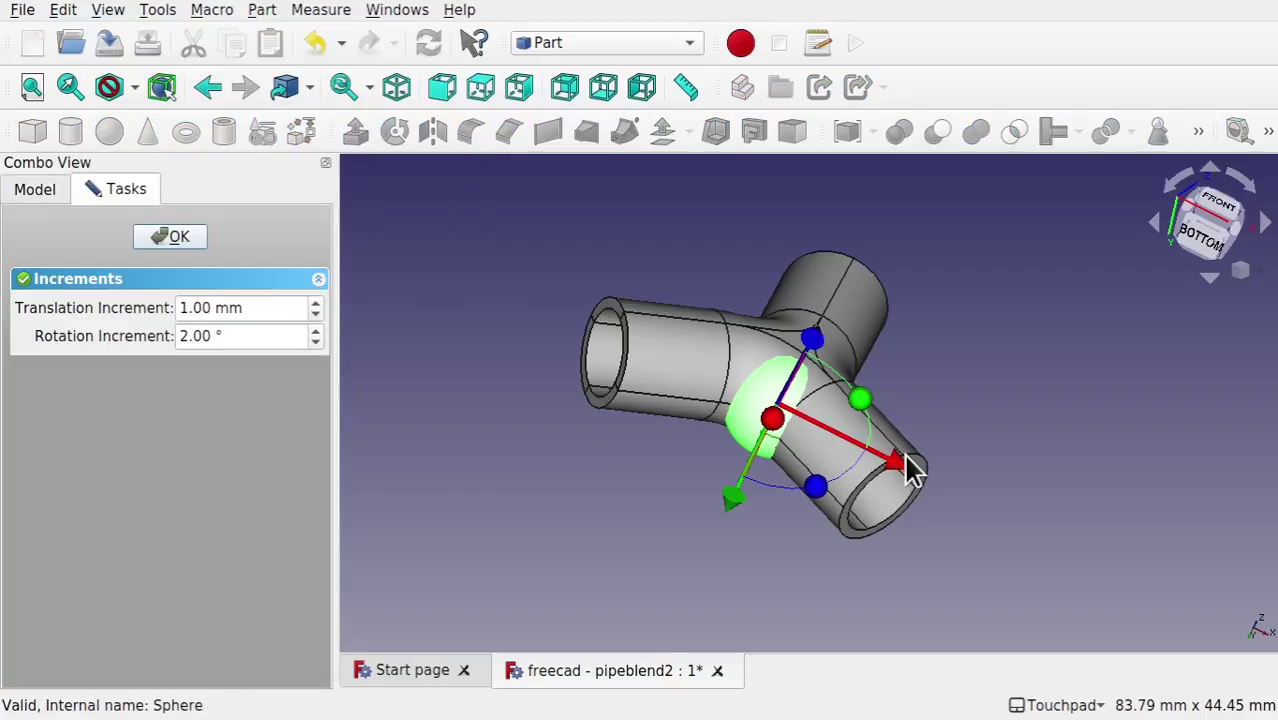
pyautogui.moveTo(912, 468); pyautogui.dragTo(1053, 514)
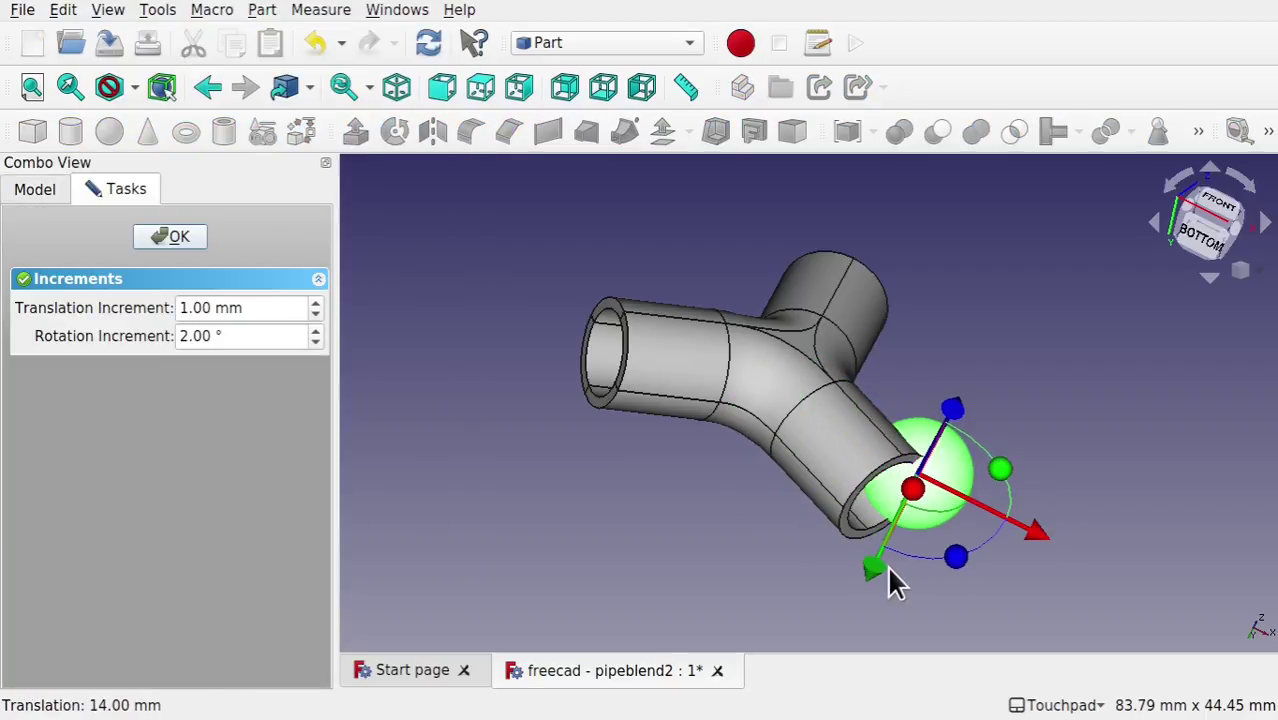
pyautogui.moveTo(870, 561); pyautogui.dragTo(830, 610)
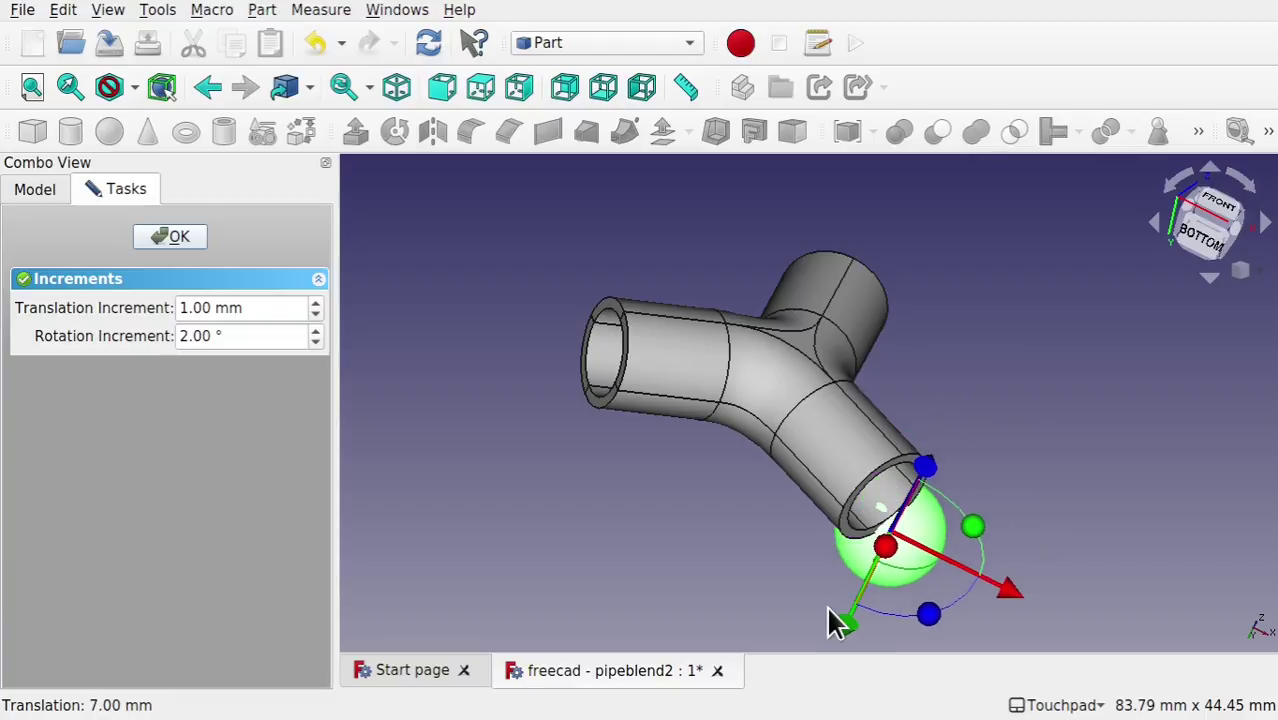
pyautogui.moveTo(835, 622); pyautogui.dragTo(1030, 640, button='middle')
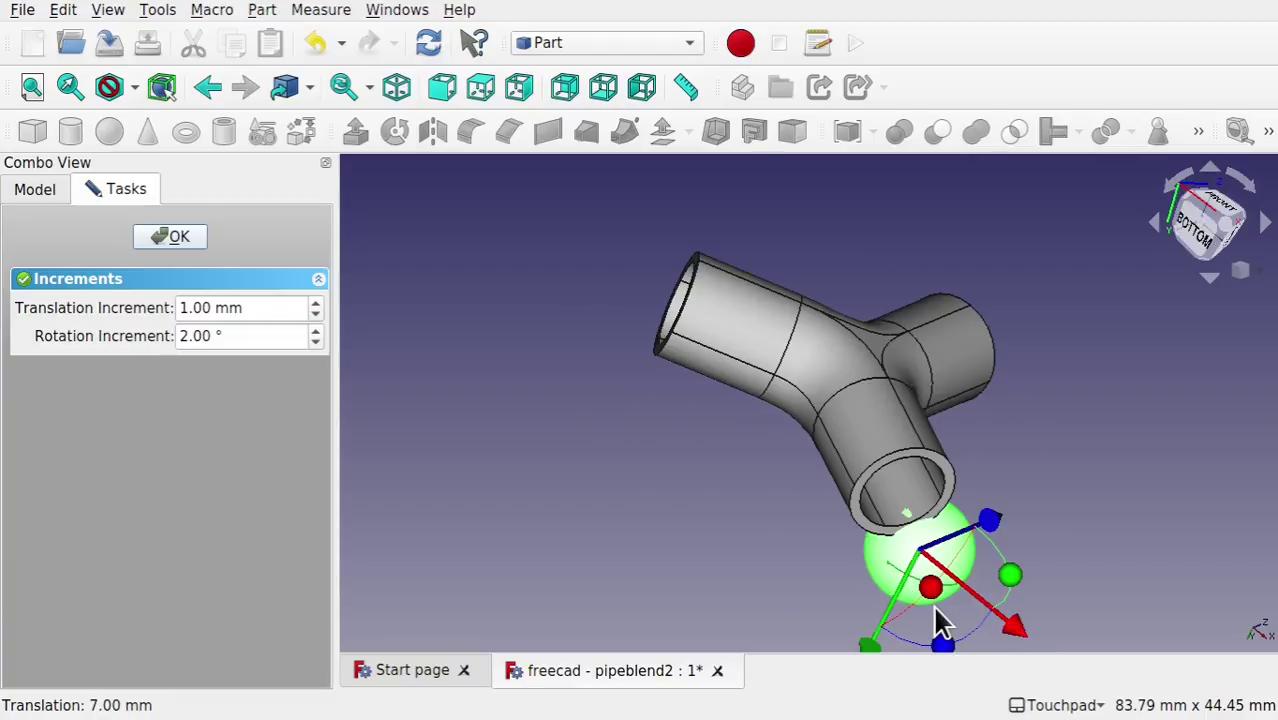
# Step: Fine-tune the sphere's position until it sits inside the pipe branch's open end
pyautogui.moveTo(1020, 632); pyautogui.dragTo(996, 590)
pyautogui.moveTo(828, 622); pyautogui.dragTo(865, 588)
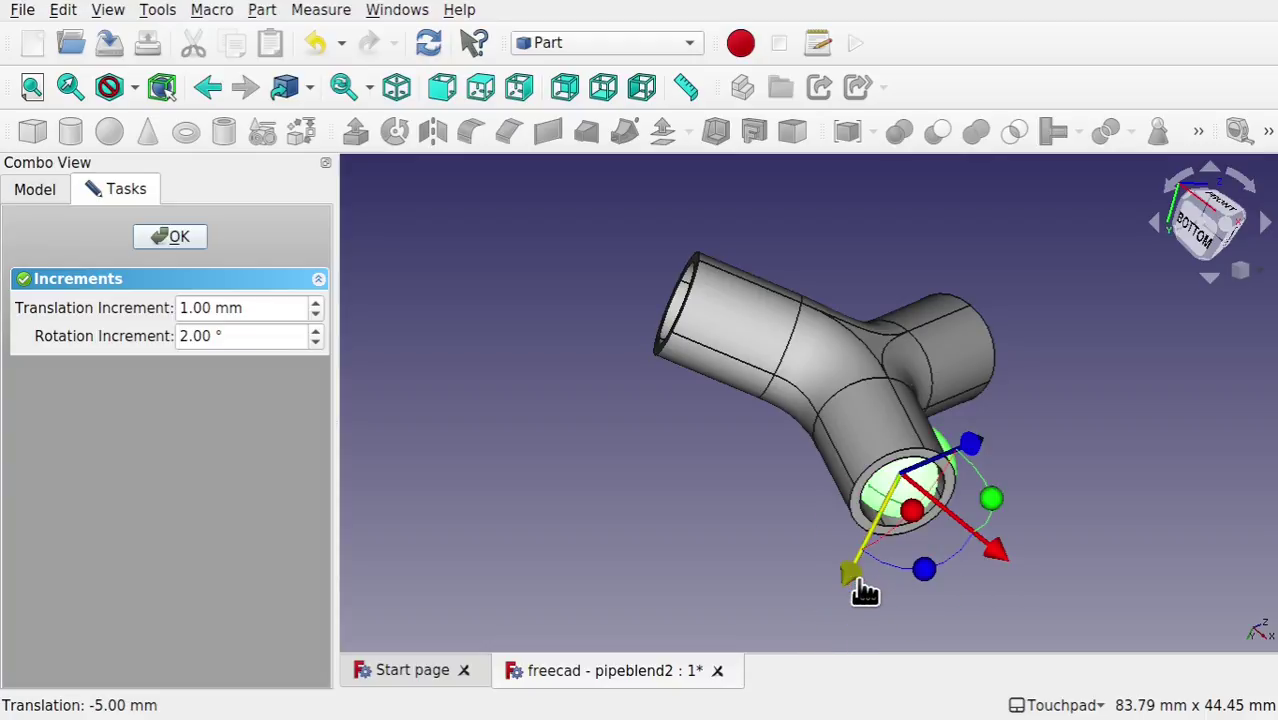
pyautogui.moveTo(865, 590); pyautogui.dragTo(1095, 545, button='middle')
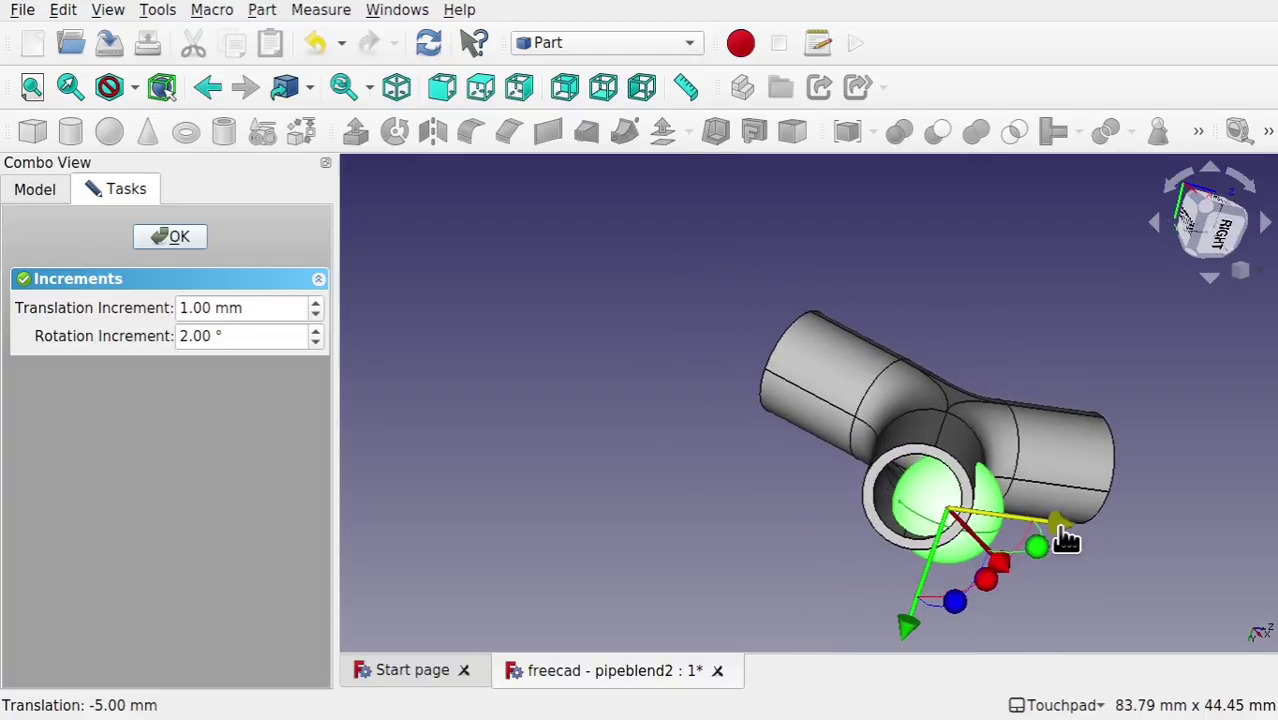
pyautogui.moveTo(1066, 540); pyautogui.dragTo(1027, 536)
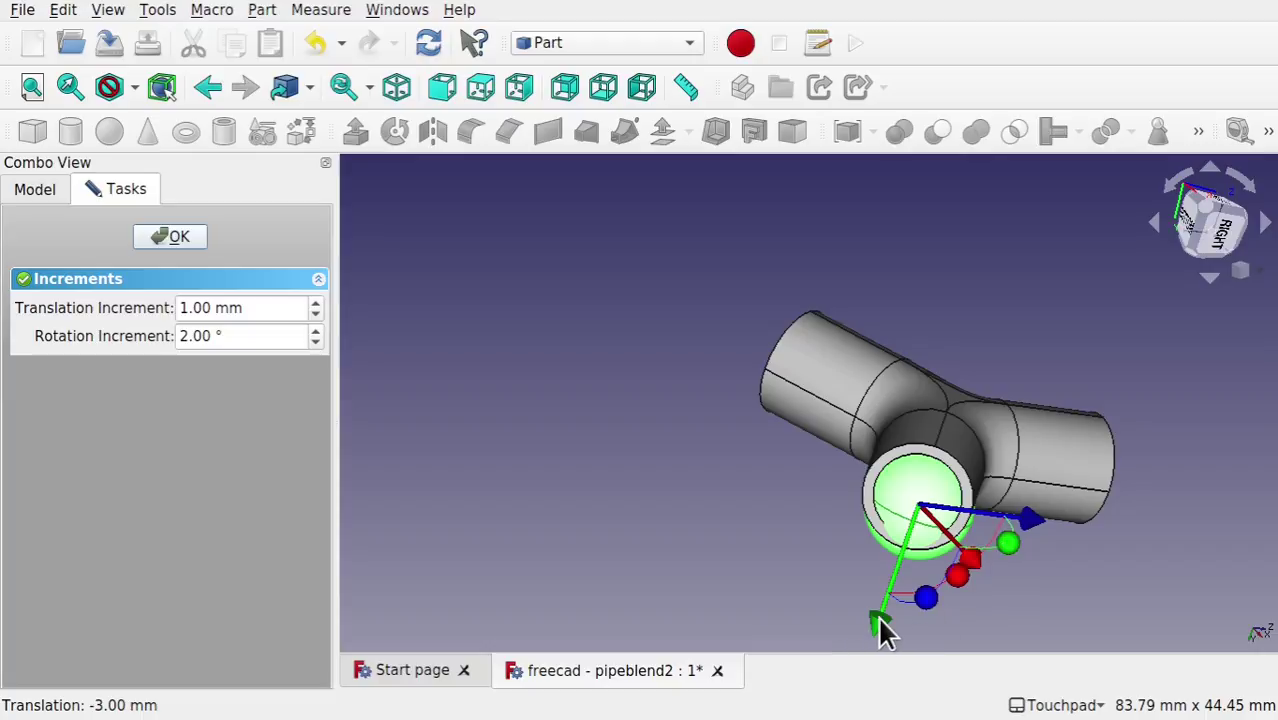
pyautogui.moveTo(885, 632); pyautogui.dragTo(887, 620)
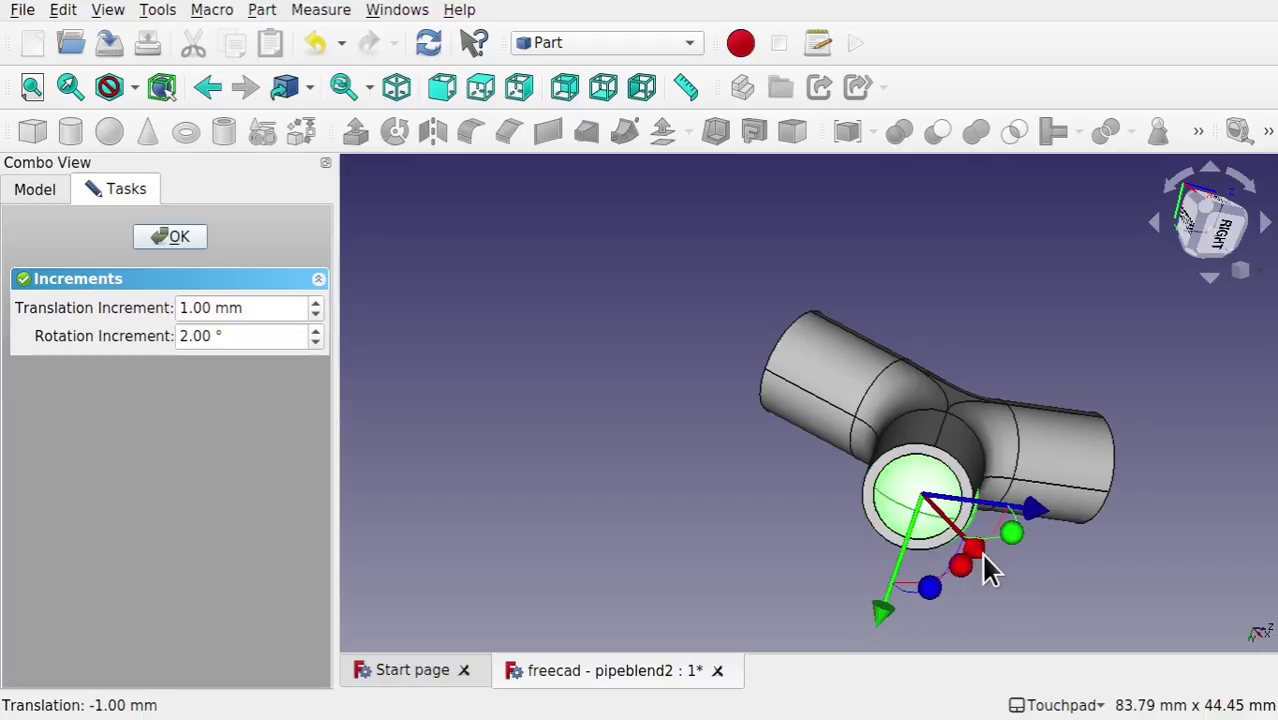
pyautogui.moveTo(940, 562); pyautogui.dragTo(900, 592, button='middle')
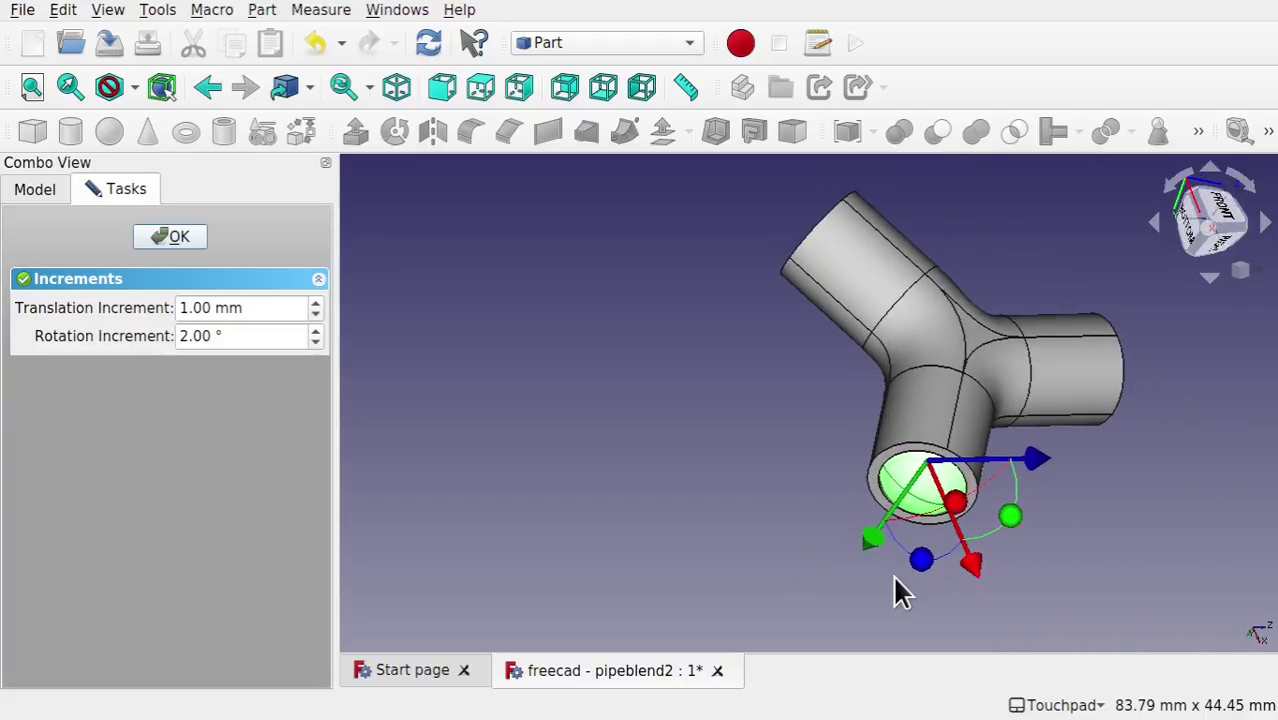
# Step: Confirm the sphere placement and set its Radius to 10 mm
pyautogui.click(170, 237)
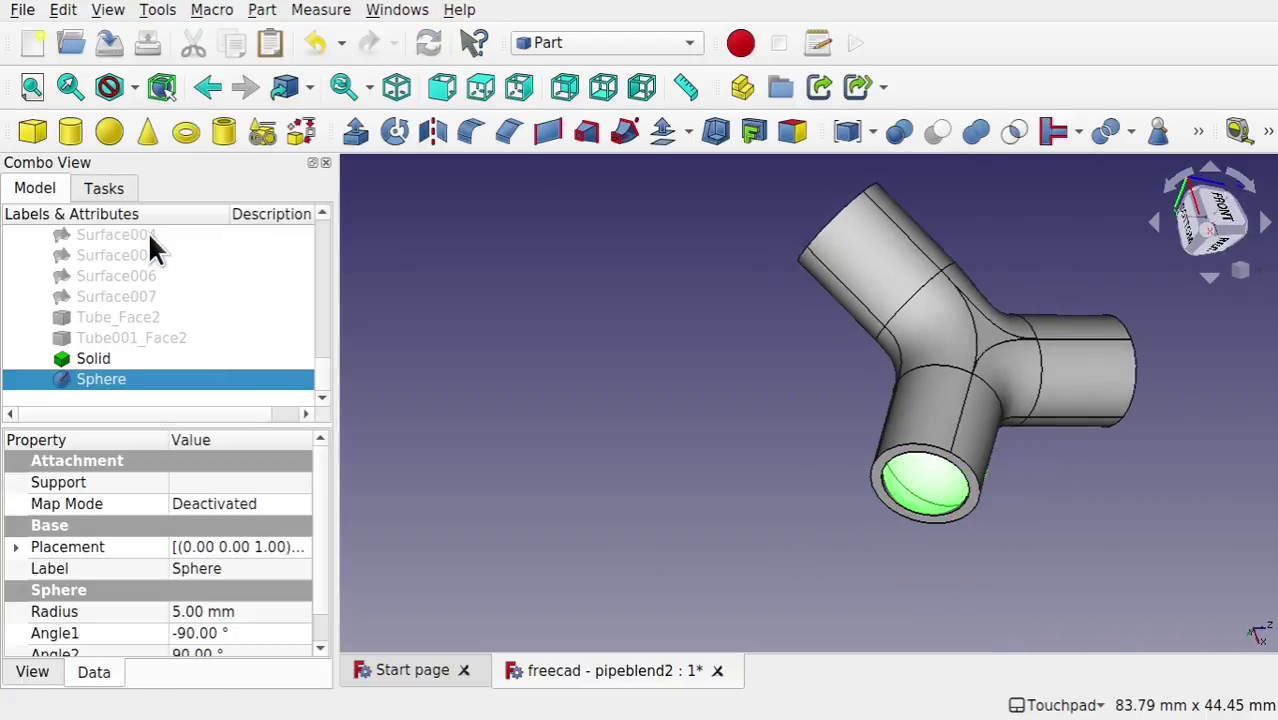
pyautogui.click(229, 607)
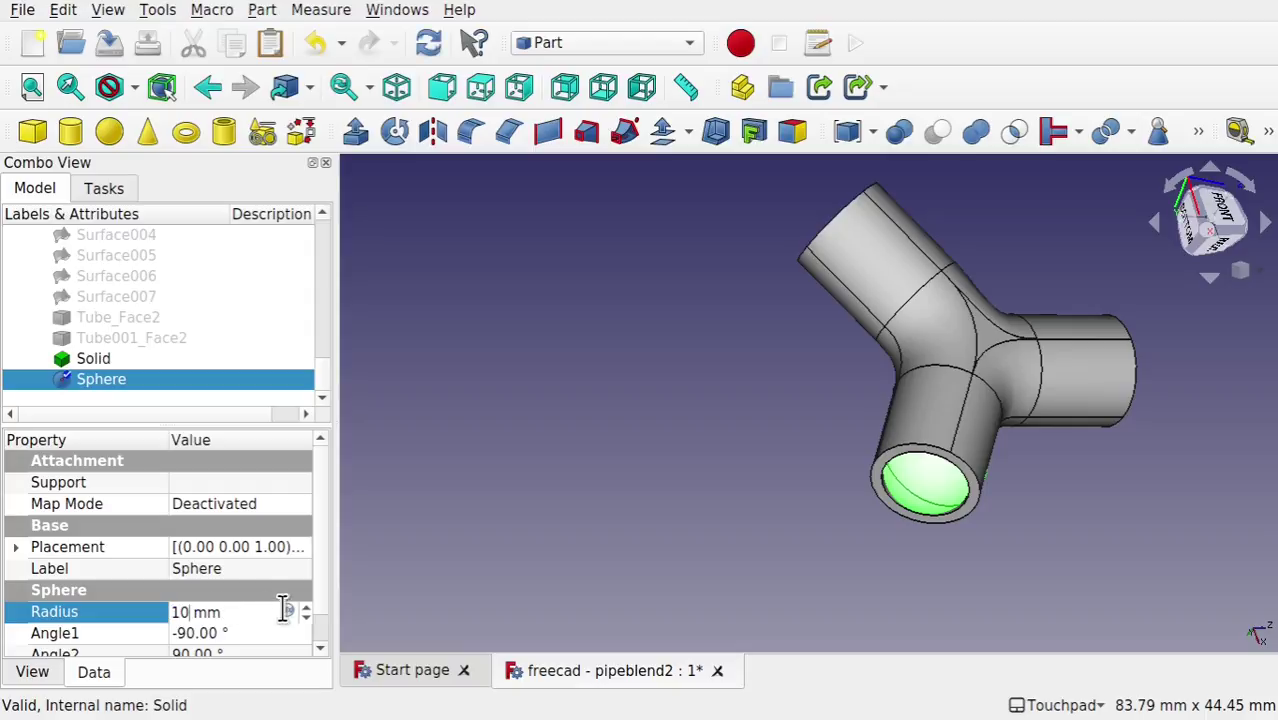
pyautogui.write('10')
pyautogui.click(465, 582)
pyautogui.keyDown('alt'); pyautogui.moveTo(862, 405); pyautogui.dragTo(776, 371); pyautogui.keyUp('alt')
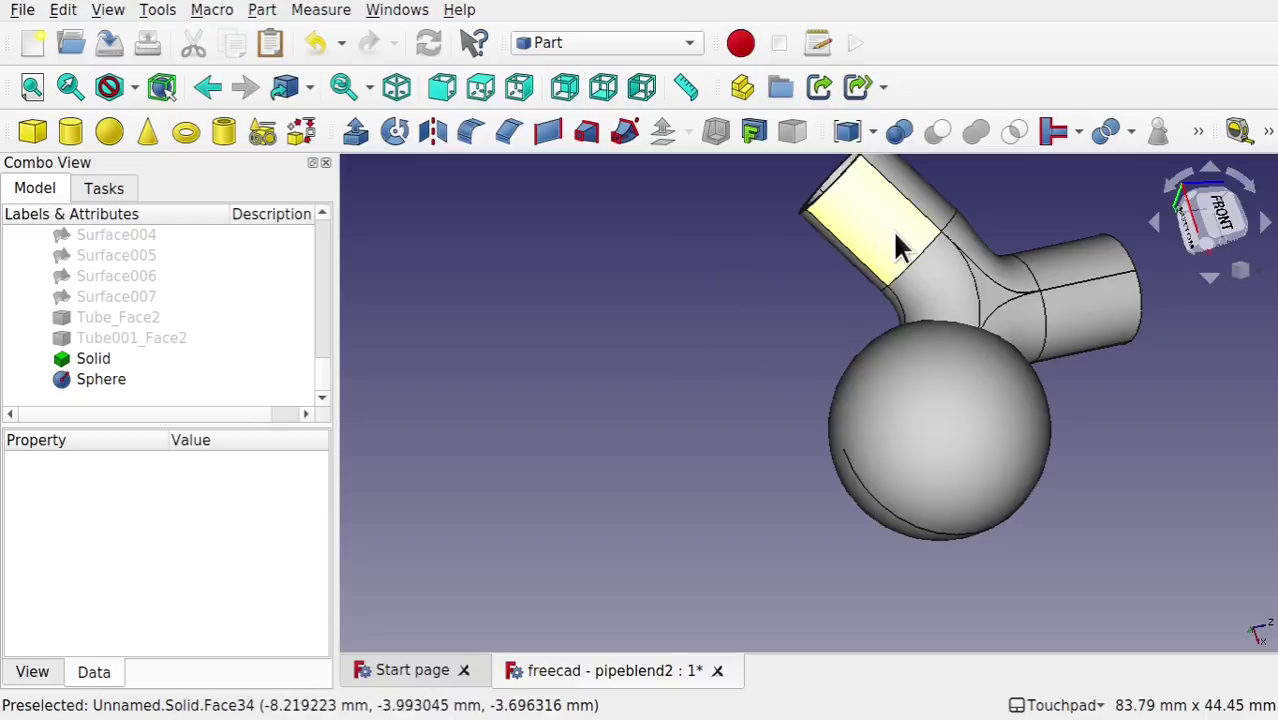
# Step: Test-cut the Sphere from the Solid, inspect the opening, undo the cut and delete the Sphere
pyautogui.click(100, 359)
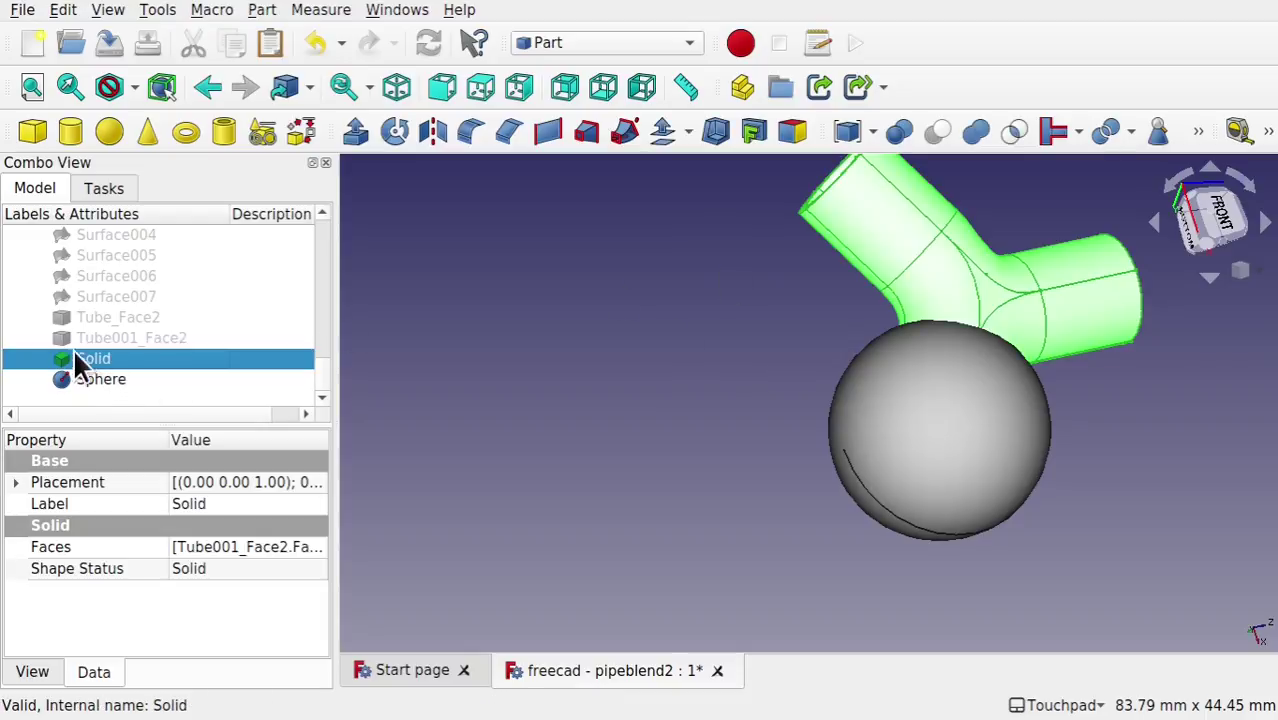
pyautogui.keyDown('ctrl'); pyautogui.click(104, 381); pyautogui.keyUp('ctrl')
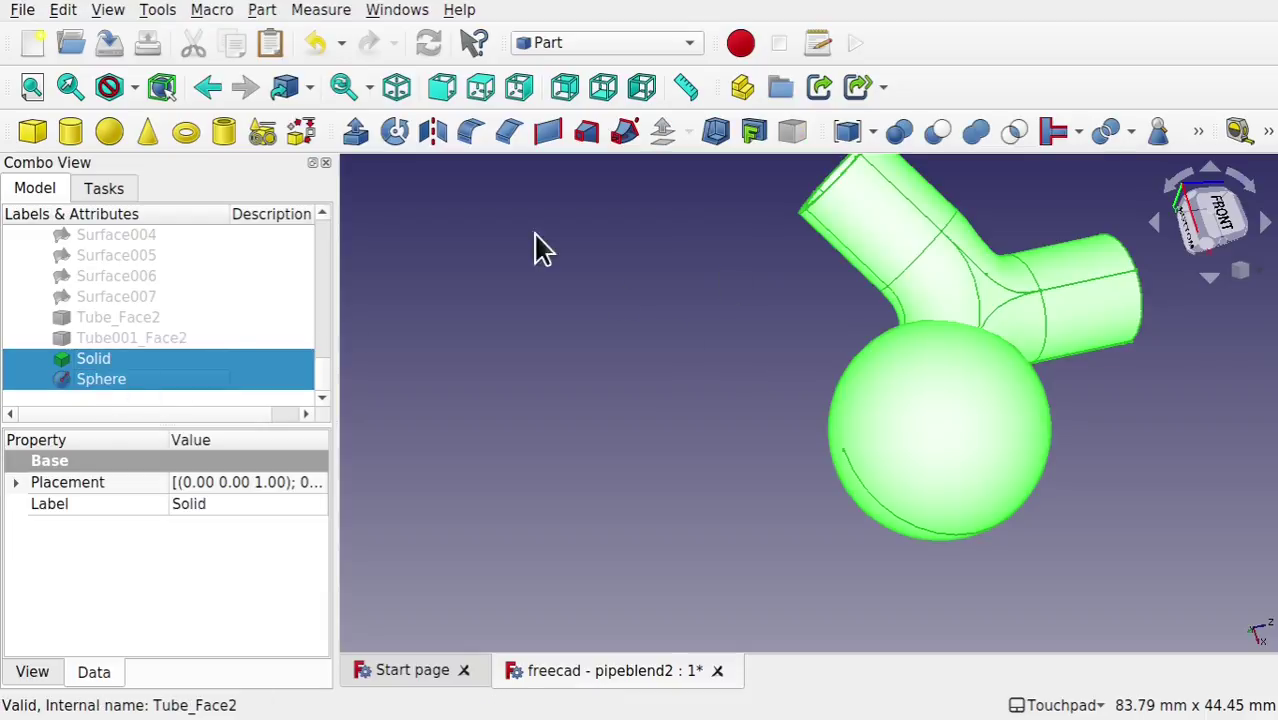
pyautogui.click(941, 138)
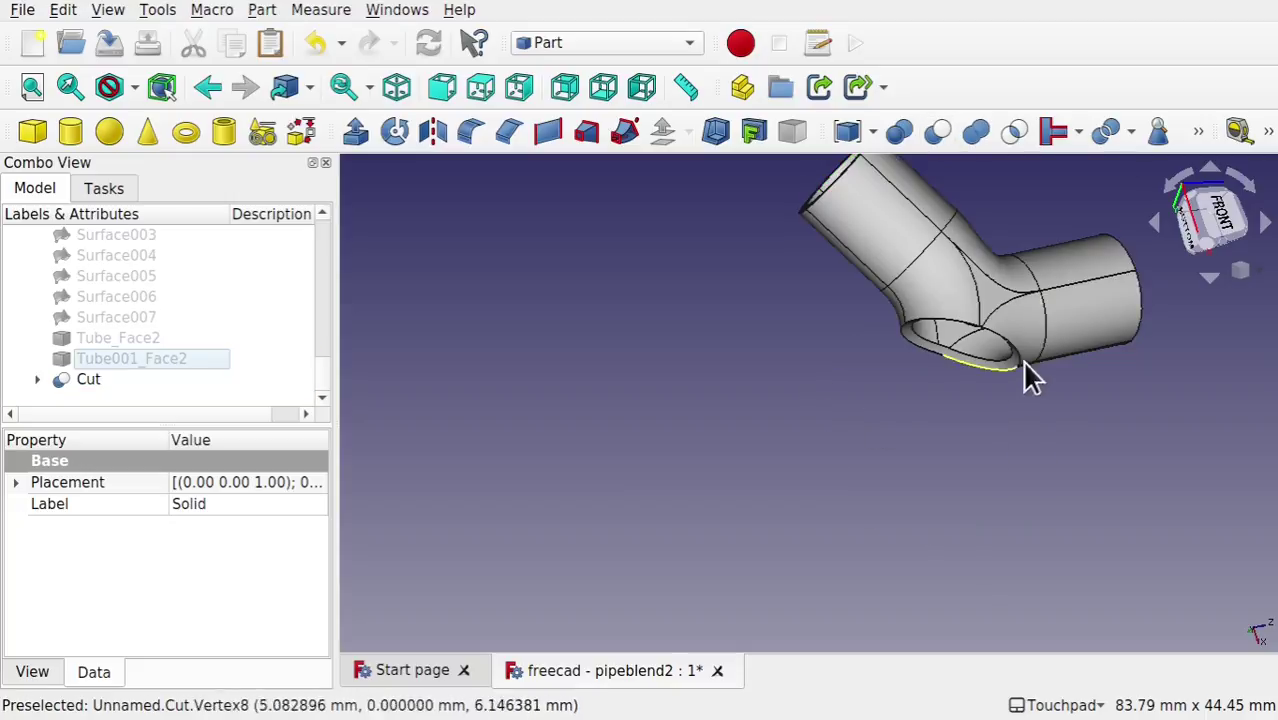
pyautogui.keyDown('alt'); pyautogui.moveTo(1033, 371); pyautogui.dragTo(976, 320); pyautogui.keyUp('alt')
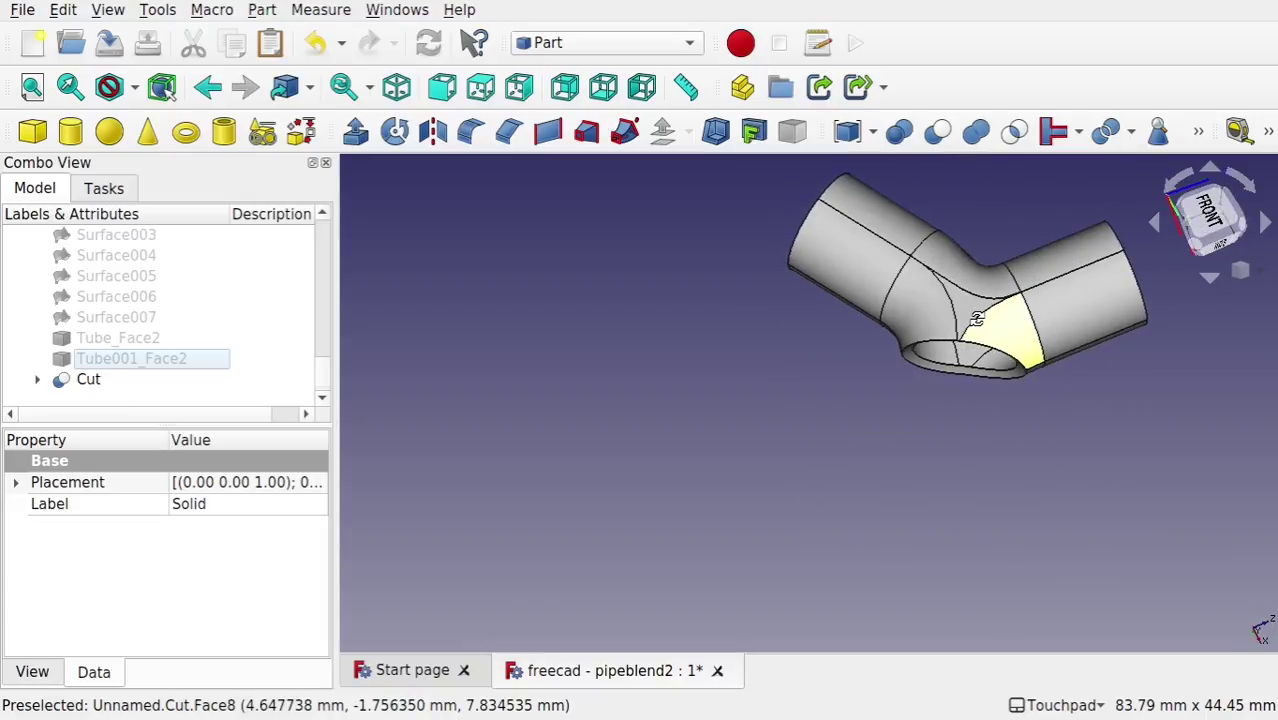
pyautogui.hotkey('ctrl', 'z')
pyautogui.click(110, 394)
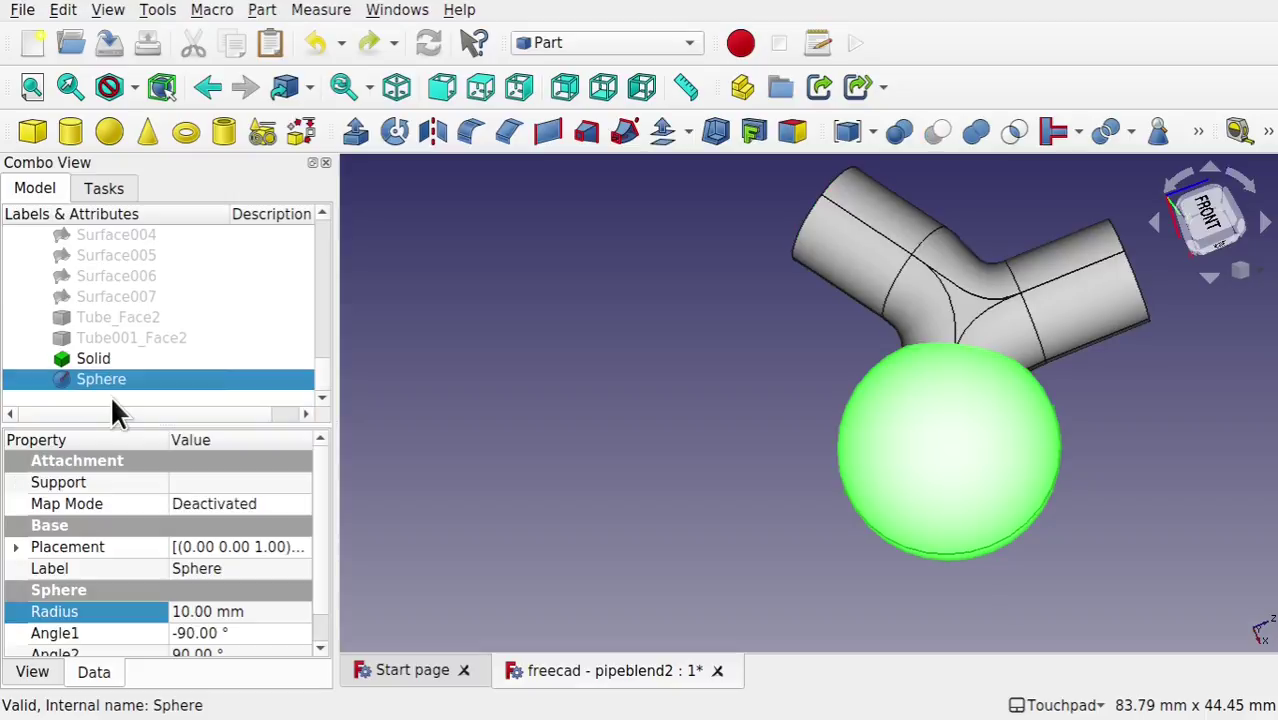
pyautogui.press('Delete')
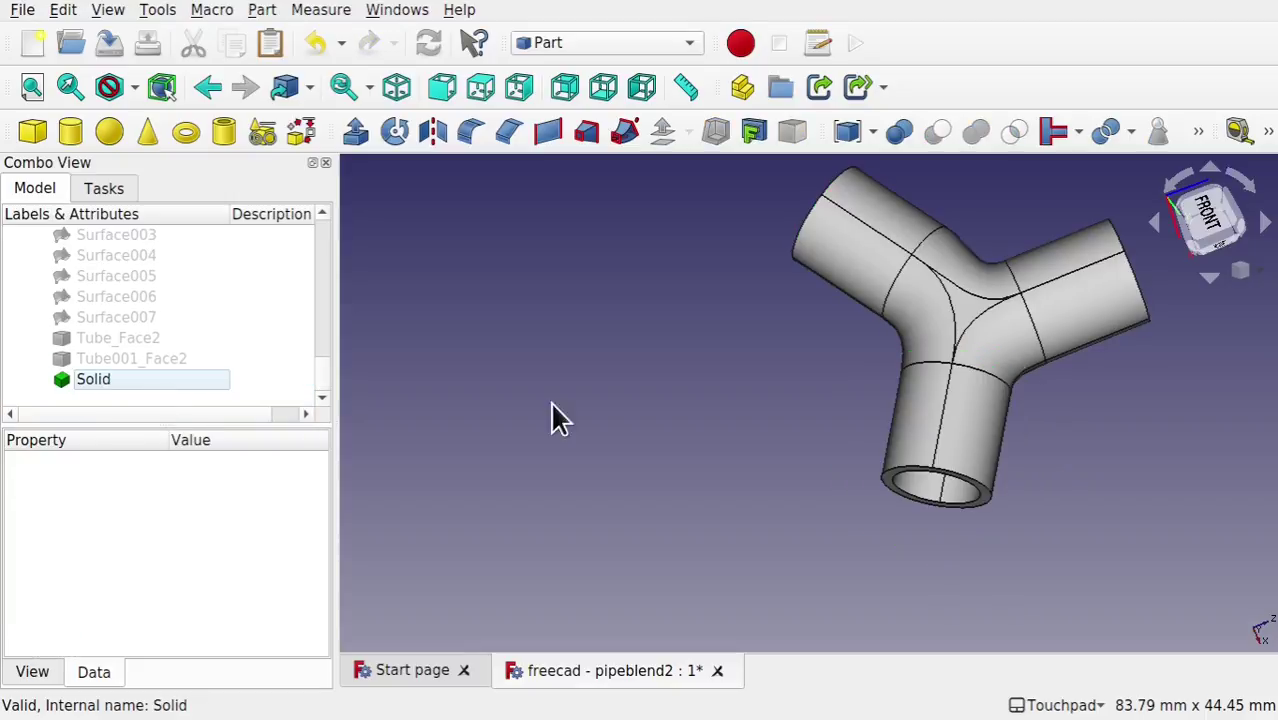
pyautogui.scroll(3, 673, 357)
pyautogui.keyDown('shift'); pyautogui.moveTo(679, 357); pyautogui.dragTo(901, 502); pyautogui.keyUp('shift')
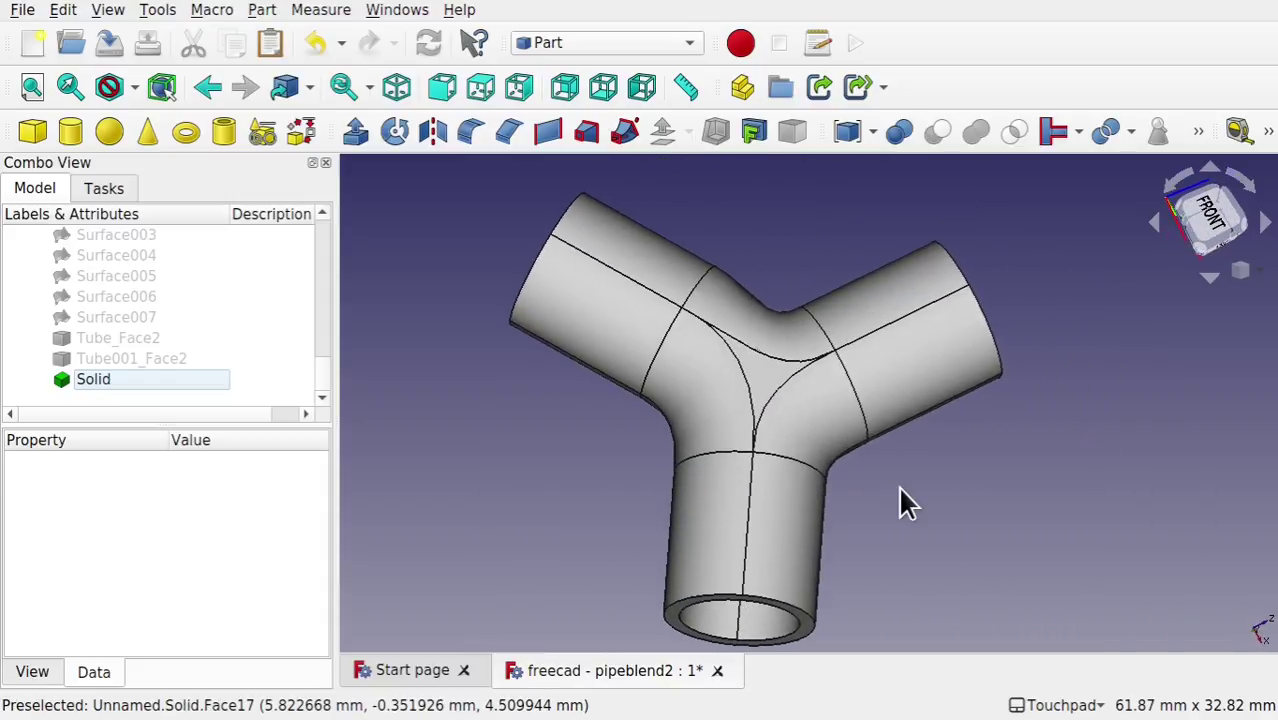
pyautogui.keyDown('alt'); pyautogui.moveTo(825, 508); pyautogui.dragTo(799, 563); pyautogui.keyUp('alt')
pyautogui.keyDown('alt'); pyautogui.moveTo(695, 548); pyautogui.dragTo(880, 557); pyautogui.keyUp('alt')
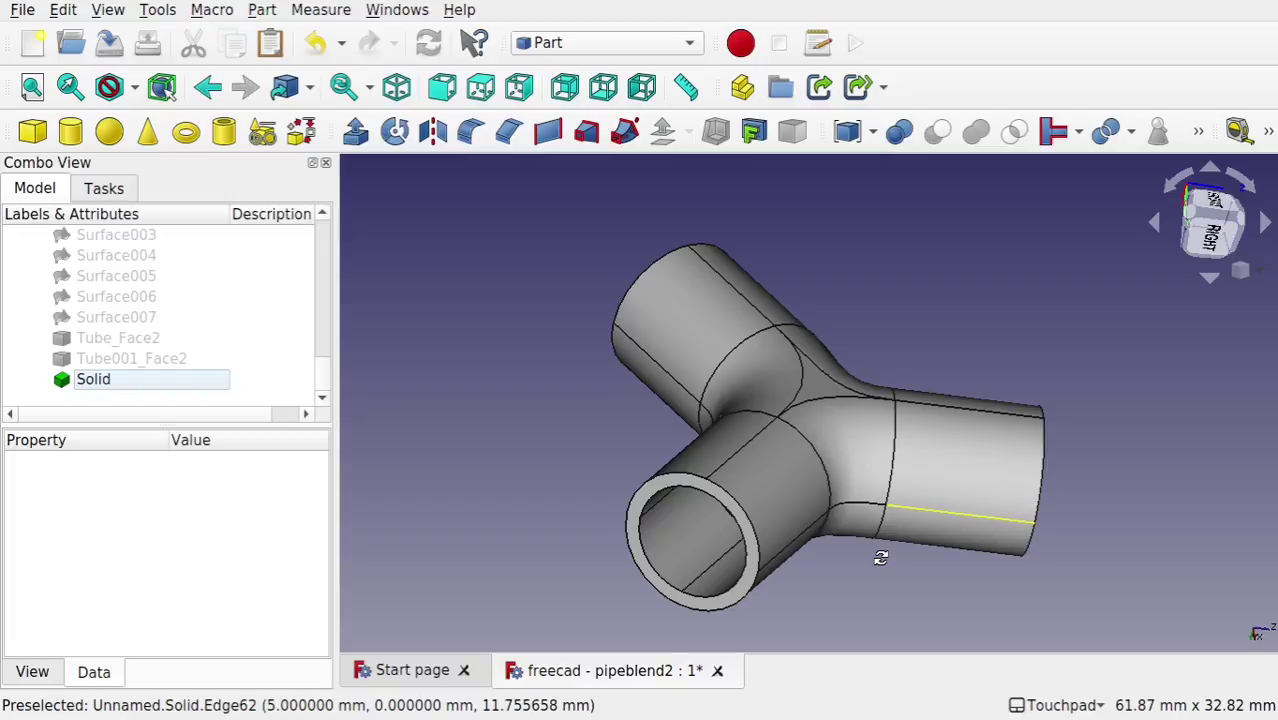
pyautogui.keyDown('alt'); pyautogui.moveTo(880, 557); pyautogui.dragTo(870, 550); pyautogui.keyUp('alt')
pyautogui.keyDown('alt'); pyautogui.moveTo(760, 410); pyautogui.dragTo(1070, 382); pyautogui.keyUp('alt')
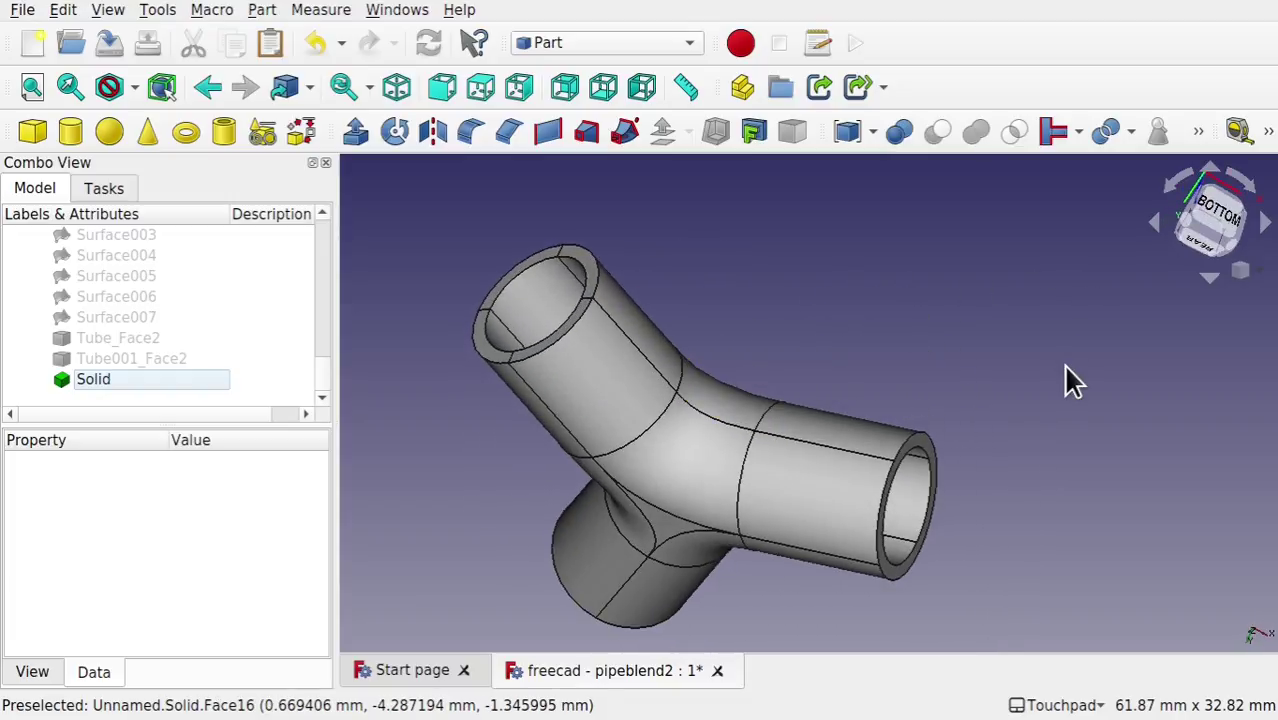